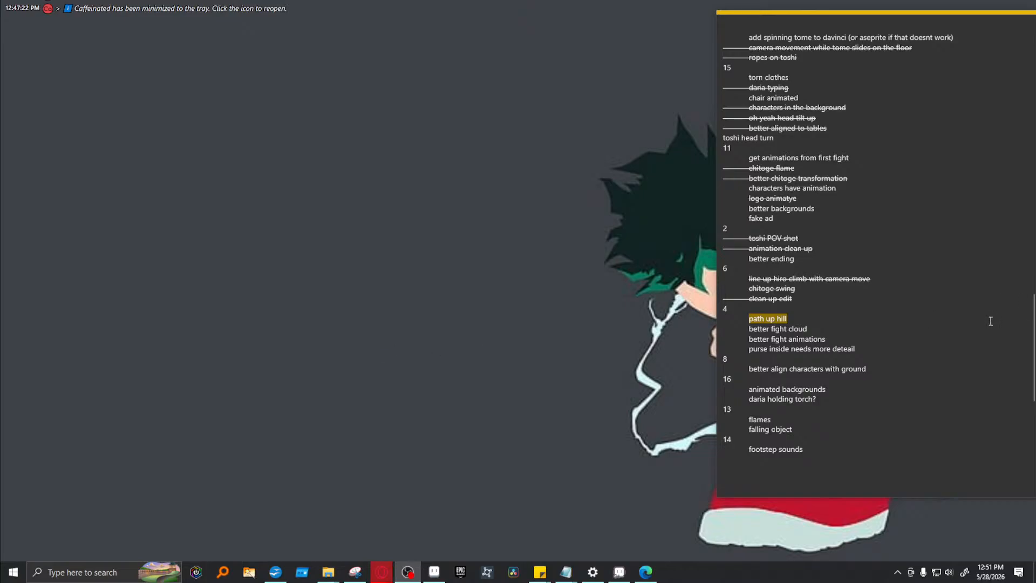
- Review the to-do note's open tasks for scenes 4, 8, 16, 13 and 14, plus the TECH DEBT list
{"action": "scroll", "coordinate": [878, 283], "scroll_direction": "up", "scroll_amount": 2}
{"action": "scroll", "coordinate": [878, 283], "scroll_direction": "up", "scroll_amount": 20}
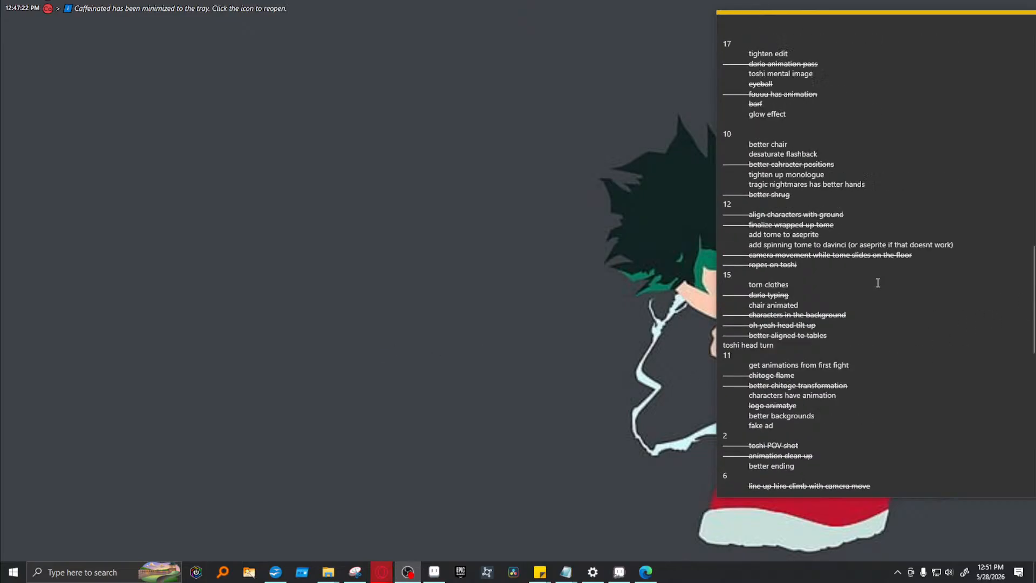
{"action": "scroll", "coordinate": [878, 282], "scroll_direction": "up", "scroll_amount": 4}
{"action": "scroll", "coordinate": [878, 283], "scroll_direction": "down", "scroll_amount": 20}
{"action": "scroll", "coordinate": [878, 283], "scroll_direction": "down", "scroll_amount": 8}
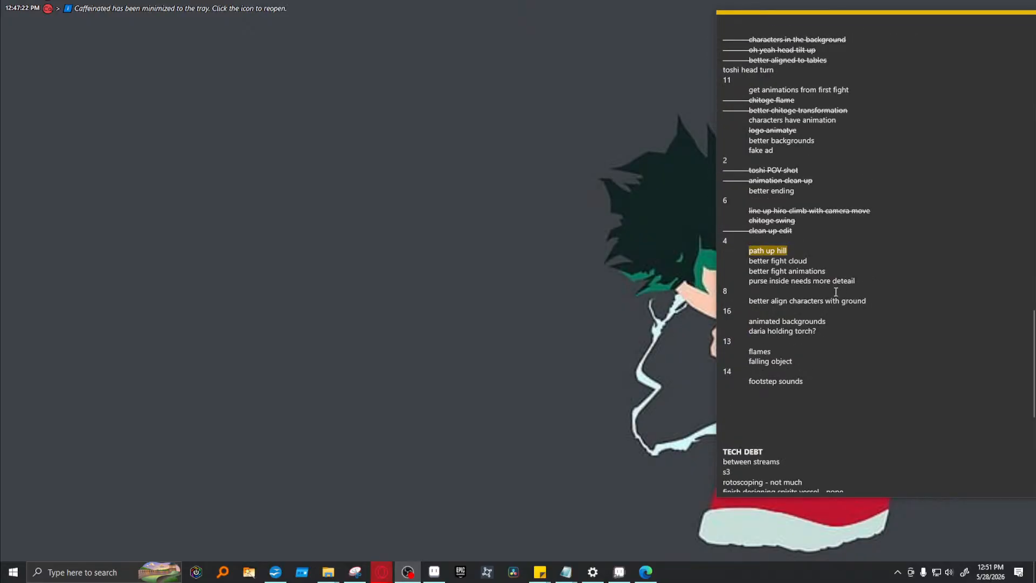
{"action": "left_click", "coordinate": [730, 241]}
{"action": "left_click_drag", "start_coordinate": [729, 241], "coordinate": [856, 281]}
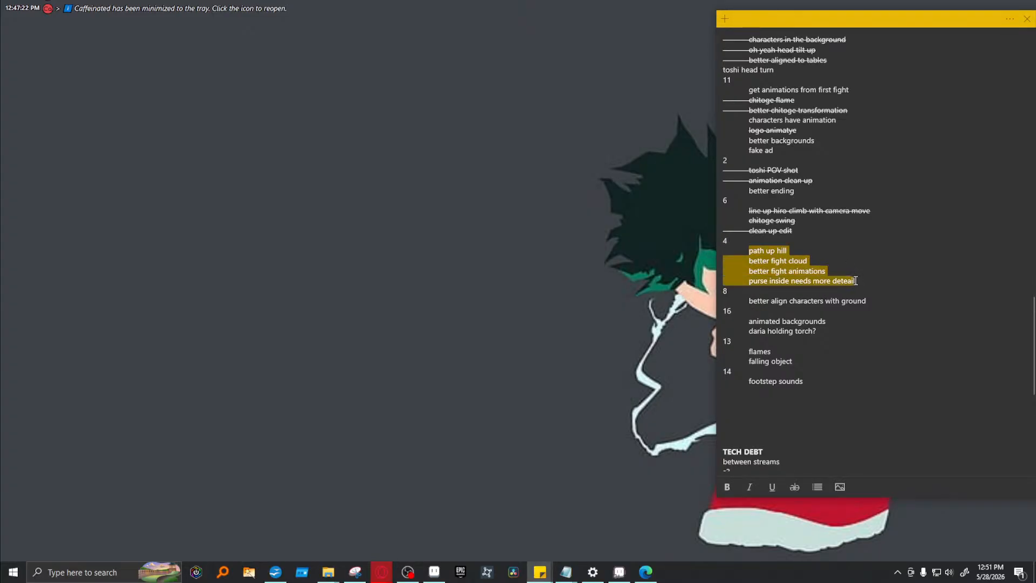
{"action": "left_click", "coordinate": [880, 268]}
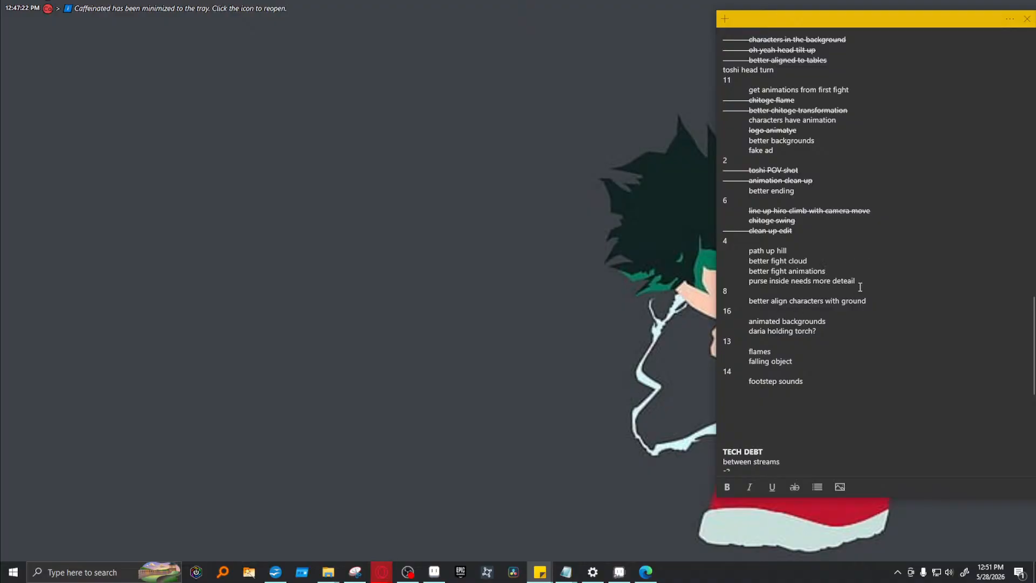
{"action": "left_click_drag", "start_coordinate": [865, 282], "coordinate": [712, 244]}
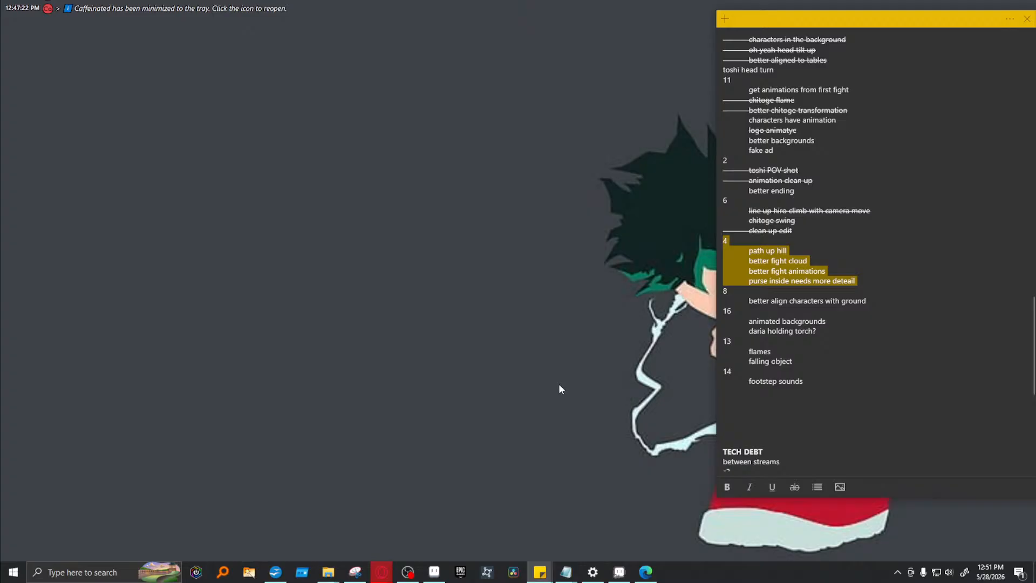
{"action": "left_click_drag", "start_coordinate": [879, 303], "coordinate": [729, 292]}
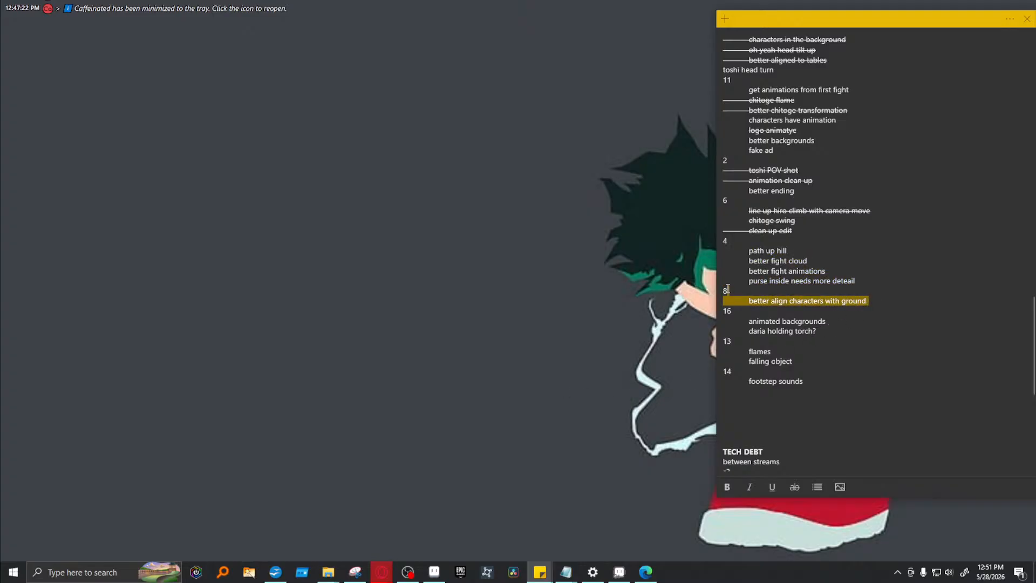
{"action": "left_click", "coordinate": [840, 352]}
{"action": "left_click_drag", "start_coordinate": [812, 385], "coordinate": [721, 282]}
{"action": "scroll", "coordinate": [765, 363], "scroll_direction": "down", "scroll_amount": 10}
{"action": "left_click_drag", "start_coordinate": [724, 145], "coordinate": [910, 432]}
- Review the note's earlier scene tasks, then highlight the four tasks listed under scene 4
{"action": "scroll", "coordinate": [897, 363], "scroll_direction": "up", "scroll_amount": 15}
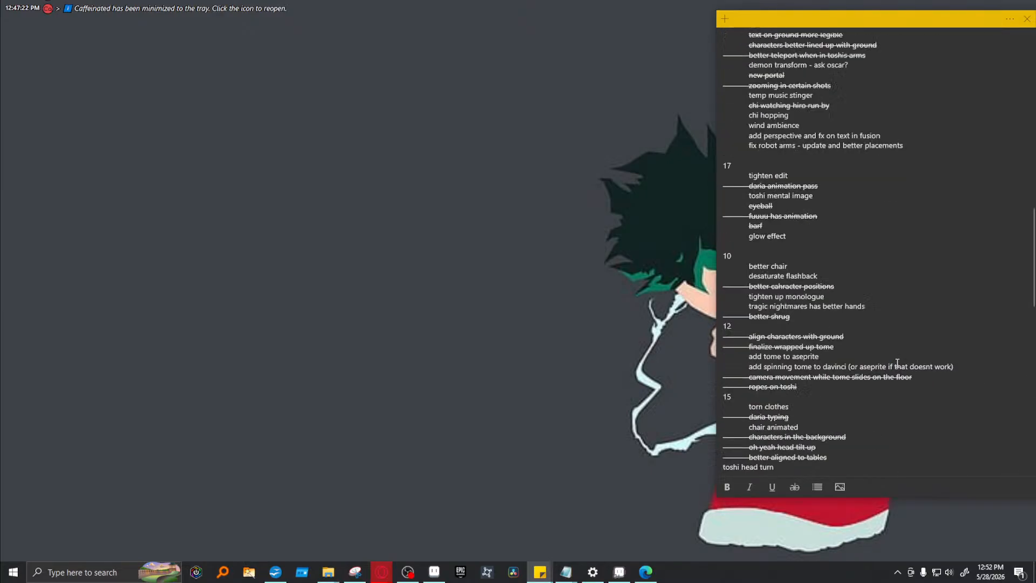
{"action": "scroll", "coordinate": [897, 363], "scroll_direction": "up", "scroll_amount": 8}
{"action": "left_click_drag", "start_coordinate": [812, 279], "coordinate": [737, 228]}
{"action": "left_click", "coordinate": [826, 321]}
{"action": "scroll", "coordinate": [820, 328], "scroll_direction": "down", "scroll_amount": 10}
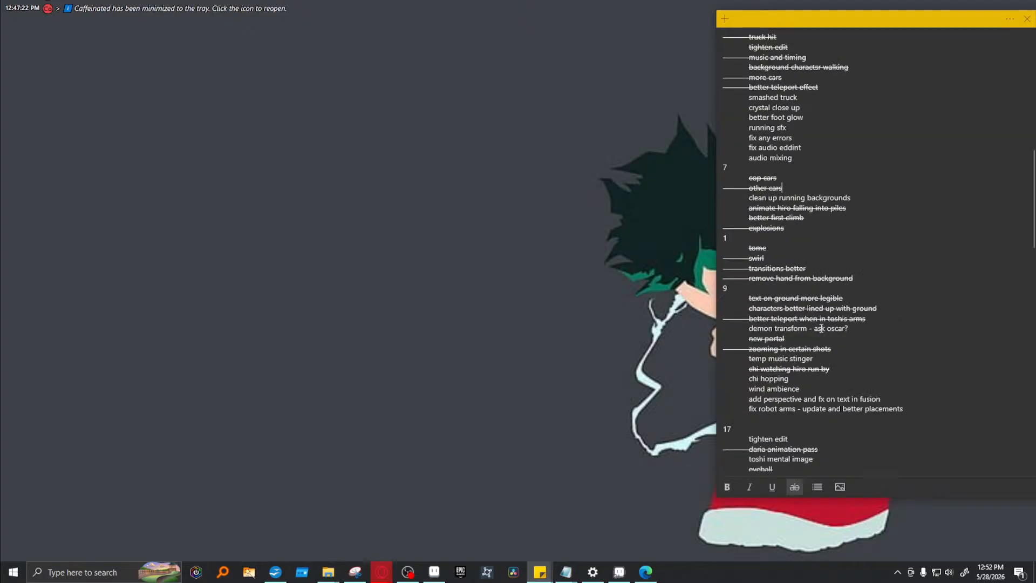
{"action": "scroll", "coordinate": [820, 328], "scroll_direction": "down", "scroll_amount": 4}
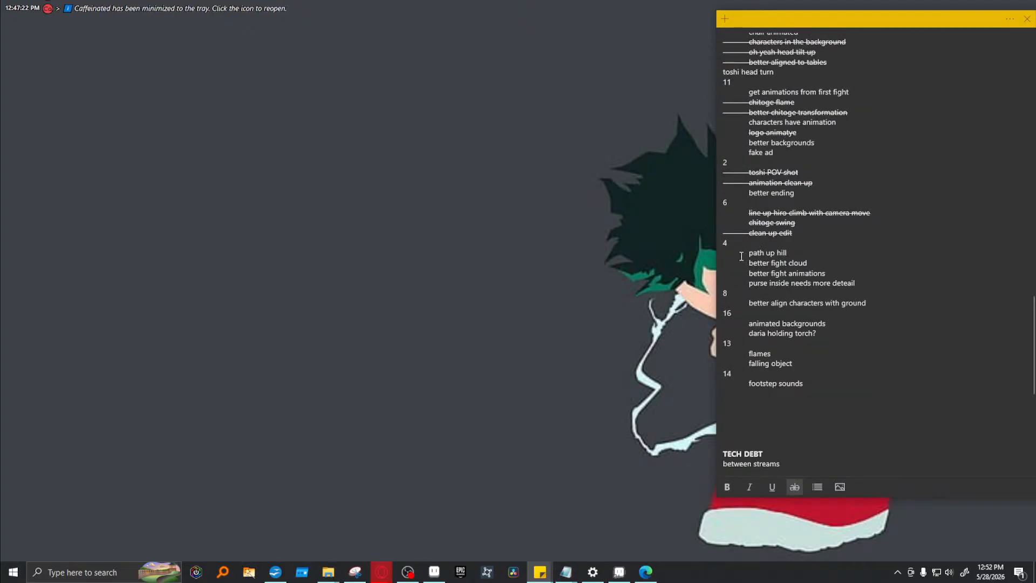
{"action": "left_click_drag", "start_coordinate": [742, 254], "coordinate": [865, 283]}
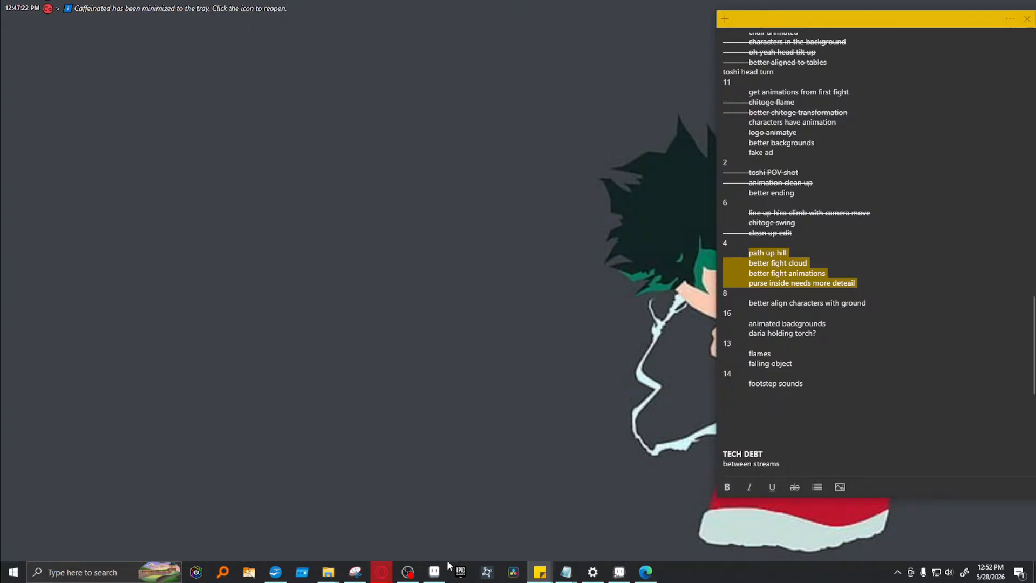
- Switch to Aseprite and bring up the EP5-04_v3 animation file
{"action": "left_click", "coordinate": [435, 571]}
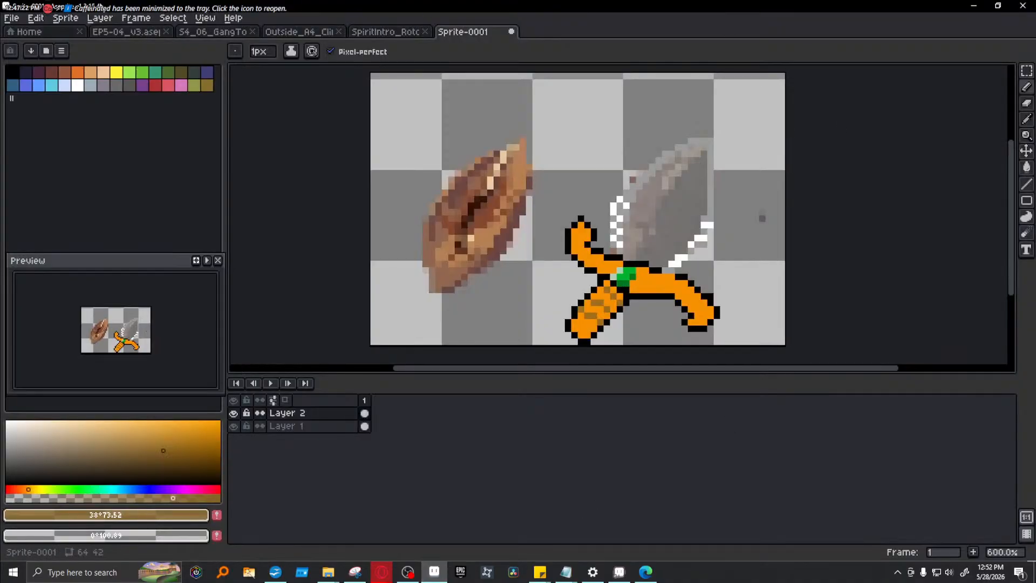
{"action": "left_click", "coordinate": [123, 31]}
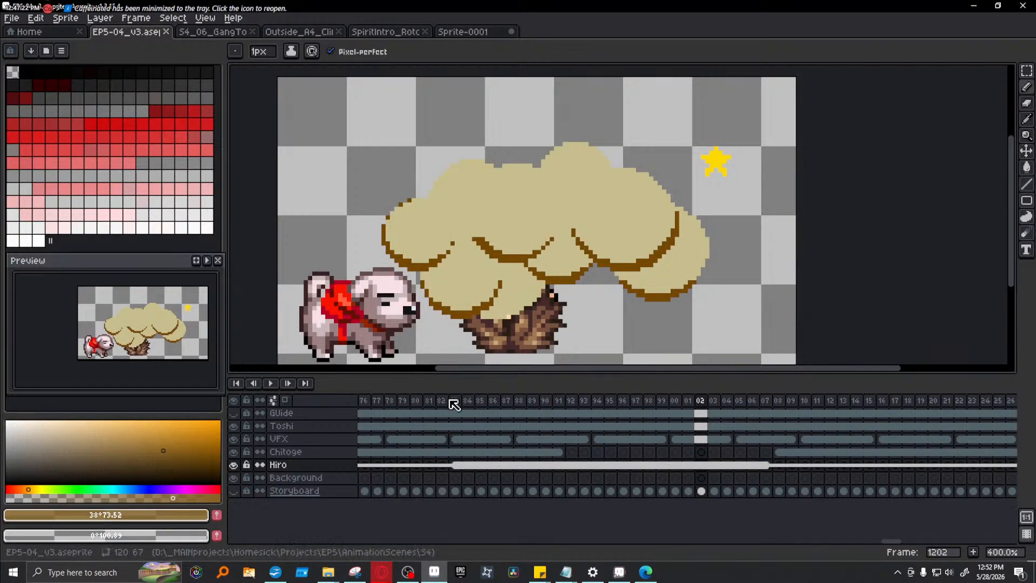
- Switch to DaVinci Resolve and open the HomesickEp5_V10 project from the DDrive project library
{"action": "left_click", "coordinate": [513, 573]}
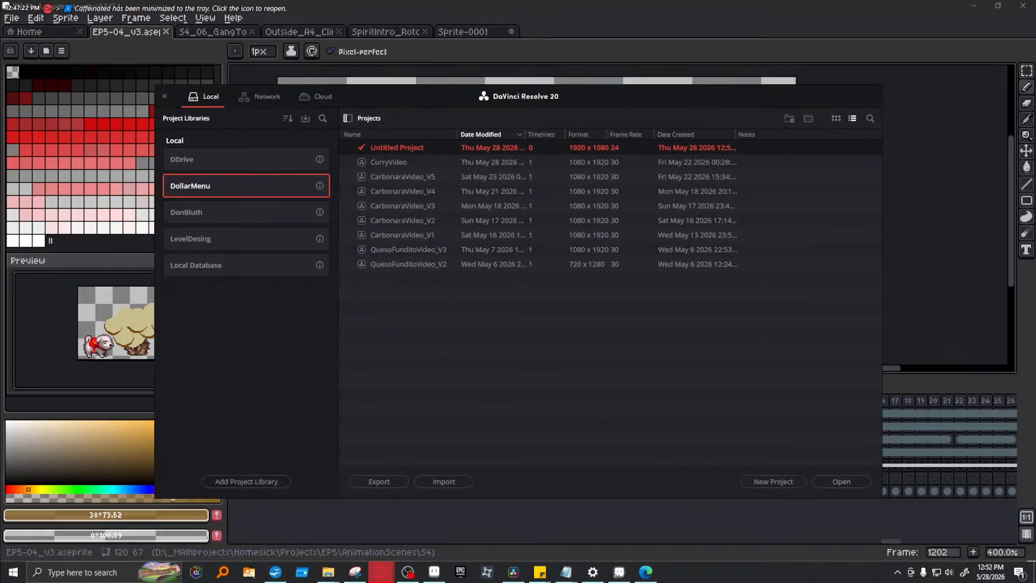
{"action": "left_click", "coordinate": [231, 166]}
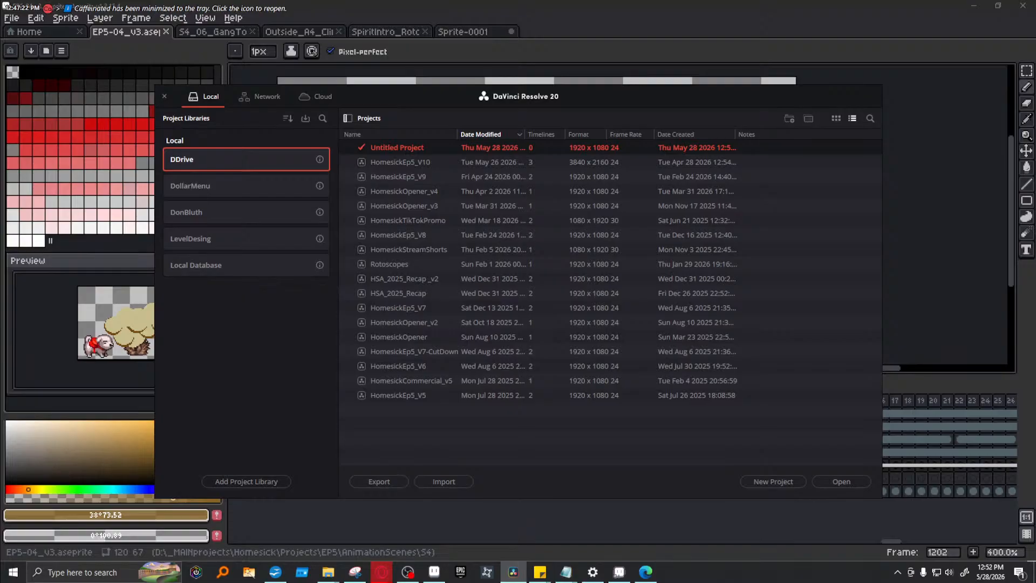
{"action": "left_click", "coordinate": [410, 162]}
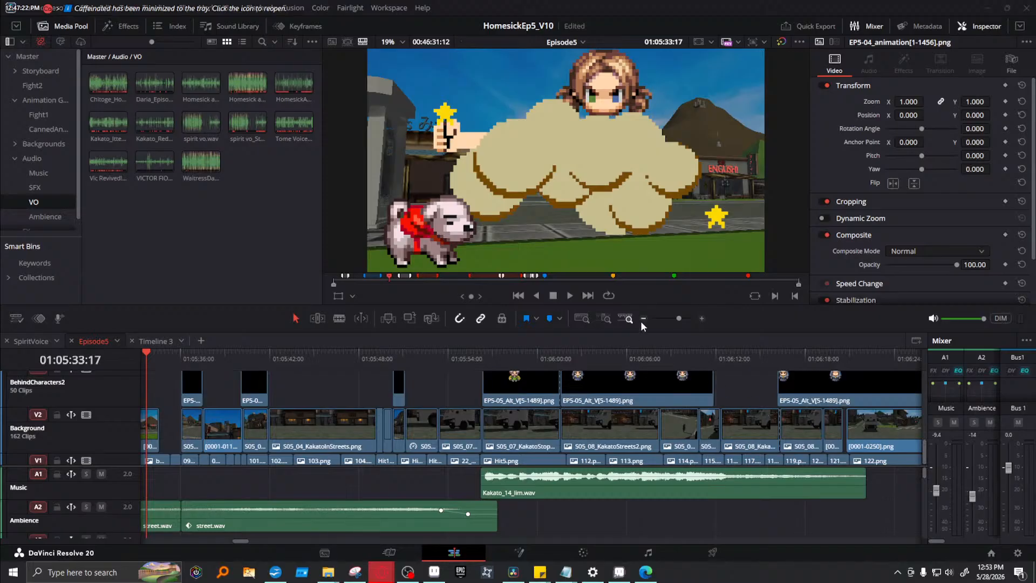
- Show more of the Episode5 timeline and play scene 4 from its start at 01:04:36:04
{"action": "left_click_drag", "start_coordinate": [679, 319], "coordinate": [673, 320]}
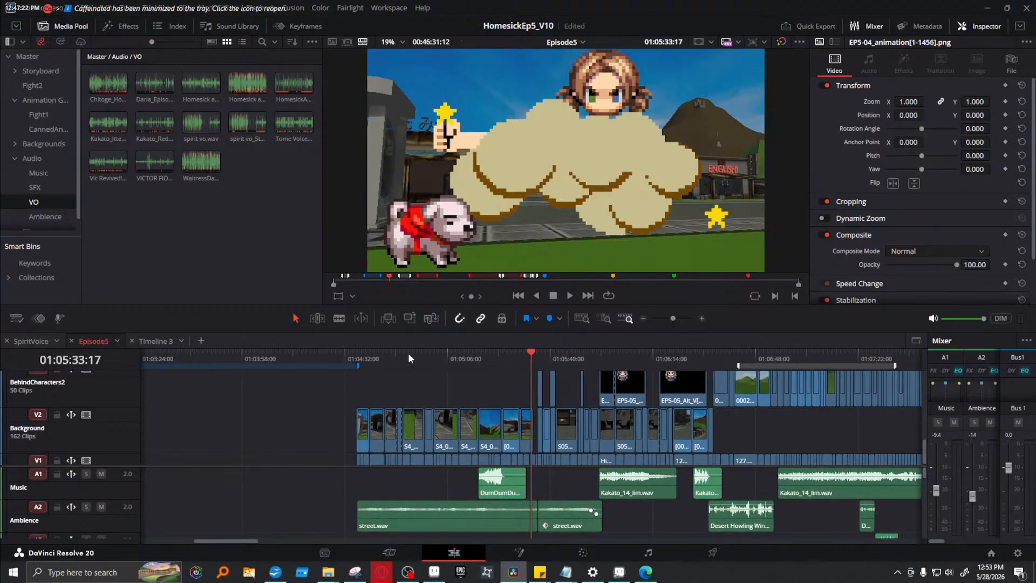
{"action": "left_click", "coordinate": [358, 356]}
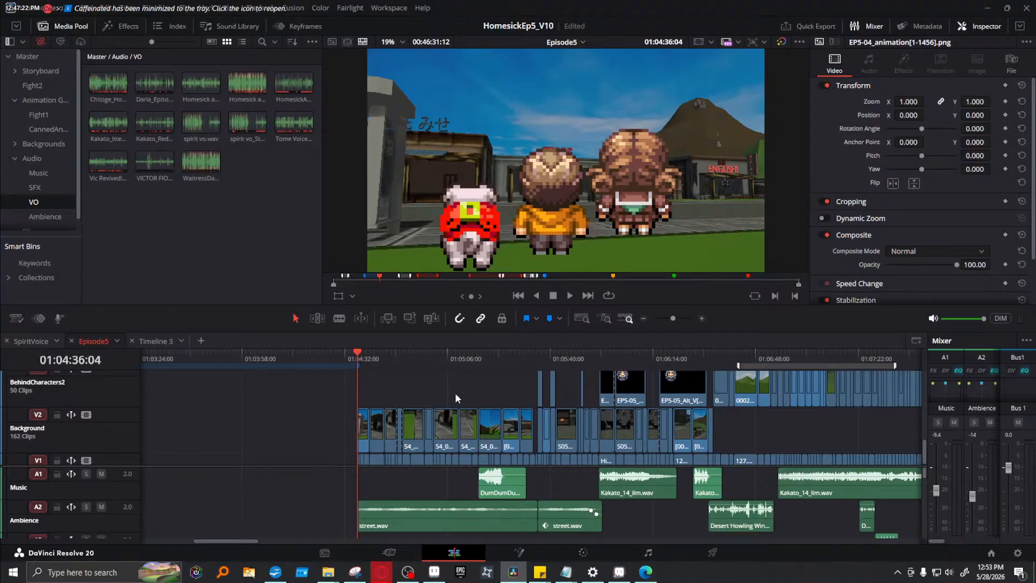
{"action": "left_click", "coordinate": [438, 573]}
{"action": "left_click", "coordinate": [437, 573]}
{"action": "left_click", "coordinate": [570, 296]}
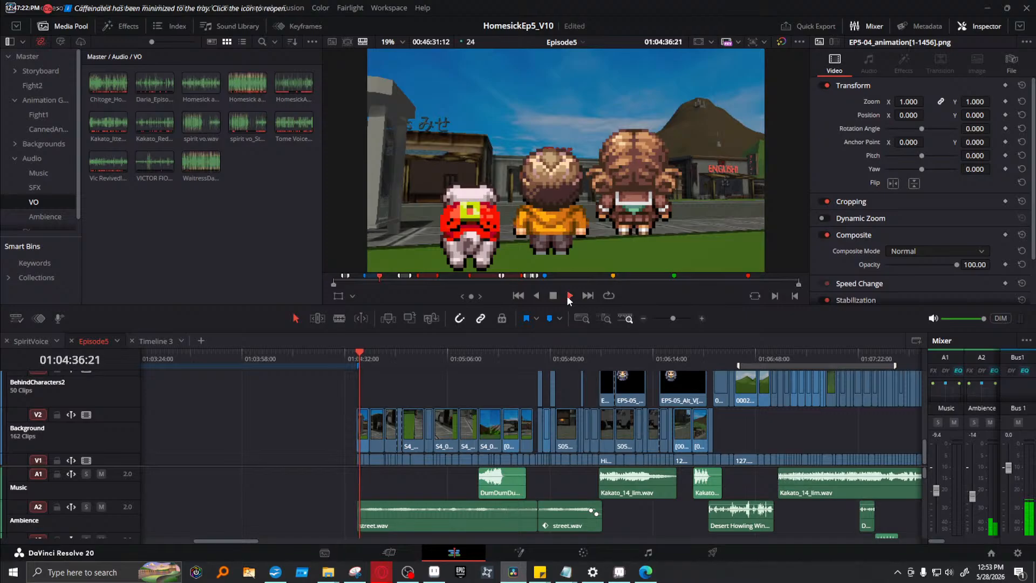
- Set the audio output device to Headphones (SE7 Stereo) in the system preferences and save
{"action": "left_click", "coordinate": [30, 8]}
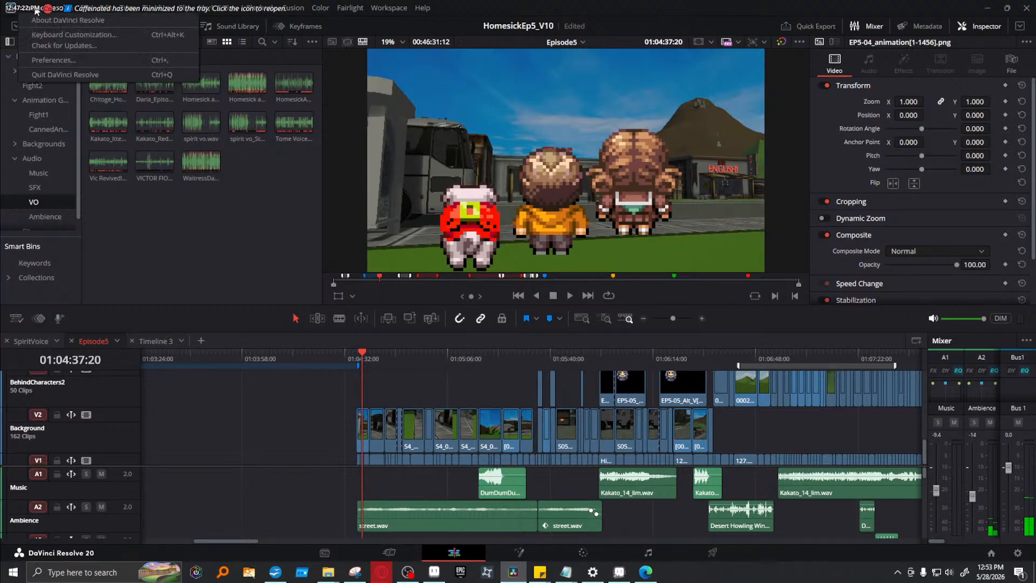
{"action": "left_click", "coordinate": [54, 61]}
{"action": "left_click", "coordinate": [354, 189]}
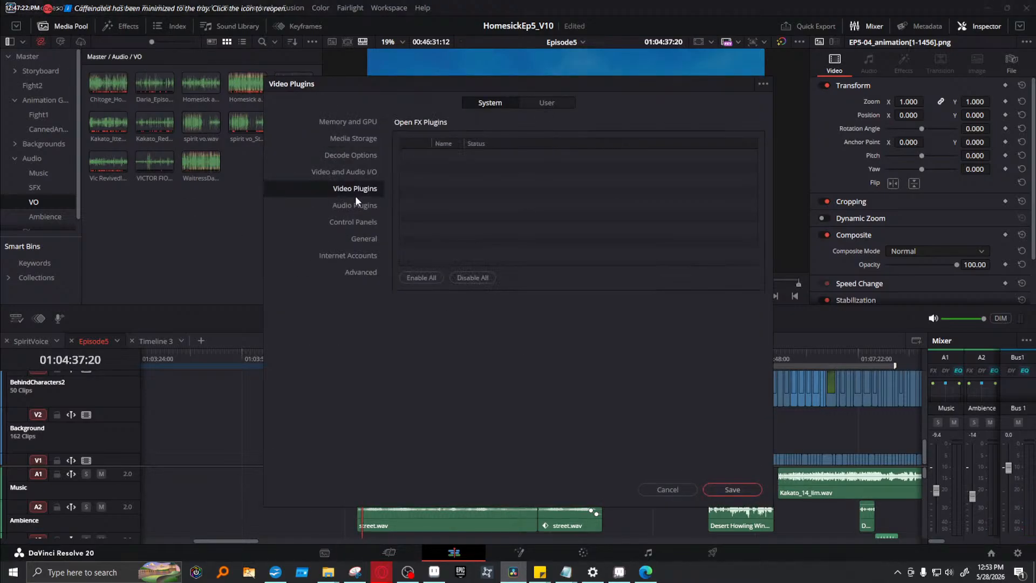
{"action": "left_click", "coordinate": [355, 206]}
{"action": "left_click", "coordinate": [354, 171]}
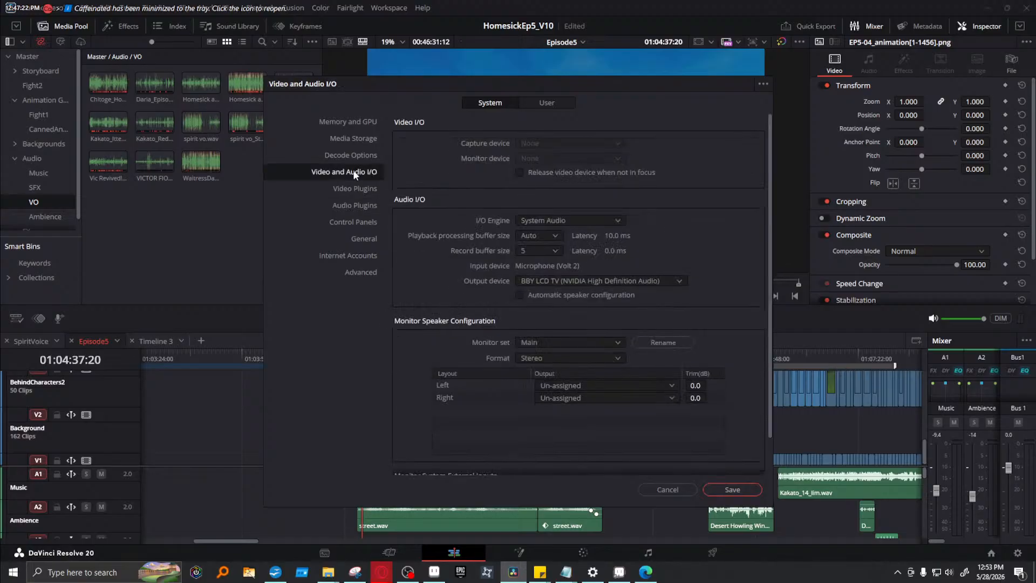
{"action": "left_click", "coordinate": [634, 283]}
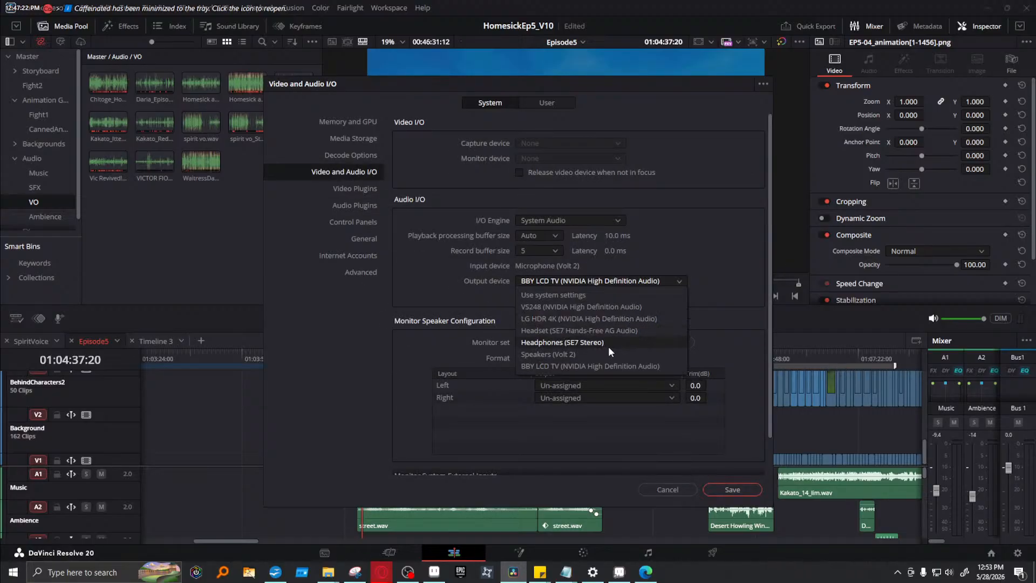
{"action": "left_click", "coordinate": [563, 342]}
{"action": "left_click", "coordinate": [730, 489]}
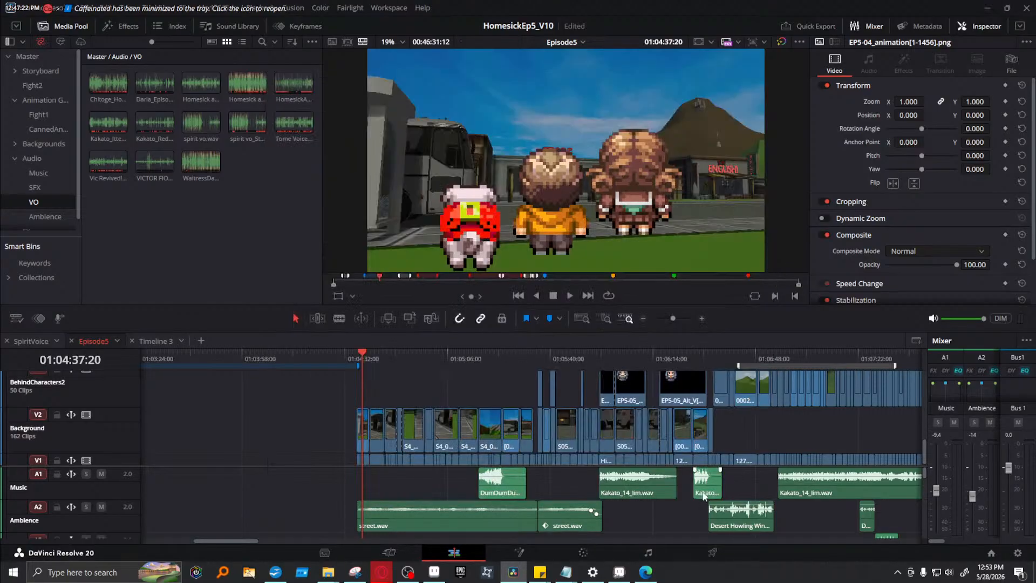
- Play scene 4 from its beginning through the fight cloud and stop at the purple portal shot
{"action": "left_click", "coordinate": [358, 354]}
{"action": "key", "text": "space"}
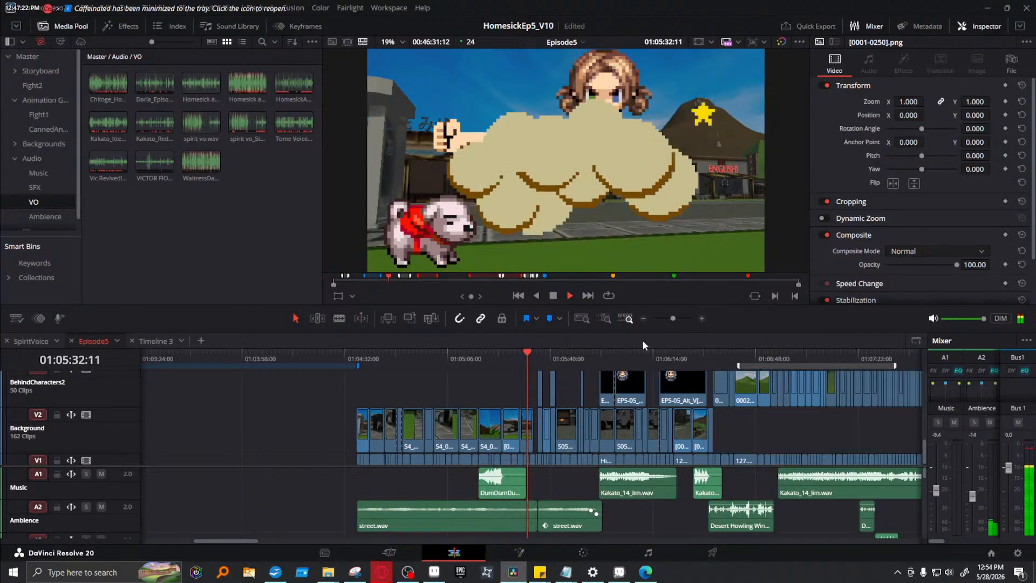
{"action": "left_click", "coordinate": [672, 319]}
{"action": "left_click_drag", "start_coordinate": [672, 318], "coordinate": [675, 317]}
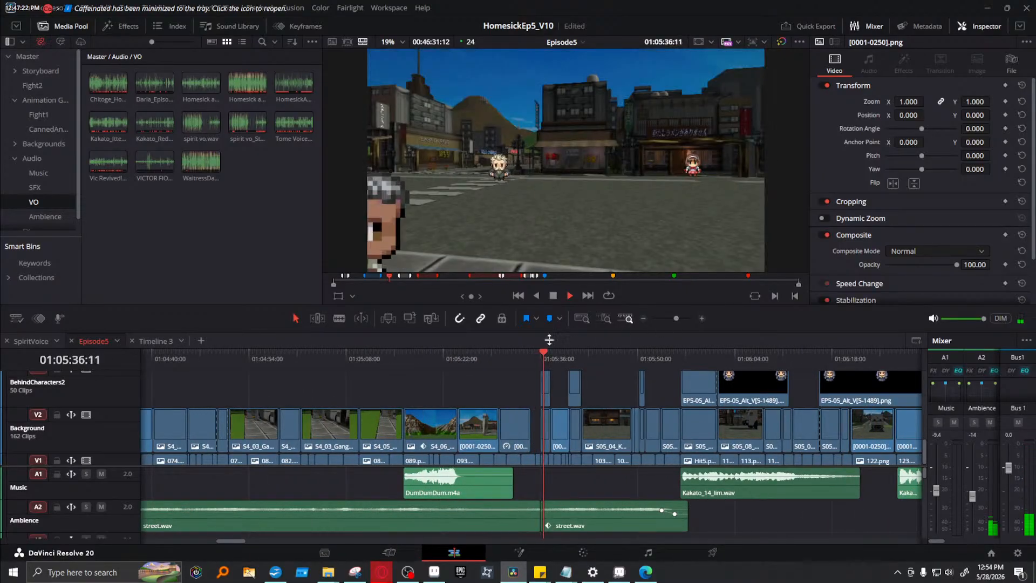
{"action": "left_click", "coordinate": [553, 296]}
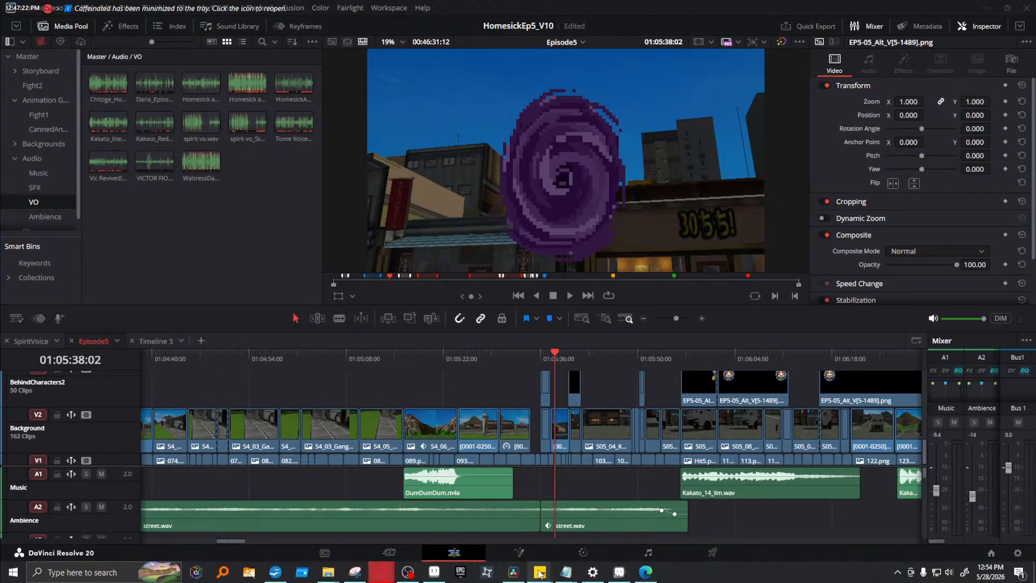
- Strike through "path up hill" under scene 4 in the to-do note and highlight the two fight tasks below it
{"action": "mouse_move", "coordinate": [542, 571]}
{"action": "left_click", "coordinate": [333, 549]}
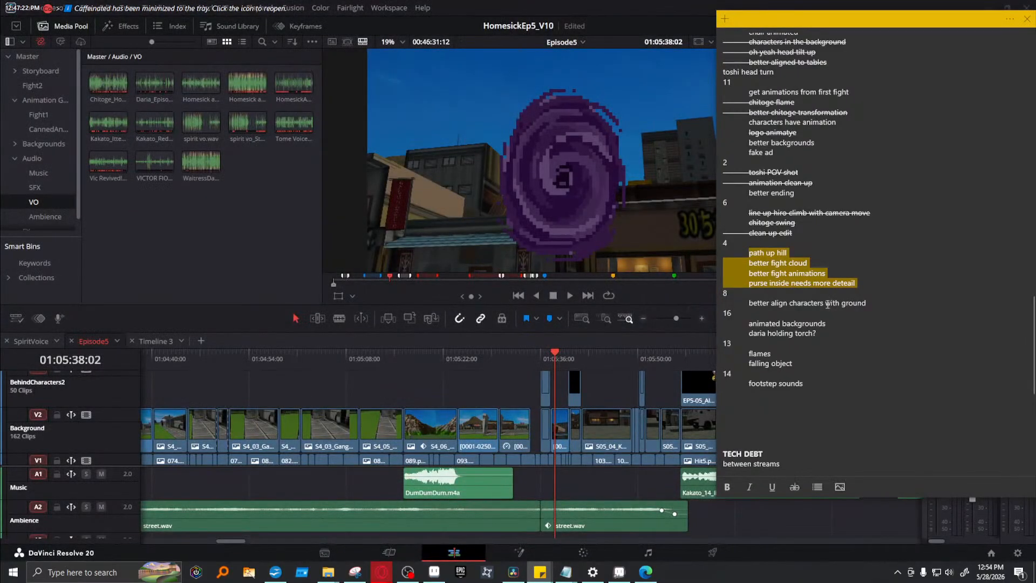
{"action": "left_click", "coordinate": [786, 275]}
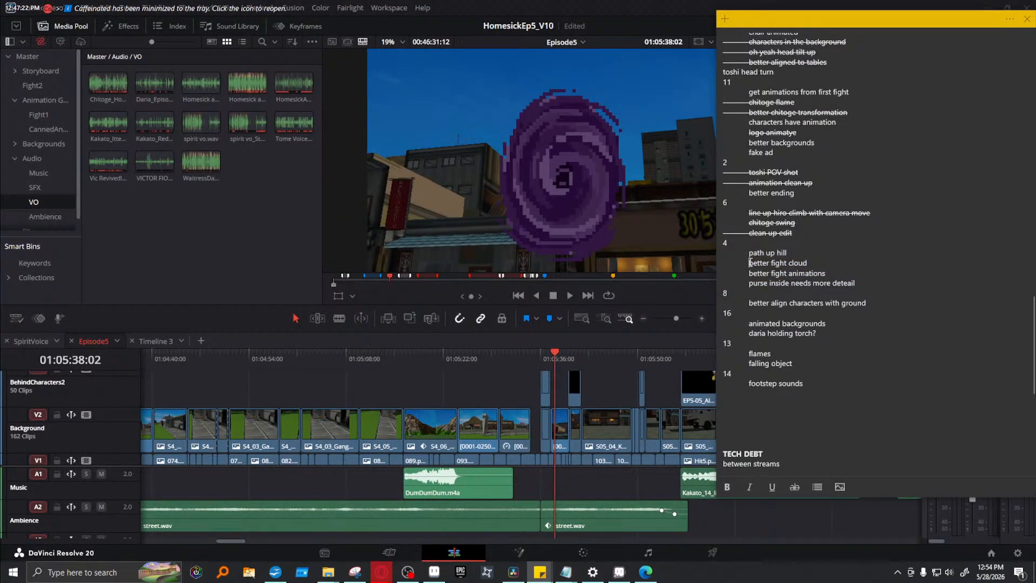
{"action": "left_click_drag", "start_coordinate": [749, 263], "coordinate": [820, 259]}
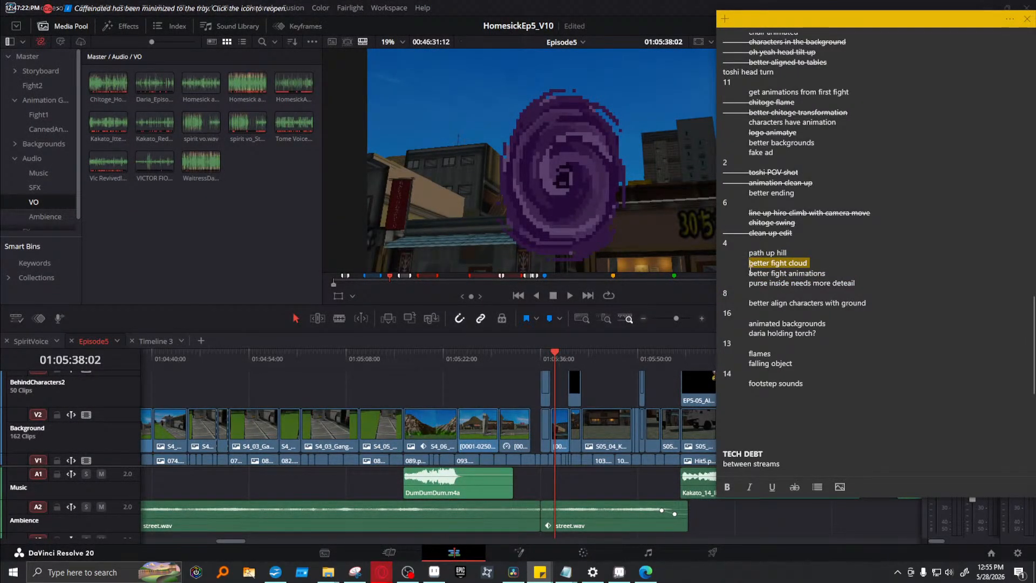
{"action": "left_click_drag", "start_coordinate": [826, 273], "coordinate": [745, 259]}
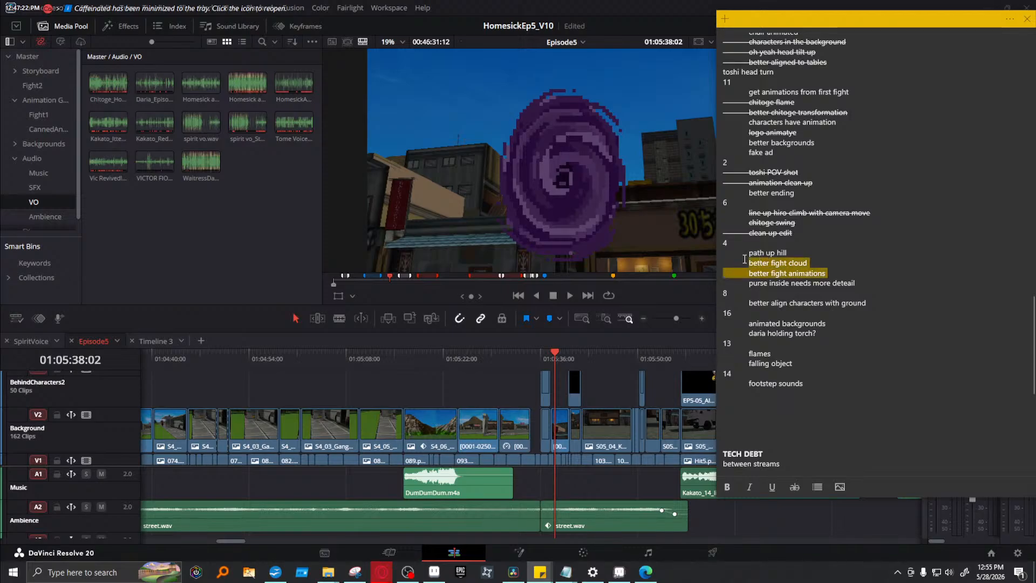
{"action": "triple_click", "coordinate": [770, 254]}
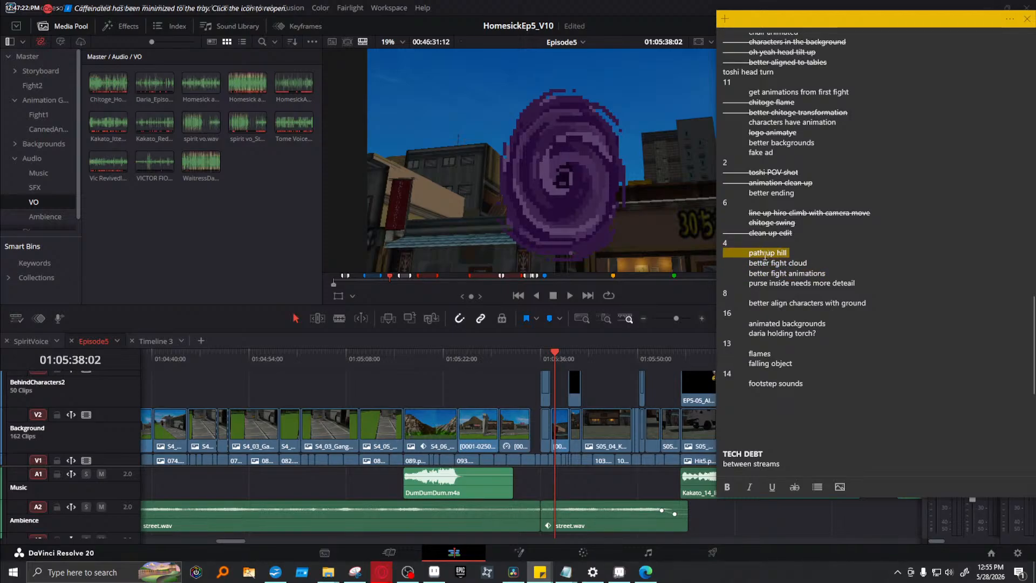
{"action": "left_click", "coordinate": [795, 487]}
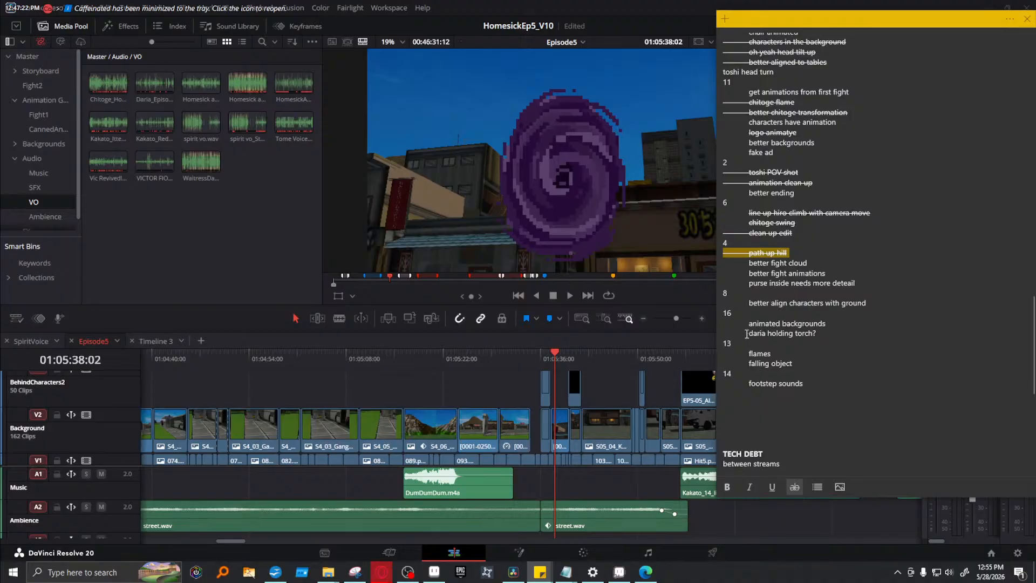
{"action": "left_click_drag", "start_coordinate": [858, 286], "coordinate": [830, 273]}
{"action": "left_click", "coordinate": [750, 264]}
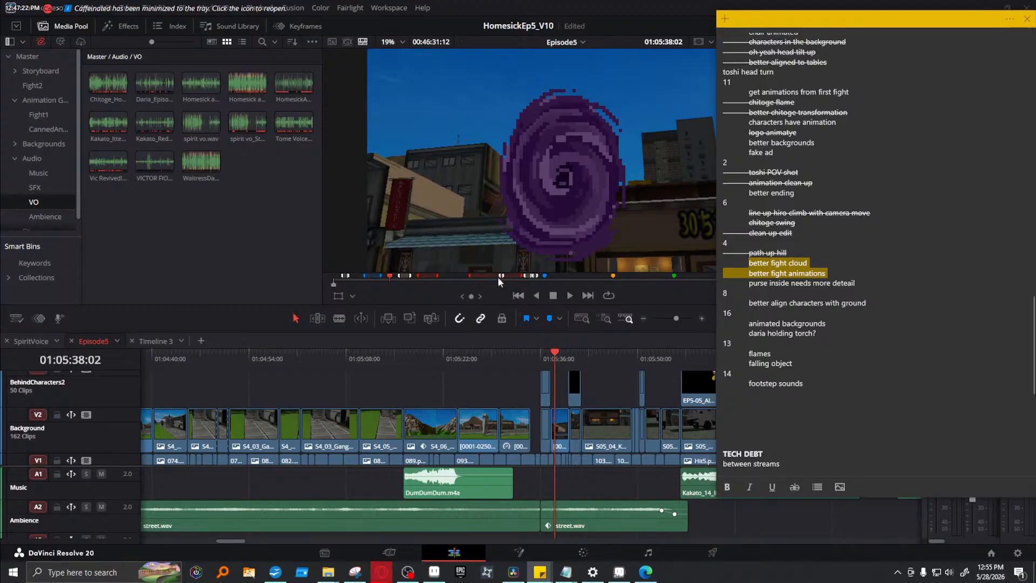
- Return to the Episode5 timeline and place the playhead at scene 4's start, 01:04:36:01
{"action": "left_click", "coordinate": [524, 11]}
{"action": "left_click_drag", "start_coordinate": [675, 320], "coordinate": [672, 318]}
{"action": "left_click", "coordinate": [393, 356]}
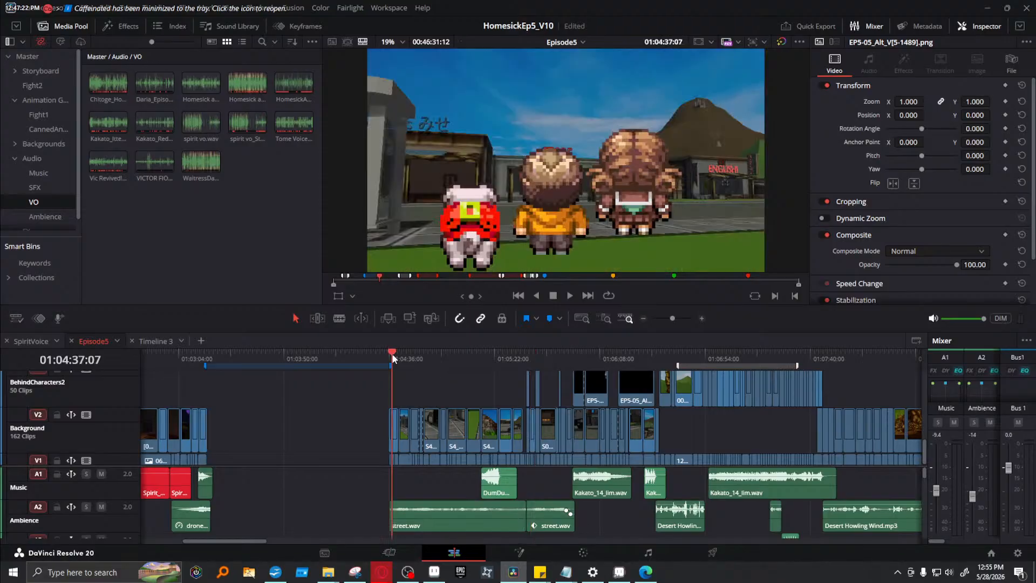
{"action": "left_click", "coordinate": [388, 354]}
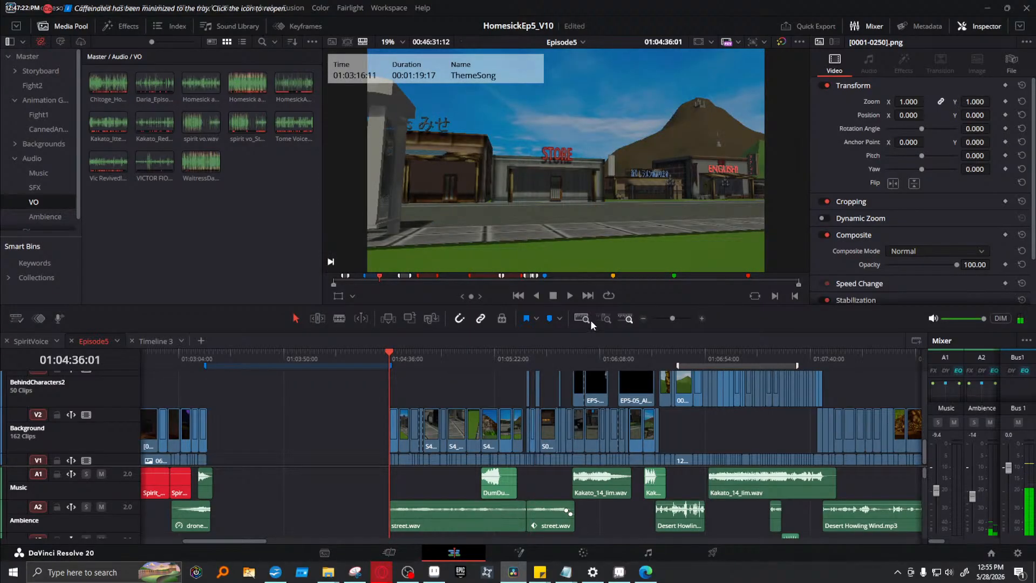
- Play the opening bus shot of scene 4 from 01:04:36:08 at closer timeline zoom and stop at 01:04:38:07
{"action": "left_click_drag", "start_coordinate": [671, 318], "coordinate": [683, 319]}
{"action": "left_click_drag", "start_coordinate": [532, 423], "coordinate": [543, 427]}
{"action": "key", "text": "space"}
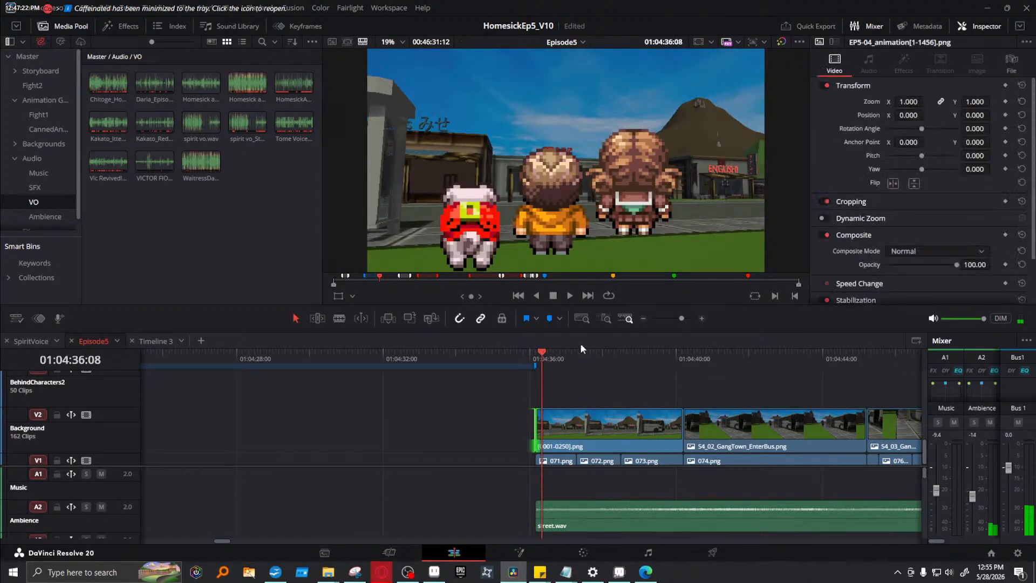
{"action": "left_click", "coordinate": [571, 294]}
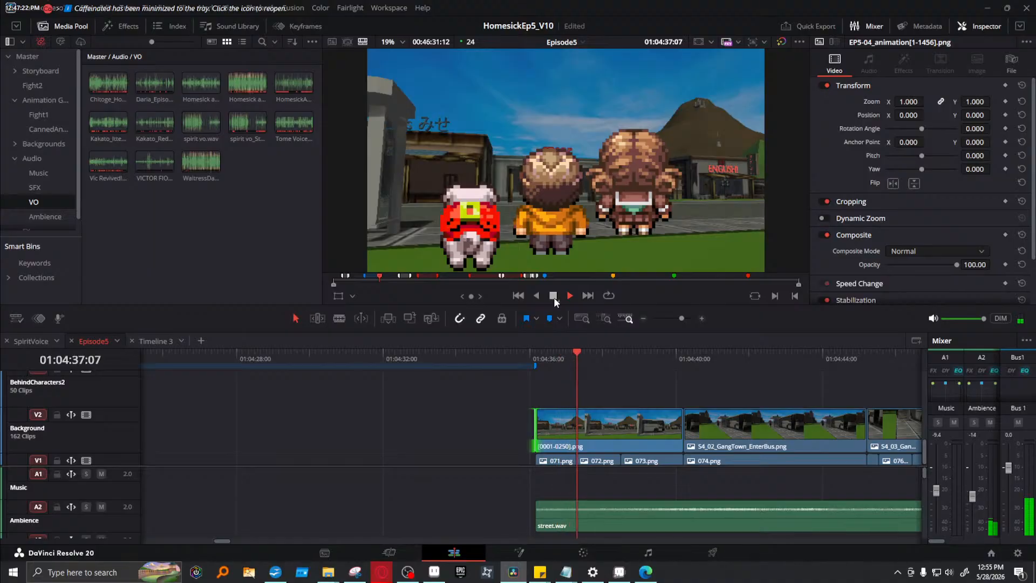
{"action": "left_click", "coordinate": [554, 296]}
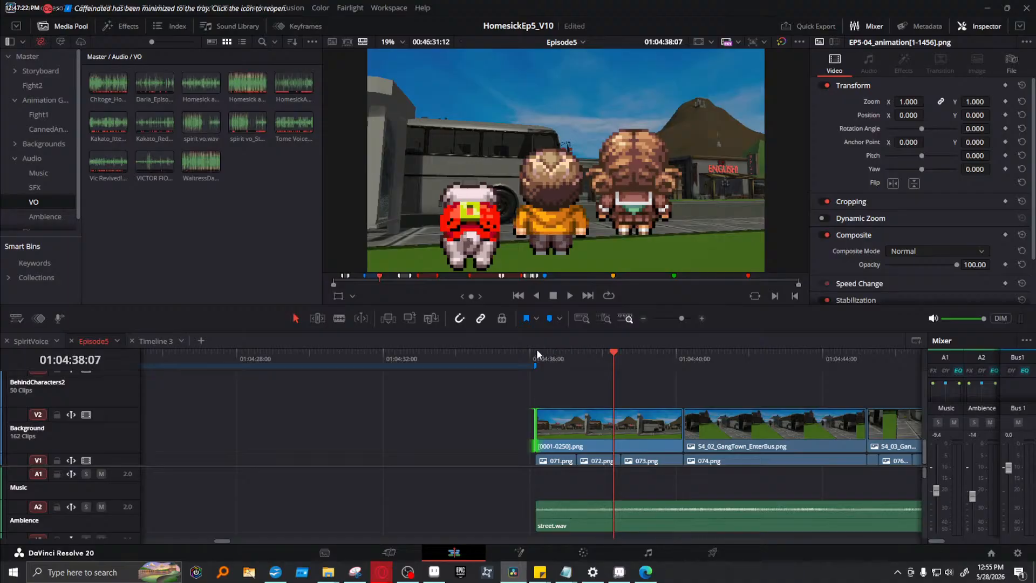
- Switch to Opera GX, open YouTube in the maximized window and search for "anime fight cloud"
{"action": "left_click", "coordinate": [434, 573]}
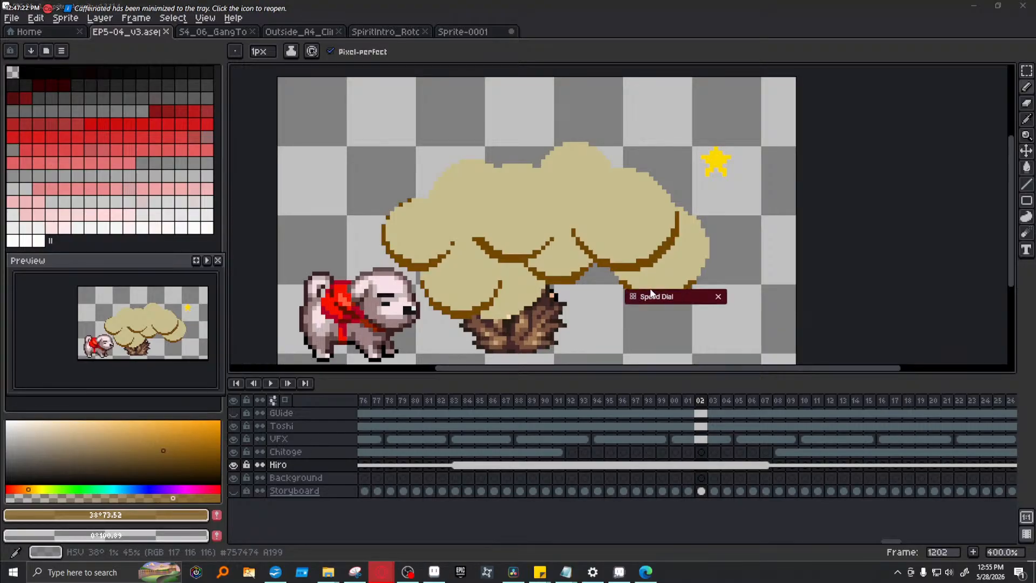
{"action": "left_click", "coordinate": [633, 164]}
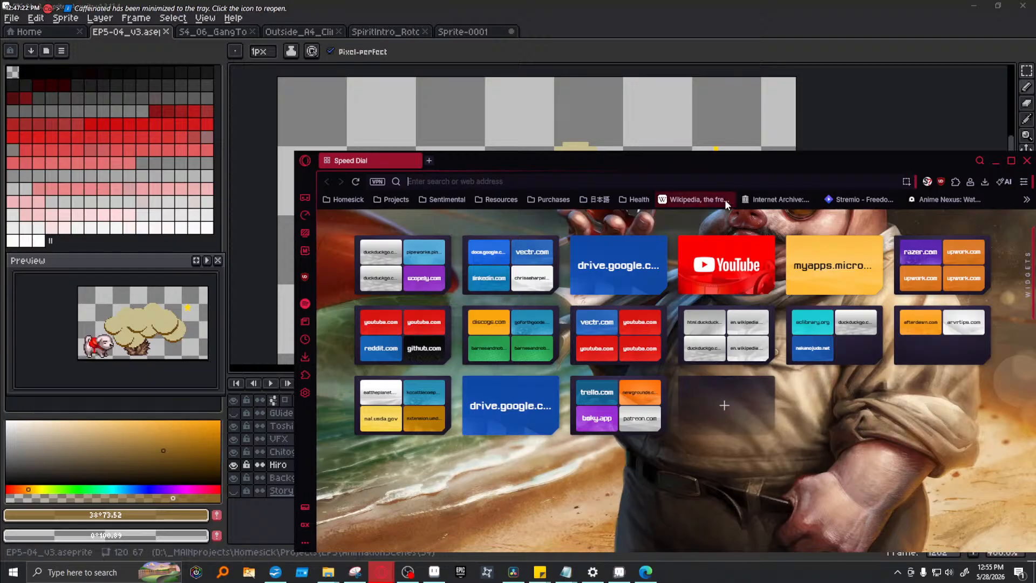
{"action": "left_click", "coordinate": [718, 243]}
{"action": "left_click", "coordinate": [1011, 161]}
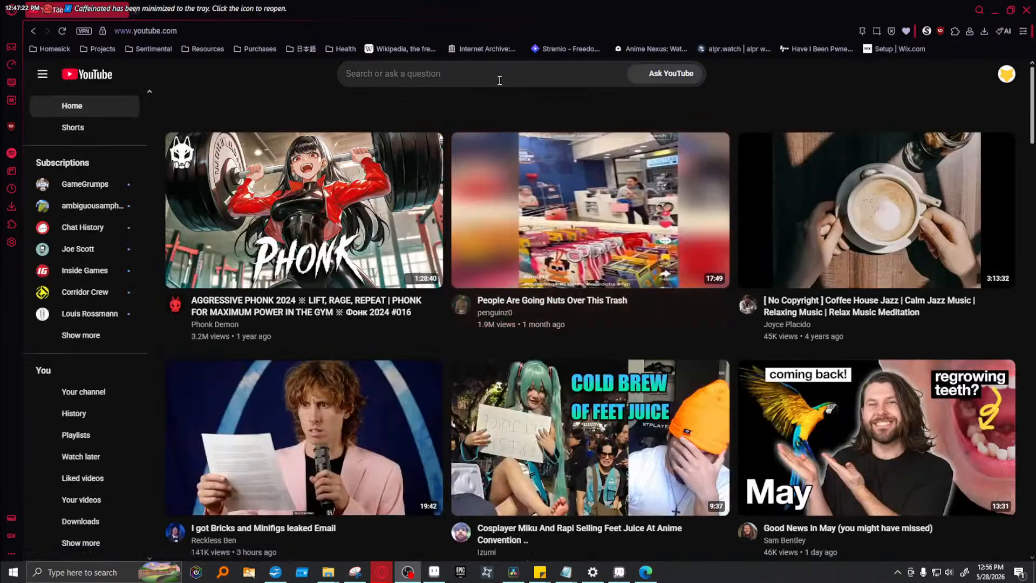
{"action": "left_click", "coordinate": [501, 80]}
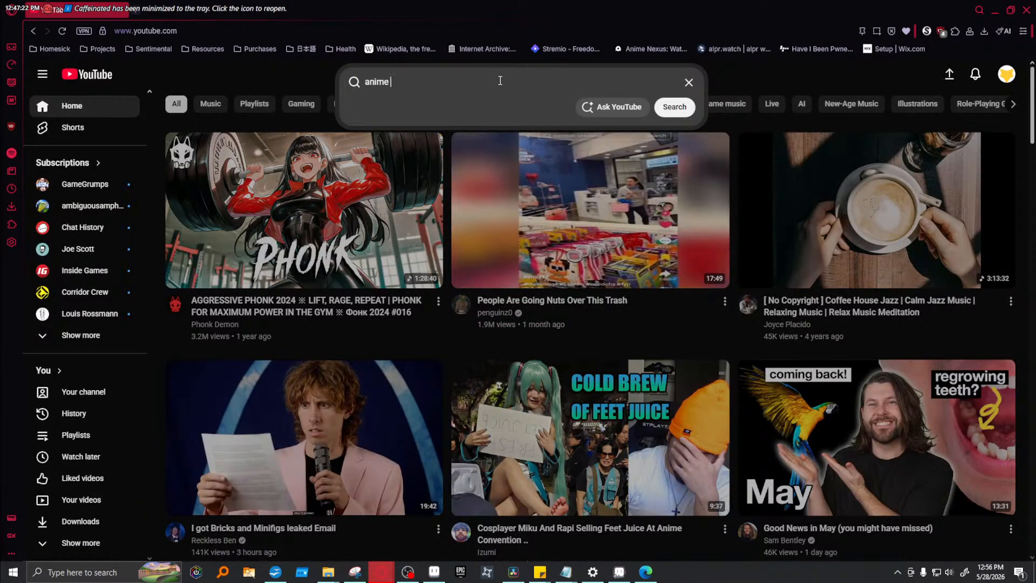
{"action": "type", "text": "anime fight cloud"}
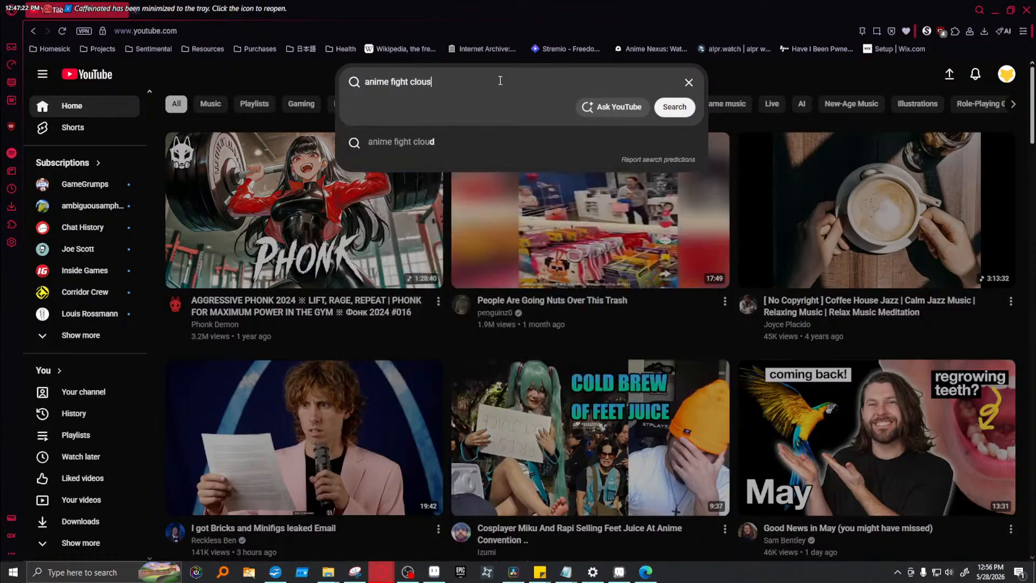
{"action": "key", "text": "Return"}
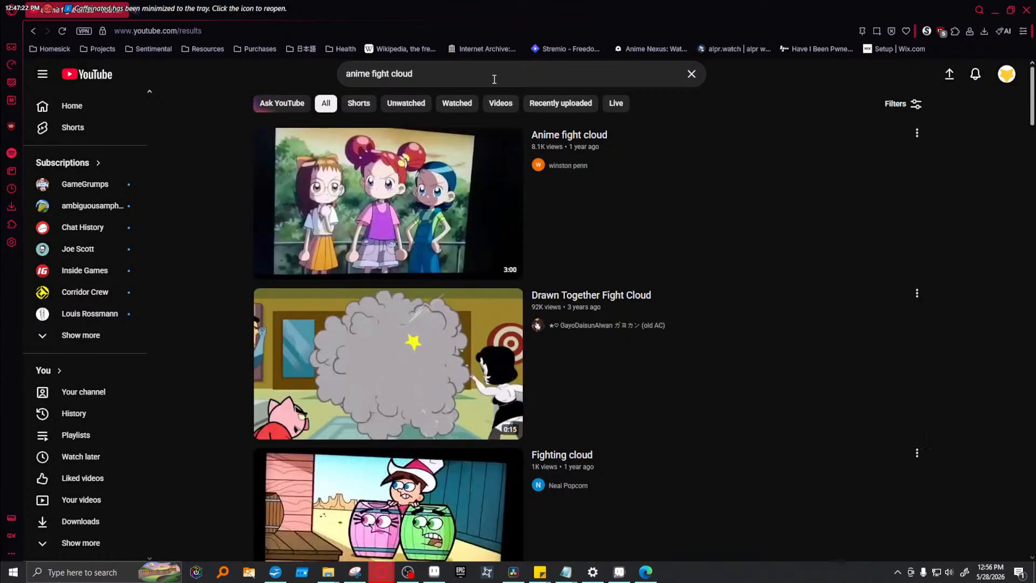
- Open the "Team Rocket Fight cloud Part 1" video from the results and replay its pink cloud shot as reference
{"action": "mouse_move", "coordinate": [363, 398]}
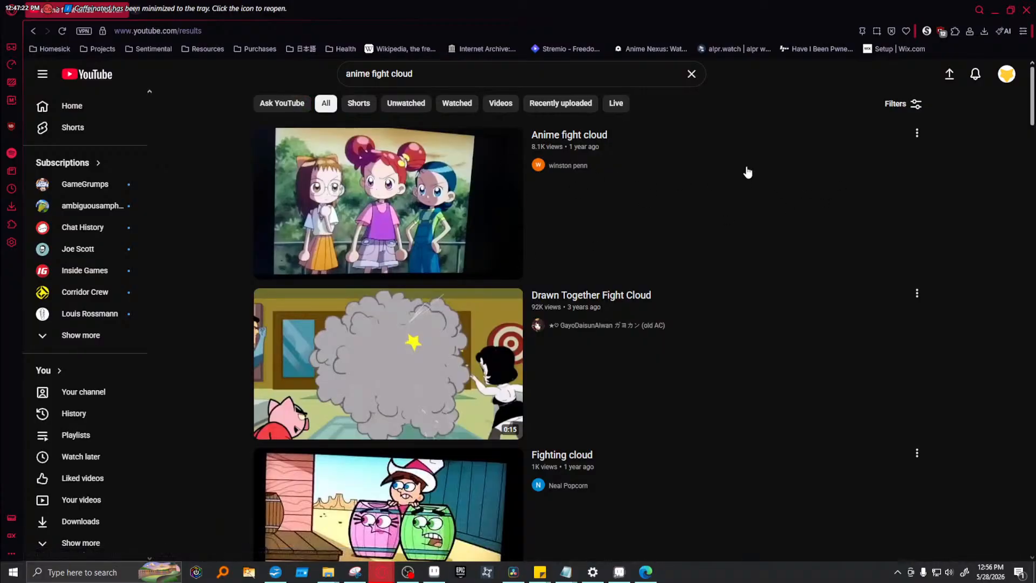
{"action": "scroll", "coordinate": [744, 170], "scroll_direction": "down", "scroll_amount": 5}
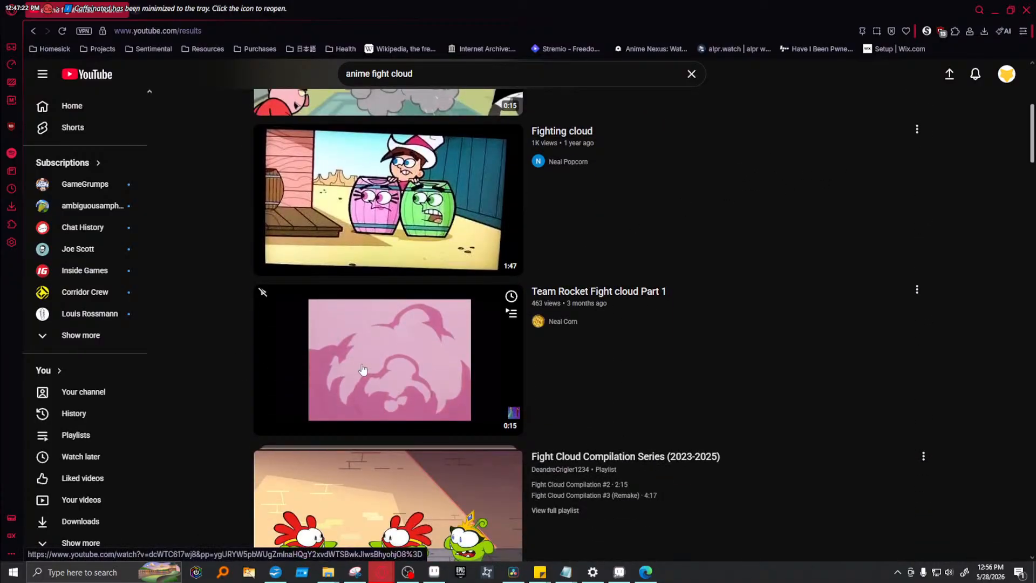
{"action": "scroll", "coordinate": [363, 370], "scroll_direction": "down", "scroll_amount": 2}
{"action": "left_click", "coordinate": [350, 247]}
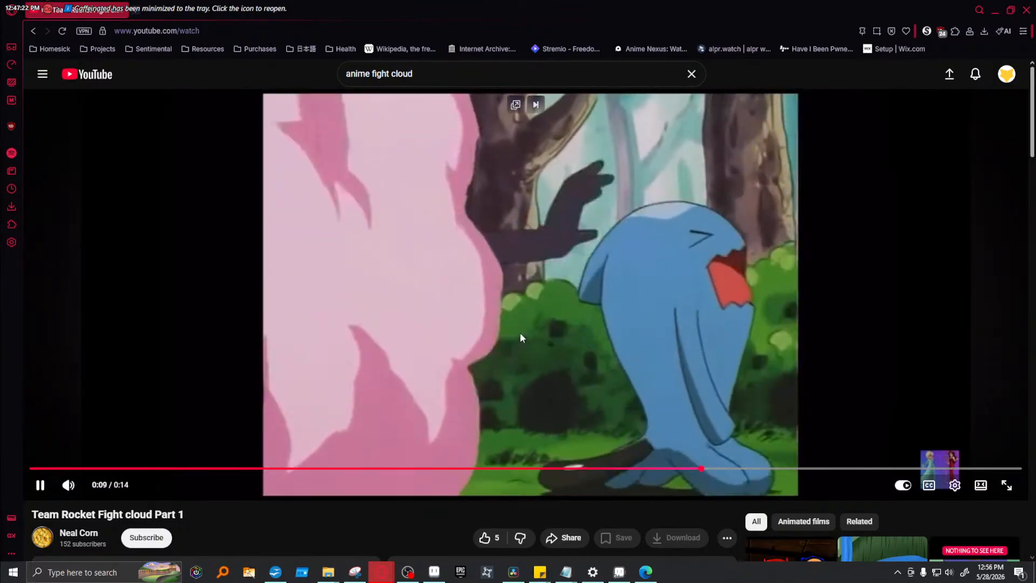
{"action": "left_click", "coordinate": [335, 374]}
{"action": "left_click_drag", "start_coordinate": [700, 467], "coordinate": [602, 468]}
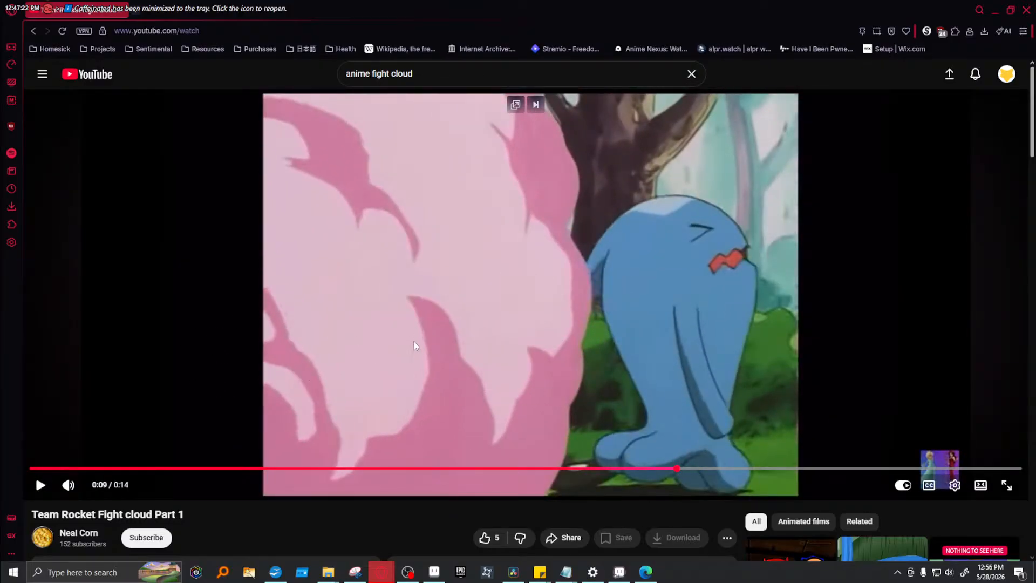
{"action": "left_click", "coordinate": [705, 413]}
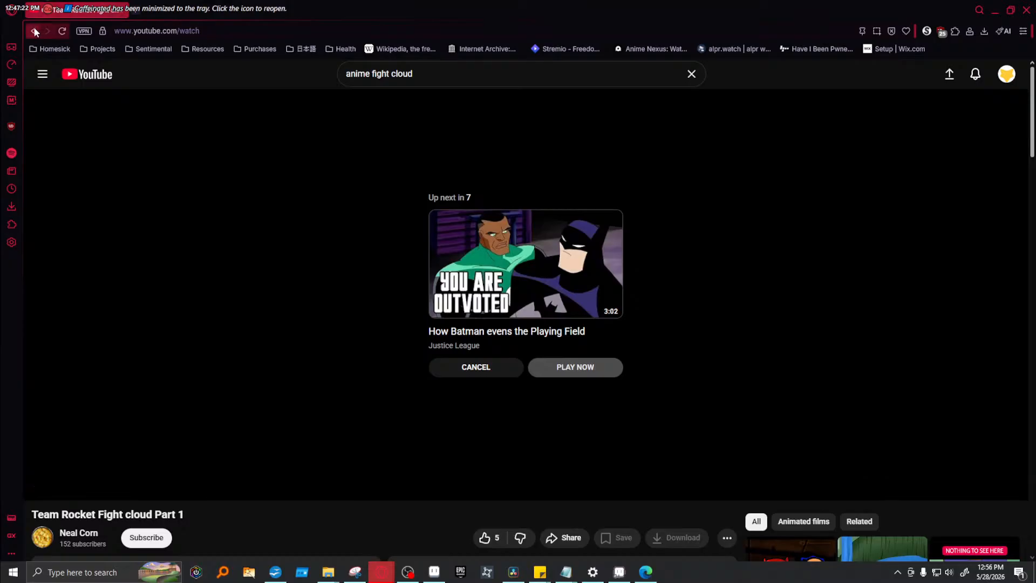
- Return to the search results, play the "Anime fight cloud" video and pause it at 0:56
{"action": "left_click", "coordinate": [34, 32]}
{"action": "scroll", "coordinate": [687, 371], "scroll_direction": "down", "scroll_amount": 4}
{"action": "scroll", "coordinate": [688, 367], "scroll_direction": "up", "scroll_amount": 12}
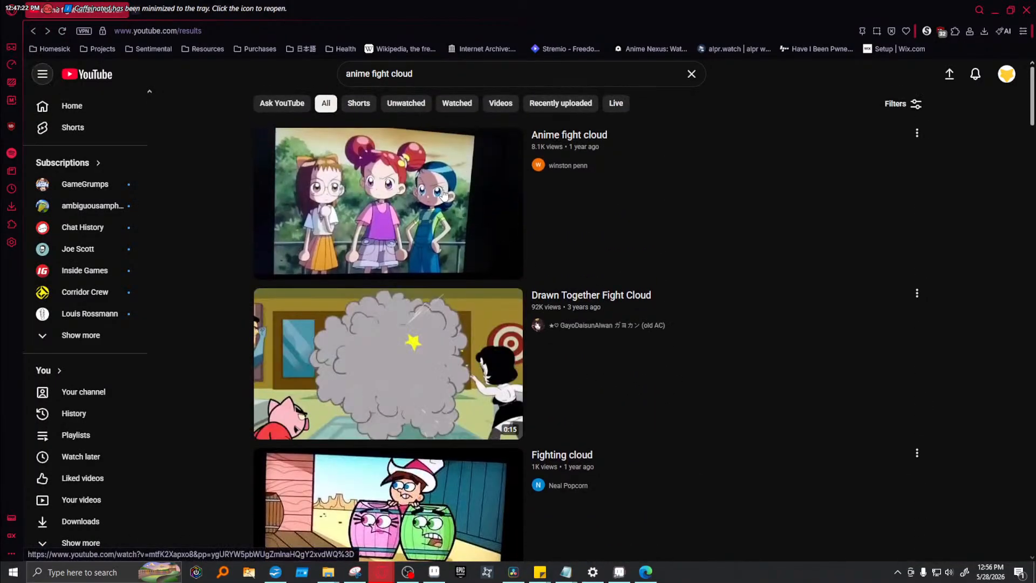
{"action": "left_click", "coordinate": [443, 194]}
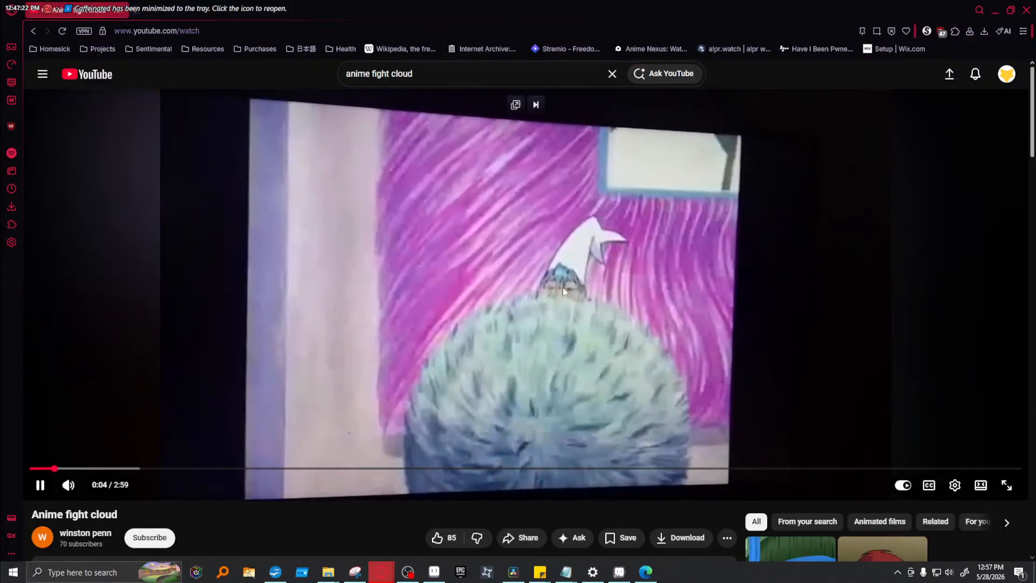
{"action": "left_click", "coordinate": [423, 329]}
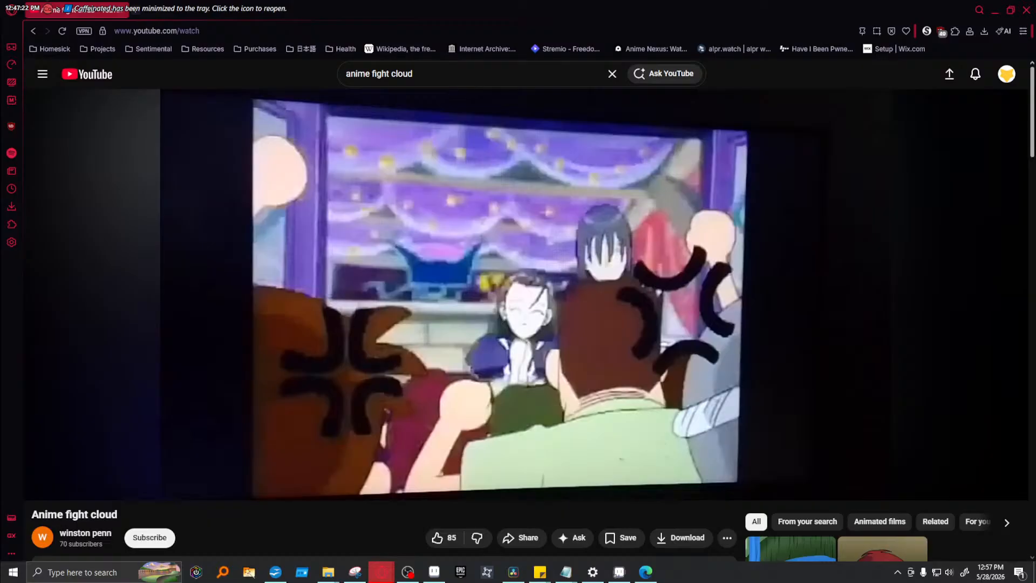
{"action": "left_click", "coordinate": [374, 264]}
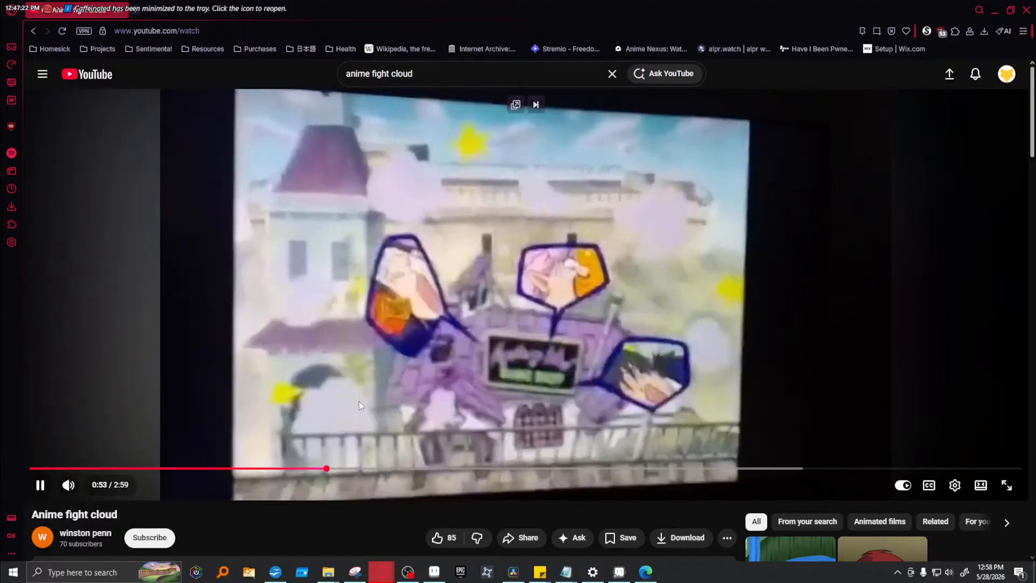
{"action": "left_click", "coordinate": [668, 305]}
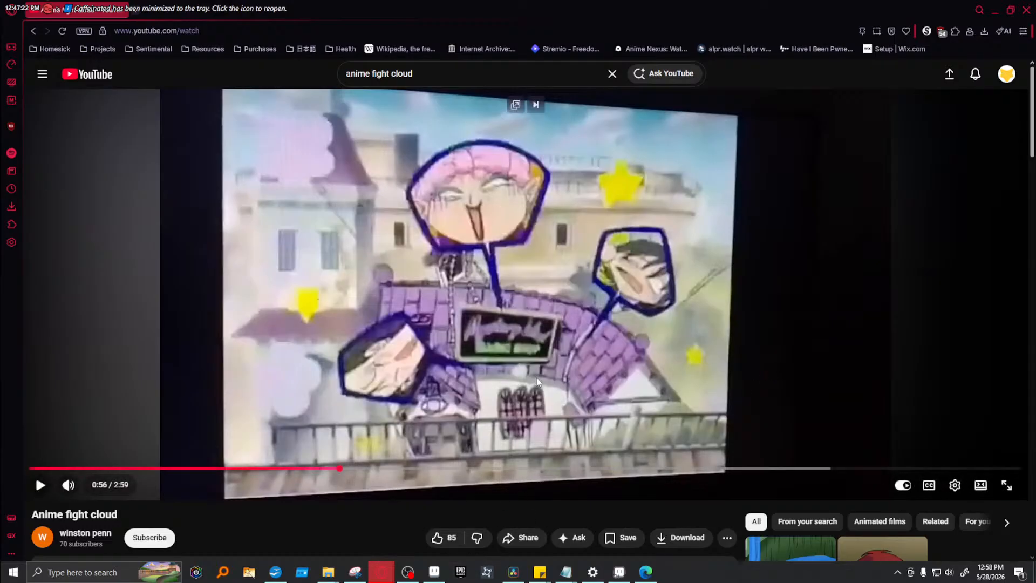
- Skim the rest of the paused "Anime fight cloud" video in short jumps up to 1:57, looking for more cloud shots
{"action": "left_click", "coordinate": [377, 468]}
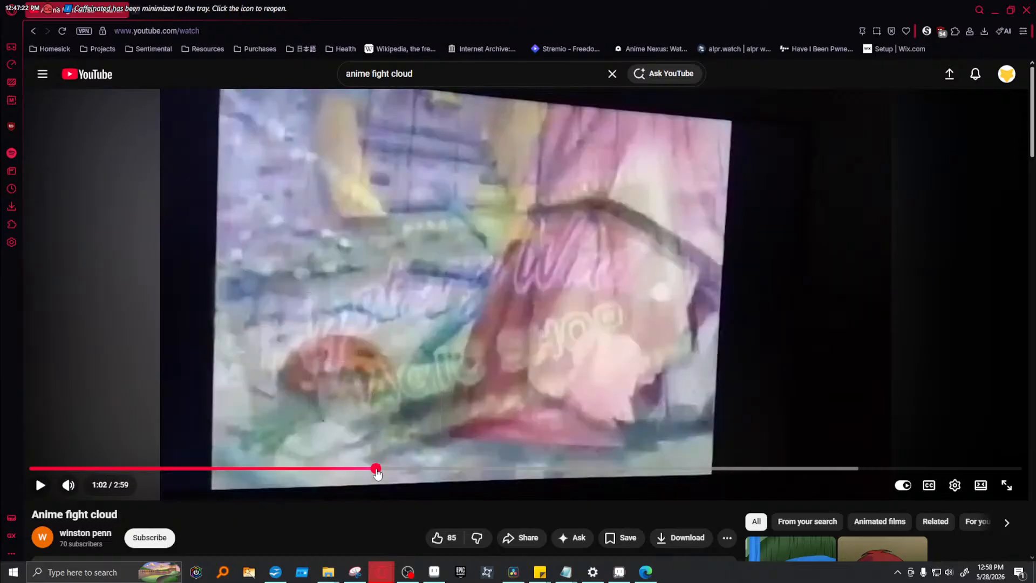
{"action": "left_click", "coordinate": [418, 469]}
{"action": "left_click", "coordinate": [459, 468]}
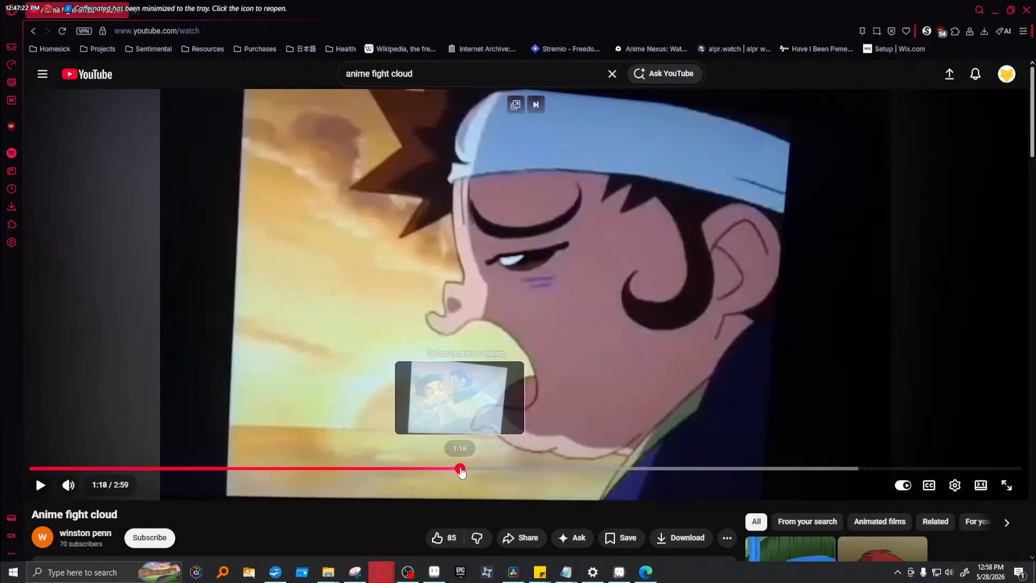
{"action": "left_click", "coordinate": [511, 468]}
{"action": "left_click", "coordinate": [574, 469]}
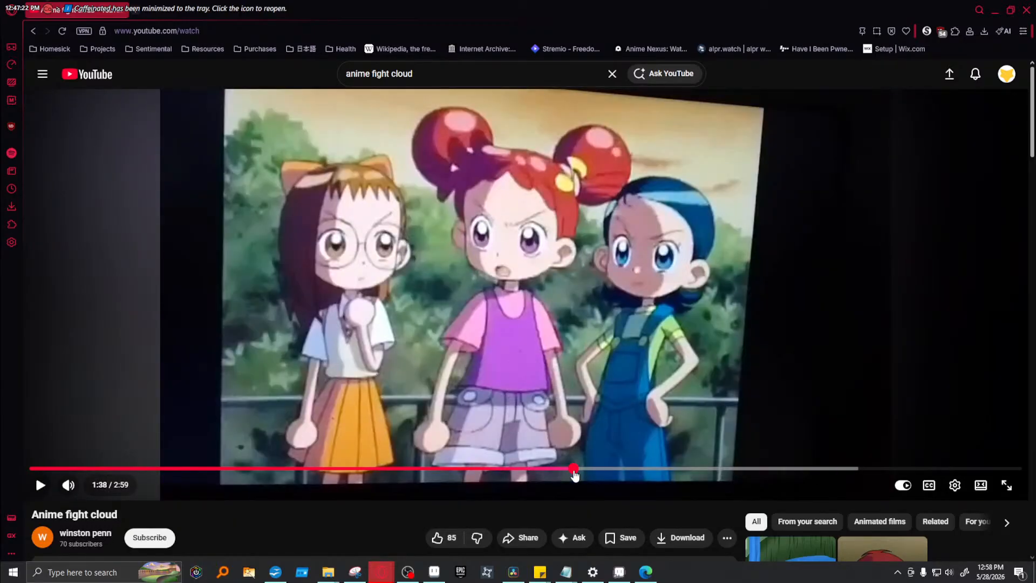
{"action": "left_click", "coordinate": [632, 468]}
{"action": "left_click", "coordinate": [676, 469]}
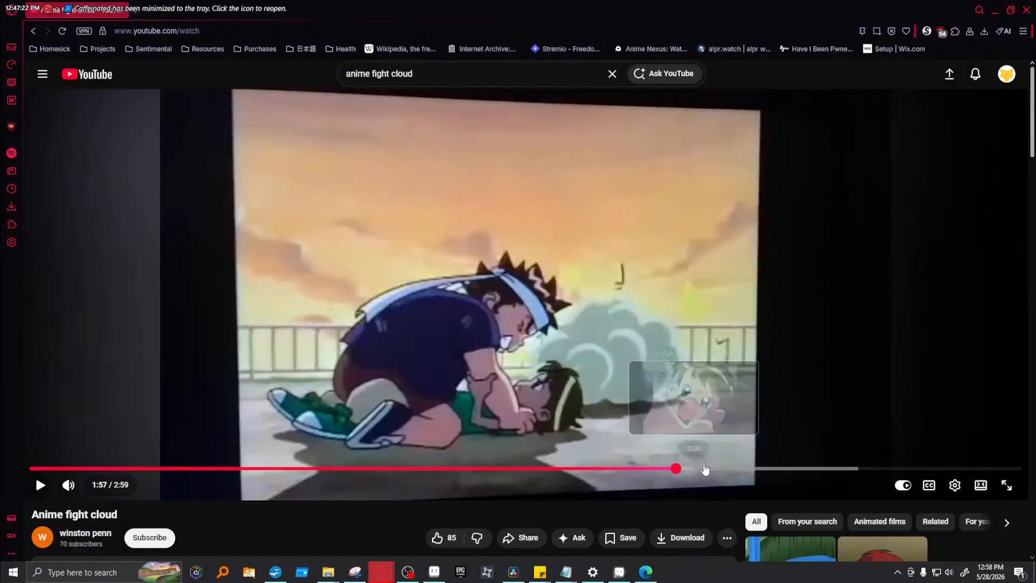
- Watch the reference video from 1:57, skip ahead to 2:38, and close the browser after viewing the ending
{"action": "left_click", "coordinate": [642, 356]}
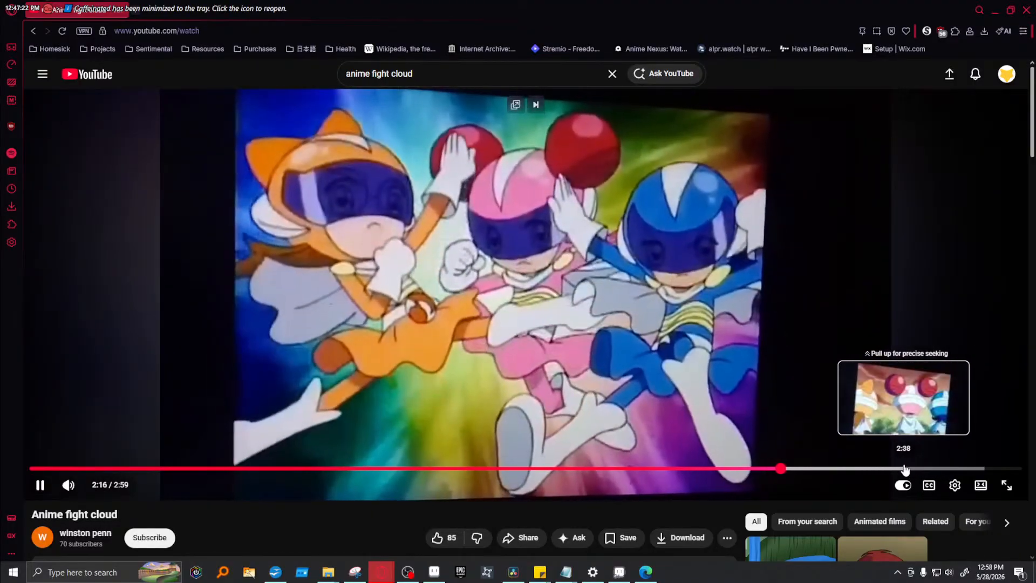
{"action": "left_click", "coordinate": [905, 468]}
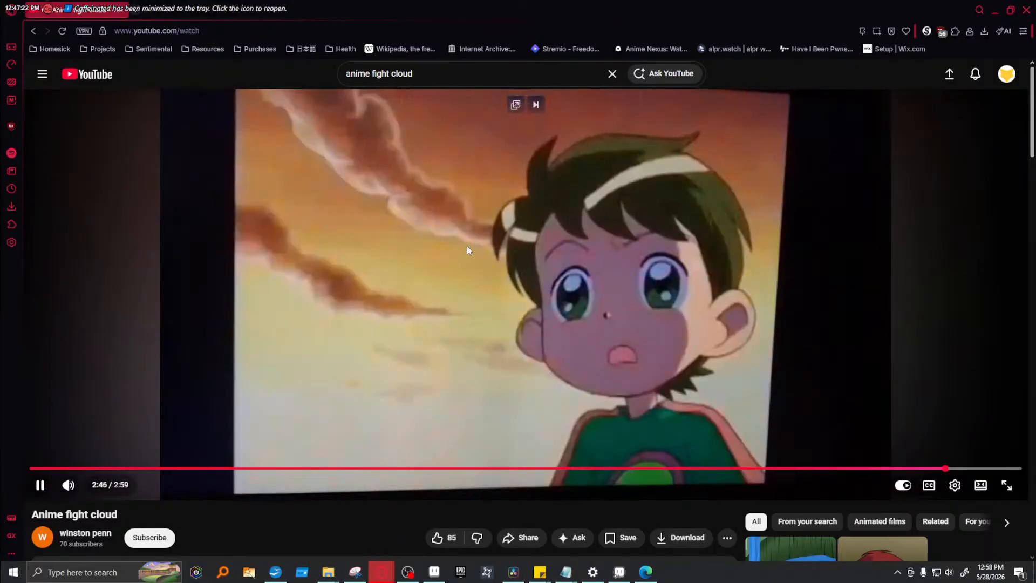
{"action": "left_click", "coordinate": [467, 246]}
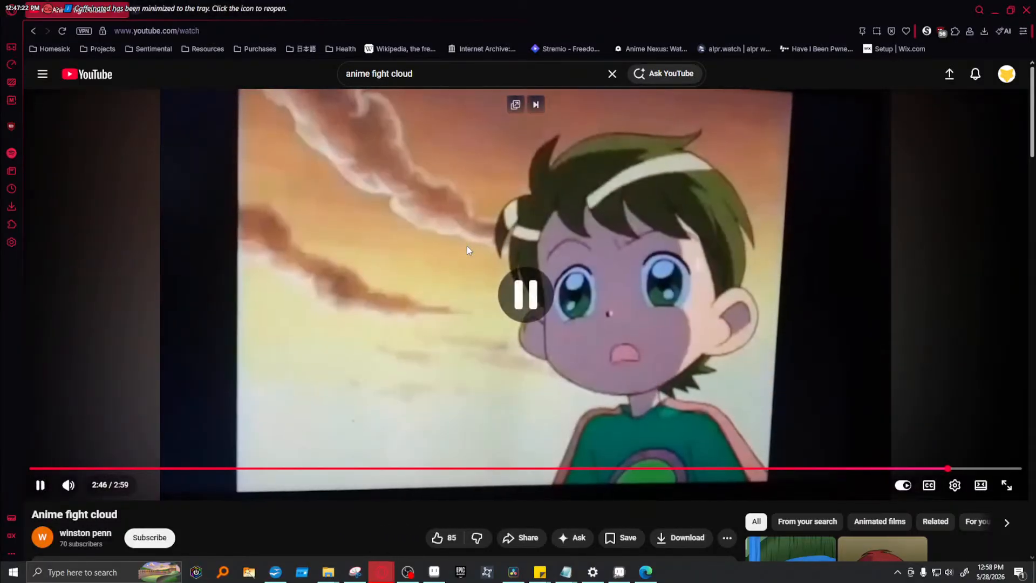
{"action": "left_click", "coordinate": [1027, 6]}
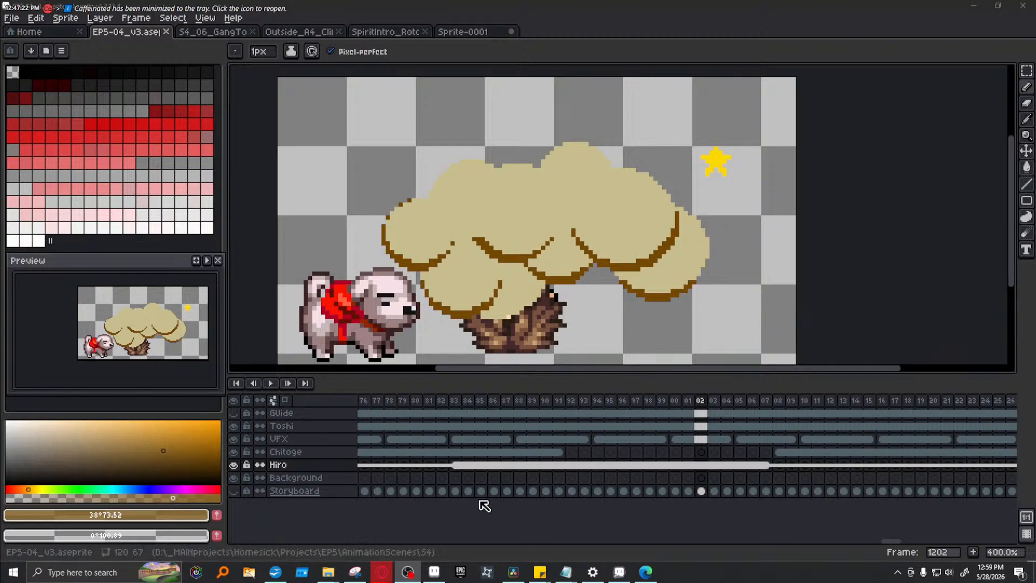
- Go back to the bus shot at frame 1054 in EP5-04_v3 and move on to the fight cloud's first frame, 1090
{"action": "left_click_drag", "start_coordinate": [893, 541], "coordinate": [826, 536]}
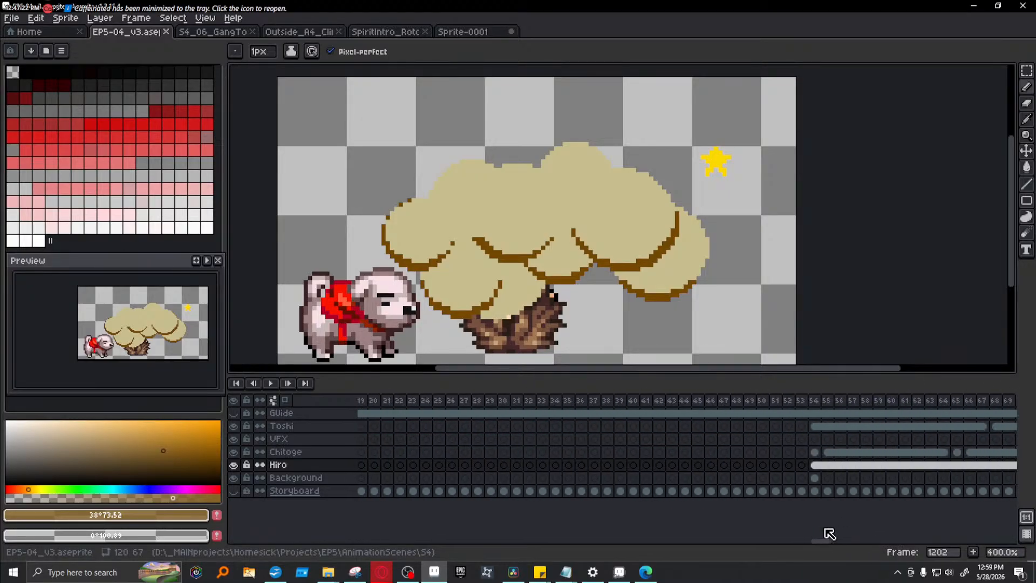
{"action": "left_click", "coordinate": [755, 401]}
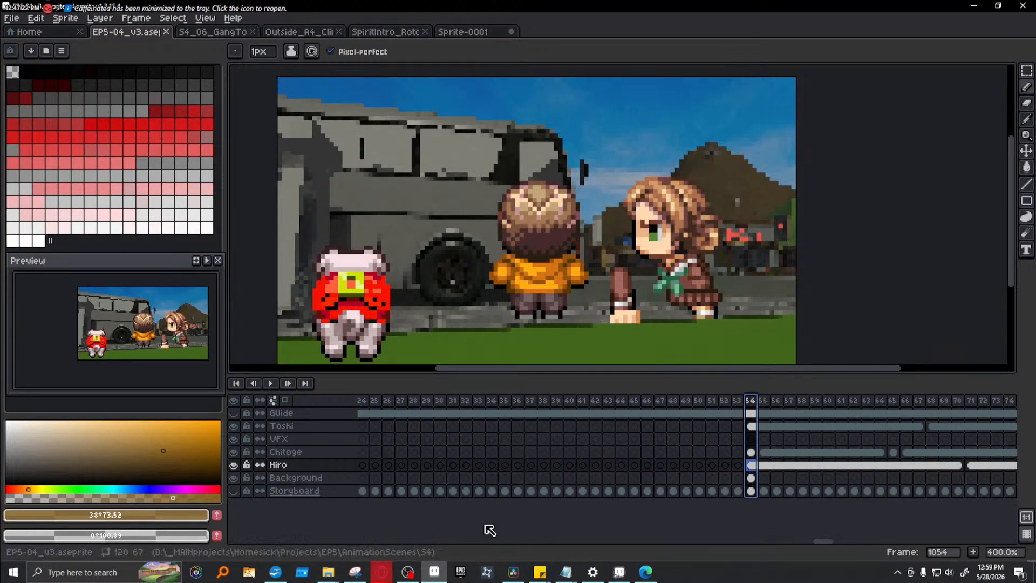
{"action": "left_click_drag", "start_coordinate": [831, 545], "coordinate": [845, 541]}
{"action": "left_click", "coordinate": [684, 401]}
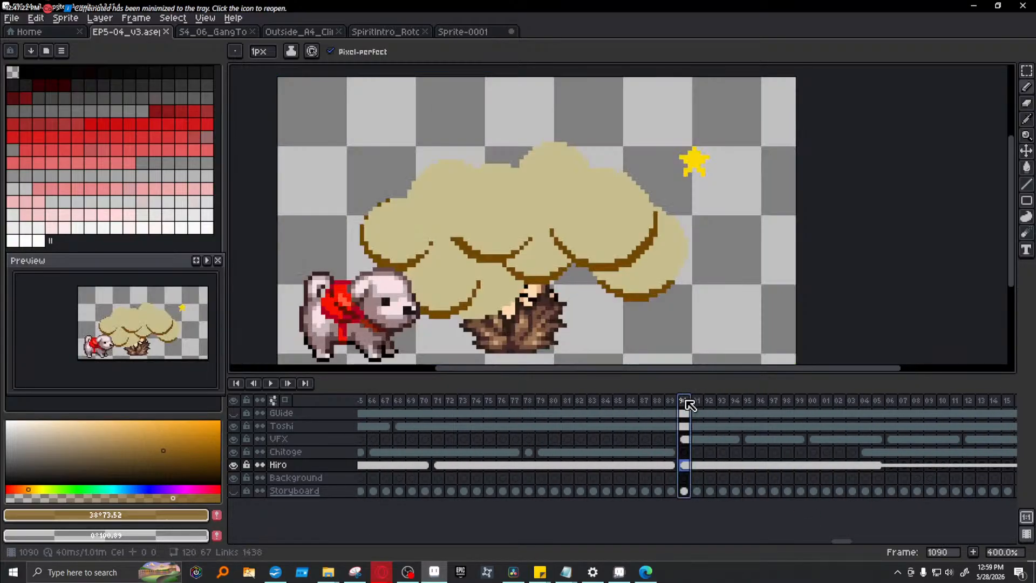
- Check the first cloud poses on the VFX layer and make its cel at frame 1093 active
{"action": "left_click", "coordinate": [735, 438]}
{"action": "left_click", "coordinate": [760, 439]}
{"action": "left_click", "coordinate": [735, 437]}
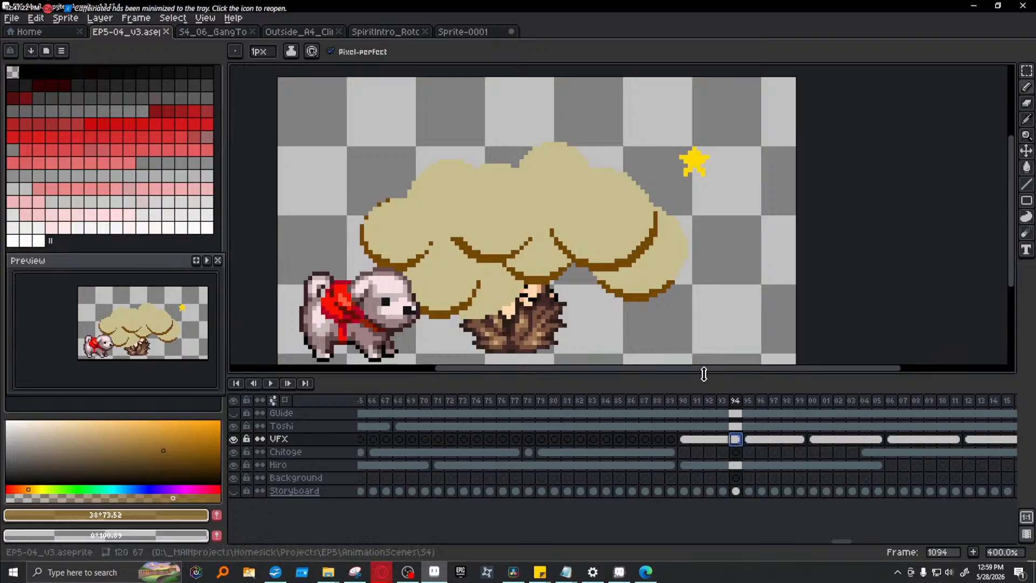
{"action": "left_click", "coordinate": [821, 439]}
{"action": "left_click", "coordinate": [723, 440]}
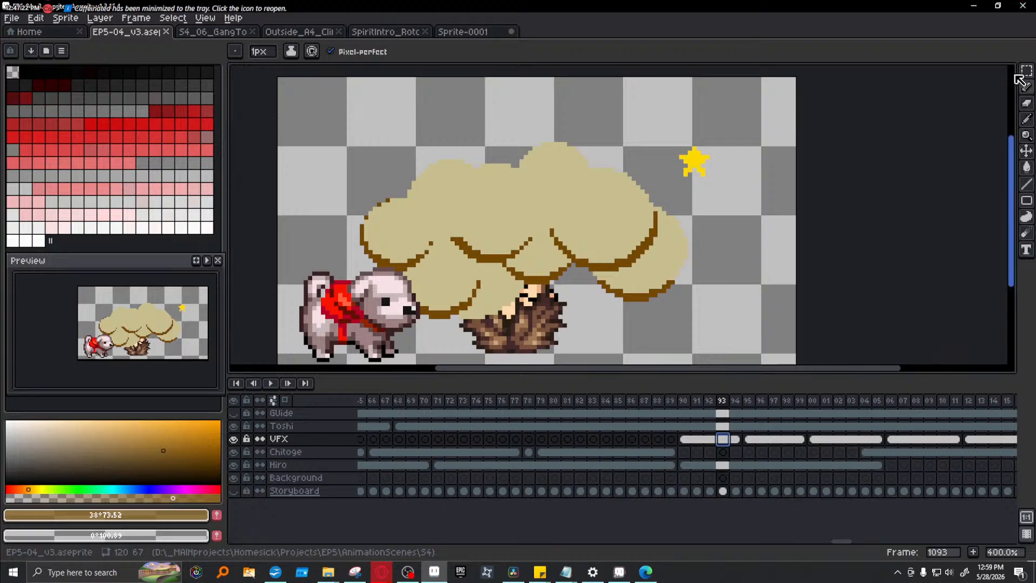
- Sample the cloud's tan colour #c7bf8d and paint a small swatch of it in the empty upper-left canvas corner with the Pencil
{"action": "left_click", "coordinate": [1025, 134]}
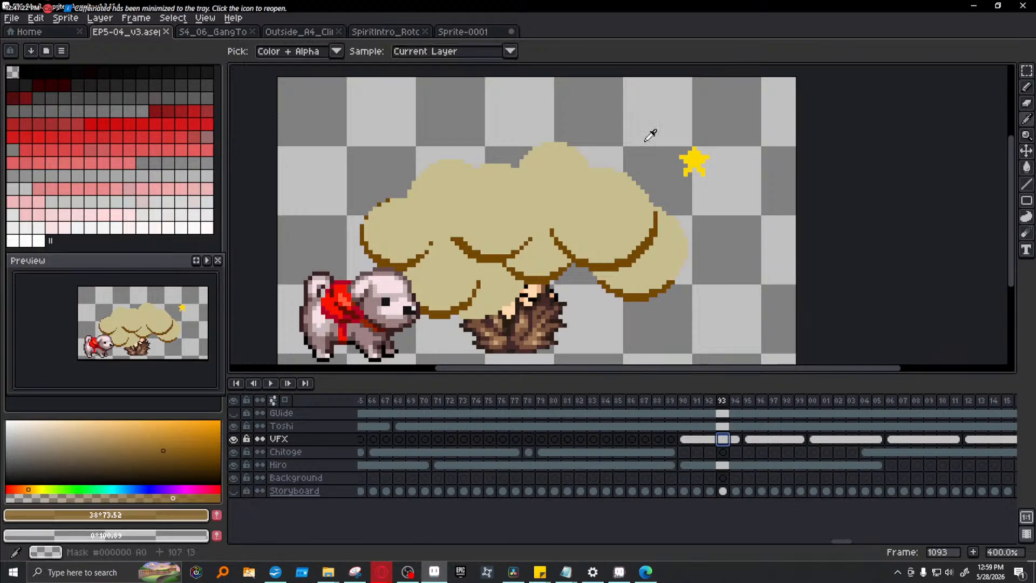
{"action": "left_click", "coordinate": [451, 215]}
{"action": "key", "text": "b"}
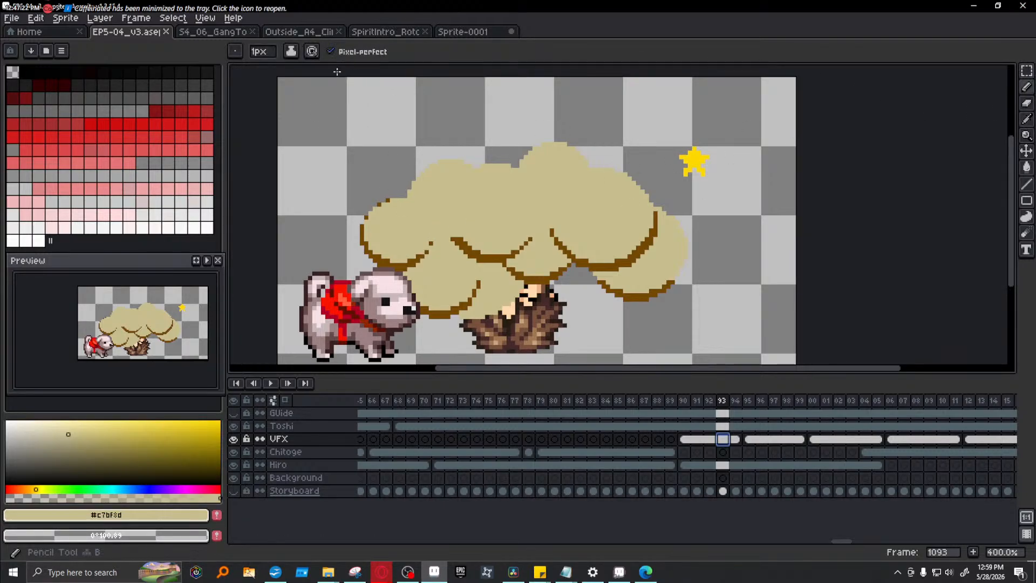
{"action": "left_click", "coordinate": [297, 98]}
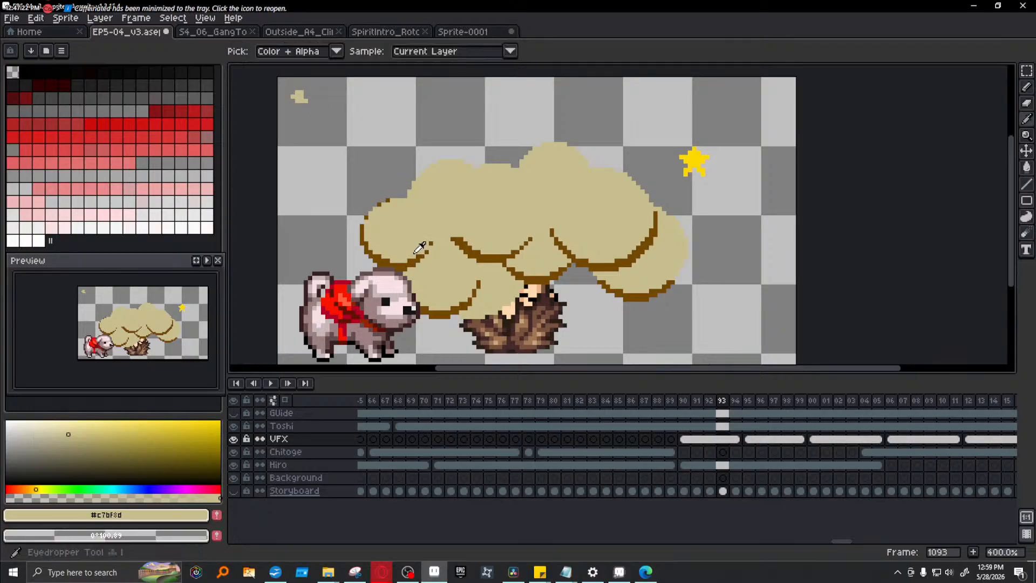
- Sample the cloud's brown outline colour #754902 and paint a small swatch of it directly below the tan swatch
{"action": "left_click", "coordinate": [396, 260], "text": "alt"}
{"action": "left_click_drag", "start_coordinate": [301, 110], "coordinate": [293, 113]}
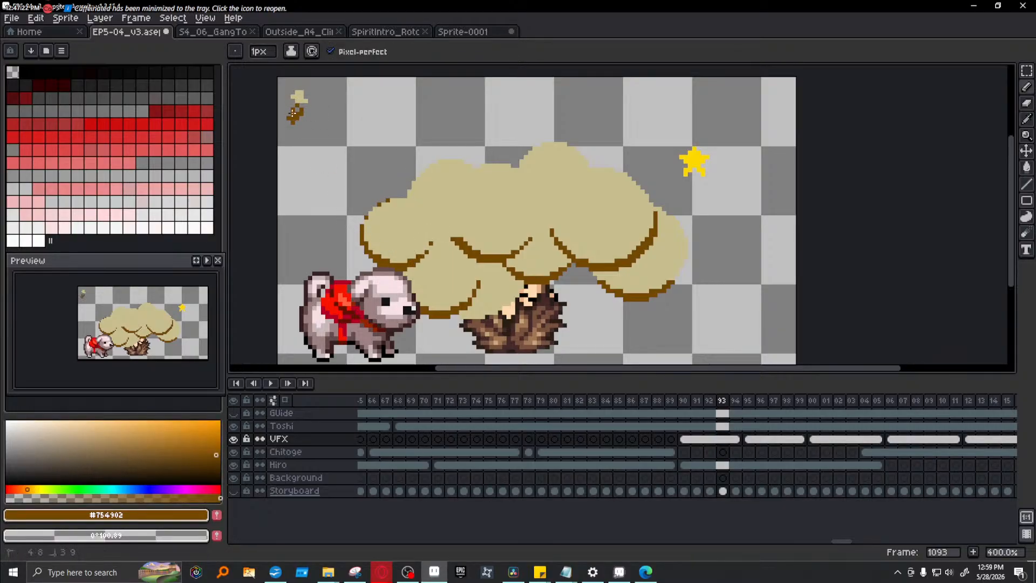
- Switch to the browser's Anime fight cloud video and study the cloud's curved highlights, stars and streaks between 2:41 and 2:43, pausing to compare poses
{"action": "left_click", "coordinate": [387, 573]}
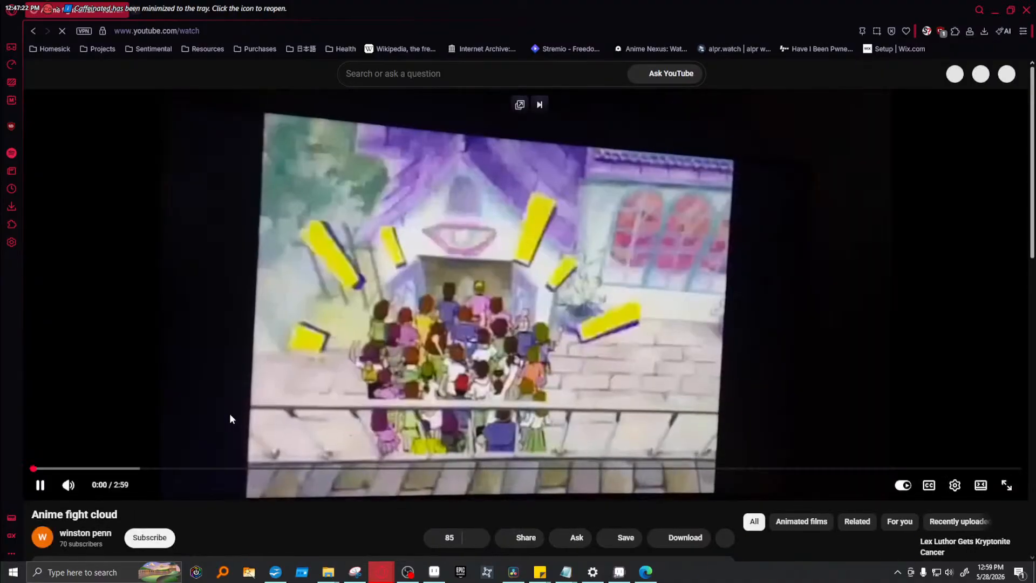
{"action": "left_click_drag", "start_coordinate": [912, 469], "coordinate": [897, 469]}
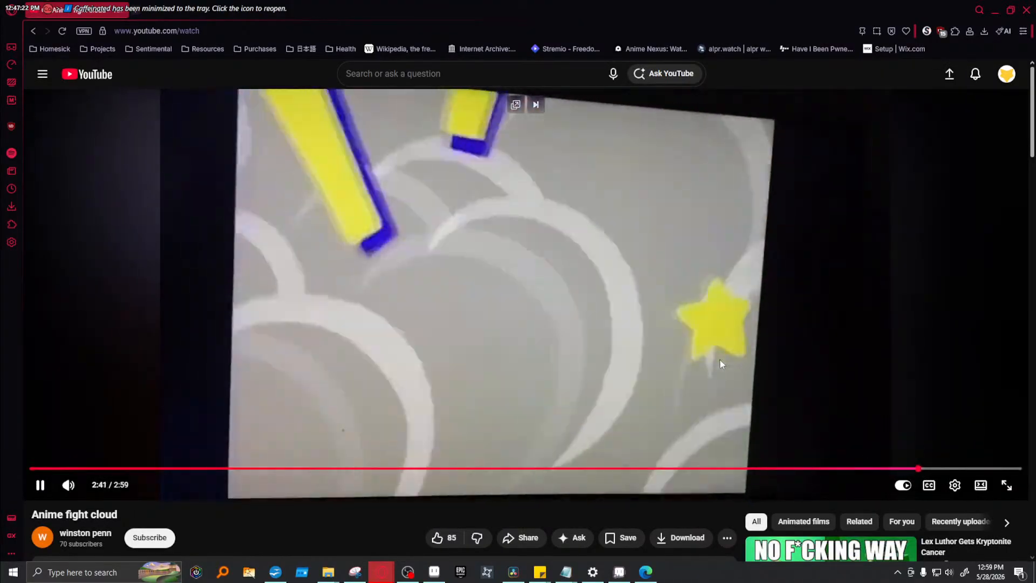
{"action": "left_click", "coordinate": [679, 364]}
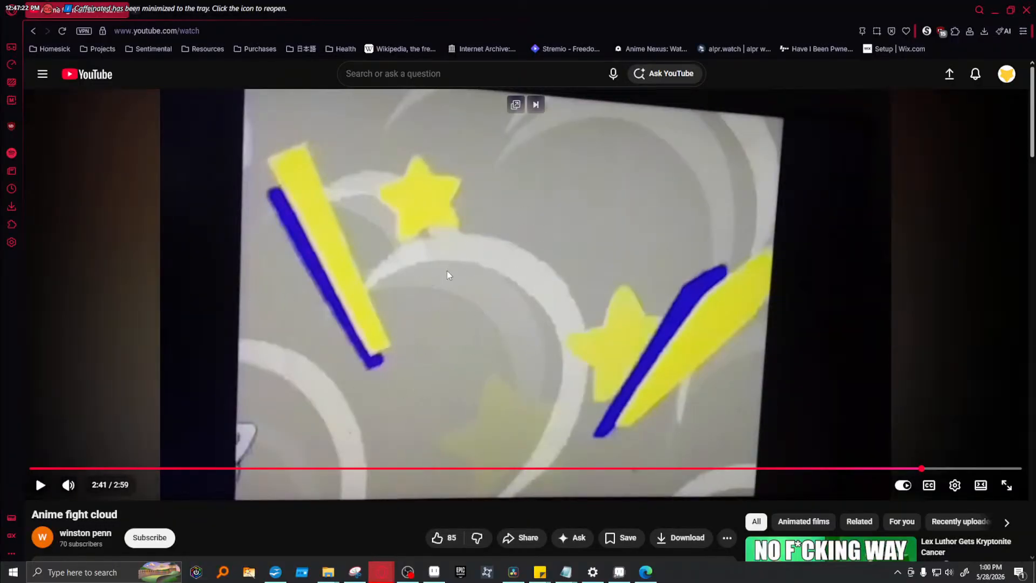
{"action": "left_click", "coordinate": [374, 286]}
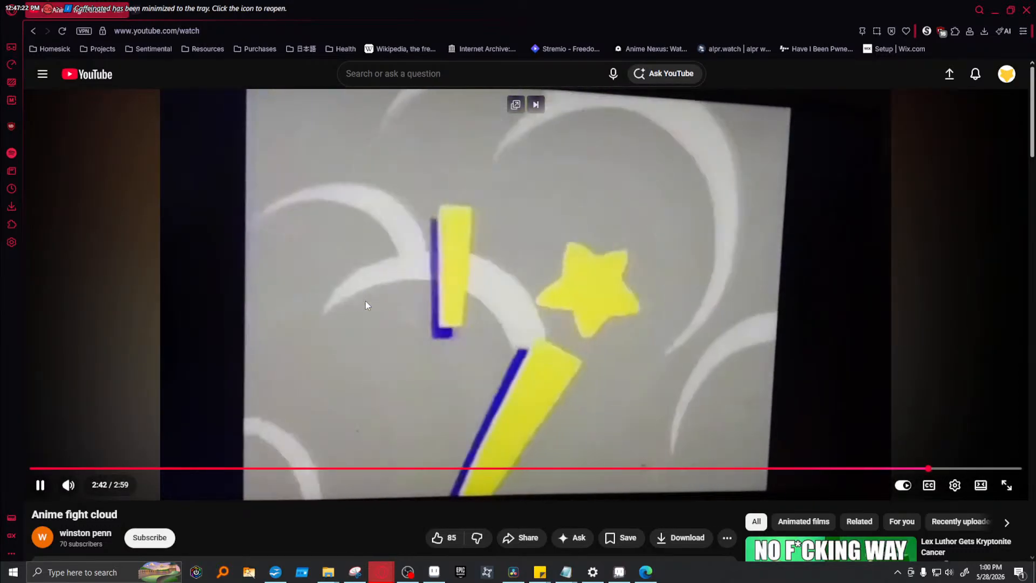
{"action": "left_click", "coordinate": [433, 259]}
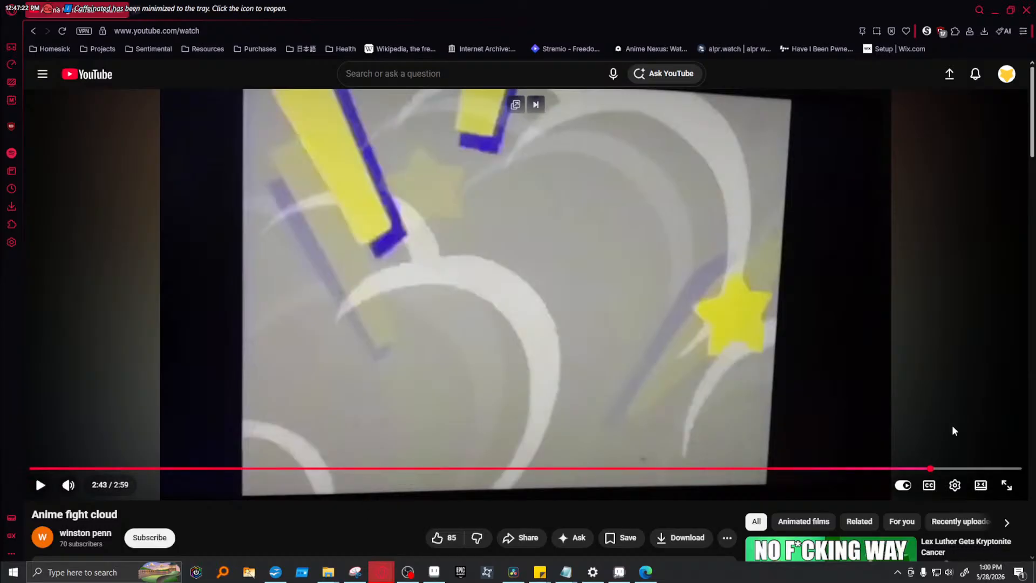
- Jump back to 0:48 in the reference video and study the crowd fight cloud, playing on to 0:51
{"action": "left_click_drag", "start_coordinate": [841, 473], "coordinate": [299, 472]}
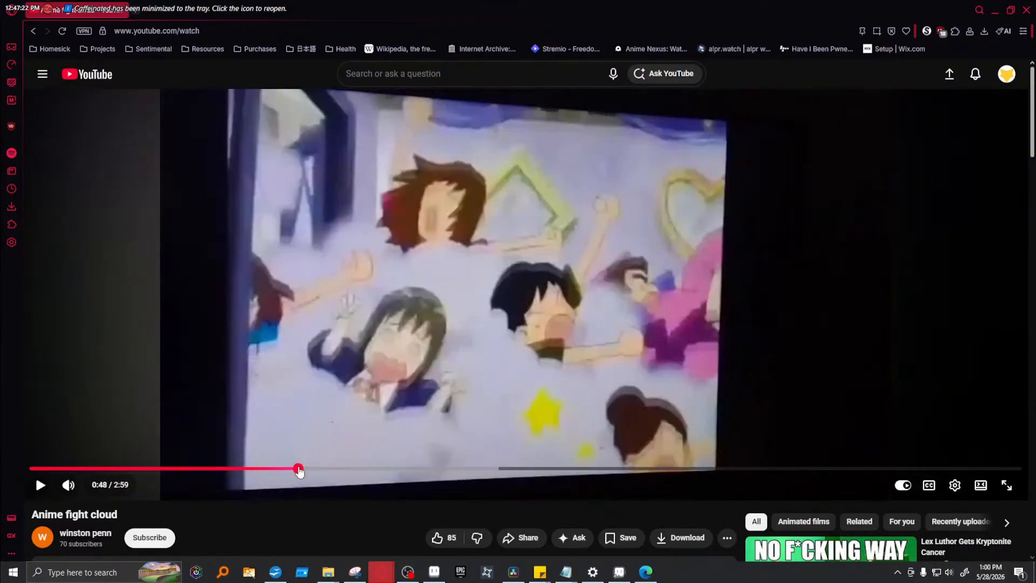
{"action": "left_click", "coordinate": [642, 254]}
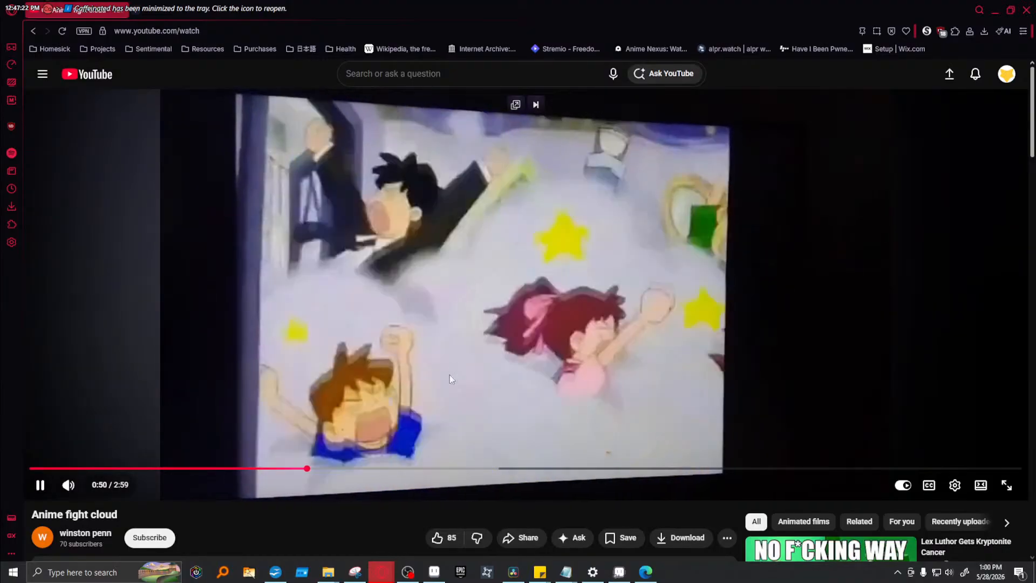
{"action": "left_click", "coordinate": [512, 327]}
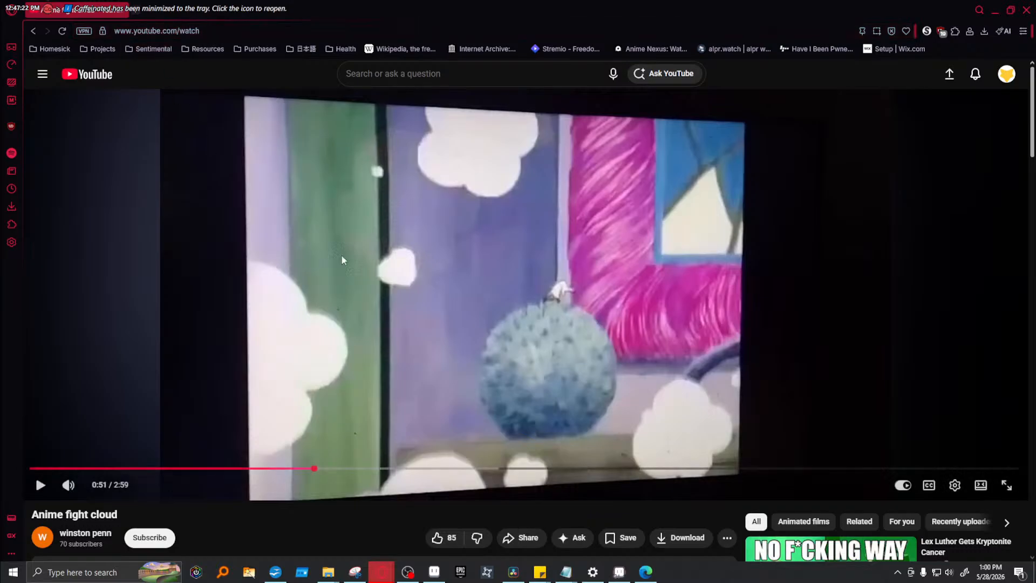
- Open Team Rocket Fight cloud part 2 from the anime fight cloud results, study its cloud up to 0:08, and return to Aseprite
{"action": "left_click", "coordinate": [33, 33]}
{"action": "scroll", "coordinate": [648, 345], "scroll_direction": "down", "scroll_amount": 3}
{"action": "scroll", "coordinate": [702, 361], "scroll_direction": "down", "scroll_amount": 10}
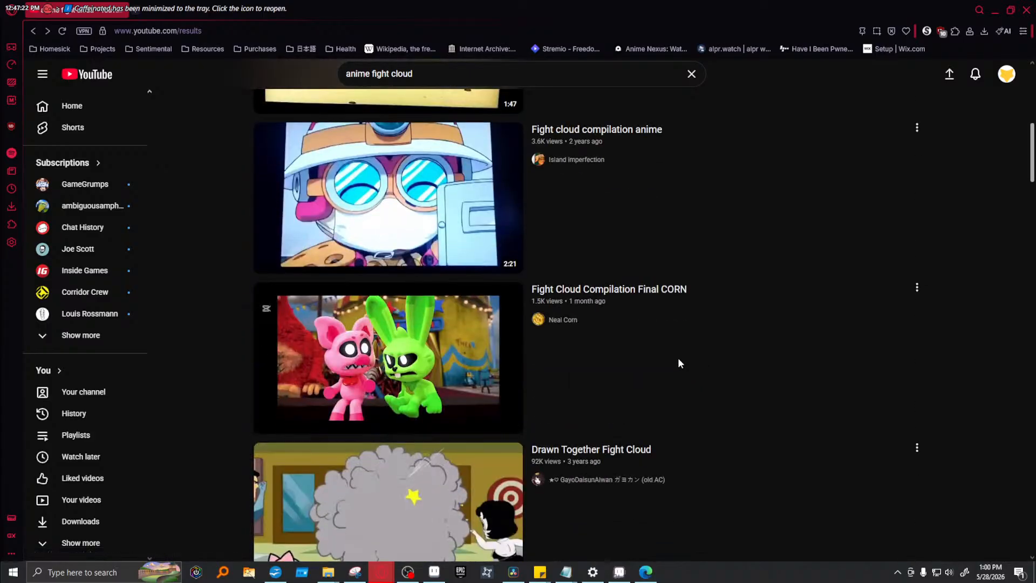
{"action": "scroll", "coordinate": [664, 356], "scroll_direction": "down", "scroll_amount": 3}
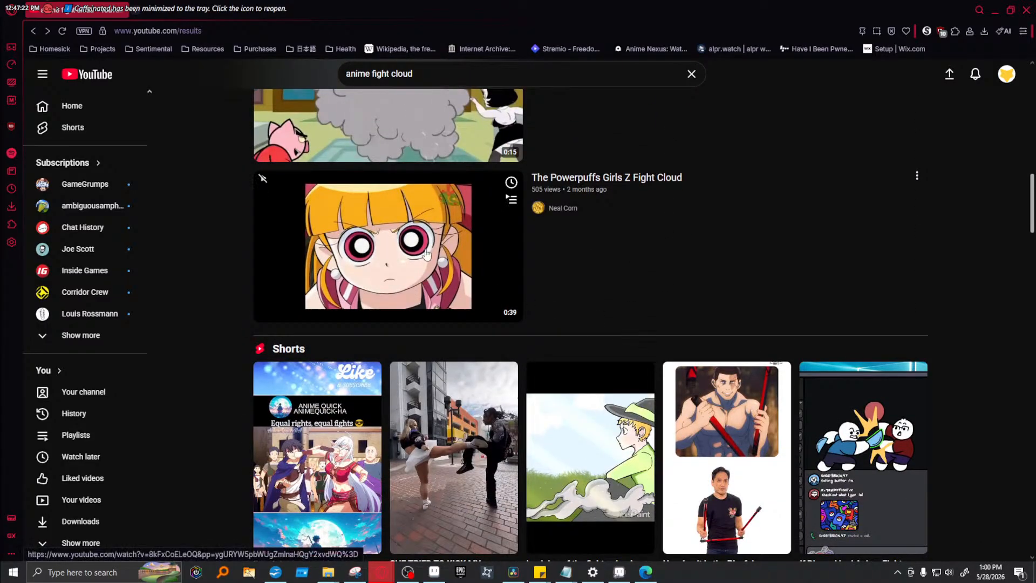
{"action": "scroll", "coordinate": [625, 252], "scroll_direction": "down", "scroll_amount": 6}
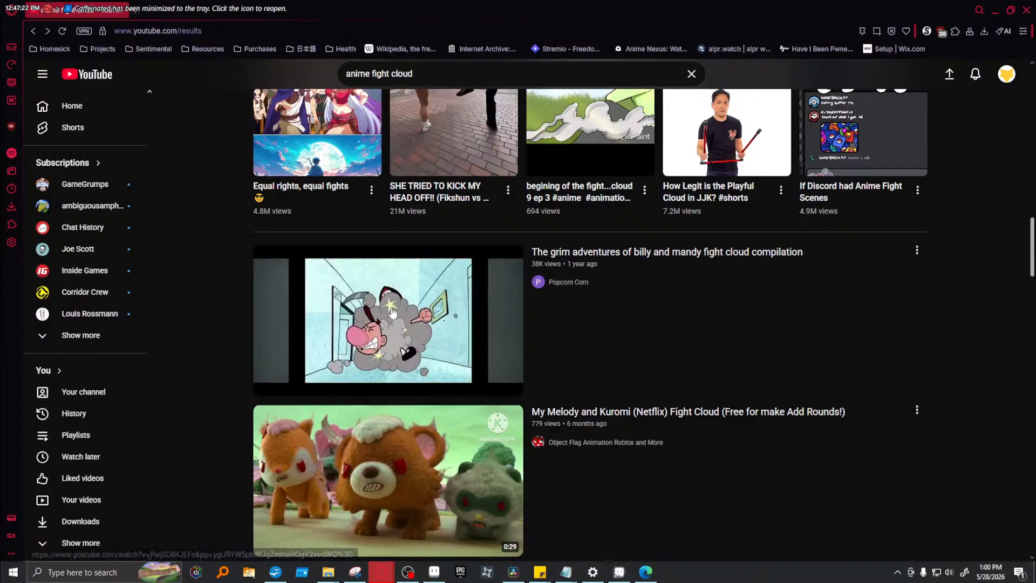
{"action": "scroll", "coordinate": [409, 339], "scroll_direction": "down", "scroll_amount": 5}
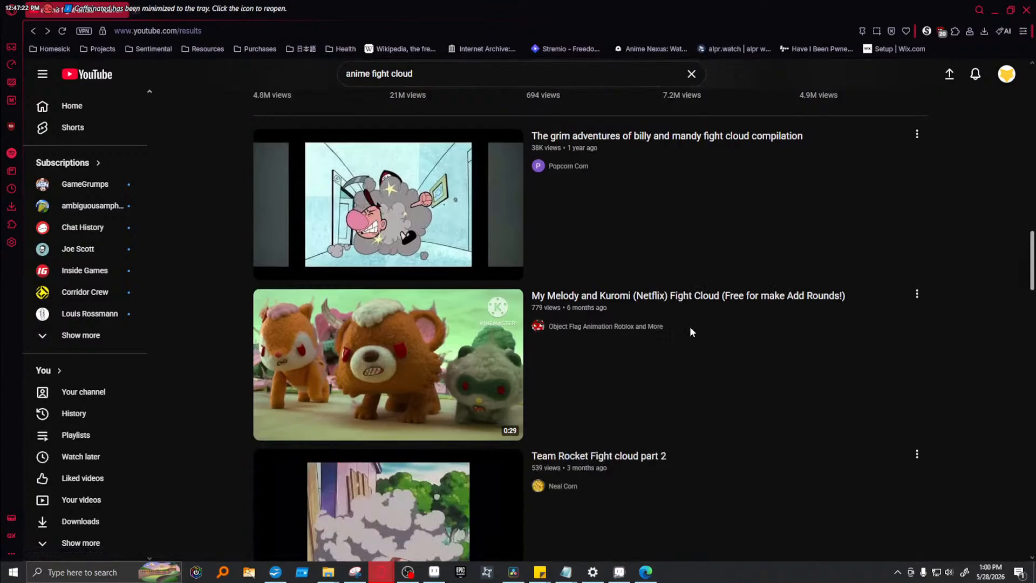
{"action": "left_click", "coordinate": [433, 342]}
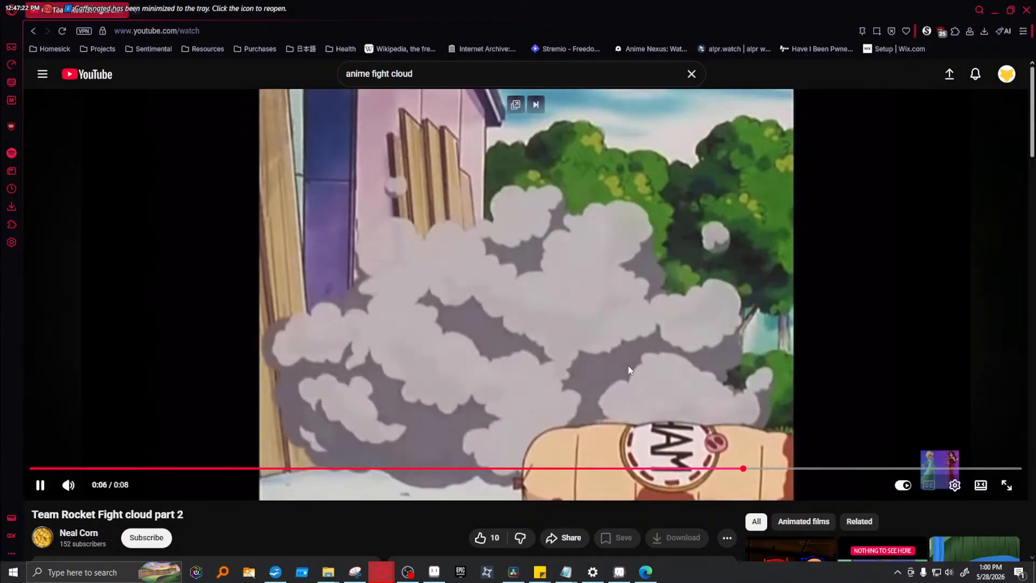
{"action": "left_click", "coordinate": [529, 341]}
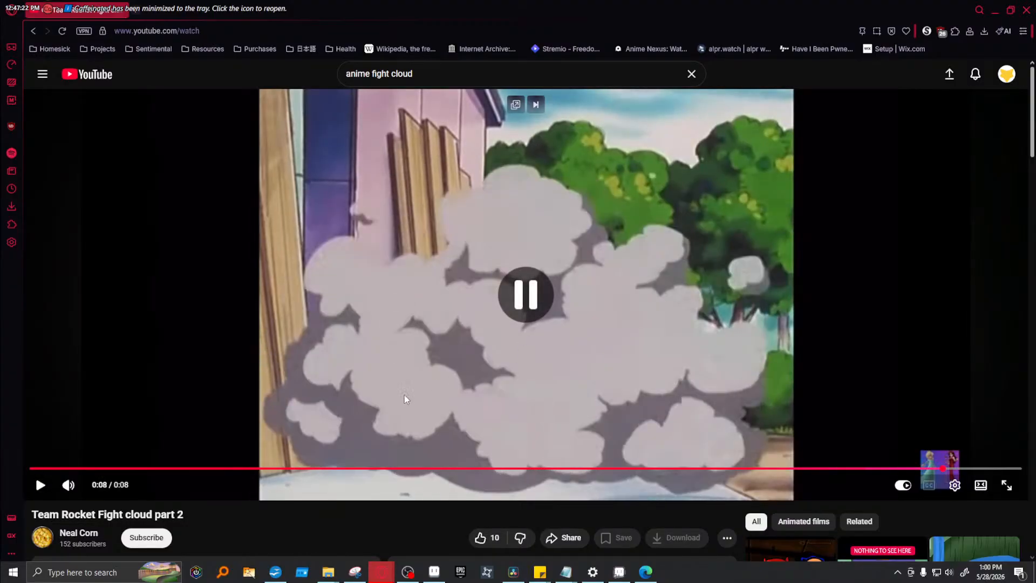
{"action": "left_click", "coordinate": [995, 9]}
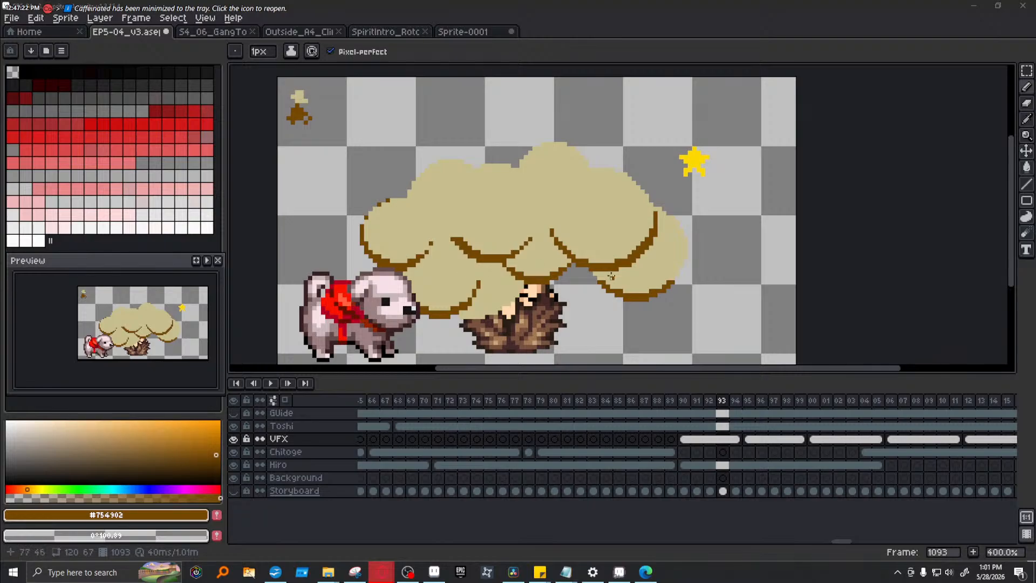
- Delete the main body of the old cloud from the VFX cel at frame 1093 using a rectangular selection of about 72 × 48 px
{"action": "key", "text": "w"}
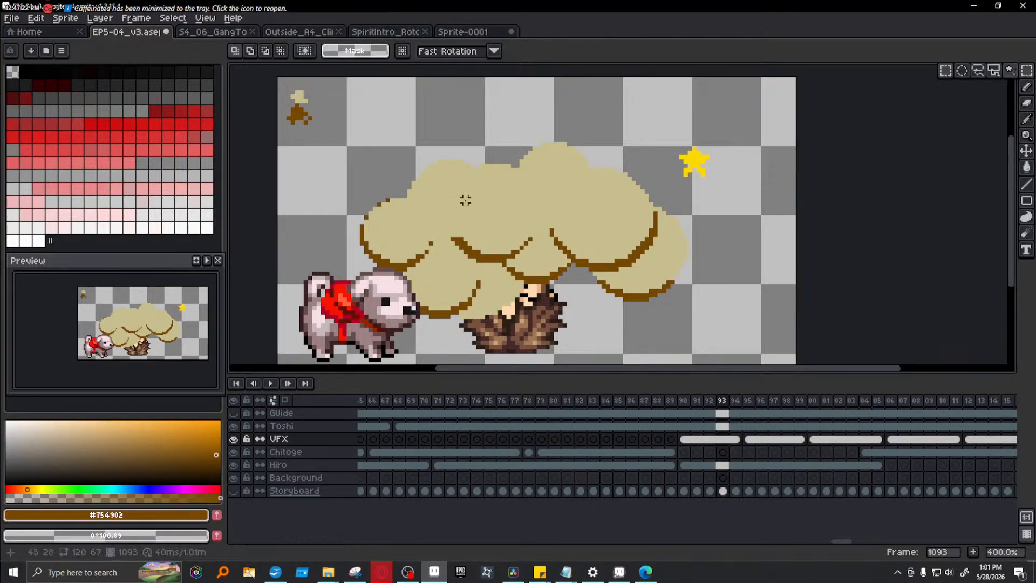
{"action": "left_click_drag", "start_coordinate": [344, 123], "coordinate": [660, 334]}
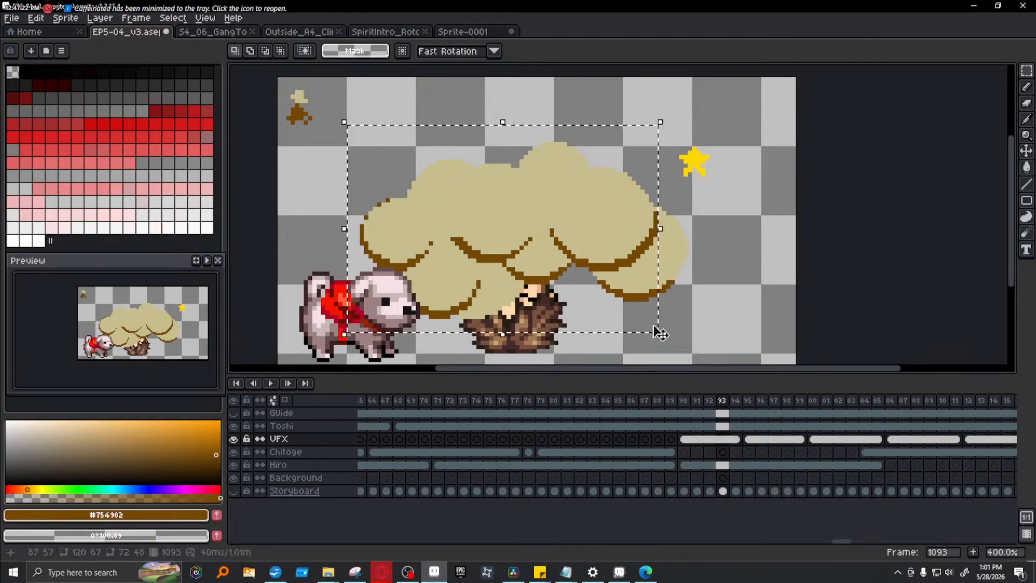
{"action": "key", "text": "Delete"}
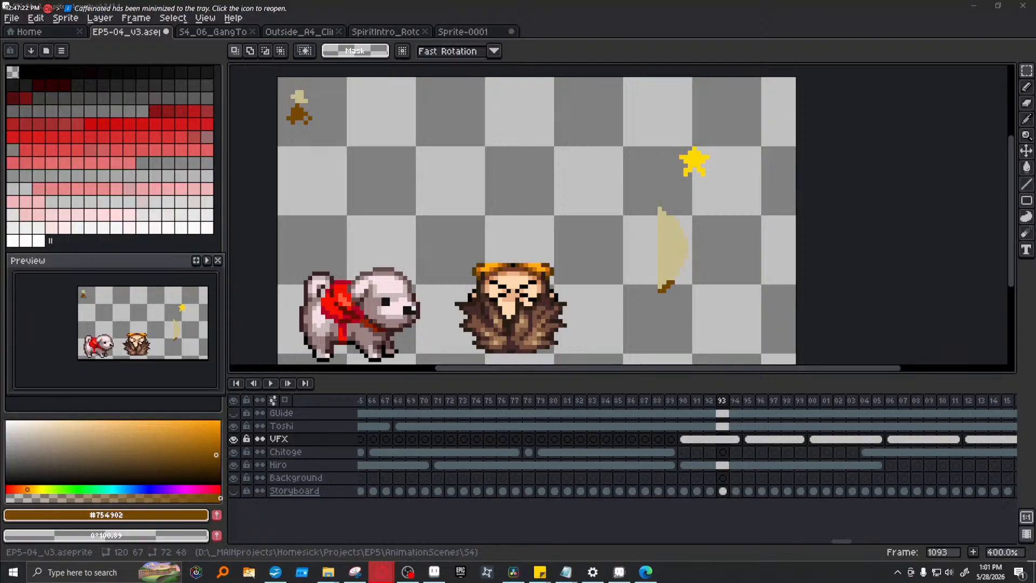
- Switch to the browser's royalty free playlist results and examine the listed mixes for background music
{"action": "key", "text": "alt+Tab"}
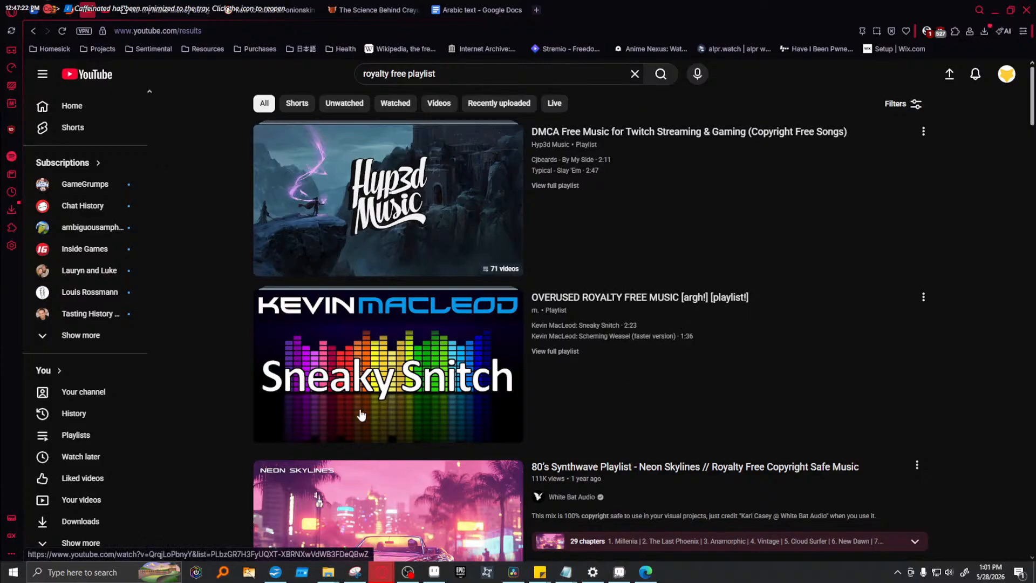
{"action": "scroll", "coordinate": [360, 416], "scroll_direction": "down", "scroll_amount": 1}
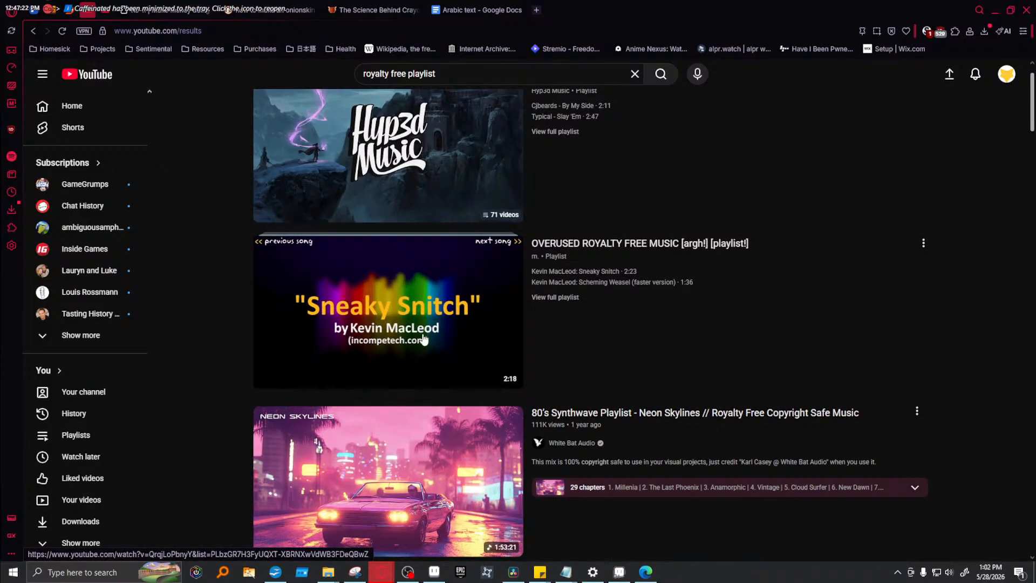
{"action": "scroll", "coordinate": [575, 371], "scroll_direction": "down", "scroll_amount": 5}
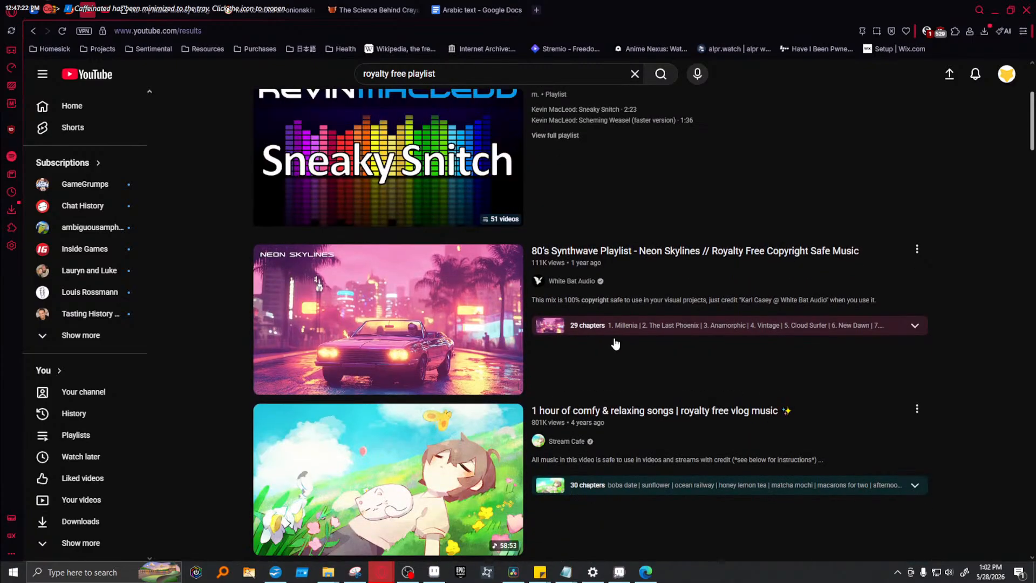
{"action": "scroll", "coordinate": [467, 353], "scroll_direction": "down", "scroll_amount": 4}
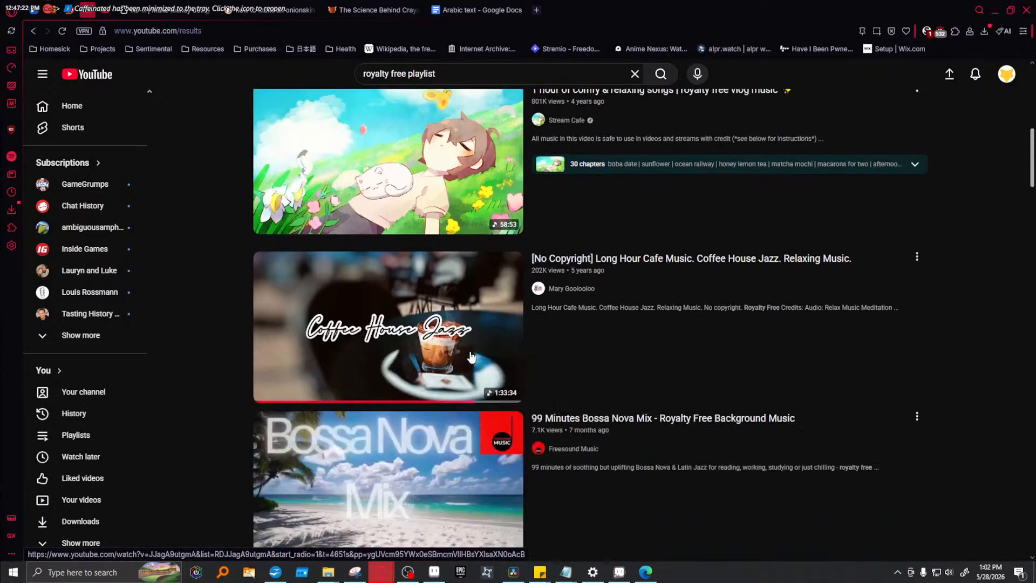
{"action": "scroll", "coordinate": [468, 353], "scroll_direction": "down", "scroll_amount": 11}
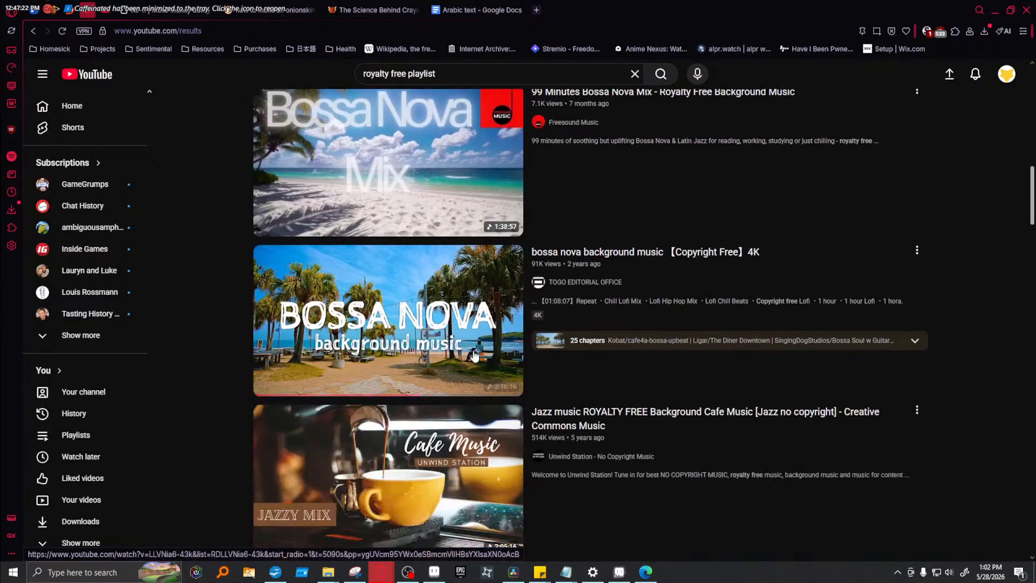
{"action": "scroll", "coordinate": [472, 358], "scroll_direction": "down", "scroll_amount": 7}
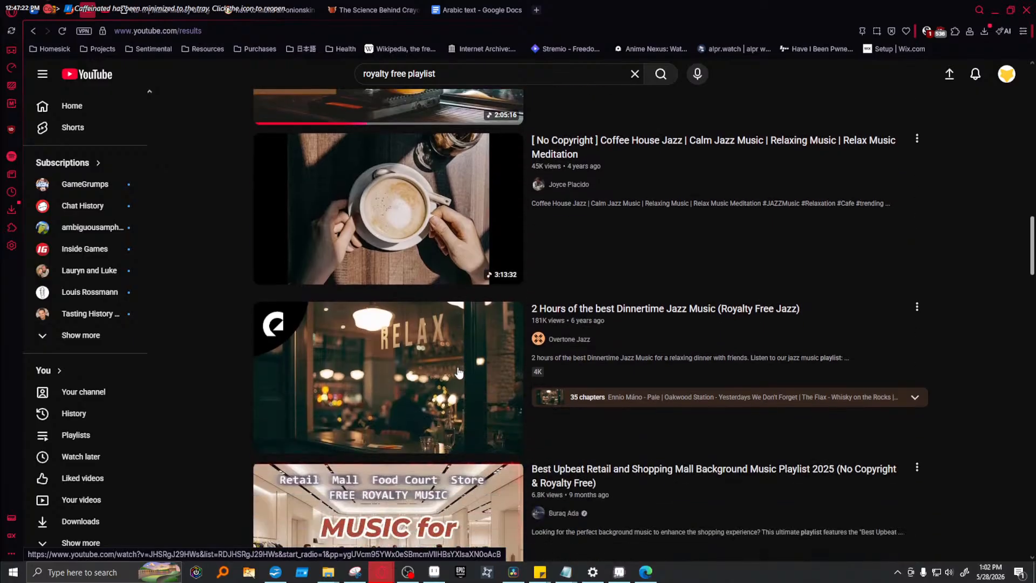
{"action": "mouse_move", "coordinate": [446, 366]}
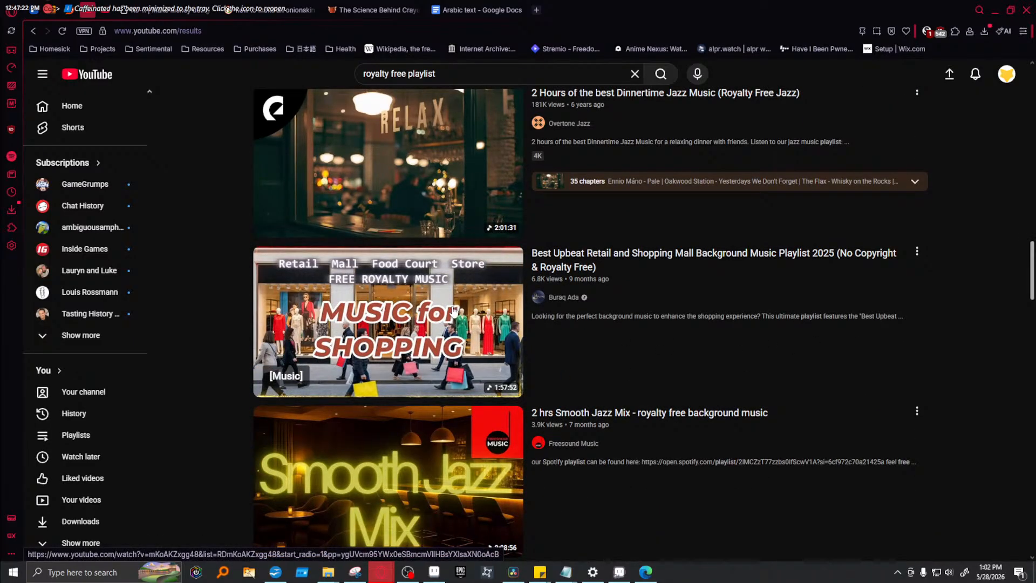
{"action": "scroll", "coordinate": [432, 345], "scroll_direction": "down", "scroll_amount": 2}
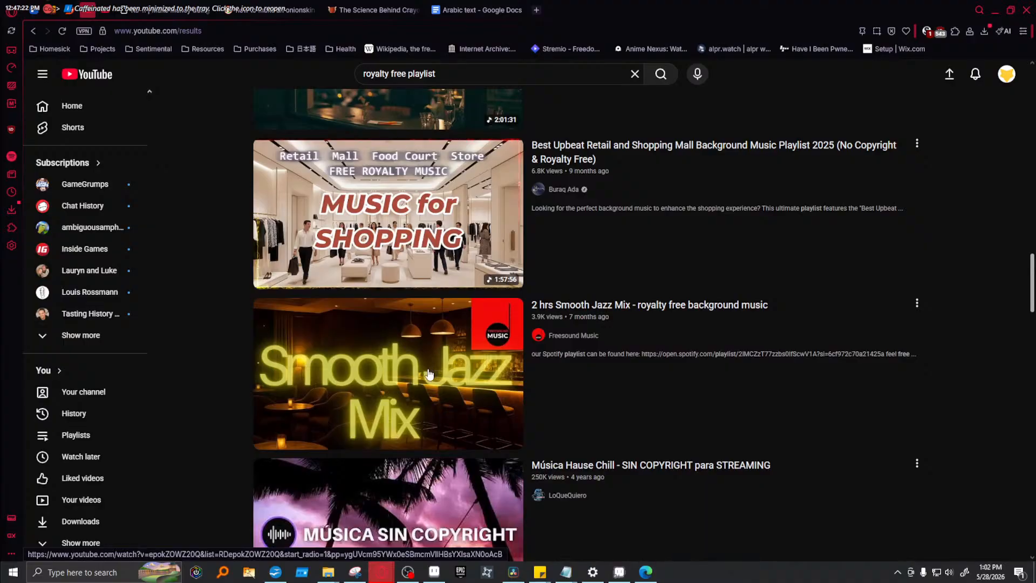
{"action": "scroll", "coordinate": [392, 380], "scroll_direction": "down", "scroll_amount": 3}
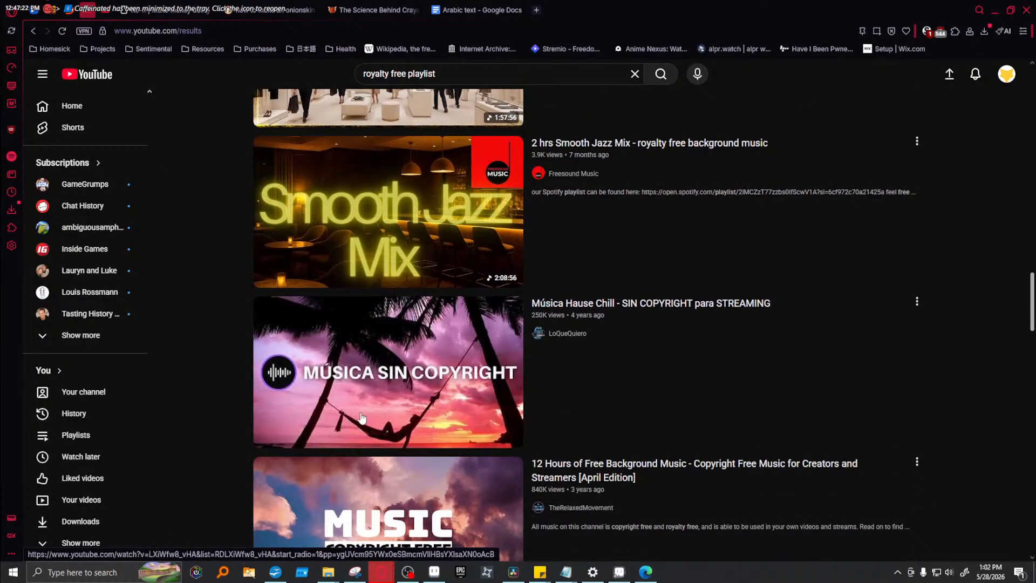
{"action": "scroll", "coordinate": [367, 416], "scroll_direction": "down", "scroll_amount": 3}
{"action": "mouse_move", "coordinate": [364, 425]}
{"action": "mouse_move", "coordinate": [495, 242]}
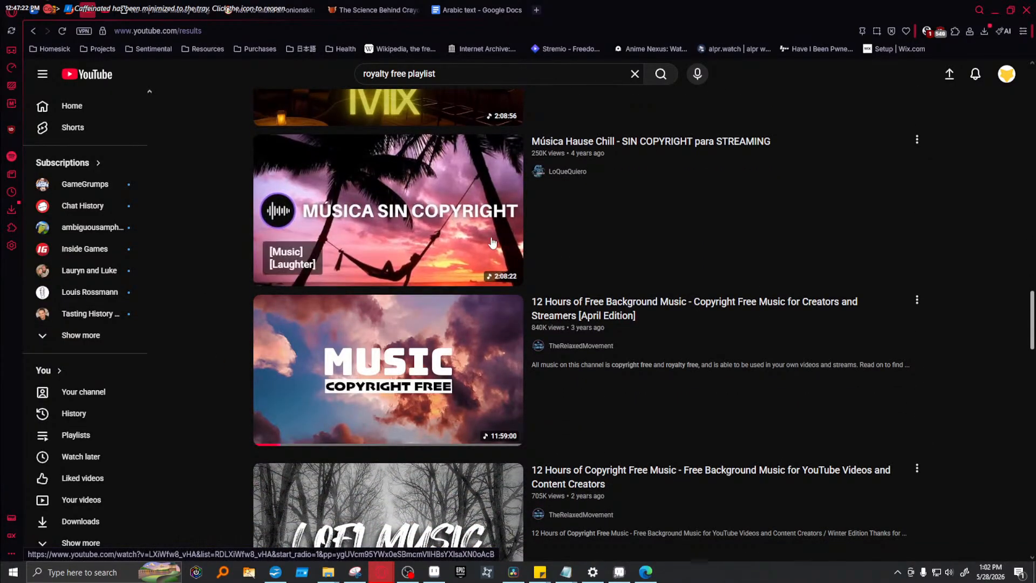
{"action": "mouse_move", "coordinate": [463, 338]}
{"action": "scroll", "coordinate": [462, 339], "scroll_direction": "down", "scroll_amount": 1}
{"action": "scroll", "coordinate": [462, 339], "scroll_direction": "up", "scroll_amount": 1}
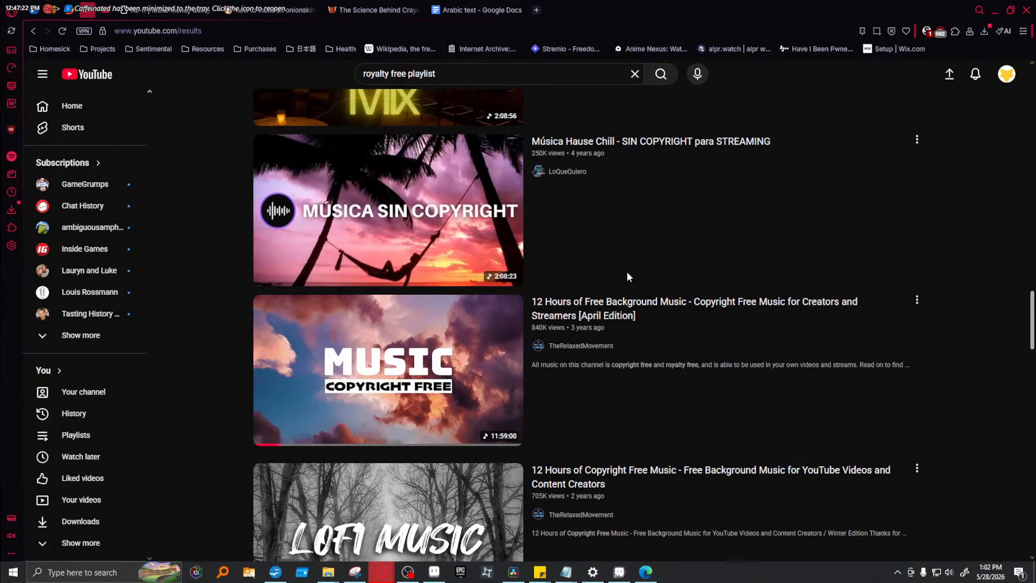
{"action": "mouse_move", "coordinate": [590, 317]}
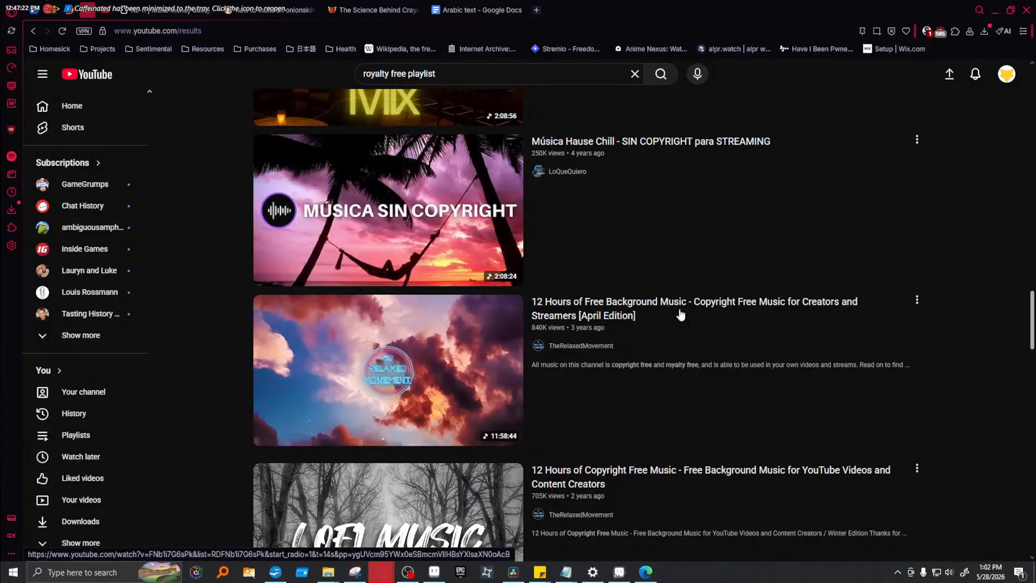
{"action": "scroll", "coordinate": [325, 366], "scroll_direction": "down", "scroll_amount": 5}
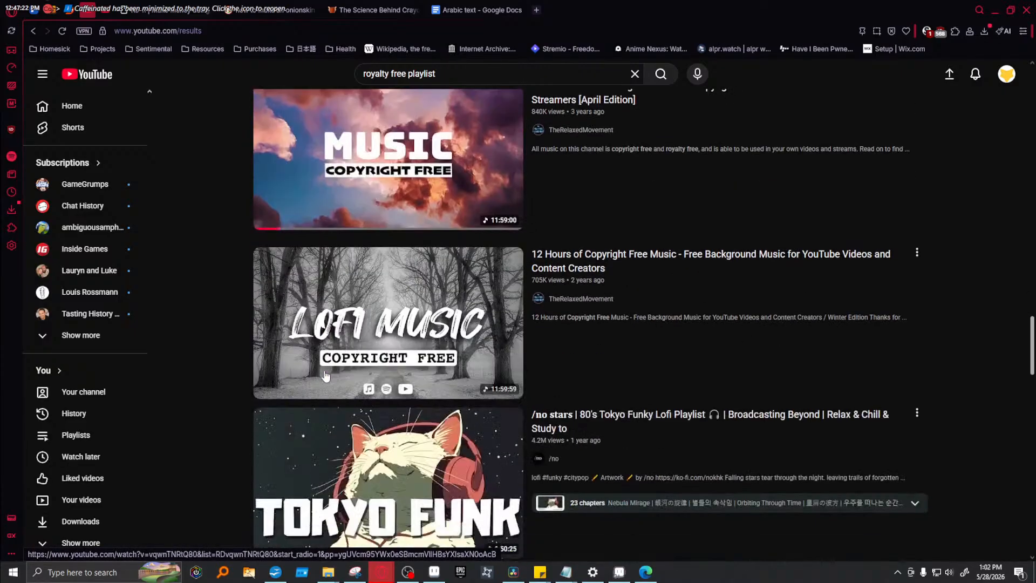
{"action": "scroll", "coordinate": [203, 392], "scroll_direction": "down", "scroll_amount": 12}
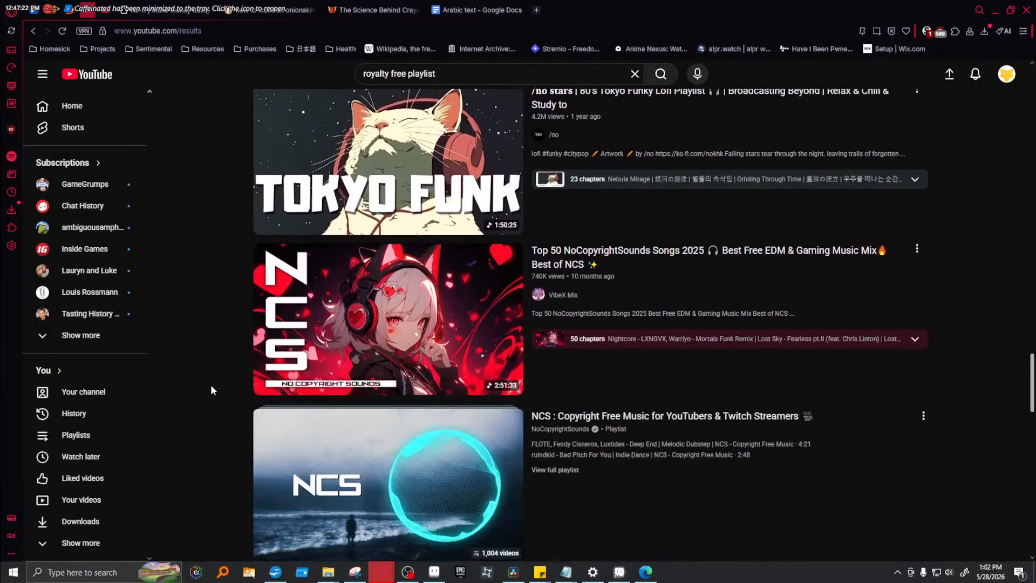
{"action": "scroll", "coordinate": [214, 389], "scroll_direction": "down", "scroll_amount": 2}
{"action": "scroll", "coordinate": [213, 387], "scroll_direction": "up", "scroll_amount": 2}
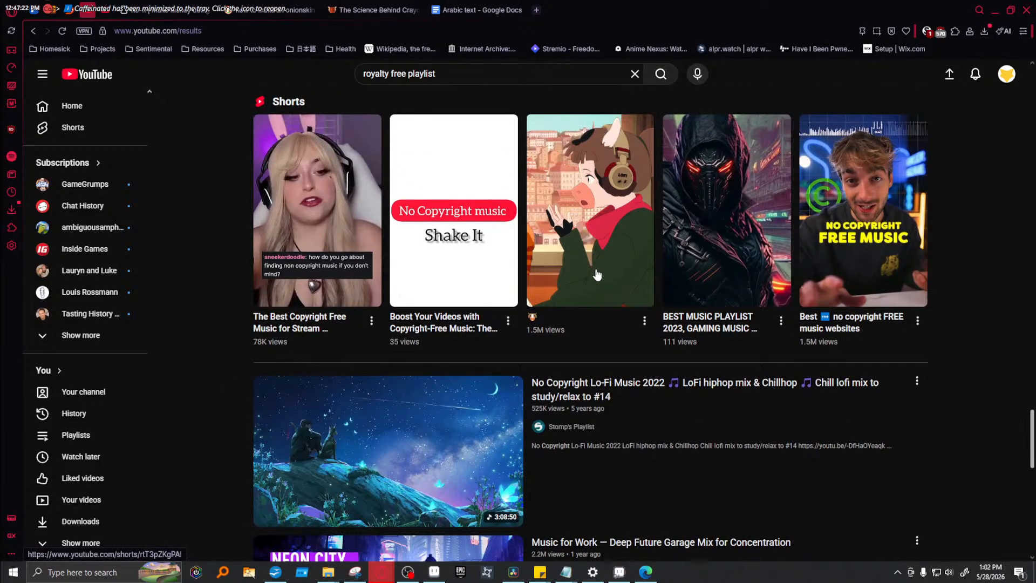
{"action": "scroll", "coordinate": [597, 275], "scroll_direction": "down", "scroll_amount": 6}
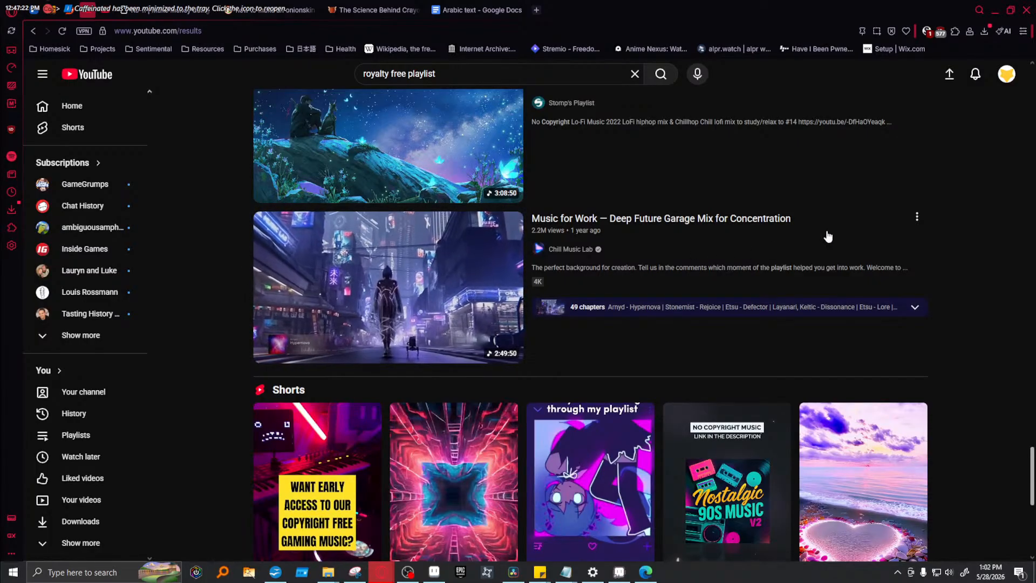
- Open the 80's Synthwave Playlist - Neon Skylines mix from the royalty-free results and reload its page
{"action": "scroll", "coordinate": [494, 210], "scroll_direction": "up", "scroll_amount": 15}
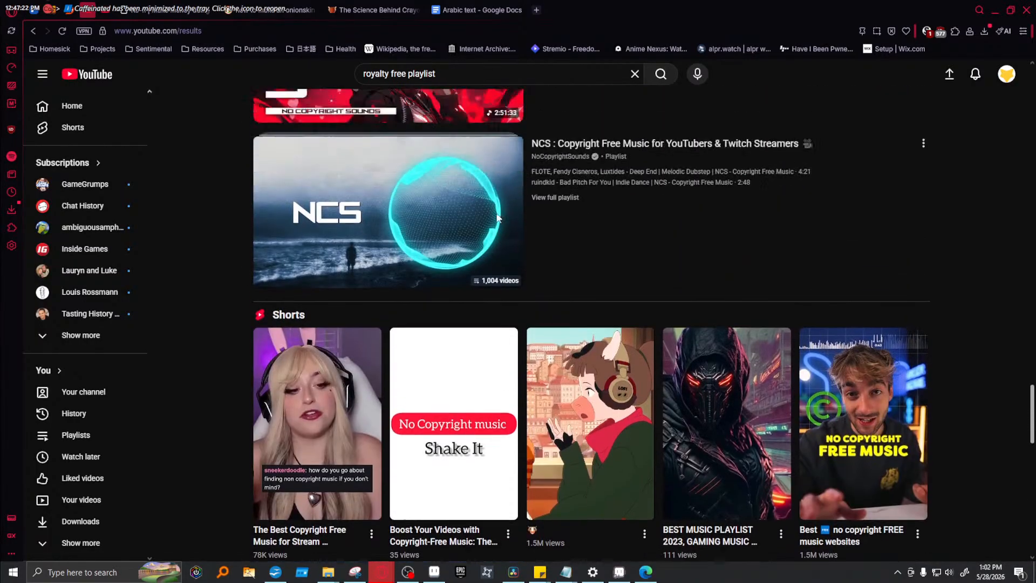
{"action": "scroll", "coordinate": [496, 212], "scroll_direction": "up", "scroll_amount": 15}
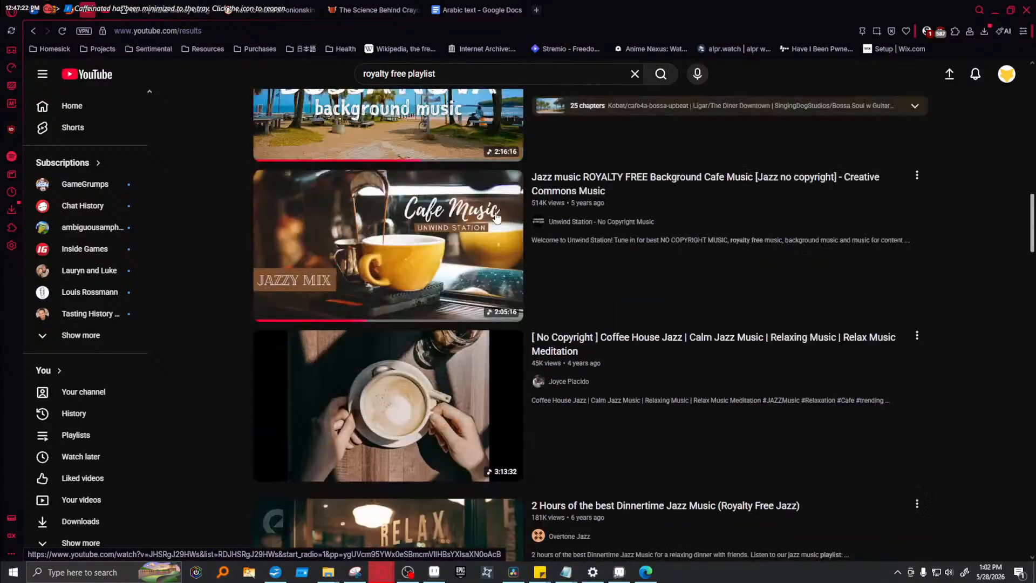
{"action": "scroll", "coordinate": [432, 227], "scroll_direction": "up", "scroll_amount": 15}
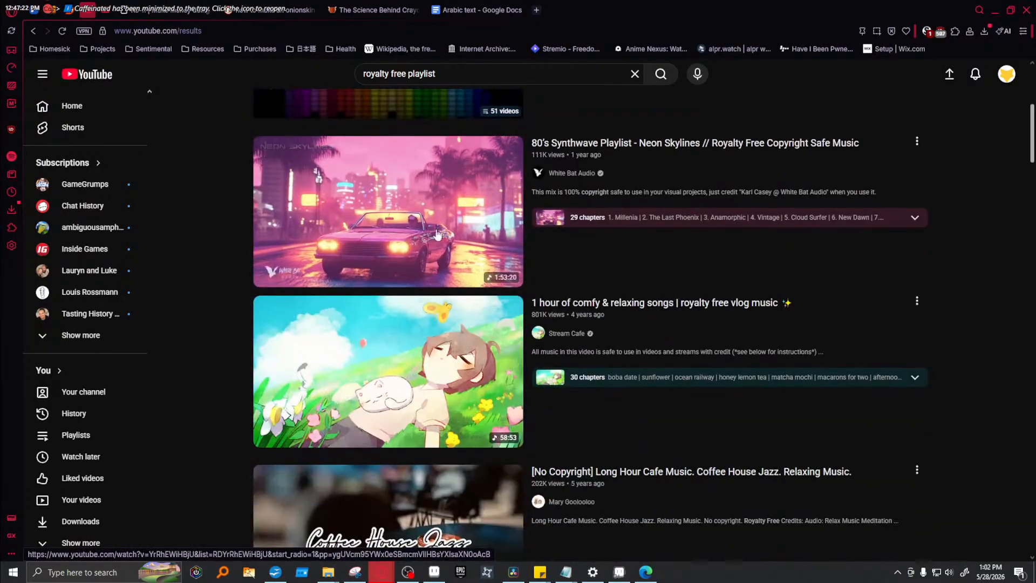
{"action": "left_click", "coordinate": [369, 238]}
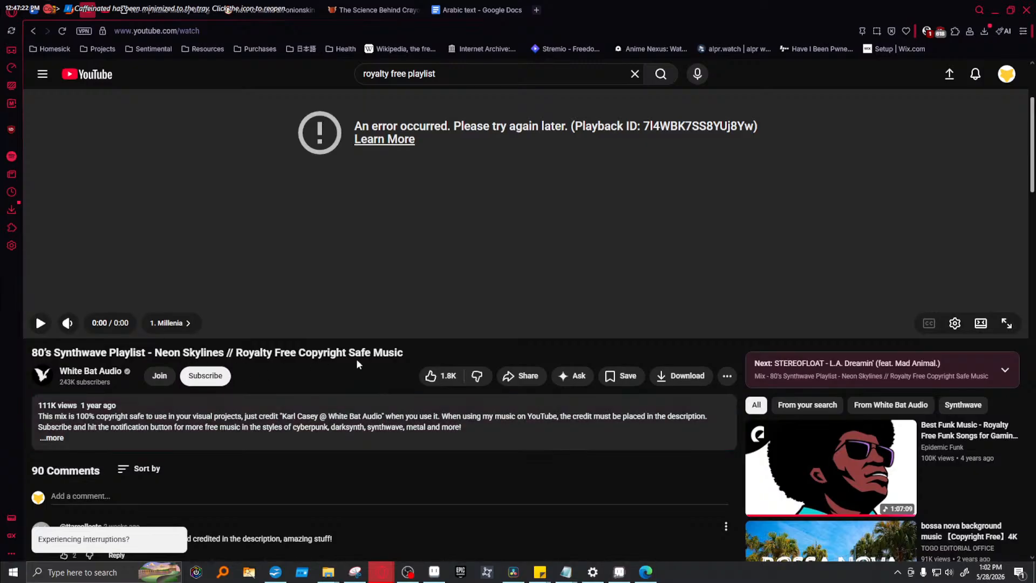
{"action": "left_click", "coordinate": [62, 31]}
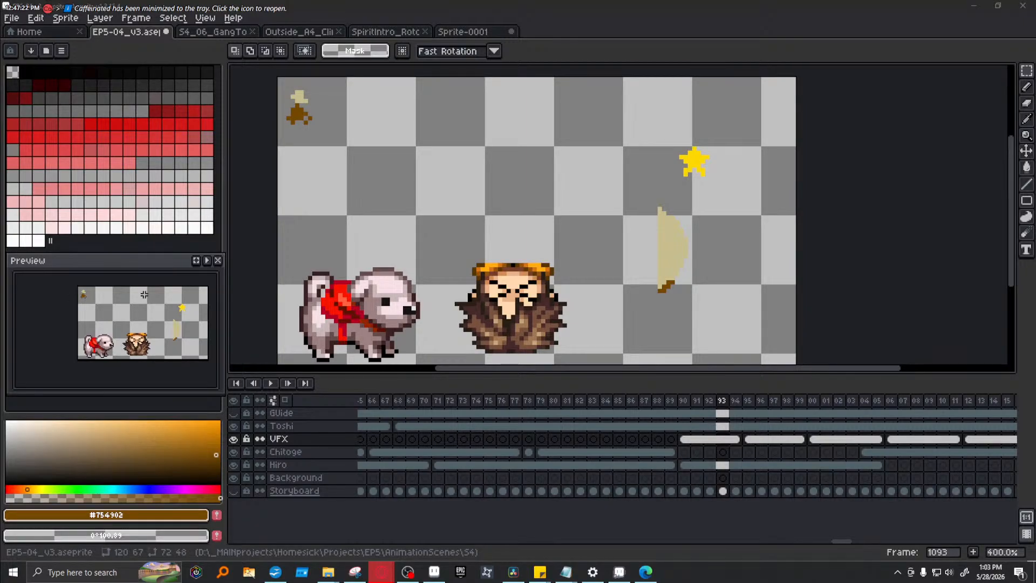
- Delete the leftover tan sliver of the old cloud at frame 1093 in Aseprite using a rectangular selection of about 21 × 31 px
{"action": "left_click_drag", "start_coordinate": [634, 192], "coordinate": [728, 330]}
{"action": "key", "text": "Delete"}
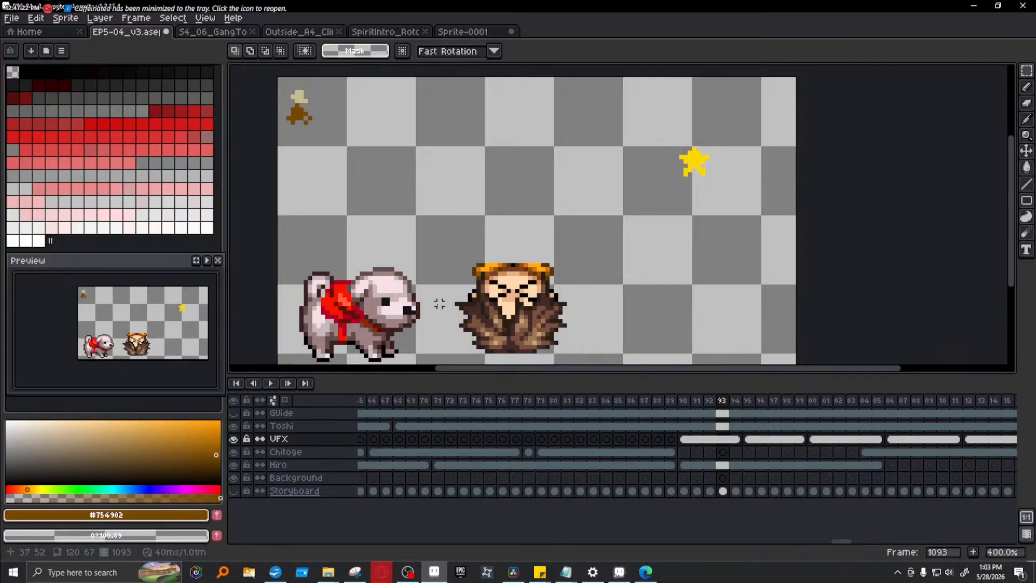
- Switch to the browser's Team Rocket Fight cloud part 2 video and replay its cloud up to about 0:04, pausing to study the shape
{"action": "key", "text": "alt+Tab"}
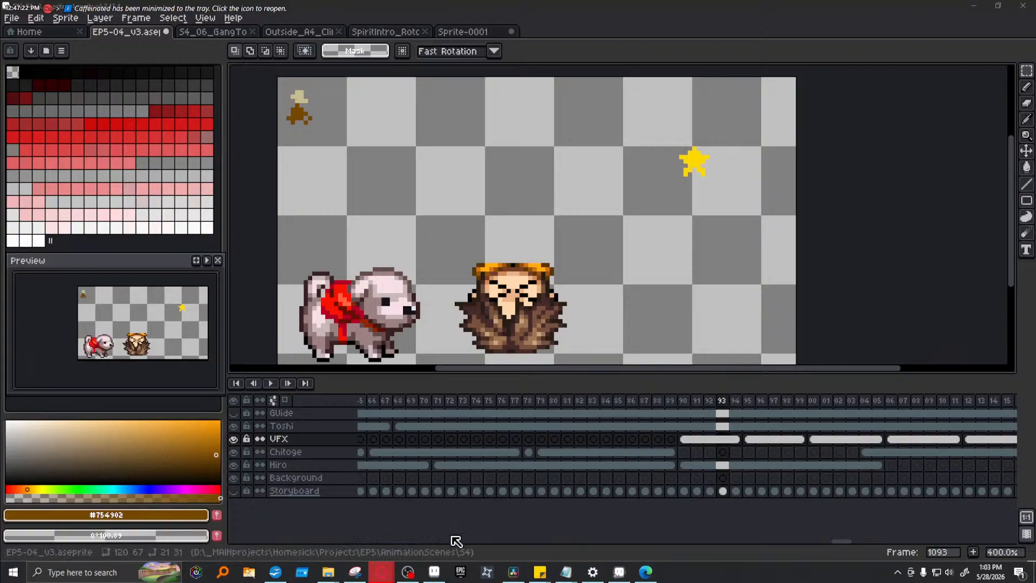
{"action": "mouse_move", "coordinate": [381, 577]}
{"action": "left_click", "coordinate": [688, 528]}
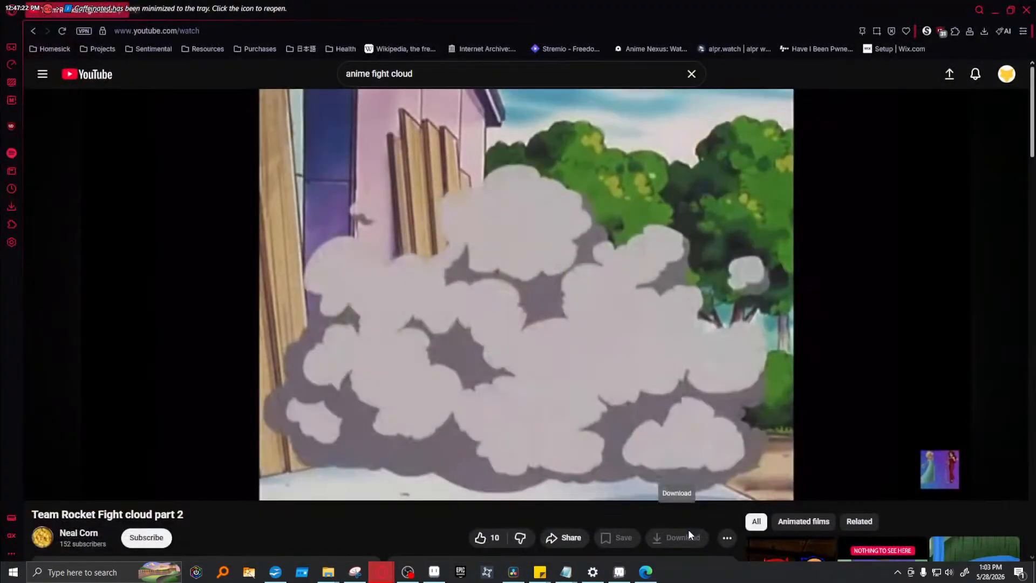
{"action": "left_click", "coordinate": [448, 299]}
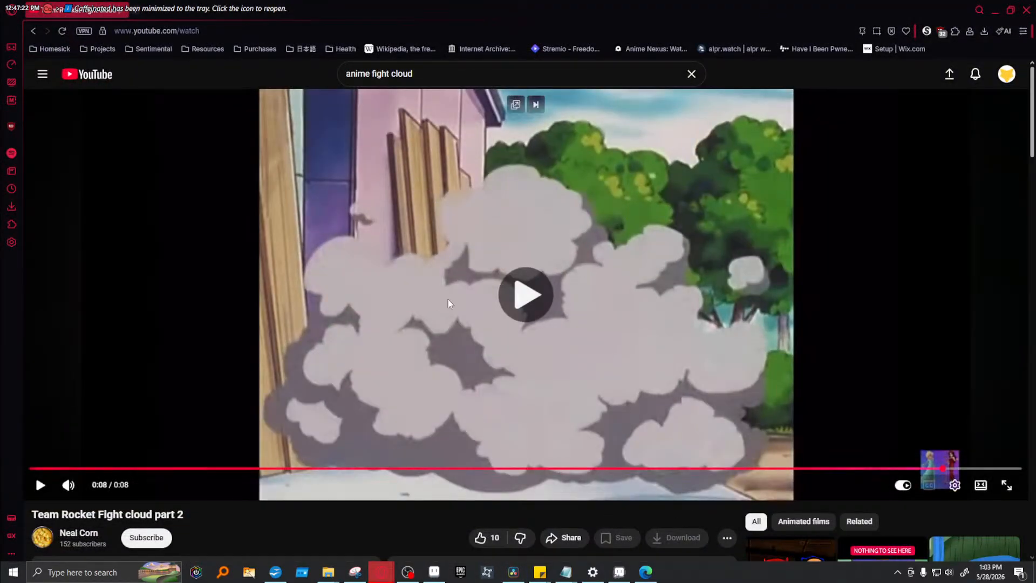
{"action": "left_click", "coordinate": [447, 464]}
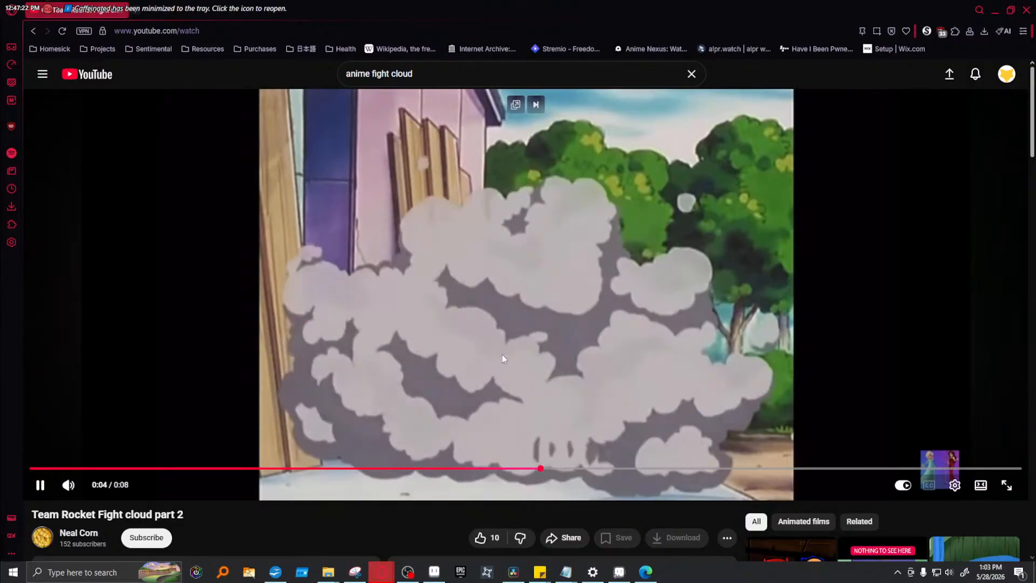
{"action": "left_click", "coordinate": [525, 353]}
- Open Fight Cloud Compilation 5 CORN from the anime fight cloud results and study its clouds from about 0:09 through 0:35
{"action": "left_click", "coordinate": [33, 31]}
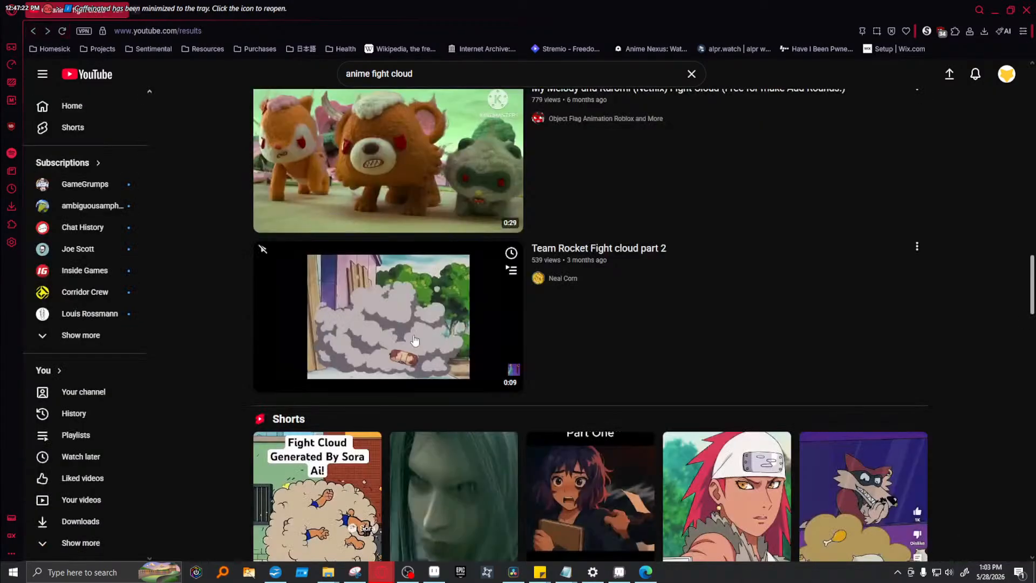
{"action": "scroll", "coordinate": [539, 302], "scroll_direction": "up", "scroll_amount": 20}
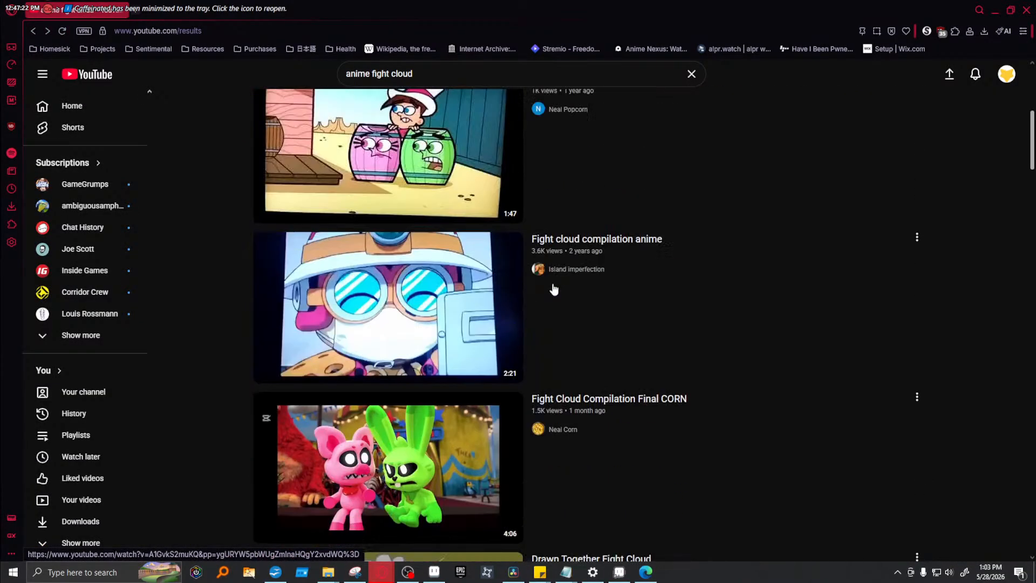
{"action": "left_click", "coordinate": [338, 306]}
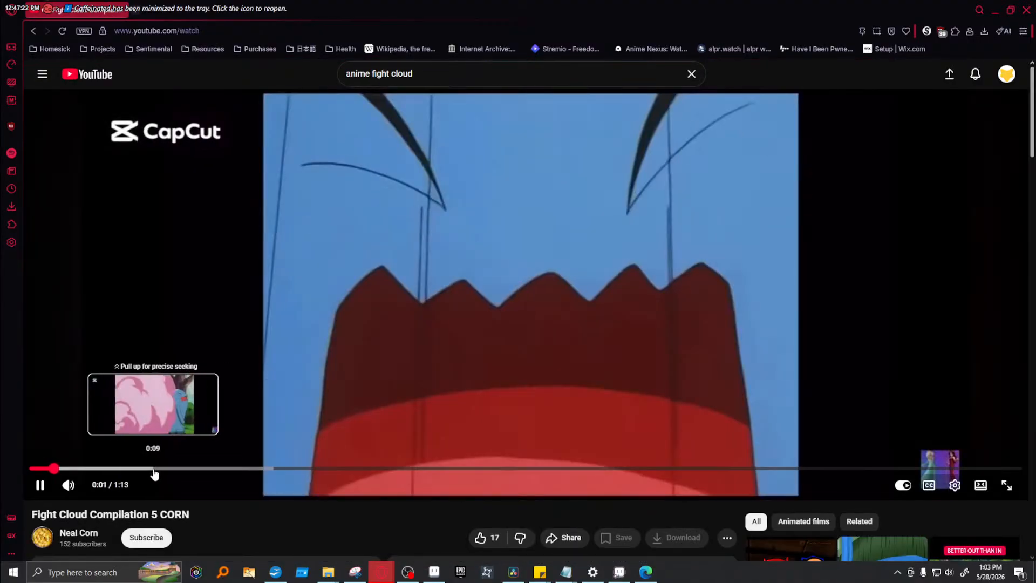
{"action": "left_click", "coordinate": [159, 467]}
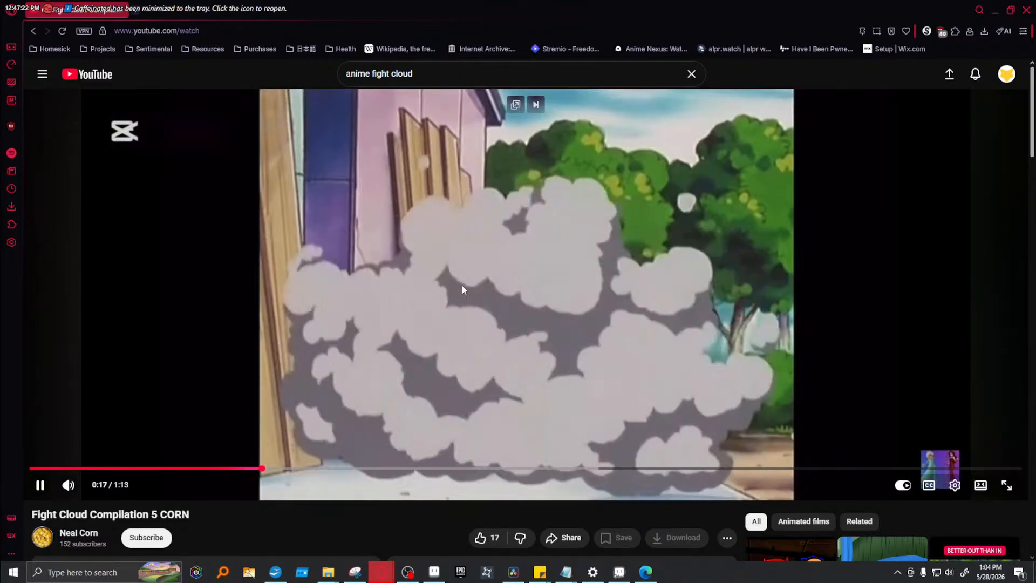
{"action": "left_click", "coordinate": [436, 469]}
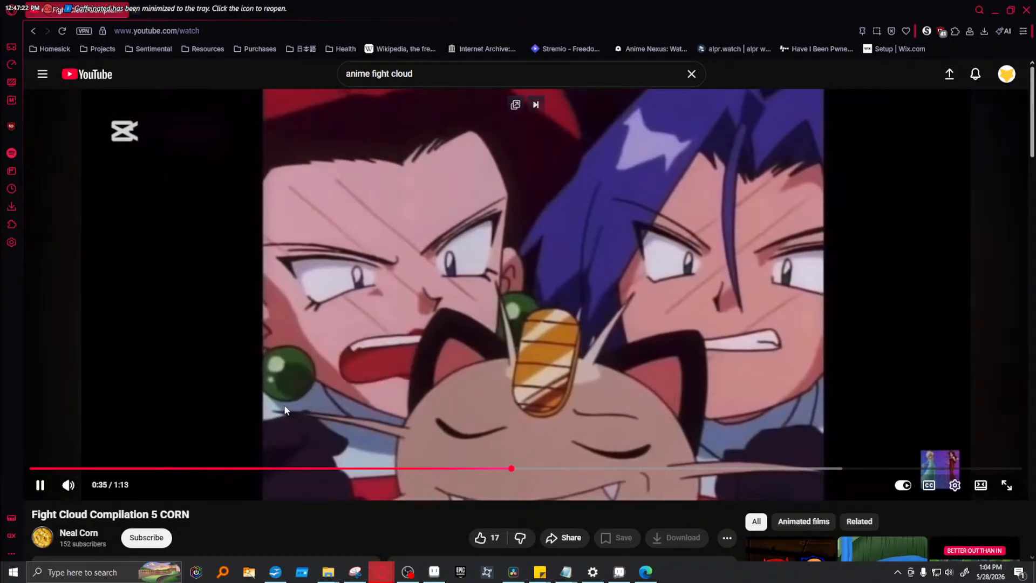
- Adjust the compilation's volume, jump back to 0:04 to study the pink cloud, and return to Aseprite
{"action": "left_click", "coordinate": [89, 485]}
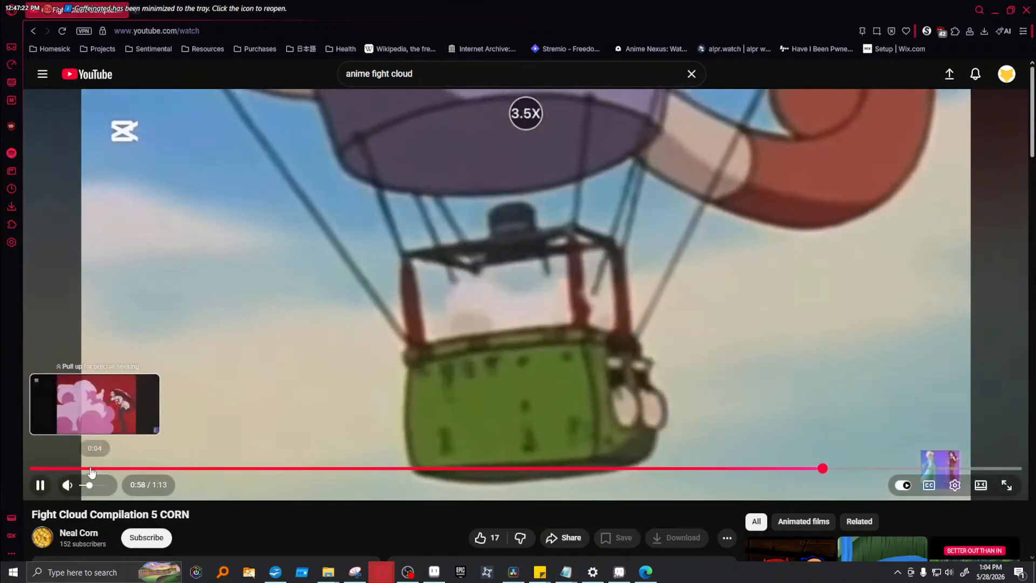
{"action": "left_click", "coordinate": [95, 469]}
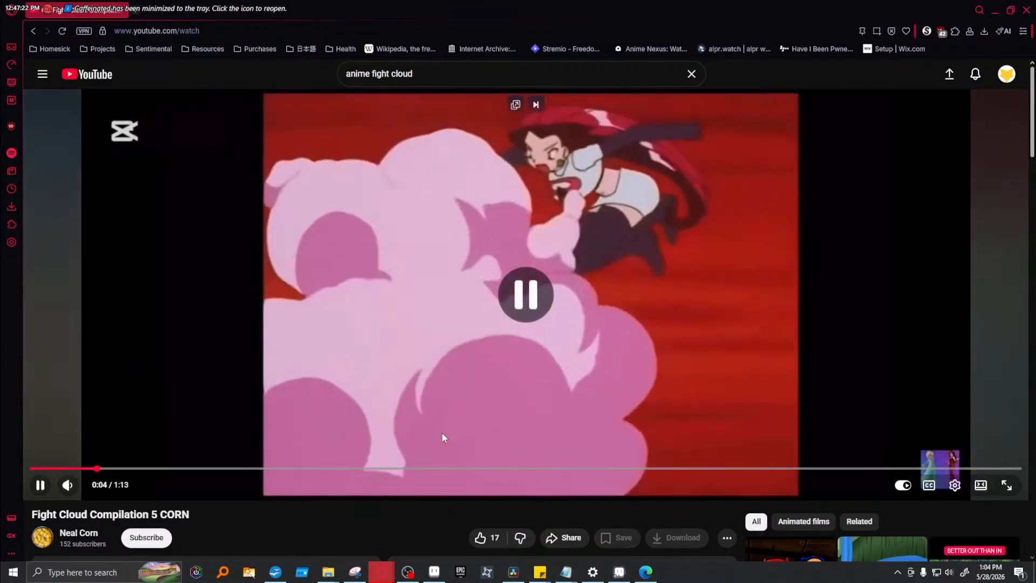
{"action": "left_click", "coordinate": [995, 11]}
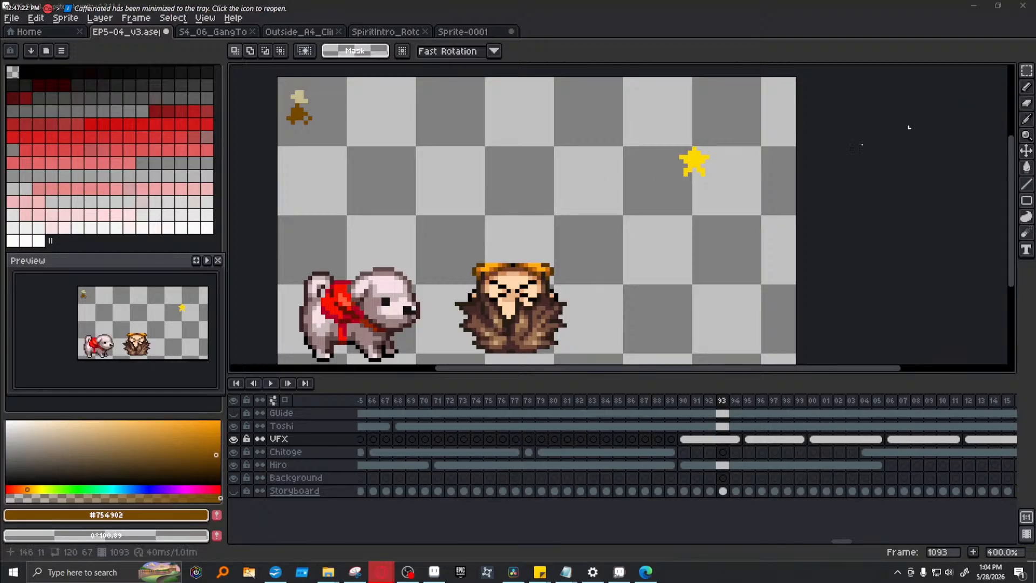
- Draw two overlapping brown (#754902) filled ellipses above the bearded character on the VFX layer at frame 1093, the larger one on the right
{"action": "left_click", "coordinate": [1027, 204]}
{"action": "left_click", "coordinate": [1011, 200]}
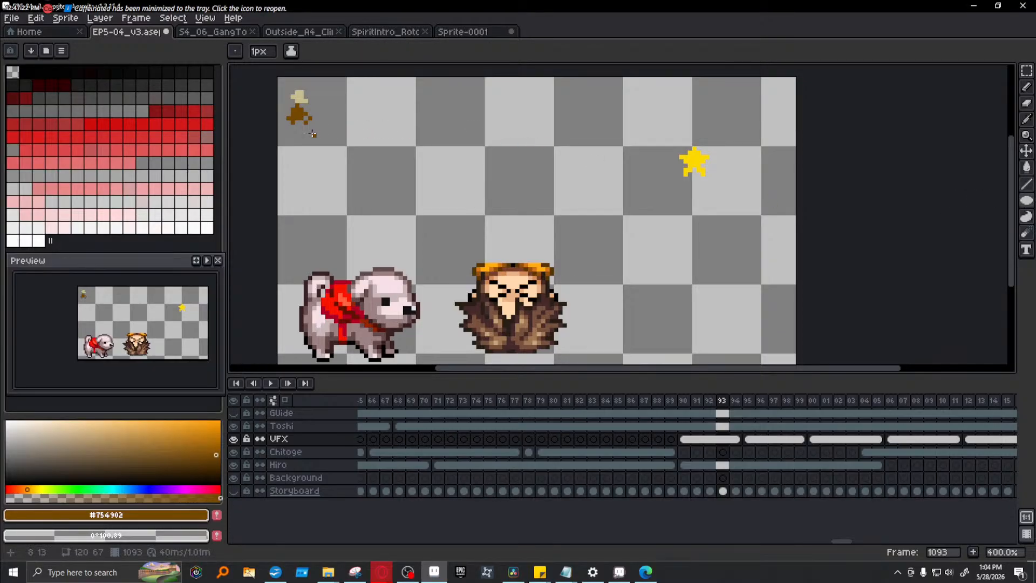
{"action": "key", "text": "i"}
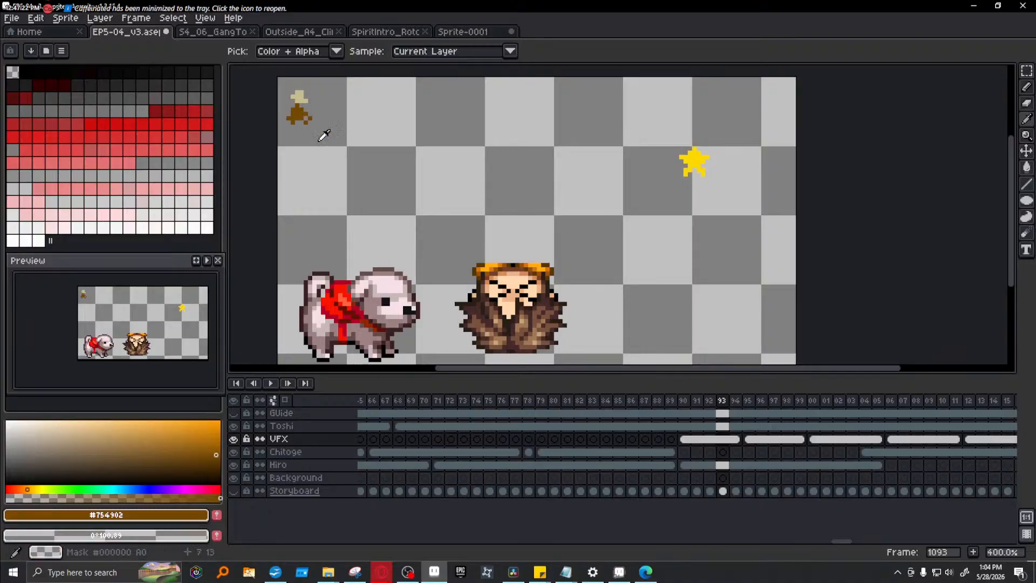
{"action": "key", "text": "shift+u"}
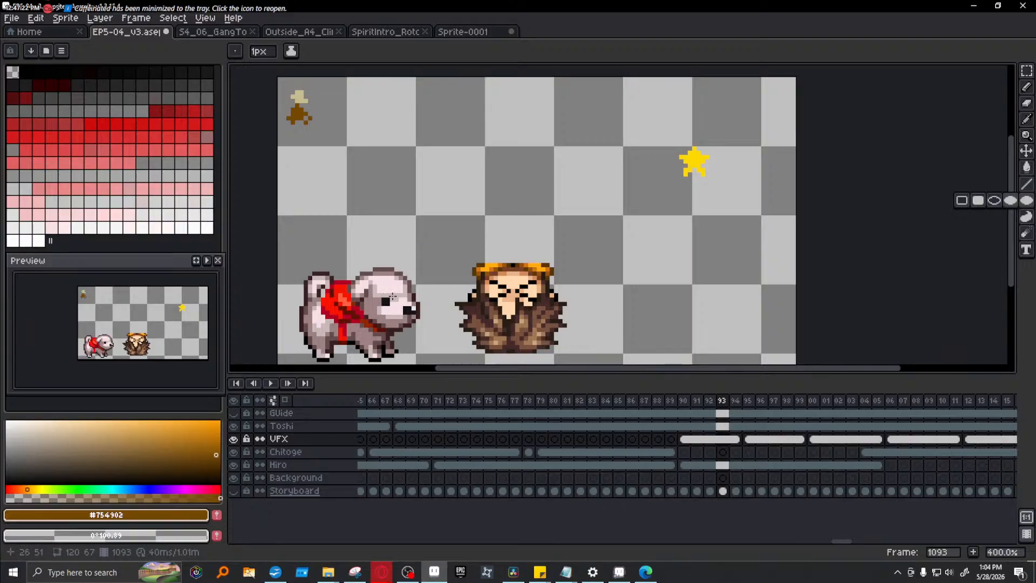
{"action": "left_click_drag", "start_coordinate": [516, 261], "coordinate": [440, 181]}
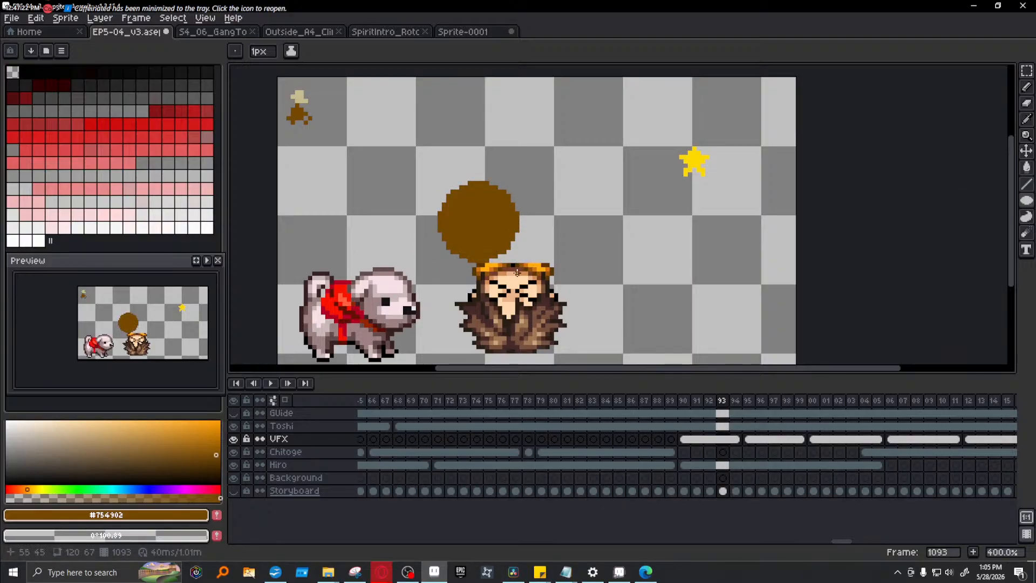
{"action": "left_click_drag", "start_coordinate": [509, 256], "coordinate": [638, 129]}
{"action": "left_click_drag", "start_coordinate": [513, 186], "coordinate": [448, 167]}
{"action": "key", "text": "super+x"}
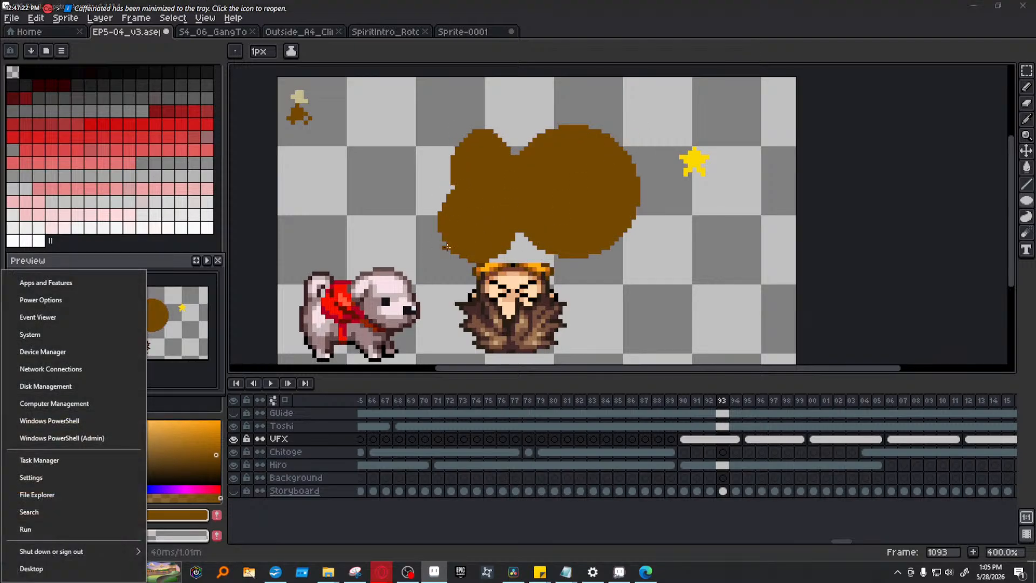
{"action": "key", "text": "Escape"}
{"action": "key", "text": "ctrl+z"}
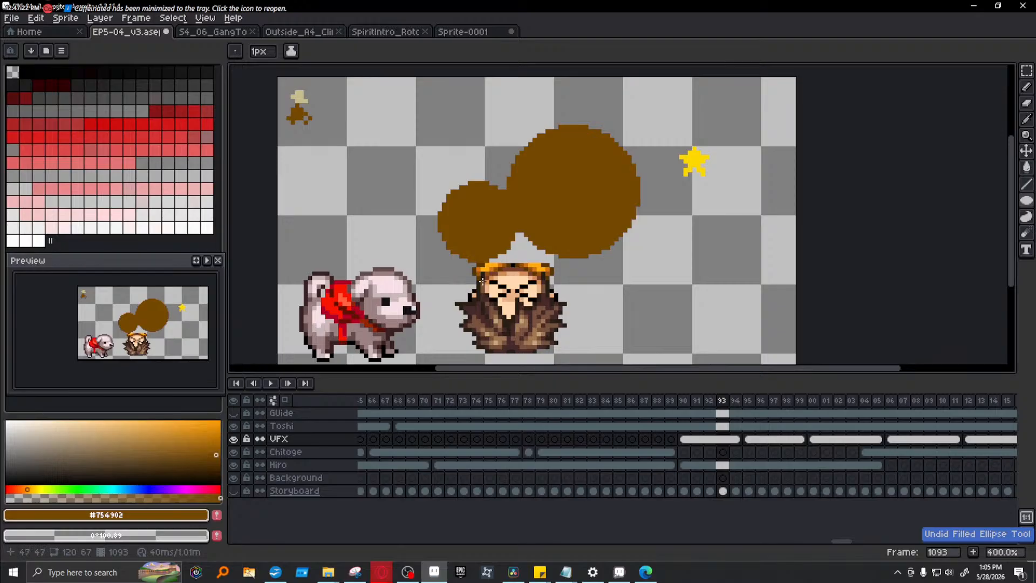
- Add another brown filled ellipse above the dog, overlapping the left end of the cloud
{"action": "left_click_drag", "start_coordinate": [468, 269], "coordinate": [349, 158]}
{"action": "left_click_drag", "start_coordinate": [549, 274], "coordinate": [781, 357]}
{"action": "key", "text": "ctrl+z"}
- Select the yellow star and move it to the lower-right corner of the canvas
{"action": "left_click", "coordinate": [1028, 74]}
{"action": "left_click_drag", "start_coordinate": [833, 313], "coordinate": [829, 276]}
{"action": "left_click", "coordinate": [879, 183]}
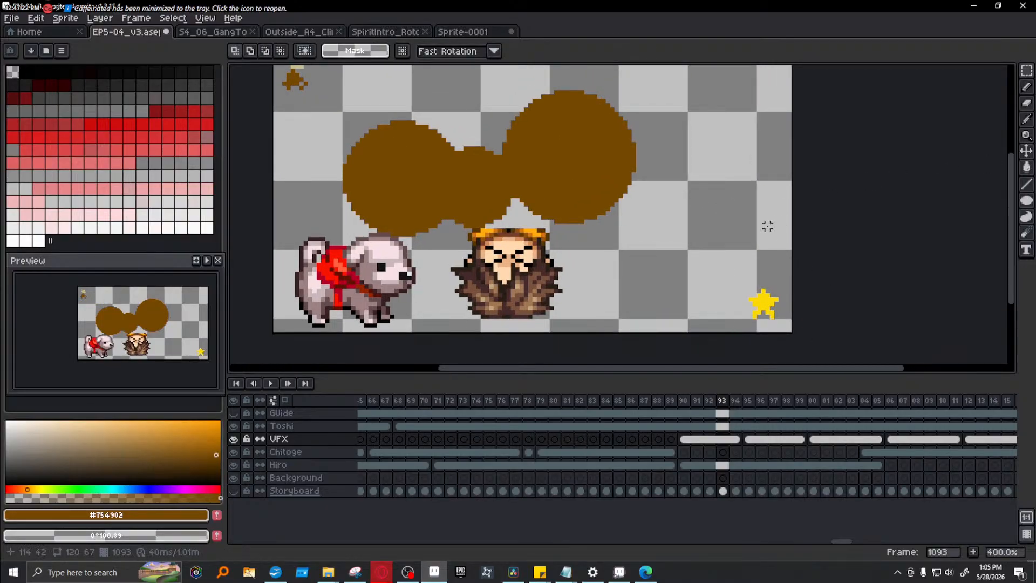
- Set the drawing colour to black and switch to the Pencil tool
{"action": "left_click_drag", "start_coordinate": [113, 435], "coordinate": [394, 544]}
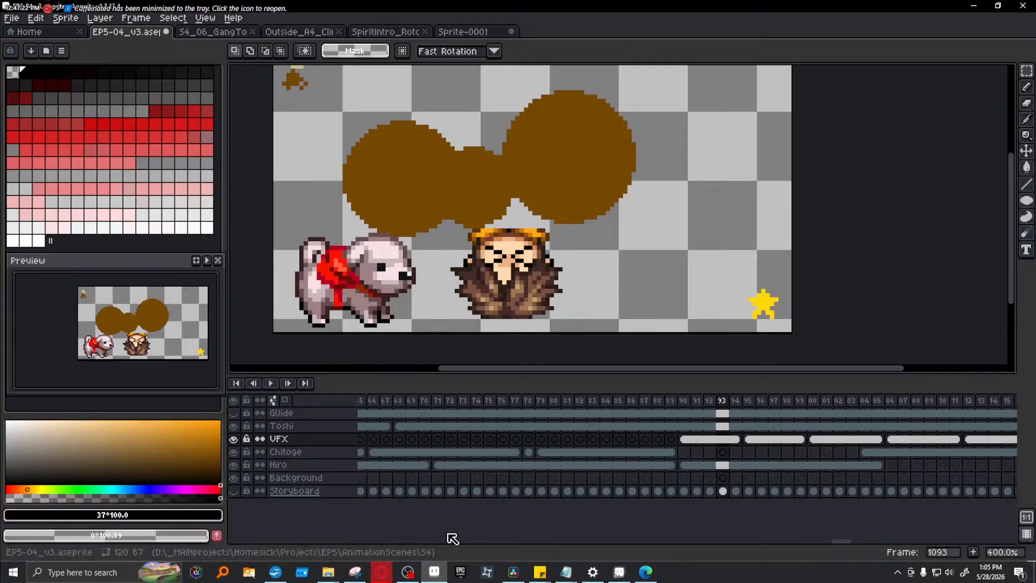
{"action": "left_click", "coordinate": [1027, 86]}
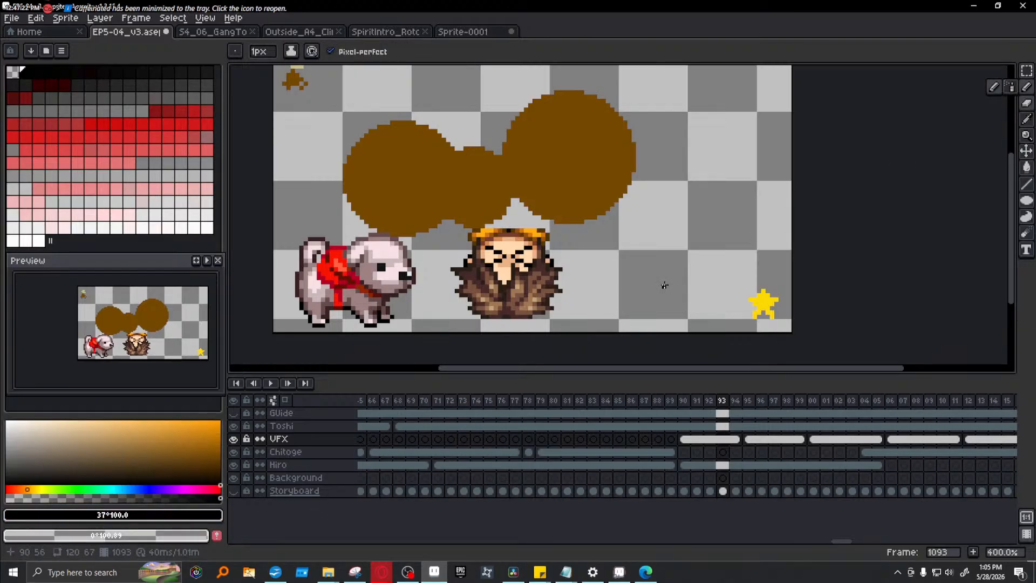
{"action": "left_click_drag", "start_coordinate": [662, 281], "coordinate": [667, 281]}
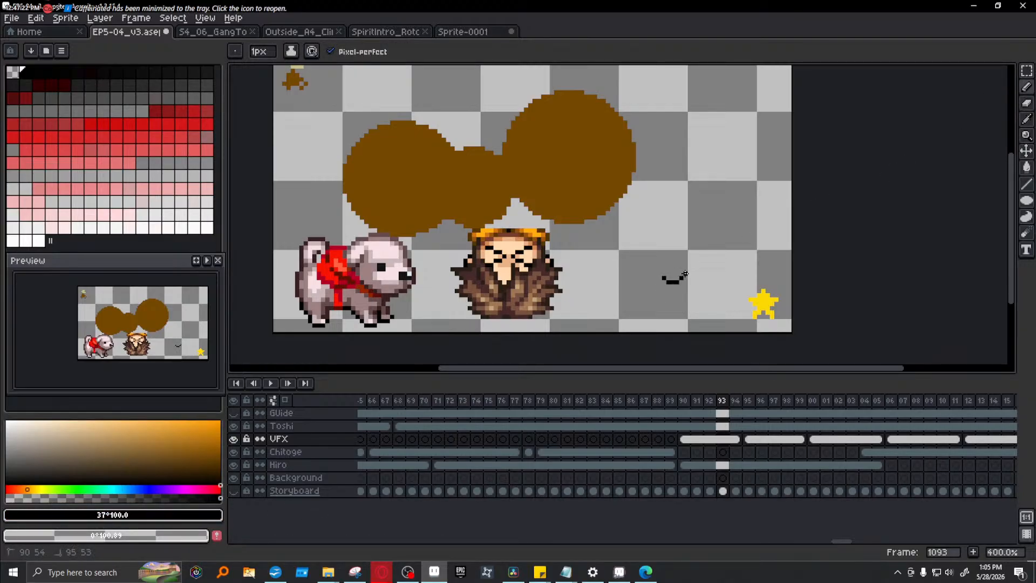
{"action": "key", "text": "ctrl+z"}
{"action": "left_click_drag", "start_coordinate": [654, 282], "coordinate": [673, 274]}
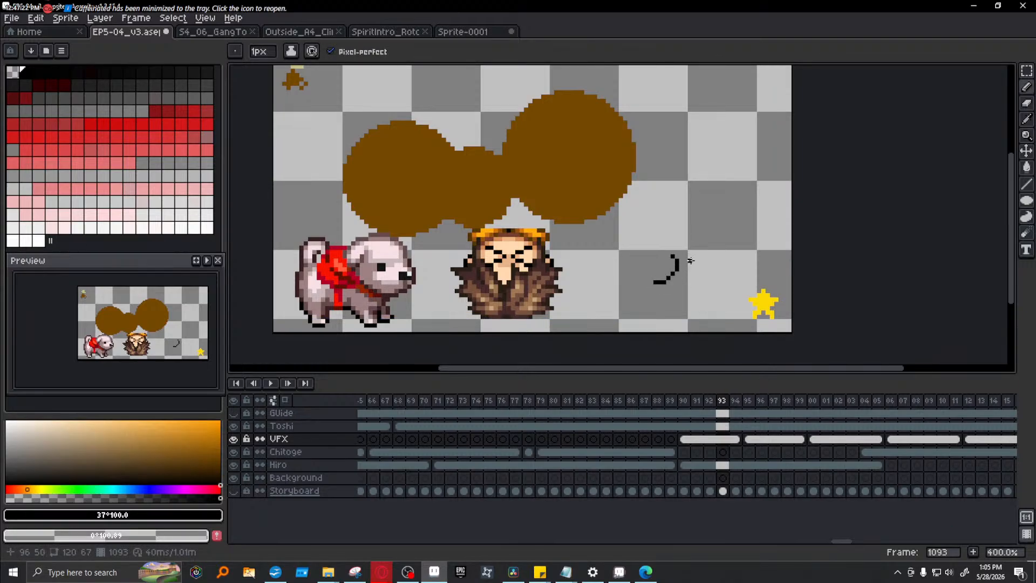
{"action": "key", "text": "ctrl+z"}
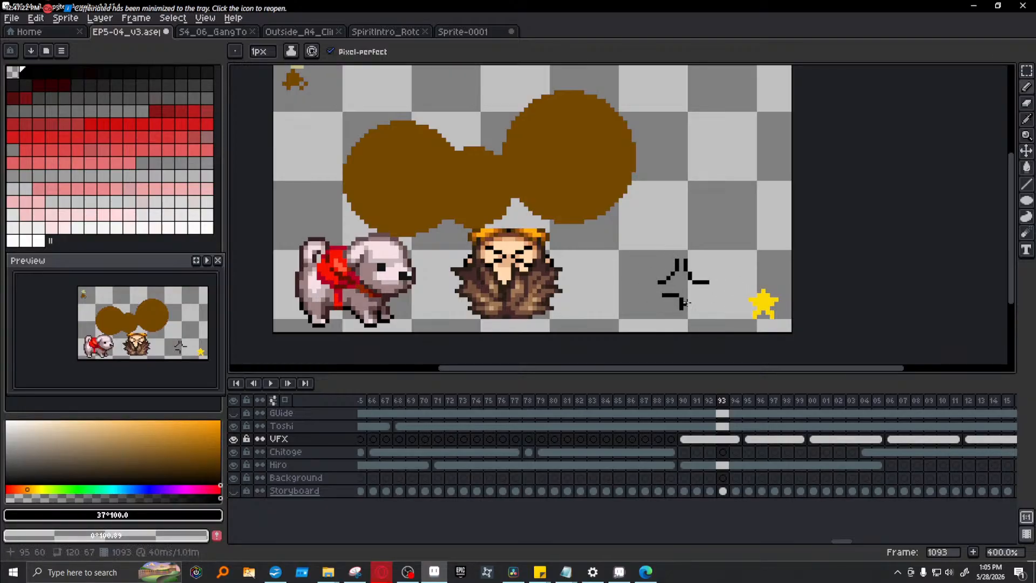
{"action": "key", "text": "ctrl+z"}
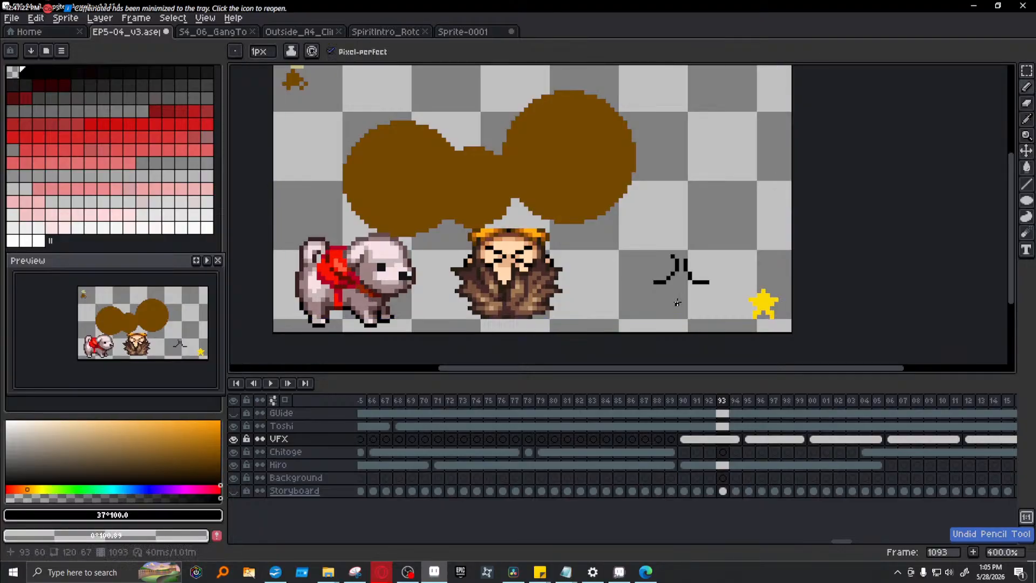
{"action": "key", "text": "ctrl+z"}
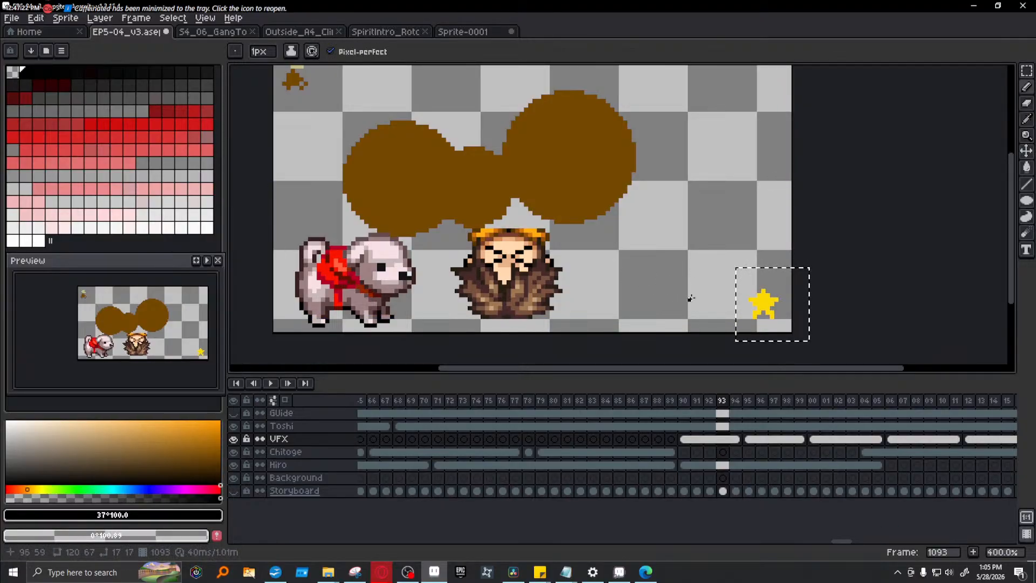
{"action": "key", "text": "ctrl+d"}
{"action": "mouse_move", "coordinate": [663, 286]}
{"action": "left_mouse_down"}
{"action": "mouse_move", "coordinate": [678, 258]}
{"action": "mouse_move", "coordinate": [712, 286]}
{"action": "mouse_move", "coordinate": [672, 299]}
{"action": "mouse_move", "coordinate": [676, 314]}
{"action": "mouse_move", "coordinate": [678, 299]}
{"action": "mouse_move", "coordinate": [683, 315]}
{"action": "mouse_move", "coordinate": [702, 322]}
{"action": "mouse_move", "coordinate": [693, 309]}
{"action": "mouse_move", "coordinate": [717, 298]}
{"action": "left_mouse_up"}
{"action": "key", "text": "ctrl+z"}
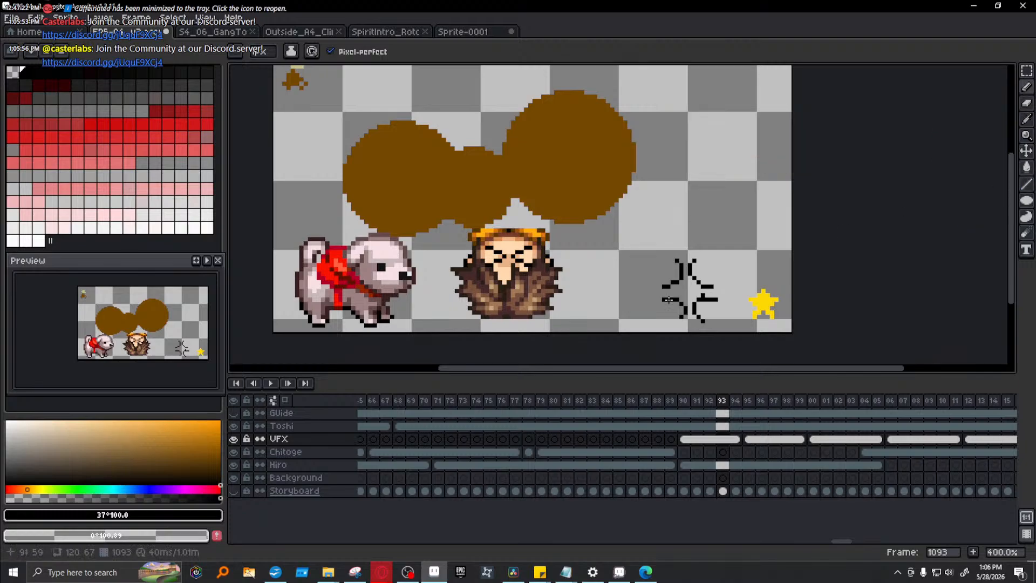
{"action": "key", "text": "m"}
{"action": "mouse_move", "coordinate": [650, 241]}
{"action": "left_mouse_down"}
{"action": "mouse_move", "coordinate": [687, 313]}
{"action": "mouse_move", "coordinate": [724, 331]}
{"action": "left_mouse_up"}
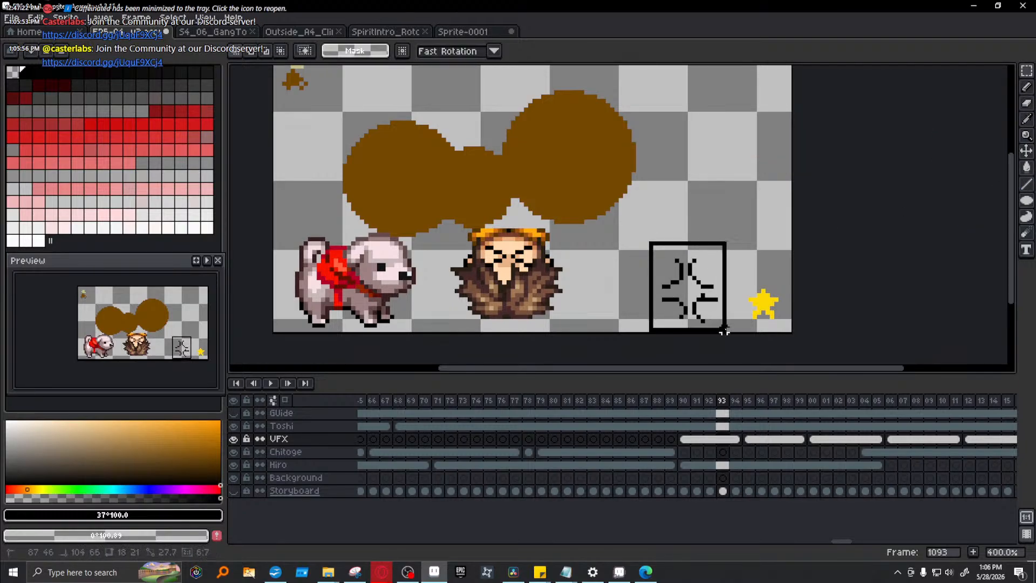
{"action": "key", "text": "Delete"}
- Sketch a black anger mark of four bent corner strokes left of the yellow star with the 1 px Pencil
{"action": "key", "text": "b"}
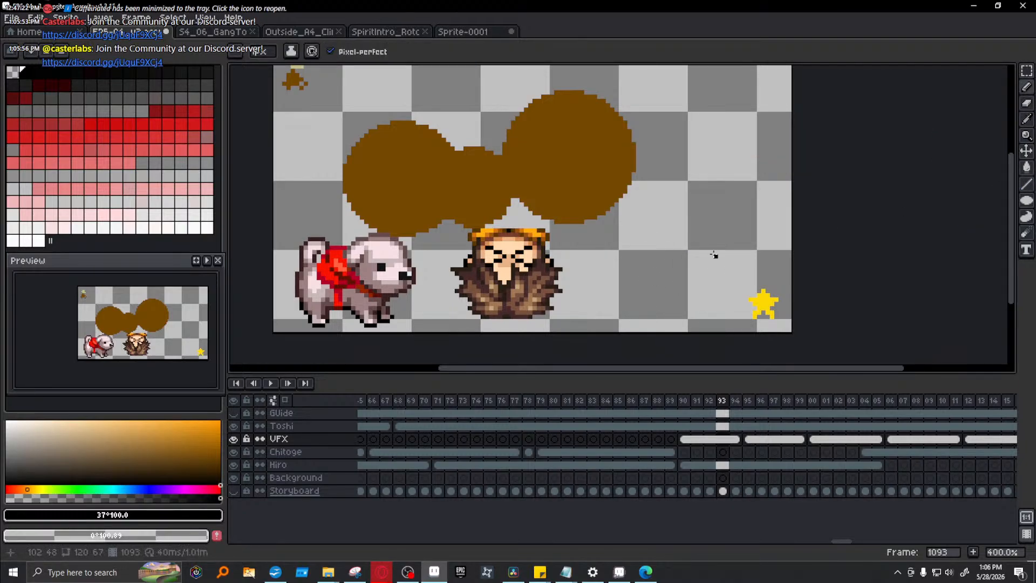
{"action": "left_click_drag", "start_coordinate": [654, 286], "coordinate": [669, 287]}
{"action": "left_click", "coordinate": [675, 276]}
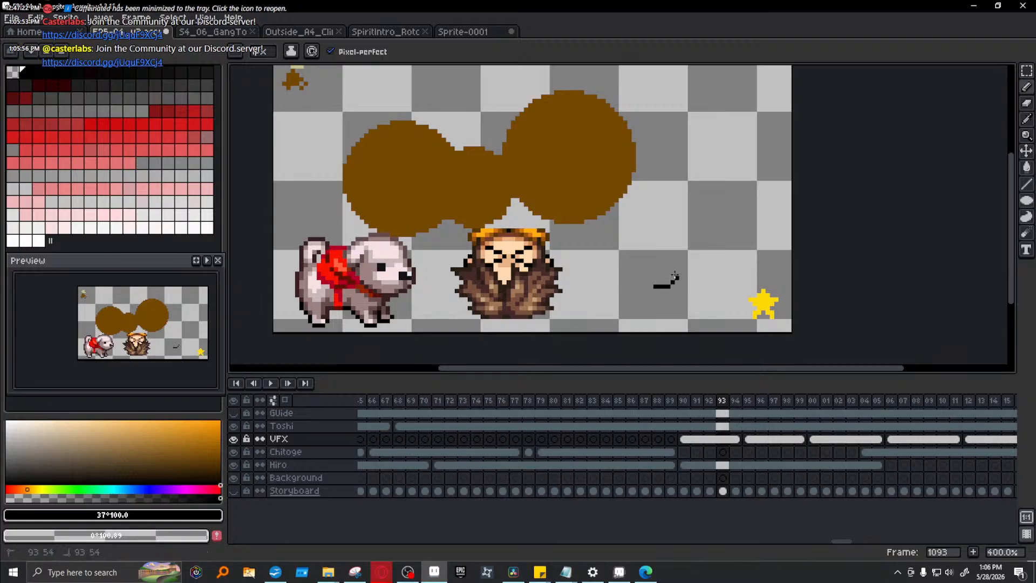
{"action": "left_click", "coordinate": [659, 265]}
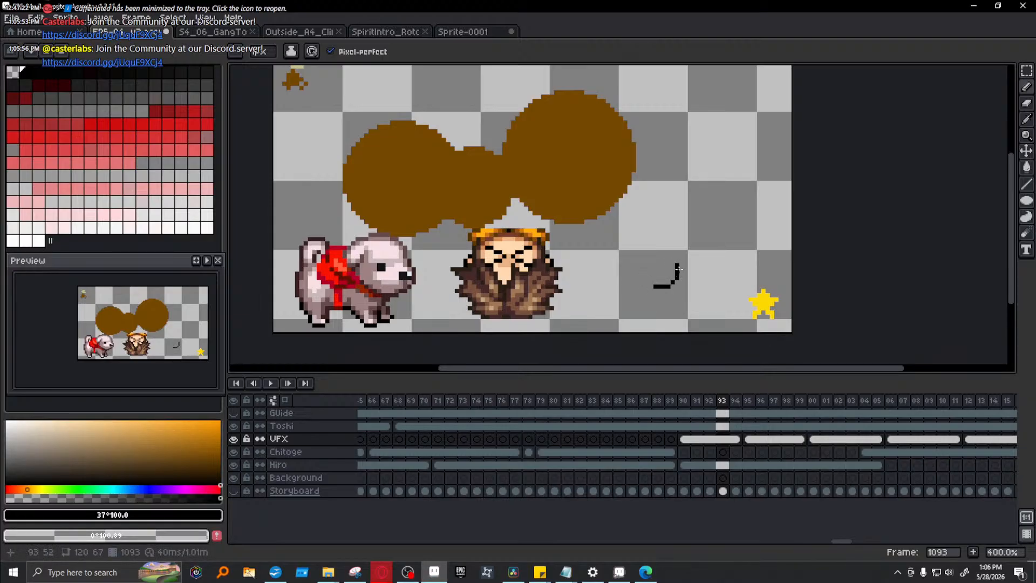
{"action": "left_click_drag", "start_coordinate": [690, 268], "coordinate": [689, 281]}
{"action": "left_click_drag", "start_coordinate": [698, 286], "coordinate": [718, 287]}
{"action": "mouse_move", "coordinate": [657, 297]}
{"action": "left_mouse_down"}
{"action": "mouse_move", "coordinate": [673, 300]}
{"action": "mouse_move", "coordinate": [677, 326]}
{"action": "mouse_move", "coordinate": [716, 293]}
{"action": "left_mouse_up"}
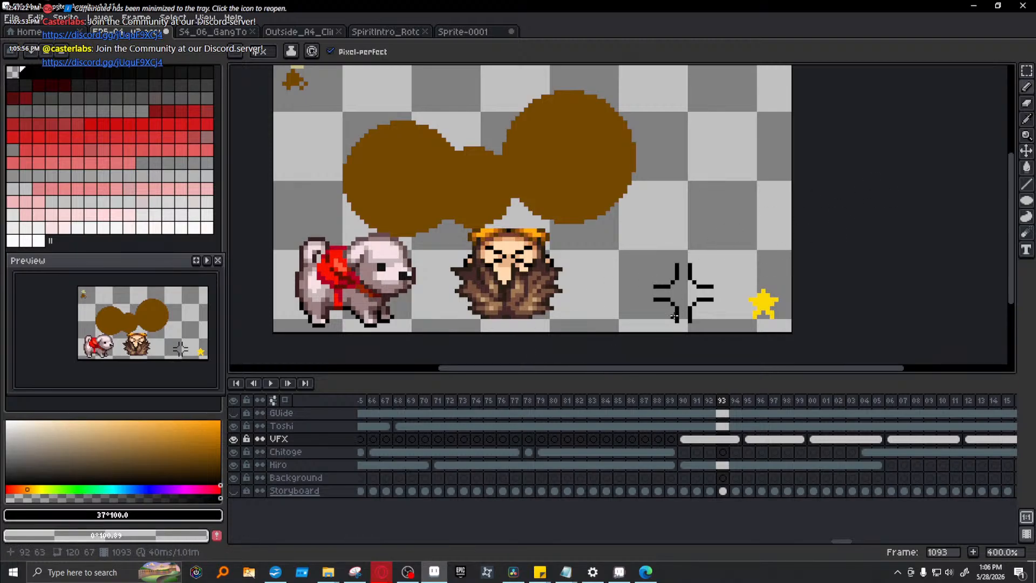
- Thicken the anger mark's four corner strokes with extra black pixels
{"action": "mouse_move", "coordinate": [673, 321]}
{"action": "left_mouse_down"}
{"action": "mouse_move", "coordinate": [672, 303]}
{"action": "mouse_move", "coordinate": [654, 307]}
{"action": "left_mouse_up"}
{"action": "left_click", "coordinate": [656, 282]}
{"action": "left_click", "coordinate": [668, 282]}
{"action": "mouse_move", "coordinate": [672, 273]}
{"action": "left_mouse_down"}
{"action": "mouse_move", "coordinate": [705, 280]}
{"action": "mouse_move", "coordinate": [691, 308]}
{"action": "left_mouse_up"}
{"action": "left_click", "coordinate": [695, 275]}
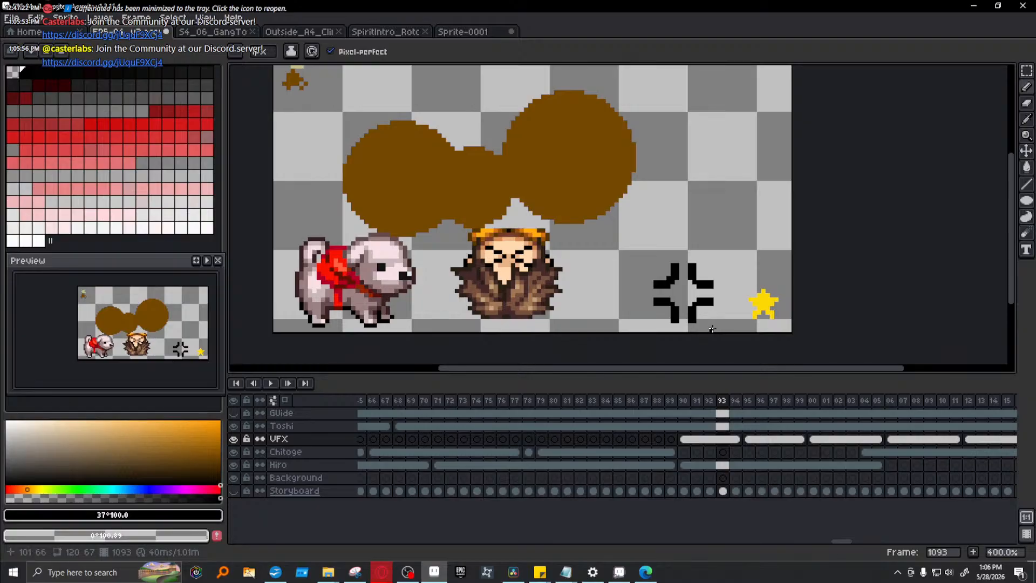
- Select the anger mark with a 21 × 23 px rectangle and move the selection to position 91, 46 beside the star
{"action": "left_click", "coordinate": [1026, 71]}
{"action": "left_click_drag", "start_coordinate": [642, 234], "coordinate": [659, 256]}
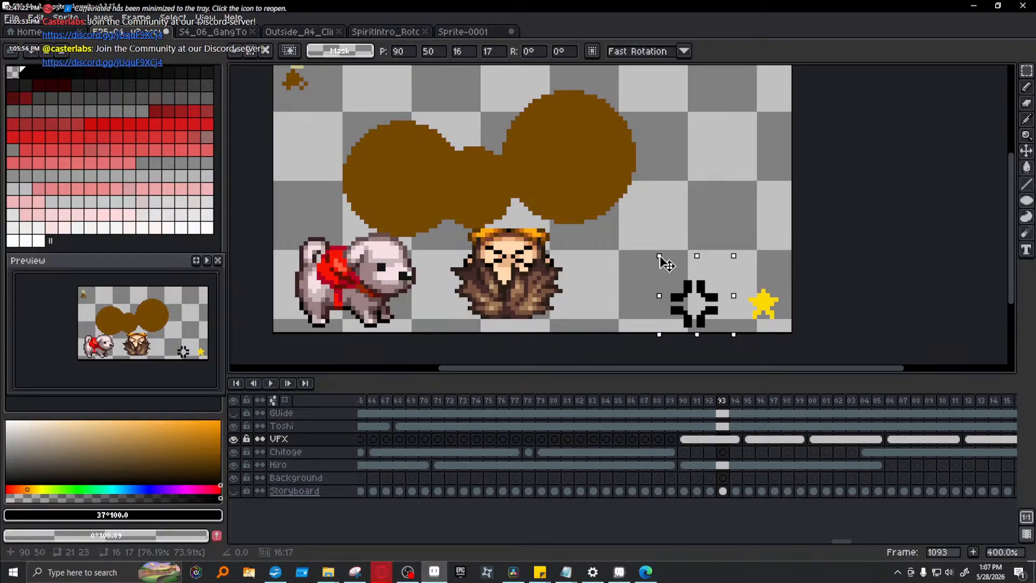
{"action": "key", "text": "ctrl+z"}
{"action": "left_click_drag", "start_coordinate": [688, 304], "coordinate": [710, 324]}
{"action": "left_click", "coordinate": [904, 259]}
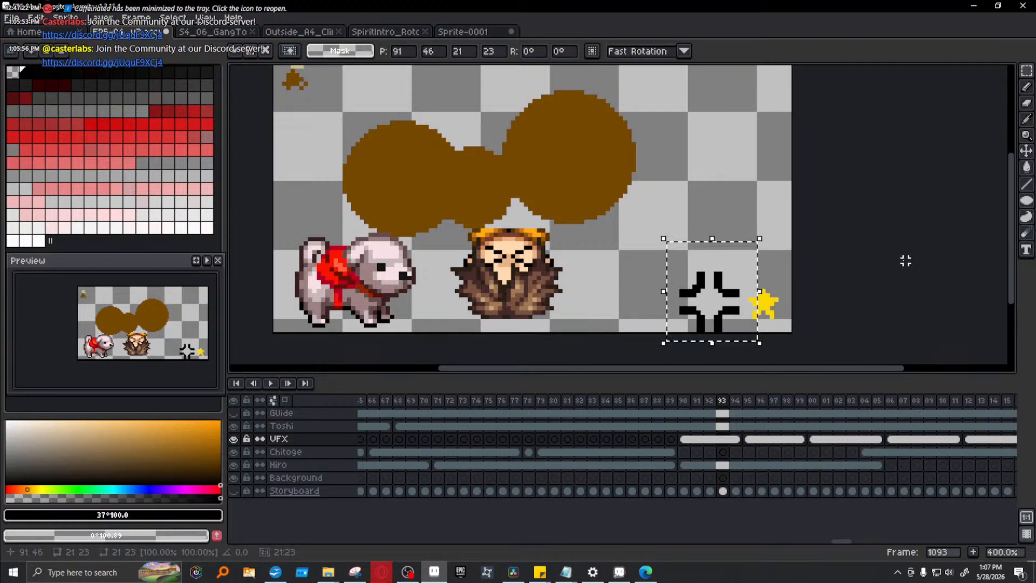
{"action": "left_click", "coordinate": [624, 290]}
- Sample the cloud's brown (#754902) and add a filled ellipse overlapping the cloud's right end
{"action": "key", "text": "i"}
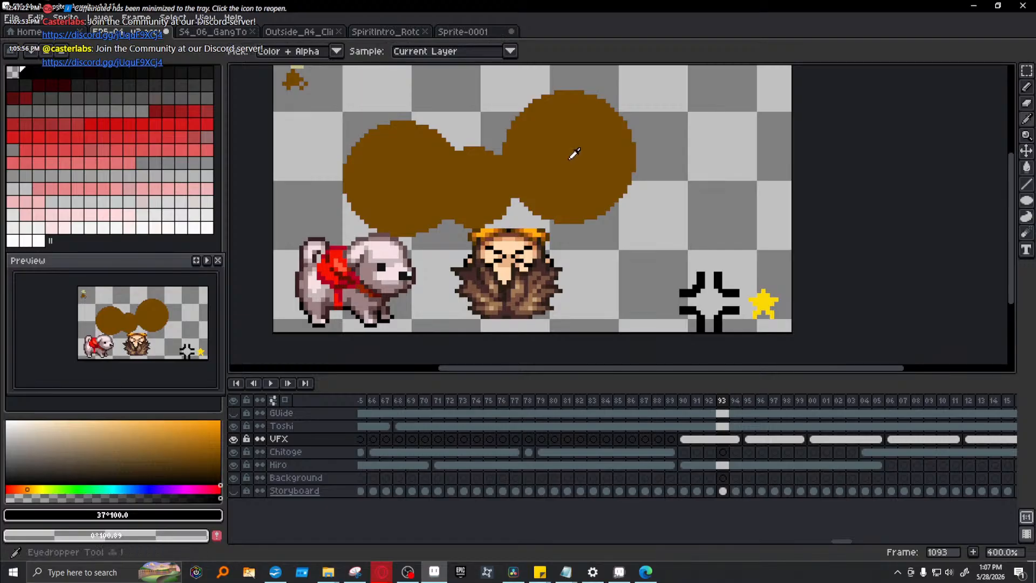
{"action": "left_click", "coordinate": [560, 164]}
{"action": "left_click", "coordinate": [1026, 200]}
{"action": "key", "text": "space"}
{"action": "left_click_drag", "start_coordinate": [611, 197], "coordinate": [678, 169]}
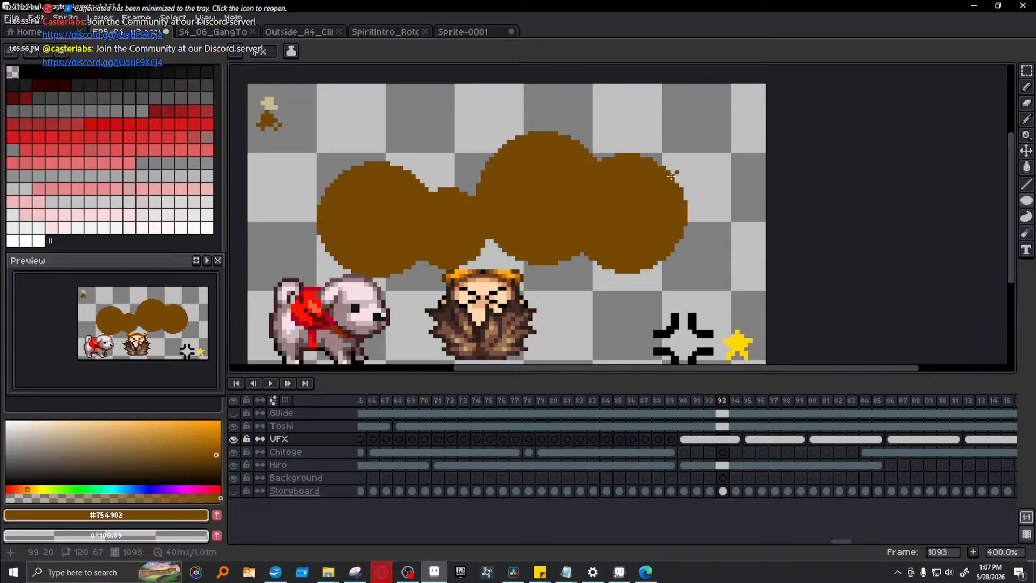
- Select the whole brown cloud with a 101 × 48 px rectangle and move the selection to position 19, 10, over the bearded character
{"action": "key", "text": "space"}
{"action": "left_click_drag", "start_coordinate": [463, 196], "coordinate": [476, 178]}
{"action": "key", "text": "b"}
{"action": "left_click", "coordinate": [1027, 72]}
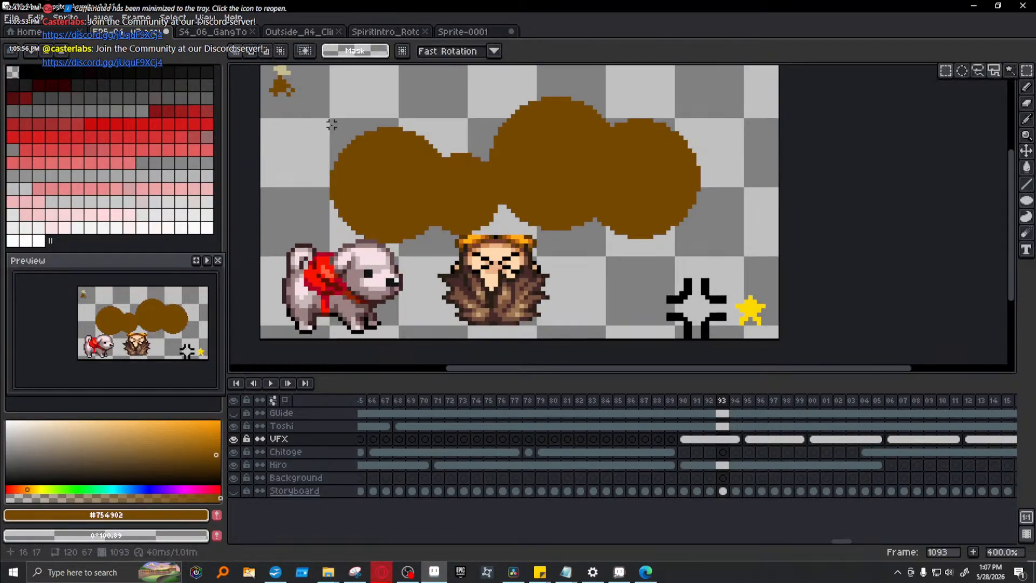
{"action": "key", "text": "space"}
{"action": "left_click_drag", "start_coordinate": [338, 207], "coordinate": [332, 238]}
{"action": "left_click_drag", "start_coordinate": [311, 298], "coordinate": [752, 87]}
{"action": "mouse_move", "coordinate": [582, 181]}
{"action": "left_mouse_down"}
{"action": "mouse_move", "coordinate": [578, 231]}
{"action": "mouse_move", "coordinate": [603, 206]}
{"action": "left_mouse_up"}
{"action": "left_click", "coordinate": [863, 269]}
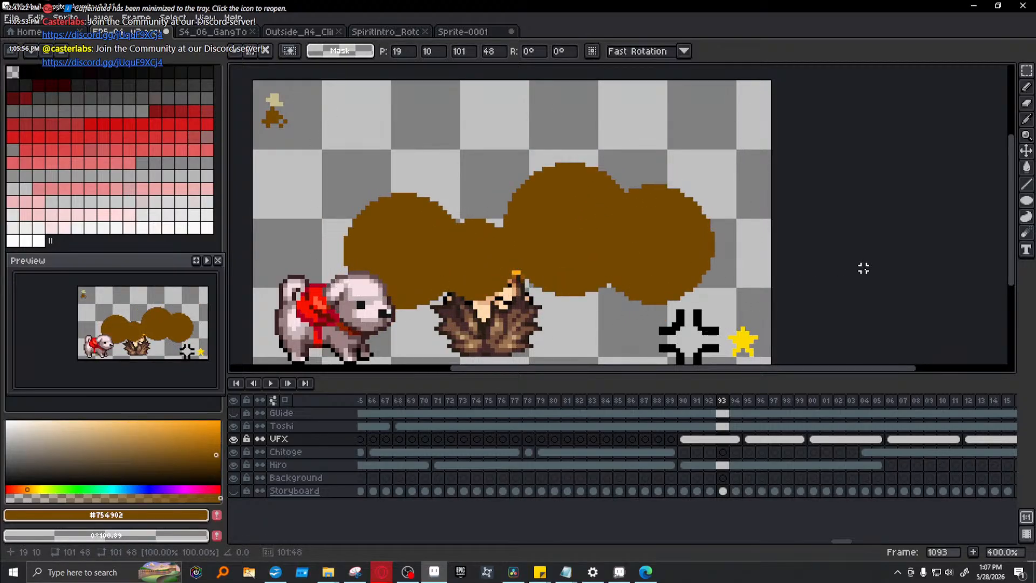
- Build up the cloud's upper part with four overlapping brown filled ellipses that form a rounded peak
{"action": "key", "text": "b"}
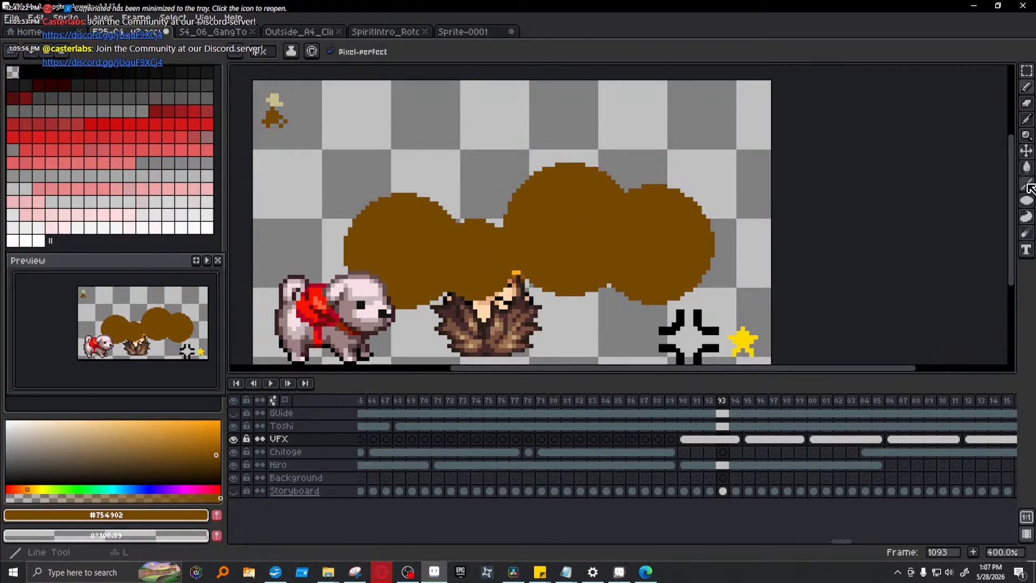
{"action": "left_click", "coordinate": [1028, 201]}
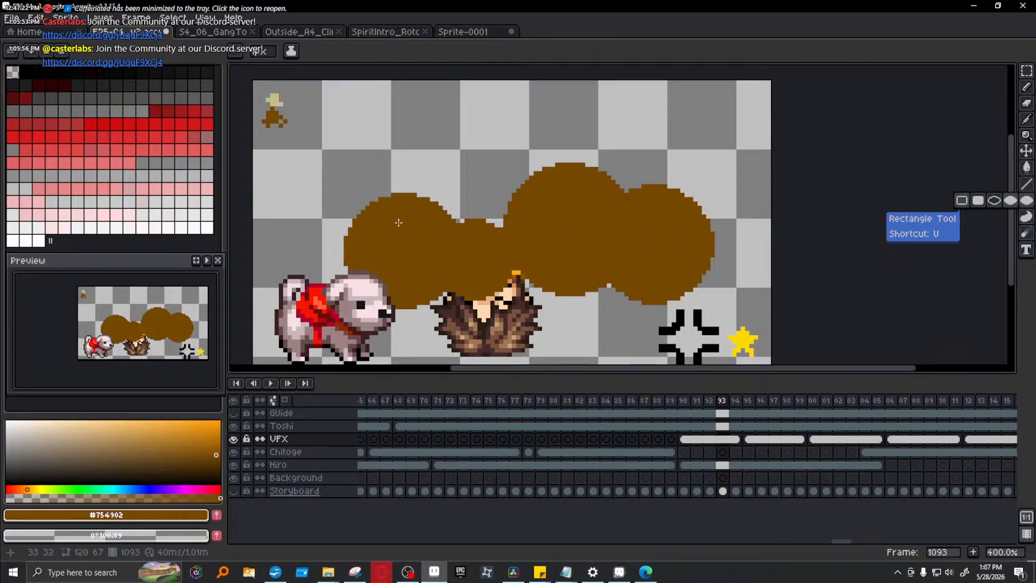
{"action": "mouse_move", "coordinate": [396, 215]}
{"action": "left_mouse_down"}
{"action": "mouse_move", "coordinate": [452, 141]}
{"action": "mouse_move", "coordinate": [486, 131]}
{"action": "left_mouse_up"}
{"action": "left_click_drag", "start_coordinate": [463, 227], "coordinate": [569, 113]}
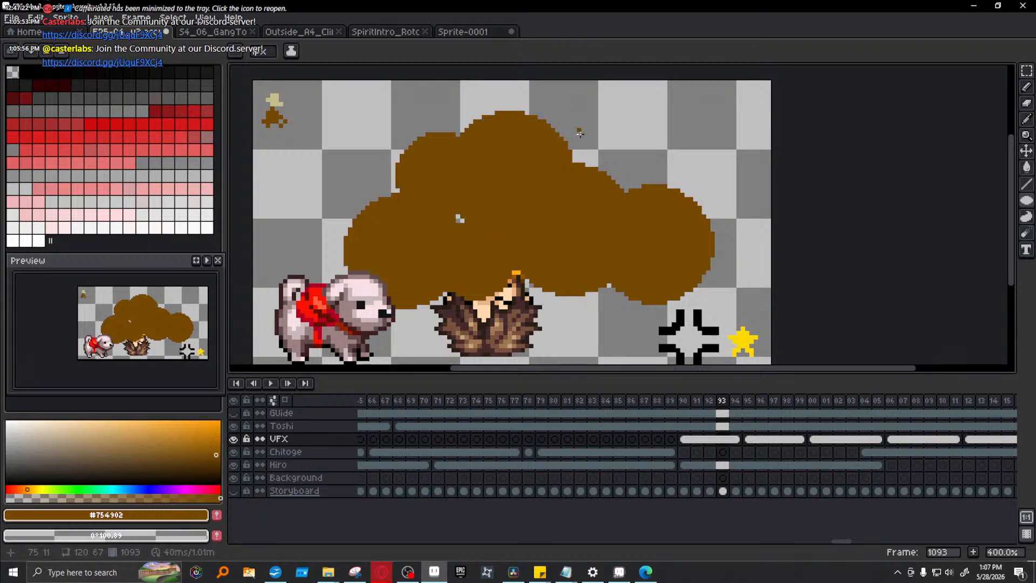
{"action": "left_click_drag", "start_coordinate": [575, 200], "coordinate": [671, 110]}
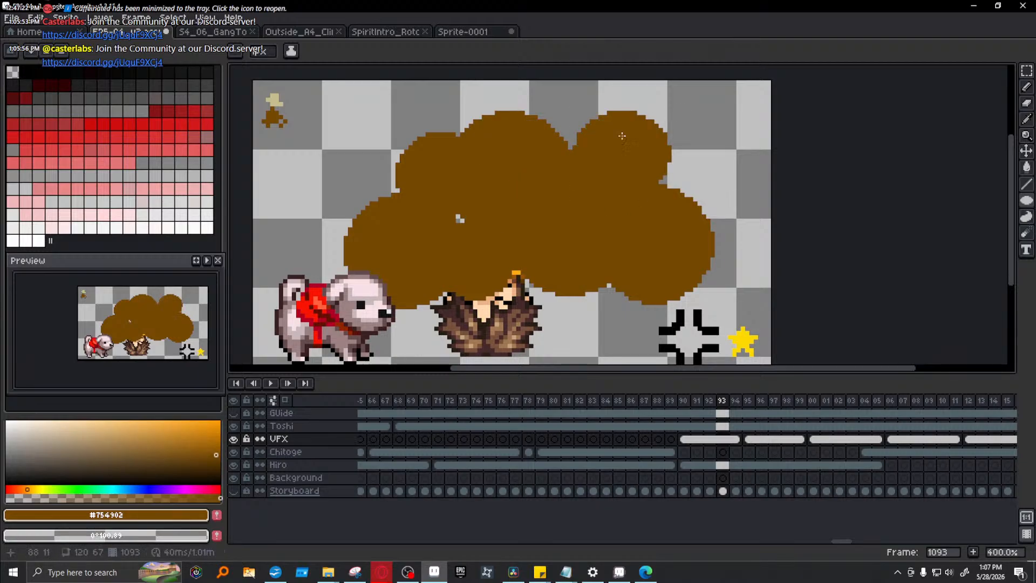
{"action": "left_click_drag", "start_coordinate": [612, 197], "coordinate": [501, 85]}
- Sample the tan swatch (#c7bf8d) and draw four overlapping filled ellipses inside the cloud's lower lobes, leaving a brown rim
{"action": "key", "text": "i"}
{"action": "left_click", "coordinate": [277, 96]}
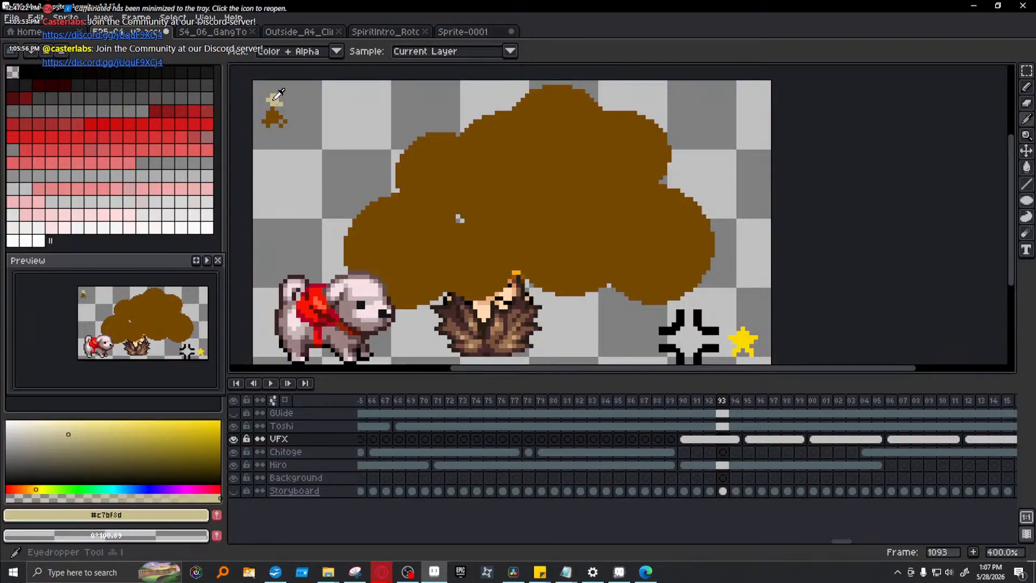
{"action": "key", "text": "u"}
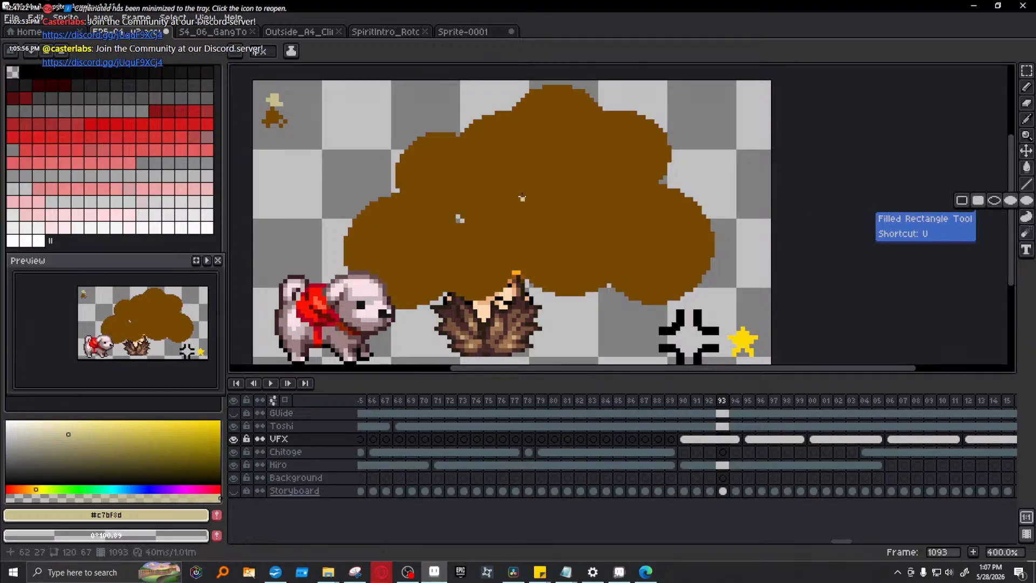
{"action": "left_click_drag", "start_coordinate": [593, 200], "coordinate": [706, 292]}
{"action": "left_click_drag", "start_coordinate": [621, 173], "coordinate": [497, 276]}
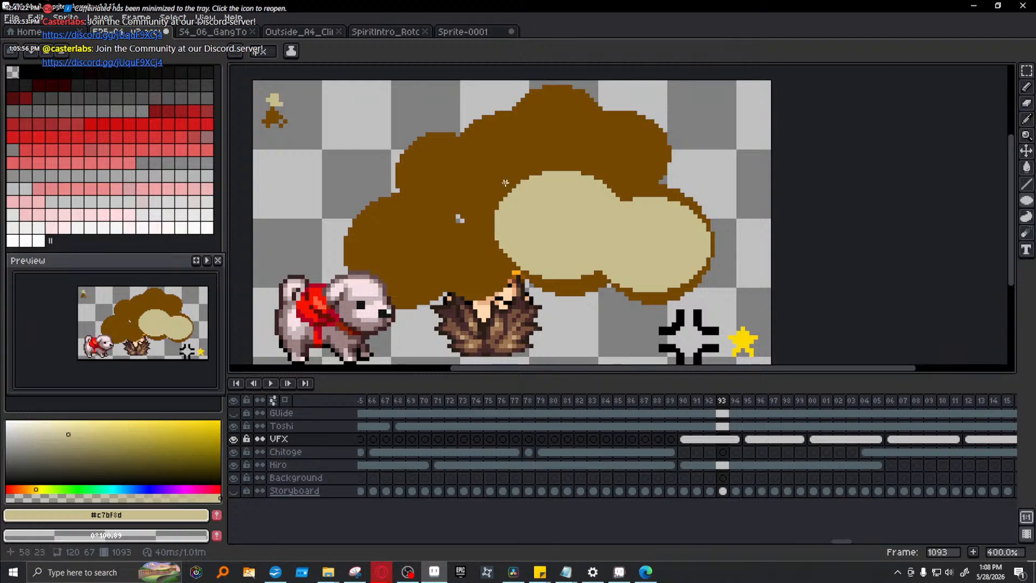
{"action": "left_click_drag", "start_coordinate": [505, 183], "coordinate": [416, 290]}
{"action": "left_click_drag", "start_coordinate": [475, 195], "coordinate": [349, 294]}
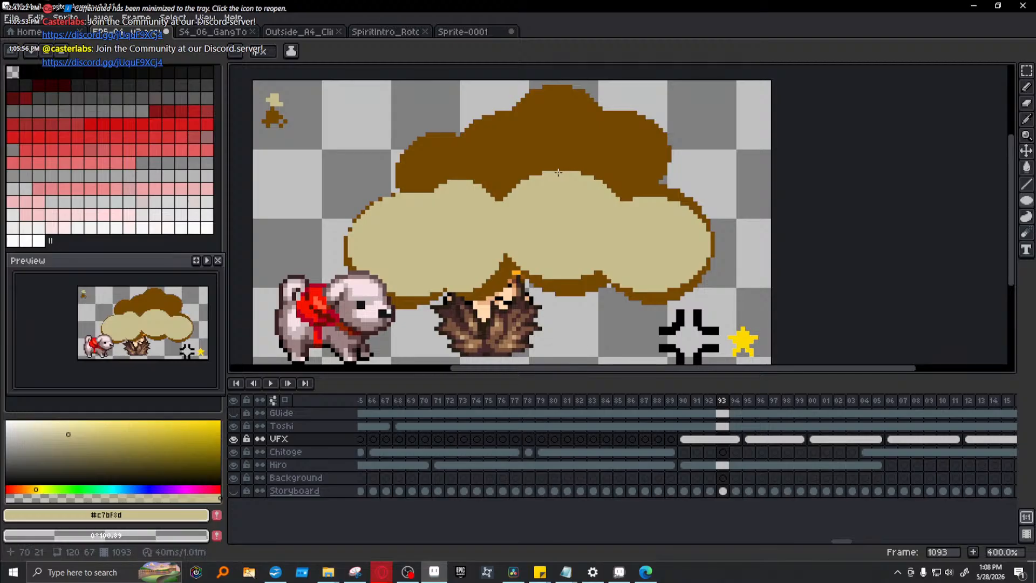
- Draw overlapping tan (#c7bf8d) filled ellipses inside the cloud's upper lobes and peak, leaving a brown rim around the outline
{"action": "left_click_drag", "start_coordinate": [546, 197], "coordinate": [658, 114]}
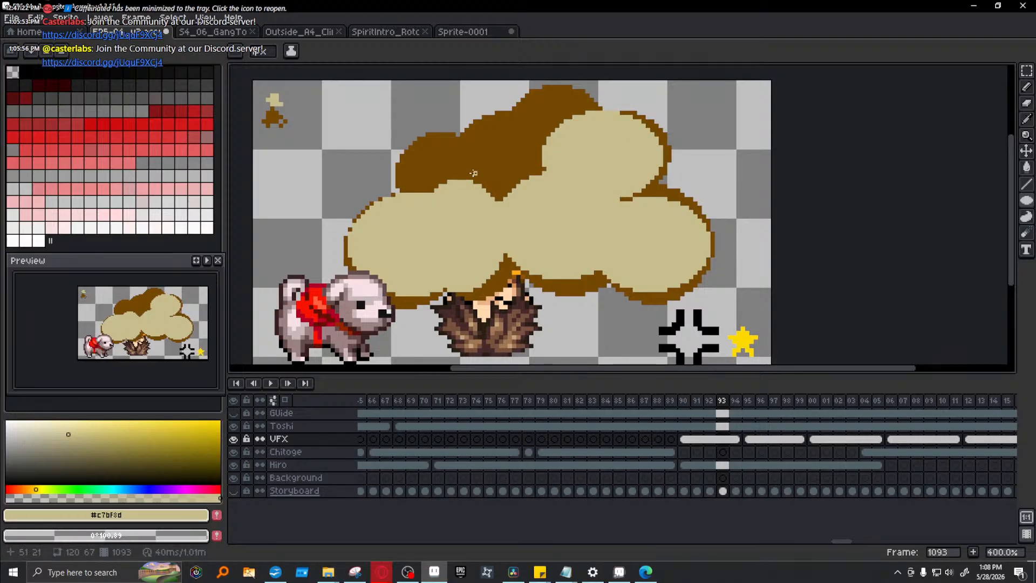
{"action": "left_click_drag", "start_coordinate": [499, 201], "coordinate": [405, 139]}
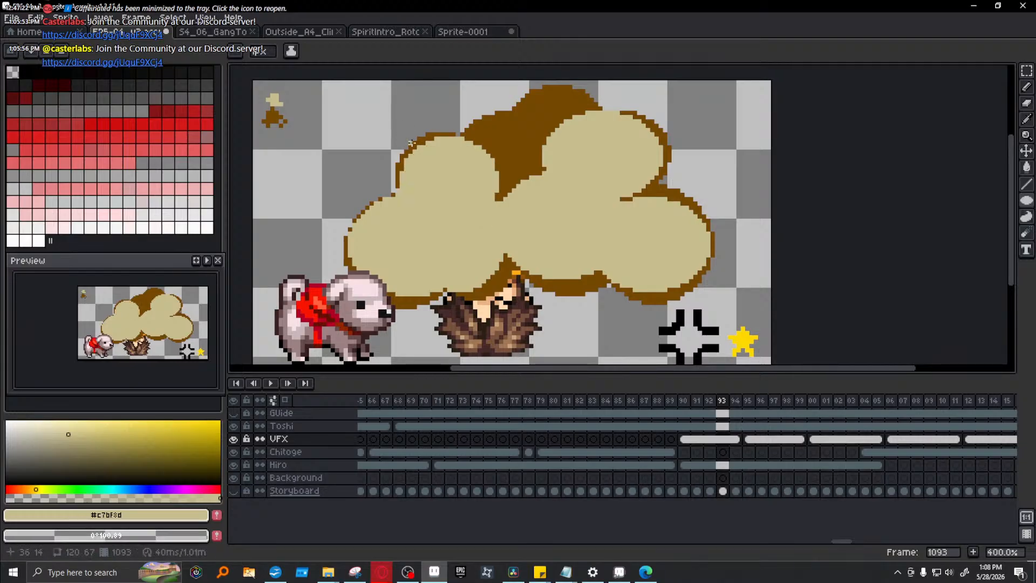
{"action": "left_click_drag", "start_coordinate": [558, 218], "coordinate": [473, 112]}
{"action": "left_click_drag", "start_coordinate": [586, 173], "coordinate": [526, 88]}
{"action": "key", "text": "ctrl+z"}
{"action": "left_click_drag", "start_coordinate": [612, 180], "coordinate": [502, 95]}
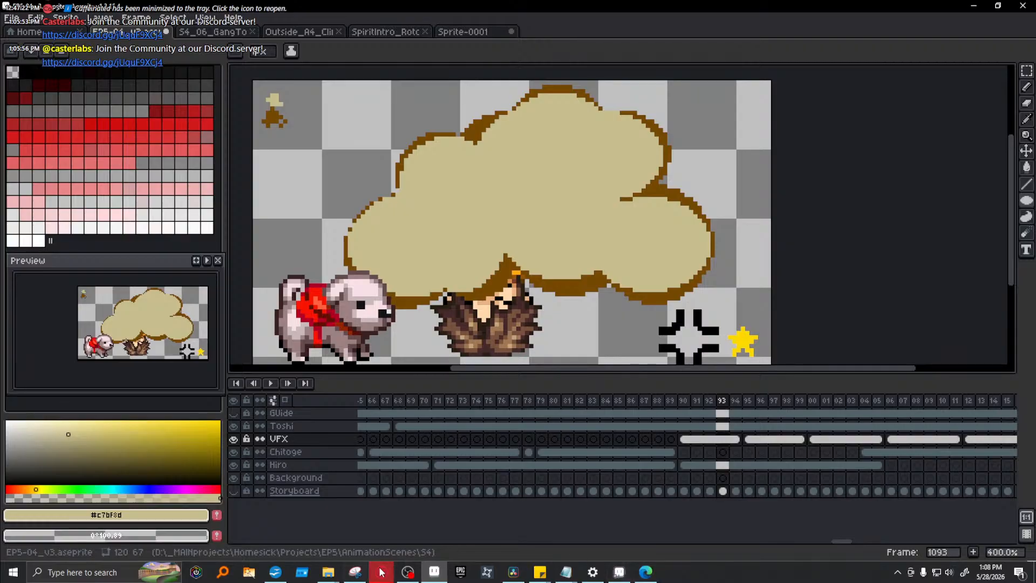
- Switch to the browser, briefly play the fight cloud compilation to examine the cloud's shading, and return to Aseprite
{"action": "mouse_move", "coordinate": [382, 572]}
{"action": "left_click", "coordinate": [660, 526]}
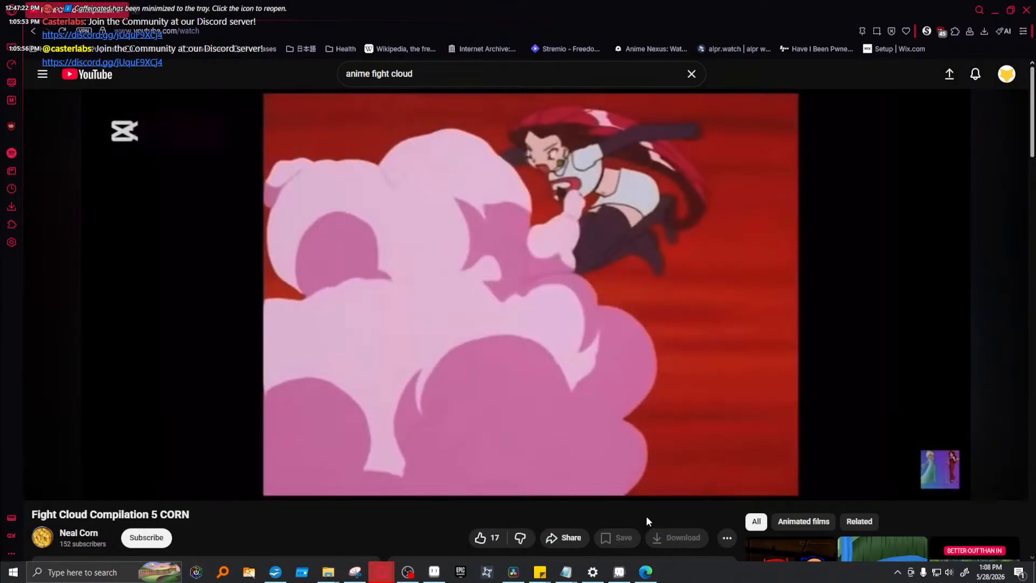
{"action": "mouse_move", "coordinate": [509, 397]}
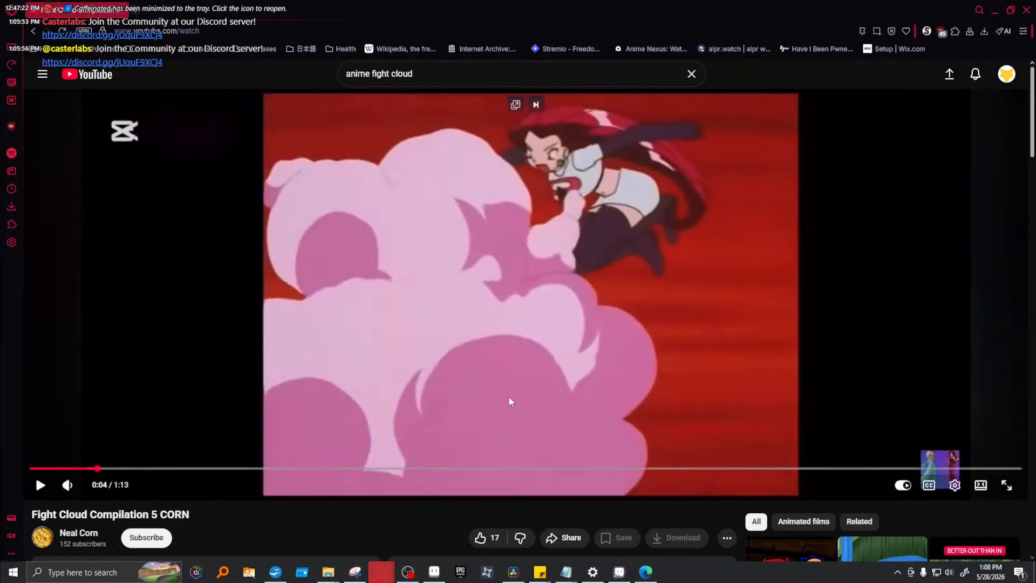
{"action": "left_click", "coordinate": [578, 278]}
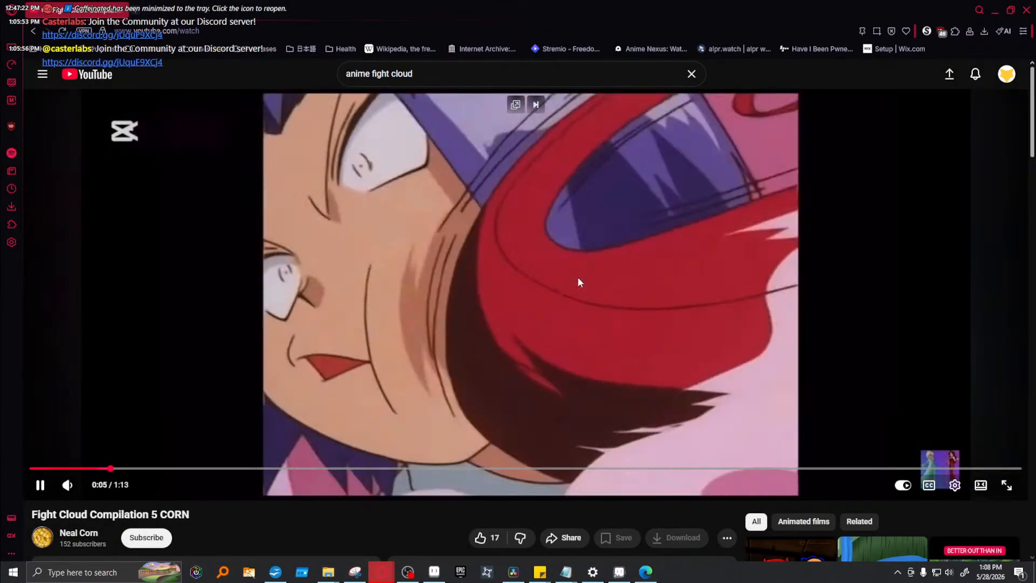
{"action": "left_click", "coordinate": [578, 279]}
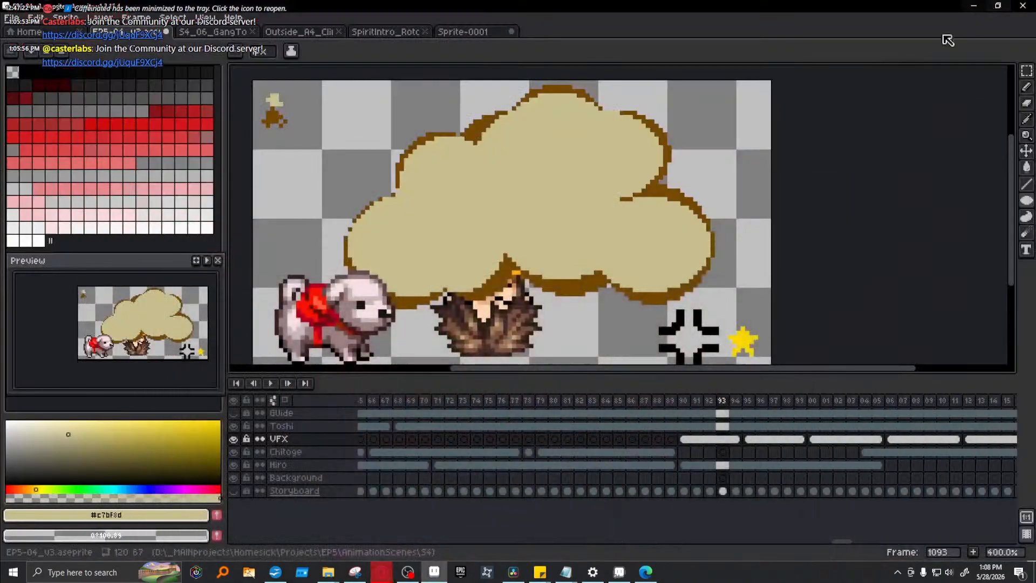
{"action": "left_click", "coordinate": [994, 11]}
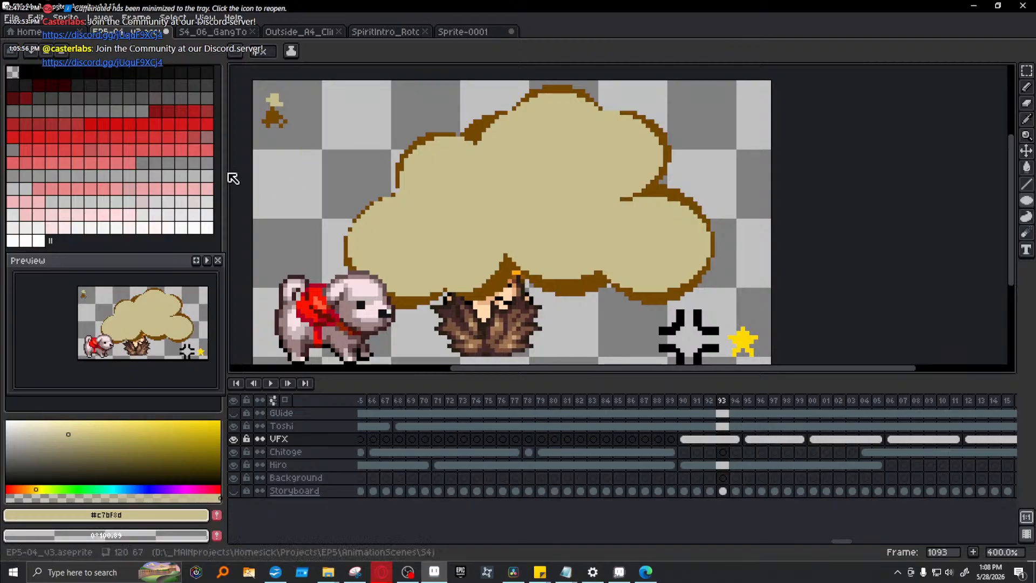
- Sample the brown swatch (#754902) and try shading the cloud's middle with four overlapping filled ellipses
{"action": "key", "text": "i"}
{"action": "left_click", "coordinate": [281, 117]}
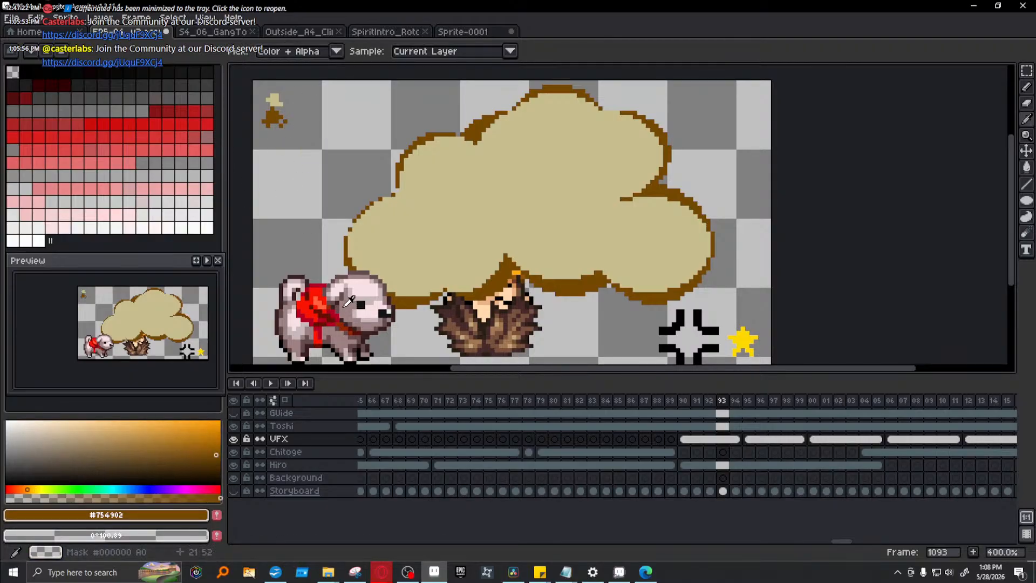
{"action": "key", "text": "b"}
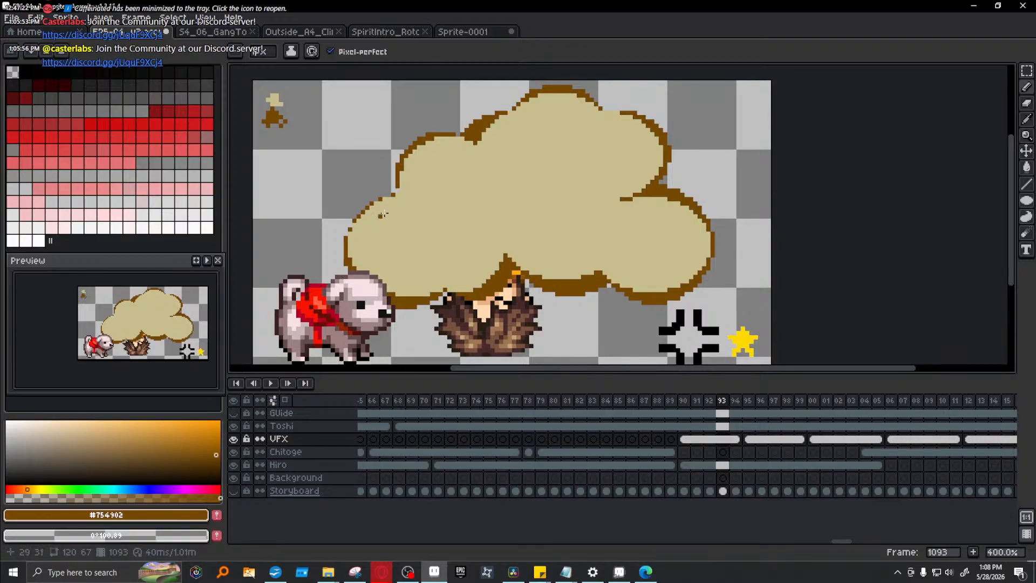
{"action": "key", "text": "u"}
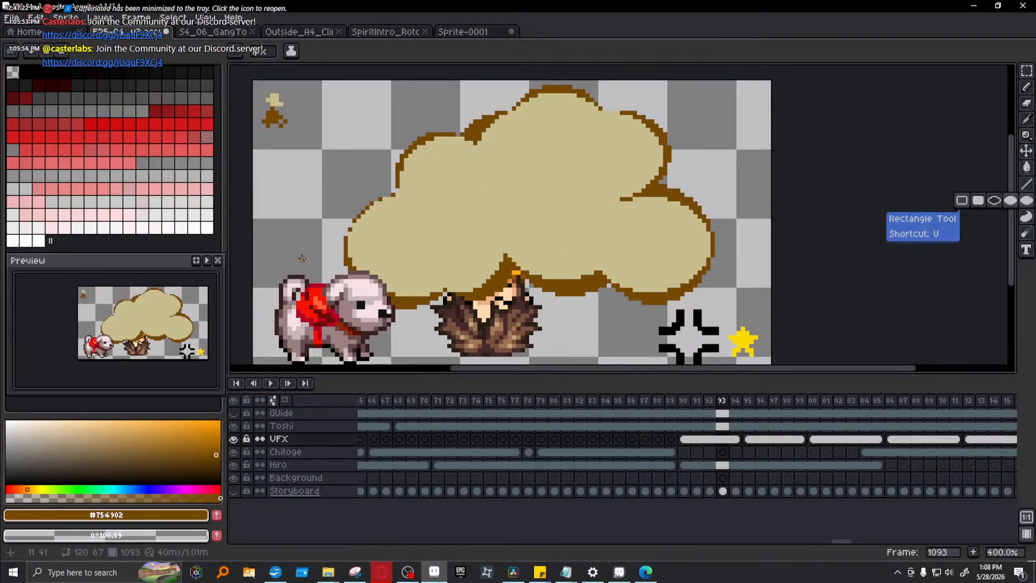
{"action": "key", "text": "u"}
{"action": "left_click_drag", "start_coordinate": [387, 172], "coordinate": [509, 274]}
{"action": "left_click_drag", "start_coordinate": [507, 251], "coordinate": [623, 126]}
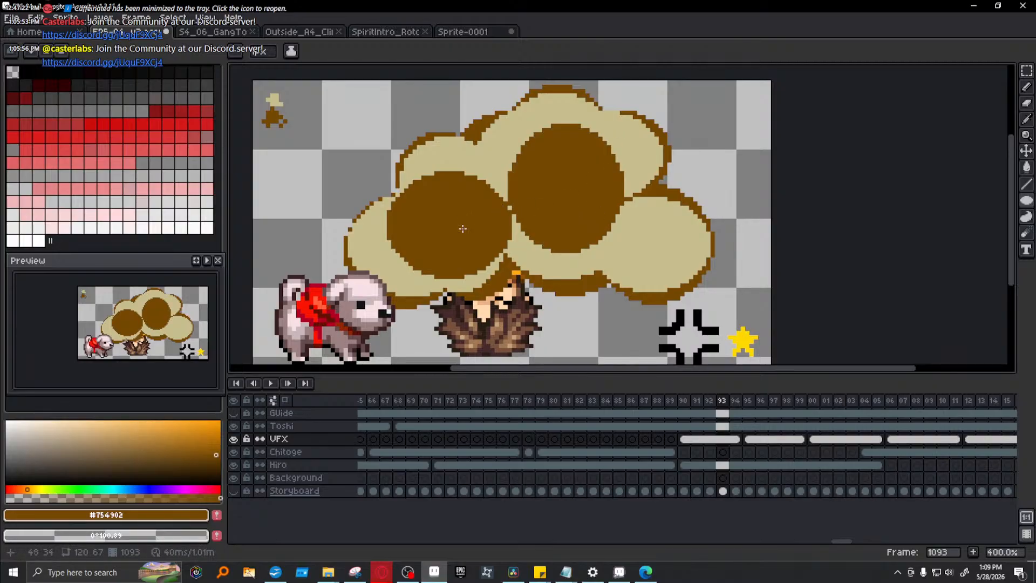
{"action": "left_click_drag", "start_coordinate": [473, 213], "coordinate": [574, 328]}
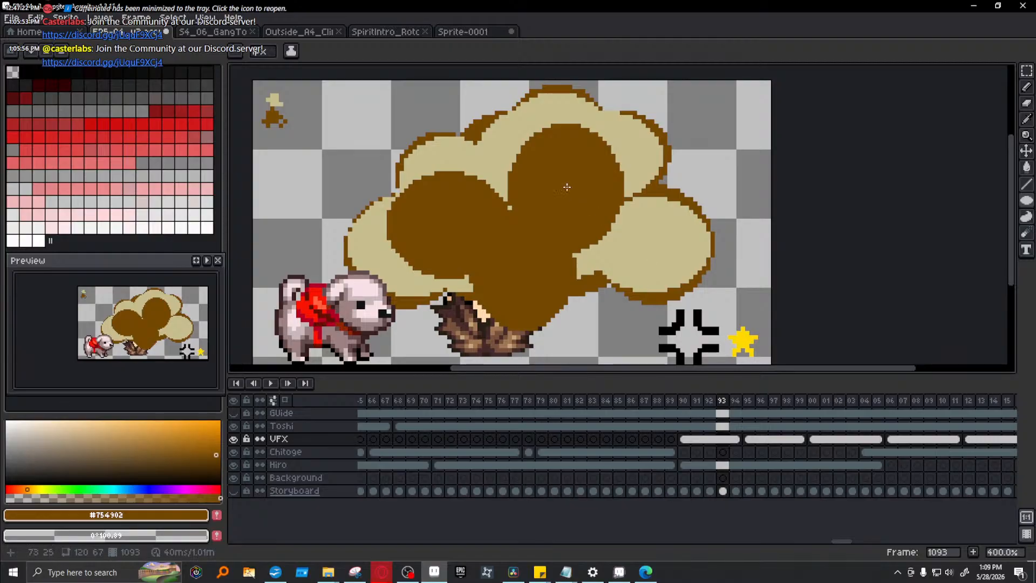
{"action": "left_click_drag", "start_coordinate": [569, 191], "coordinate": [454, 144]}
- Sample the tan swatch (#c7bf8d), then try flipping the VFX artwork vertically and undo the flip
{"action": "key", "text": "i"}
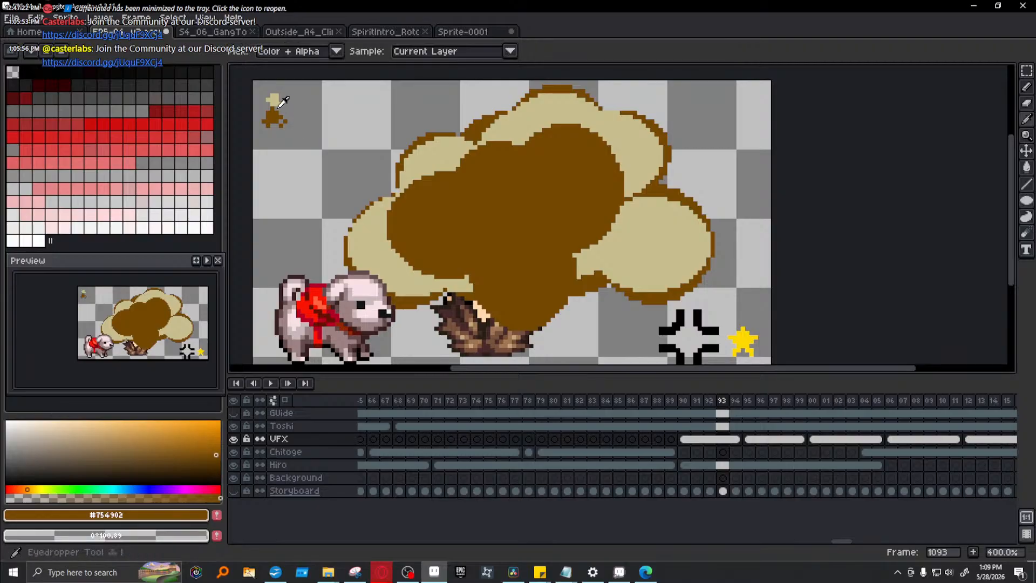
{"action": "left_click", "coordinate": [274, 100]}
{"action": "key", "text": "shift+v"}
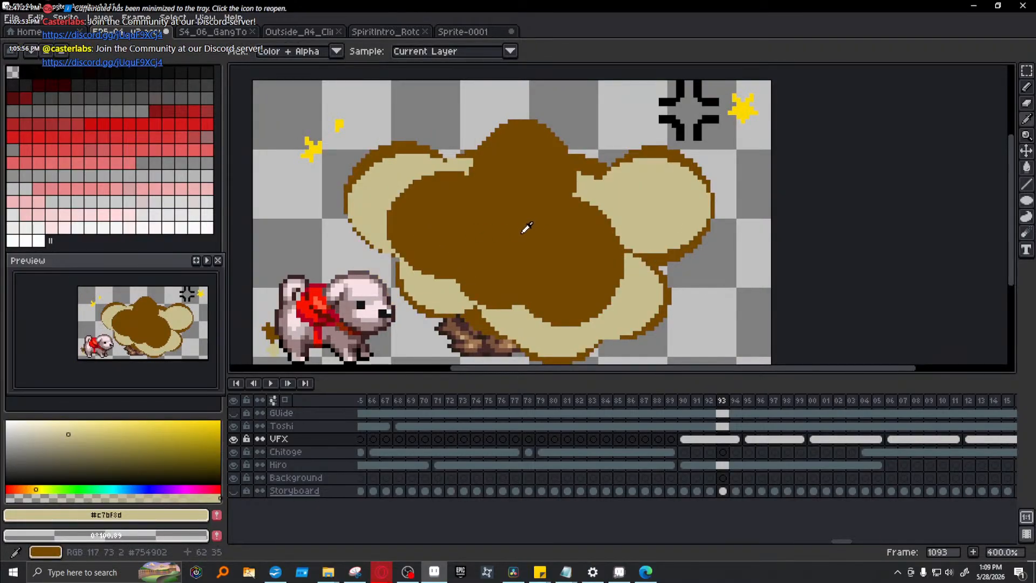
{"action": "left_click", "coordinate": [698, 402]}
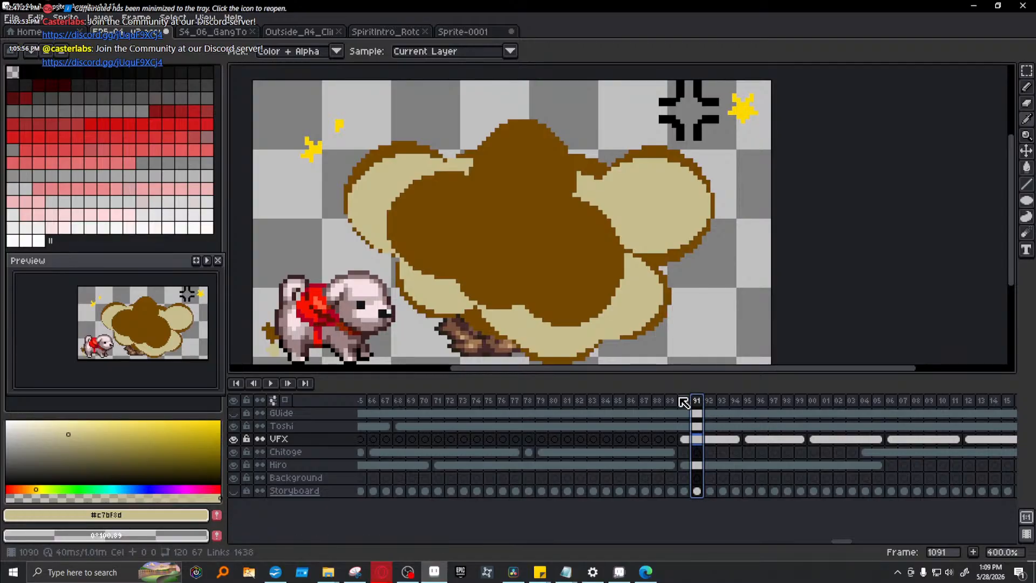
{"action": "key", "text": "ctrl+z"}
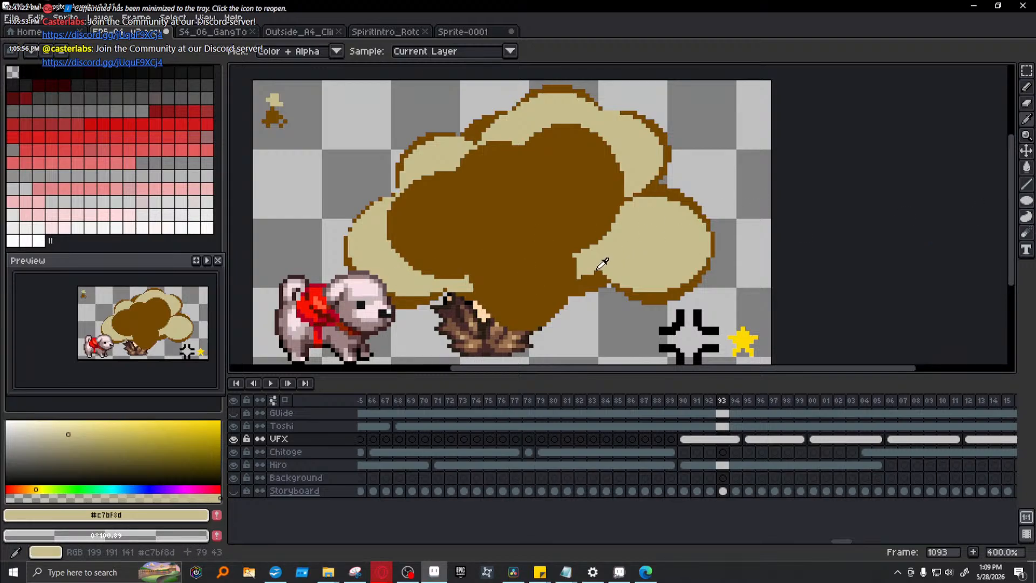
{"action": "key", "text": "shift+v"}
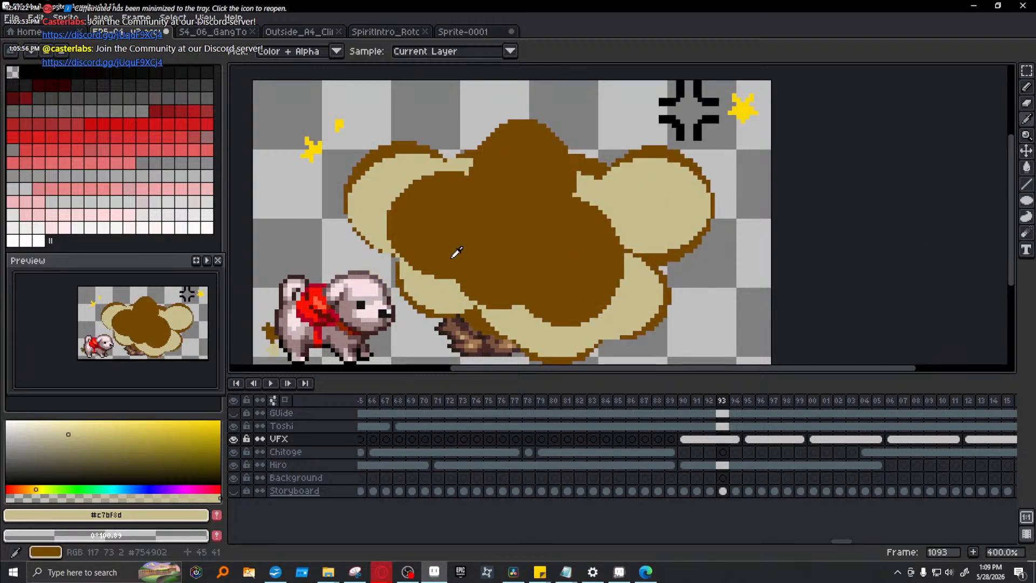
{"action": "key", "text": "shift+v"}
- Try outlining a tan ellipse inside the inner brown area's left lobe and filling it with the Paint Bucket
{"action": "mouse_move", "coordinate": [1027, 202]}
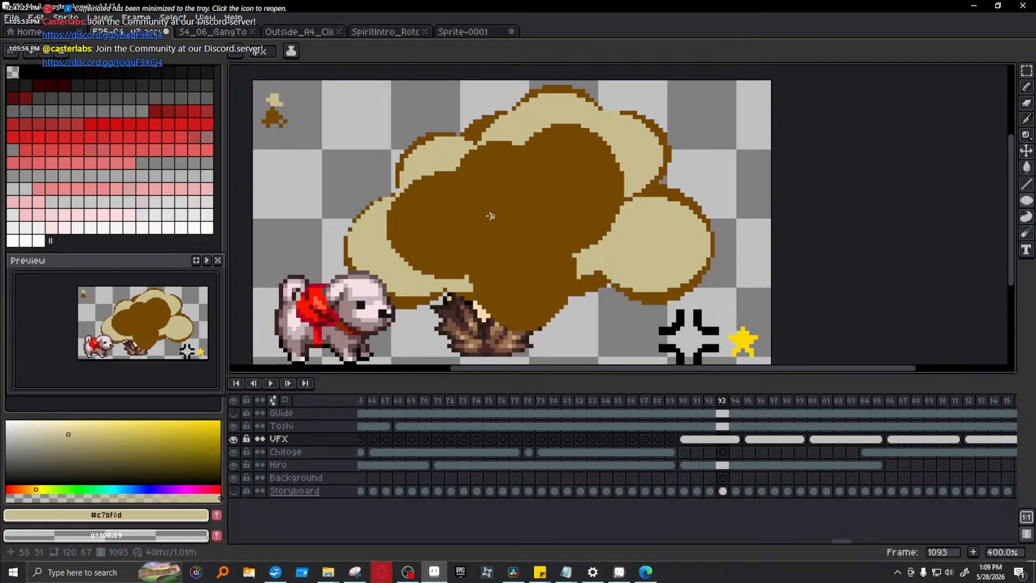
{"action": "key", "text": "shift+u"}
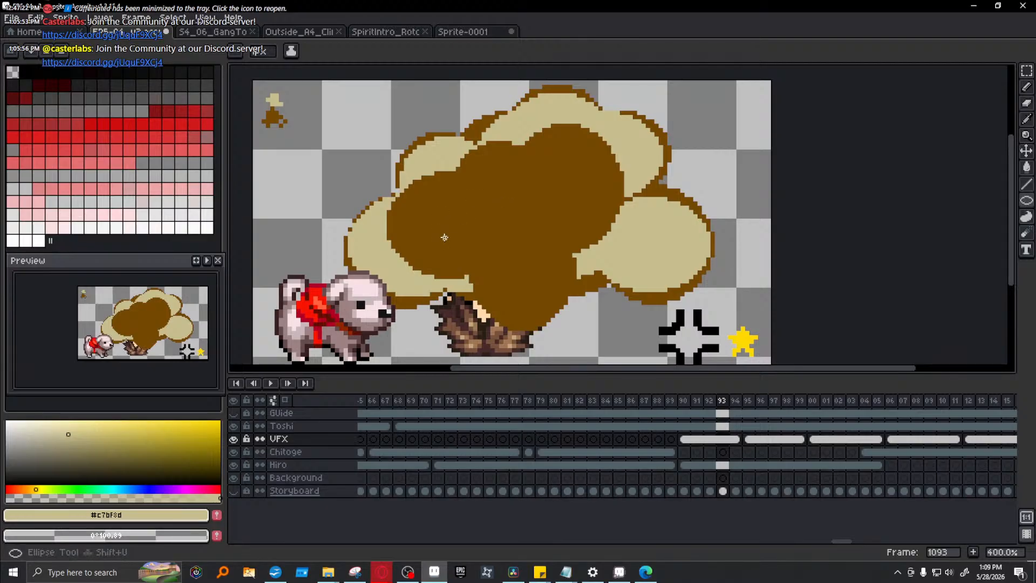
{"action": "left_click_drag", "start_coordinate": [487, 169], "coordinate": [398, 276]}
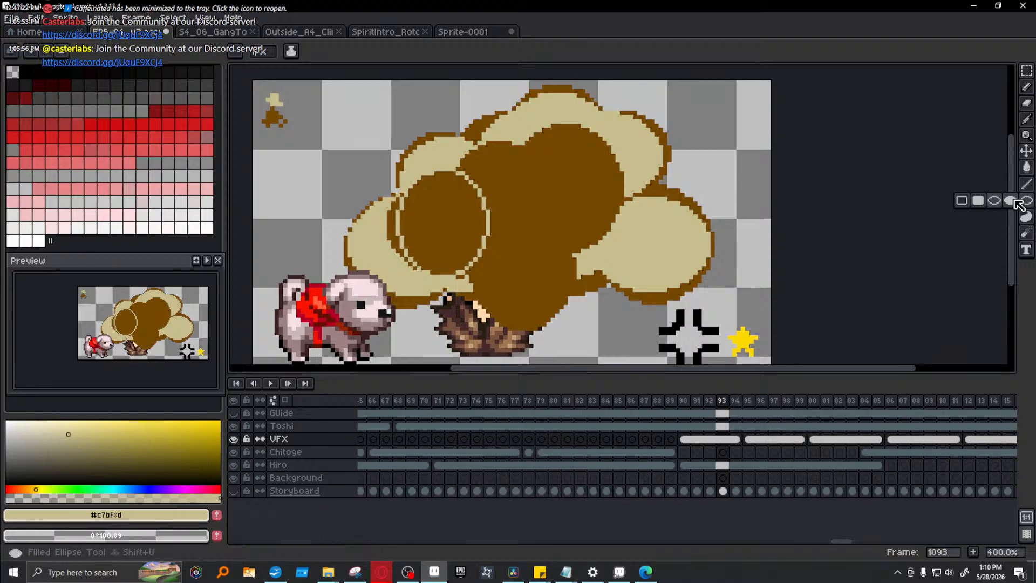
{"action": "key", "text": "g"}
{"action": "left_click", "coordinate": [440, 227]}
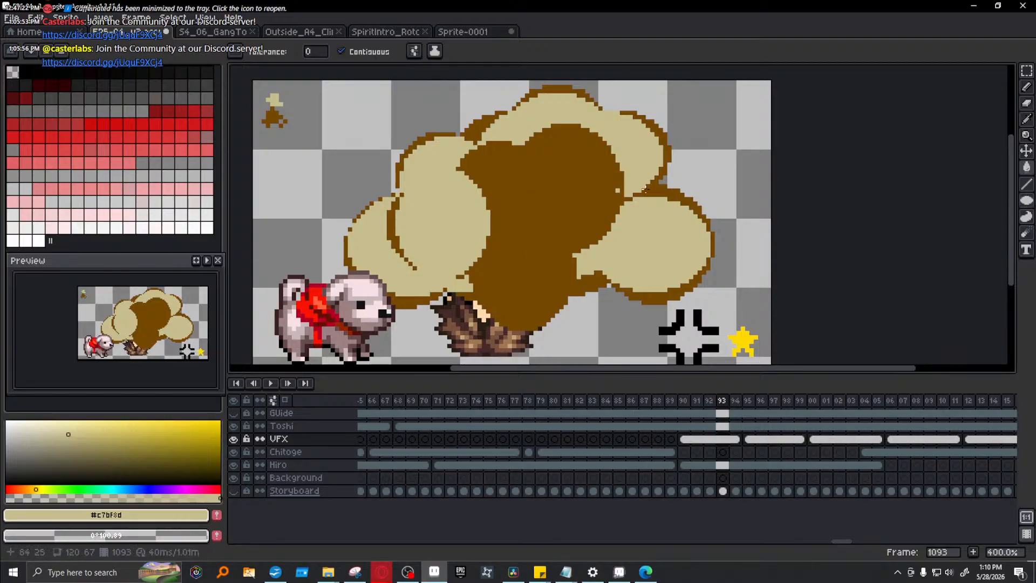
- Try covering the remaining inner brown area with overlapping tan filled ellipses, leaving brown crescents as lobe outlines
{"action": "left_click", "coordinate": [1029, 205]}
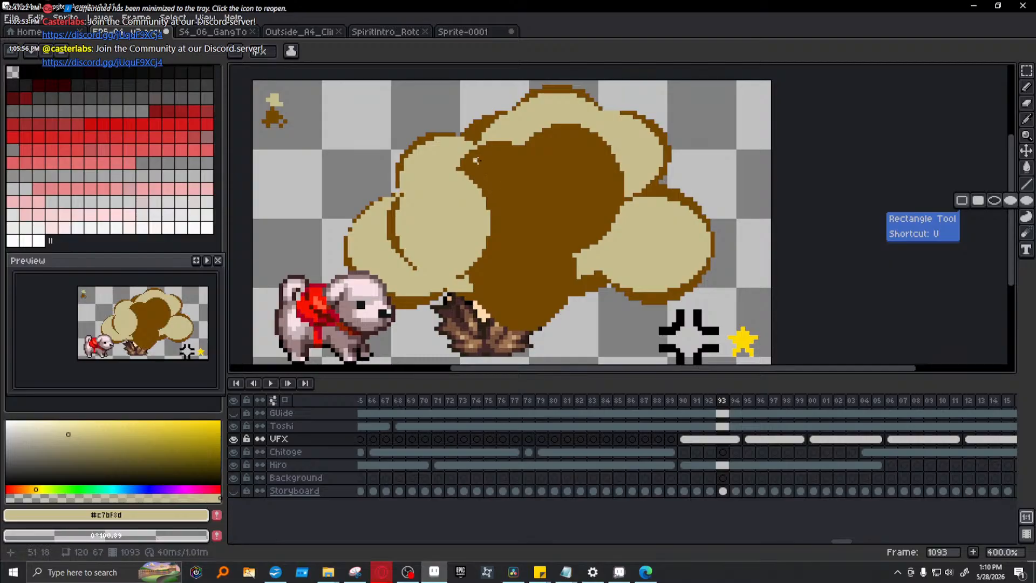
{"action": "left_click_drag", "start_coordinate": [482, 223], "coordinate": [572, 312]}
{"action": "left_click_drag", "start_coordinate": [513, 227], "coordinate": [618, 130]}
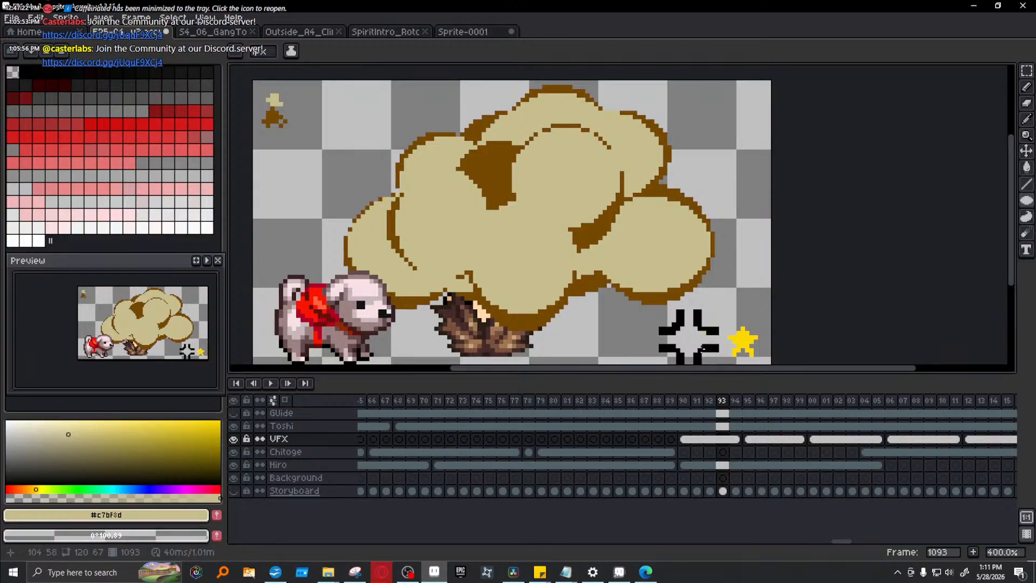
{"action": "left_click_drag", "start_coordinate": [513, 212], "coordinate": [481, 176]}
- Undo the inner brown and tan ellipses back to the plain tan cloud with its brown rim
{"action": "key", "text": "ctrl+z"}
{"action": "key", "text": "ctrl+z"}
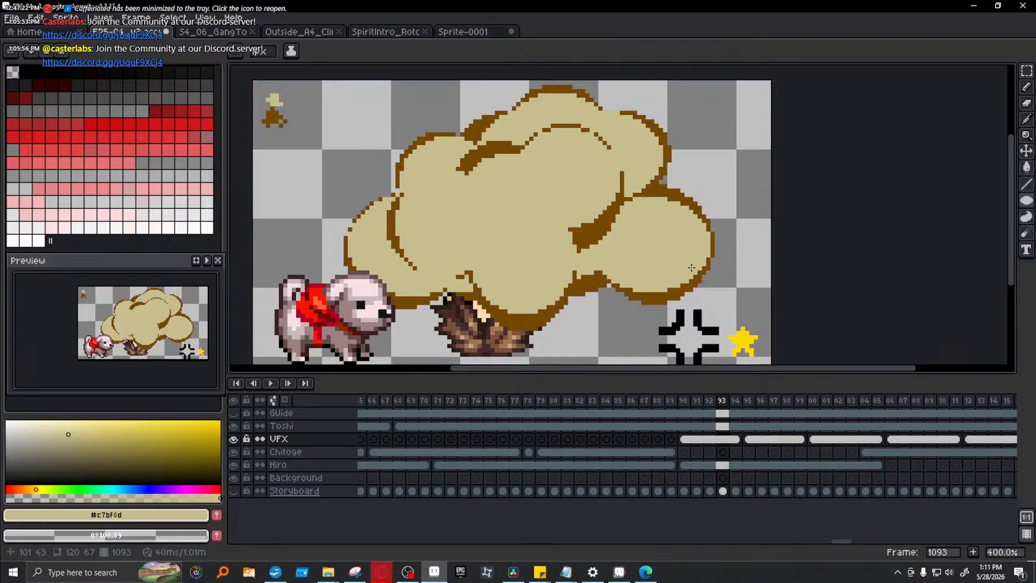
{"action": "key", "text": "ctrl+z"}
{"action": "key", "text": "ctrl+z"}
{"action": "key", "text": "ctrl+z"}
{"action": "key", "text": "ctrl+z"}
{"action": "key", "text": "ctrl+z"}
{"action": "key", "text": "ctrl+z"}
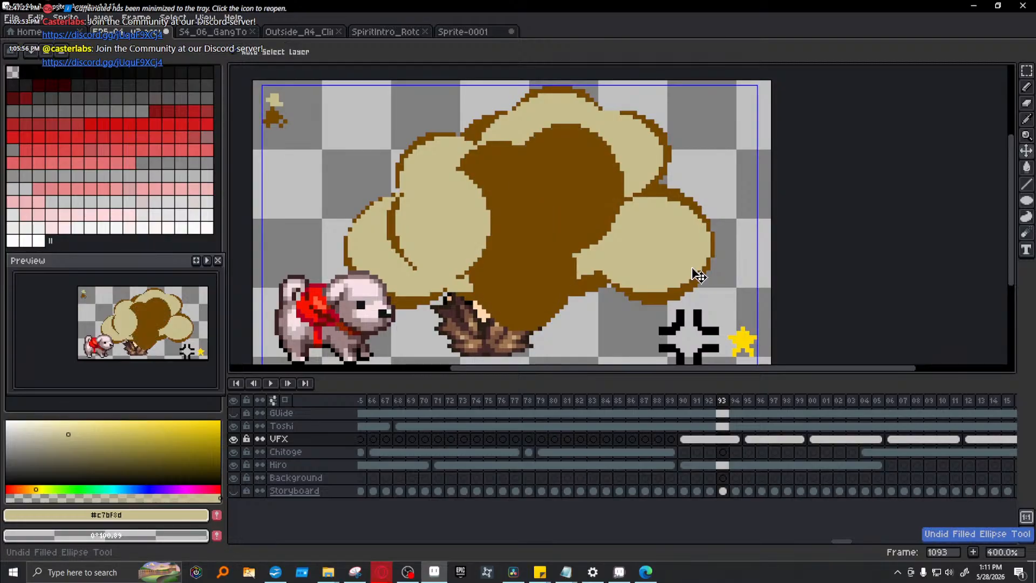
{"action": "key", "text": "ctrl+z"}
{"action": "key", "text": "ctrl+z"}
{"action": "key", "text": "ctrl+z"}
{"action": "key", "text": "ctrl+z"}
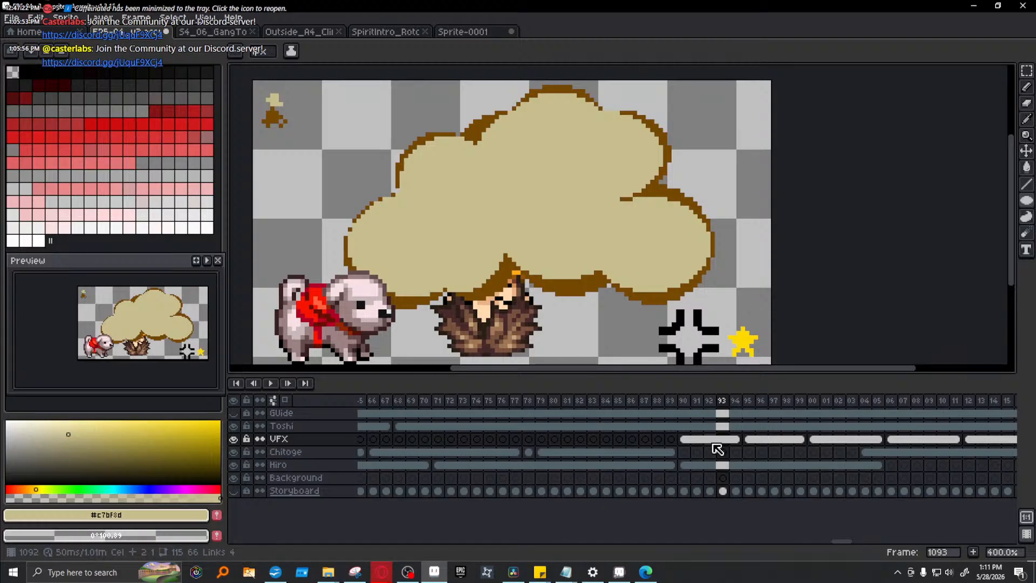
- Select the VFX layer's cel at frame 1090
{"action": "left_click", "coordinate": [683, 440]}
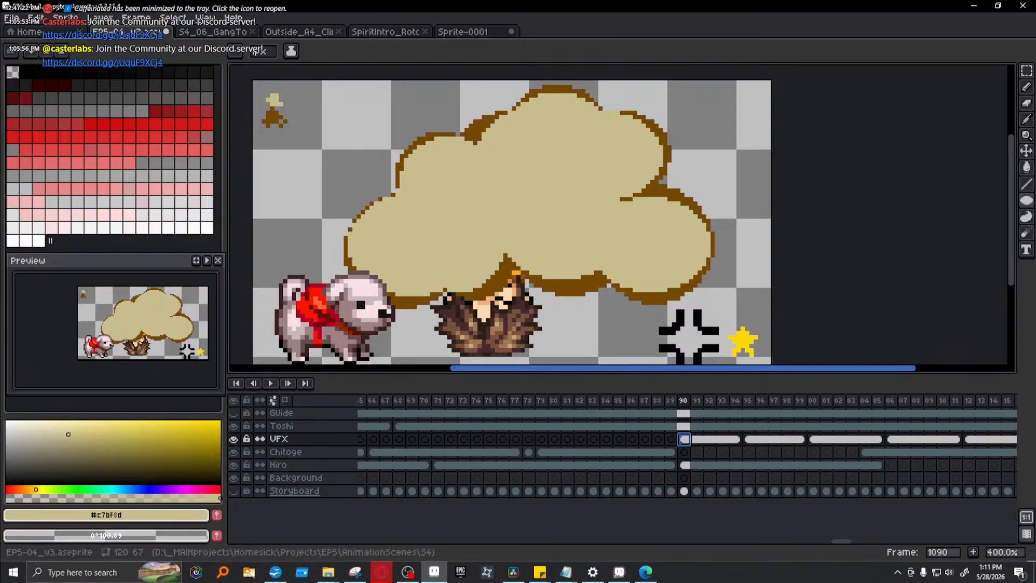
- Select the cloud with a 102 × 60 px rectangle, try scaling it down from its lower-right corner, and clear the selection
{"action": "left_click", "coordinate": [1026, 71]}
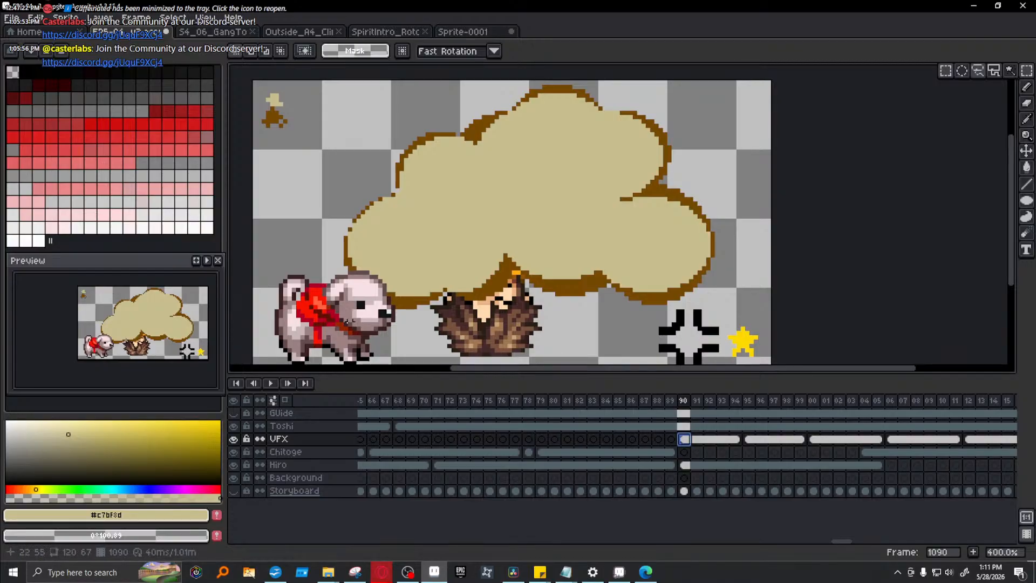
{"action": "left_click_drag", "start_coordinate": [318, 338], "coordinate": [758, 79]}
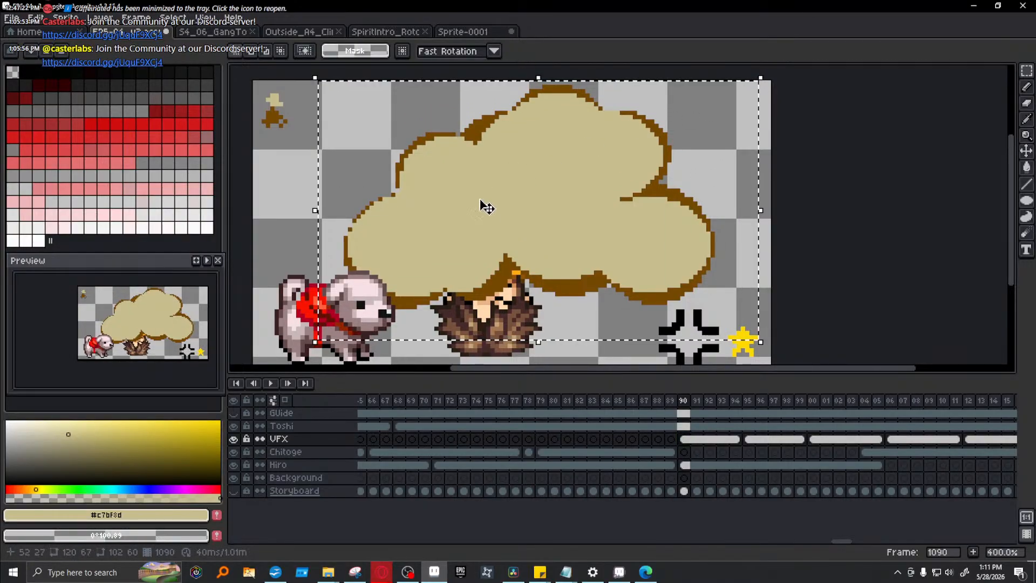
{"action": "left_click_drag", "start_coordinate": [760, 341], "coordinate": [704, 307]}
{"action": "key", "text": "ctrl+z"}
{"action": "left_click", "coordinate": [890, 294]}
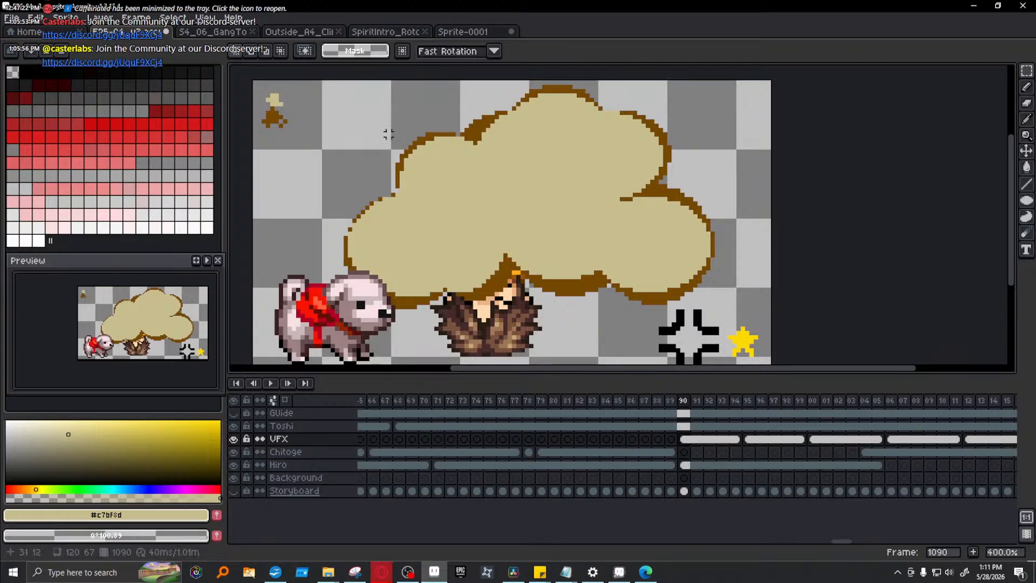
{"action": "mouse_move", "coordinate": [1030, 75]}
{"action": "left_click", "coordinate": [964, 73]}
{"action": "left_click", "coordinate": [994, 71]}
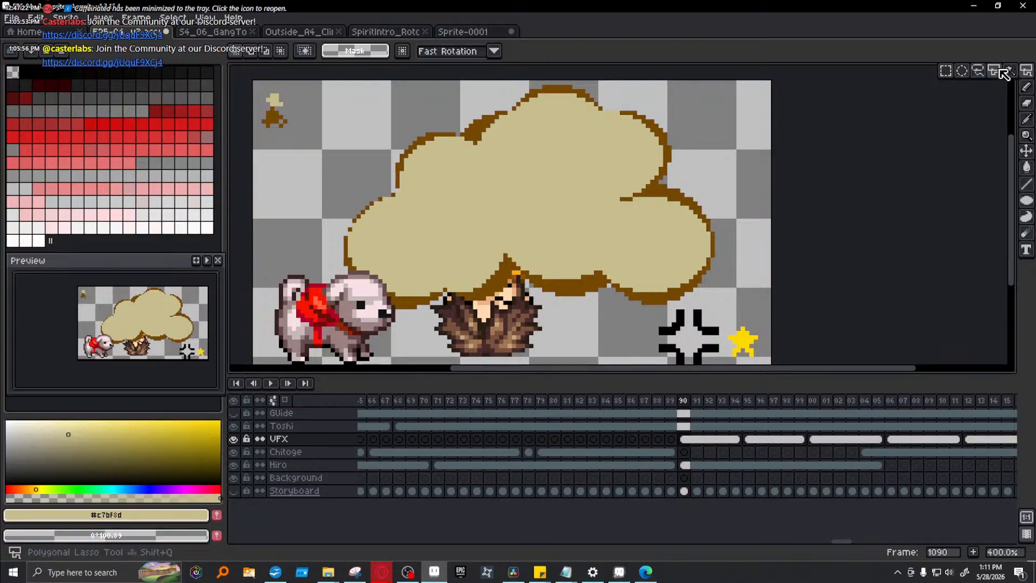
{"action": "left_click", "coordinate": [474, 75]}
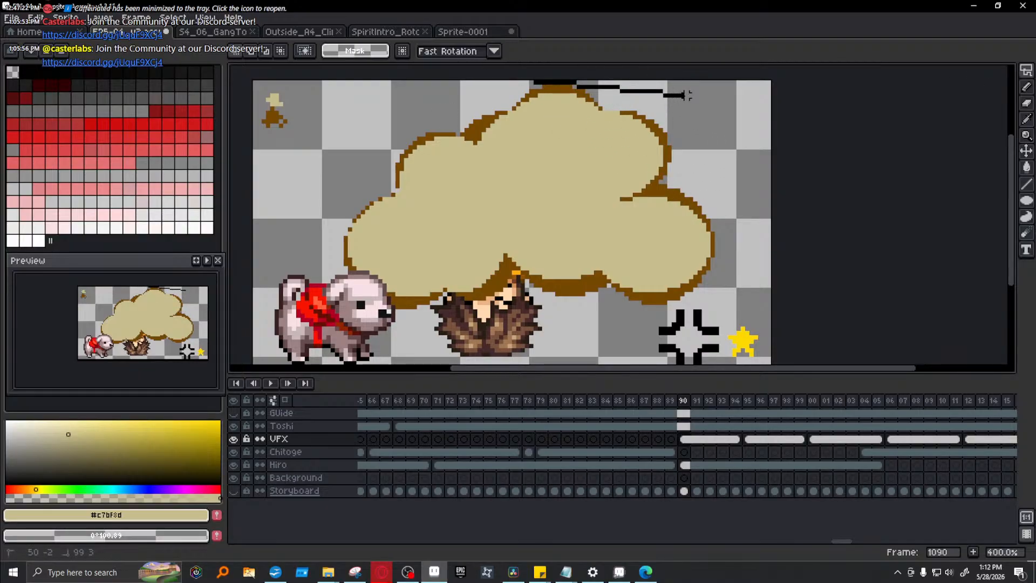
{"action": "double_click", "coordinate": [686, 91]}
{"action": "key", "text": "ctrl+d"}
- Select the cloud and the two colour swatches with a freehand Lasso about 113 × 56 px, excluding the anger mark and star
{"action": "left_click", "coordinate": [1027, 73]}
{"action": "left_click", "coordinate": [983, 70]}
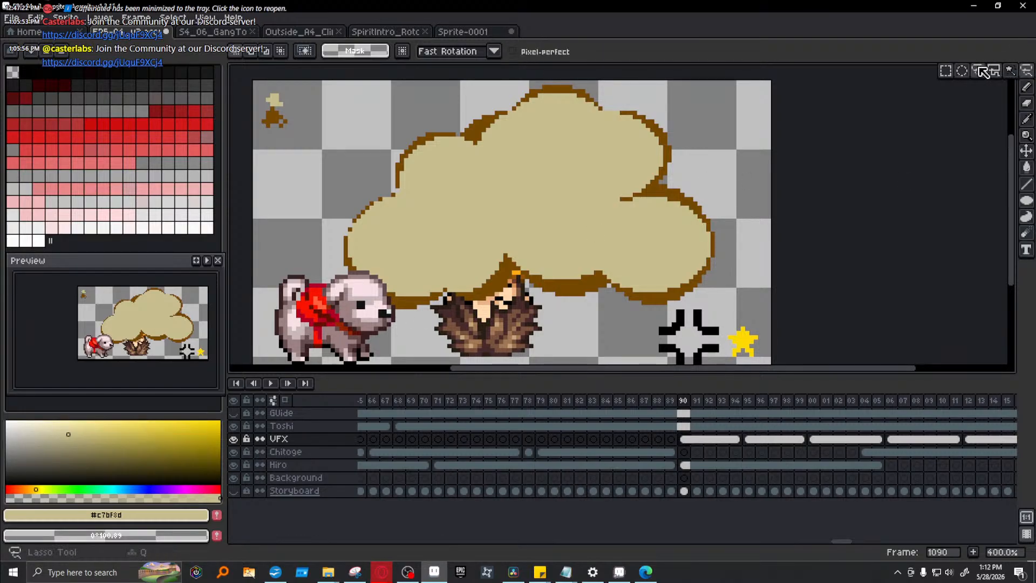
{"action": "left_click", "coordinate": [989, 71]}
{"action": "mouse_move", "coordinate": [721, 139]}
{"action": "left_mouse_down"}
{"action": "mouse_move", "coordinate": [672, 102]}
{"action": "mouse_move", "coordinate": [548, 68]}
{"action": "mouse_move", "coordinate": [285, 76]}
{"action": "mouse_move", "coordinate": [246, 101]}
{"action": "mouse_move", "coordinate": [297, 277]}
{"action": "mouse_move", "coordinate": [444, 324]}
{"action": "mouse_move", "coordinate": [620, 323]}
{"action": "mouse_move", "coordinate": [716, 296]}
{"action": "mouse_move", "coordinate": [739, 209]}
{"action": "mouse_move", "coordinate": [728, 162]}
{"action": "left_mouse_up"}
{"action": "mouse_move", "coordinate": [748, 327]}
{"action": "left_mouse_down"}
{"action": "mouse_move", "coordinate": [600, 237]}
{"action": "mouse_move", "coordinate": [763, 353]}
{"action": "mouse_move", "coordinate": [740, 339]}
{"action": "left_mouse_up"}
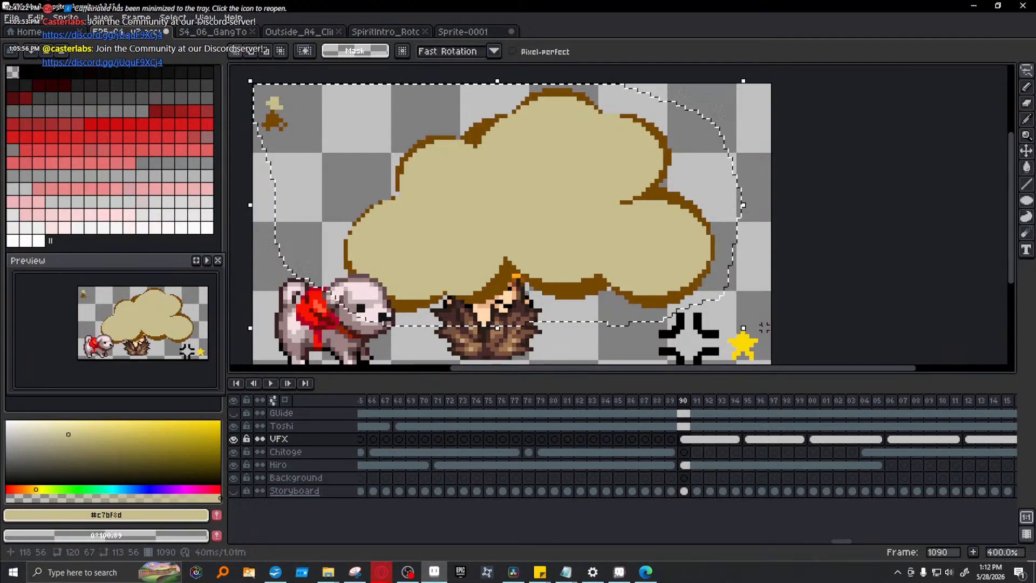
- Clear the selection and review the fight-cloud animation between frames 1090 and 1114, including playback from frame 1090
{"action": "key", "text": "ctrl+d"}
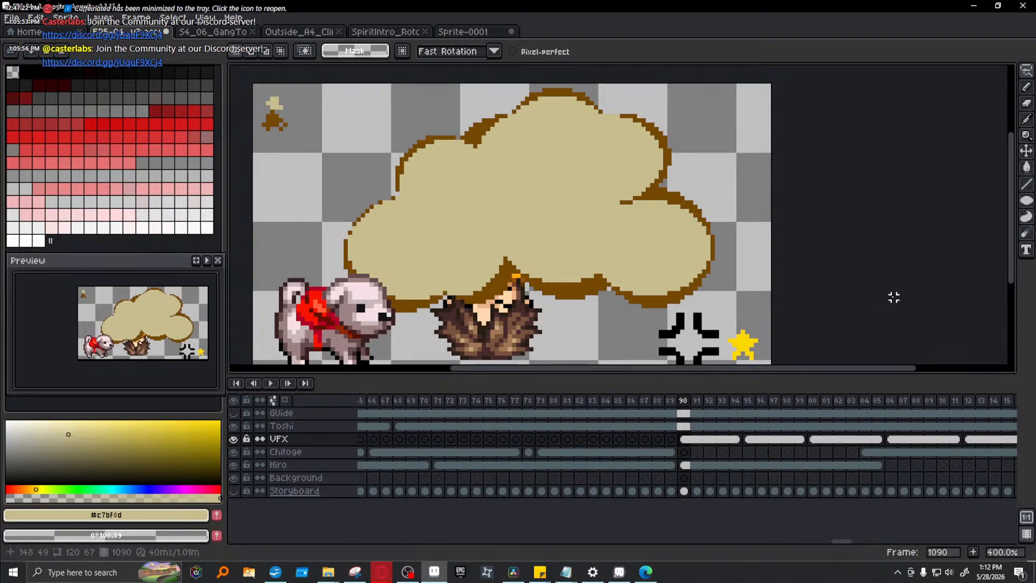
{"action": "left_click", "coordinate": [737, 451]}
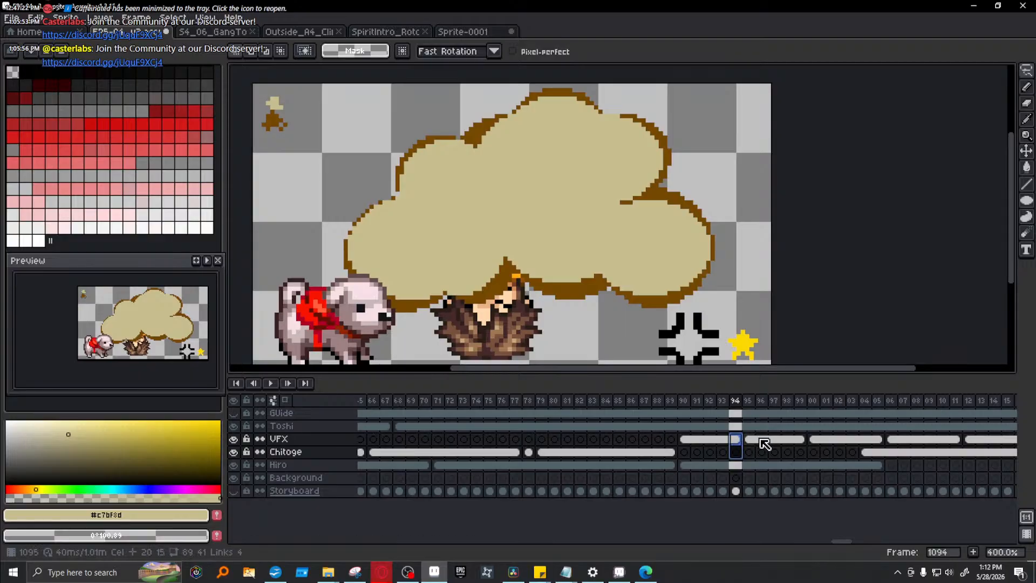
{"action": "left_click", "coordinate": [789, 440]}
{"action": "left_click", "coordinate": [825, 440]}
{"action": "left_click", "coordinate": [722, 440]}
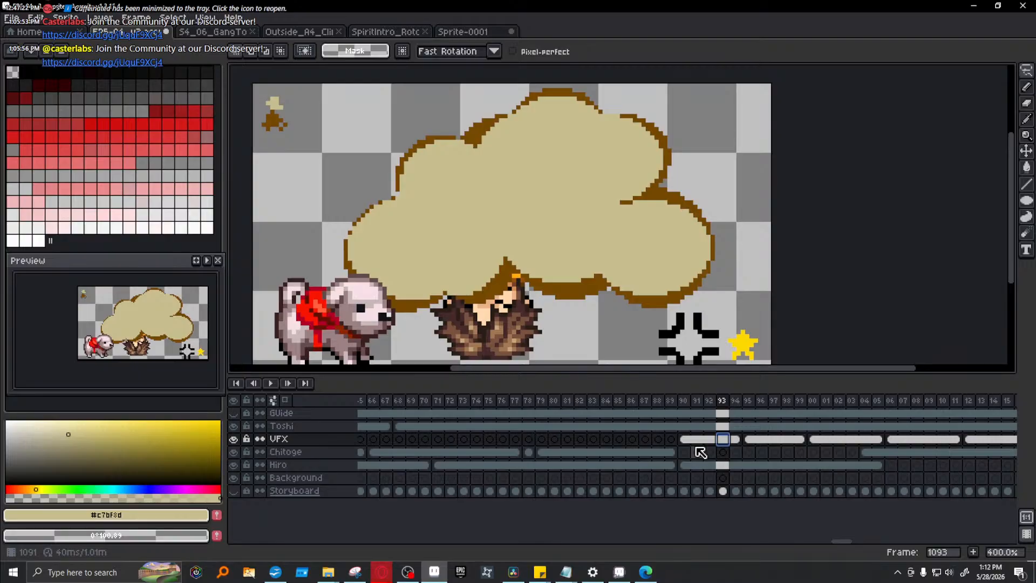
{"action": "left_click", "coordinate": [683, 402]}
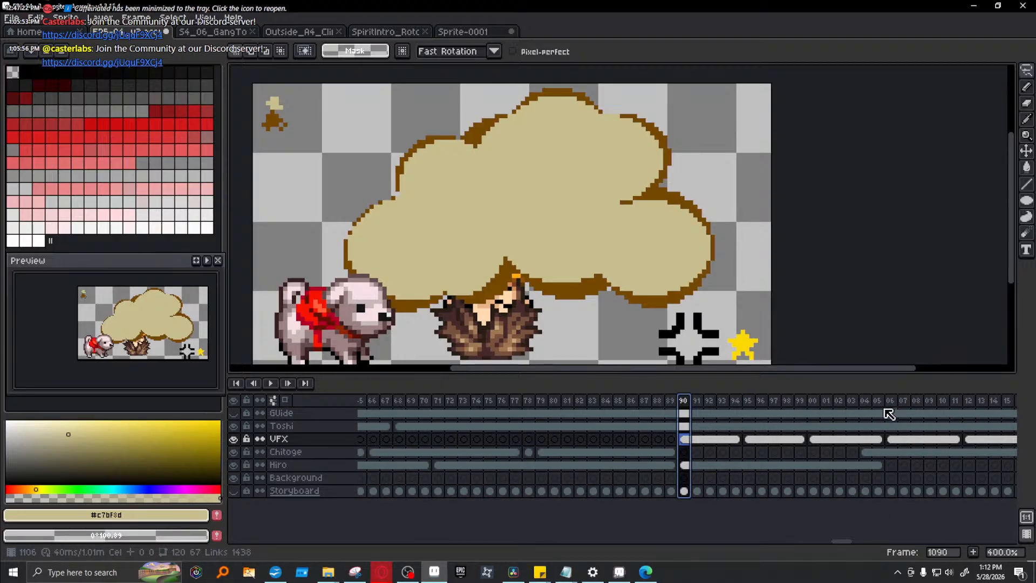
{"action": "left_click", "coordinate": [869, 402]}
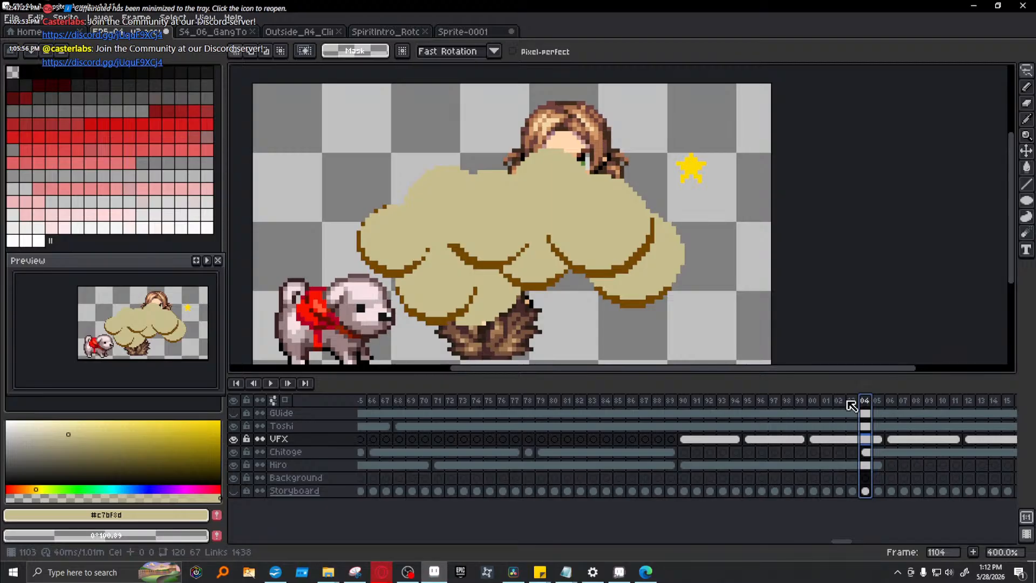
{"action": "left_click", "coordinate": [684, 402]}
{"action": "right_click", "coordinate": [270, 384]}
{"action": "left_click", "coordinate": [268, 384]}
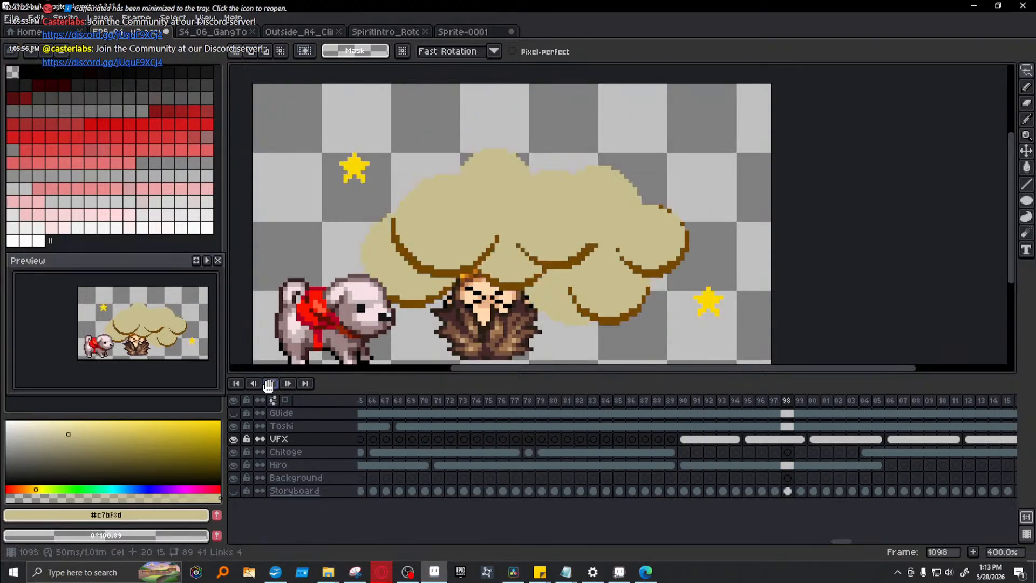
{"action": "left_click", "coordinate": [683, 401]}
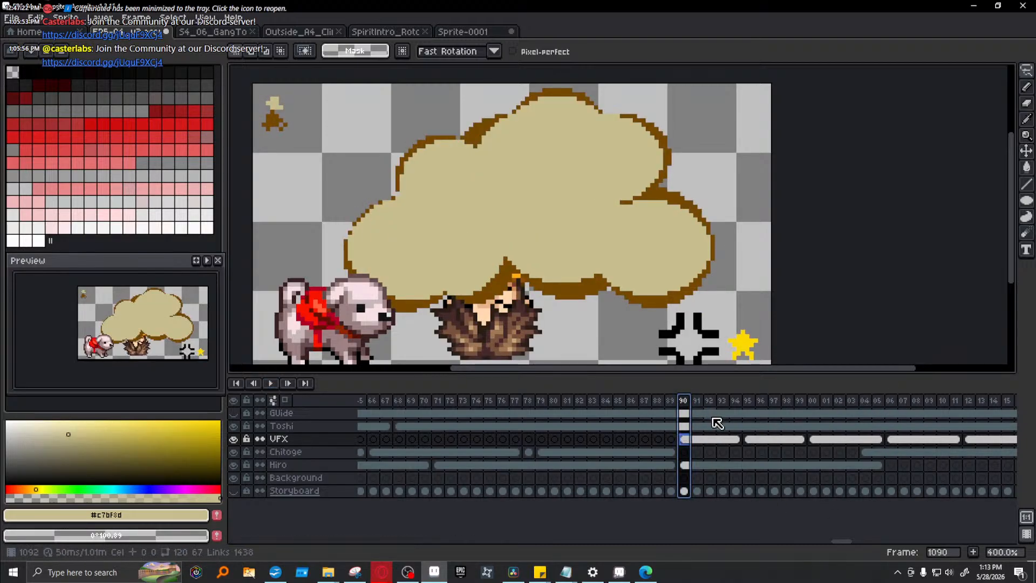
{"action": "left_click", "coordinate": [992, 409]}
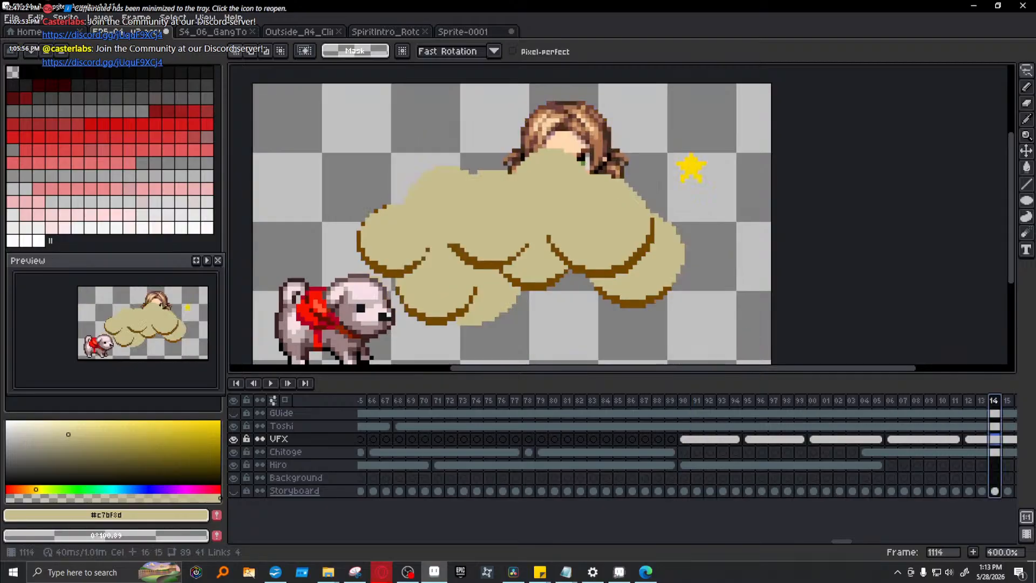
{"action": "left_click", "coordinate": [690, 404]}
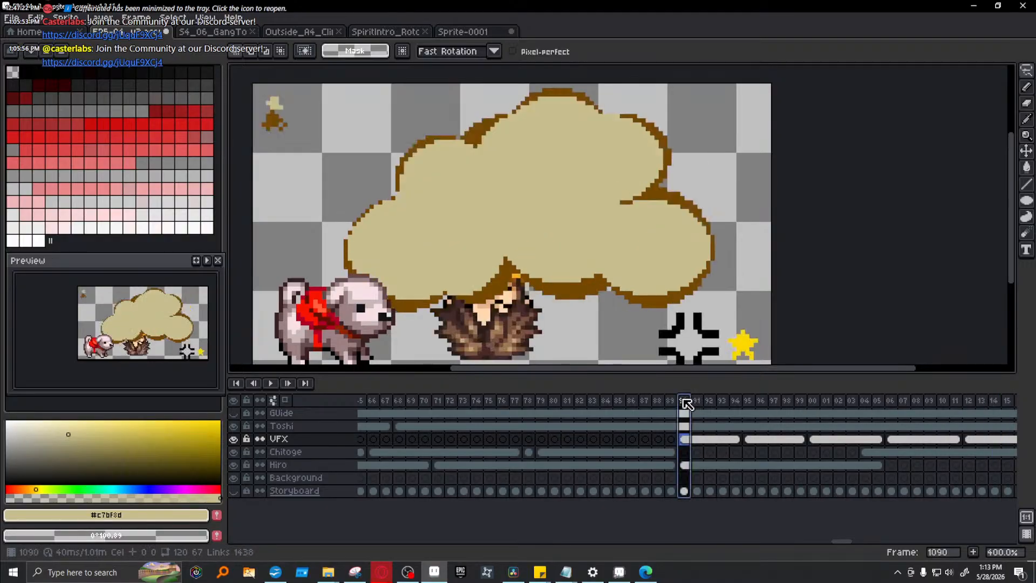
- Replace the VFX layer's old cloud cels up to frame 1114 with linked duplicates of the new cloud
{"action": "left_click", "coordinate": [735, 439]}
{"action": "key", "text": "alt+n"}
{"action": "key", "text": "alt+n"}
{"action": "key", "text": "alt+n"}
{"action": "key", "text": "alt+n"}
{"action": "key", "text": "alt+n"}
{"action": "key", "text": "alt+n"}
{"action": "key", "text": "alt+n"}
{"action": "key", "text": "alt+n"}
{"action": "key", "text": "alt+n"}
{"action": "key", "text": "alt+n"}
{"action": "key", "text": "alt+n"}
{"action": "key", "text": "alt+n"}
{"action": "key", "text": "alt+n"}
{"action": "key", "text": "alt+n"}
{"action": "key", "text": "alt+n"}
{"action": "key", "text": "alt+n"}
{"action": "key", "text": "alt+n"}
{"action": "key", "text": "alt+n"}
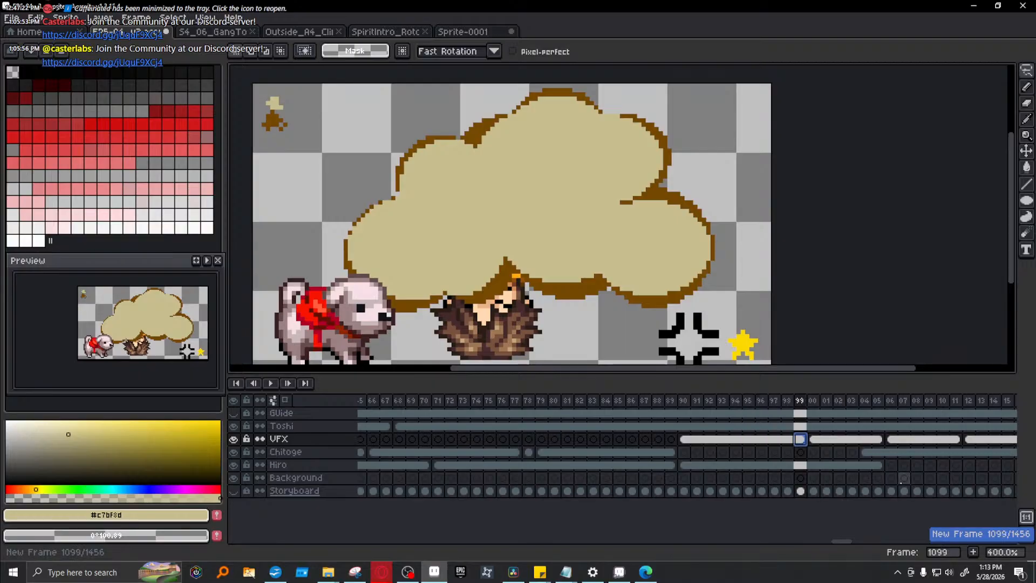
{"action": "key", "text": "alt+n"}
{"action": "key", "text": "alt+n"}
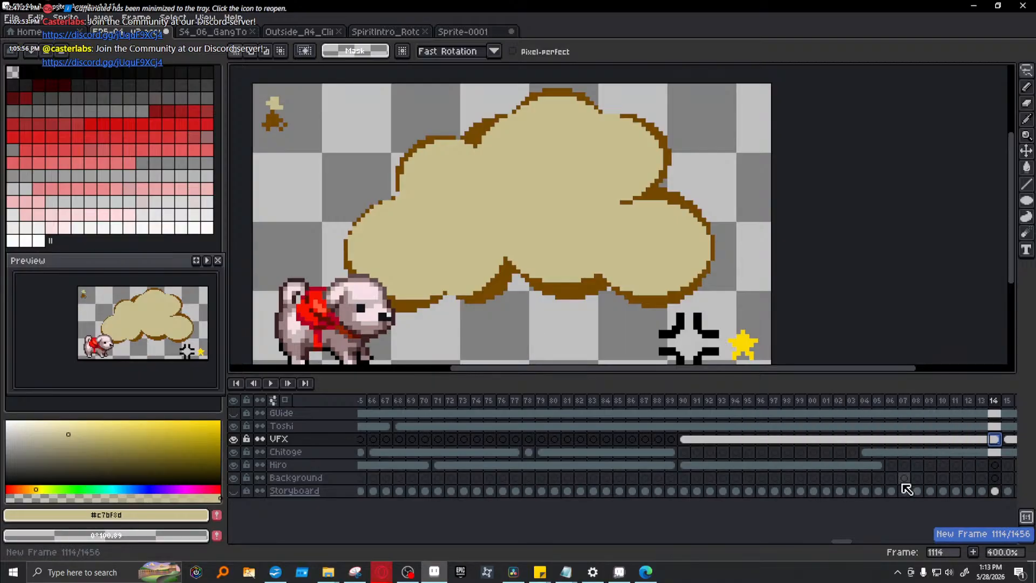
- Cut the anger mark and star from the VFX cel at frame 1090 with a 32 × 14 px selection and paste them onto the Chitoge layer
{"action": "left_click", "coordinate": [686, 400]}
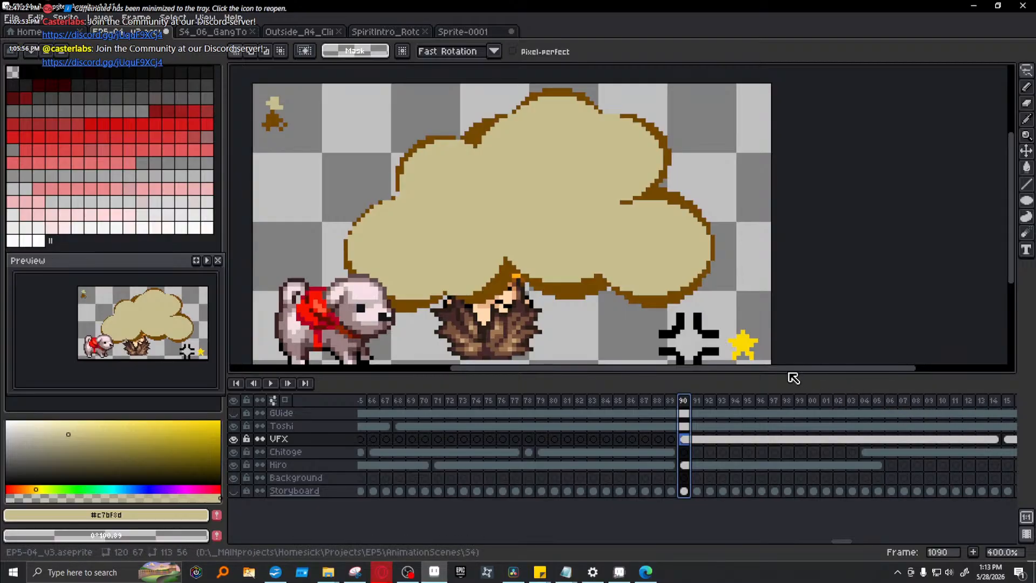
{"action": "scroll", "coordinate": [693, 256], "scroll_direction": "down", "scroll_amount": 1}
{"action": "left_click_drag", "start_coordinate": [544, 225], "coordinate": [513, 169]}
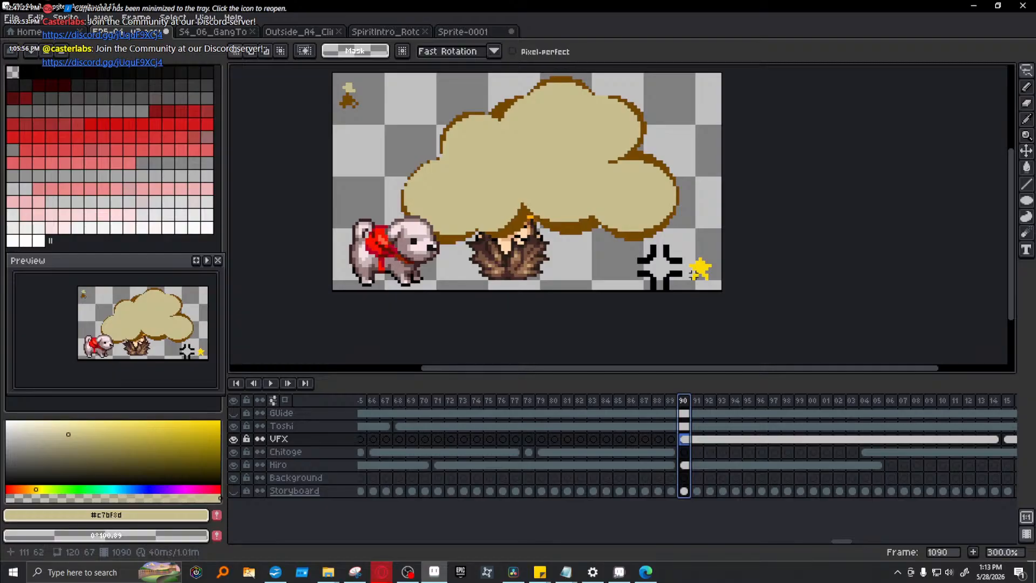
{"action": "left_click", "coordinate": [1028, 74]}
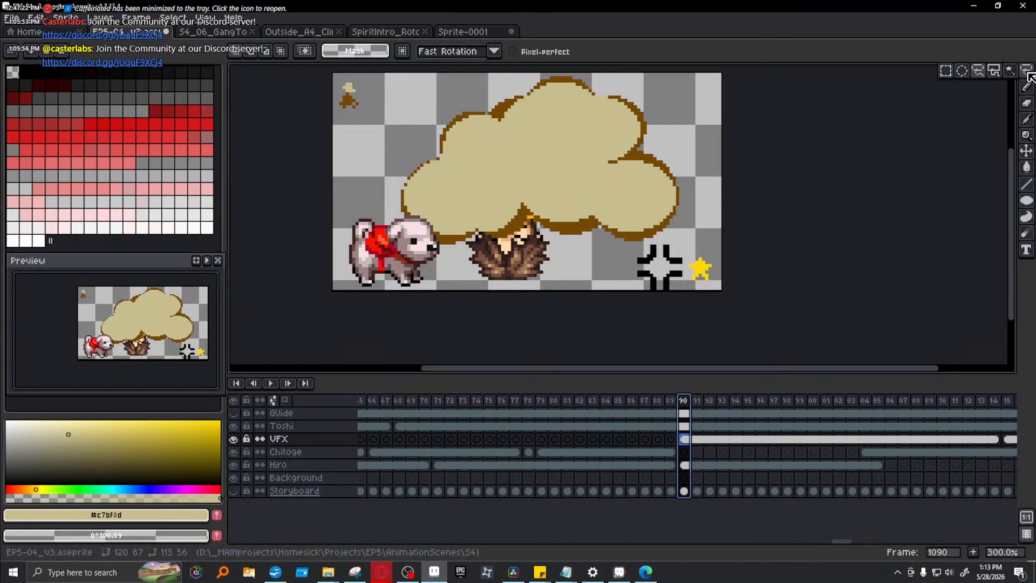
{"action": "left_click", "coordinate": [947, 75]}
{"action": "left_click_drag", "start_coordinate": [621, 327], "coordinate": [763, 245]}
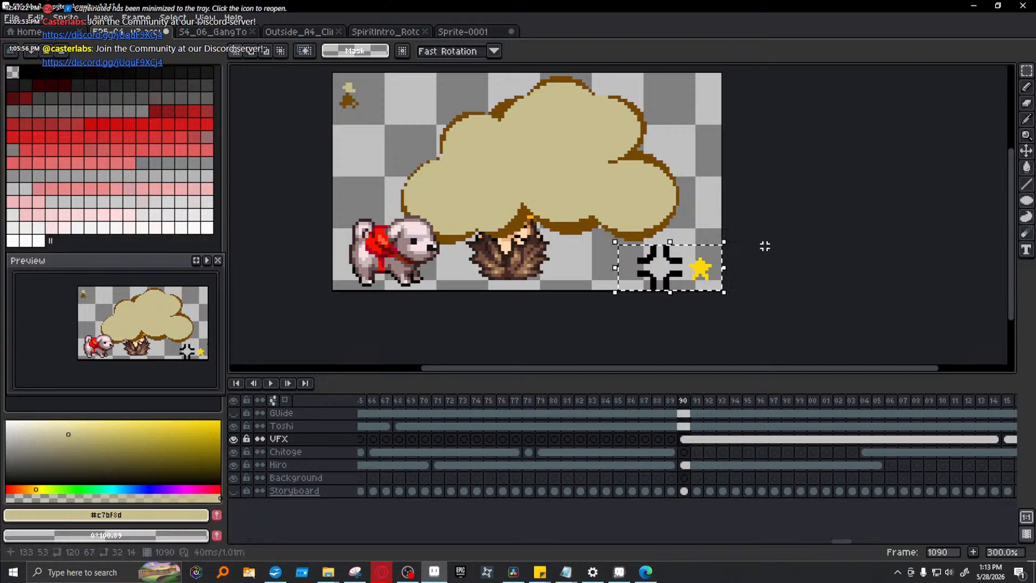
{"action": "key", "text": "ctrl+x"}
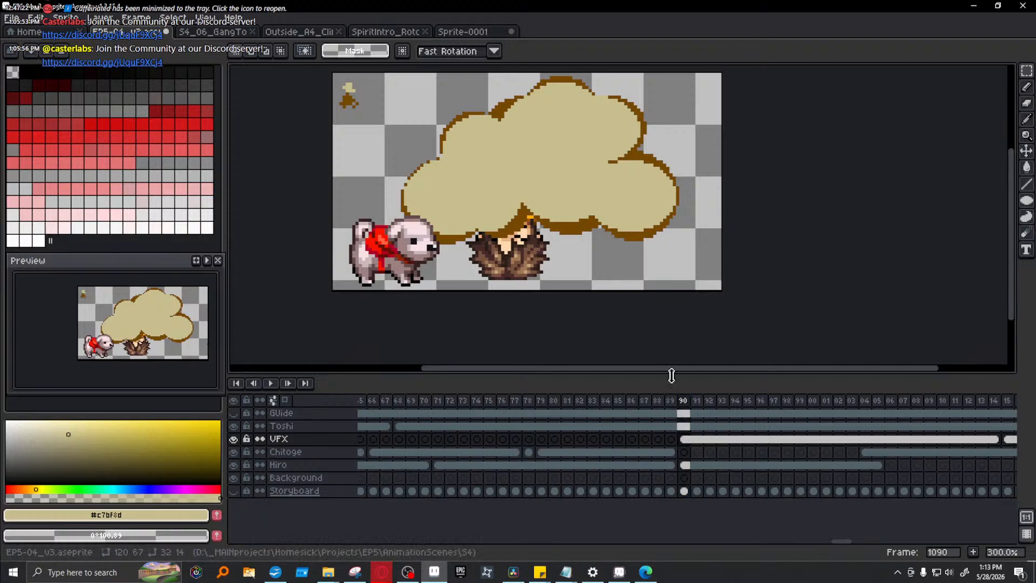
{"action": "left_click", "coordinate": [684, 452]}
{"action": "key", "text": "ctrl+v"}
{"action": "key", "text": "Return"}
{"action": "left_click", "coordinate": [685, 438]}
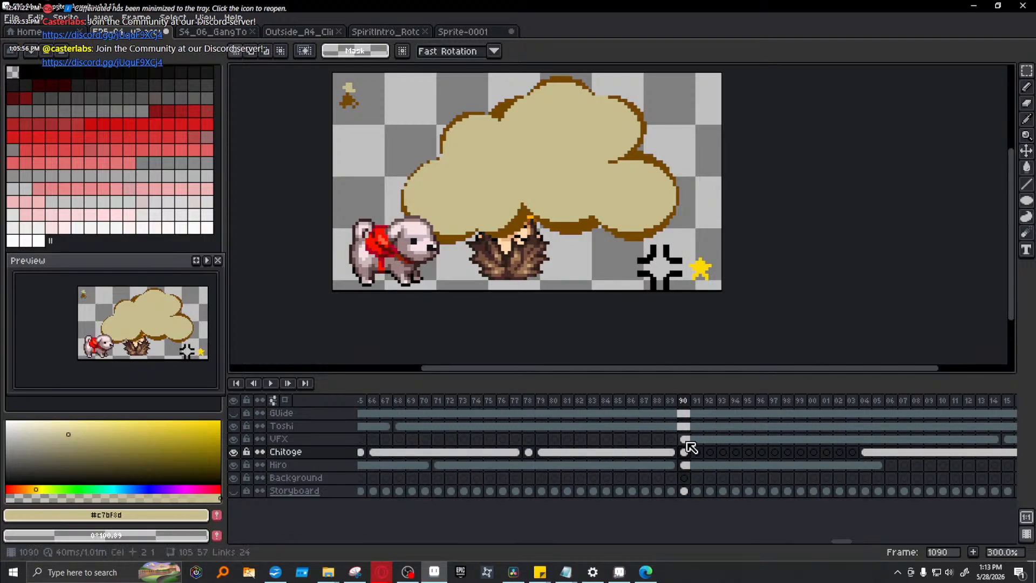
{"action": "left_click_drag", "start_coordinate": [444, 158], "coordinate": [416, 199]}
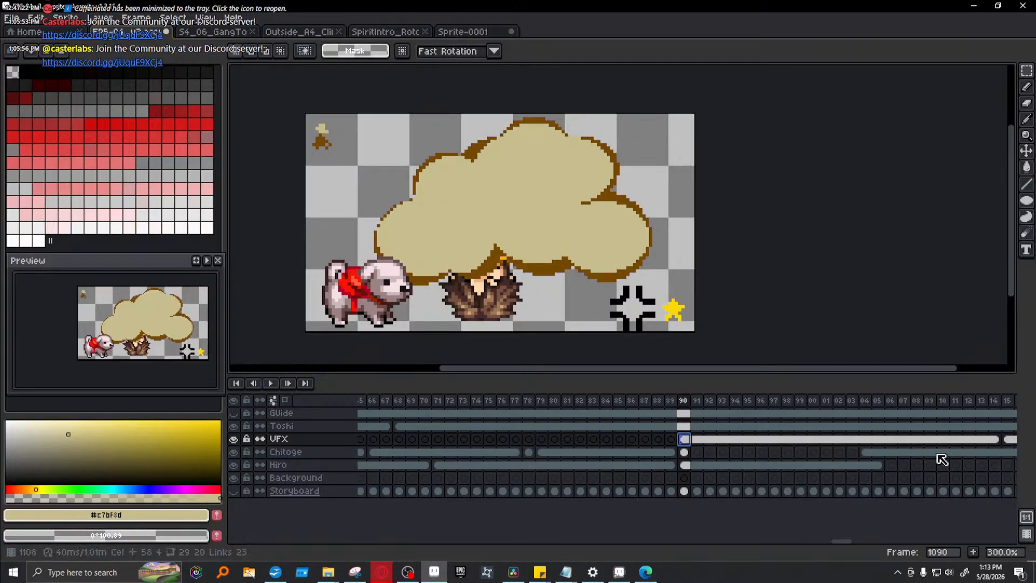
- Unlink the VFX layer's cel at frame 1114
{"action": "left_click", "coordinate": [993, 439]}
{"action": "left_click", "coordinate": [986, 440]}
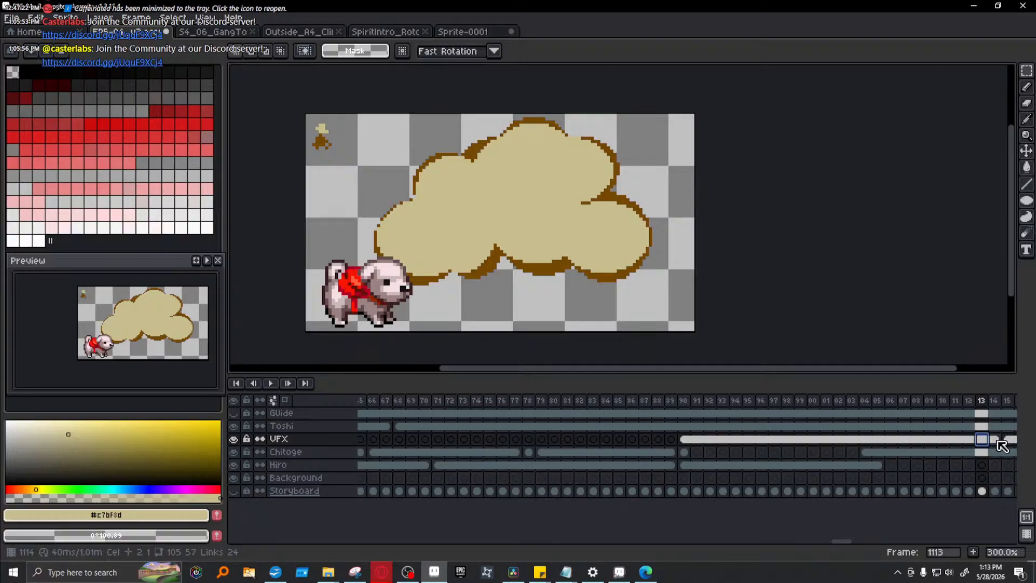
{"action": "right_click", "coordinate": [994, 439]}
{"action": "left_click", "coordinate": [942, 478]}
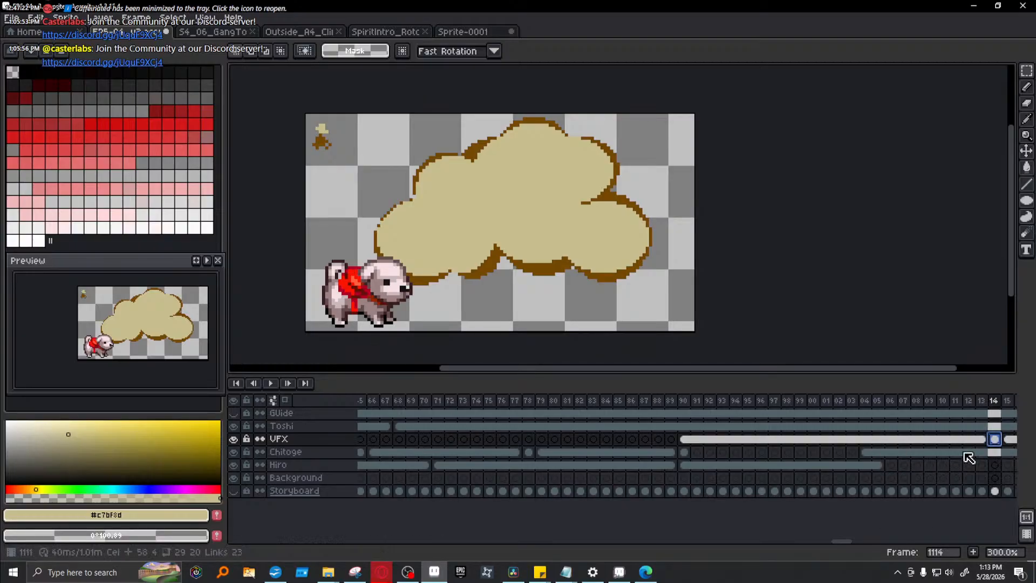
- Scale the 101 × 62 px cloud selection at frame 1113 down to 83.4 × 51.2 px and unlink the VFX cel at frame 1112
{"action": "left_click", "coordinate": [981, 439]}
{"action": "left_click_drag", "start_coordinate": [354, 314], "coordinate": [678, 110]}
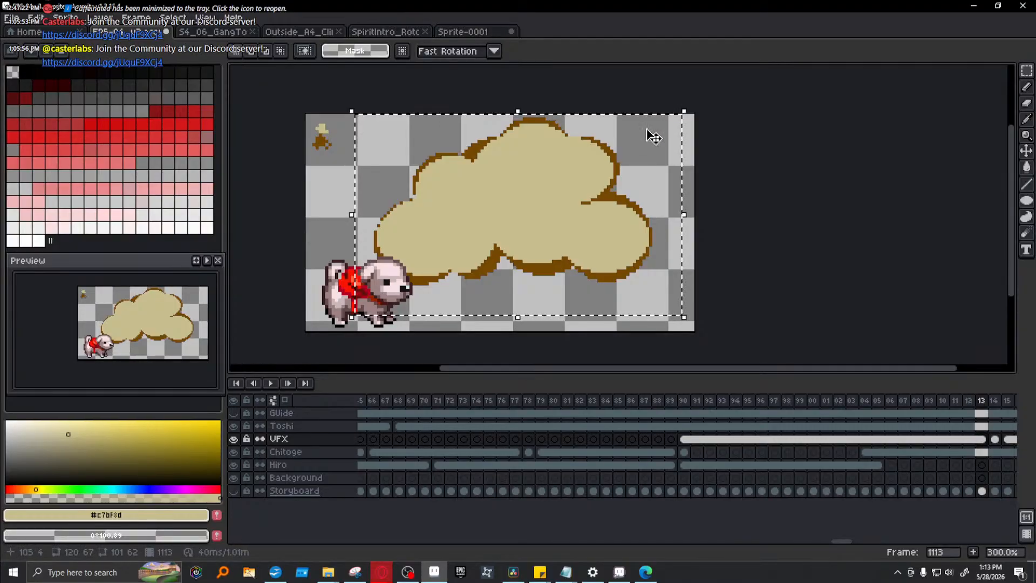
{"action": "left_click_drag", "start_coordinate": [692, 324], "coordinate": [664, 302]}
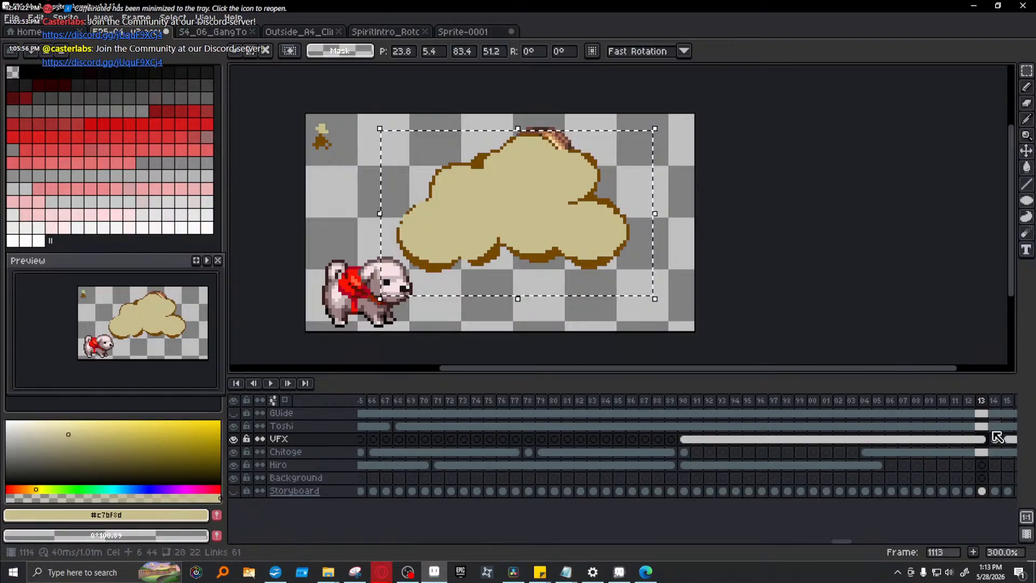
{"action": "key", "text": "ctrl+d"}
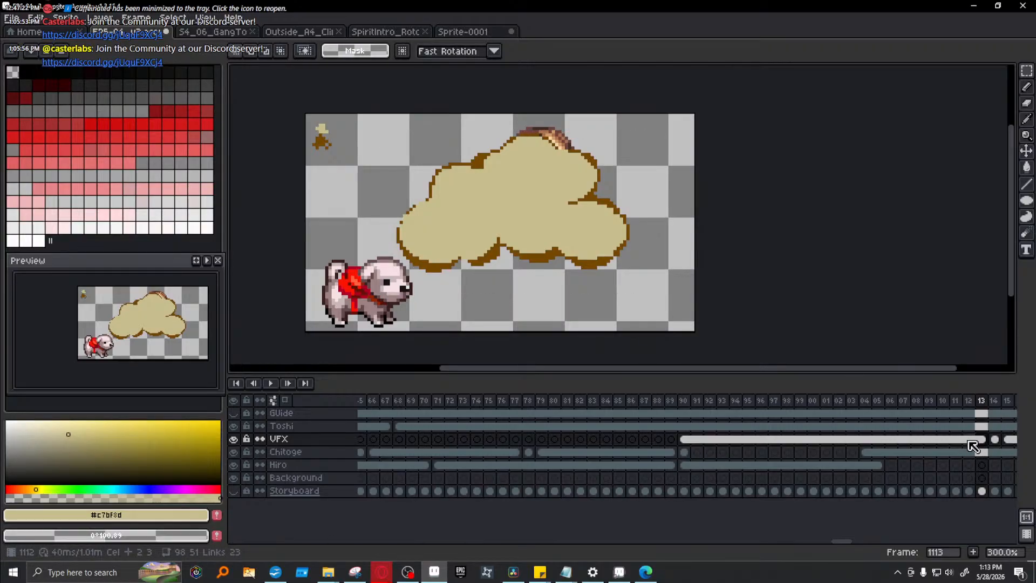
{"action": "right_click", "coordinate": [969, 439]}
{"action": "left_click", "coordinate": [945, 473]}
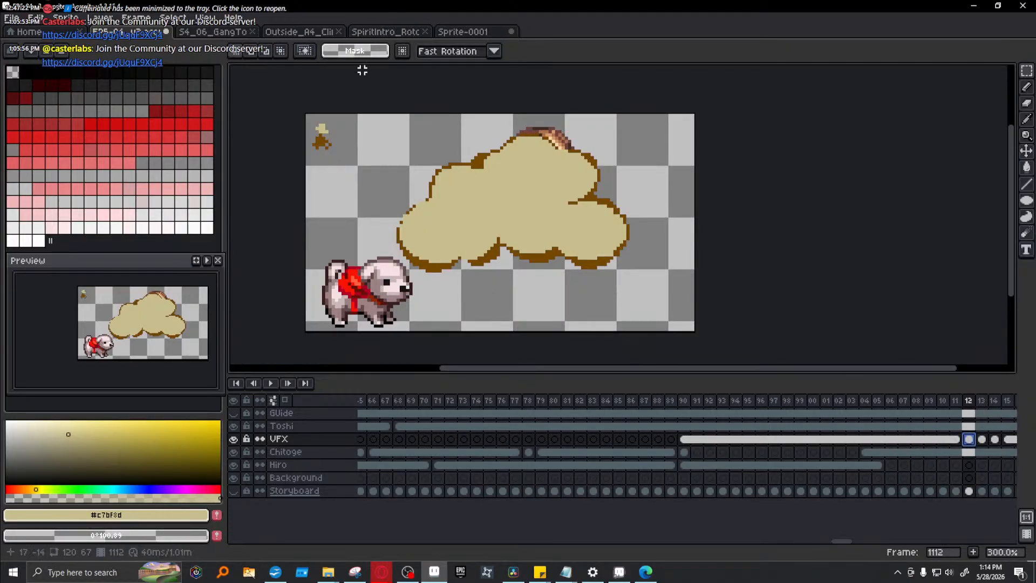
- Try scaling the cloud selection down to 81.7 × 52.3 px at frame 1112 and 77.8 × 49.8 px at frame 1111
{"action": "left_click_drag", "start_coordinate": [368, 300], "coordinate": [652, 129]}
{"action": "left_click_drag", "start_coordinate": [655, 303], "coordinate": [648, 300]}
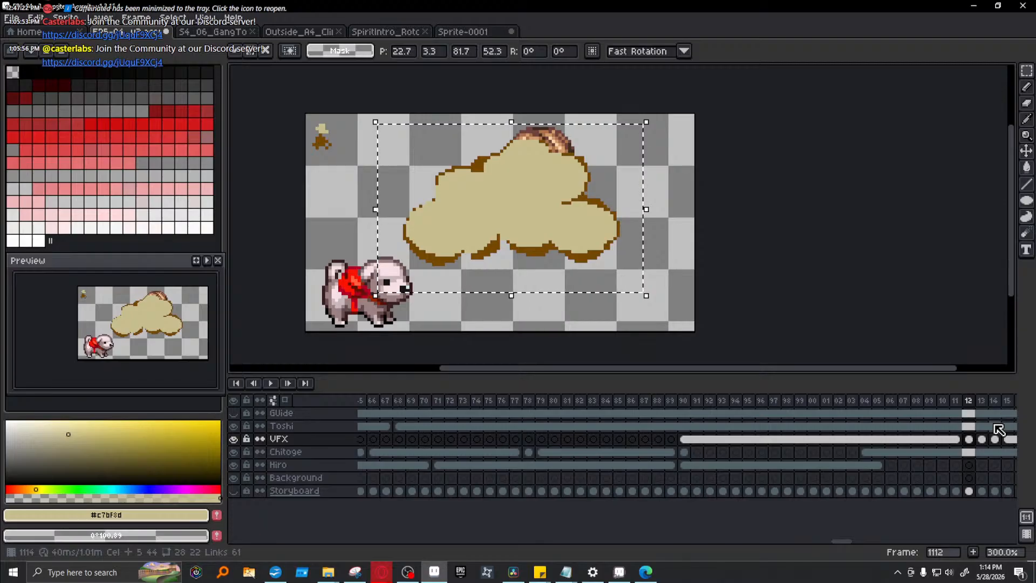
{"action": "left_click", "coordinate": [956, 438]}
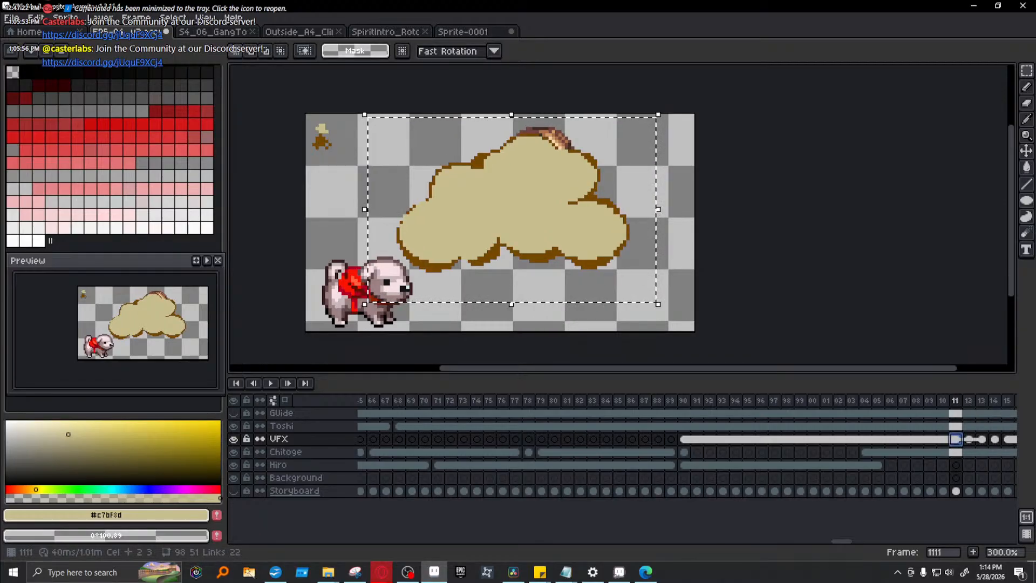
{"action": "left_click", "coordinate": [658, 305]}
{"action": "left_click_drag", "start_coordinate": [656, 303], "coordinate": [639, 291]}
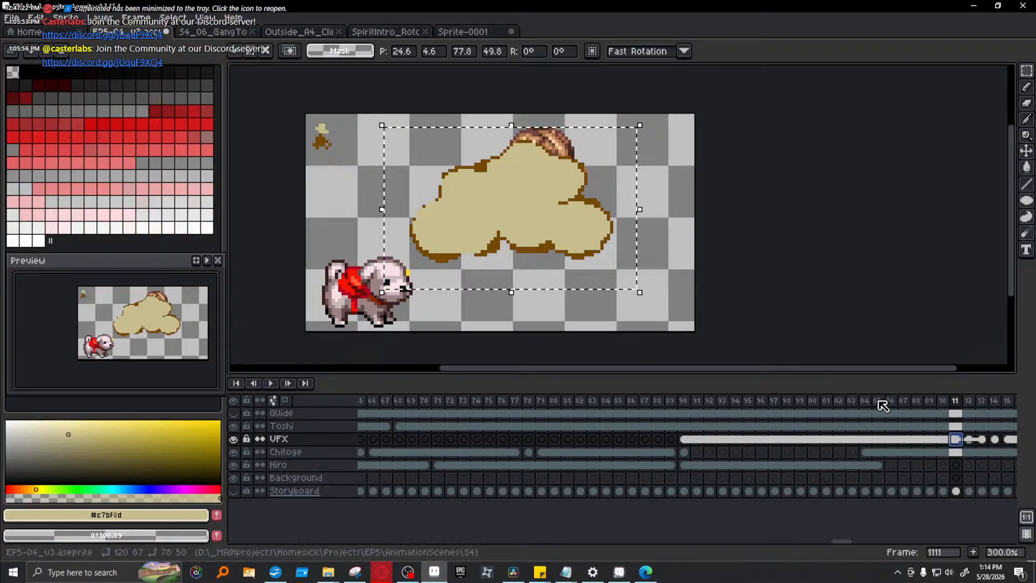
{"action": "right_click", "coordinate": [956, 446]}
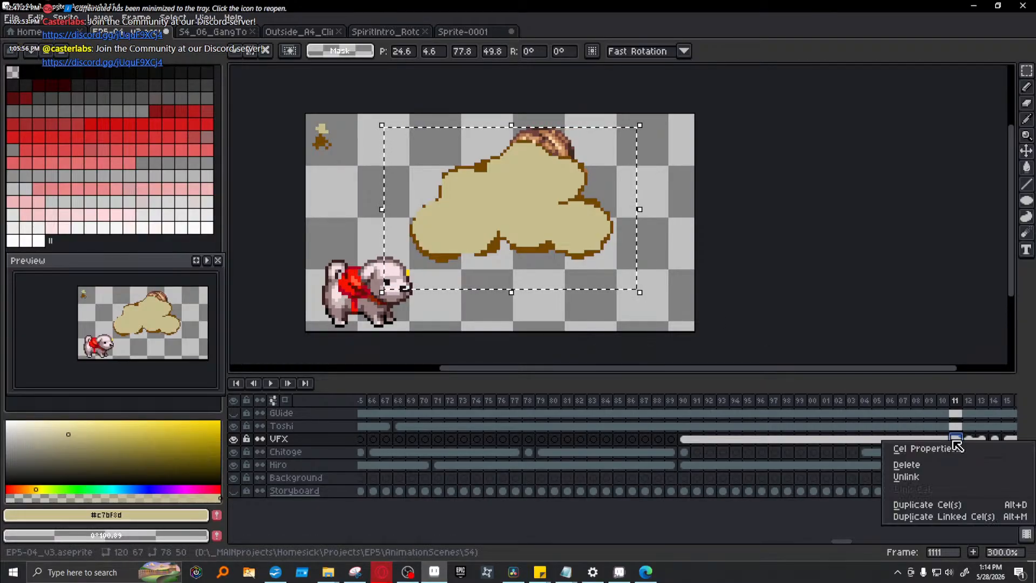
{"action": "left_click", "coordinate": [831, 446]}
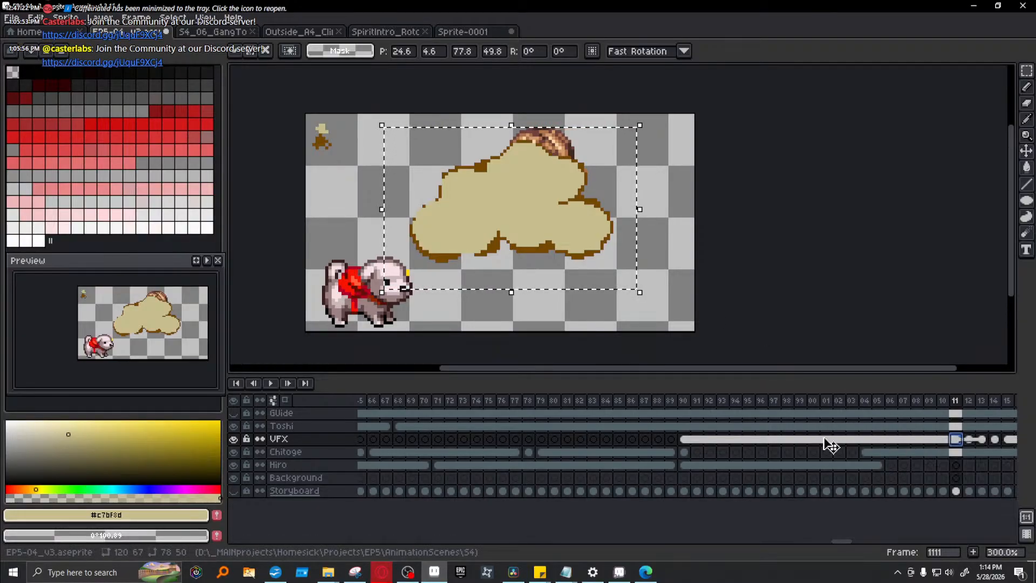
{"action": "left_click", "coordinate": [982, 438]}
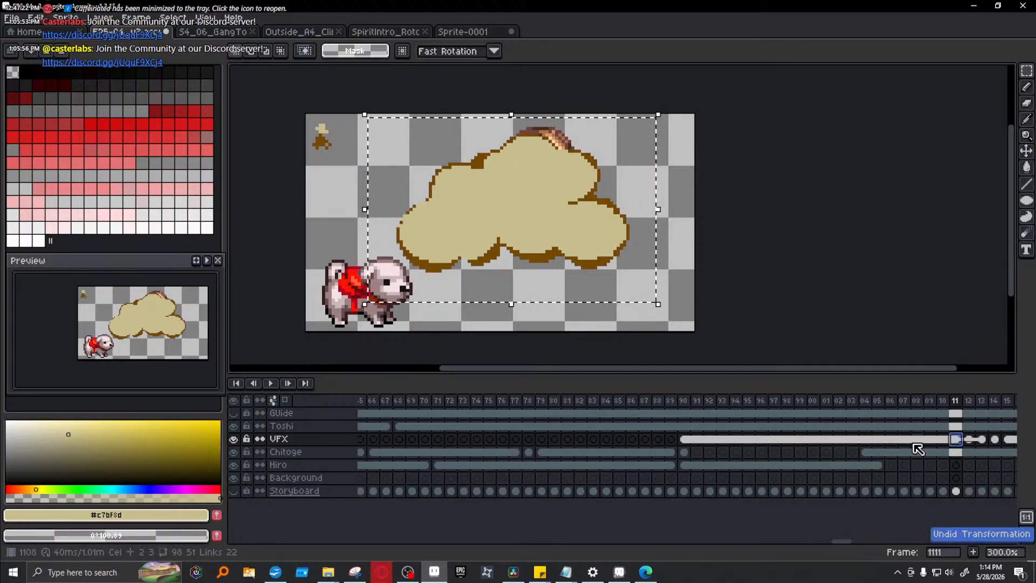
- Unlink the VFX layer's cel at frame 1113 and compare the cloud across frames 1112 to 1114
{"action": "left_click", "coordinate": [995, 440]}
{"action": "left_click", "coordinate": [980, 440]}
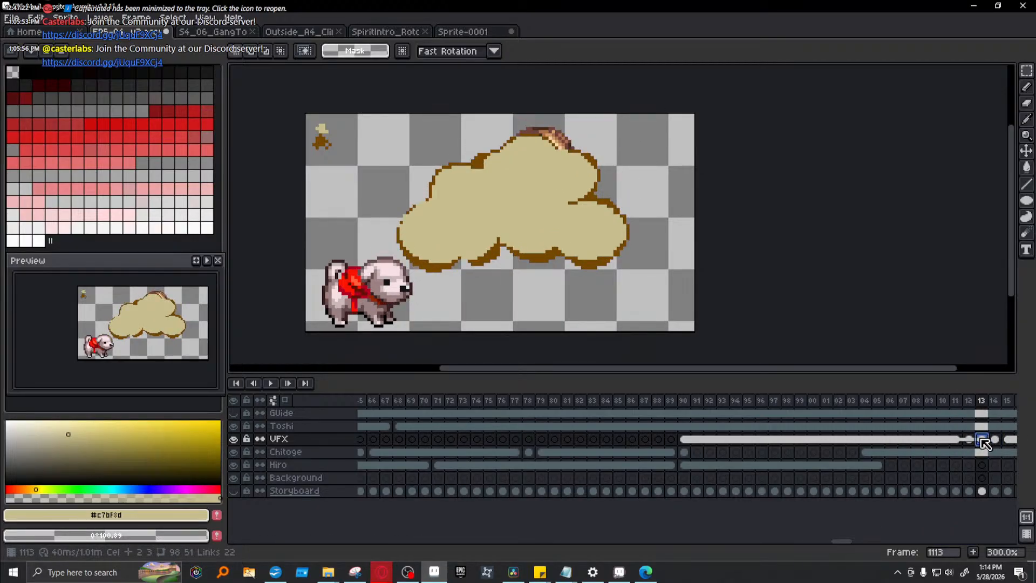
{"action": "right_click", "coordinate": [982, 438]}
{"action": "left_click", "coordinate": [948, 472]}
{"action": "left_click", "coordinate": [975, 439]}
{"action": "left_click", "coordinate": [982, 439]}
{"action": "left_click", "coordinate": [994, 440]}
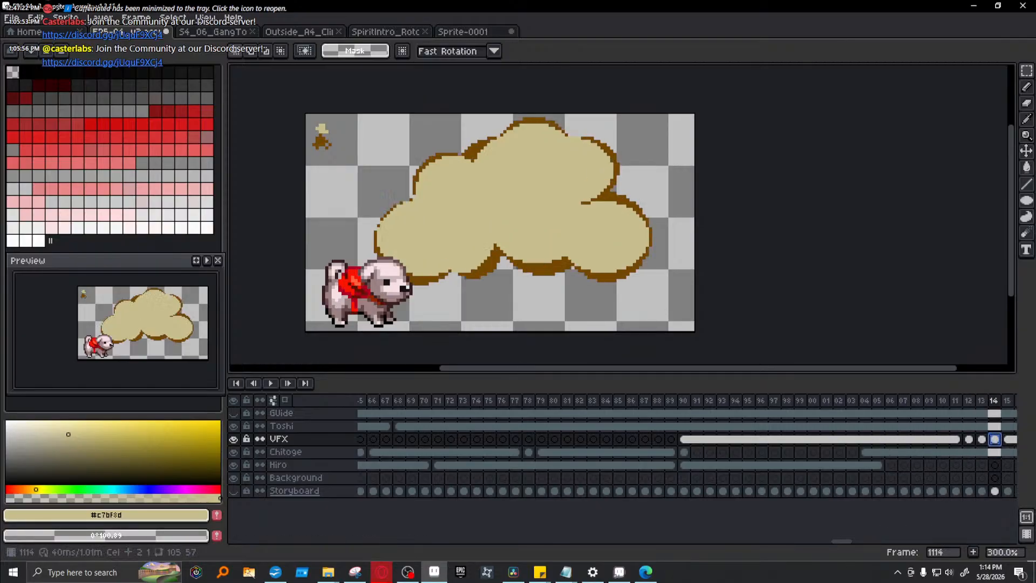
{"action": "left_click", "coordinate": [981, 439]}
{"action": "left_click", "coordinate": [969, 440]}
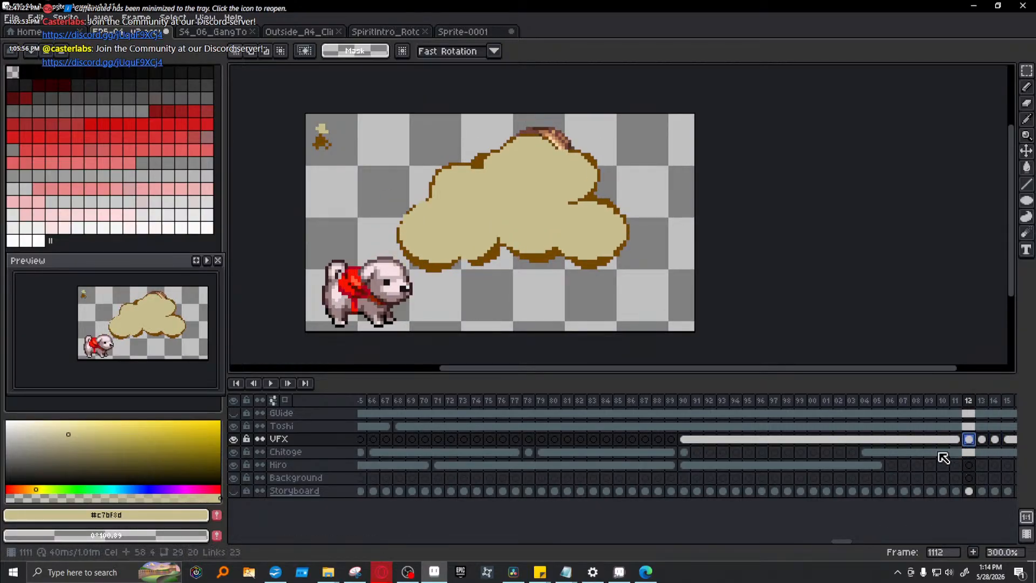
- Select an area of about 100 × 60 px around the cloud and compare VFX frames 1112 and 1113
{"action": "left_click_drag", "start_coordinate": [365, 113], "coordinate": [675, 312]}
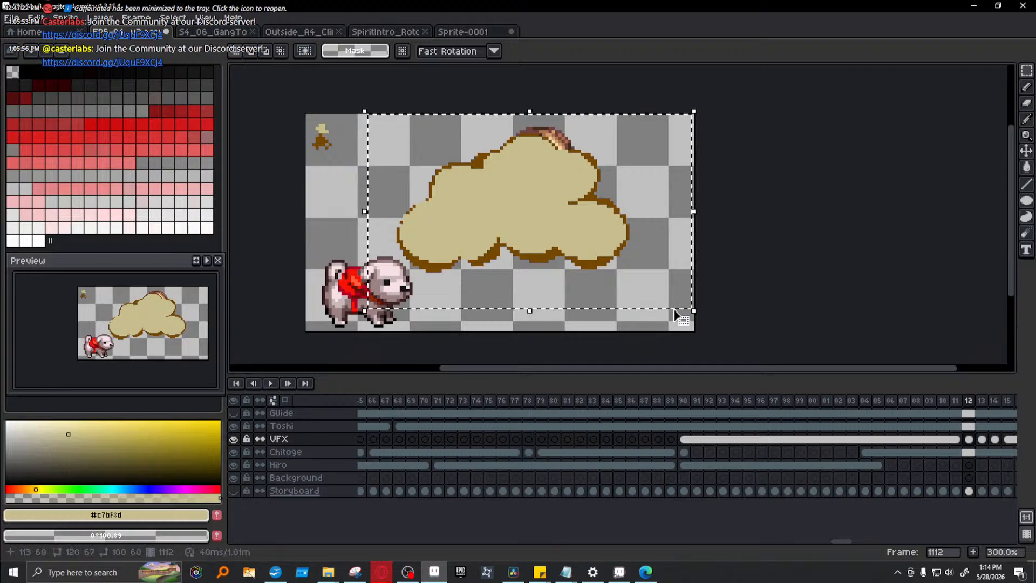
{"action": "left_click", "coordinate": [993, 440]}
{"action": "left_click", "coordinate": [982, 439]}
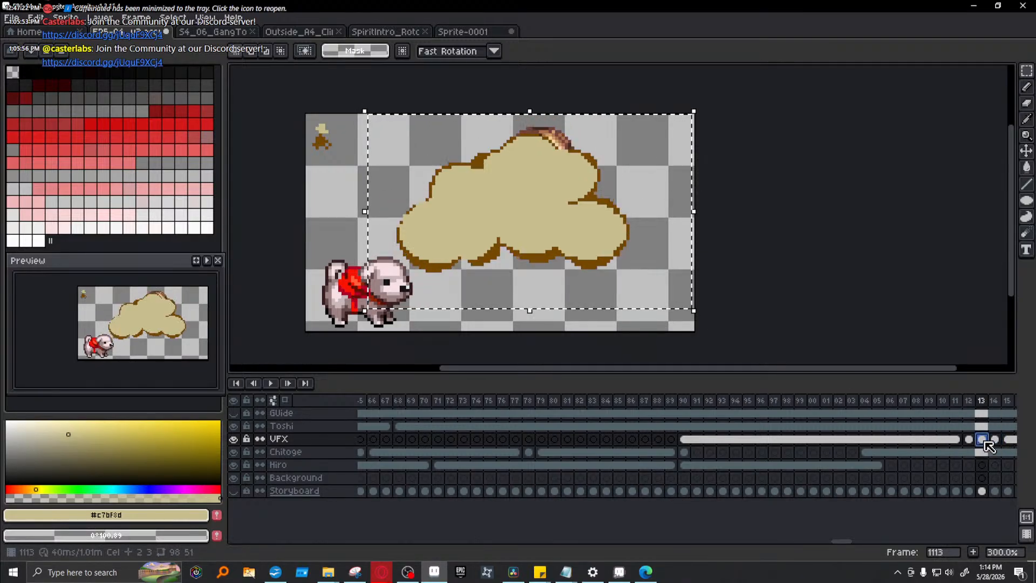
{"action": "left_click", "coordinate": [969, 440]}
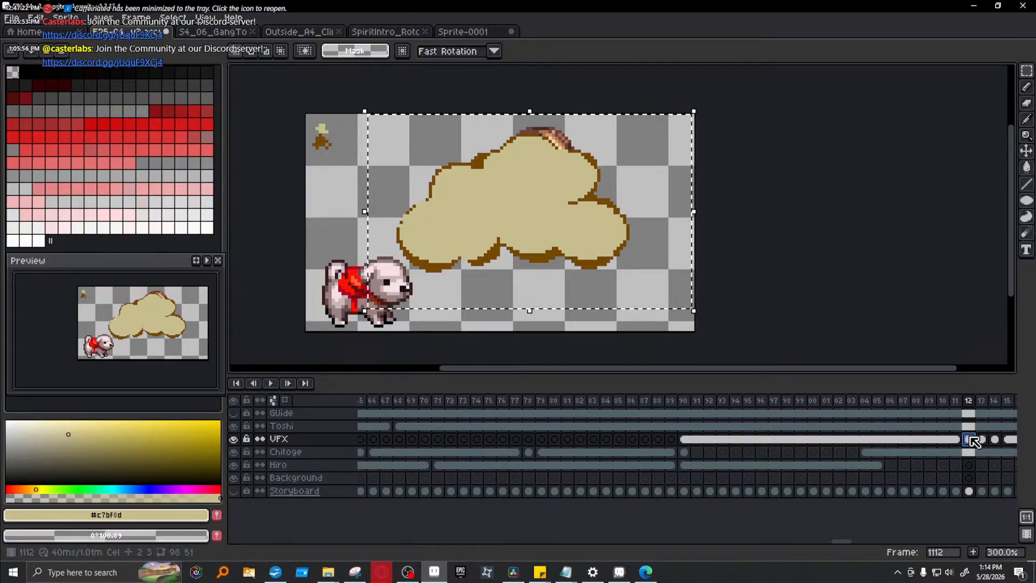
- Move the VFX cels at frames 1112 and 1113 one frame earlier and duplicate the frame 1112 cel as a linked cel at 1113
{"action": "left_click_drag", "start_coordinate": [987, 443], "coordinate": [951, 443]}
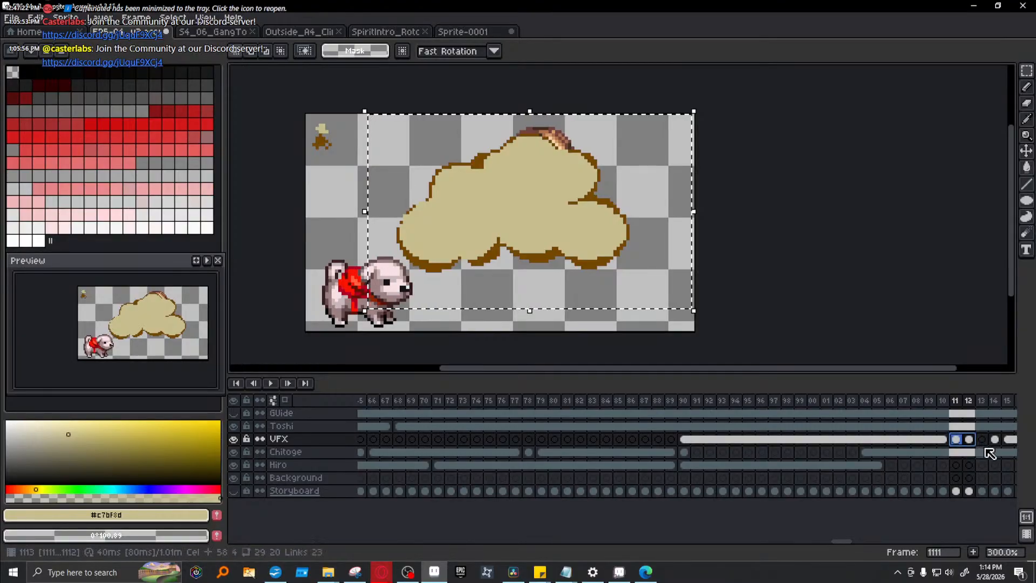
{"action": "key", "text": "Right"}
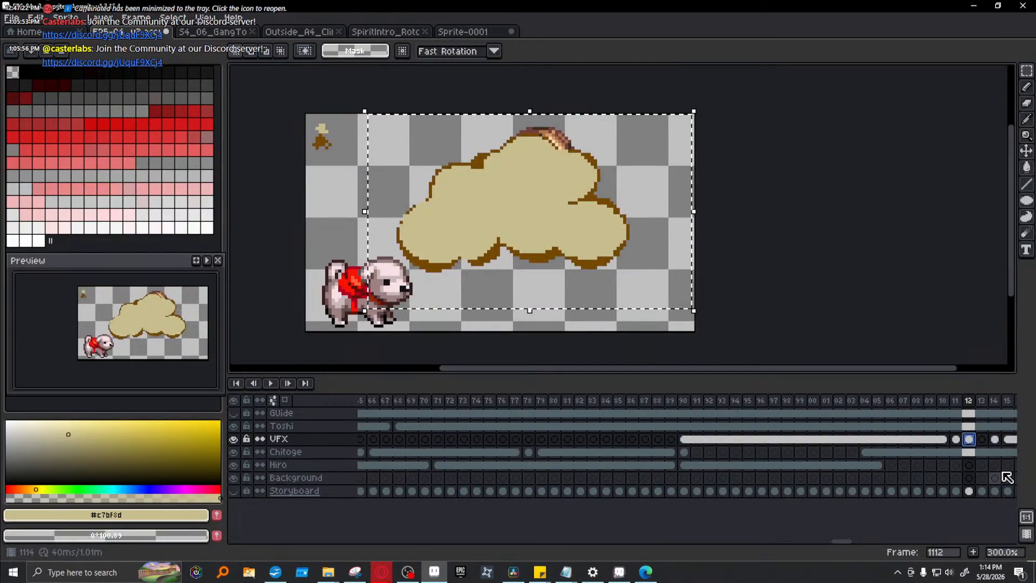
{"action": "key", "text": "alt+m"}
- Retime the VFX cloud cels into linked two-frame holds at frames 1109–1110, 1111–1112 and 1113–1114
{"action": "left_click", "coordinate": [957, 438]}
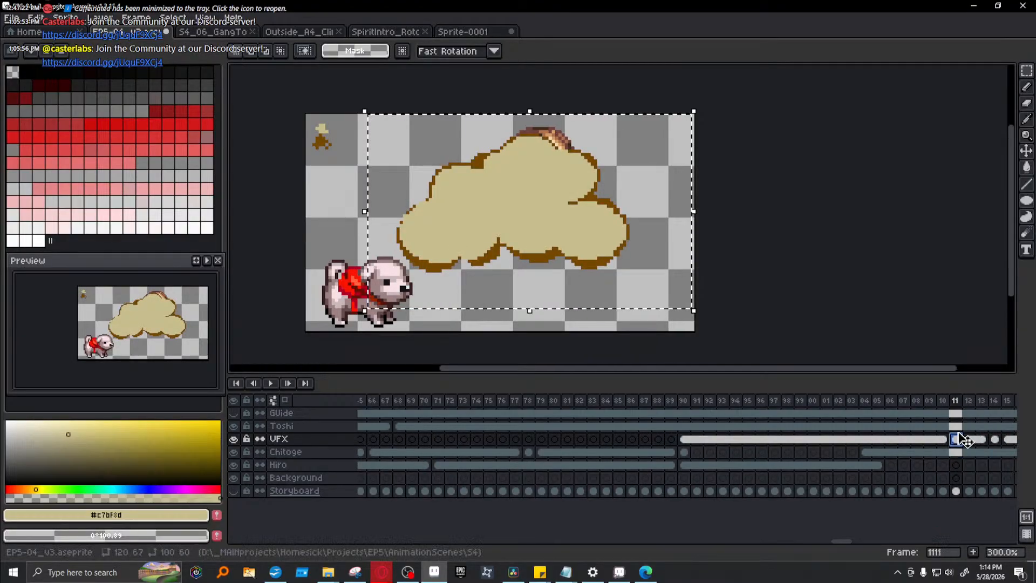
{"action": "left_click_drag", "start_coordinate": [966, 443], "coordinate": [953, 443]}
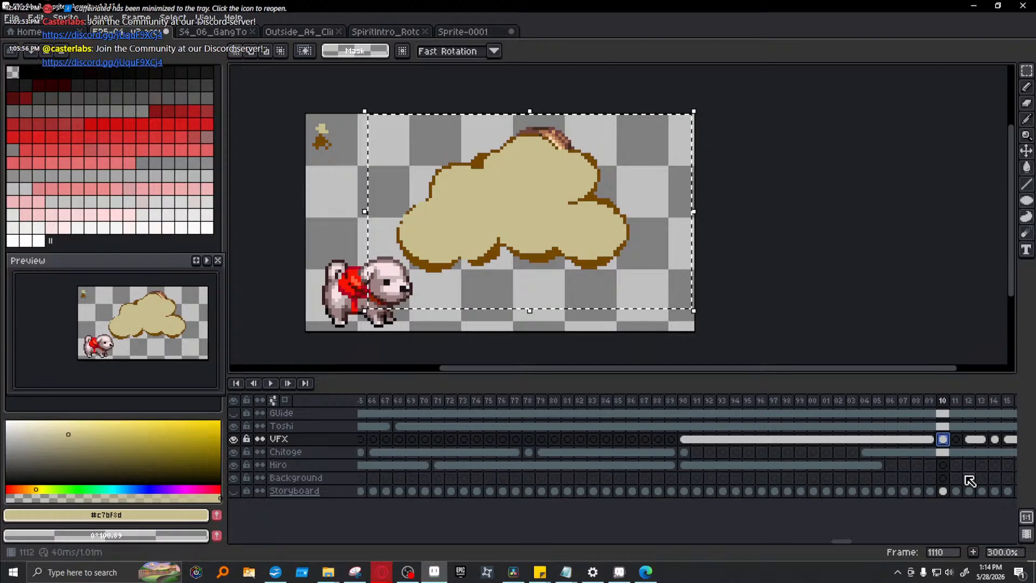
{"action": "key", "text": "alt+n"}
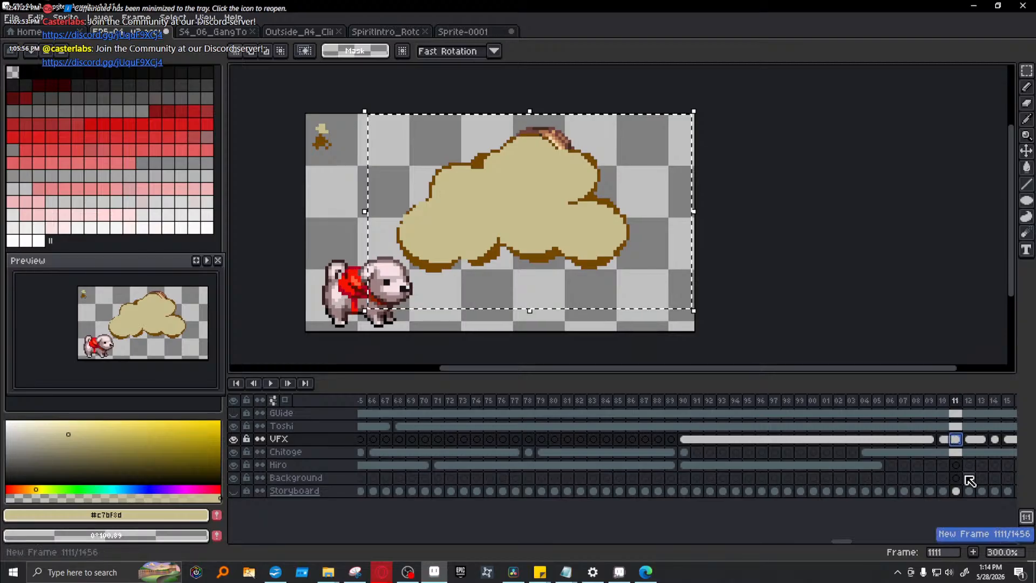
{"action": "left_click_drag", "start_coordinate": [947, 439], "coordinate": [982, 439]}
{"action": "left_click", "coordinate": [994, 439]}
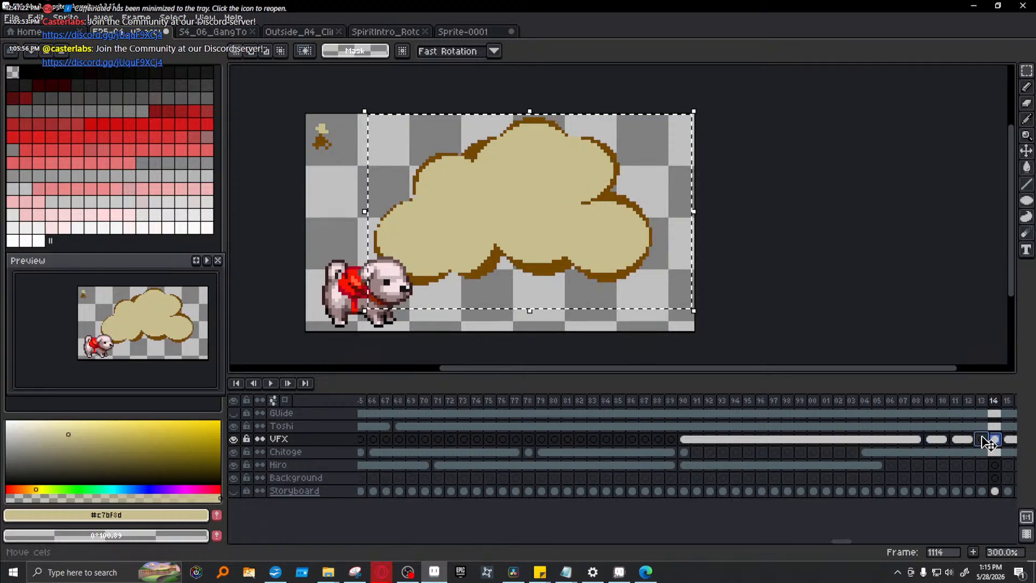
- Play the animation from frame 1104 and check the cloud's size at frames 1116, 1114 and 1111
{"action": "left_click", "coordinate": [917, 439]}
{"action": "left_click", "coordinate": [929, 400]}
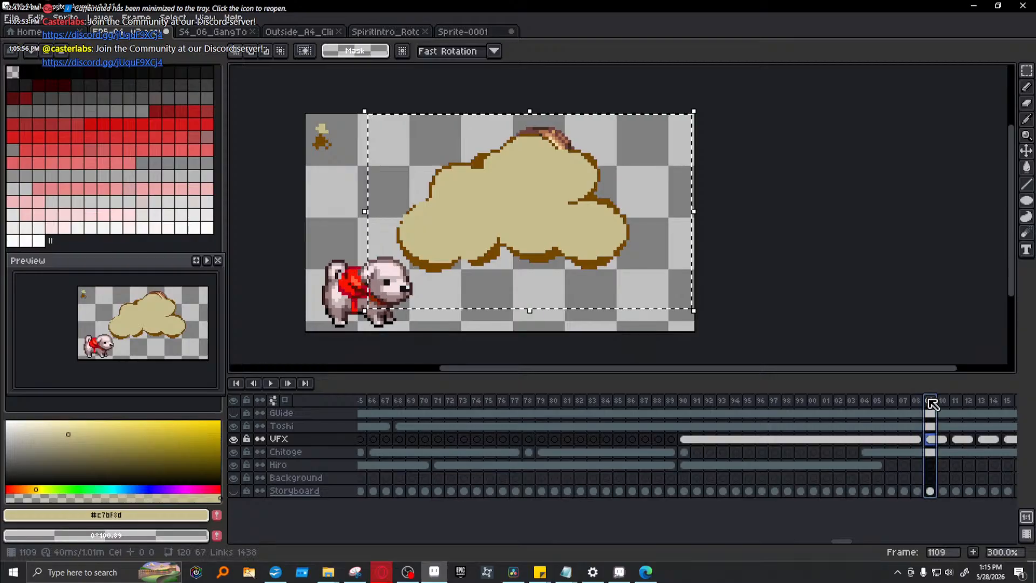
{"action": "left_click", "coordinate": [865, 400]}
{"action": "left_click", "coordinate": [271, 383]}
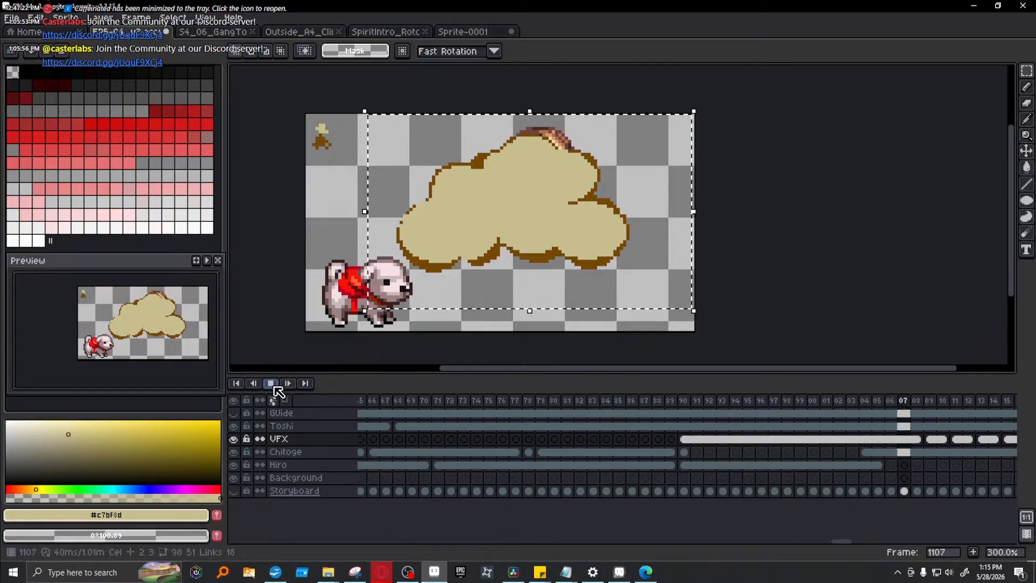
{"action": "left_click_drag", "start_coordinate": [856, 542], "coordinate": [849, 542]}
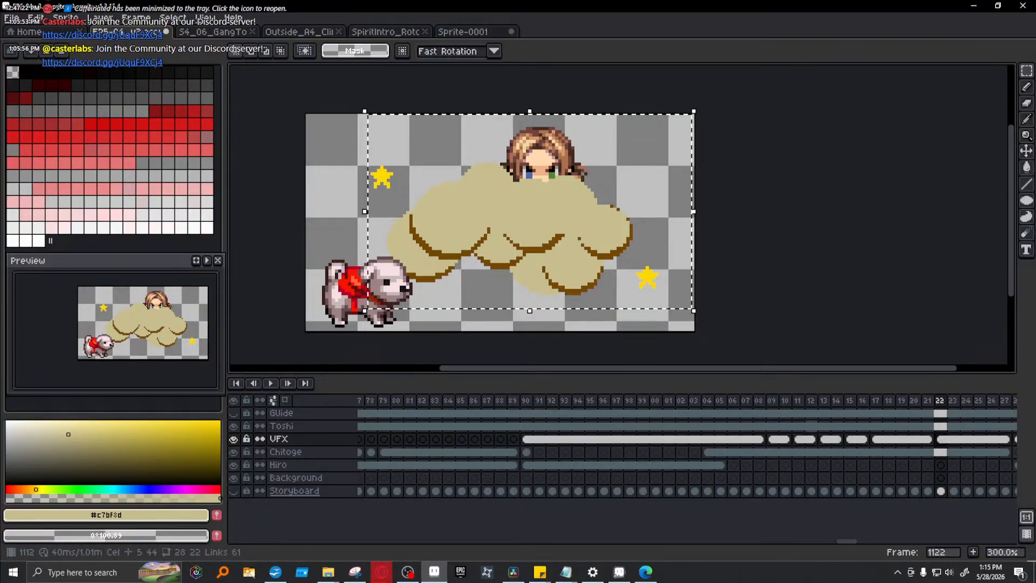
{"action": "left_click", "coordinate": [863, 439]}
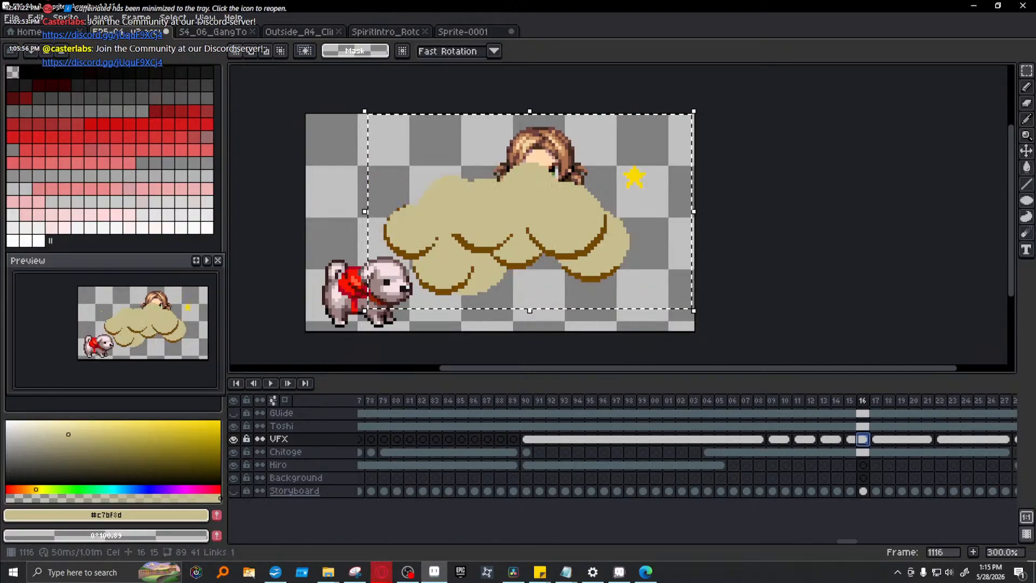
{"action": "left_click", "coordinate": [837, 439]}
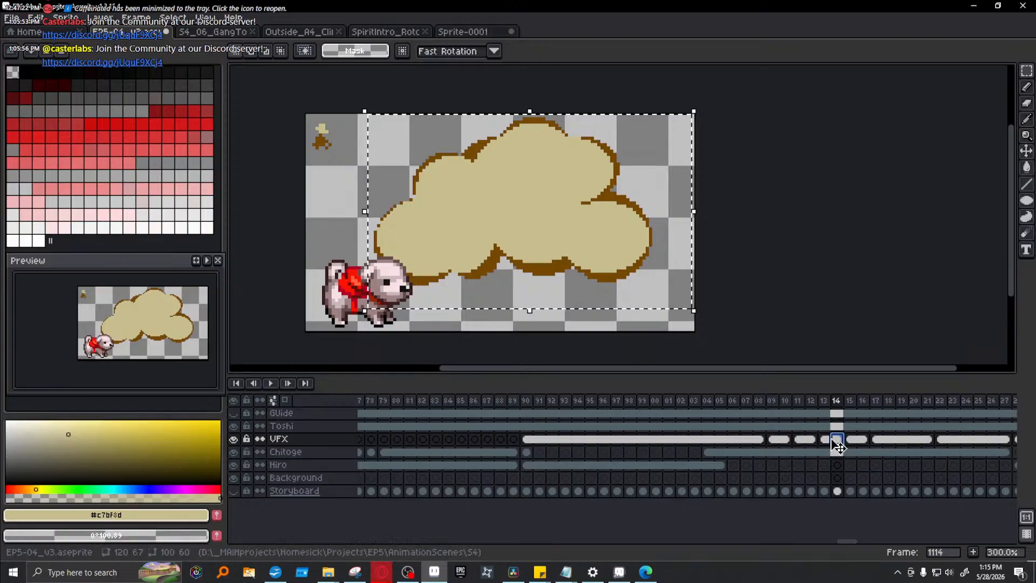
{"action": "left_click", "coordinate": [798, 439]}
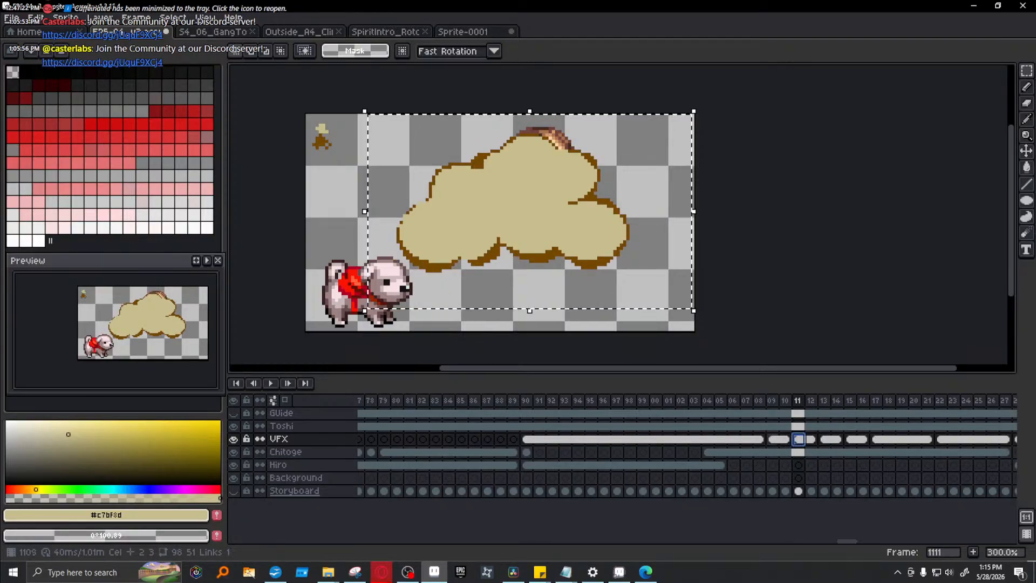
- Scale the cloud selection down to 93.3 × 56 px at frame 1109 and to 80.2 × 47.5 px at frame 1108
{"action": "left_click", "coordinate": [772, 439]}
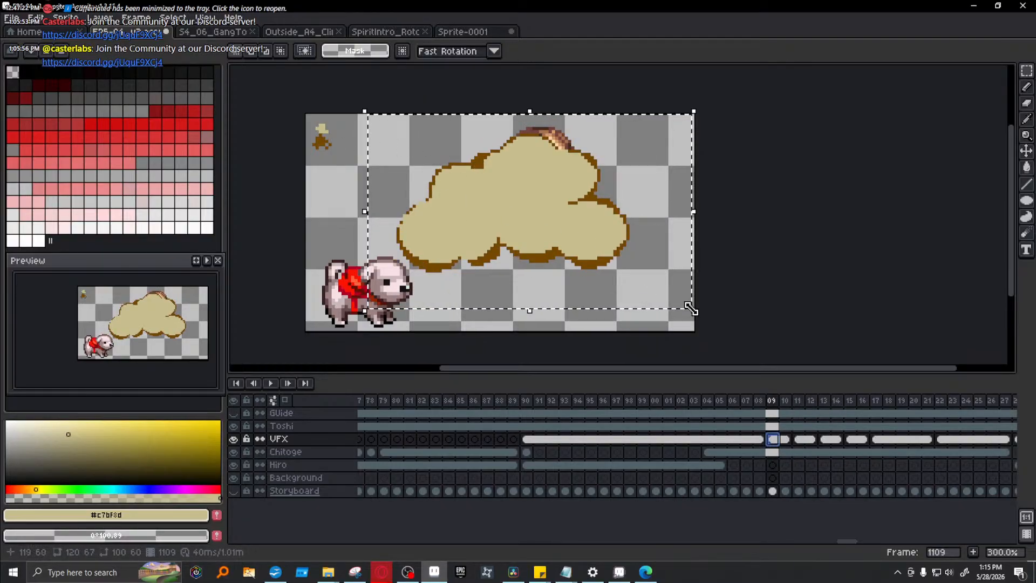
{"action": "left_click_drag", "start_coordinate": [691, 309], "coordinate": [683, 305]}
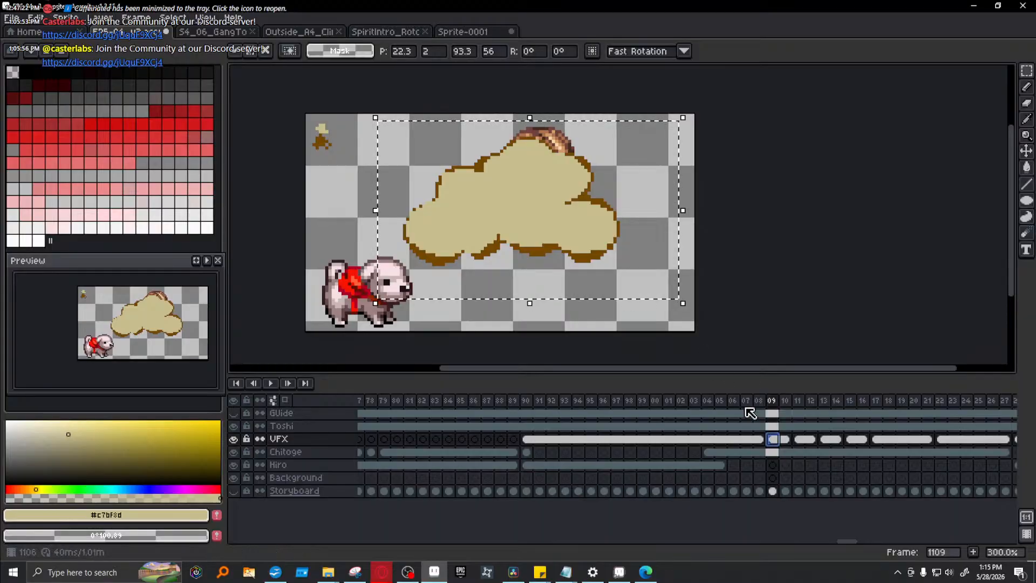
{"action": "left_click", "coordinate": [759, 439]}
{"action": "left_click_drag", "start_coordinate": [684, 305], "coordinate": [667, 297]}
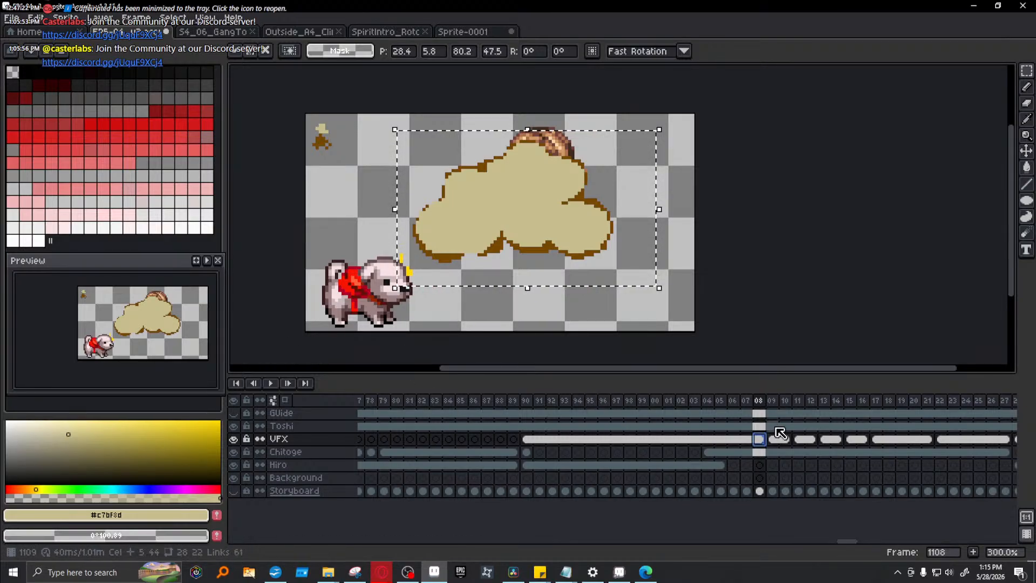
- Compare the cloud's scaling across the VFX cels between frames 1106 and 1116
{"action": "left_click", "coordinate": [733, 439]}
{"action": "left_click", "coordinate": [772, 438]}
{"action": "left_click", "coordinate": [786, 439]}
{"action": "left_click", "coordinate": [811, 439]}
{"action": "left_click", "coordinate": [837, 439]}
{"action": "left_click", "coordinate": [863, 439]}
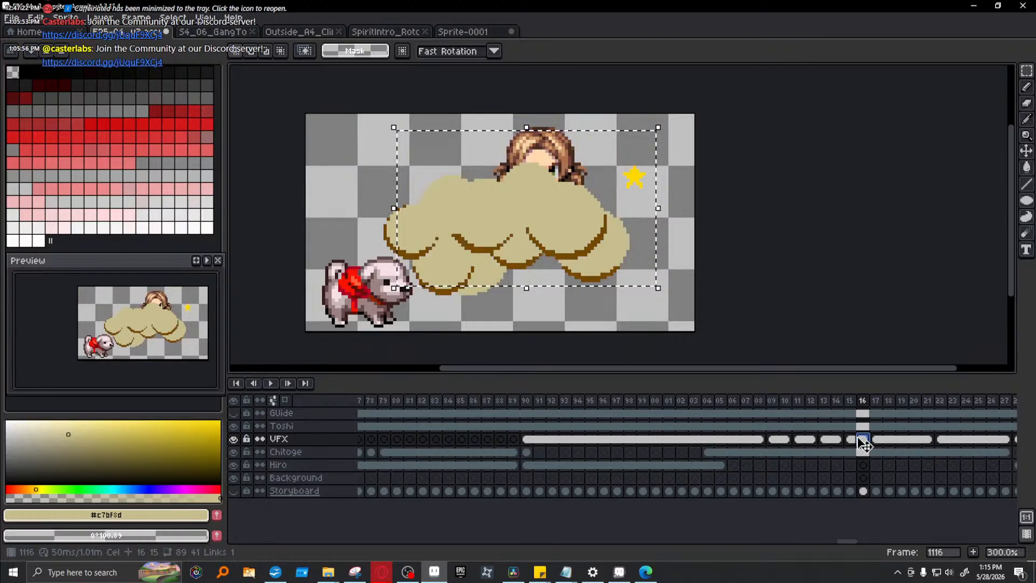
{"action": "left_click", "coordinate": [824, 440]}
{"action": "left_click", "coordinate": [773, 439]}
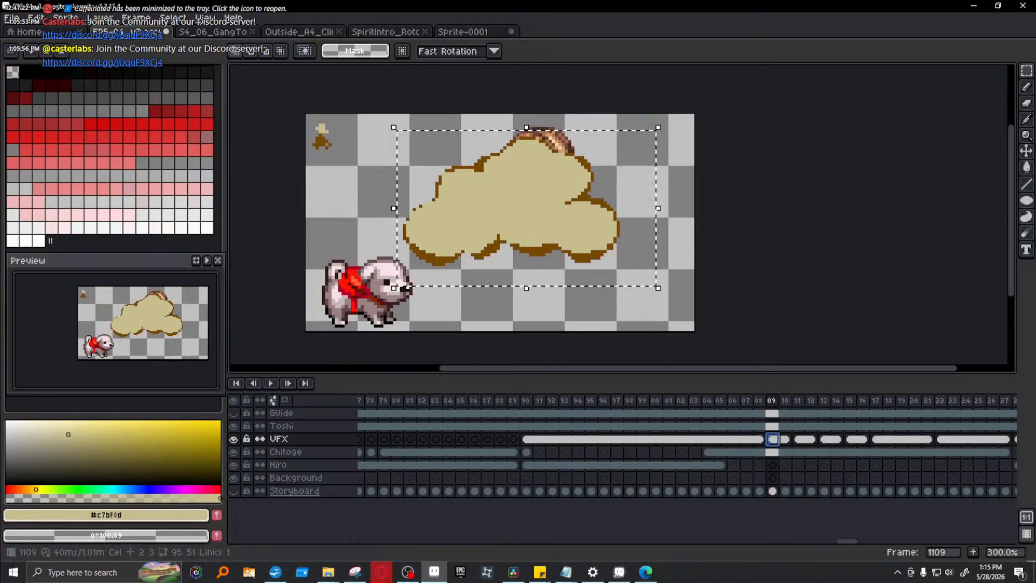
- Unlink the VFX layer's cels at frames 1108 and 1107
{"action": "left_click_drag", "start_coordinate": [773, 439], "coordinate": [842, 442]}
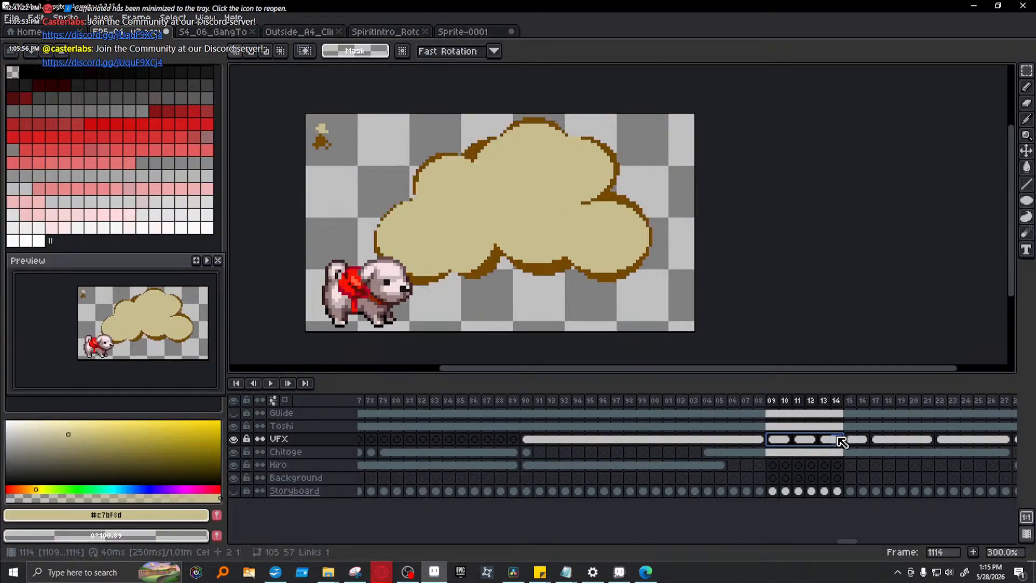
{"action": "left_click", "coordinate": [758, 439]}
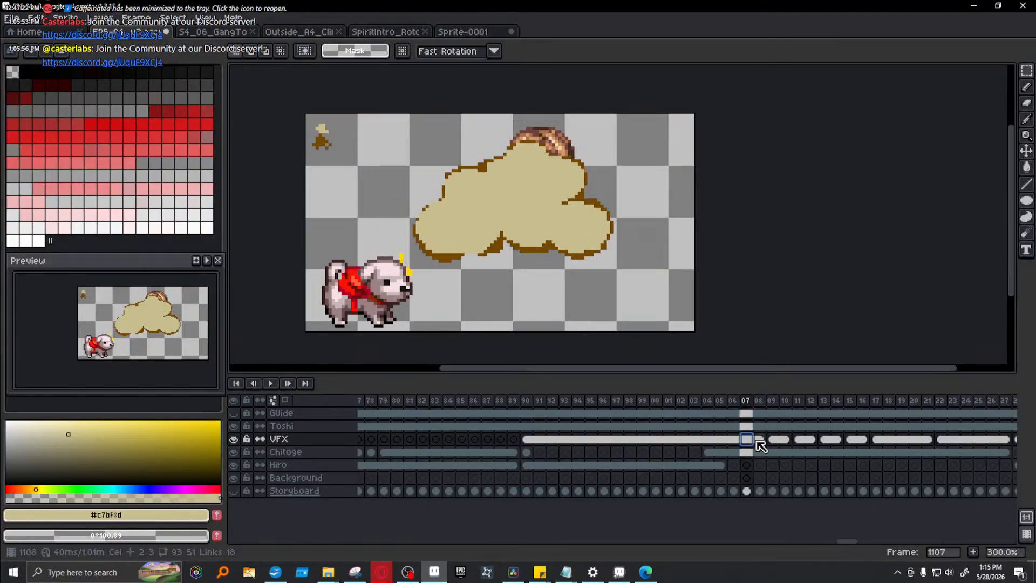
{"action": "right_click", "coordinate": [757, 440]}
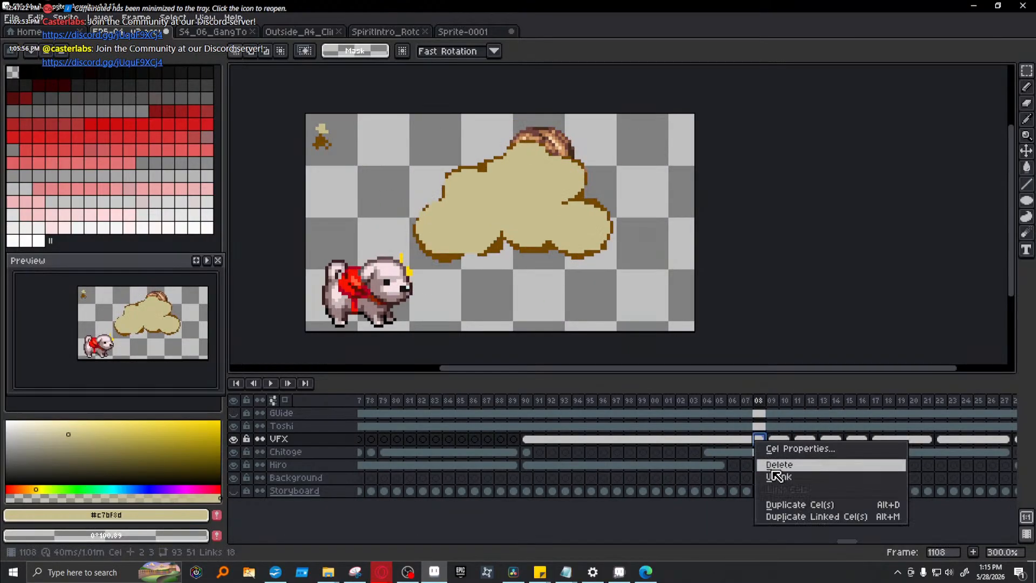
{"action": "left_click", "coordinate": [748, 438]}
{"action": "right_click", "coordinate": [749, 438]}
{"action": "left_click", "coordinate": [772, 472]}
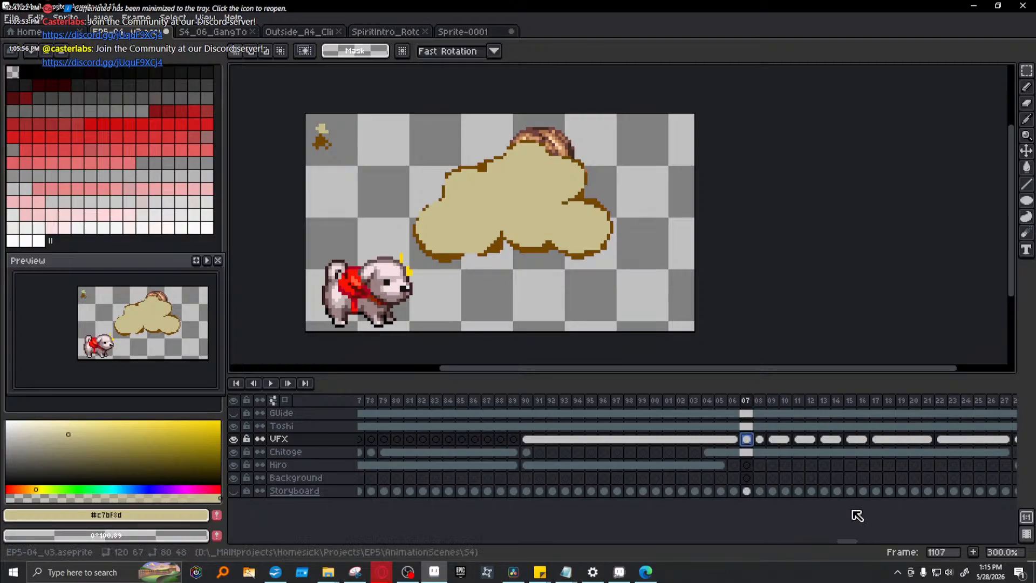
- Copy the VFX cels from frames 1107 to 1114 and paste them starting at frame 1099 and at frame 1090
{"action": "left_click_drag", "start_coordinate": [752, 439], "coordinate": [838, 439]}
{"action": "key", "text": "ctrl+c"}
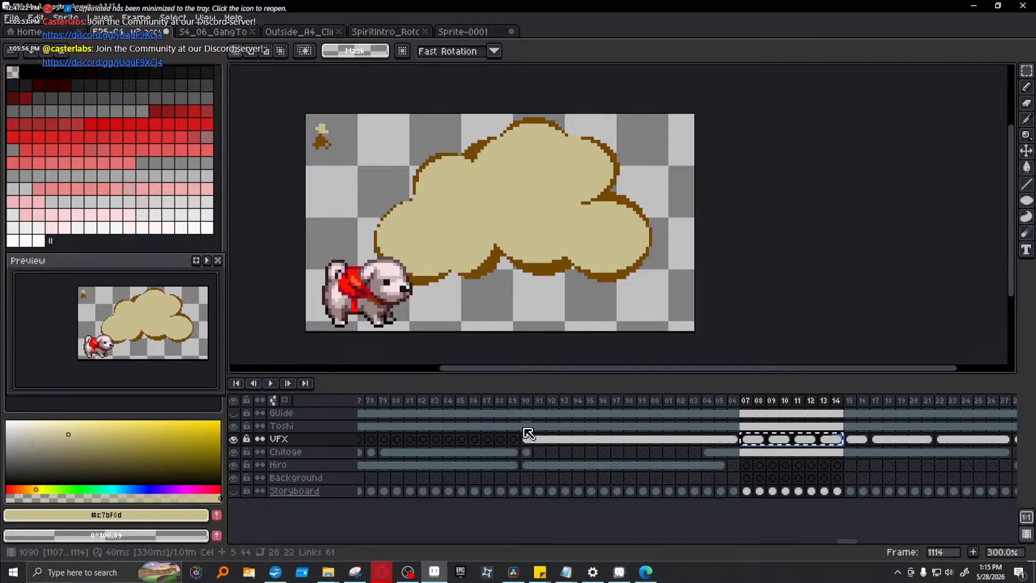
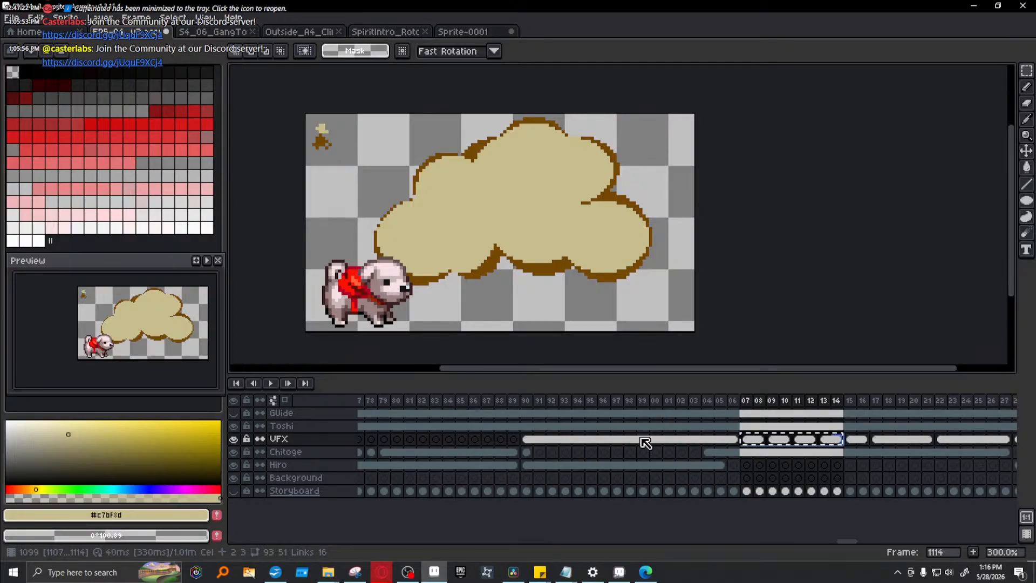
{"action": "left_click", "coordinate": [726, 439]}
{"action": "left_click_drag", "start_coordinate": [729, 442], "coordinate": [650, 444]}
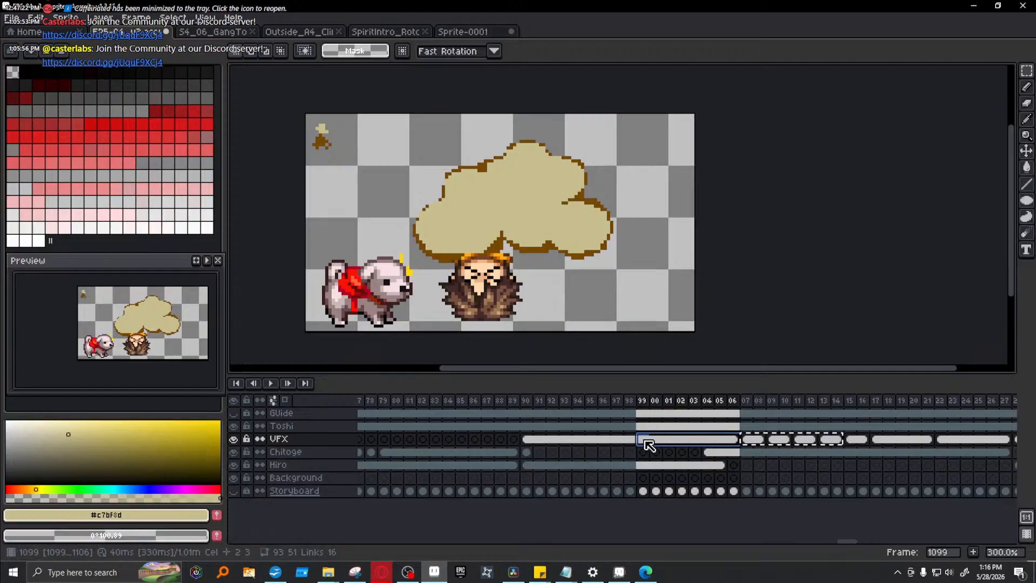
{"action": "left_click", "coordinate": [644, 441]}
{"action": "key", "text": "ctrl+v"}
{"action": "left_click", "coordinate": [527, 440]}
{"action": "key", "text": "ctrl+v"}
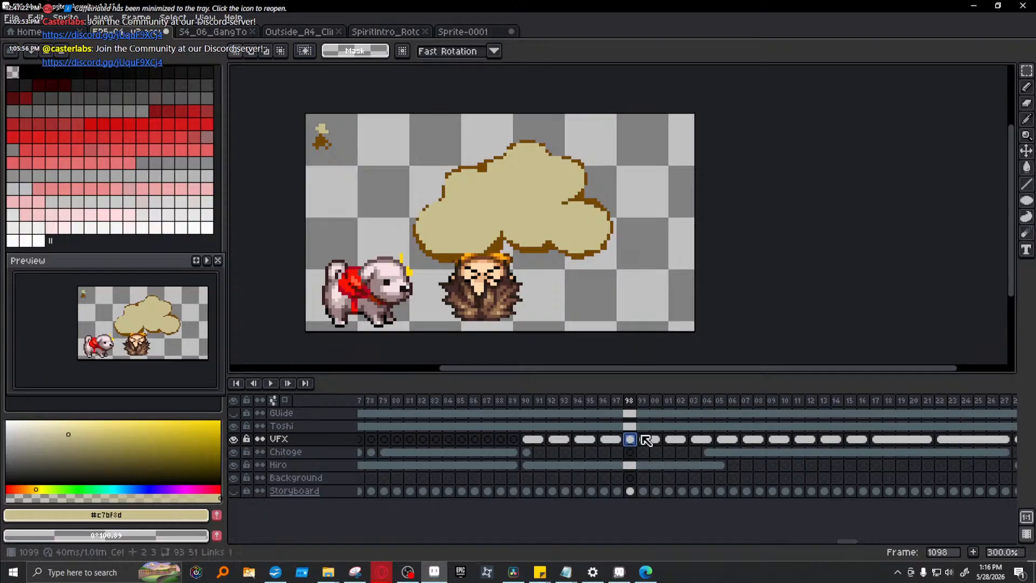
- Play the animation to review the repeated cloud cels and return to frame 1090
{"action": "left_click", "coordinate": [271, 383]}
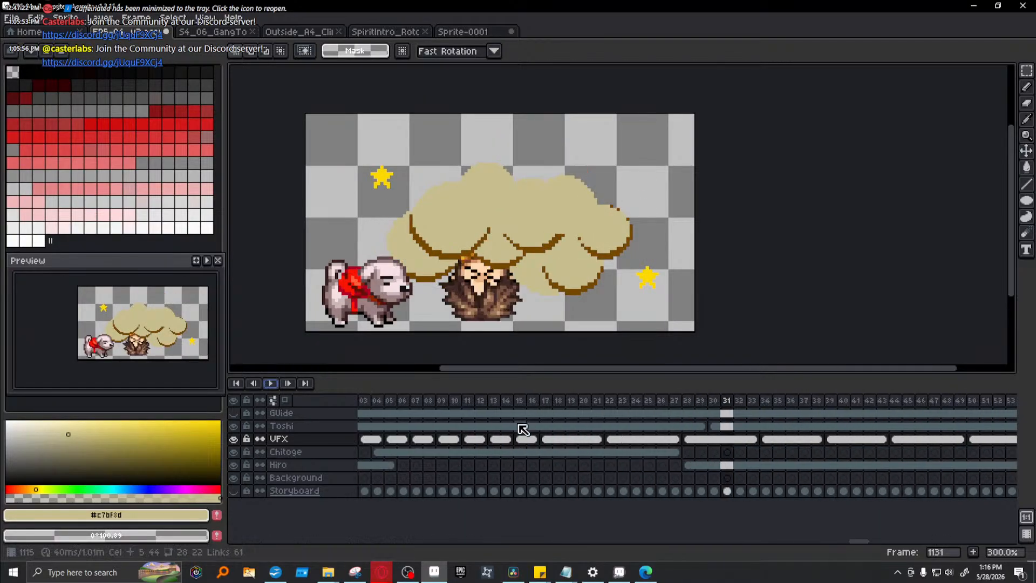
{"action": "left_click_drag", "start_coordinate": [855, 542], "coordinate": [843, 542]}
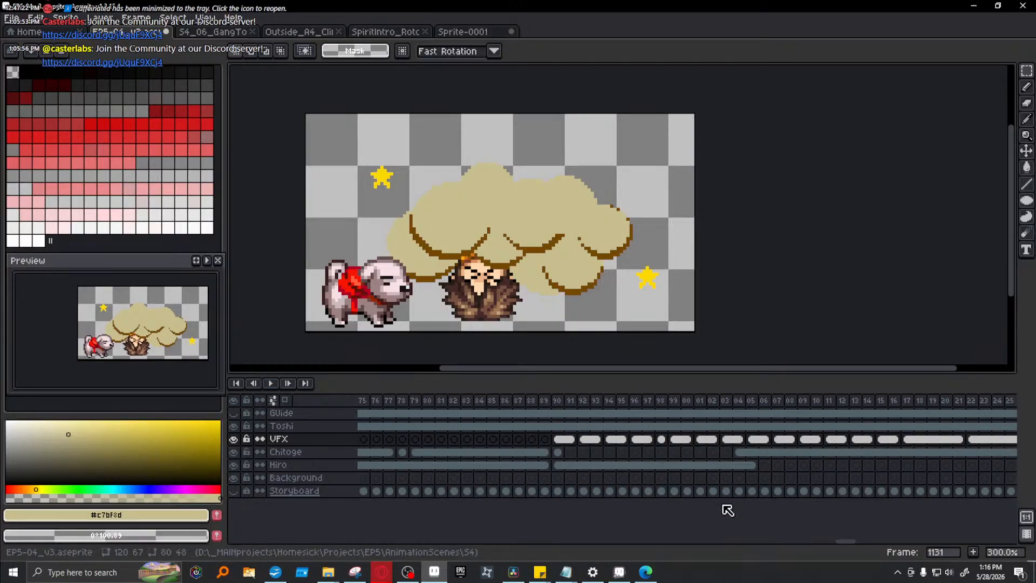
{"action": "left_click", "coordinate": [558, 439]}
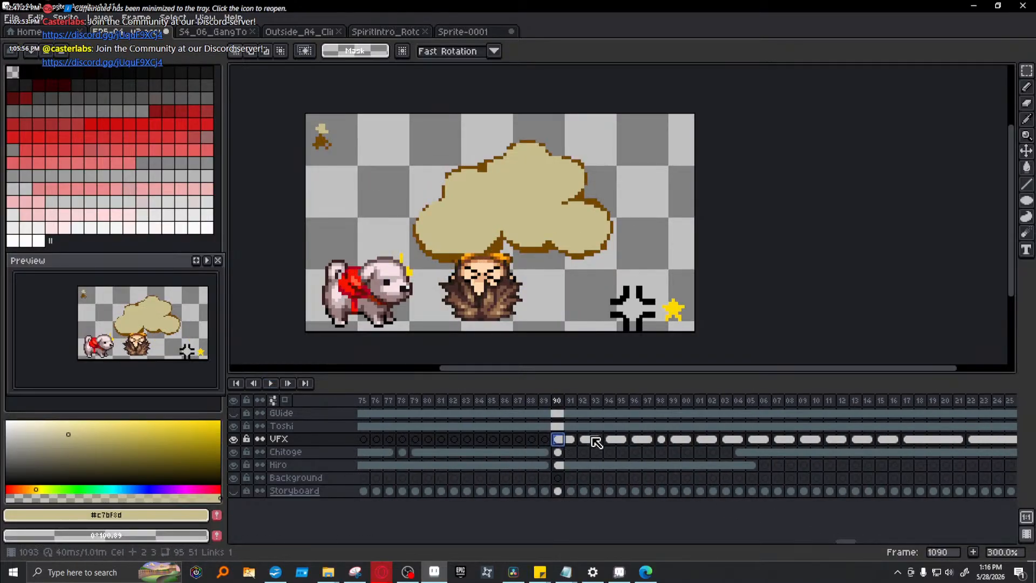
- Delete the VFX layer's cels from frame 1098 to frame 1114
{"action": "left_click_drag", "start_coordinate": [662, 440], "coordinate": [856, 441]}
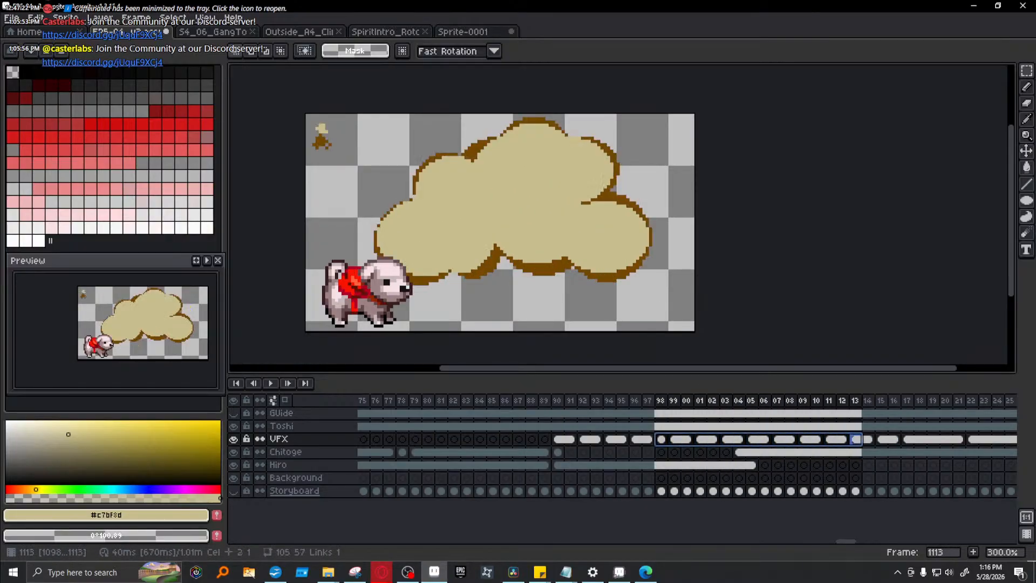
{"action": "left_click", "coordinate": [647, 439]}
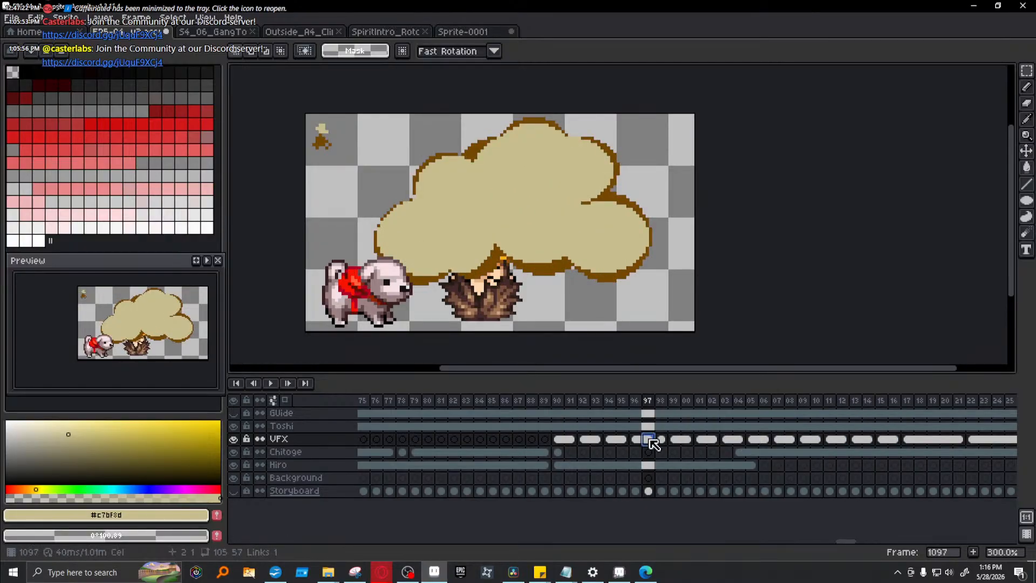
{"action": "left_click_drag", "start_coordinate": [665, 440], "coordinate": [873, 440]}
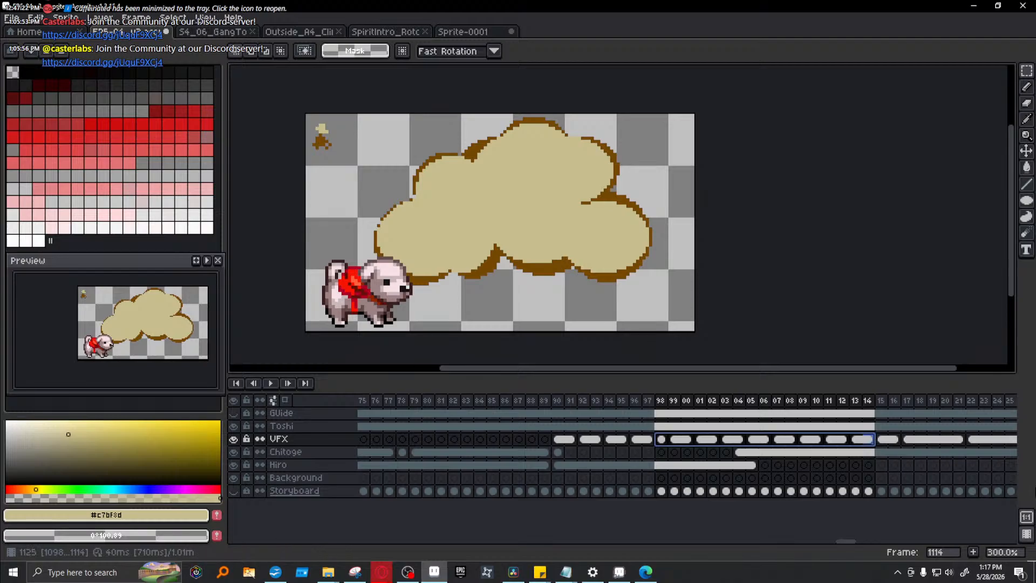
{"action": "key", "text": "Delete"}
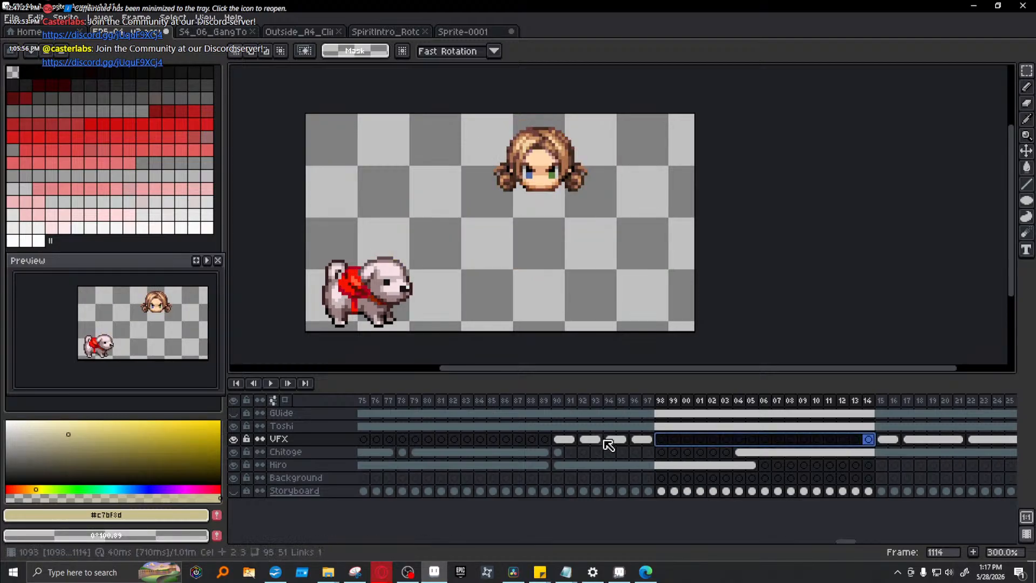
- Copy VFX cels 1094–1095 to frame 1098 and 1092–1093 to frame 1100, and duplicate frames 1090–1101 starting at frame 1102
{"action": "left_click_drag", "start_coordinate": [615, 442], "coordinate": [630, 442]}
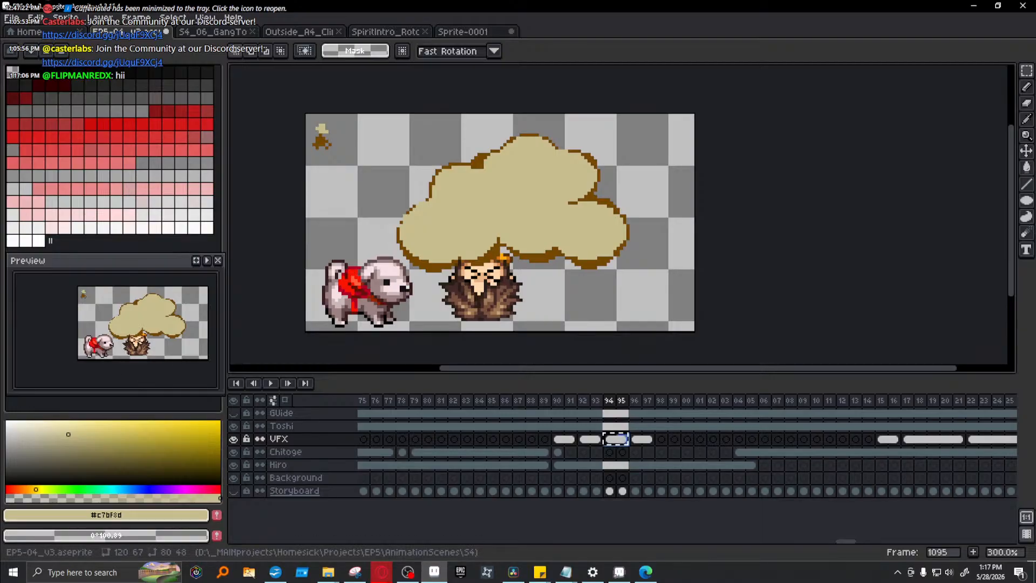
{"action": "left_click", "coordinate": [663, 440]}
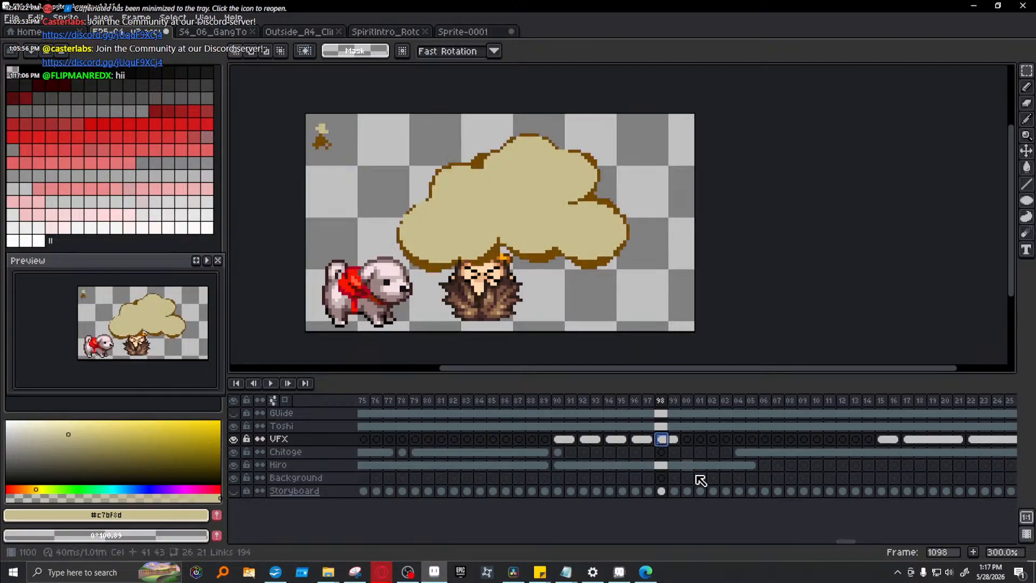
{"action": "left_click", "coordinate": [596, 441]}
{"action": "left_click", "coordinate": [687, 440]}
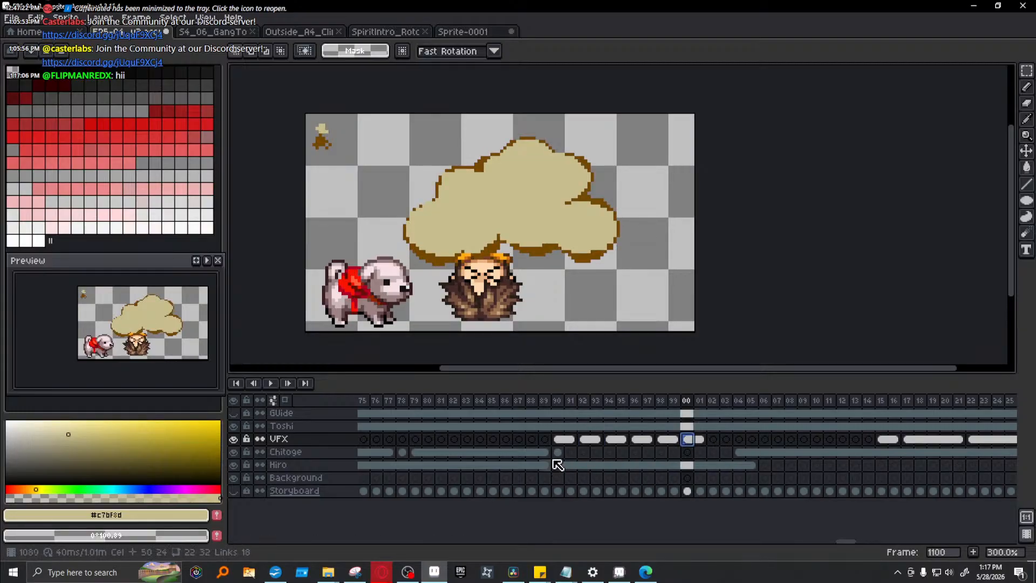
{"action": "left_click", "coordinate": [562, 440]}
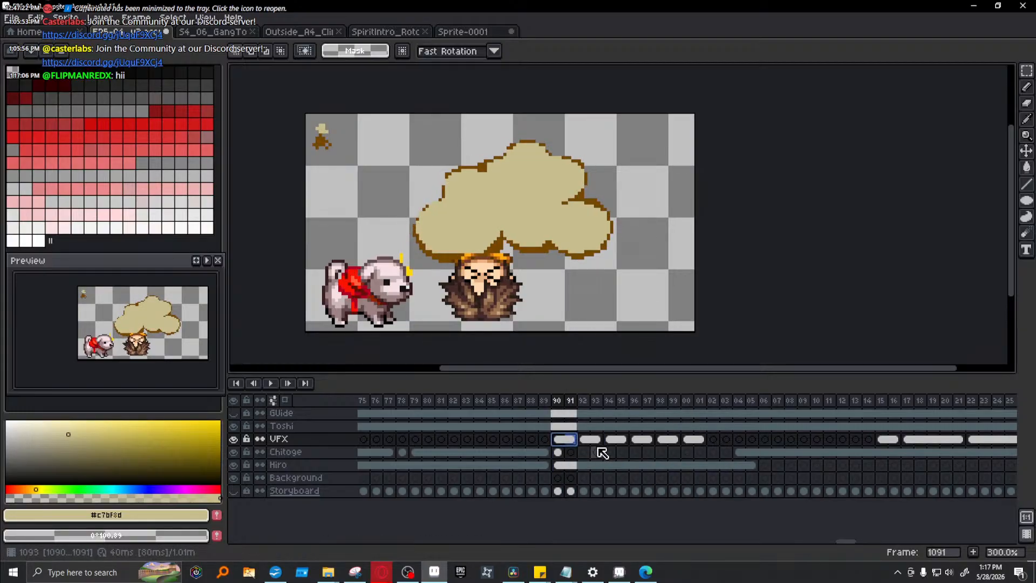
{"action": "left_click", "coordinate": [701, 441]}
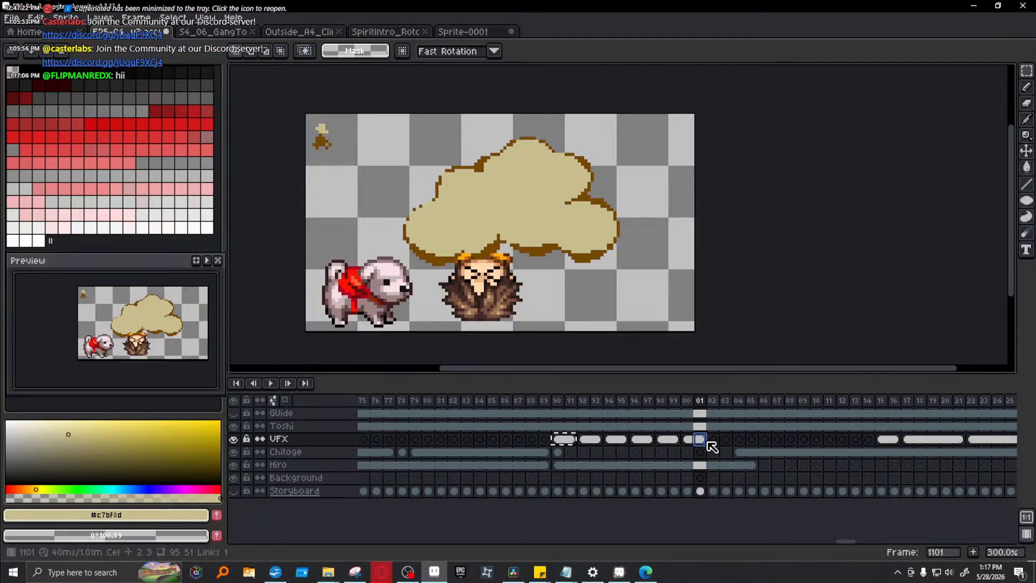
{"action": "mouse_move", "coordinate": [707, 445]}
{"action": "left_mouse_down"}
{"action": "mouse_move", "coordinate": [565, 445]}
{"action": "mouse_move", "coordinate": [749, 453]}
{"action": "mouse_move", "coordinate": [718, 443]}
{"action": "left_mouse_up"}
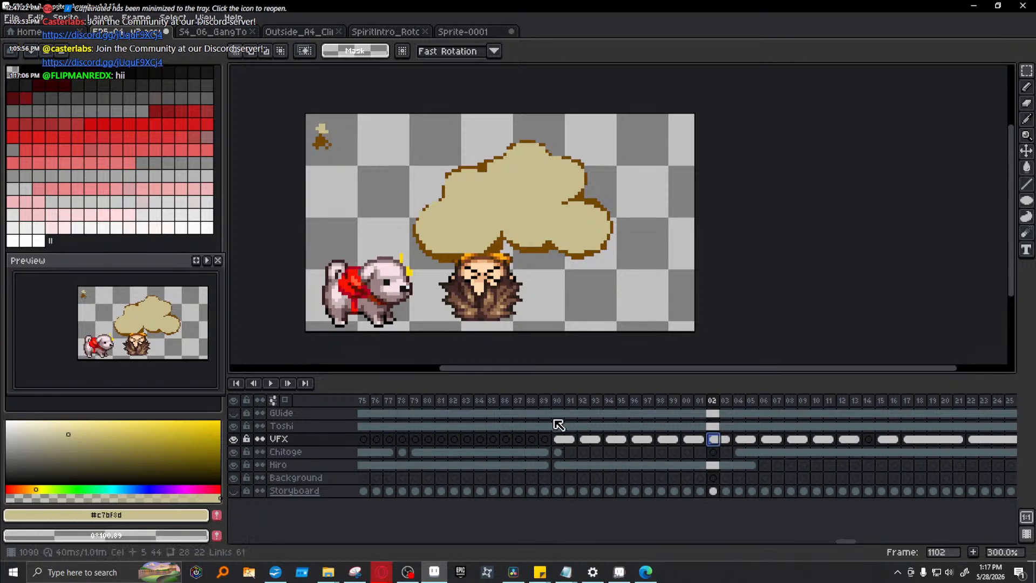
- Play the animation from frame 1090 to review the repeated grow-and-shrink cloud cels
{"action": "left_click", "coordinate": [557, 401]}
{"action": "left_click", "coordinate": [271, 383]}
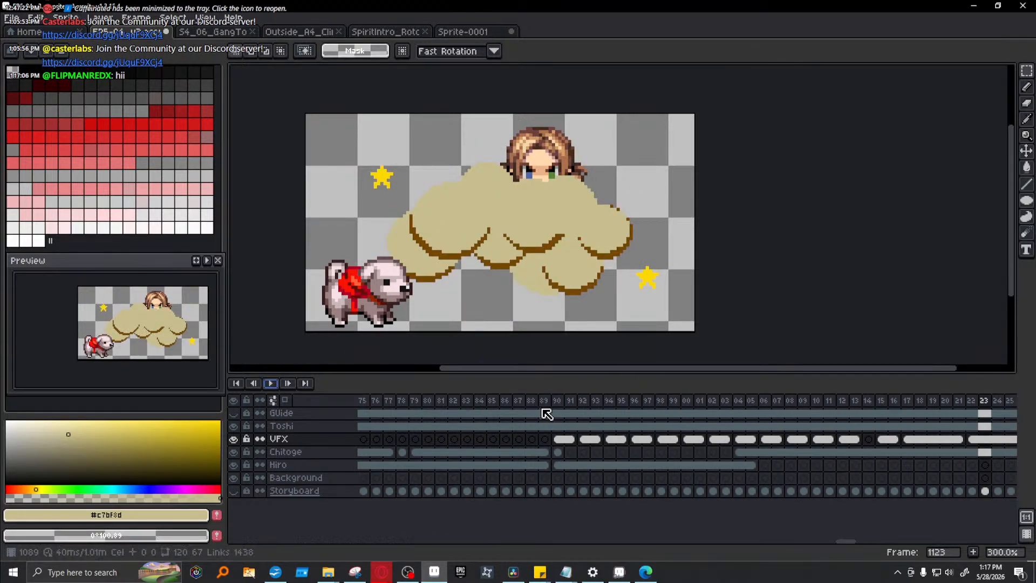
{"action": "left_click", "coordinate": [558, 414]}
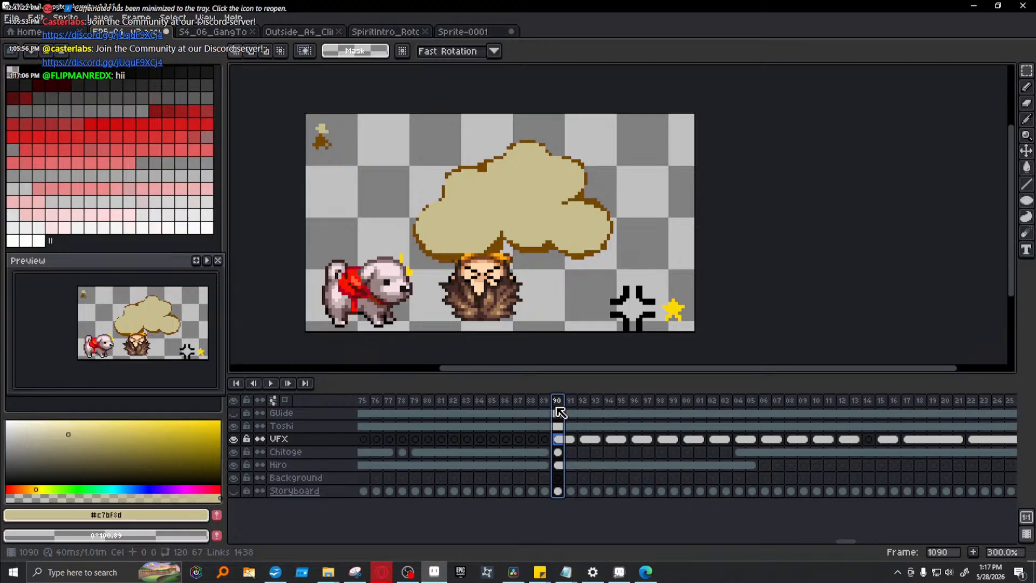
{"action": "left_click", "coordinate": [271, 383]}
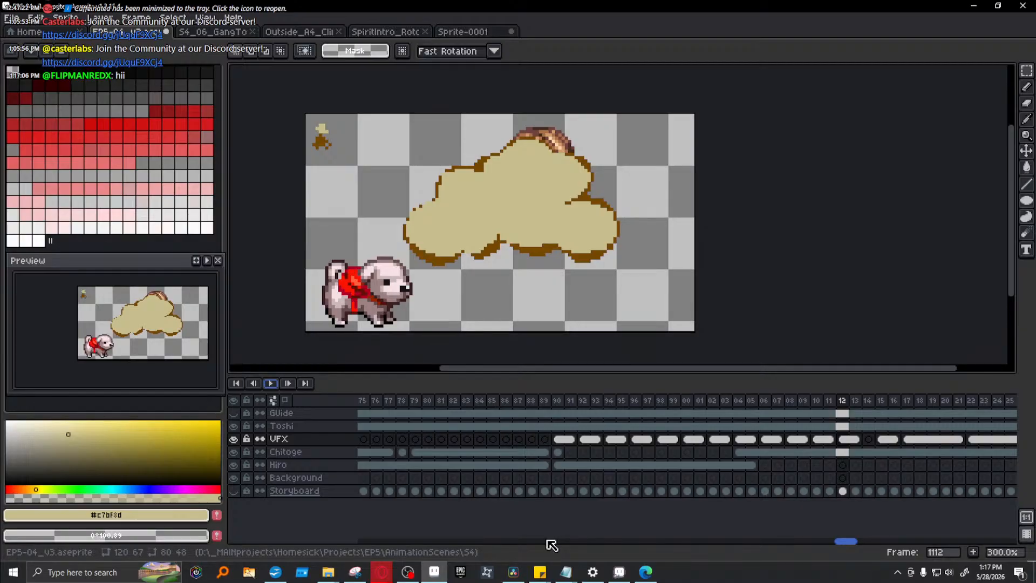
- Undo the pasted VFX cels and clear the VFX layer again from frame 1098 to frame 1114
{"action": "key", "text": "ctrl+z"}
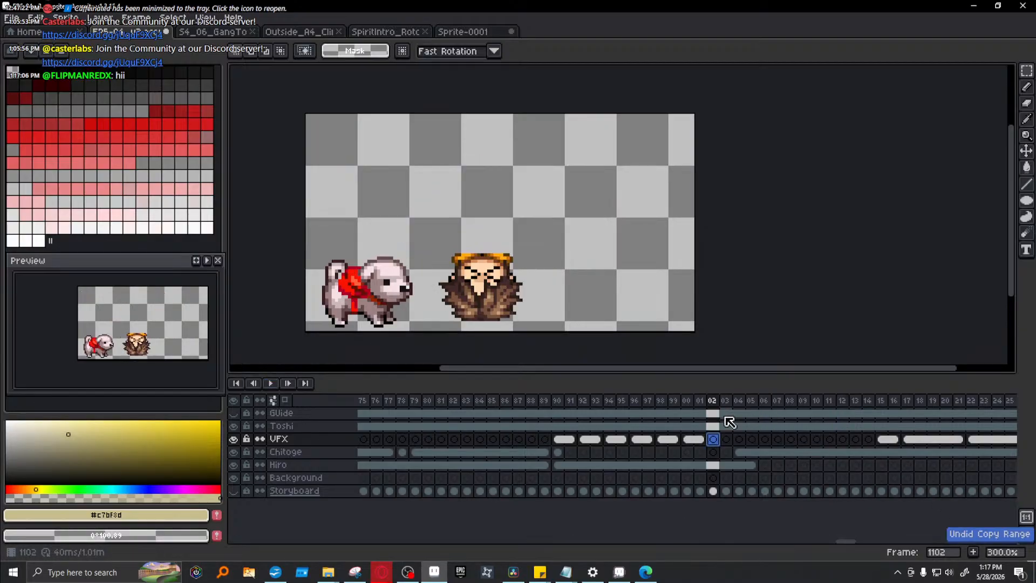
{"action": "key", "text": "ctrl+z"}
{"action": "key", "text": "ctrl+z"}
{"action": "key", "text": "ctrl+z"}
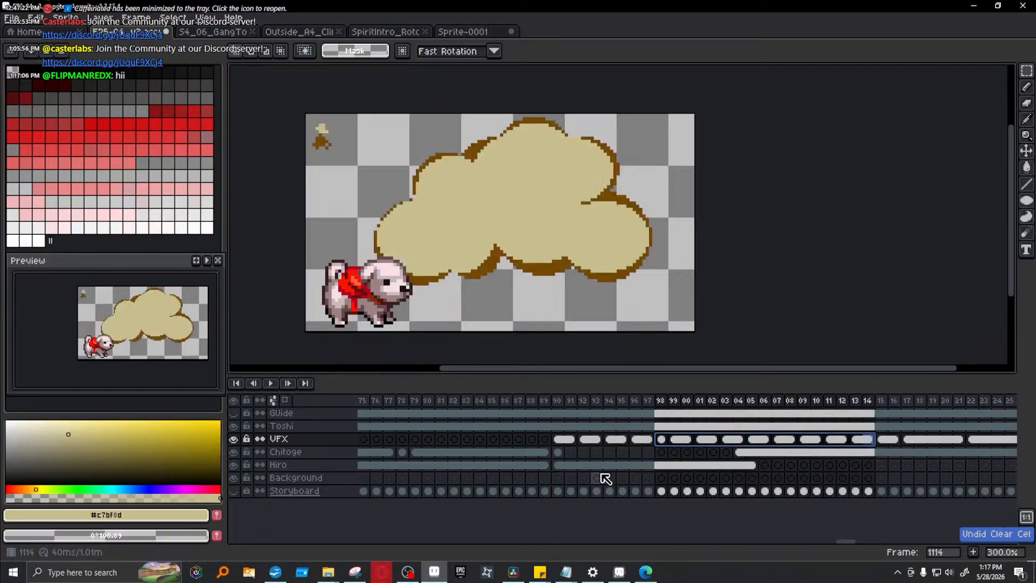
{"action": "key", "text": "Delete"}
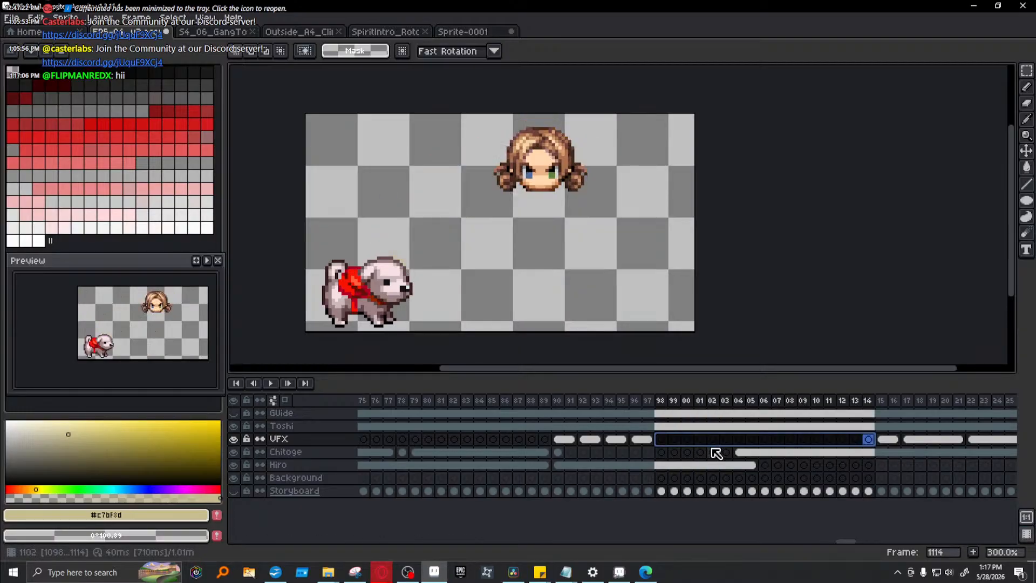
- Copy the single VFX cels from frames 1095, 1093 and 1091 onto frames 1098, 1099 and 1100 respectively
{"action": "left_click", "coordinate": [610, 439]}
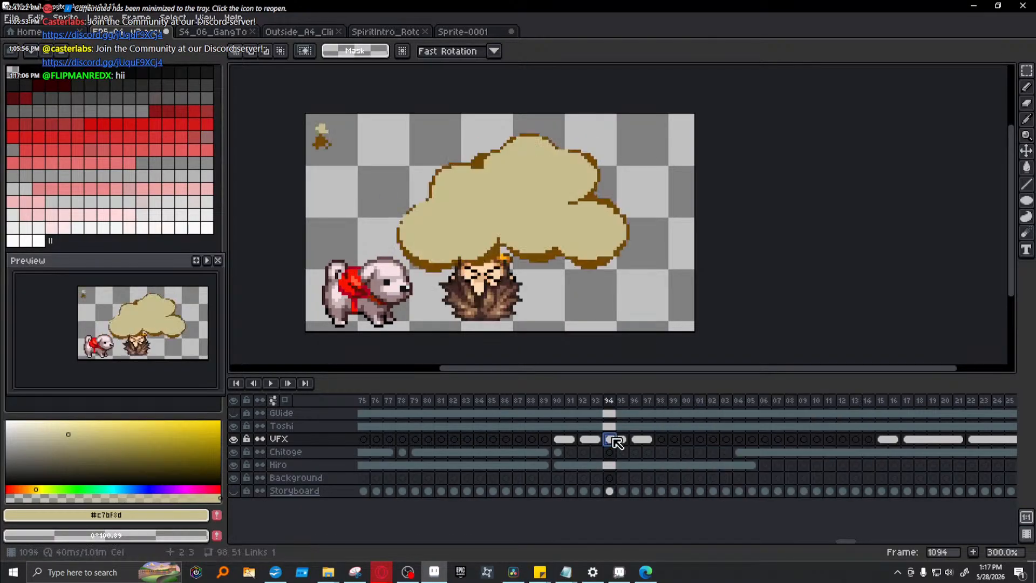
{"action": "left_click", "coordinate": [648, 440]}
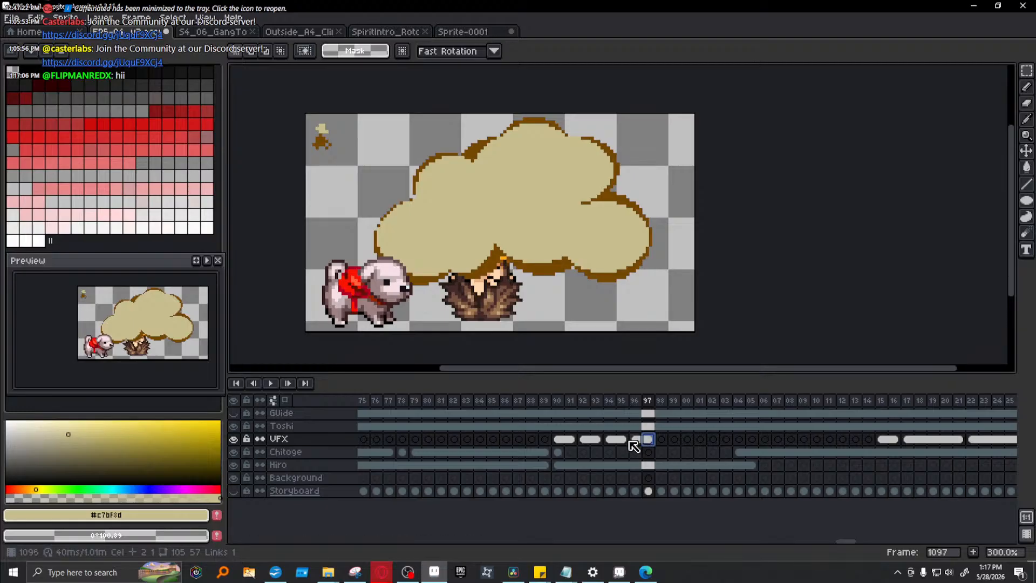
{"action": "left_click", "coordinate": [625, 439]}
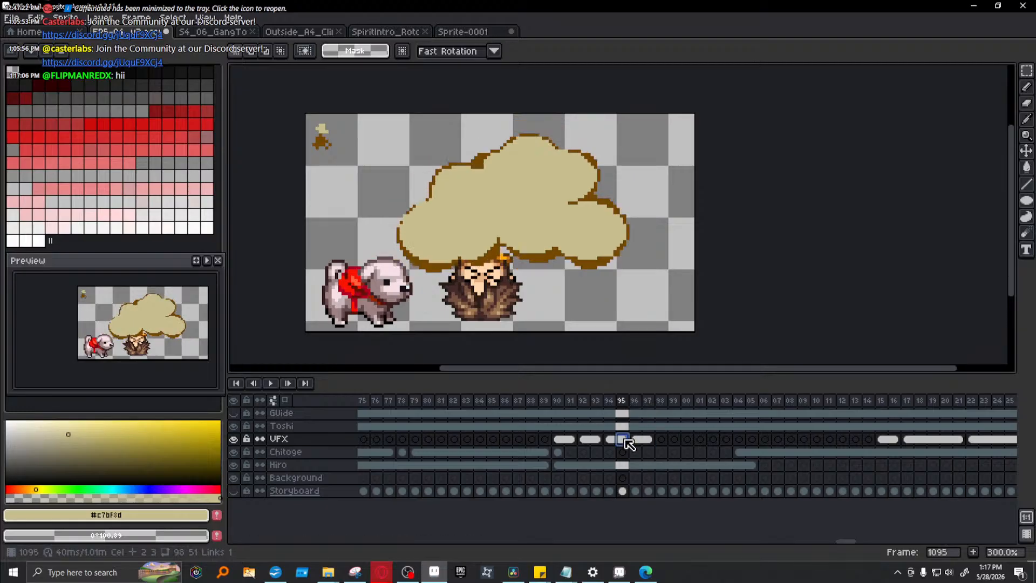
{"action": "left_click", "coordinate": [660, 439]}
{"action": "left_click", "coordinate": [596, 439]}
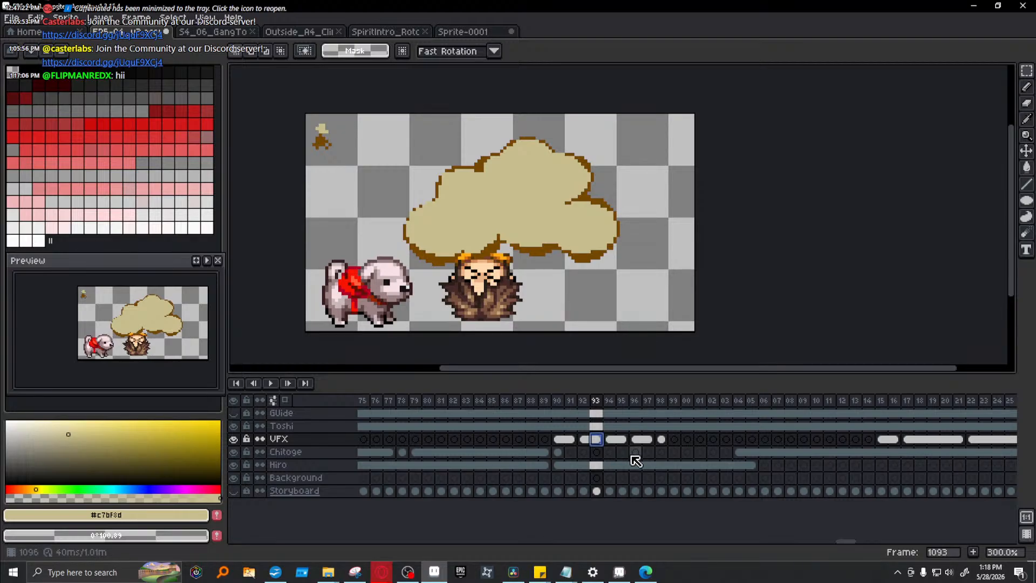
{"action": "left_click", "coordinate": [673, 439]}
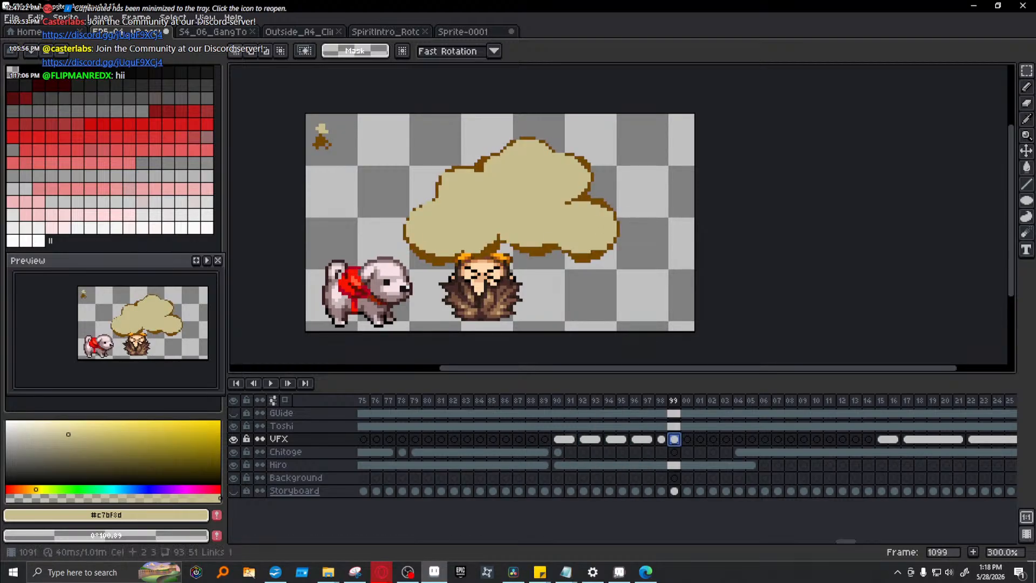
{"action": "left_click", "coordinate": [573, 440]}
{"action": "key", "text": "ctrl+c"}
{"action": "left_click", "coordinate": [684, 440]}
{"action": "key", "text": "ctrl+v"}
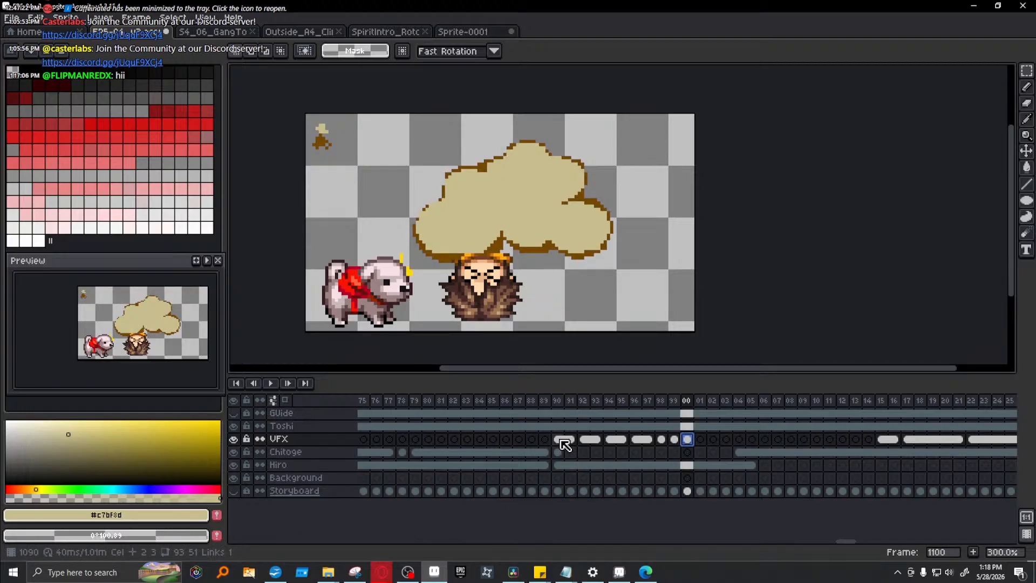
- Play the animation from frame 1090 to check the faster cloud shrink and return to frame 1090
{"action": "left_click", "coordinate": [562, 442]}
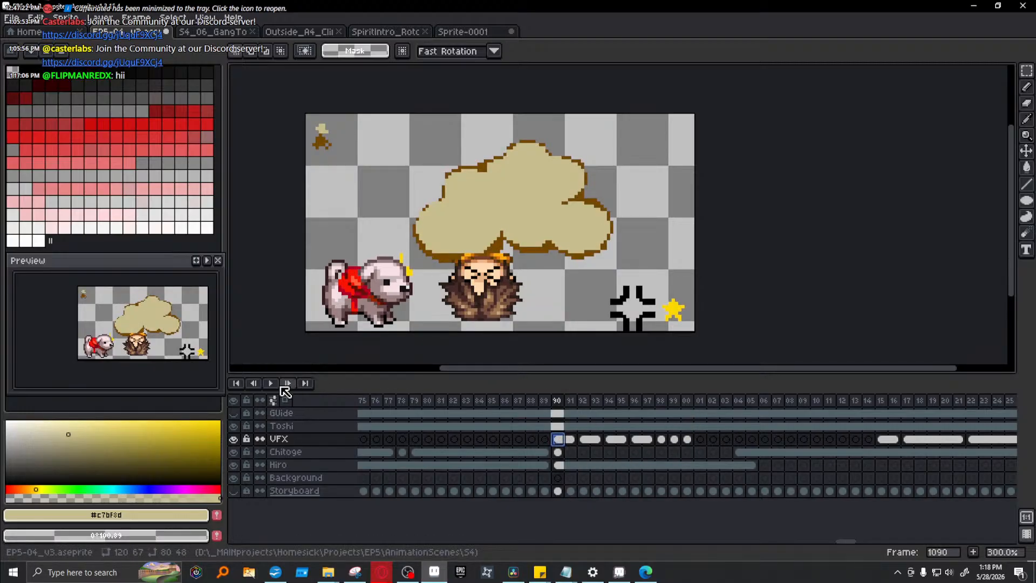
{"action": "left_click", "coordinate": [271, 383]}
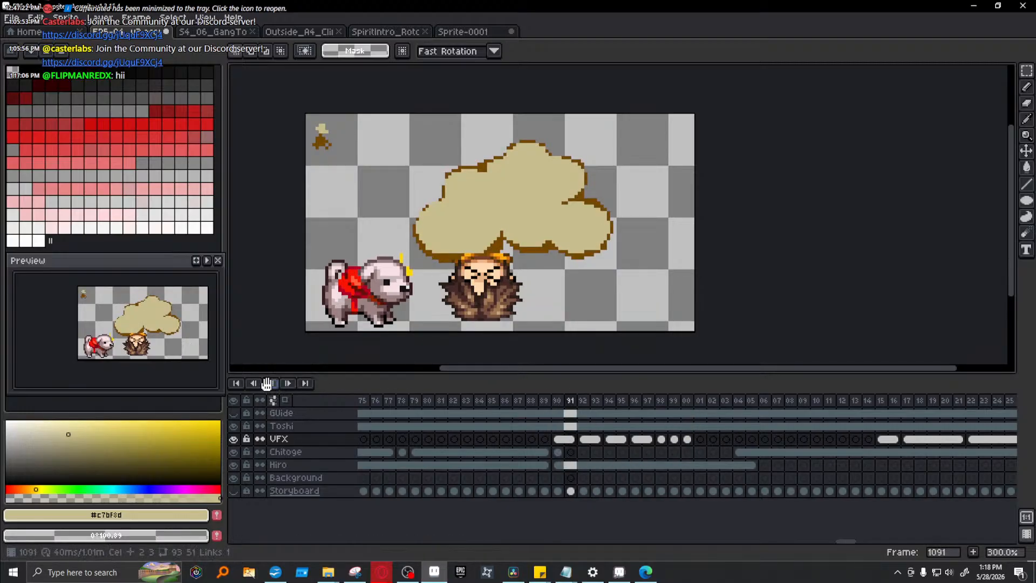
{"action": "left_click", "coordinate": [557, 402]}
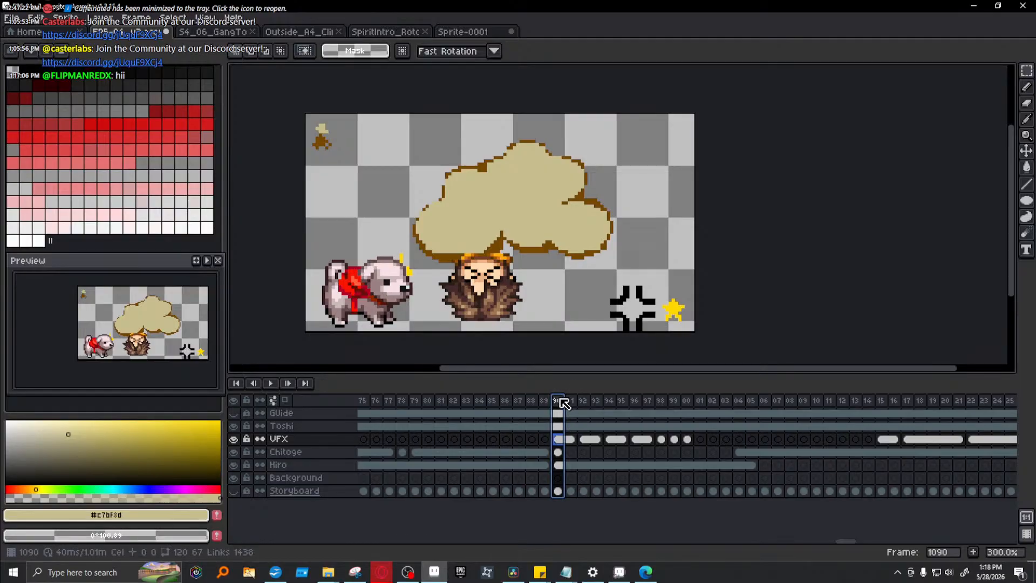
- Set frames 1090 to 1100 as a loop section, play it, and delete the loop tag
{"action": "left_click_drag", "start_coordinate": [557, 402], "coordinate": [700, 405]}
{"action": "right_click", "coordinate": [673, 404]}
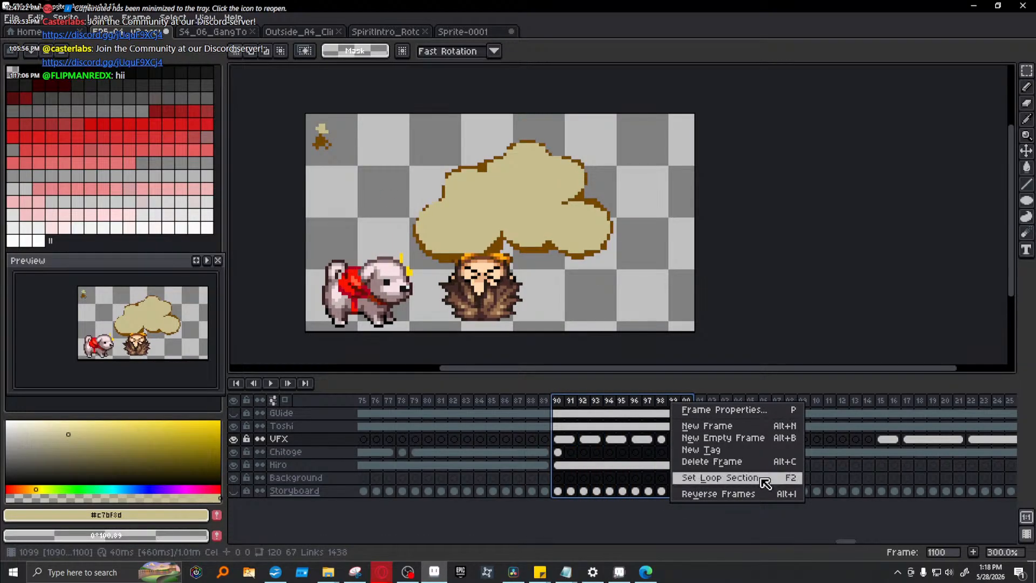
{"action": "left_click", "coordinate": [747, 479]}
{"action": "left_click", "coordinate": [270, 382]}
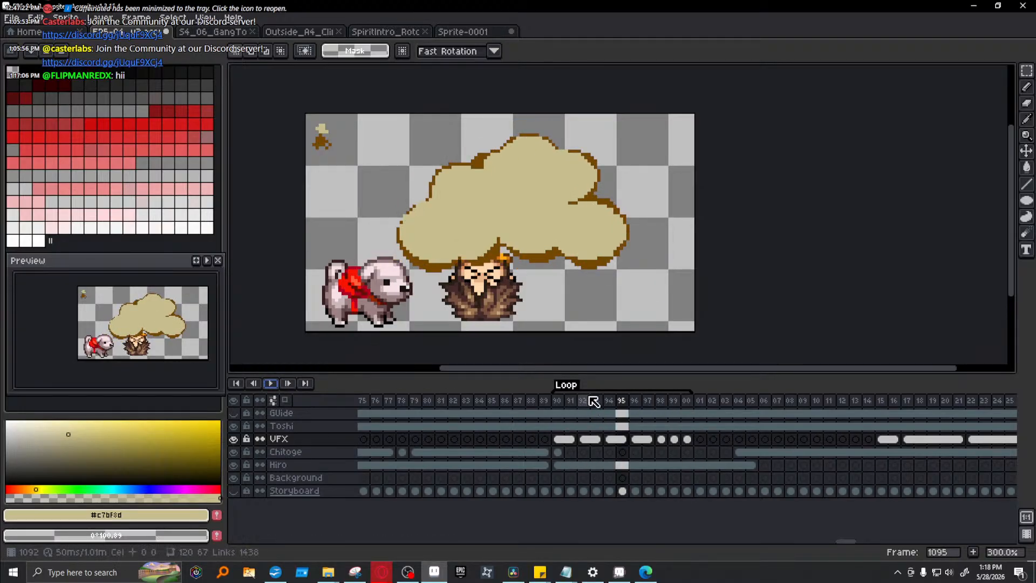
{"action": "right_click", "coordinate": [562, 386]}
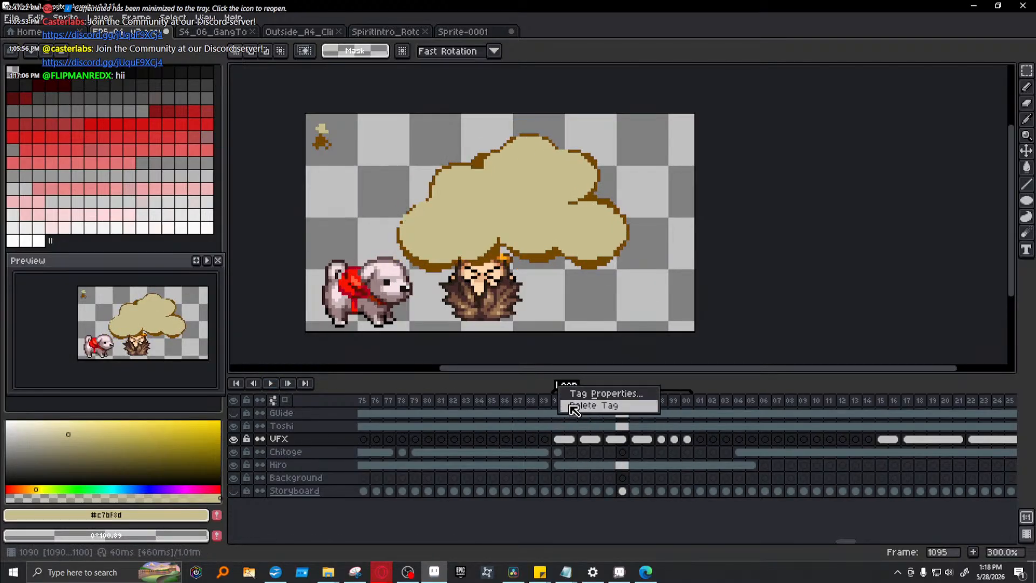
{"action": "left_click", "coordinate": [572, 408]}
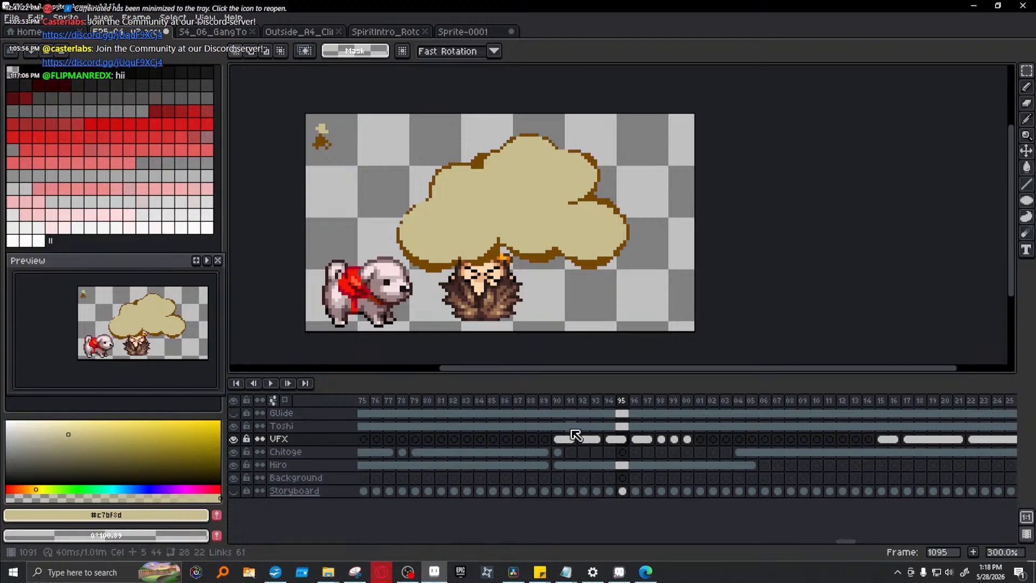
- Copy the VFX cels from frames 1090 to 1100 and paste them starting at frame 1101
{"action": "left_click_drag", "start_coordinate": [558, 440], "coordinate": [697, 446]}
{"action": "key", "text": "ctrl+c"}
{"action": "left_click", "coordinate": [701, 439]}
{"action": "key", "text": "ctrl+v"}
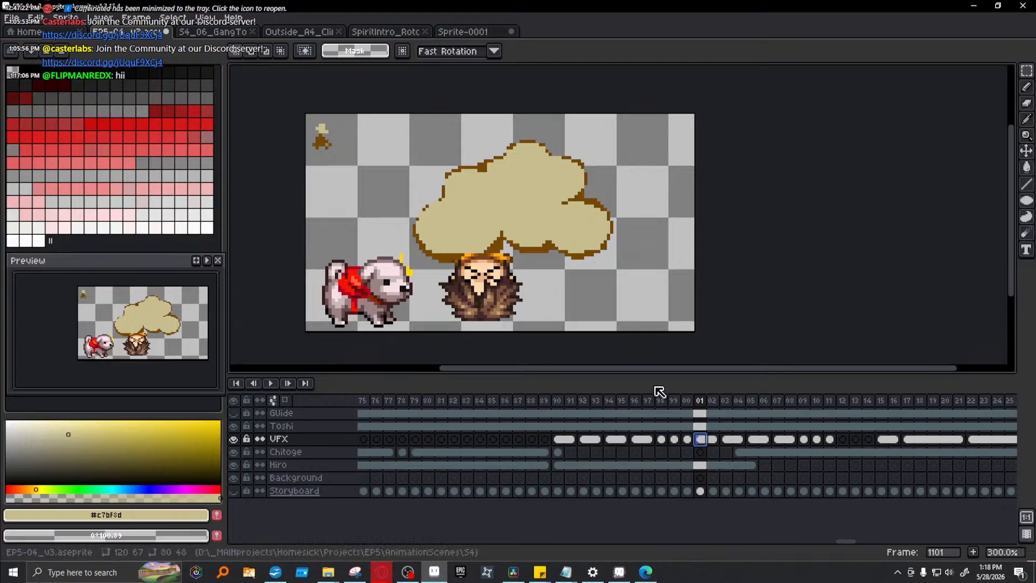
- Set frames 1090 to 1111 as a loop section and play the looping cloud animation
{"action": "left_click_drag", "start_coordinate": [558, 400], "coordinate": [831, 408]}
{"action": "right_click", "coordinate": [771, 403]}
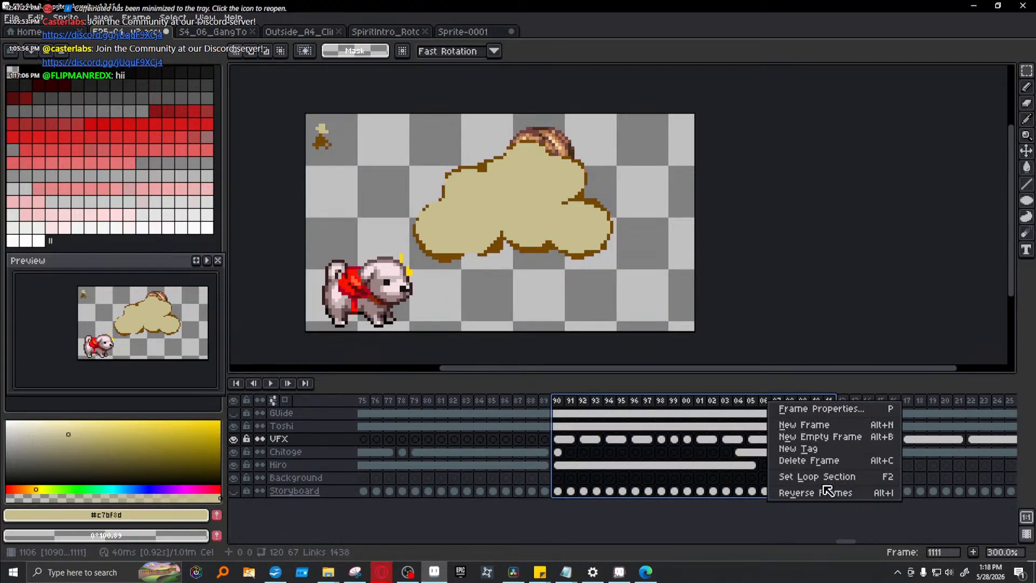
{"action": "left_click", "coordinate": [820, 477]}
{"action": "left_click", "coordinate": [273, 383]}
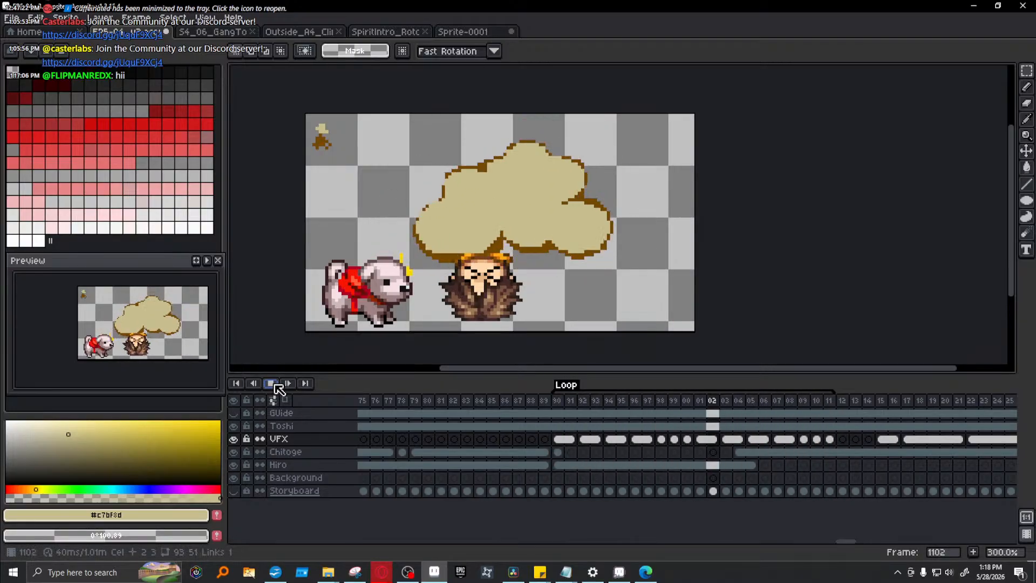
{"action": "left_click", "coordinate": [273, 384]}
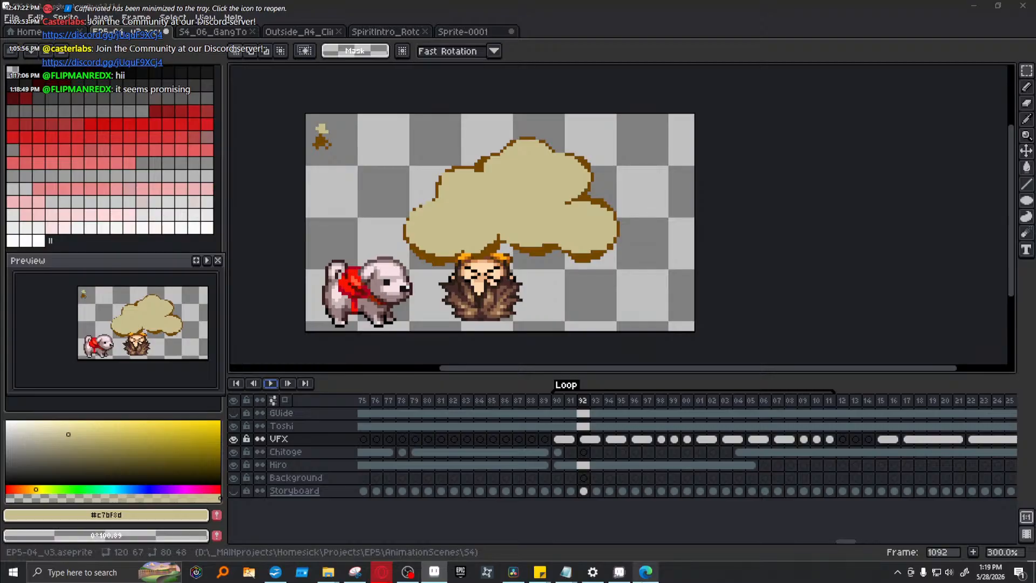
- Switch to the browser, study the opening fight clouds in the Fight Cloud Compilation 5 video, and return to Aseprite
{"action": "mouse_move", "coordinate": [409, 570]}
{"action": "left_click", "coordinate": [673, 520]}
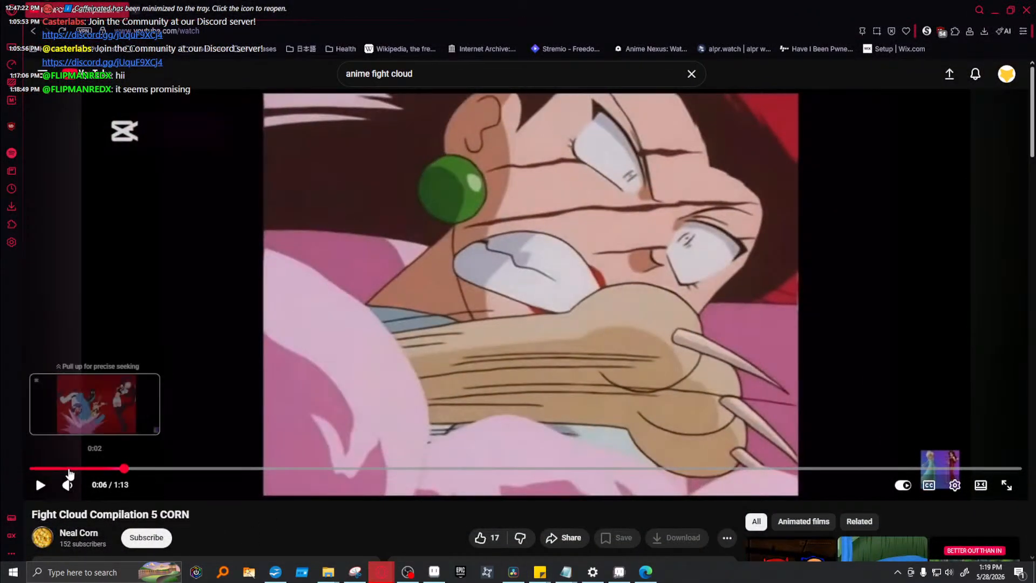
{"action": "left_click", "coordinate": [69, 469]}
{"action": "left_click", "coordinate": [51, 469]}
{"action": "left_click_drag", "start_coordinate": [52, 469], "coordinate": [174, 476]}
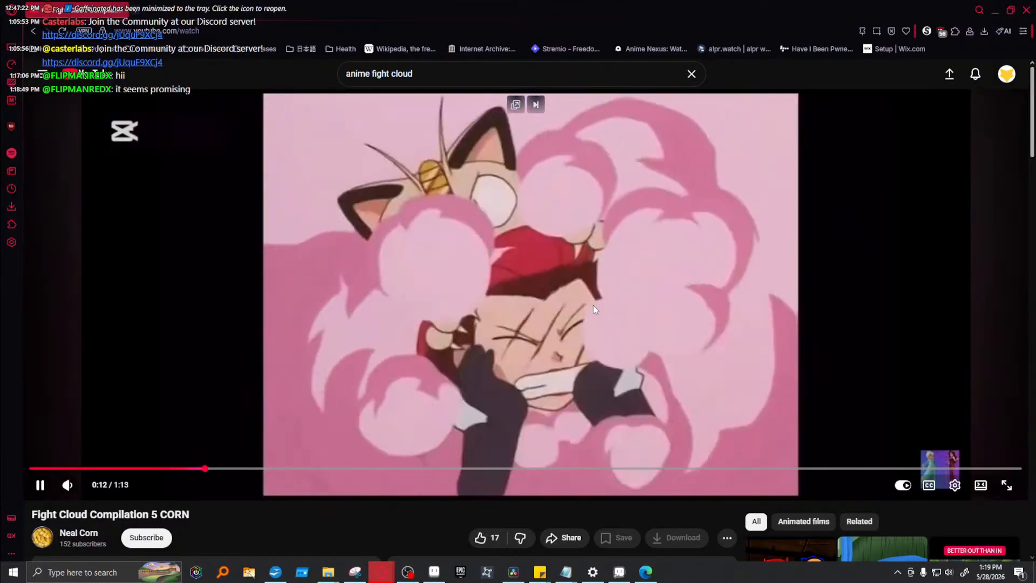
{"action": "left_click", "coordinate": [592, 305]}
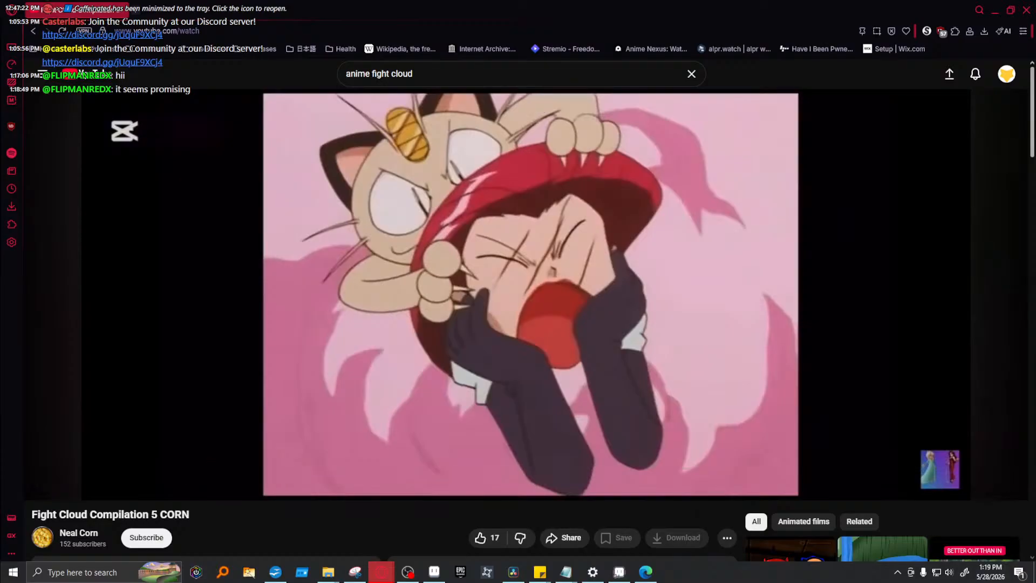
{"action": "left_click", "coordinate": [434, 572]}
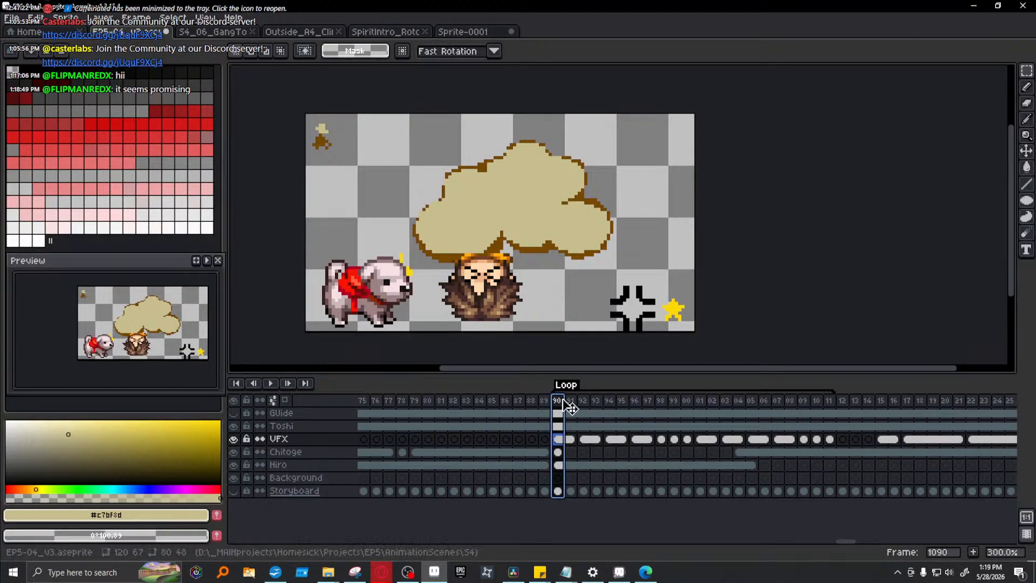
- Scrub through the cloud growth up to frame 1097 and add a new layer directly above the VFX layer
{"action": "left_click", "coordinate": [584, 401]}
{"action": "left_click_drag", "start_coordinate": [586, 403], "coordinate": [662, 412]}
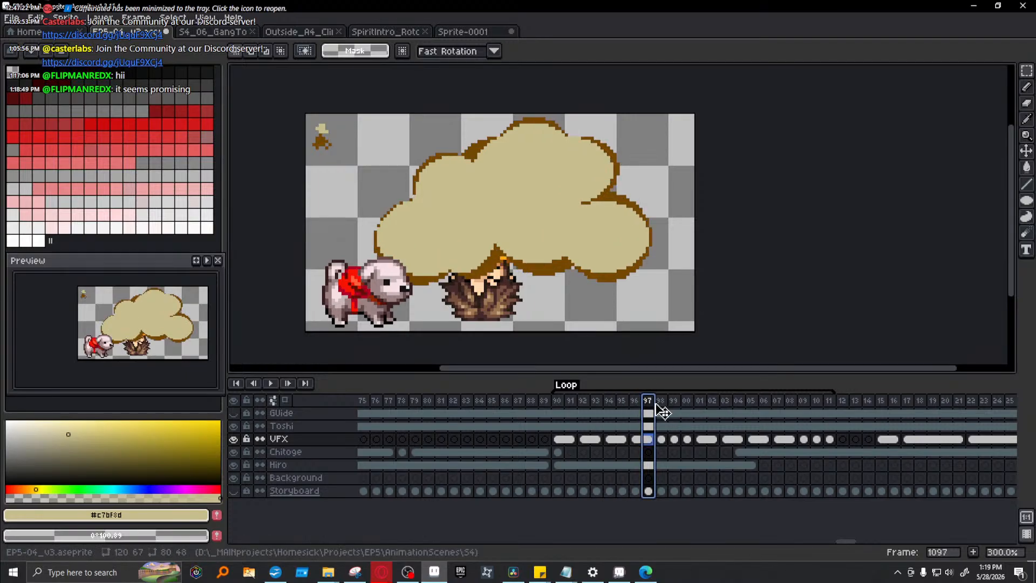
{"action": "right_click", "coordinate": [321, 440]}
{"action": "mouse_move", "coordinate": [374, 466]}
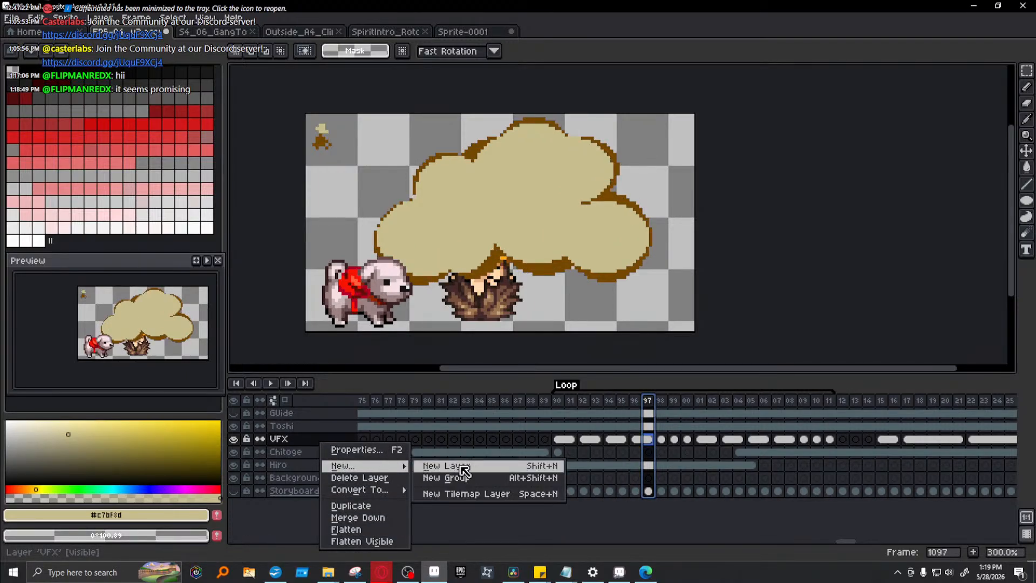
{"action": "left_click", "coordinate": [438, 464]}
- Copy the VFX cels from frames 1090 to 1100 onto the new layer and shift the copies to start at frame 1092
{"action": "left_click", "coordinate": [560, 439]}
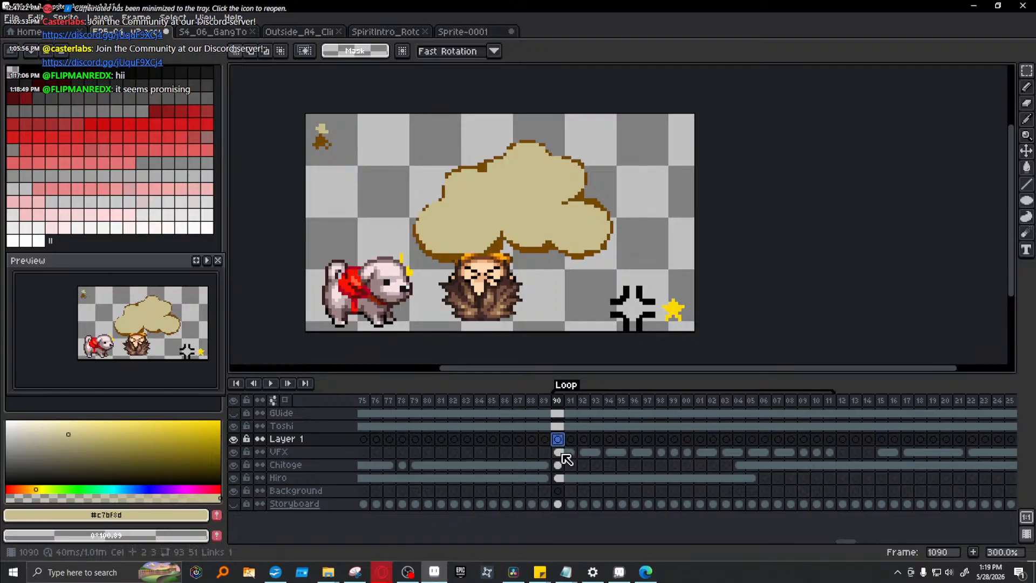
{"action": "left_click", "coordinate": [559, 453]}
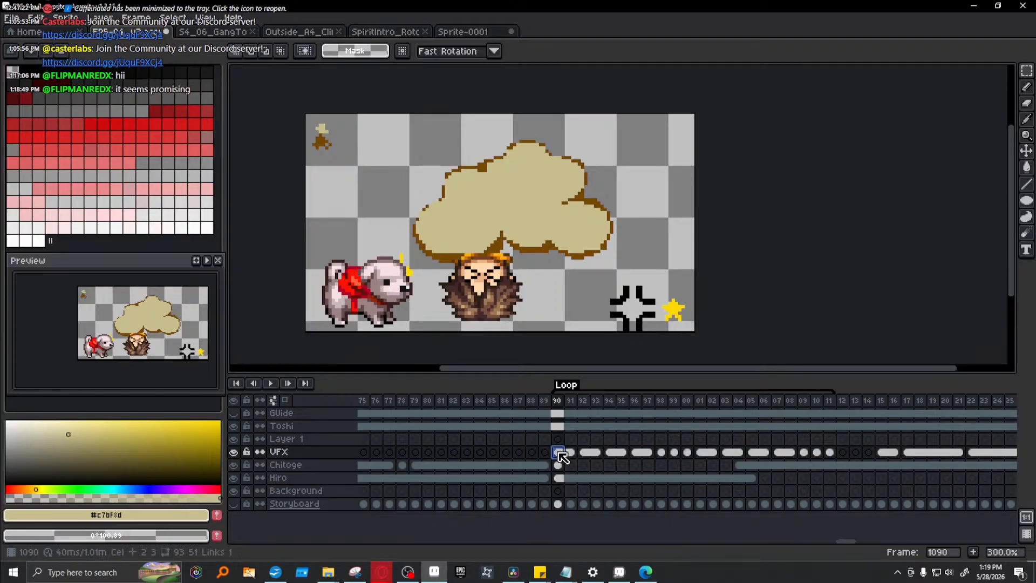
{"action": "left_click_drag", "start_coordinate": [686, 453], "coordinate": [559, 453]}
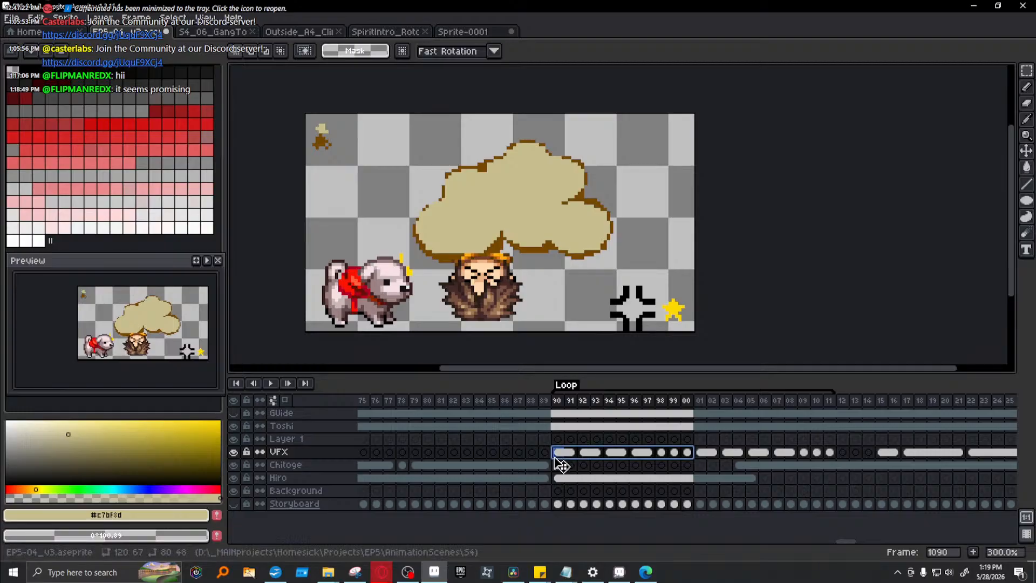
{"action": "mouse_move", "coordinate": [557, 455]}
{"action": "left_mouse_down"}
{"action": "mouse_move", "coordinate": [621, 433]}
{"action": "mouse_move", "coordinate": [563, 441]}
{"action": "left_mouse_up"}
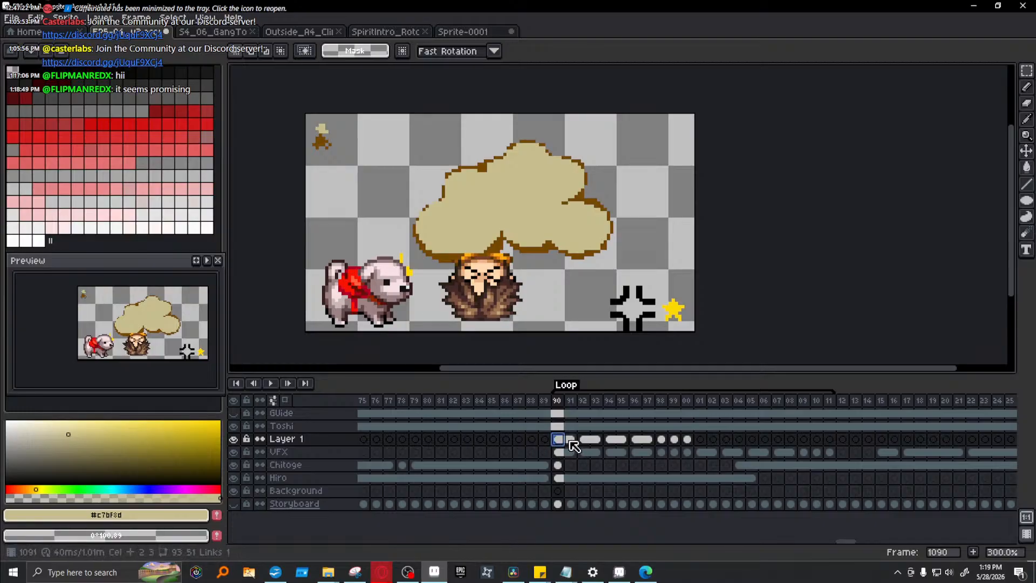
{"action": "left_click_drag", "start_coordinate": [703, 439], "coordinate": [592, 441]}
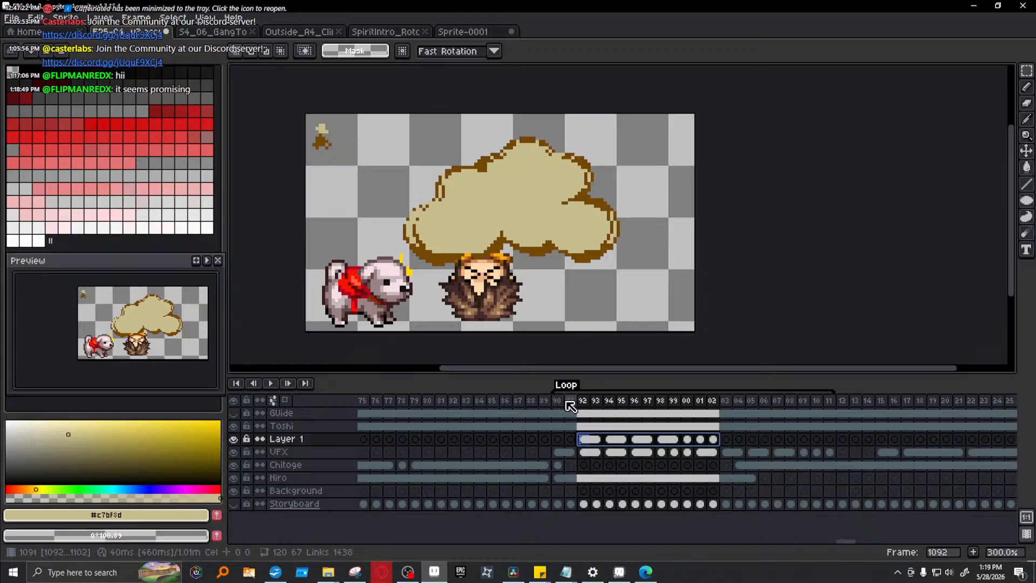
- Shift the Layer 1 smoke cels from frames 1092–1102 two frames later so they occupy frames 1094–1104
{"action": "left_click", "coordinate": [569, 405]}
{"action": "left_click", "coordinate": [270, 383]}
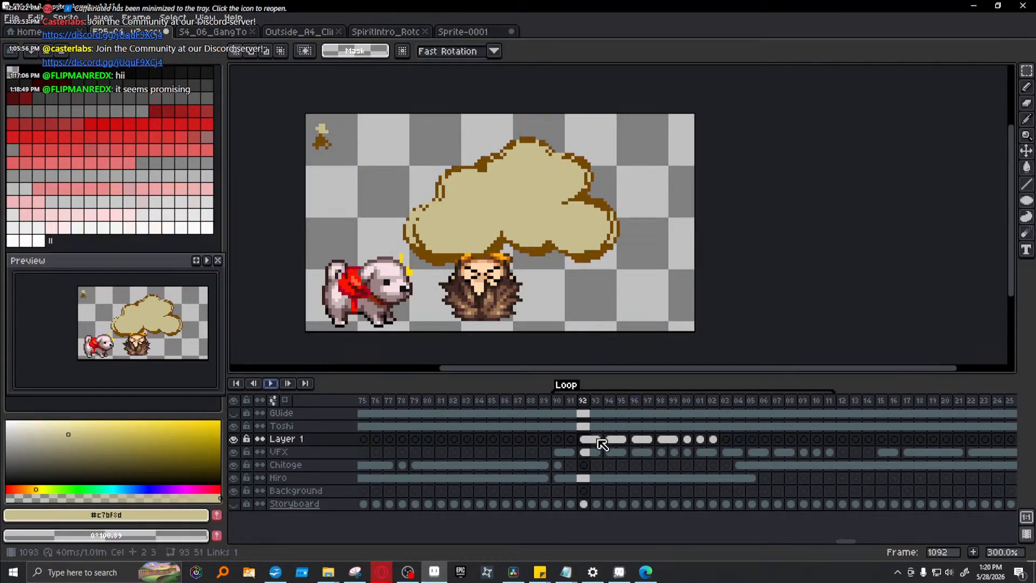
{"action": "left_click", "coordinate": [589, 400]}
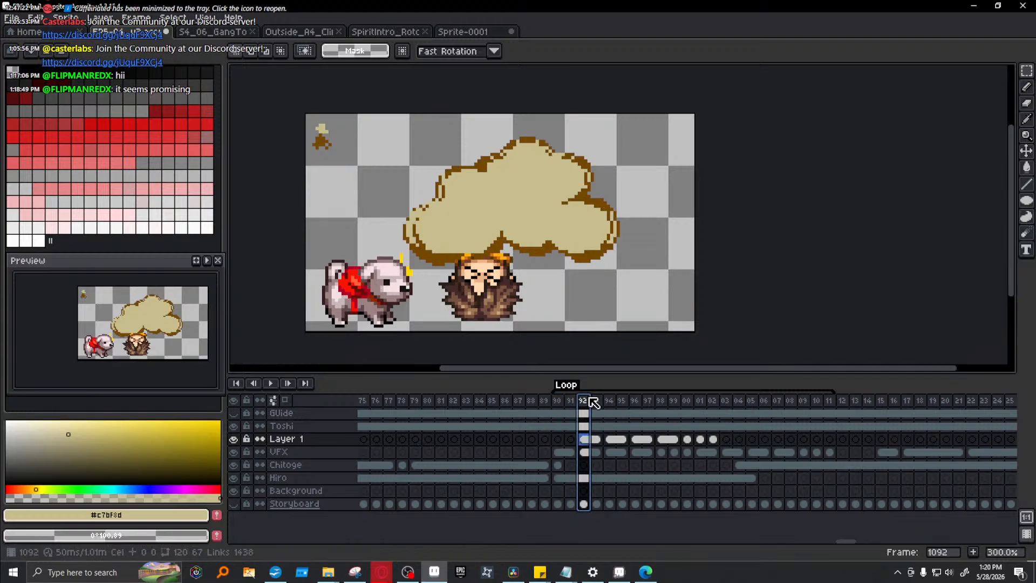
{"action": "left_click_drag", "start_coordinate": [585, 439], "coordinate": [718, 440]}
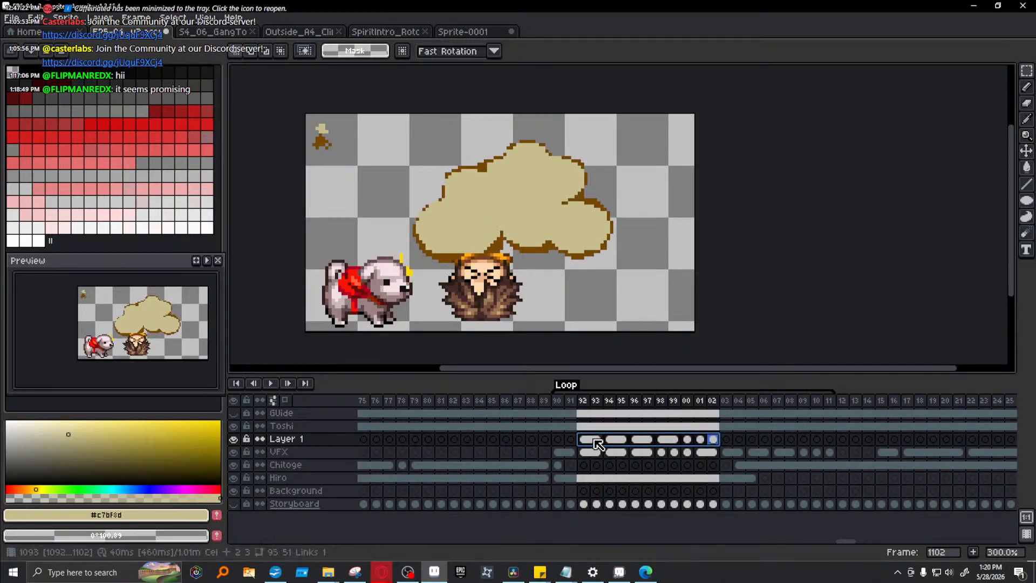
{"action": "left_click_drag", "start_coordinate": [590, 443], "coordinate": [626, 448]}
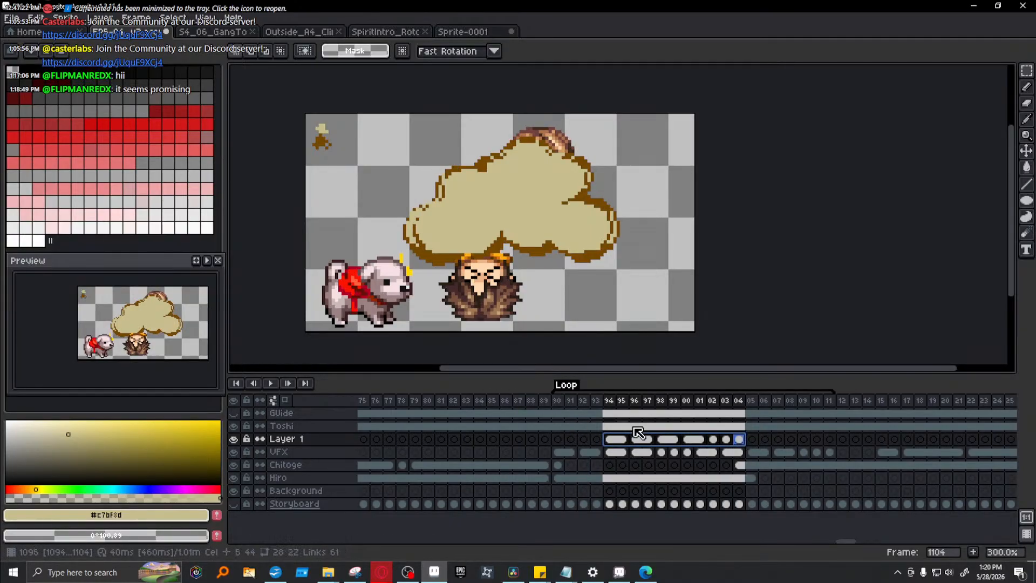
{"action": "left_click_drag", "start_coordinate": [369, 109], "coordinate": [634, 278]}
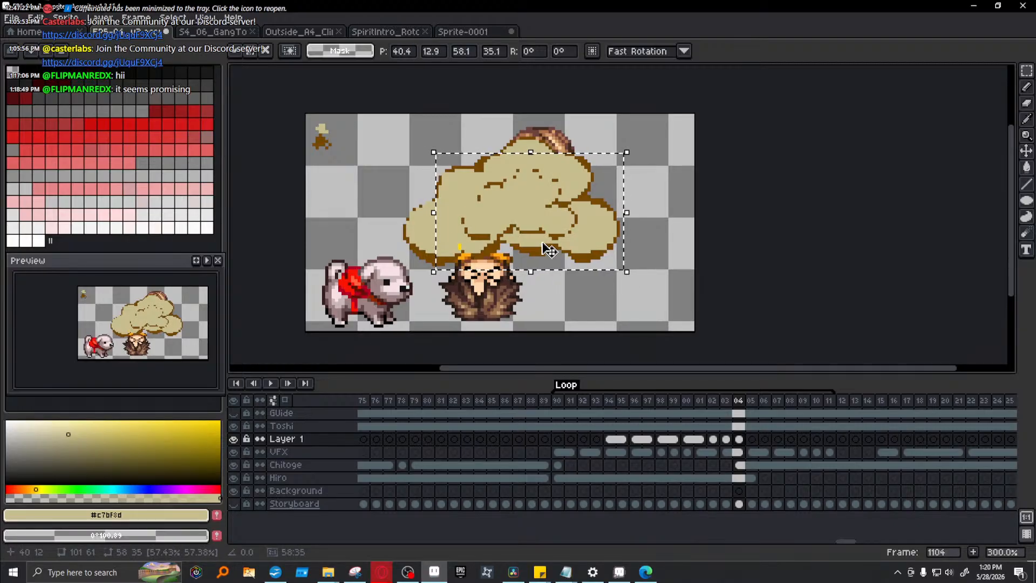
{"action": "left_click", "coordinate": [775, 330]}
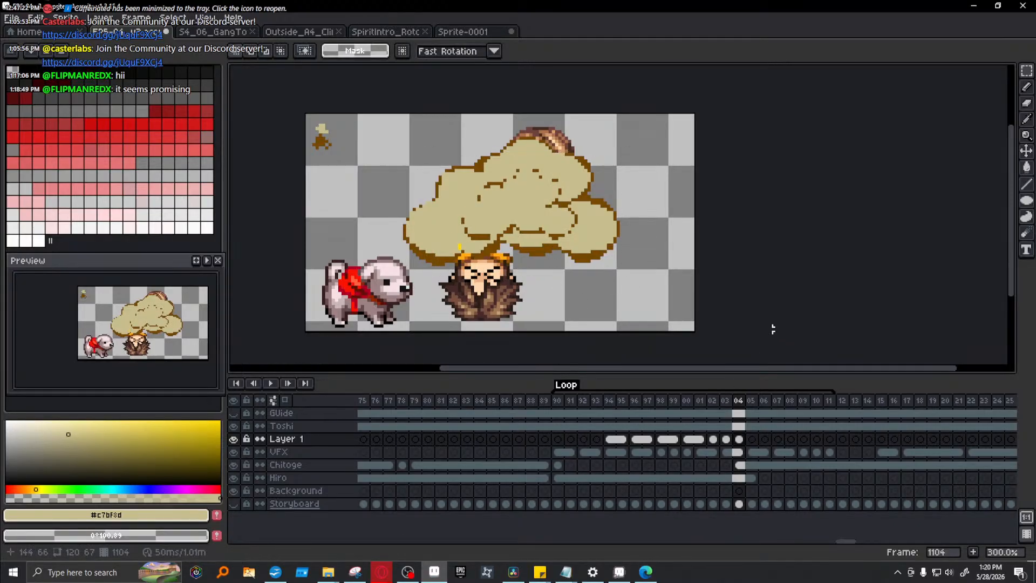
{"action": "left_click", "coordinate": [622, 402]}
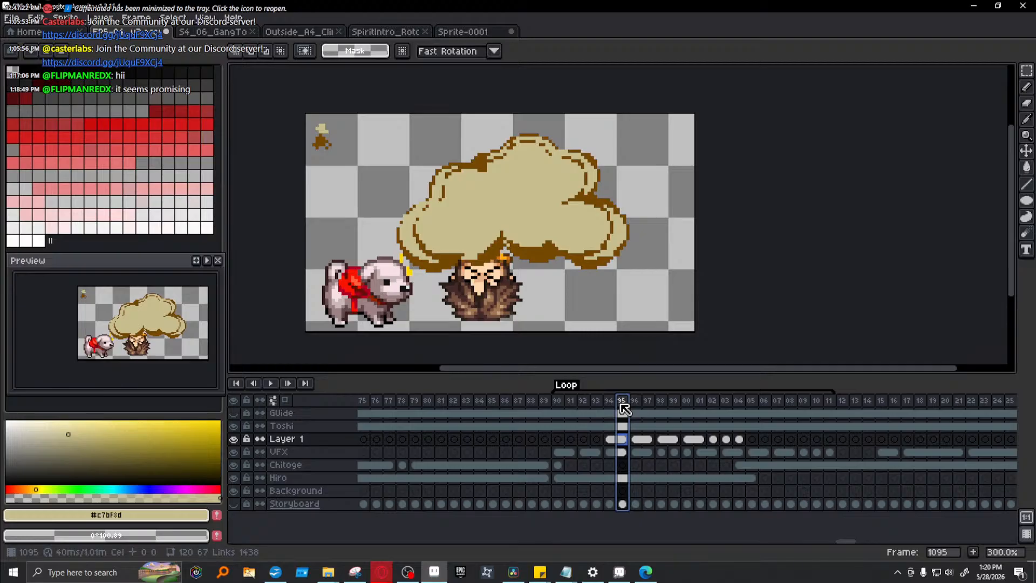
{"action": "left_click_drag", "start_coordinate": [609, 400], "coordinate": [732, 440]}
{"action": "left_click", "coordinate": [741, 440]}
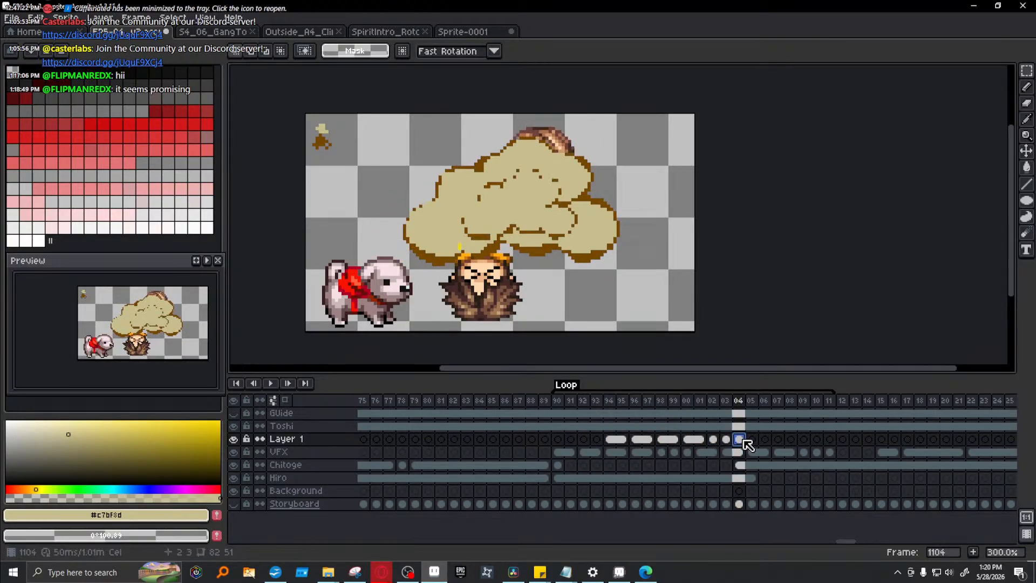
{"action": "key", "text": "ctrl+z"}
{"action": "key", "text": "ctrl+z"}
- Shrink the smoke cloud on Layer 1 across frames 1094–1104 to about 56 × 34 px and play the animation
{"action": "left_click_drag", "start_coordinate": [606, 439], "coordinate": [740, 439]}
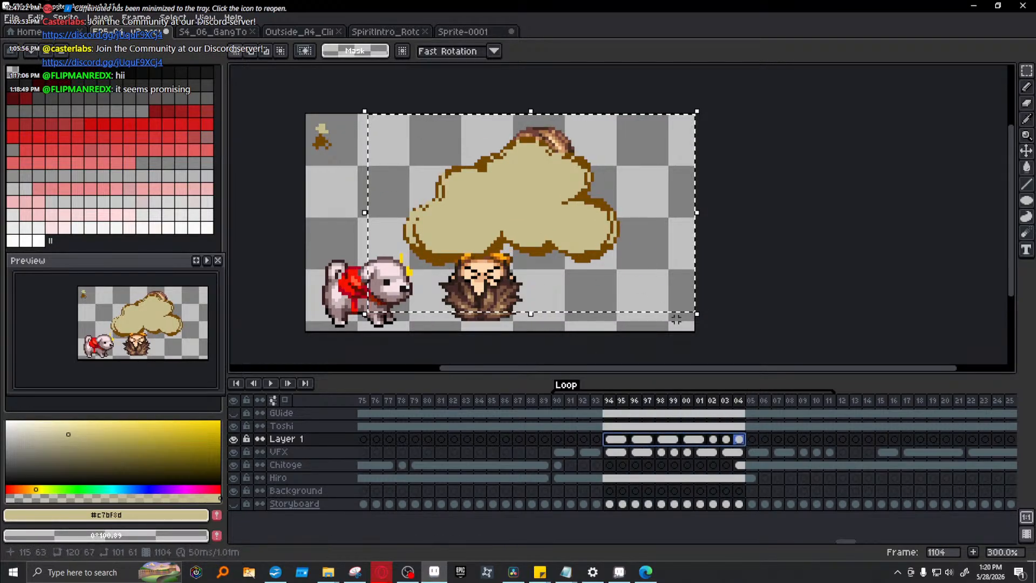
{"action": "left_click", "coordinate": [698, 316]}
{"action": "left_click_drag", "start_coordinate": [699, 319], "coordinate": [621, 269]}
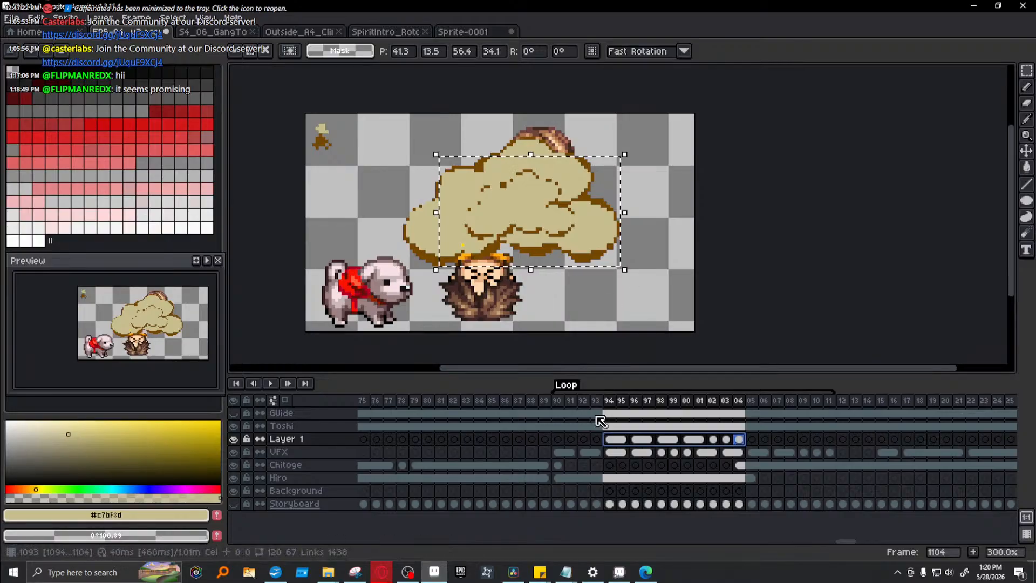
{"action": "left_click", "coordinate": [620, 440]}
{"action": "key", "text": "ctrl+d"}
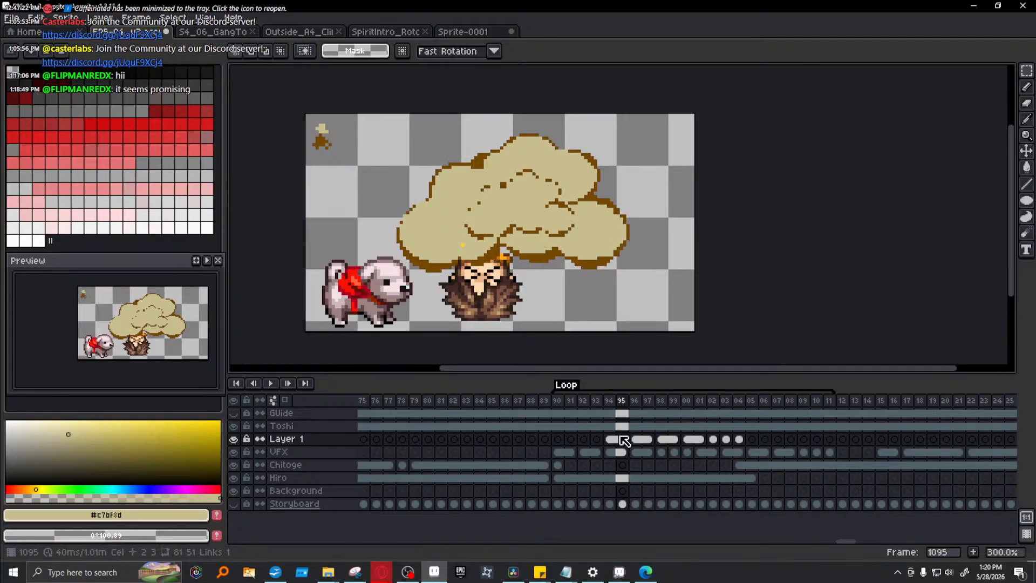
{"action": "left_click", "coordinate": [269, 384]}
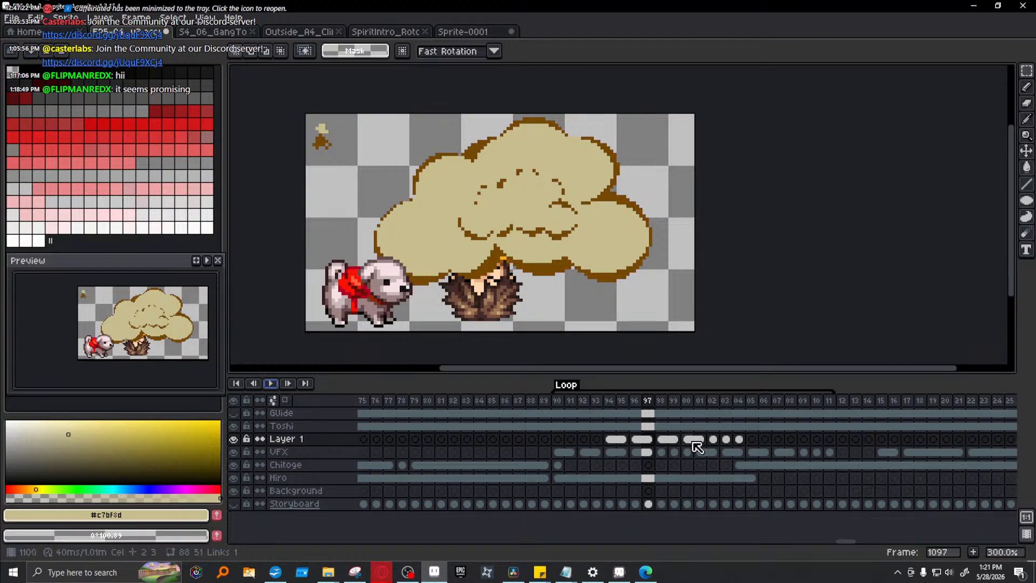
- Reorder the Layer 1 cels by moving frames 1098–1104 to start at 1088, with the first pair relocated to 1098–1099, and preview the loop
{"action": "left_click_drag", "start_coordinate": [660, 439], "coordinate": [555, 440]}
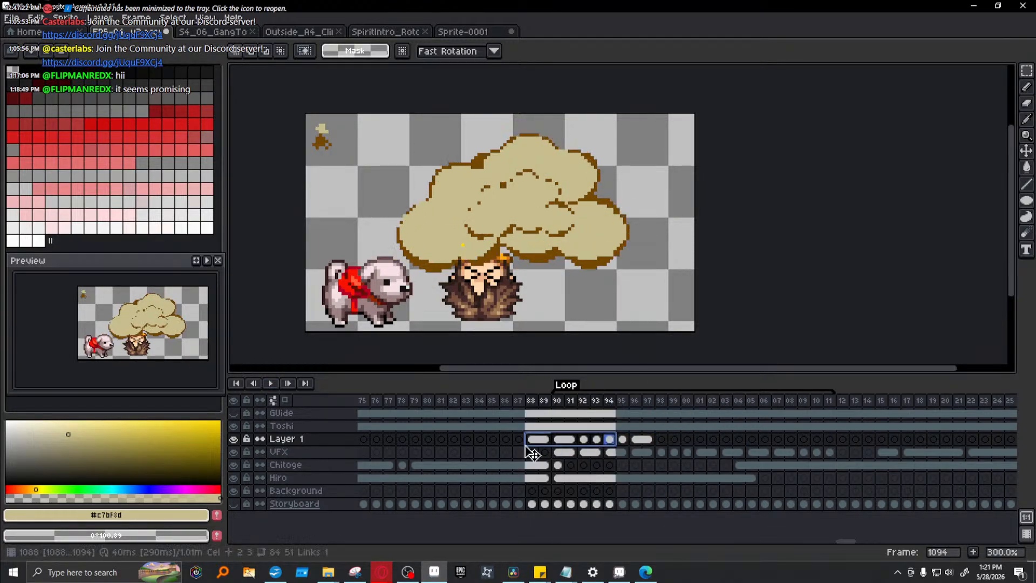
{"action": "left_click", "coordinate": [535, 440]}
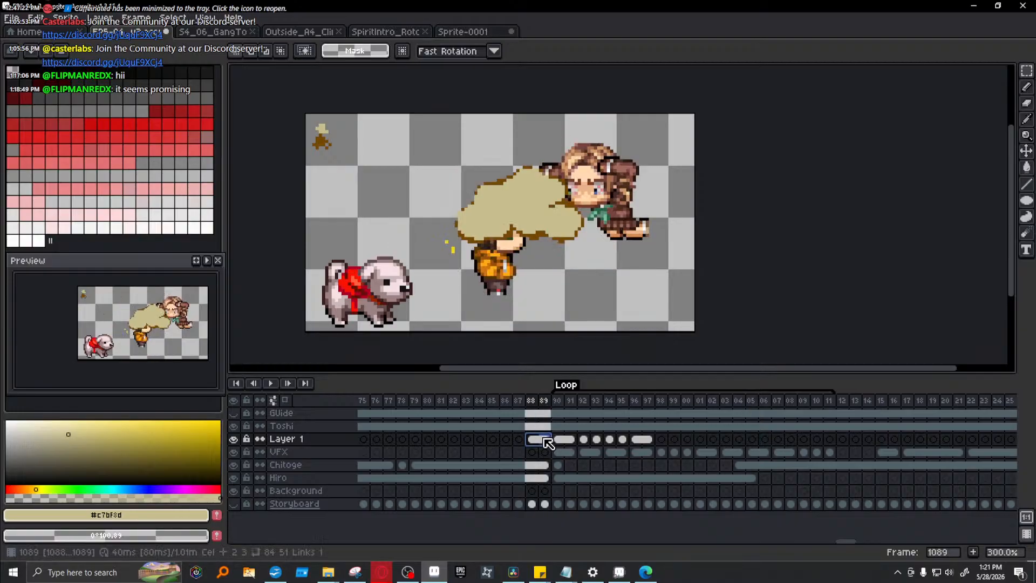
{"action": "left_click_drag", "start_coordinate": [546, 440], "coordinate": [675, 439]}
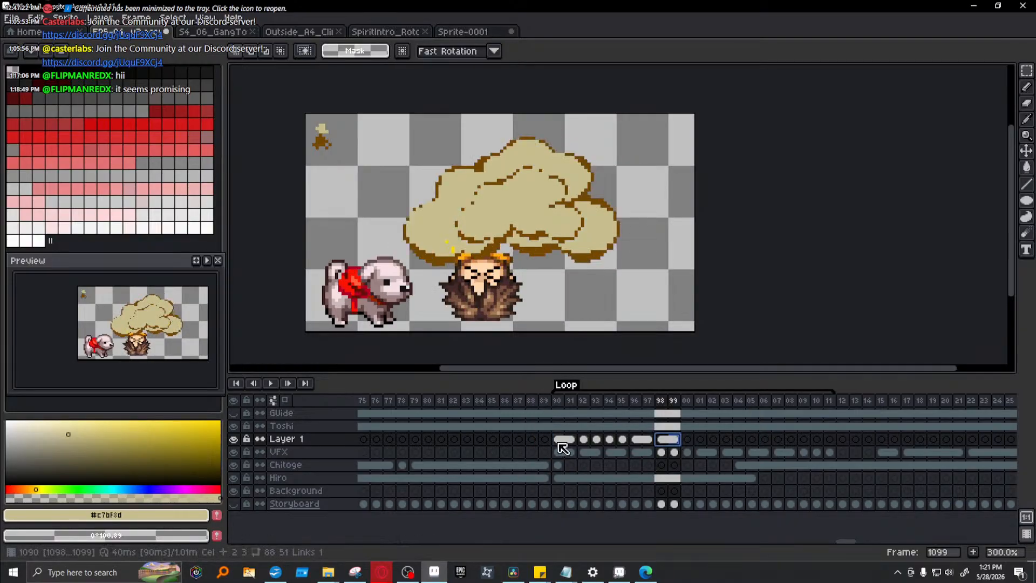
{"action": "left_click", "coordinate": [557, 401]}
{"action": "left_click", "coordinate": [271, 383]}
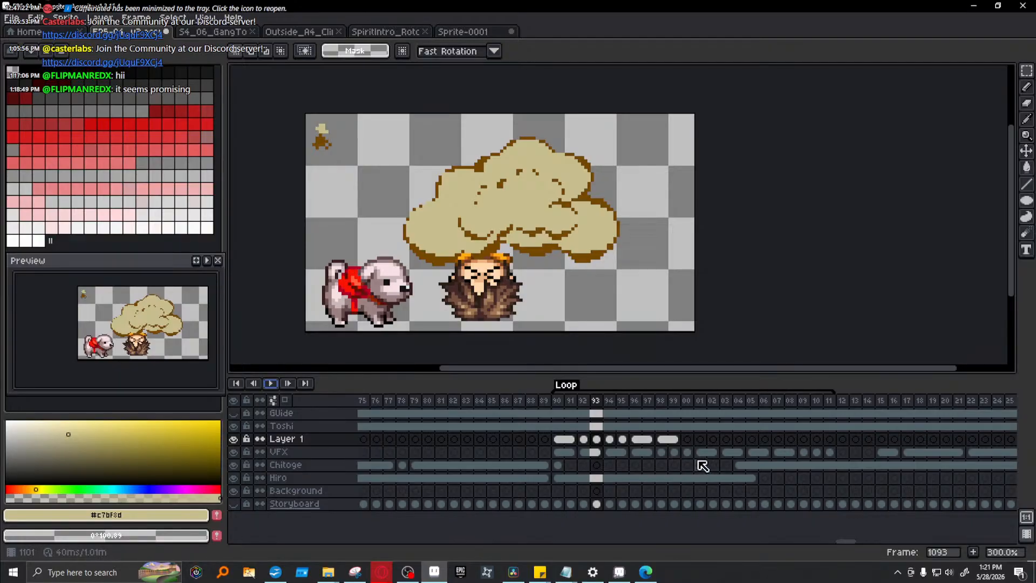
- Delete the Layer 1 smoke cels across frames 1090–1101 and pick the transparent mask colour
{"action": "left_click_drag", "start_coordinate": [701, 440], "coordinate": [558, 446]}
{"action": "key", "text": "Delete"}
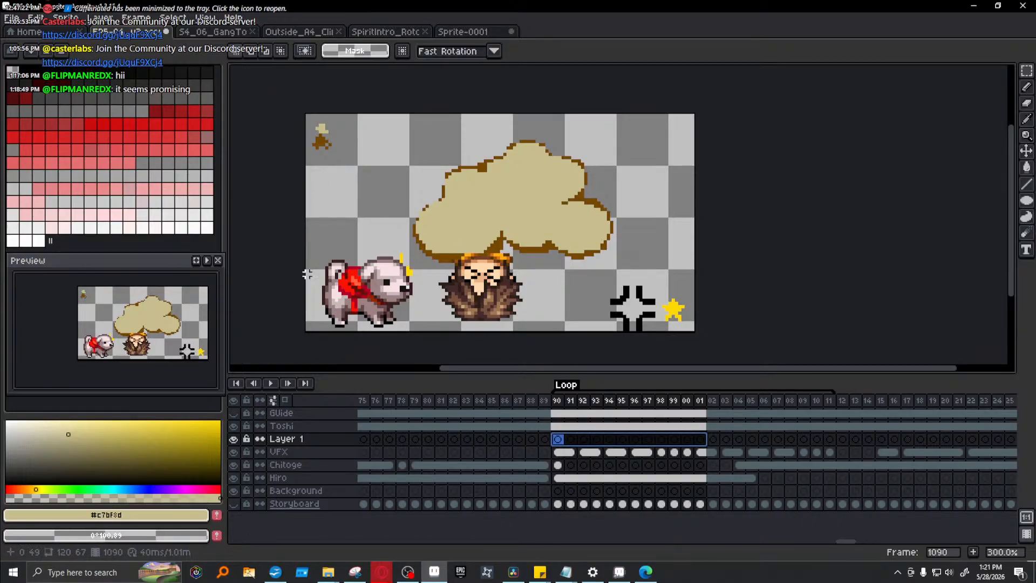
{"action": "left_click", "coordinate": [336, 193], "text": "alt"}
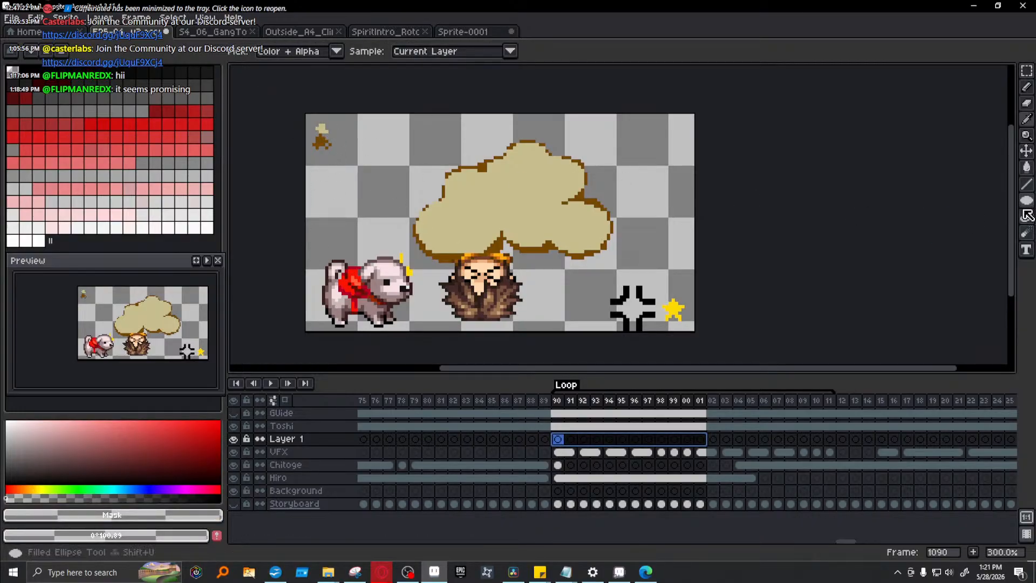
{"action": "left_click", "coordinate": [1027, 200]}
{"action": "left_click", "coordinate": [561, 440]}
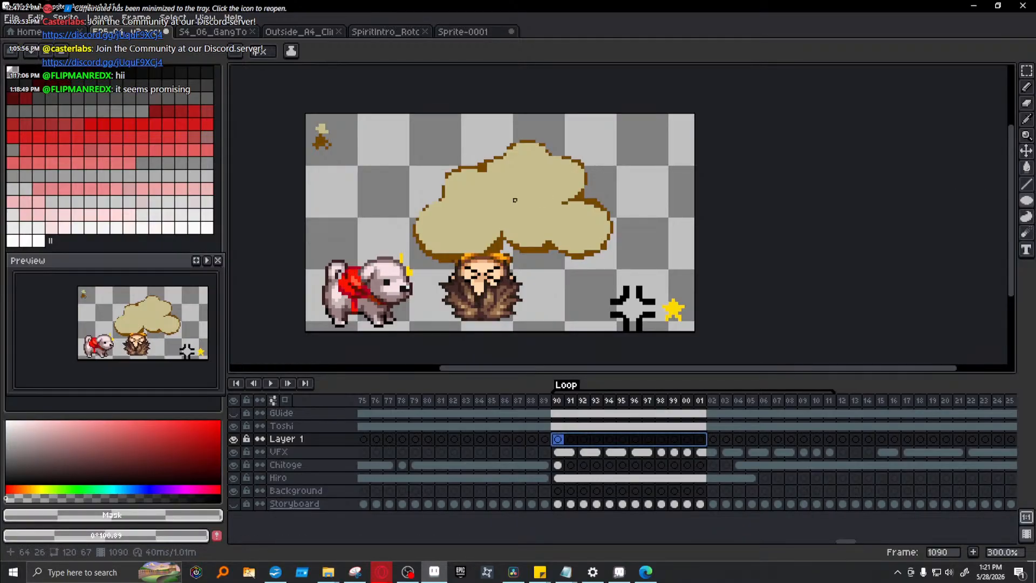
- Examine how the VFX smoke cloud changes shape across frames 1091–1099
{"action": "left_click", "coordinate": [584, 399]}
{"action": "left_click", "coordinate": [610, 399]}
{"action": "left_click", "coordinate": [637, 400]}
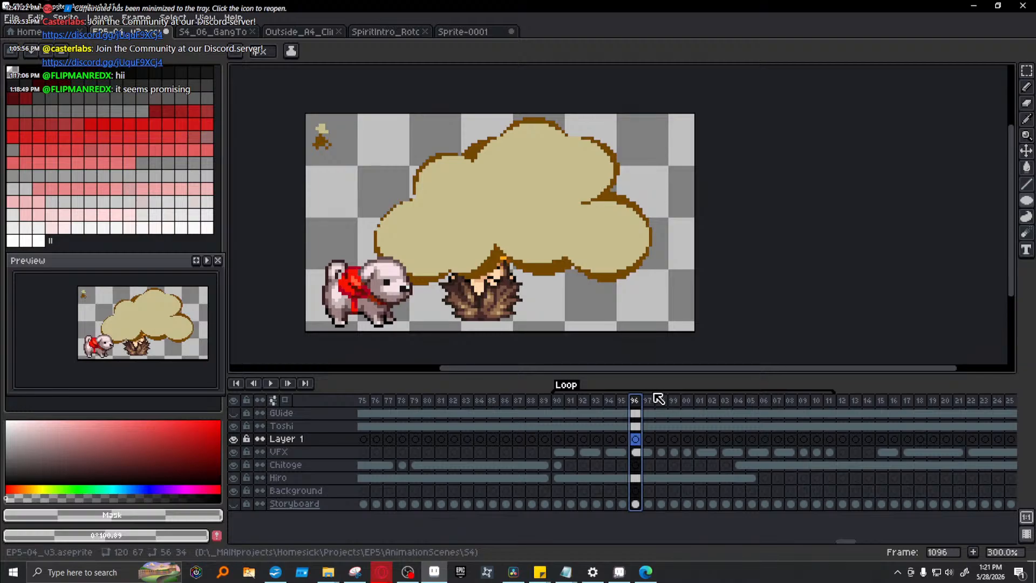
{"action": "left_click", "coordinate": [663, 400]}
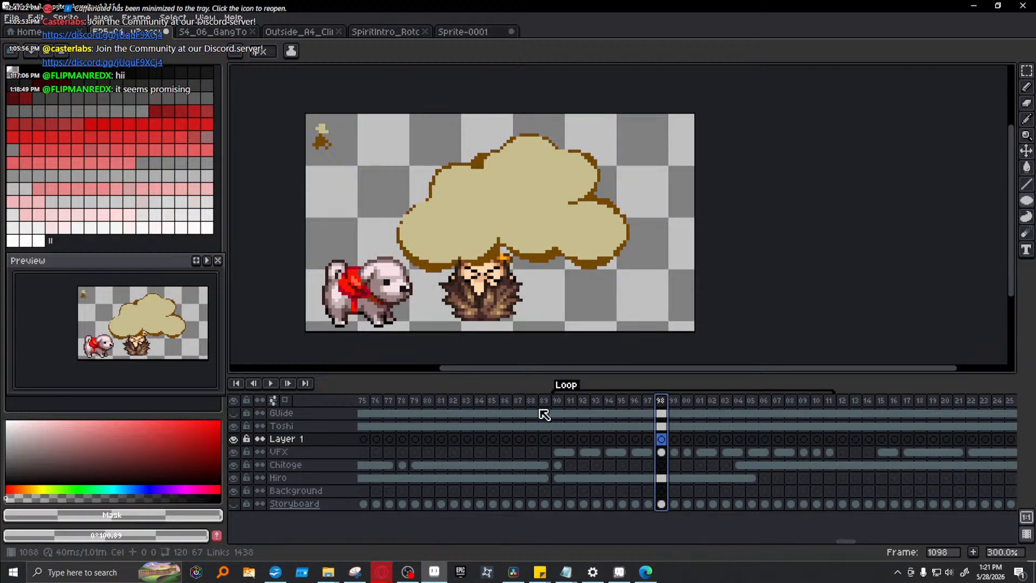
{"action": "left_click", "coordinate": [570, 401]}
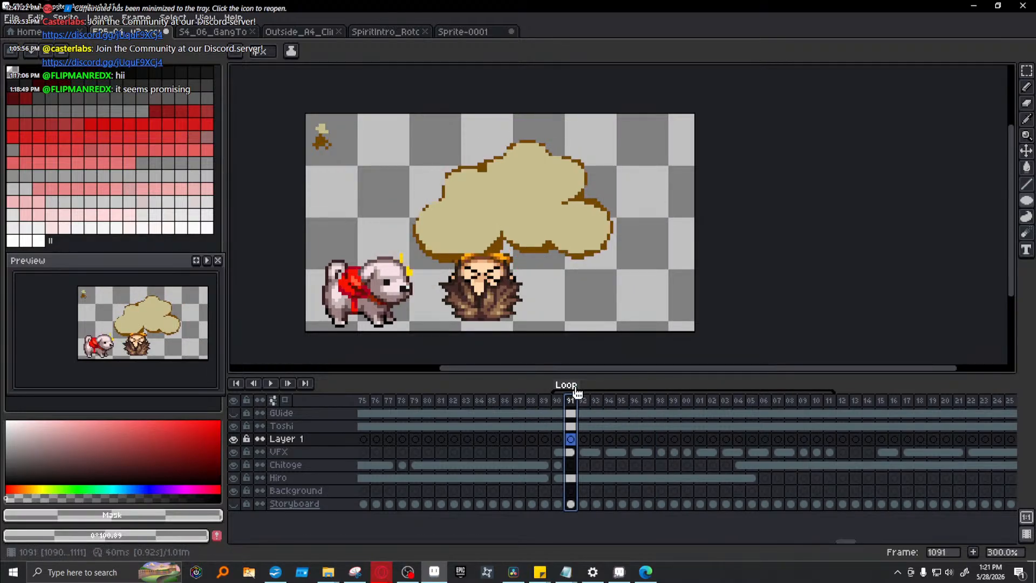
{"action": "left_click_drag", "start_coordinate": [586, 406], "coordinate": [648, 411]}
{"action": "left_click", "coordinate": [678, 401]}
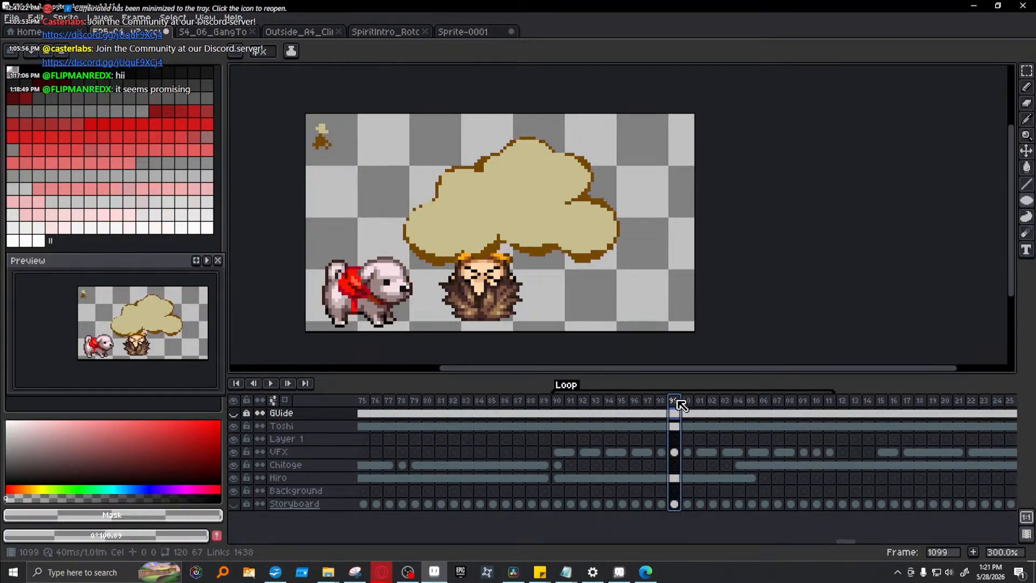
- Delete the VFX layer's smoke cels on frames 1101–1111
{"action": "left_click_drag", "start_coordinate": [830, 453], "coordinate": [704, 452]}
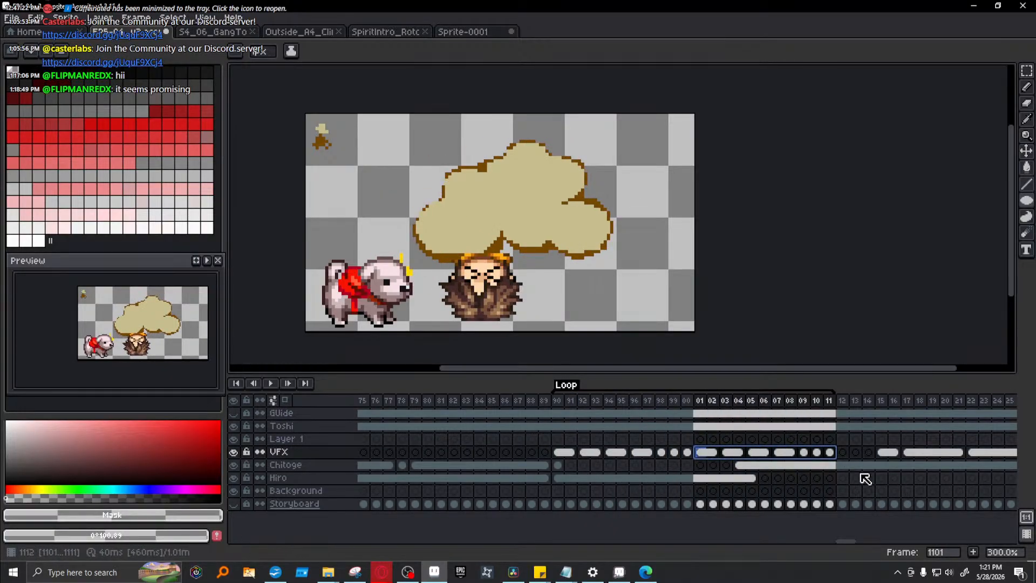
{"action": "key", "text": "Delete"}
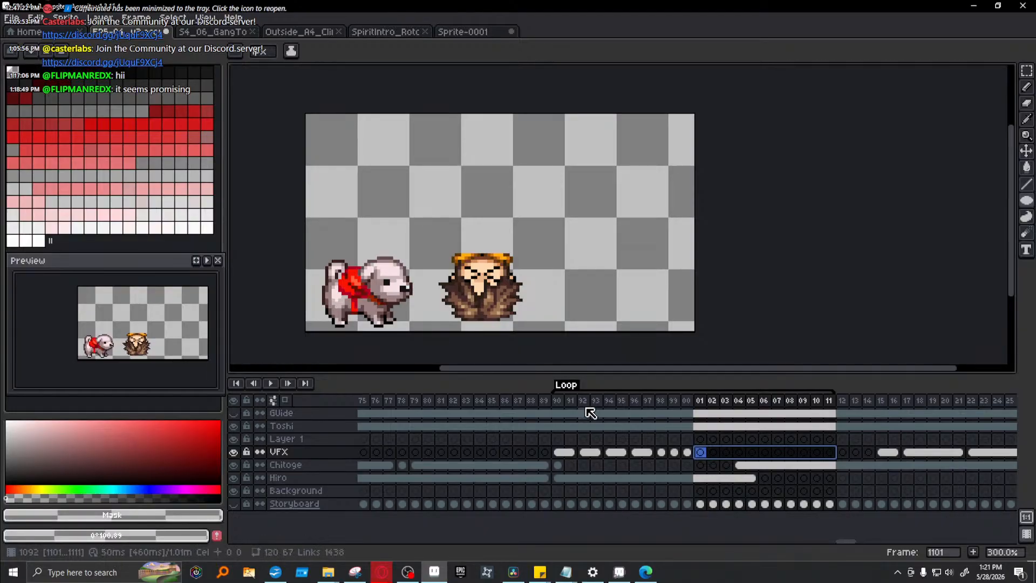
{"action": "left_click", "coordinate": [559, 400]}
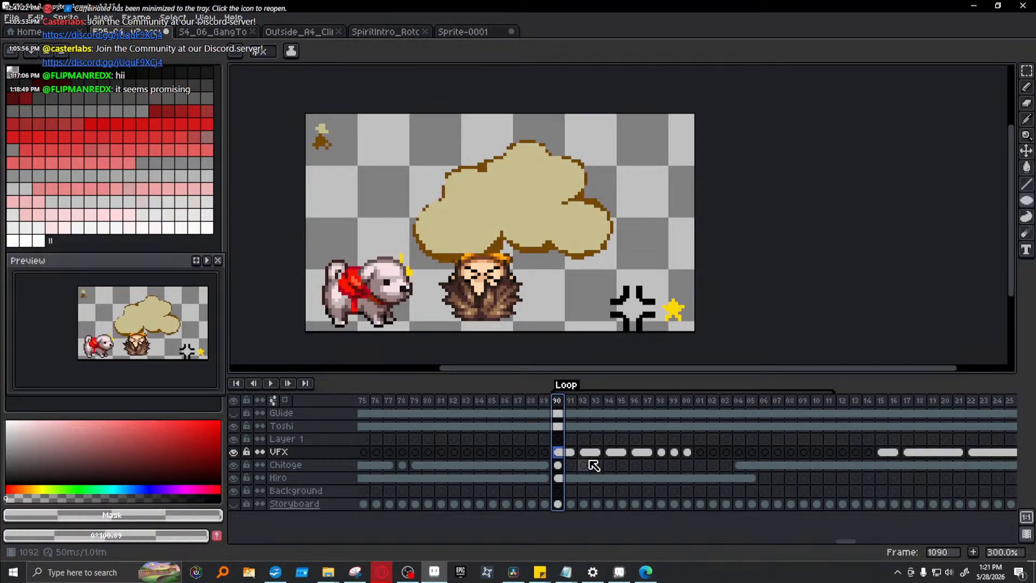
- Move the VFX cels at frames 1090–1091 to Layer 1 at frames 1096–1097 and shift their smoke cloud slightly down and left
{"action": "left_click", "coordinate": [570, 453]}
{"action": "left_click_drag", "start_coordinate": [557, 454], "coordinate": [651, 441]}
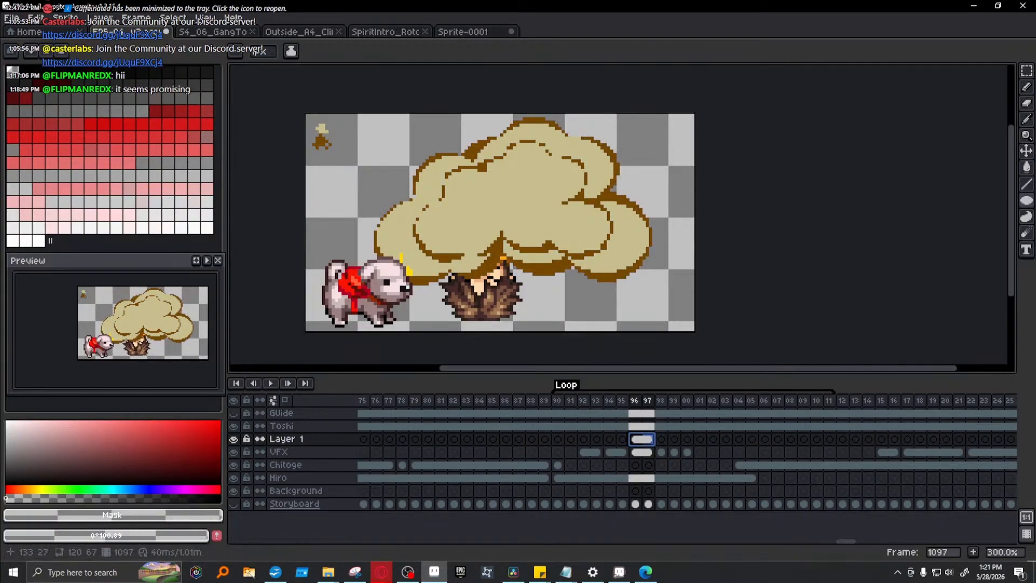
{"action": "left_click_drag", "start_coordinate": [1027, 70], "coordinate": [977, 71]}
{"action": "left_click_drag", "start_coordinate": [392, 138], "coordinate": [671, 304]}
{"action": "left_click", "coordinate": [510, 241]}
{"action": "left_click_drag", "start_coordinate": [509, 267], "coordinate": [506, 264]}
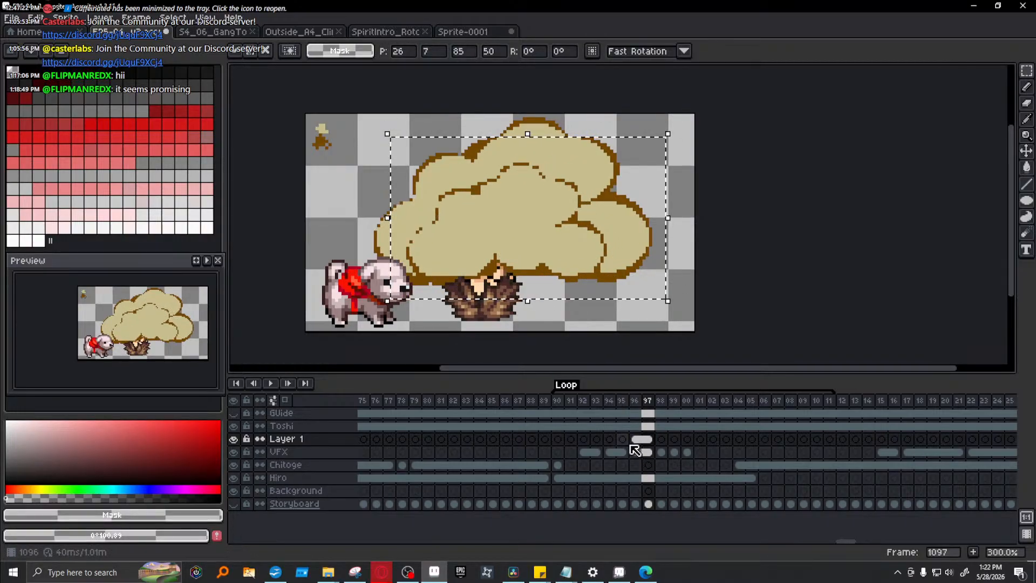
- Shift the remaining VFX smoke cels and the Layer 1 cels two frames earlier, to frames 1090–1098 and 1094–1095
{"action": "left_click_drag", "start_coordinate": [583, 453], "coordinate": [612, 436]}
{"action": "left_click", "coordinate": [557, 400]}
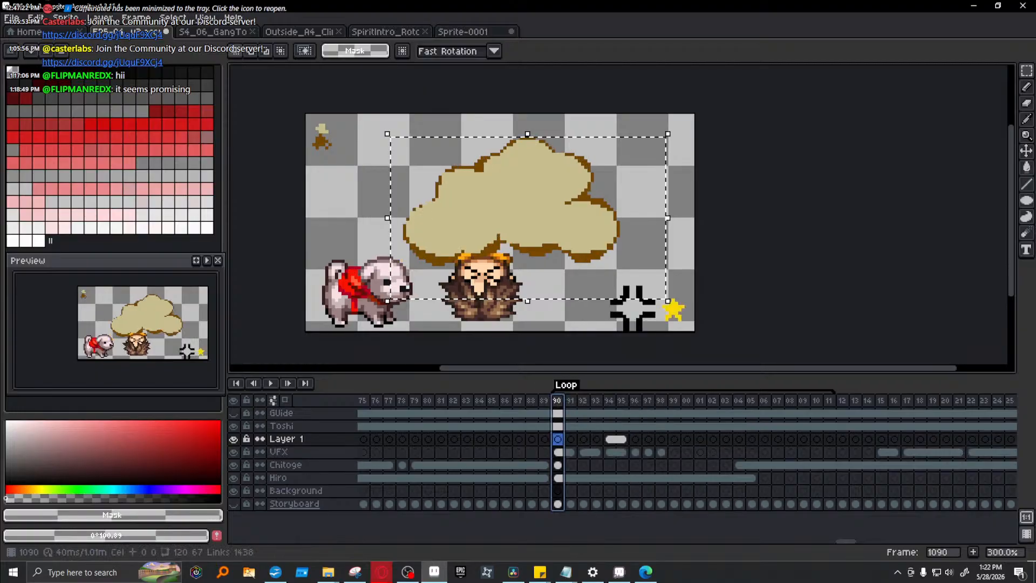
{"action": "left_click", "coordinate": [636, 453]}
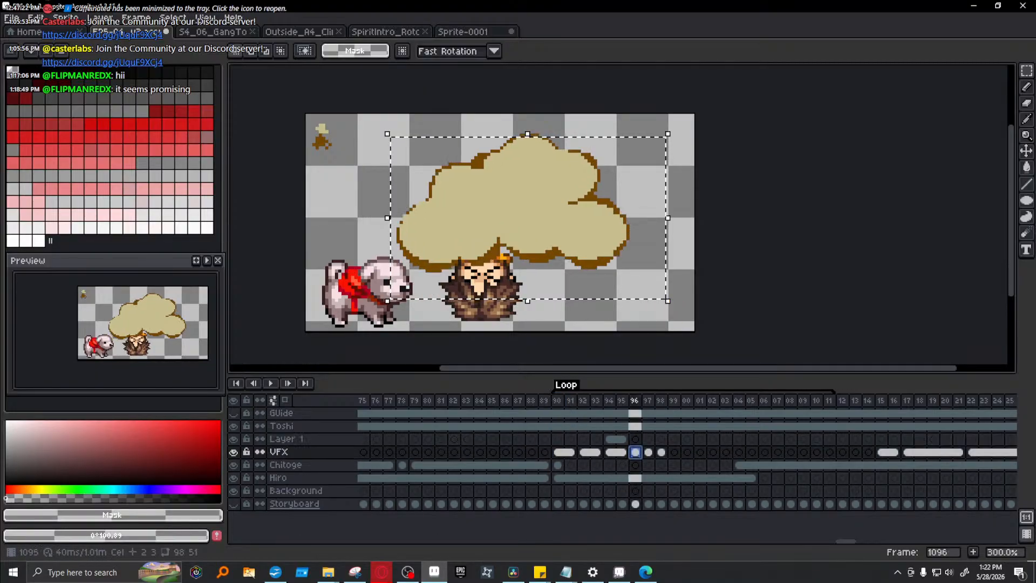
{"action": "left_click", "coordinate": [584, 452]}
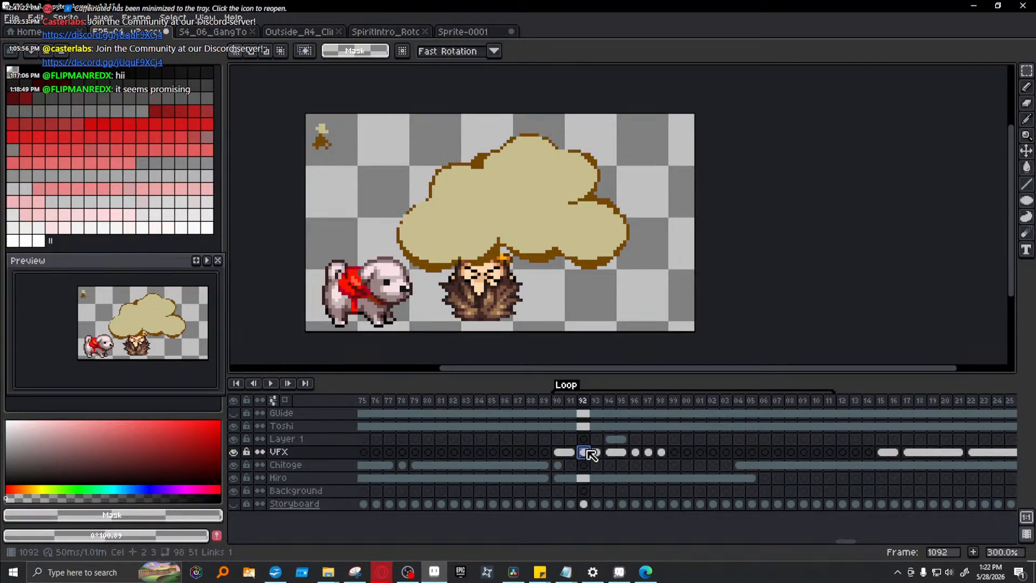
{"action": "left_click", "coordinate": [622, 452]}
- Move the smoke cloud in the Layer 1 cel at frame 1095 about 3 px down and clear the selection
{"action": "left_click", "coordinate": [620, 439]}
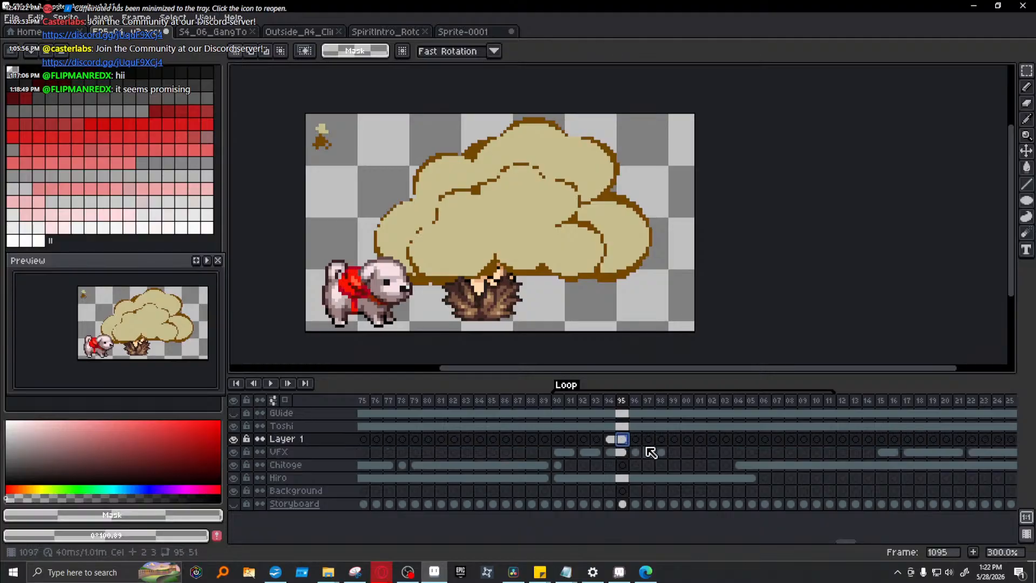
{"action": "left_click_drag", "start_coordinate": [368, 128], "coordinate": [645, 336]}
{"action": "left_click_drag", "start_coordinate": [532, 256], "coordinate": [531, 265]}
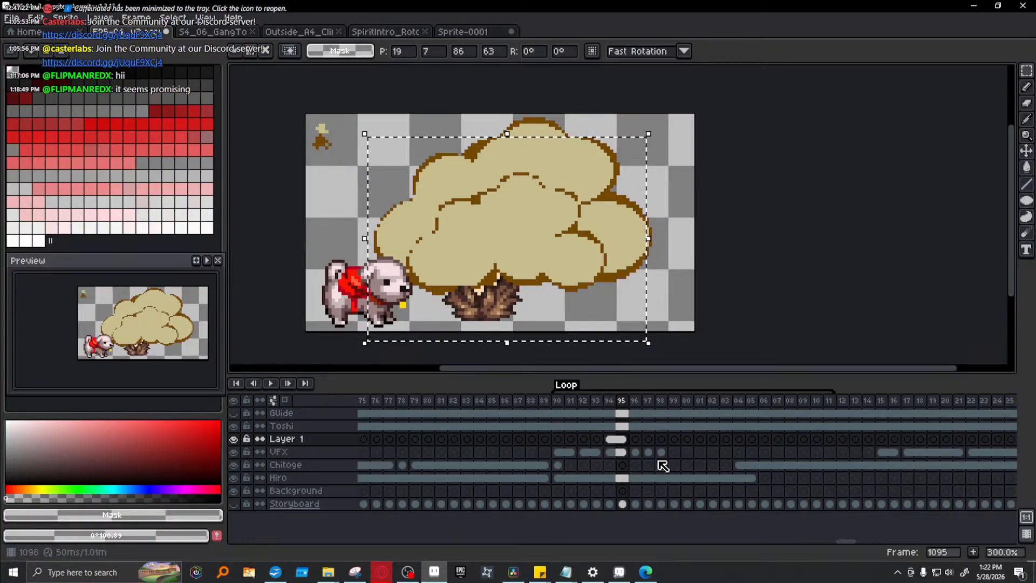
{"action": "key", "text": "ctrl+d"}
- Copy the Layer 1 smoke cels at frames 1094–1095 to frames 1092–1093 and 1090–1091 on the same layer
{"action": "left_click_drag", "start_coordinate": [642, 405], "coordinate": [623, 439]}
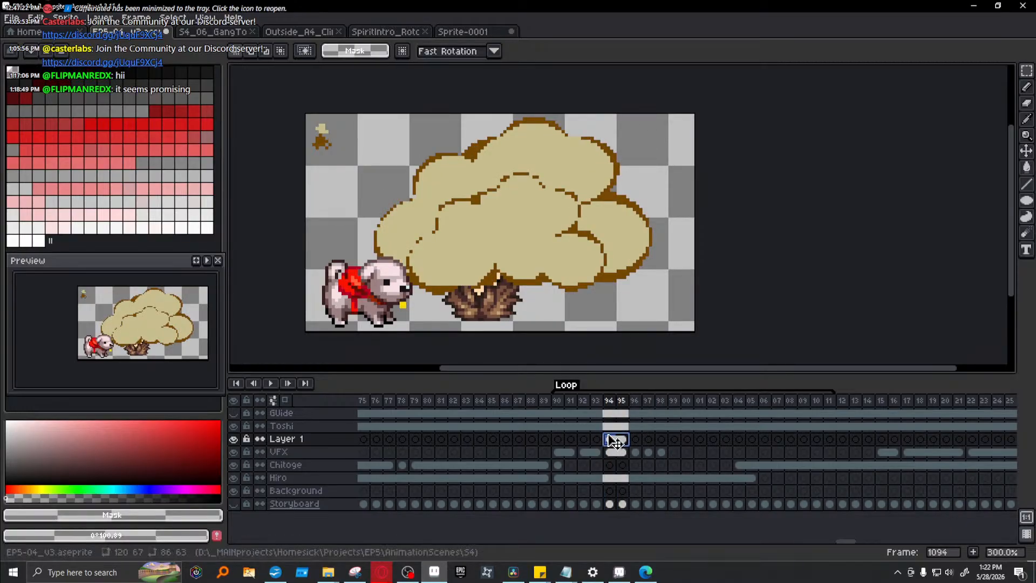
{"action": "key", "text": "ctrl+c"}
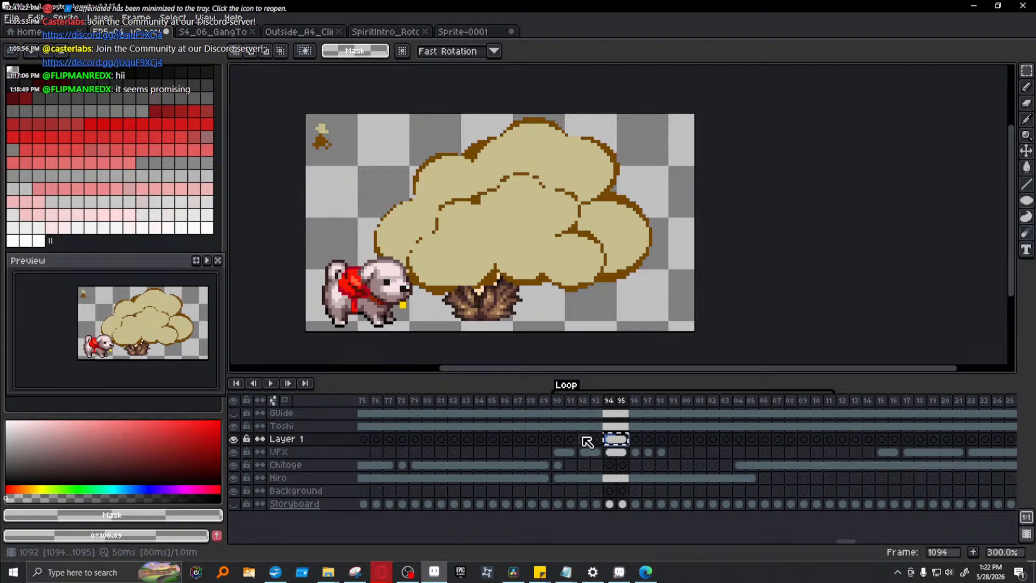
{"action": "left_click", "coordinate": [583, 439]}
{"action": "key", "text": "ctrl+v"}
{"action": "left_click", "coordinate": [559, 439]}
{"action": "key", "text": "ctrl+v"}
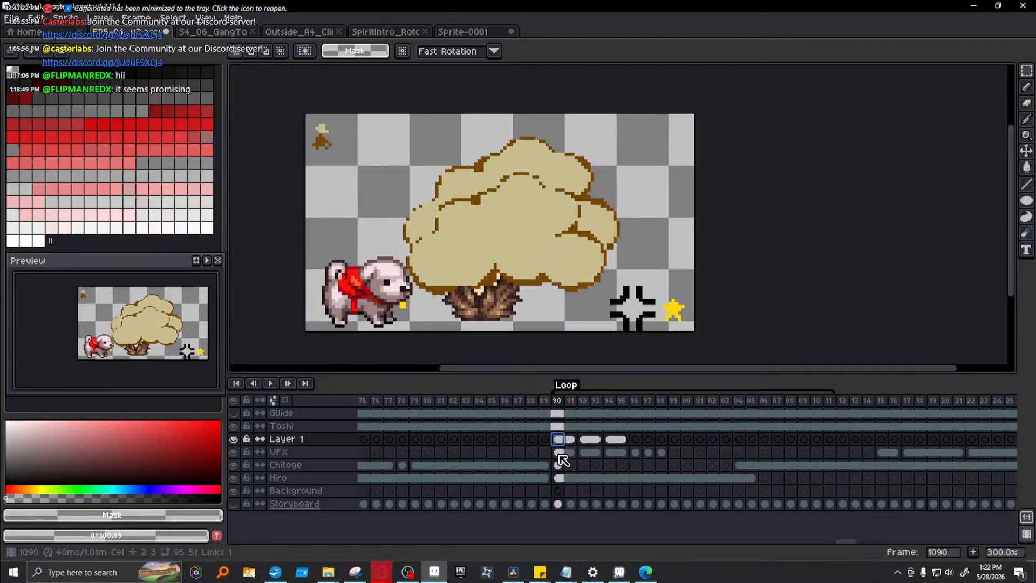
- Compare the Layer 1 and VFX smoke cels across frames 1090–1095 and play back the loop
{"action": "left_click", "coordinate": [559, 453]}
{"action": "left_click", "coordinate": [585, 452]}
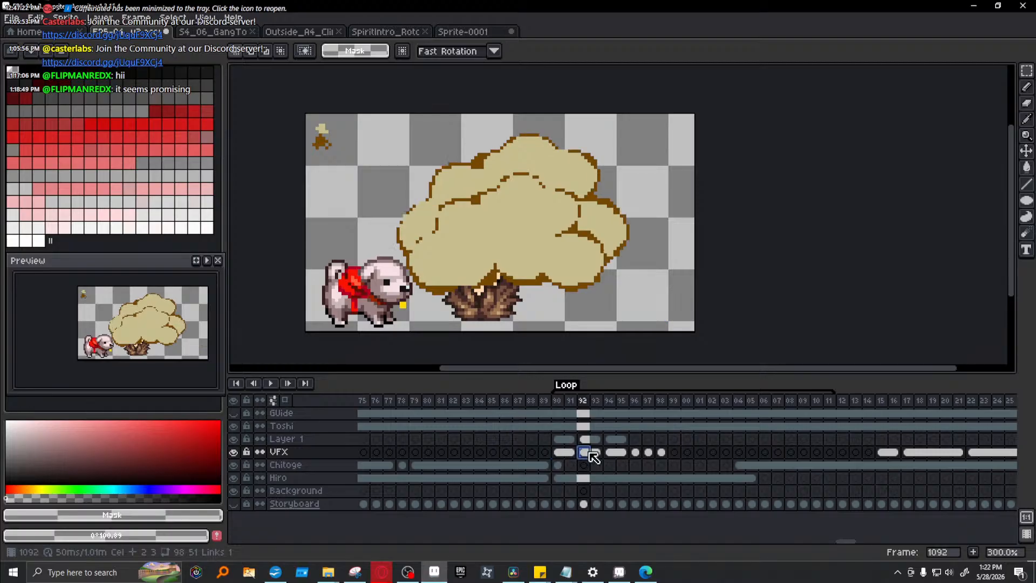
{"action": "left_click", "coordinate": [594, 440]}
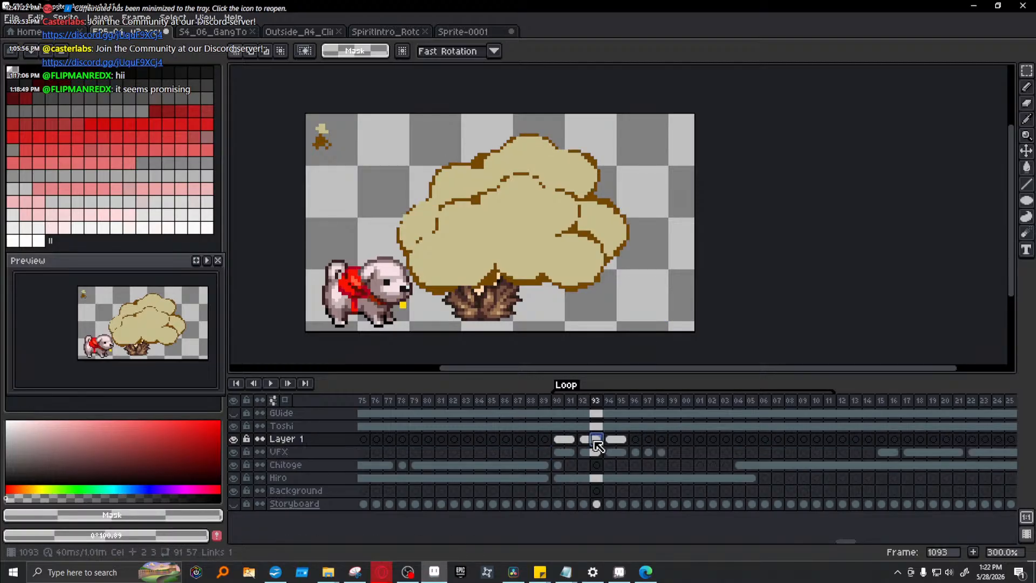
{"action": "left_click", "coordinate": [623, 440]}
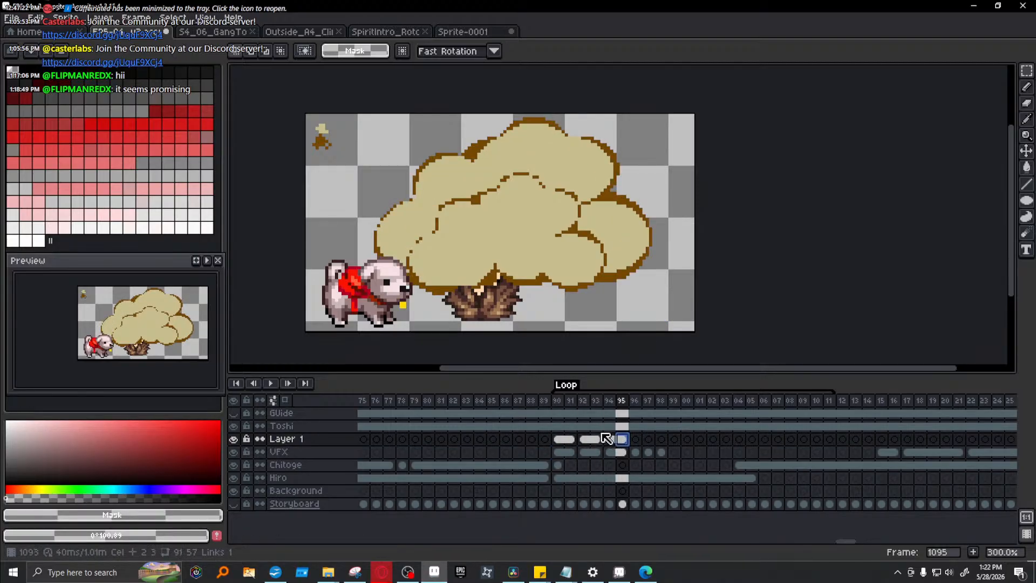
{"action": "left_click", "coordinate": [613, 451]}
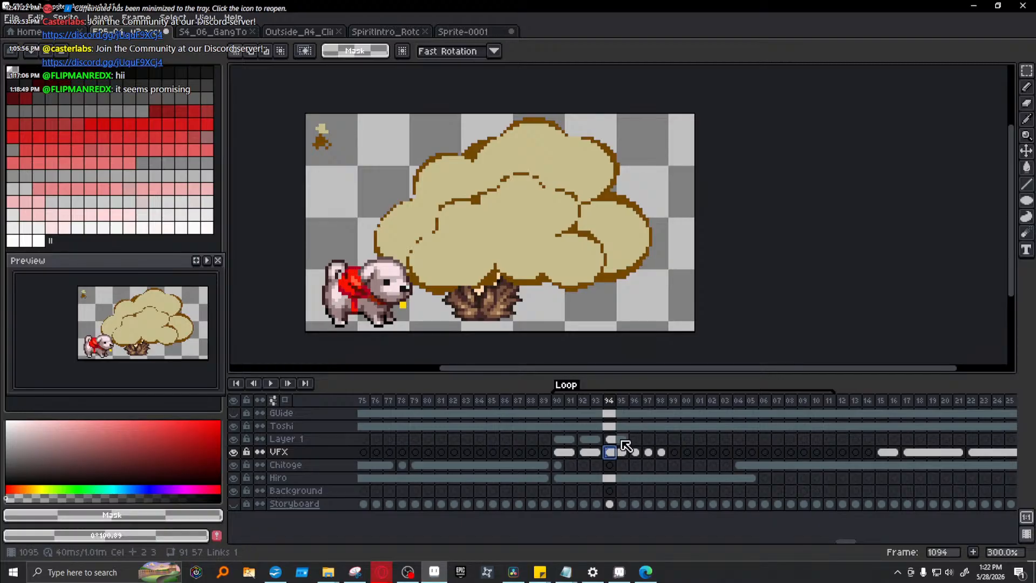
{"action": "left_click", "coordinate": [559, 454]}
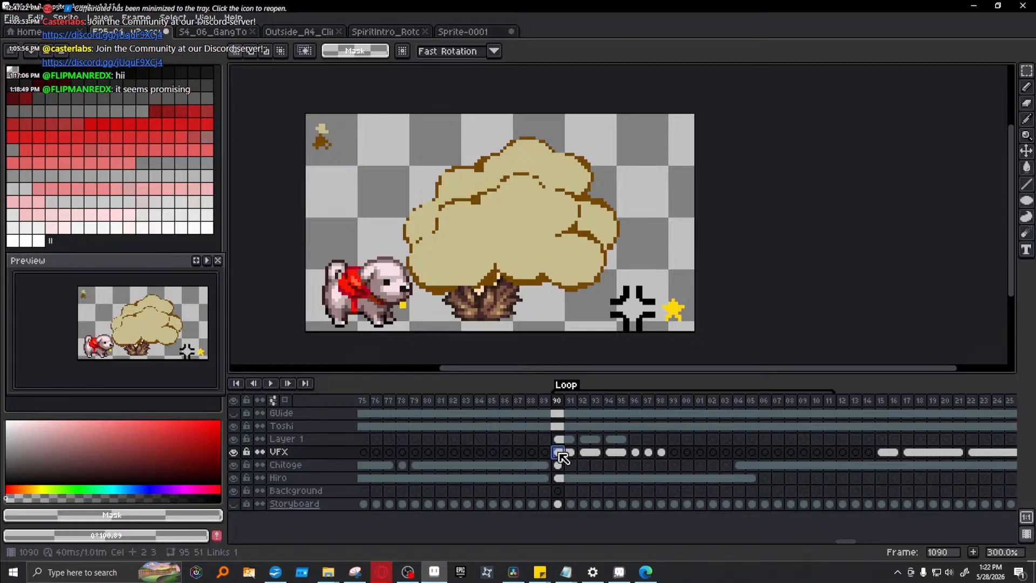
{"action": "left_click", "coordinate": [272, 383]}
{"action": "left_click", "coordinate": [583, 439]}
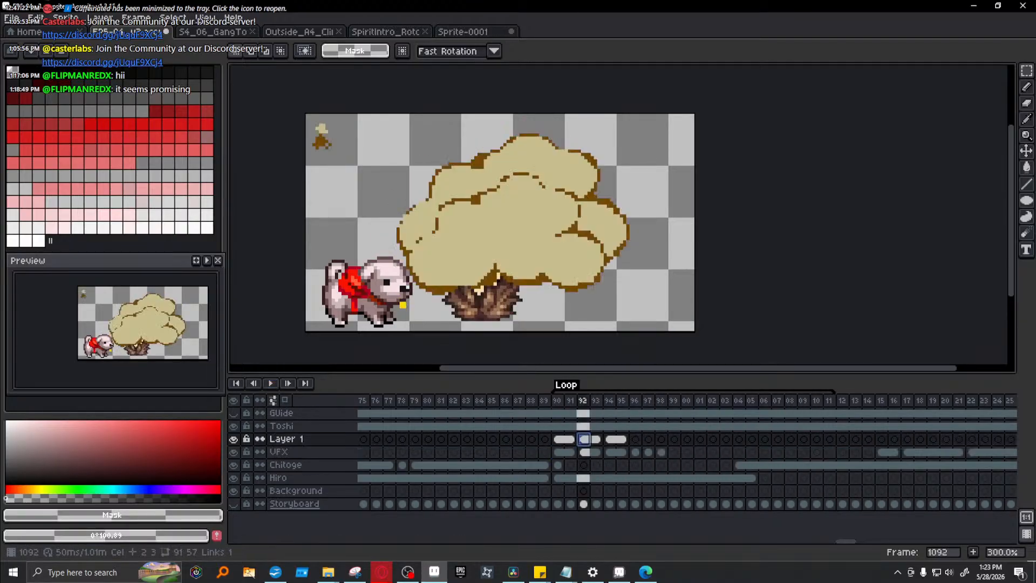
{"action": "left_click", "coordinate": [559, 402]}
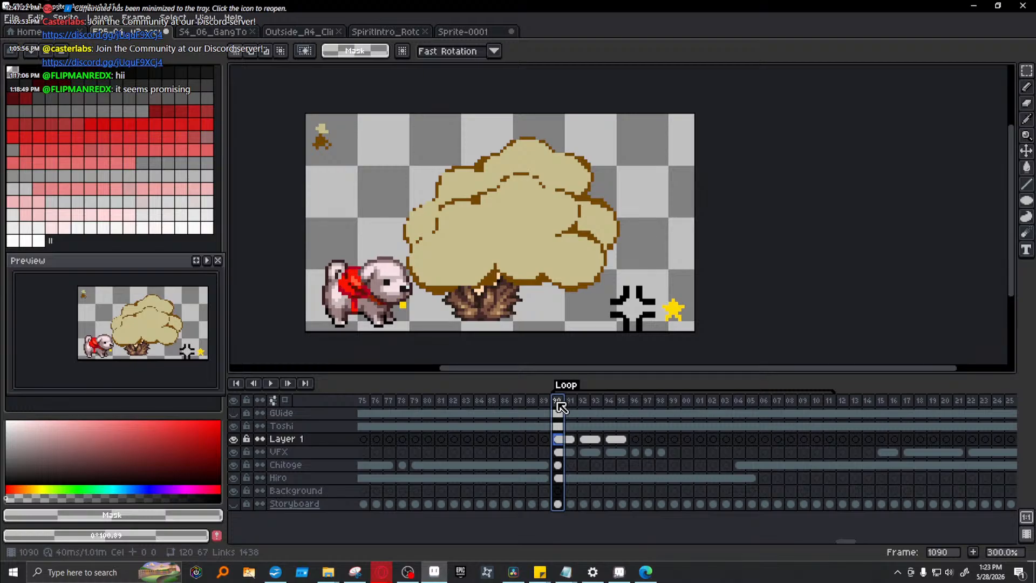
- Scale down the front smoke cloud in the linked Layer 1 cels at frames 1092–1093 to about 86 × 52 px
{"action": "left_click", "coordinate": [594, 439]}
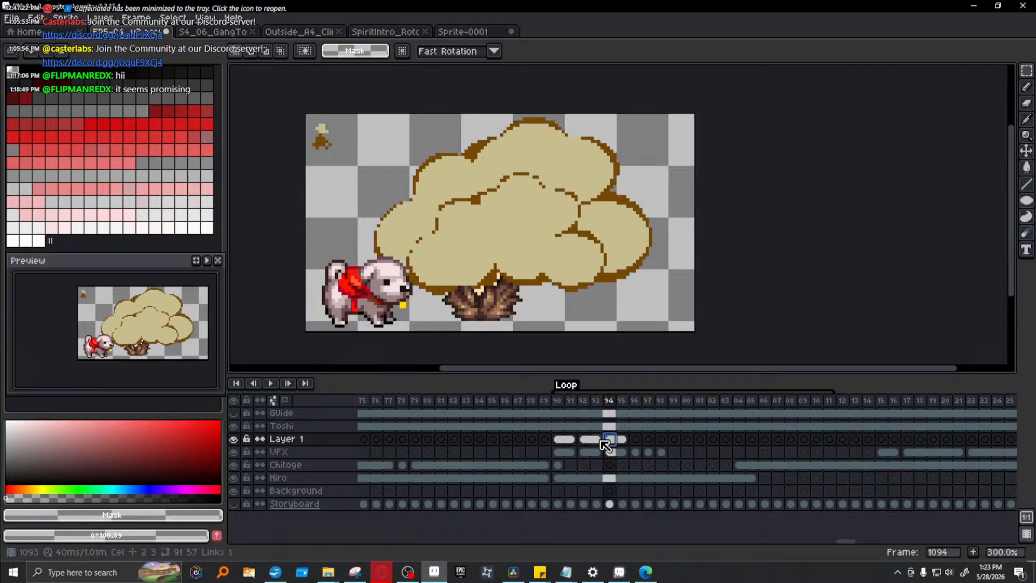
{"action": "left_click_drag", "start_coordinate": [395, 151], "coordinate": [629, 307]}
{"action": "left_click", "coordinate": [639, 310]}
{"action": "key", "text": "Return"}
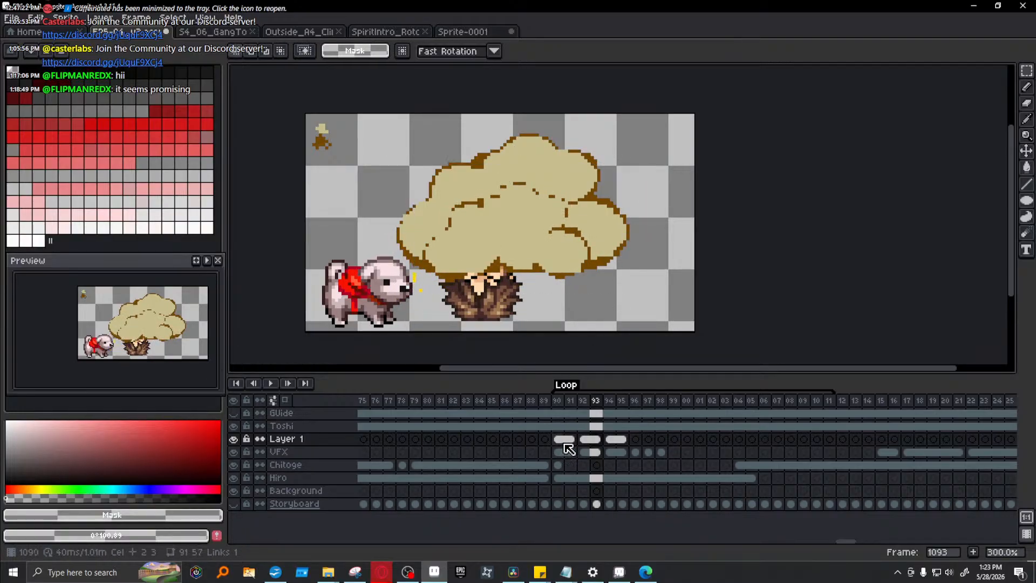
- Scale down the front smoke cloud in the Layer 1 cel at frame 1090, clear the selection and play the loop
{"action": "left_click", "coordinate": [559, 438]}
{"action": "left_click_drag", "start_coordinate": [401, 323], "coordinate": [752, 122]}
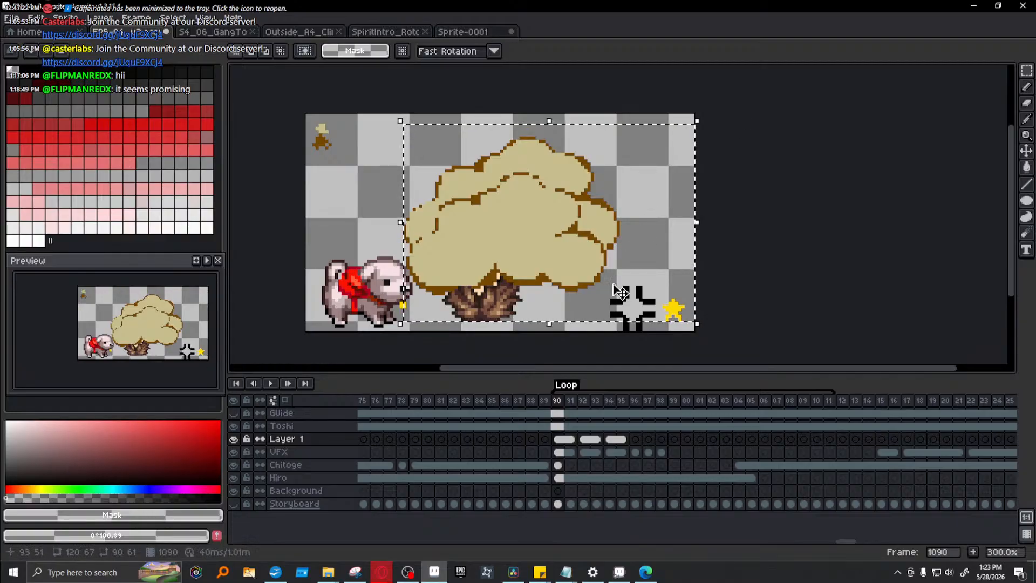
{"action": "left_click_drag", "start_coordinate": [697, 326], "coordinate": [669, 303]}
{"action": "key", "text": "ctrl+d"}
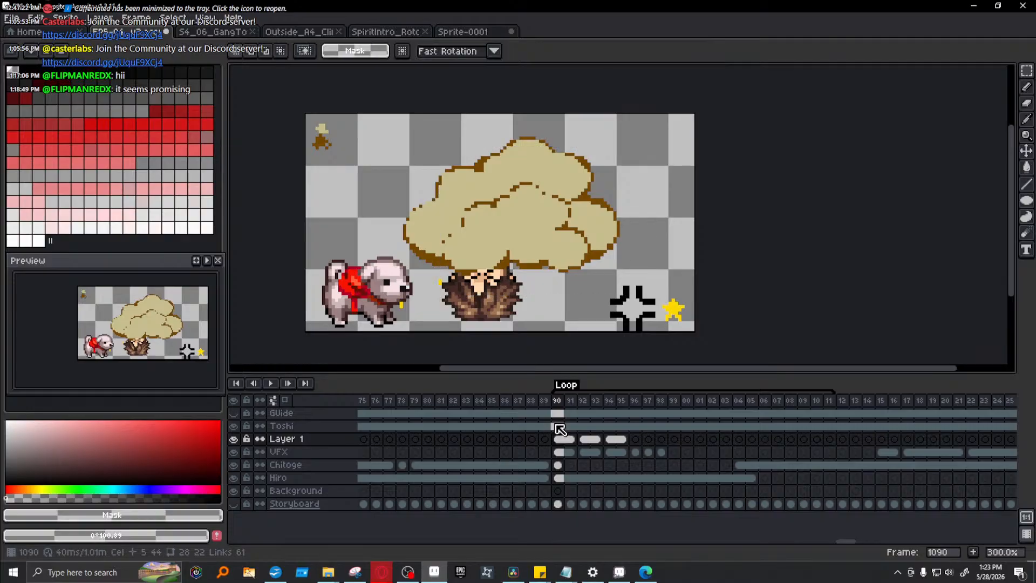
{"action": "left_click", "coordinate": [270, 383]}
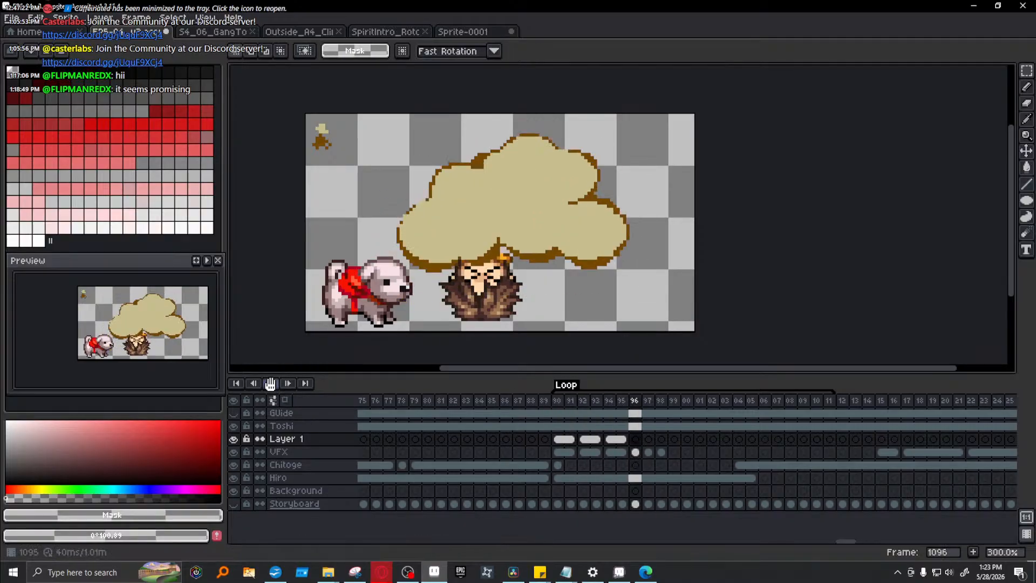
- Copy the VFX smoke cels at frames 1090–1091 to Layer 1 at frames 1096–1097
{"action": "left_click_drag", "start_coordinate": [557, 452], "coordinate": [662, 435]}
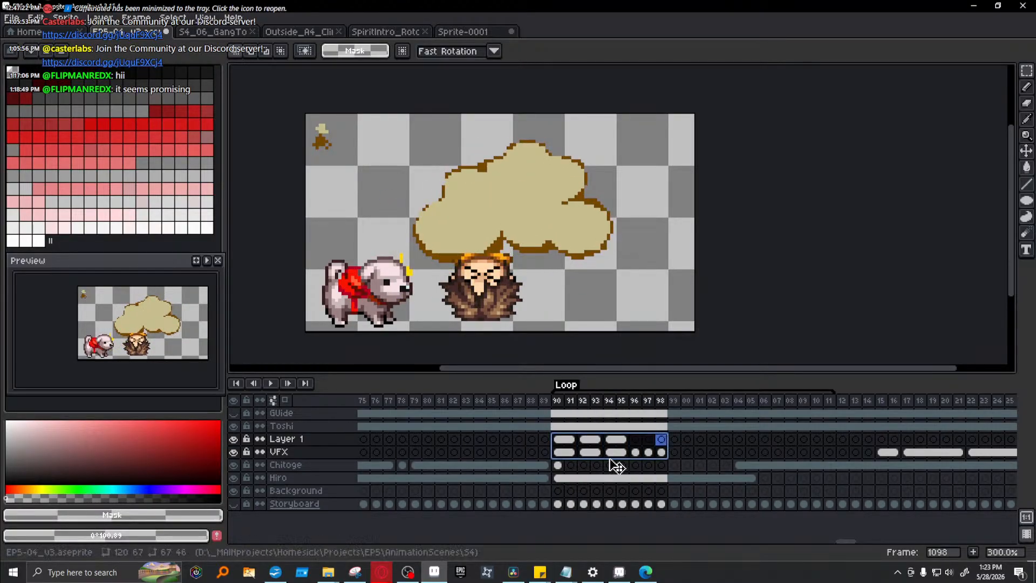
{"action": "left_click", "coordinate": [713, 451]}
{"action": "left_click_drag", "start_coordinate": [557, 452], "coordinate": [572, 453]}
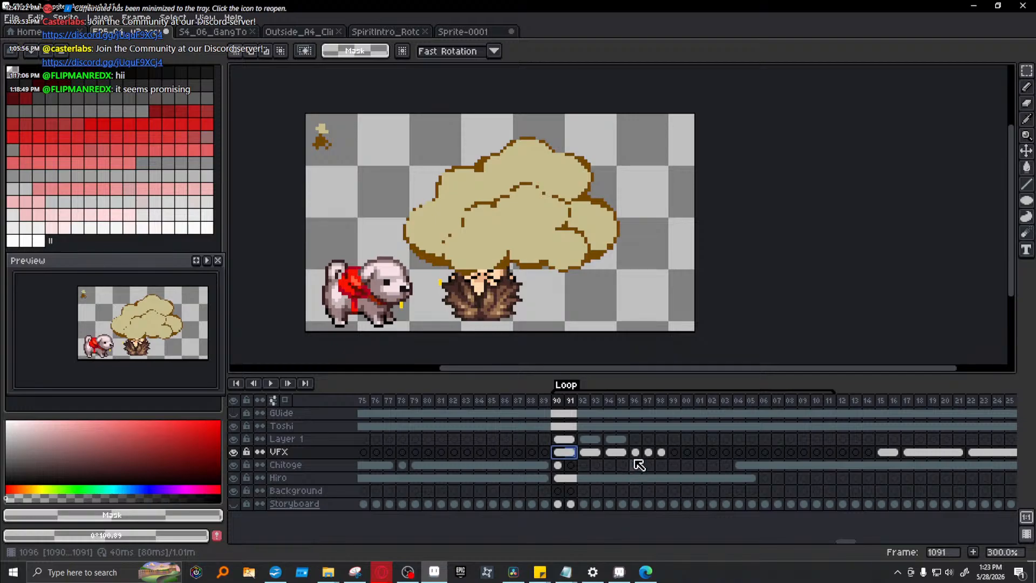
{"action": "left_click", "coordinate": [636, 438]}
- Delete the VFX smoke cel at frame 1098 and play the animation from frame 1090
{"action": "left_click", "coordinate": [661, 453]}
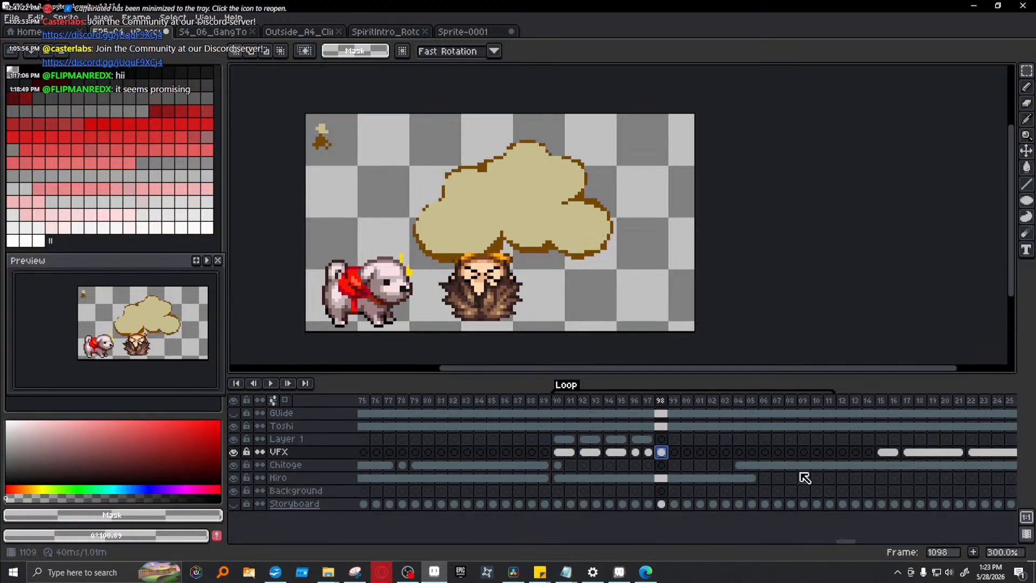
{"action": "key", "text": "Delete"}
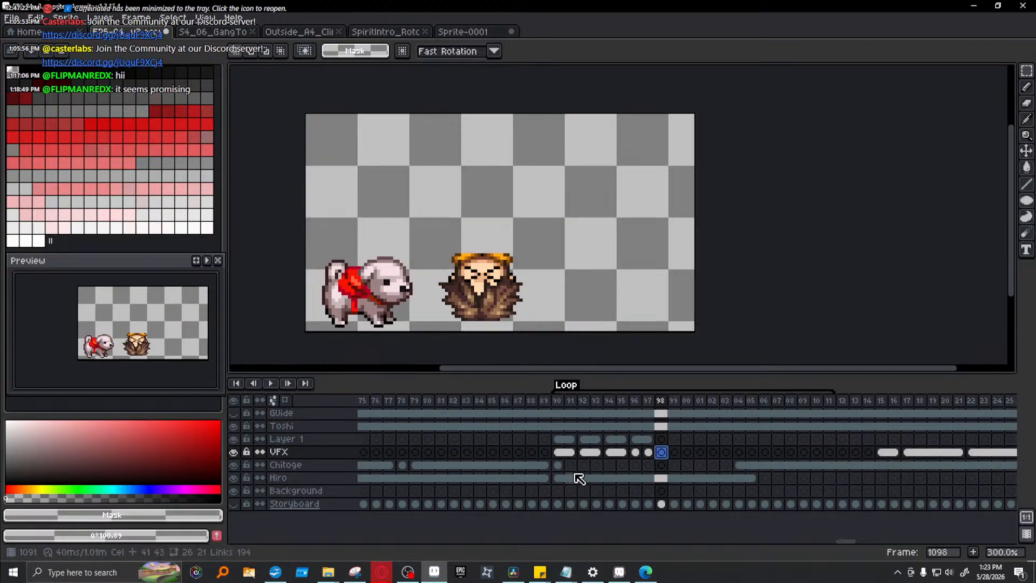
{"action": "left_click", "coordinate": [557, 400]}
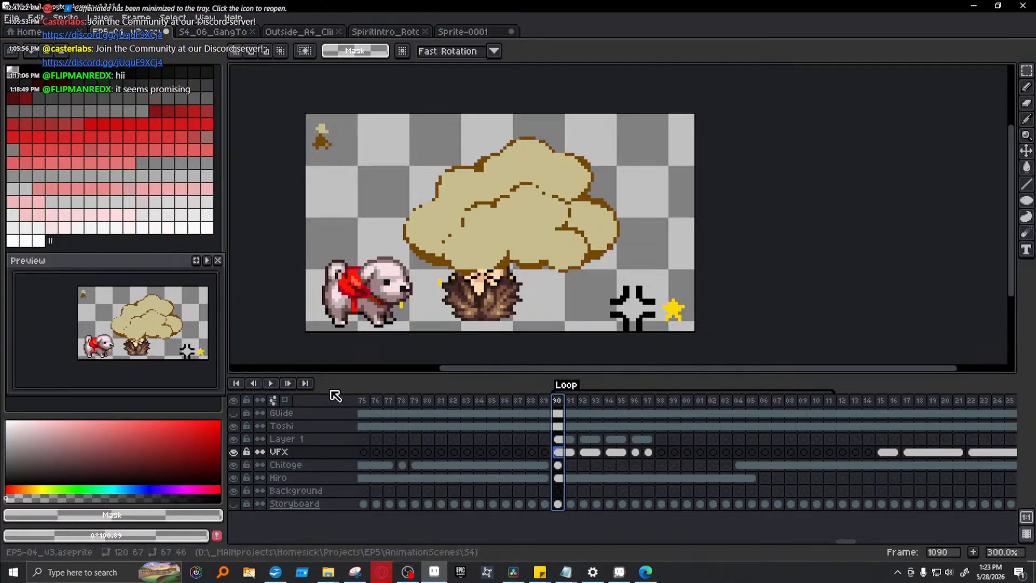
{"action": "left_click", "coordinate": [272, 384]}
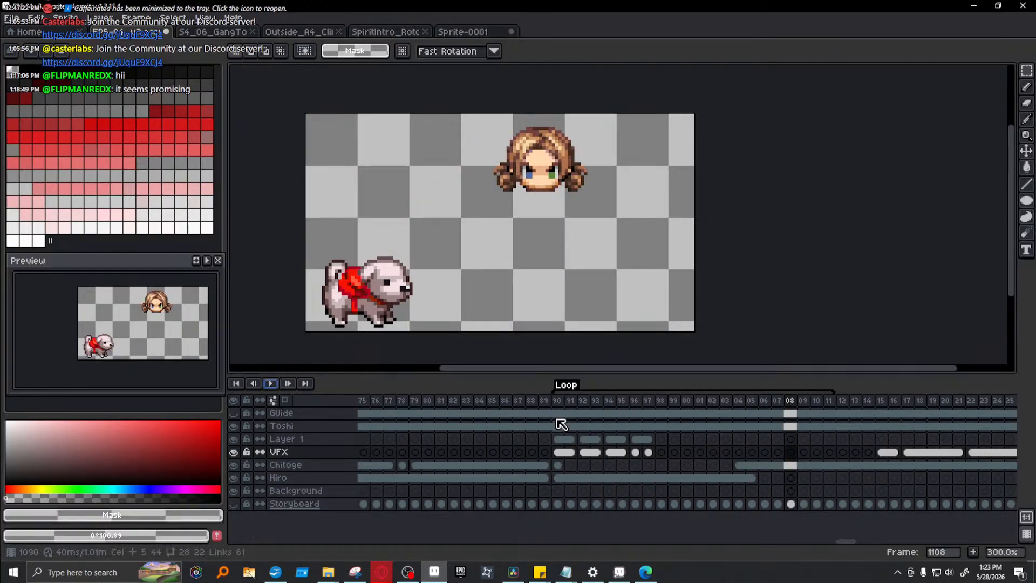
- Check the front cloud's size progression across the Layer 1 cels at frames 1090–1097
{"action": "left_click", "coordinate": [562, 440]}
{"action": "left_click", "coordinate": [585, 439]}
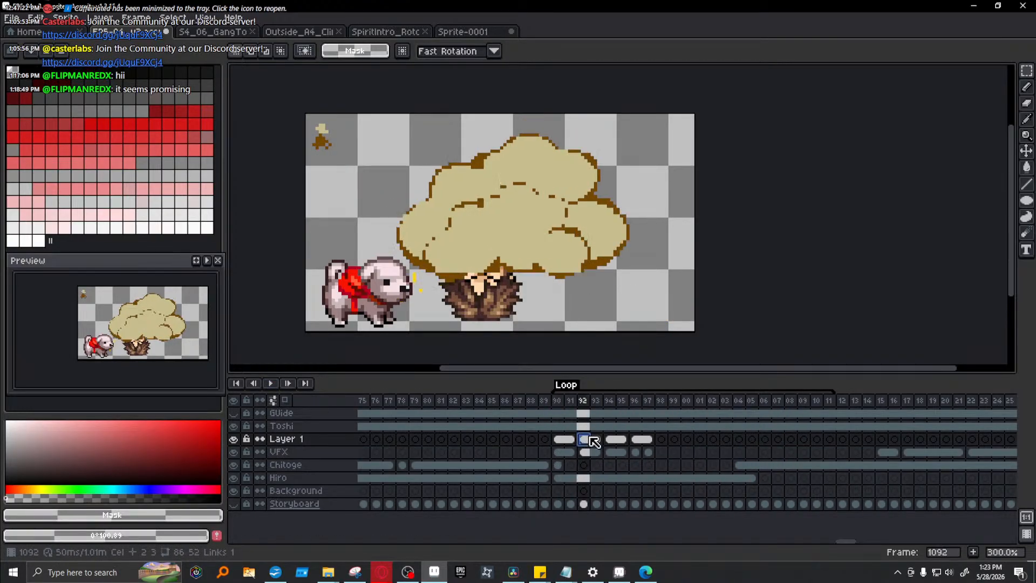
{"action": "left_click", "coordinate": [610, 440]}
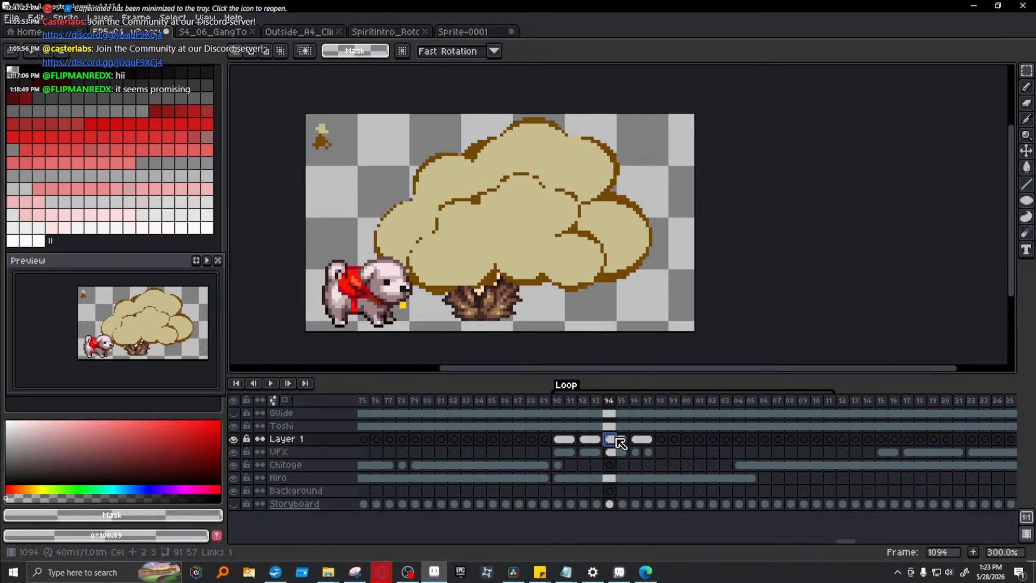
{"action": "left_click", "coordinate": [648, 440]}
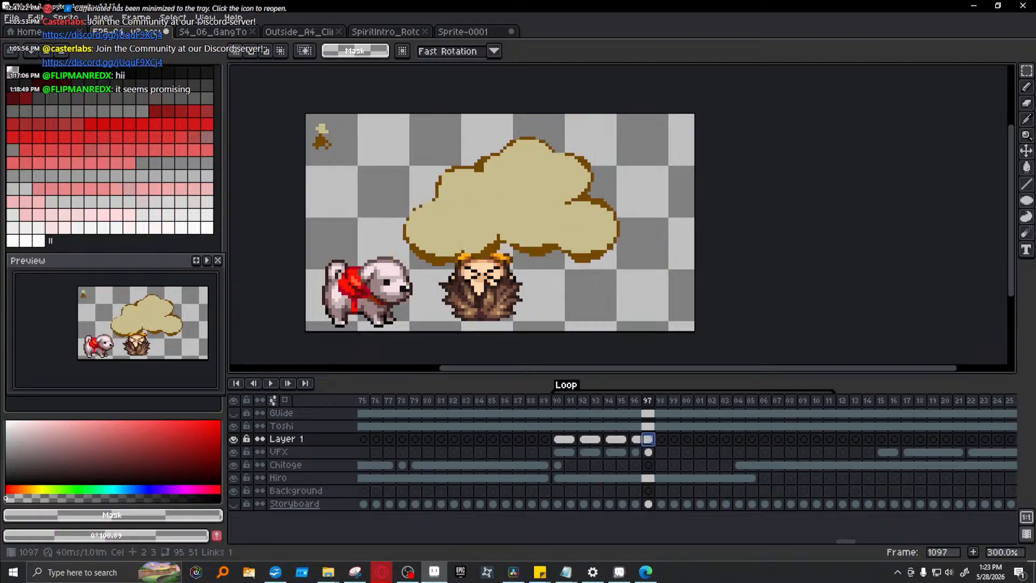
{"action": "left_click", "coordinate": [596, 440]}
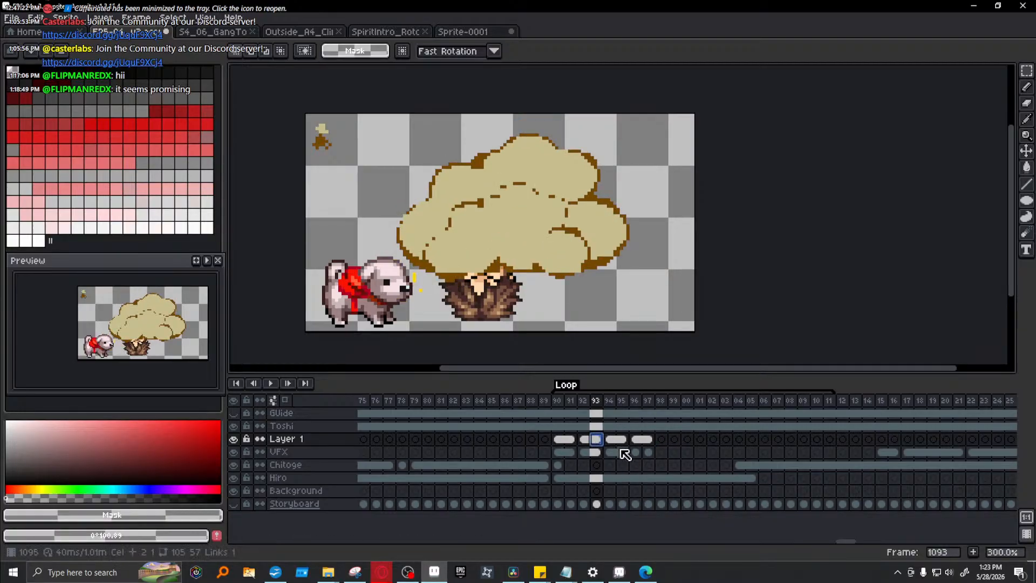
{"action": "left_click", "coordinate": [559, 440]}
{"action": "left_click", "coordinate": [596, 440]}
{"action": "left_click", "coordinate": [637, 440]}
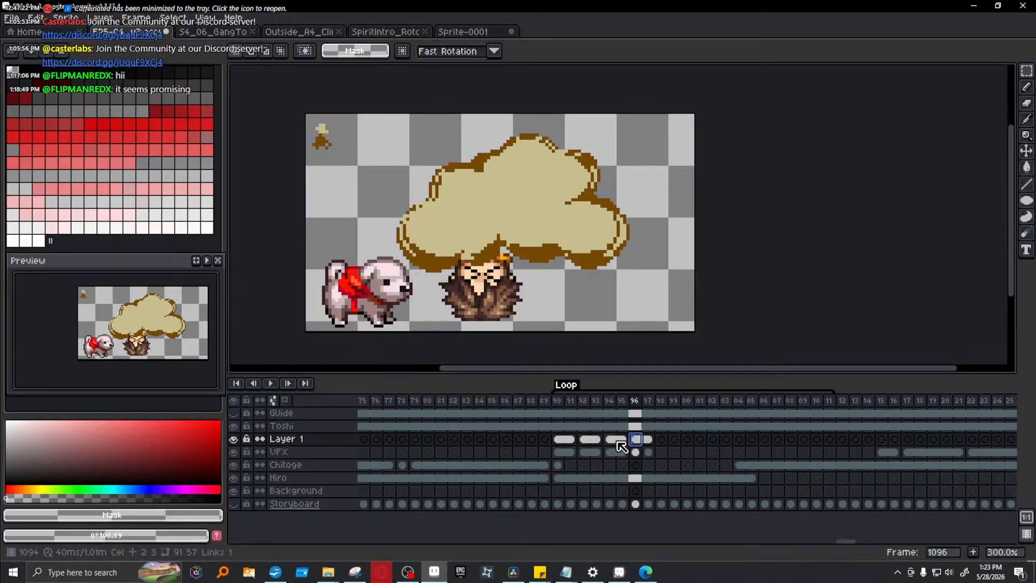
- Duplicate the Layer 1 and VFX smoke cels at frames 1090–1097 to frames 1098–1105
{"action": "left_click", "coordinate": [648, 453]}
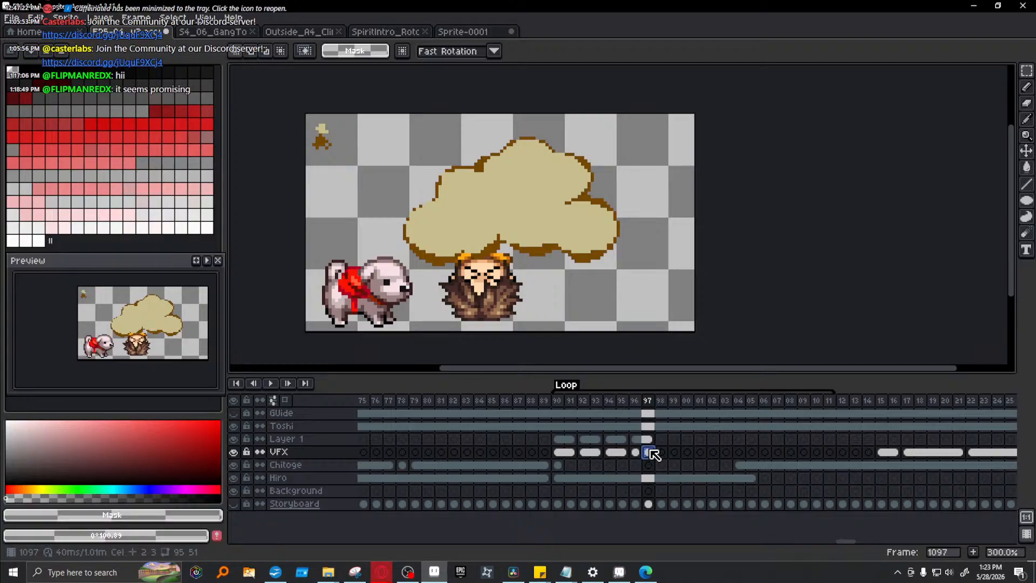
{"action": "left_click_drag", "start_coordinate": [561, 452], "coordinate": [655, 441]}
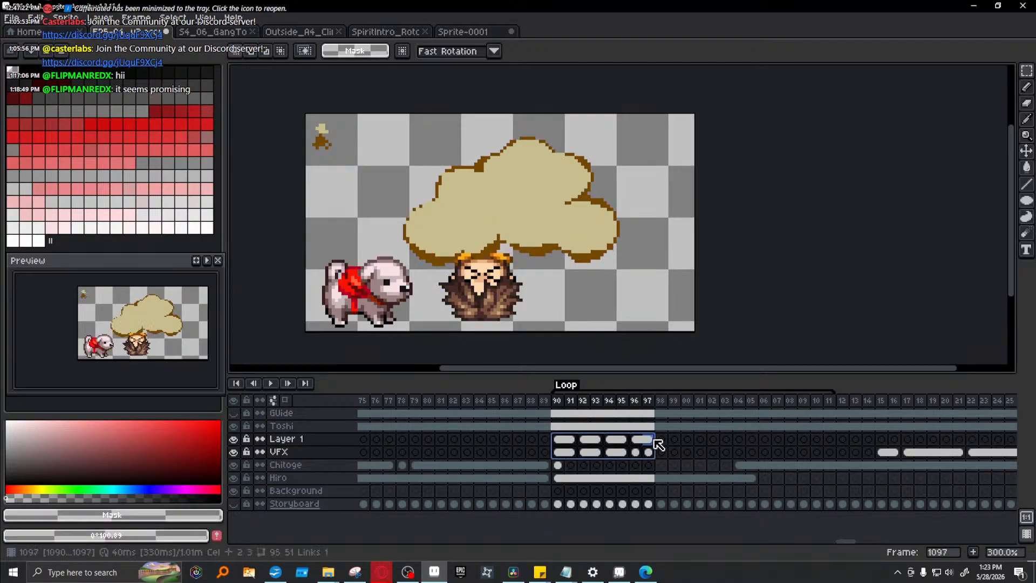
{"action": "left_click_drag", "start_coordinate": [561, 438], "coordinate": [668, 442]}
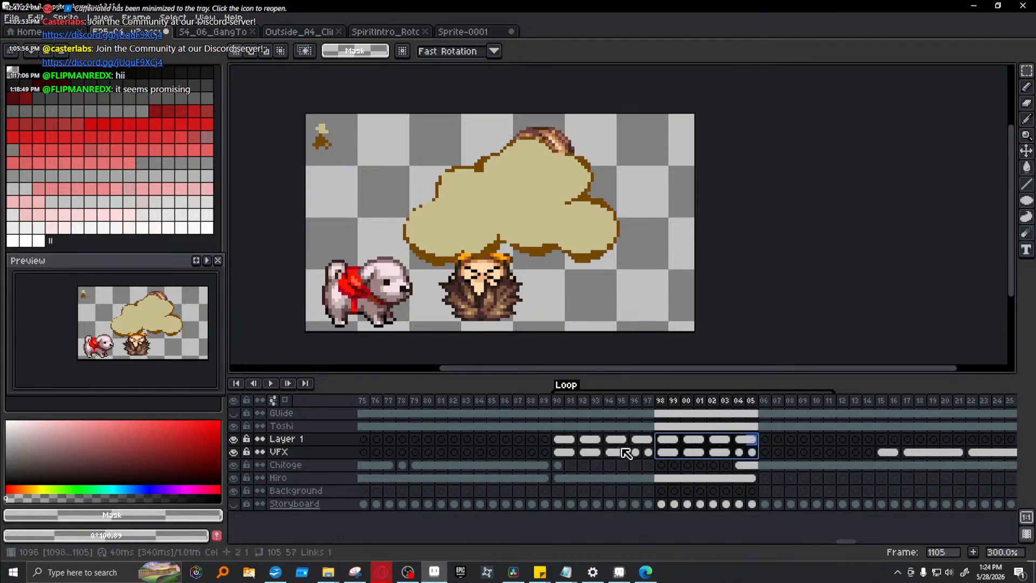
- Go through the loop frame by frame, forward and back from frame 1090, to examine the repeated smoke motion
{"action": "left_click", "coordinate": [559, 401]}
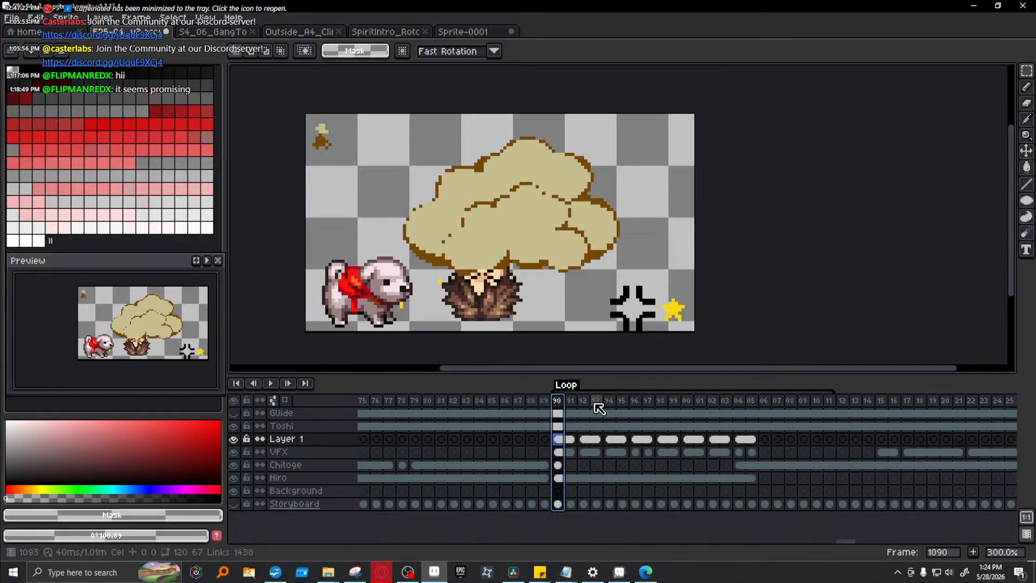
{"action": "key", "text": "Right"}
{"action": "key", "text": "Right"}
{"action": "key", "text": "Right"}
{"action": "key", "text": "Right"}
{"action": "key", "text": "Right"}
{"action": "key", "text": "Right"}
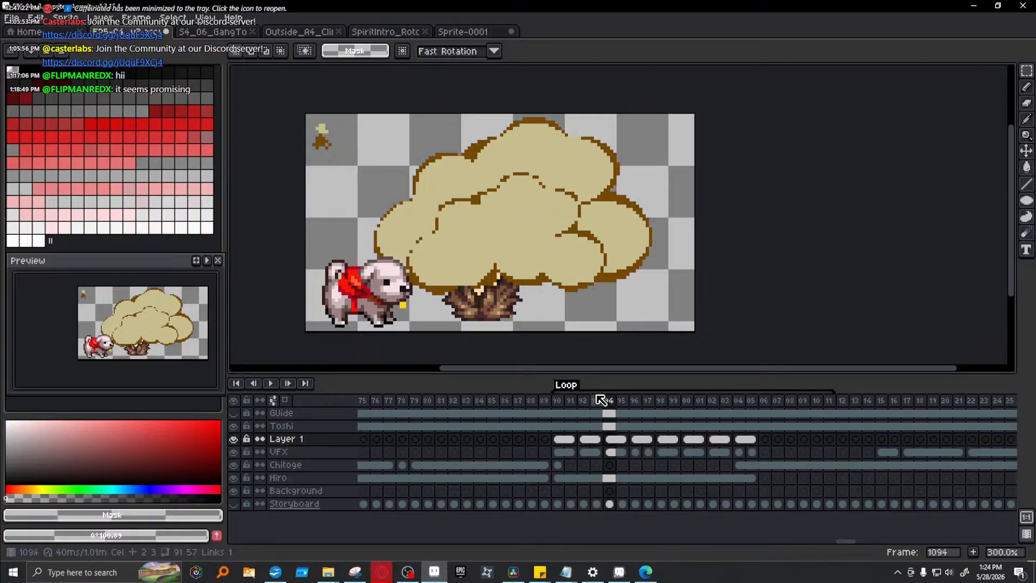
{"action": "key", "text": "Right"}
{"action": "key", "text": "Right"}
{"action": "key", "text": "Right"}
{"action": "key", "text": "Right"}
{"action": "key", "text": "Right"}
{"action": "key", "text": "Right"}
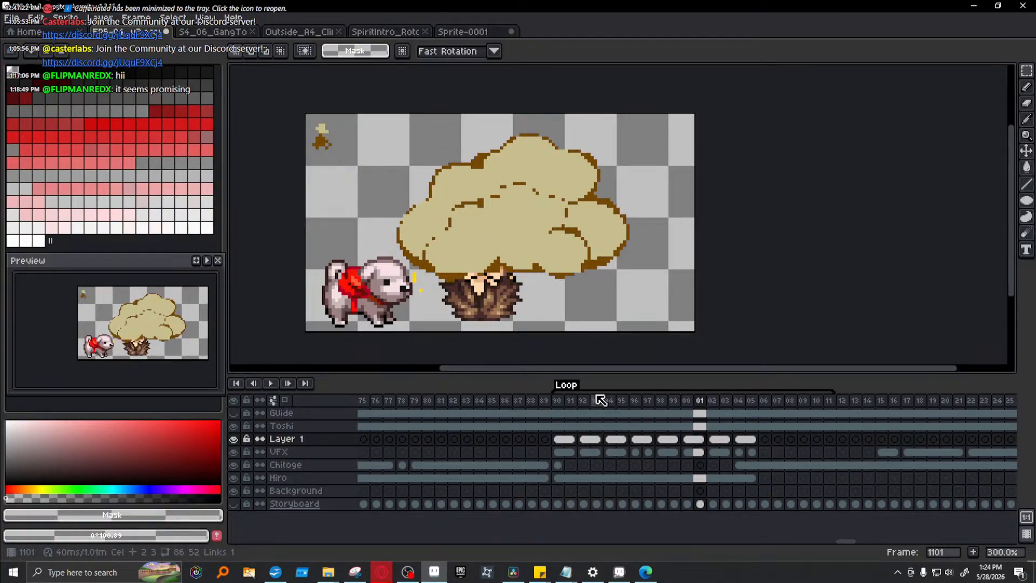
{"action": "key", "text": "Left"}
{"action": "key", "text": "Left"}
{"action": "key", "text": "Left"}
{"action": "key", "text": "Left"}
{"action": "key", "text": "Left"}
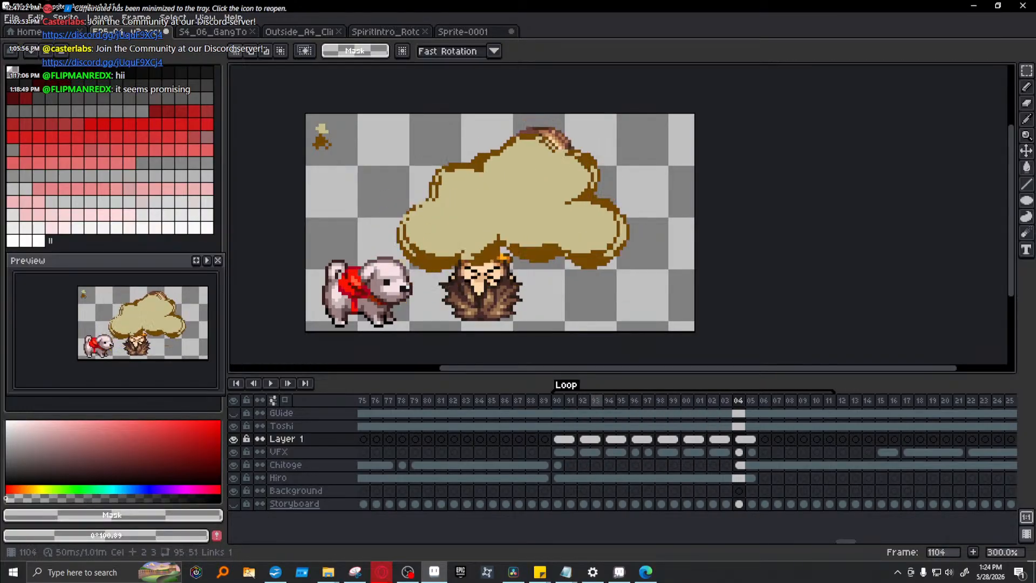
{"action": "key", "text": "Left"}
{"action": "key", "text": "Left"}
{"action": "key", "text": "Left"}
{"action": "key", "text": "Left"}
{"action": "key", "text": "Left"}
{"action": "key", "text": "Left"}
{"action": "key", "text": "Left"}
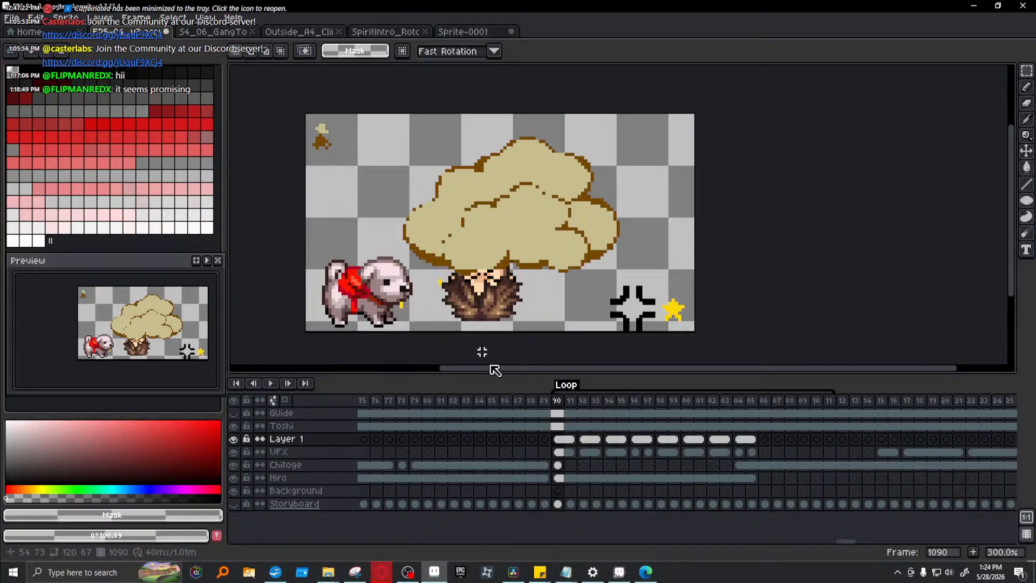
{"action": "left_click", "coordinate": [570, 400]}
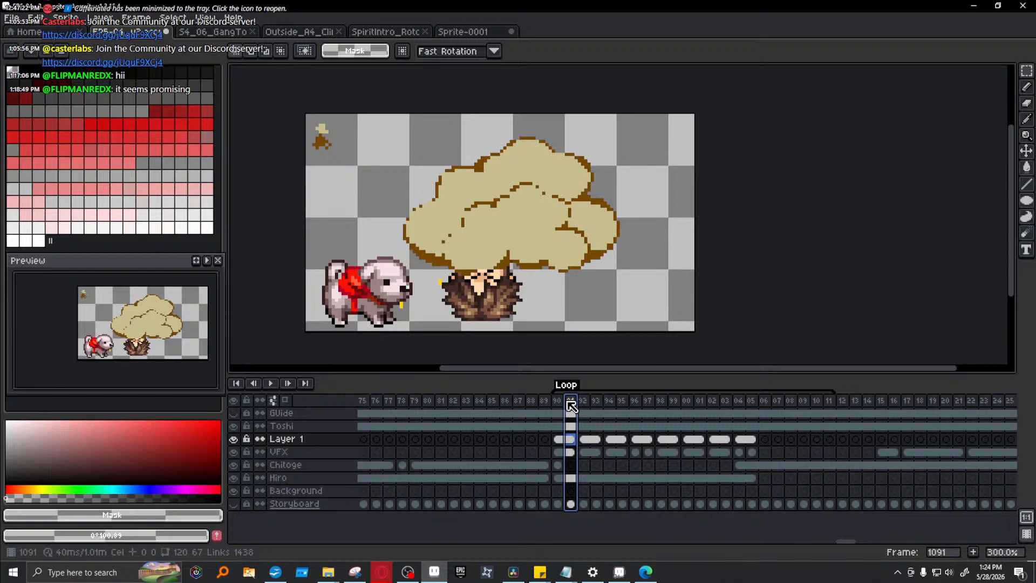
- Check the front cloud's size across the Layer 1 cels from frame 1090 to frame 1103
{"action": "left_click", "coordinate": [561, 440]}
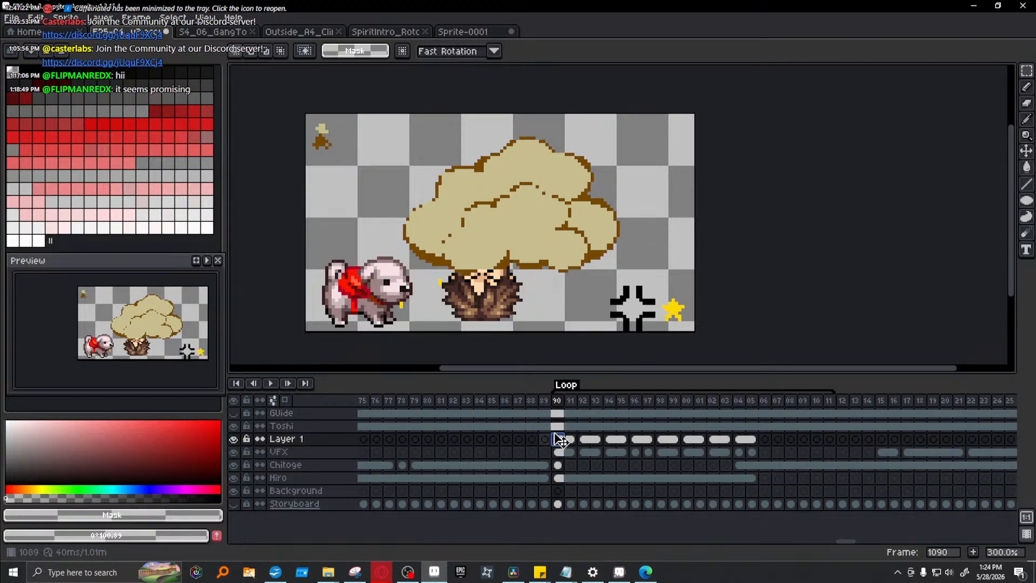
{"action": "left_click", "coordinate": [595, 439]}
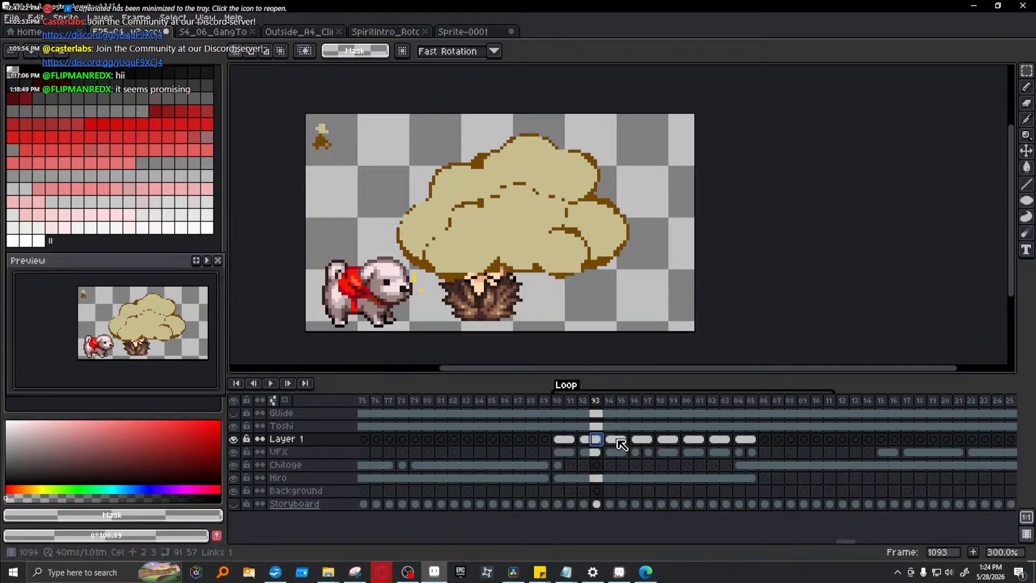
{"action": "left_click", "coordinate": [622, 439]}
{"action": "left_click", "coordinate": [648, 440]}
{"action": "left_click", "coordinate": [673, 440]}
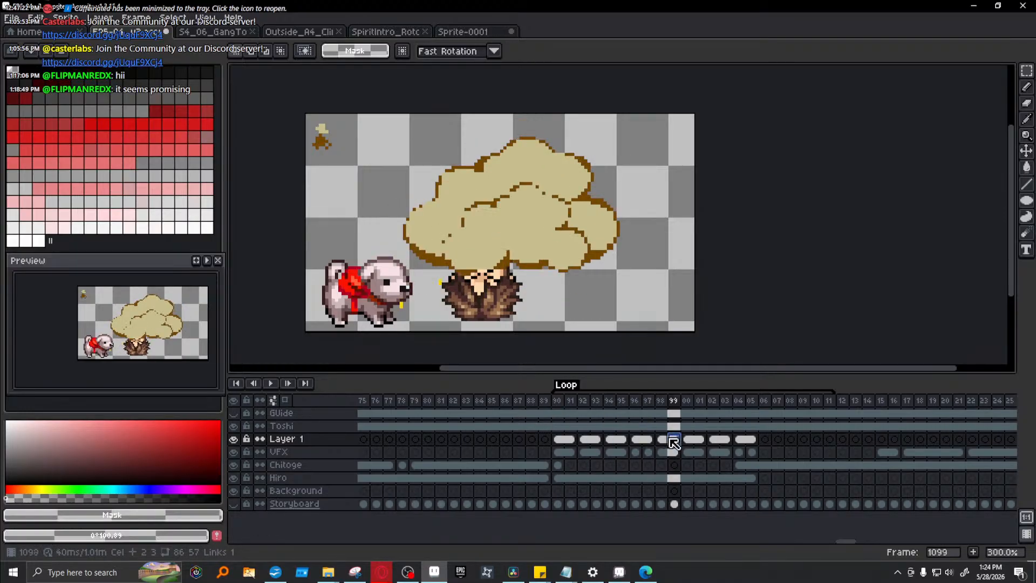
{"action": "left_click", "coordinate": [686, 440]}
{"action": "left_click", "coordinate": [725, 440]}
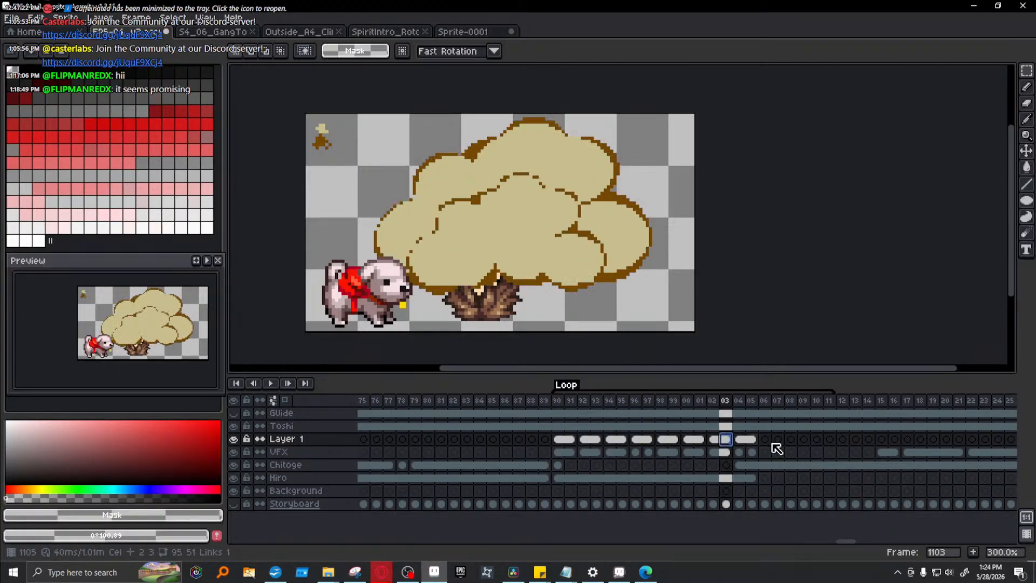
- Scale the front cloud on Layer 1 at frame 1091 down to about 40 × 22 px
{"action": "left_click", "coordinate": [570, 439]}
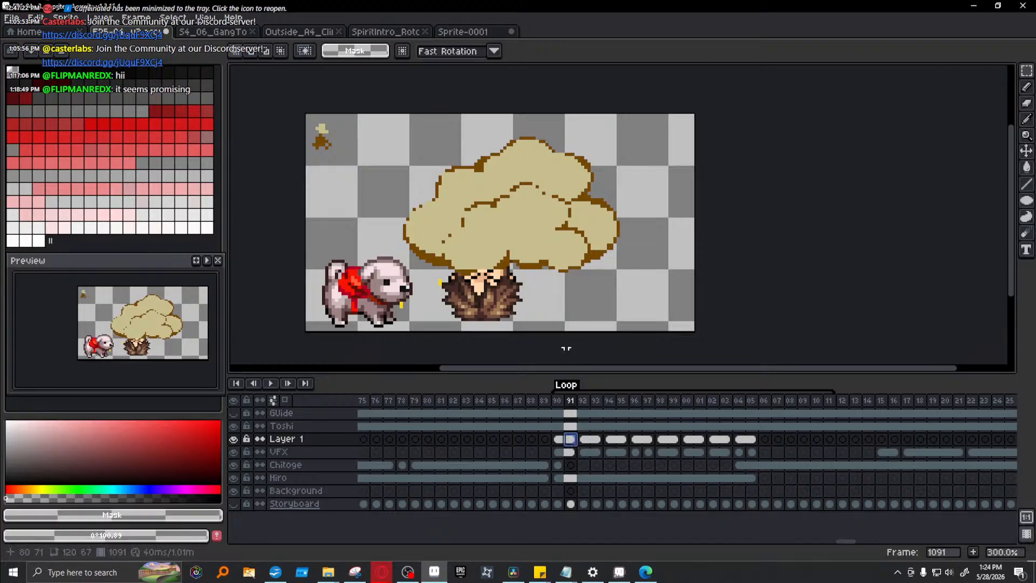
{"action": "left_click_drag", "start_coordinate": [417, 177], "coordinate": [597, 285]}
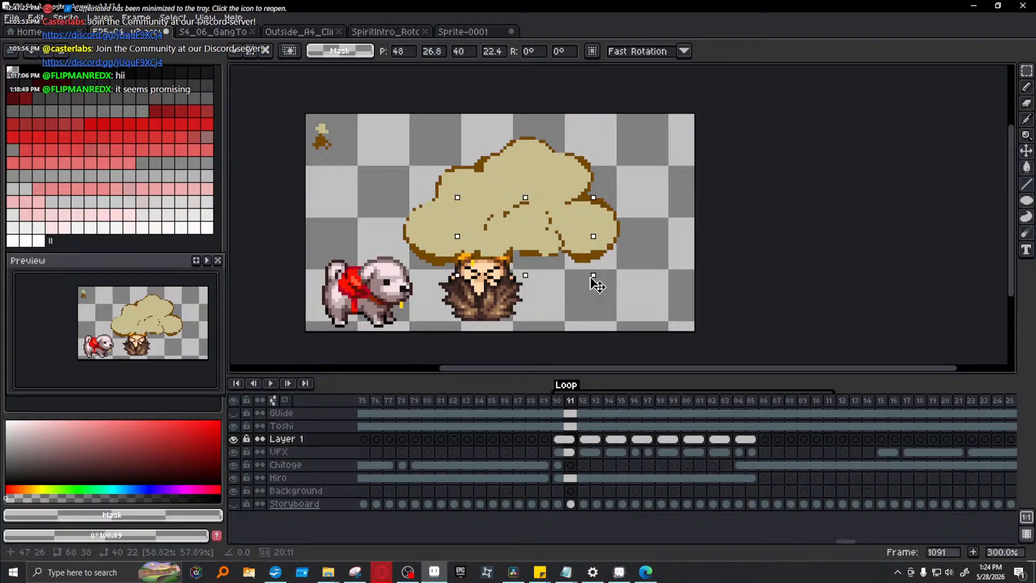
{"action": "left_click", "coordinate": [592, 440]}
- Compare the cloud cels on Layer 1 and VFX between frames 1090 and 1097
{"action": "left_click", "coordinate": [608, 440]}
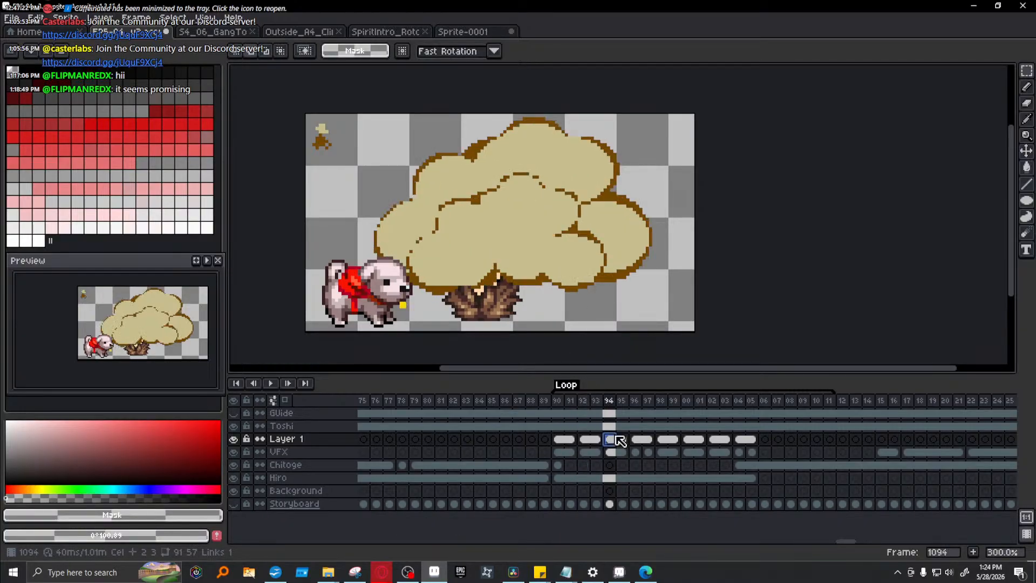
{"action": "left_click", "coordinate": [635, 440]}
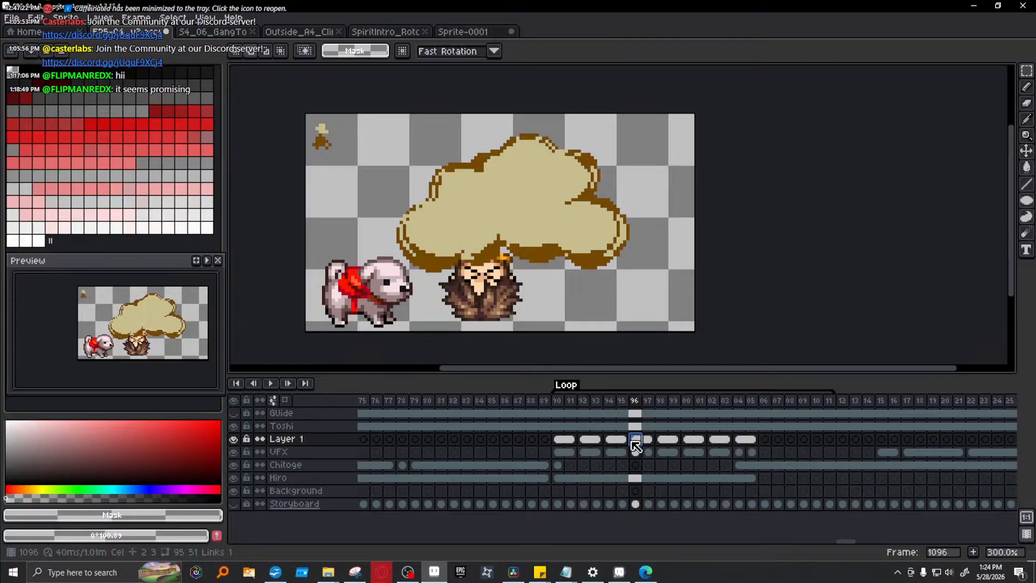
{"action": "left_click", "coordinate": [620, 440]}
{"action": "left_click", "coordinate": [635, 440]}
{"action": "left_click", "coordinate": [637, 452]}
{"action": "left_click", "coordinate": [648, 452]}
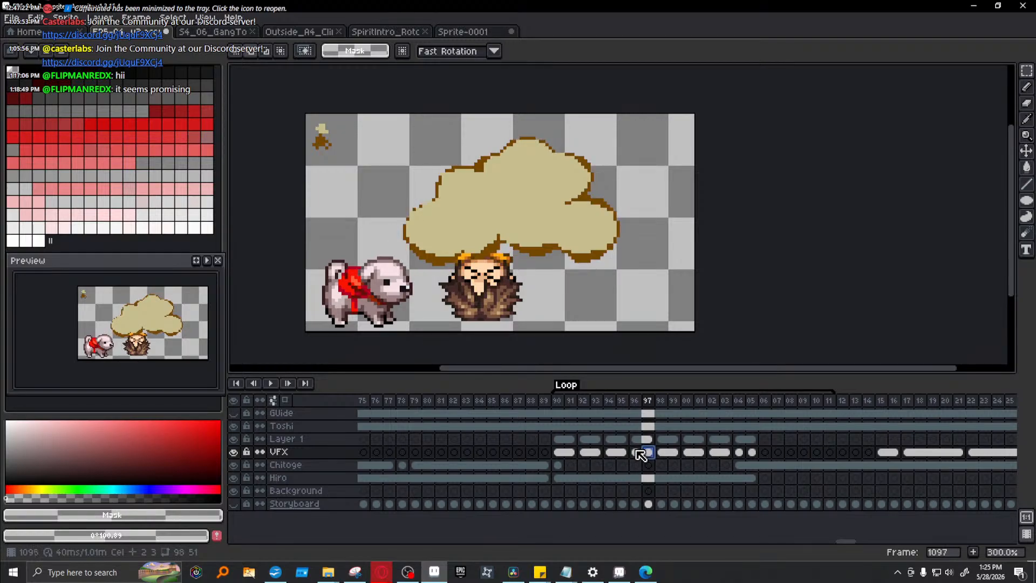
{"action": "left_click", "coordinate": [563, 440]}
{"action": "left_click", "coordinate": [595, 439]}
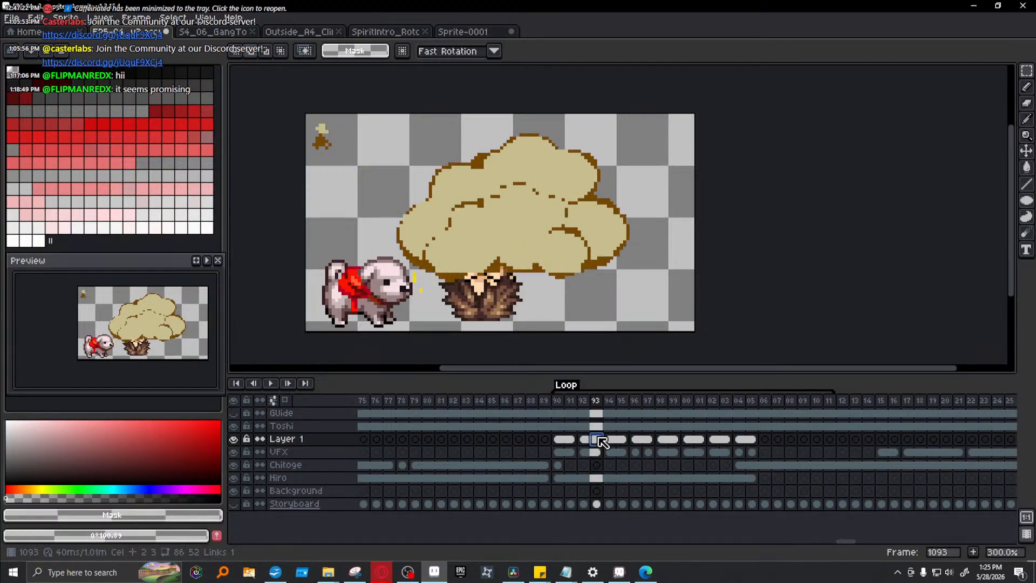
{"action": "left_click", "coordinate": [613, 440]}
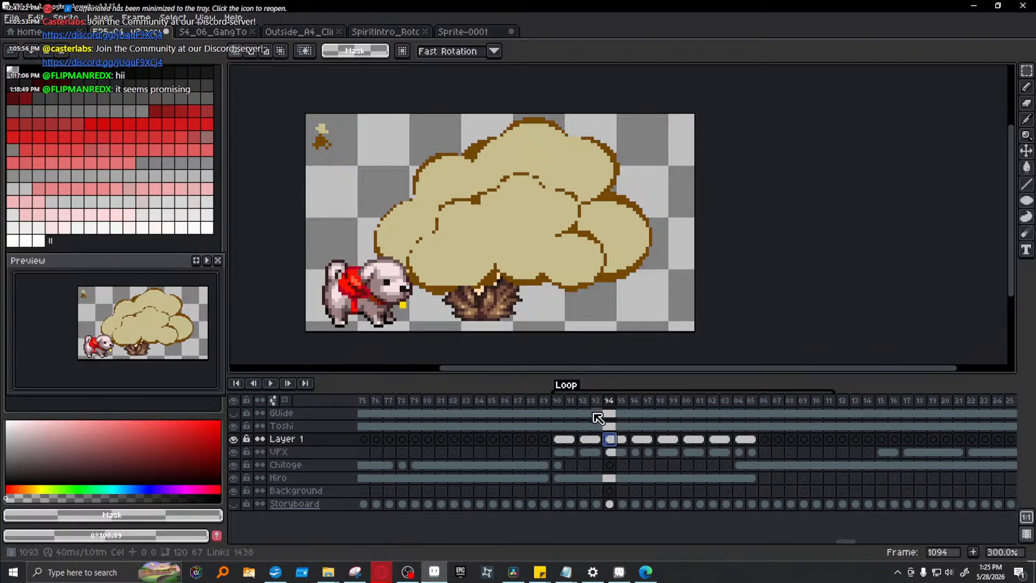
{"action": "left_click", "coordinate": [583, 401]}
{"action": "left_click", "coordinate": [558, 401]}
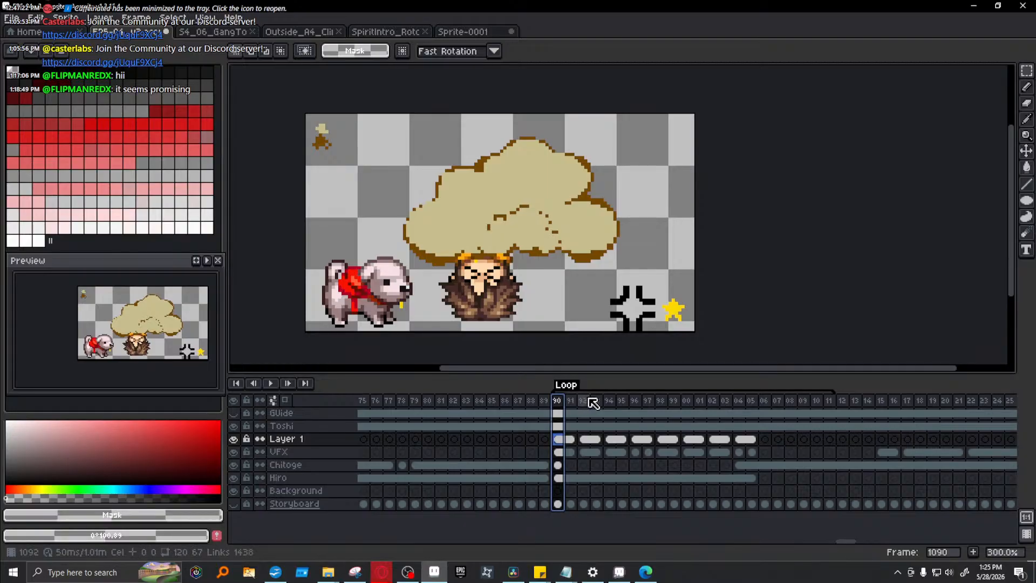
- Scale the front cloud on Layer 1 at frame 1092 down to about 69 × 42 px
{"action": "left_click", "coordinate": [584, 400]}
{"action": "left_click_drag", "start_coordinate": [371, 152], "coordinate": [652, 320]}
{"action": "left_click_drag", "start_coordinate": [367, 322], "coordinate": [393, 304]}
{"action": "key", "text": "Return"}
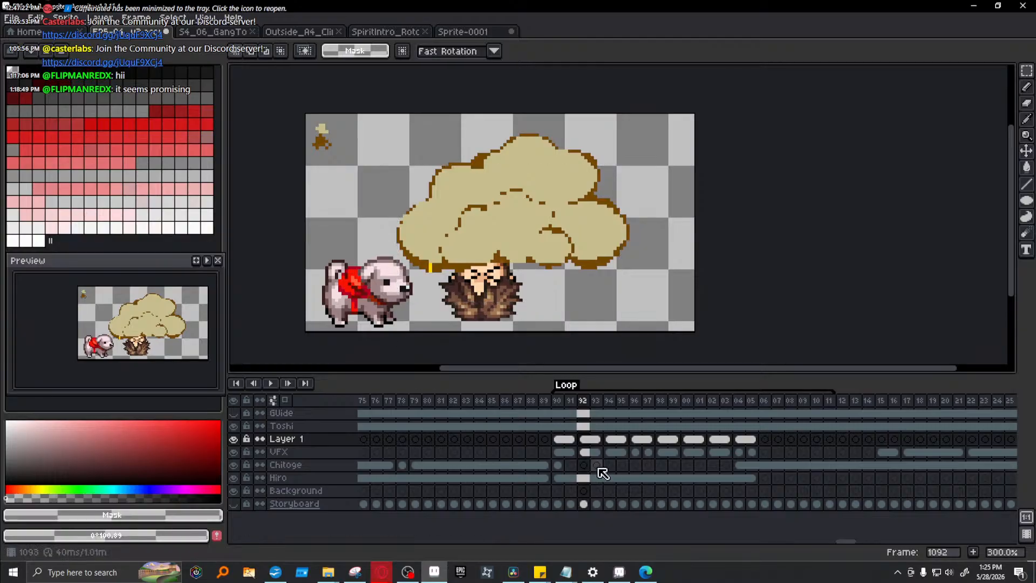
- Play the animation from frame 1090 and examine the cloud growth at frames 1092–1097
{"action": "left_click", "coordinate": [559, 401]}
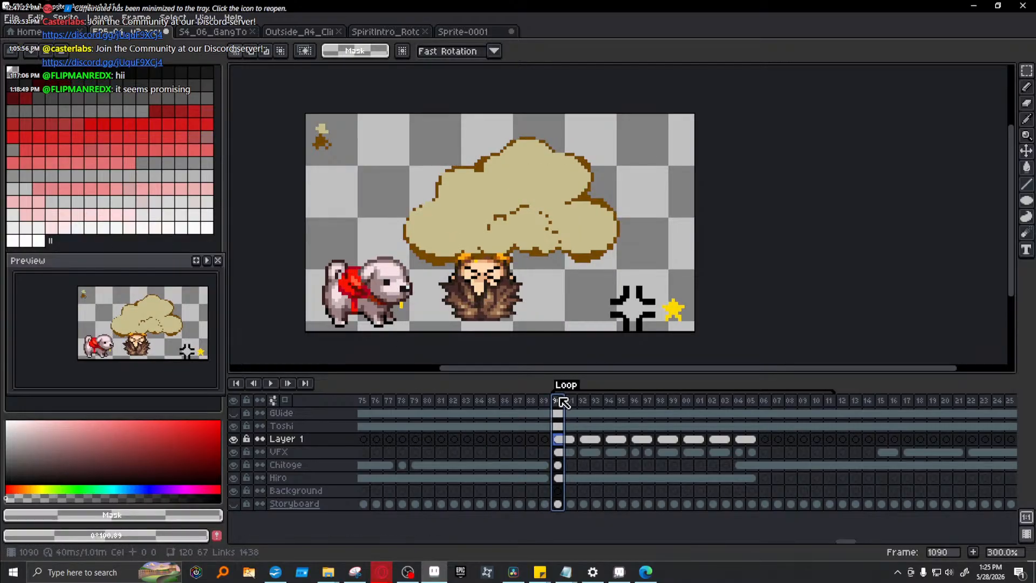
{"action": "left_click", "coordinate": [271, 384]}
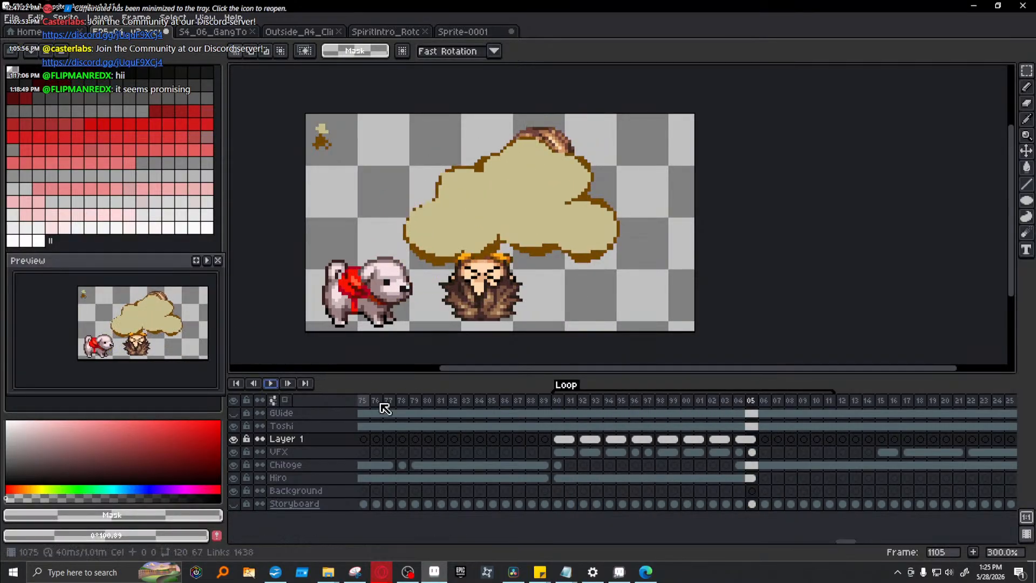
{"action": "left_click", "coordinate": [610, 400]}
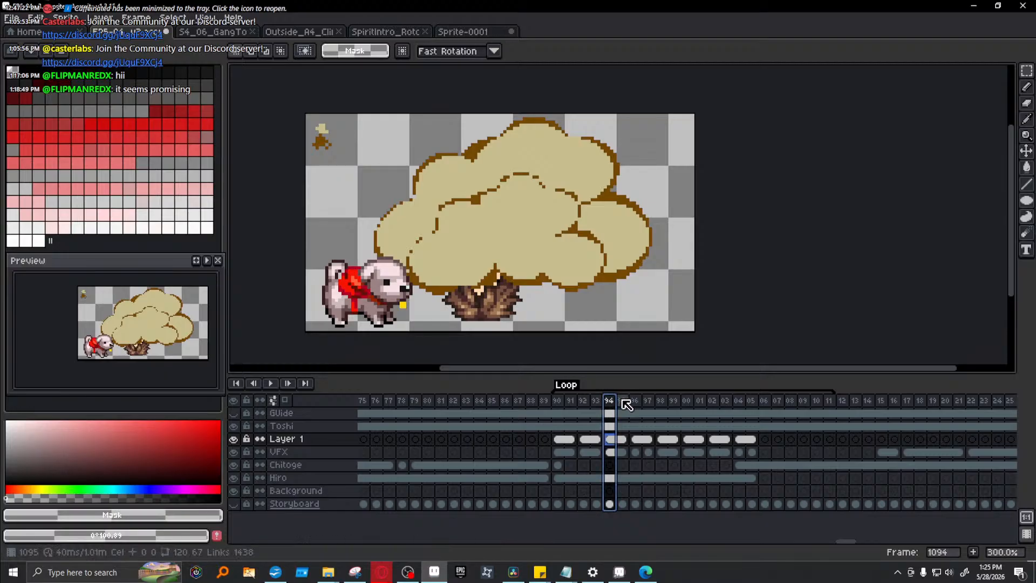
{"action": "left_click", "coordinate": [583, 401]}
{"action": "left_click_drag", "start_coordinate": [596, 405], "coordinate": [631, 403]}
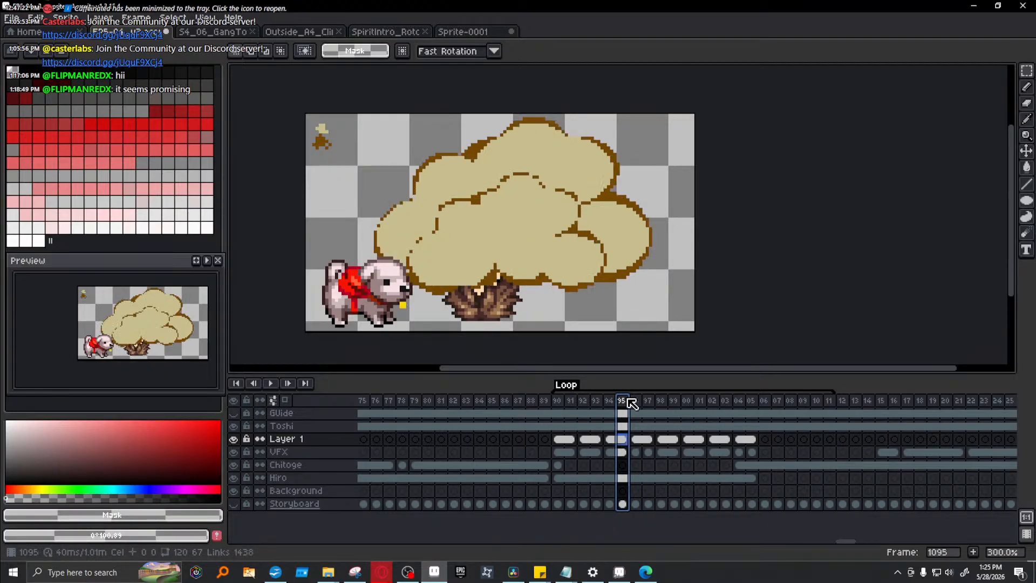
{"action": "left_click", "coordinate": [647, 402]}
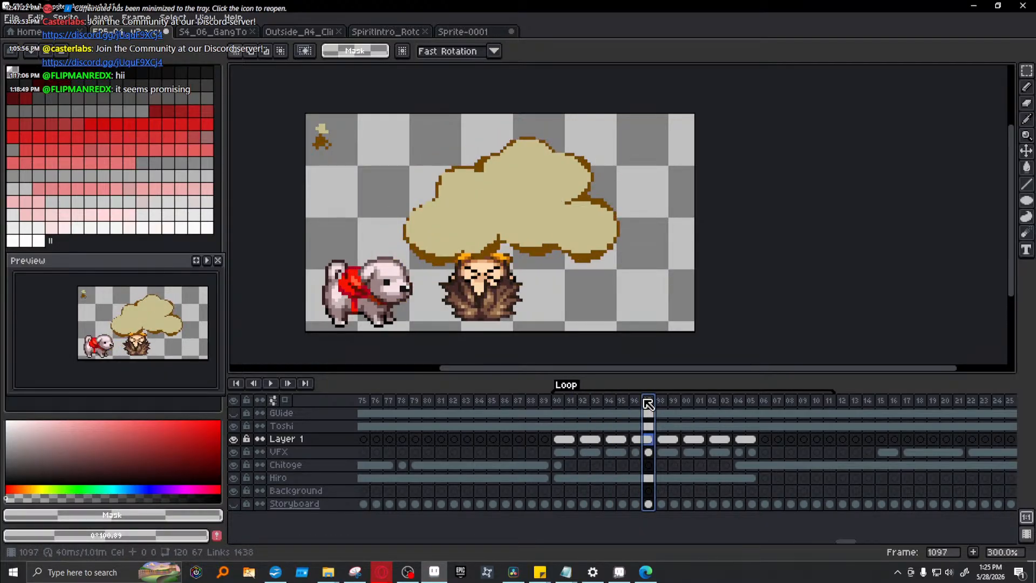
{"action": "left_click", "coordinate": [636, 402]}
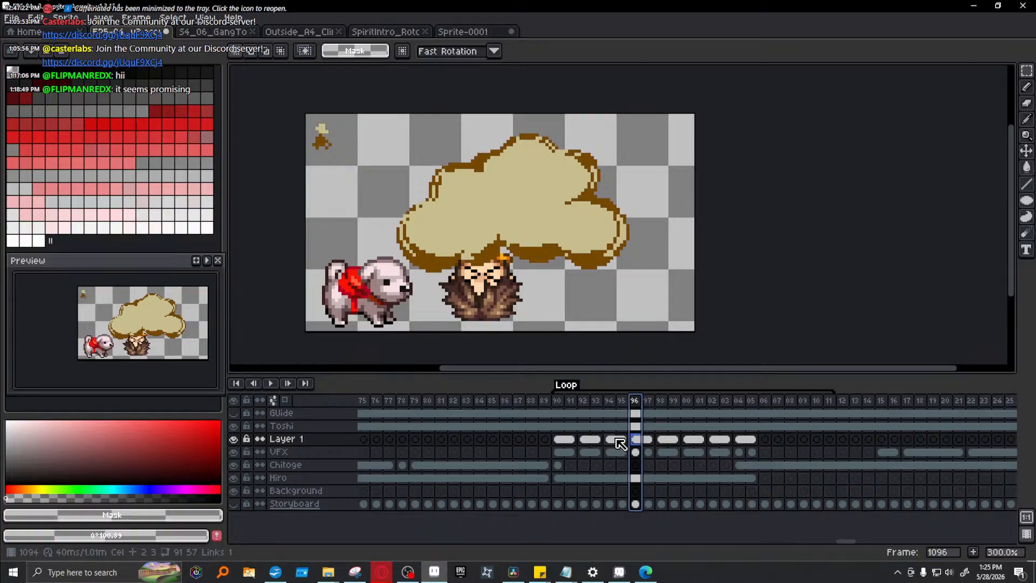
- Copy the Layer 1 cels at frames 1090–1095 and paste them starting at frame 1096
{"action": "left_click_drag", "start_coordinate": [558, 439], "coordinate": [614, 437]}
{"action": "key", "text": "ctrl+c"}
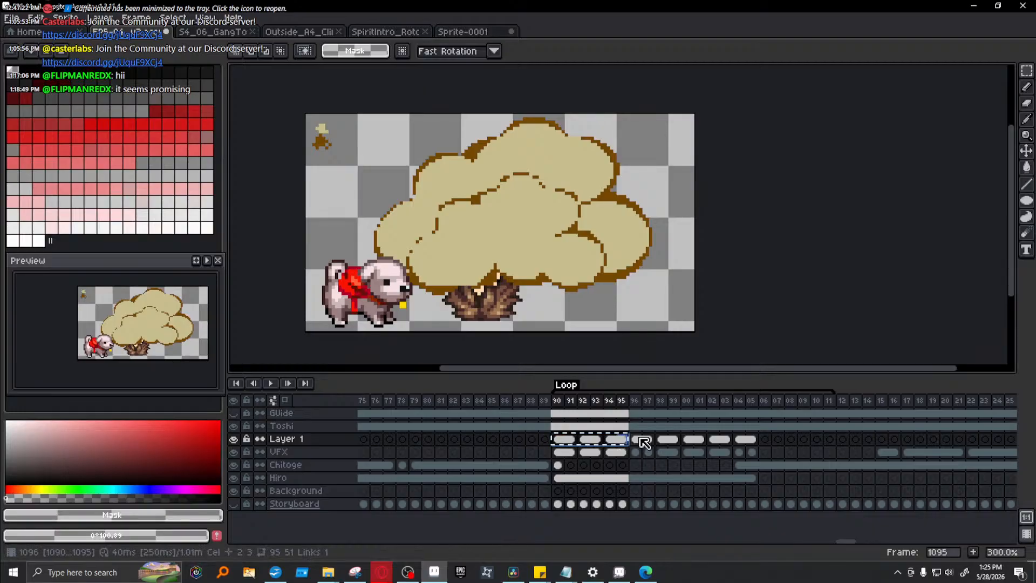
{"action": "left_click", "coordinate": [638, 439]}
{"action": "key", "text": "ctrl+v"}
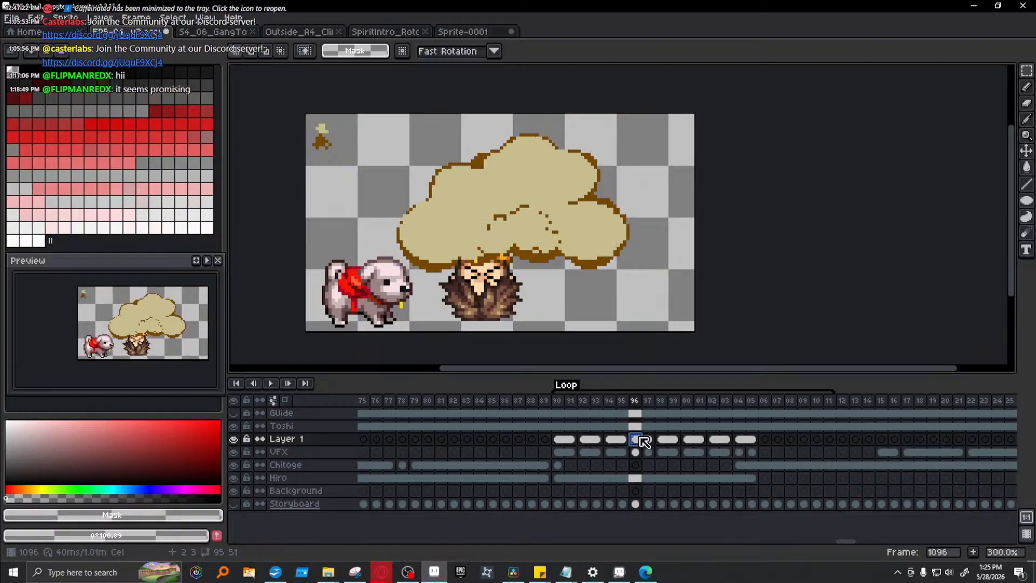
- Play the animation from frame 1090 and inspect the transition into the copied cels up to frame 1098
{"action": "left_click", "coordinate": [560, 401]}
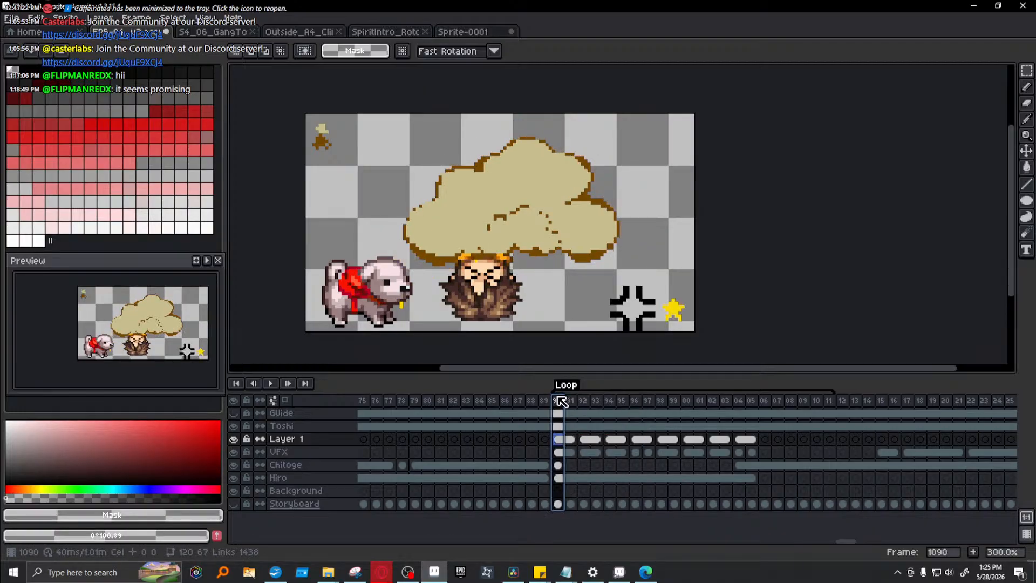
{"action": "left_click", "coordinate": [271, 383]}
{"action": "left_click", "coordinate": [271, 382]}
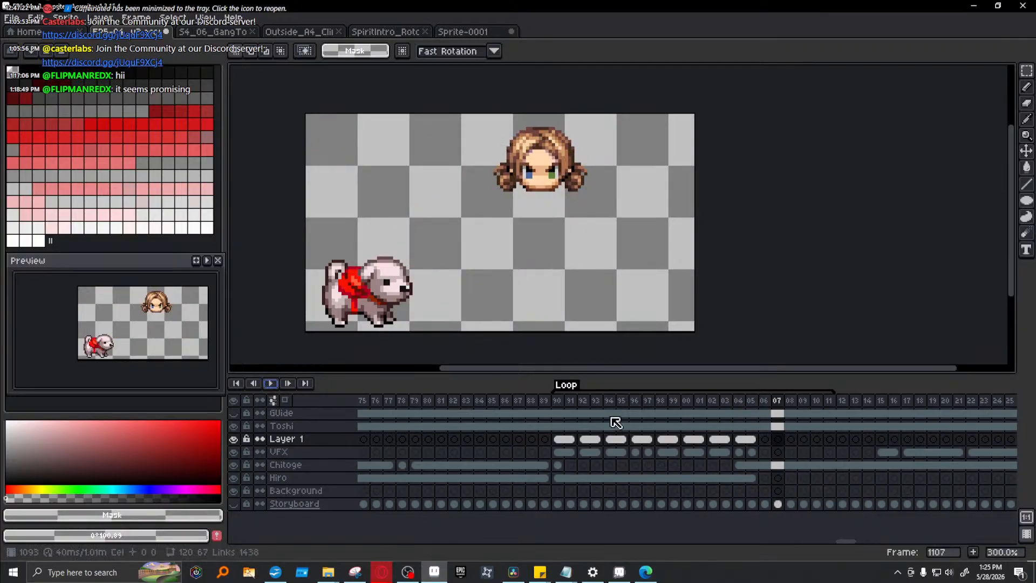
{"action": "left_click", "coordinate": [557, 400]}
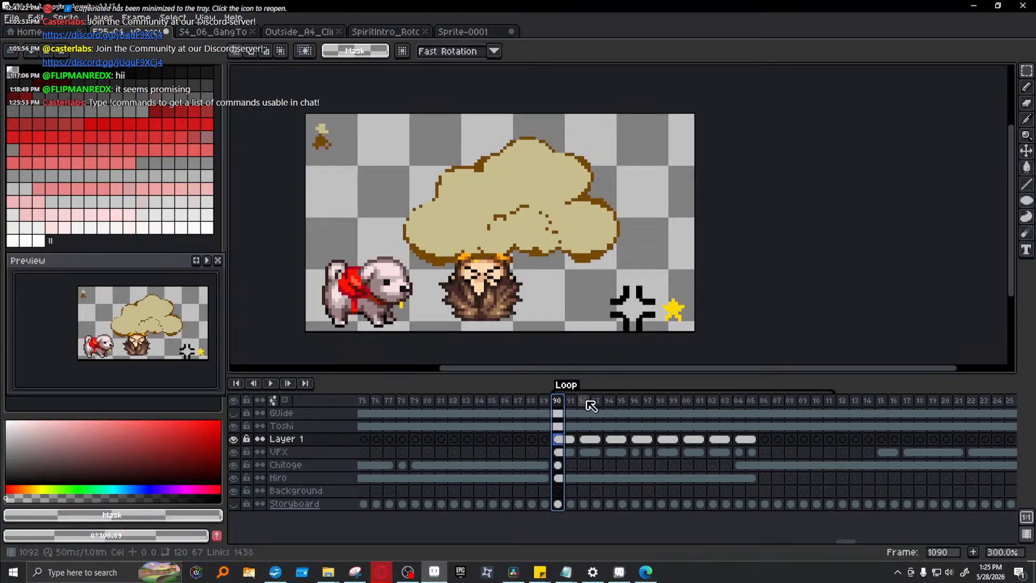
{"action": "left_click", "coordinate": [583, 401]}
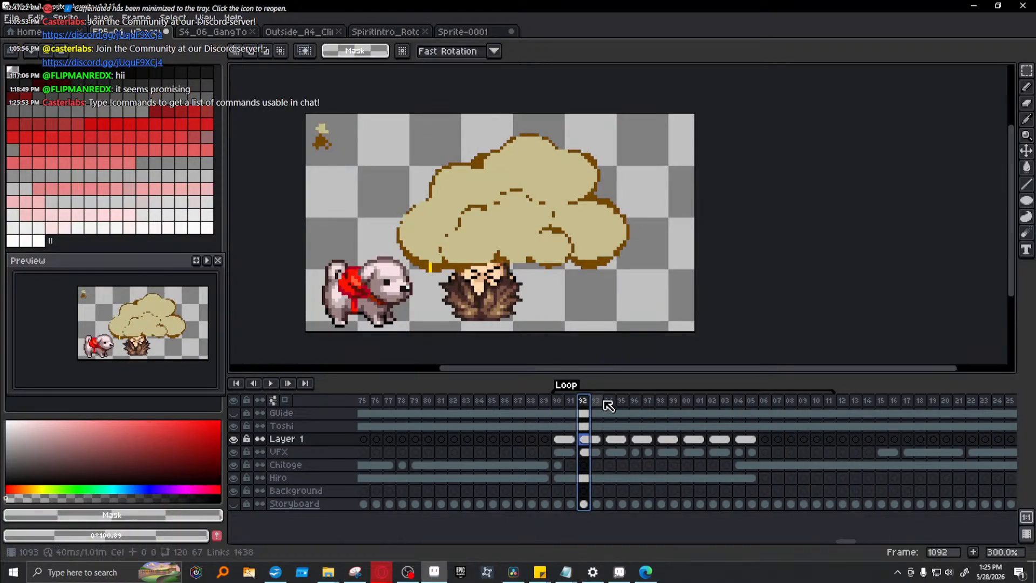
{"action": "left_click", "coordinate": [610, 402]}
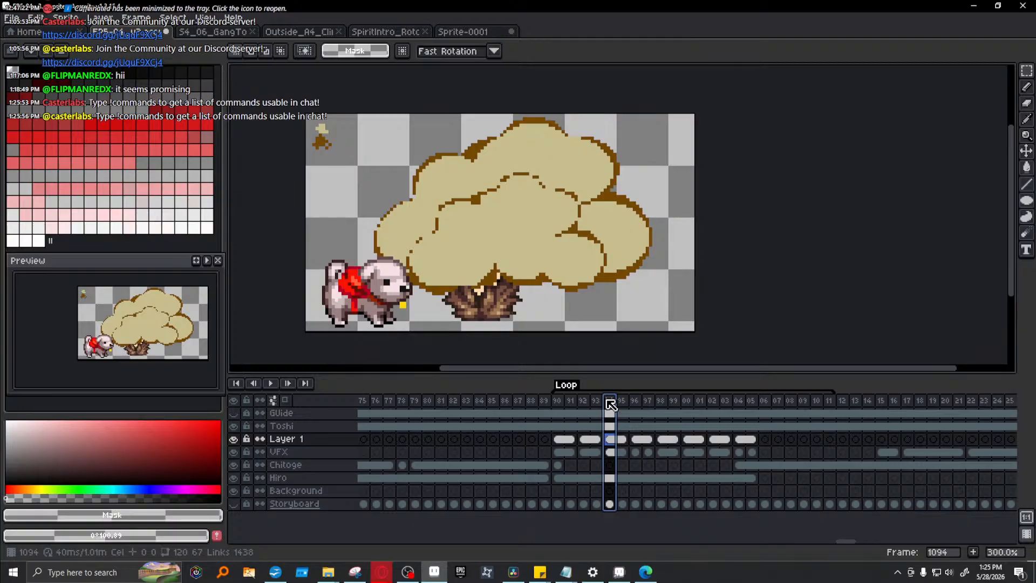
{"action": "left_click", "coordinate": [636, 402]}
{"action": "left_click", "coordinate": [662, 402]}
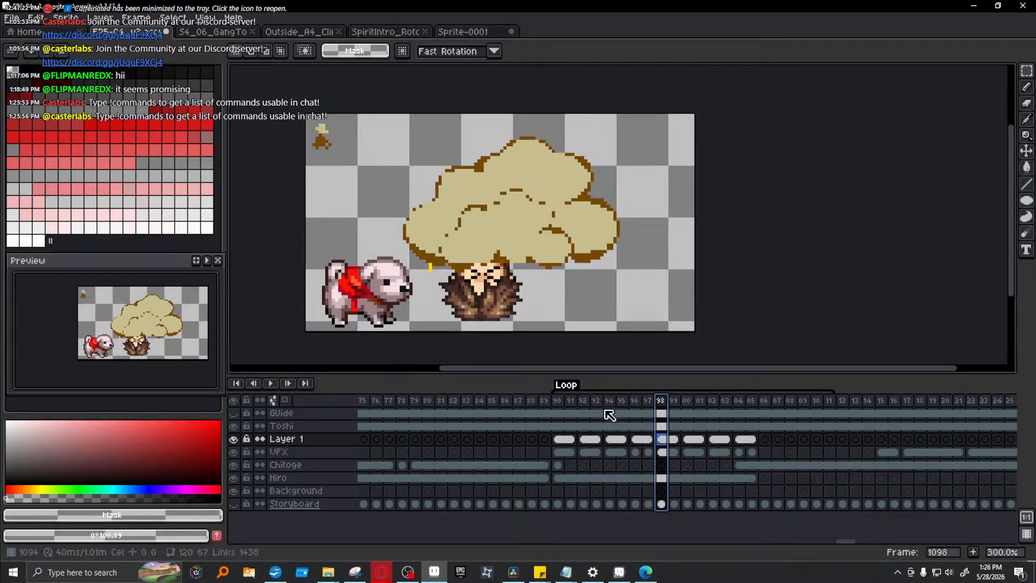
- Clear the Layer 1 cels at frames 1096–1105 and copy the cels at frames 1090–1095 to frames 1098–1103
{"action": "left_click", "coordinate": [636, 402]}
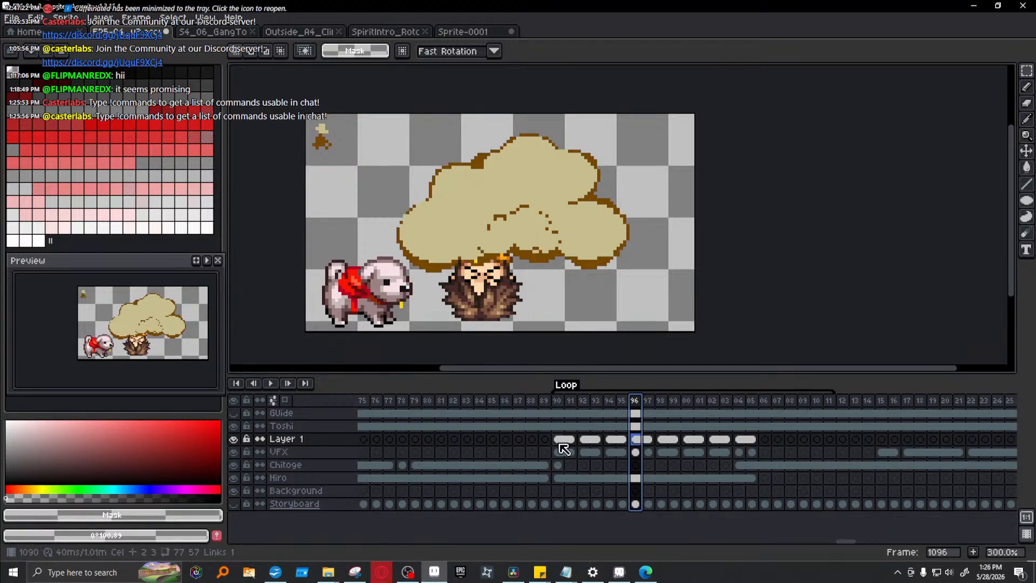
{"action": "left_click", "coordinate": [752, 441], "text": "shift"}
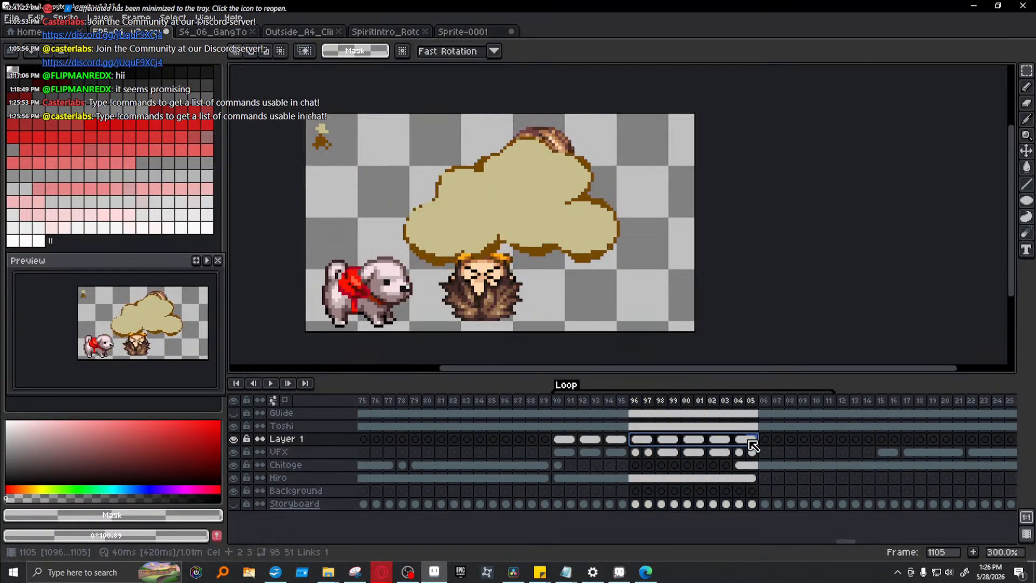
{"action": "left_click", "coordinate": [563, 439]}
{"action": "left_click", "coordinate": [624, 440], "text": "shift"}
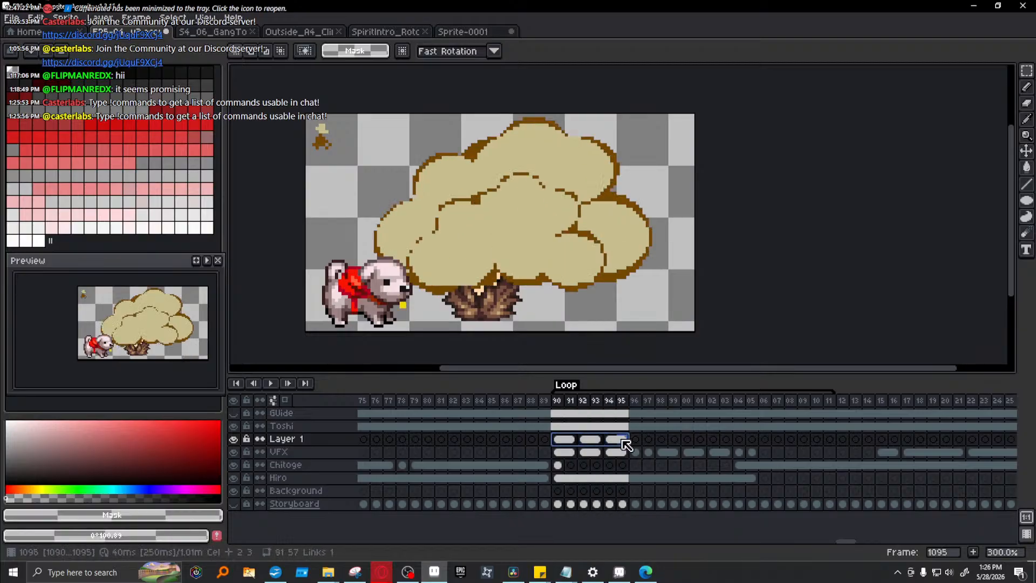
{"action": "left_click_drag", "start_coordinate": [626, 446], "coordinate": [663, 440]}
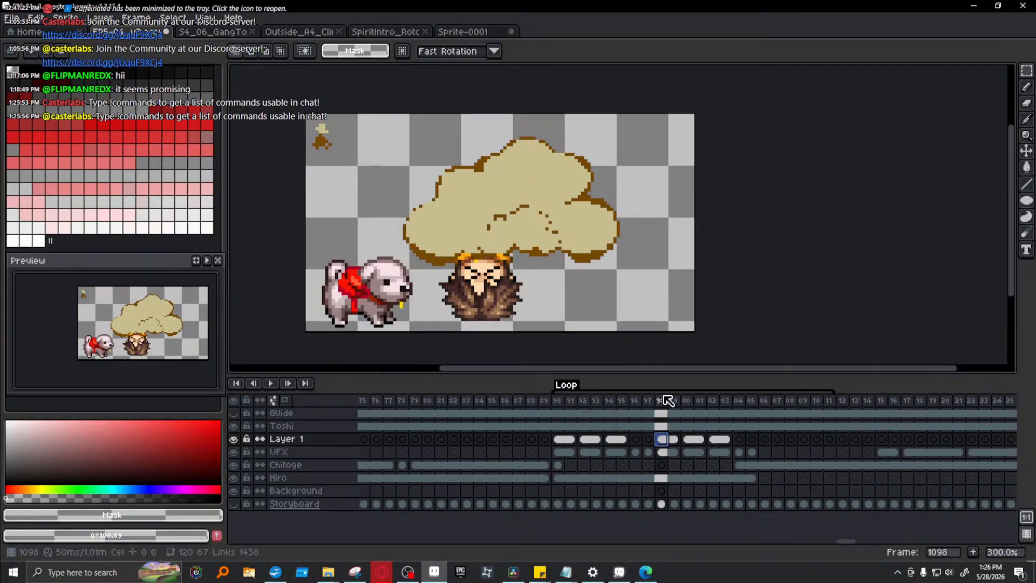
- Compare the cloud at frame 1100 with the Layer 1 cels between frames 1091 and 1096
{"action": "left_click", "coordinate": [687, 400]}
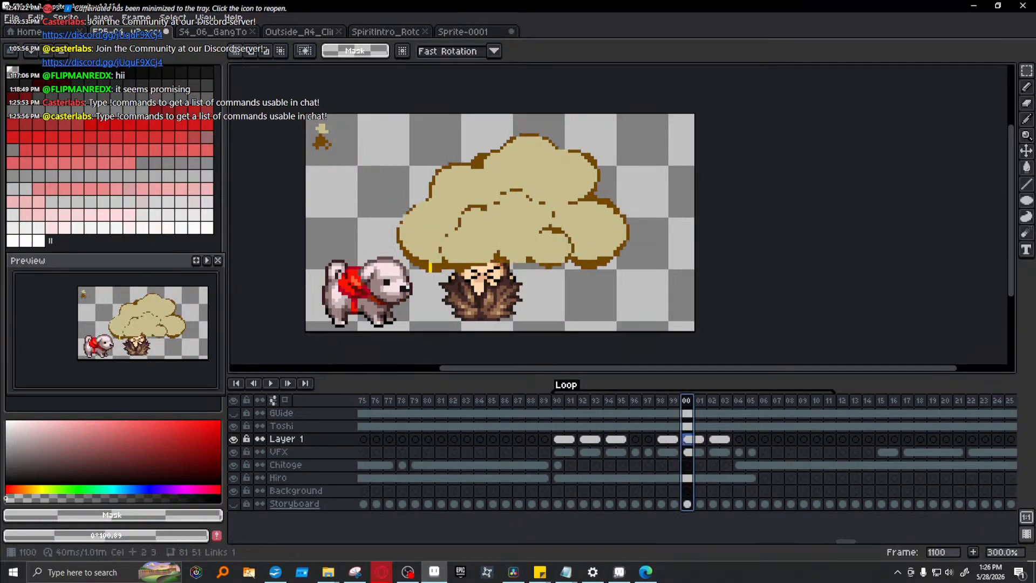
{"action": "left_click", "coordinate": [570, 401]}
{"action": "left_click", "coordinate": [596, 400]}
{"action": "left_click", "coordinate": [635, 402]}
{"action": "left_click", "coordinate": [595, 402]}
{"action": "left_click", "coordinate": [608, 402]}
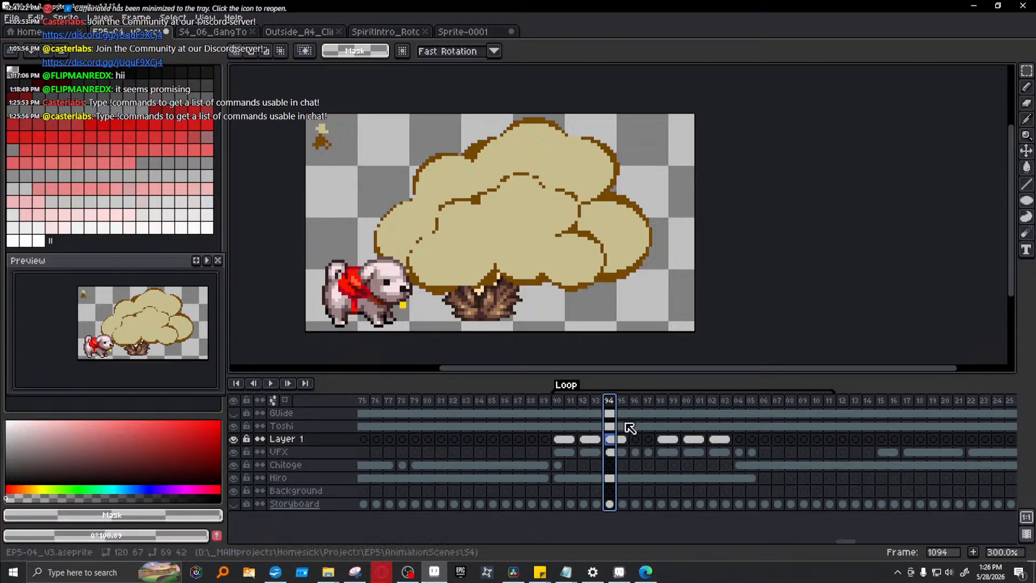
- Copy the Layer 1 cels at frames 1090–1091 to frames 1096–1097 and shrink the front cloud there to about 22 × 15 px
{"action": "left_click", "coordinate": [567, 437]}
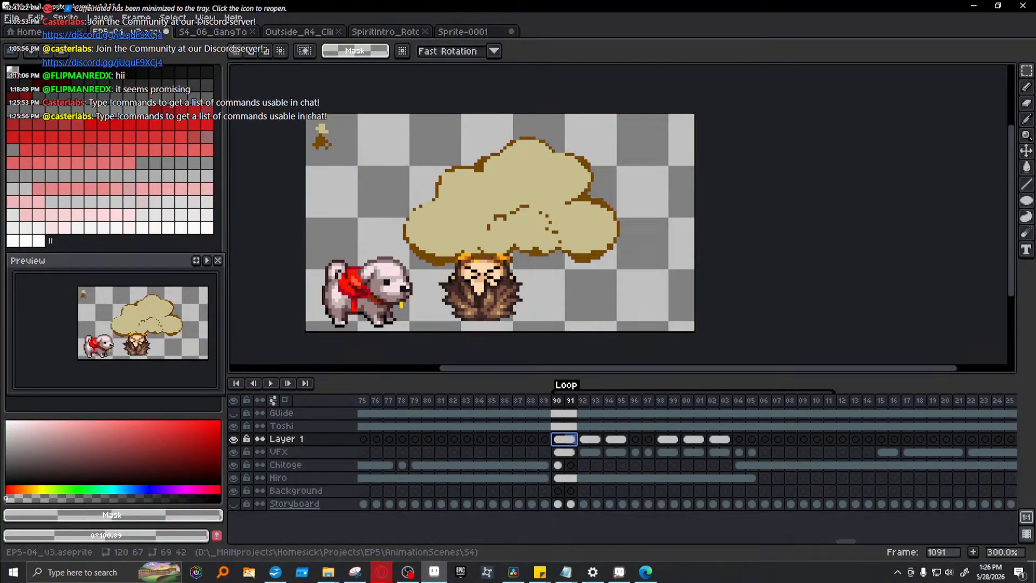
{"action": "left_click", "coordinate": [636, 439]}
{"action": "mouse_move", "coordinate": [459, 189]}
{"action": "left_mouse_down"}
{"action": "mouse_move", "coordinate": [590, 273]}
{"action": "mouse_move", "coordinate": [590, 284]}
{"action": "mouse_move", "coordinate": [539, 259]}
{"action": "mouse_move", "coordinate": [539, 278]}
{"action": "left_mouse_up"}
{"action": "key", "text": "ctrl+d"}
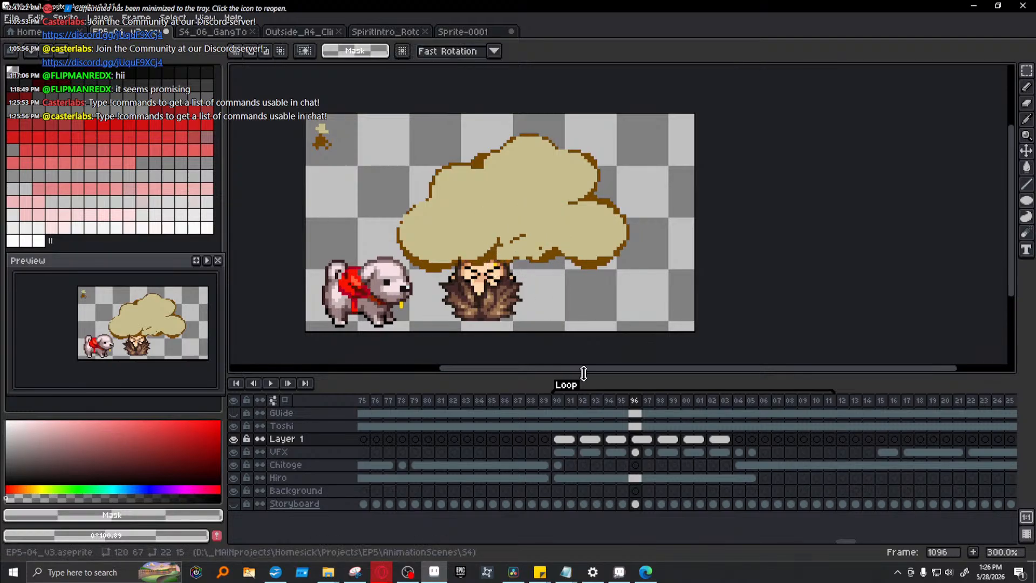
- Play the animation from frame 1090 and check how the shrunken front cloud leads into the following cels
{"action": "left_click", "coordinate": [558, 401]}
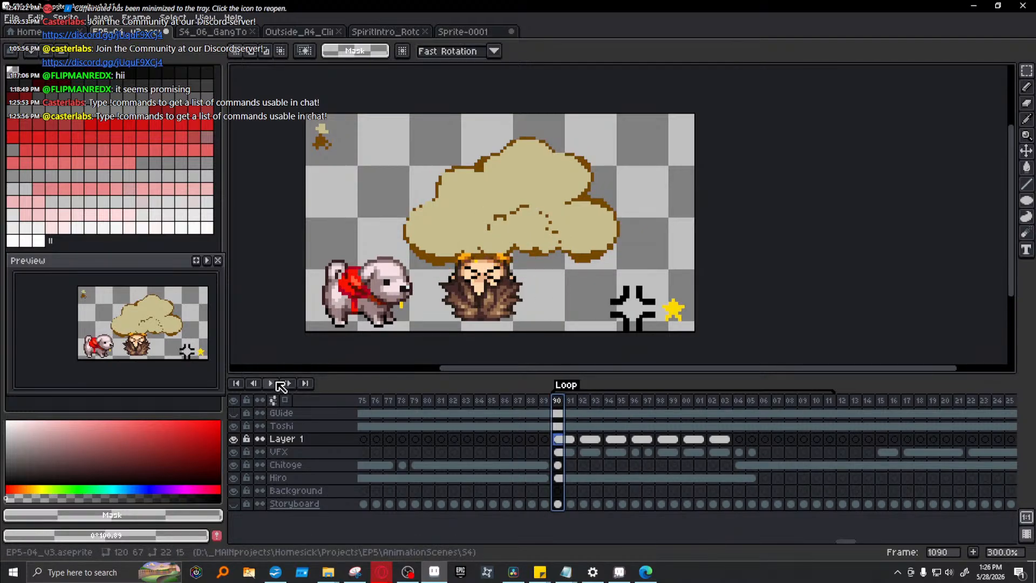
{"action": "left_click", "coordinate": [272, 383]}
{"action": "left_click", "coordinate": [558, 401]}
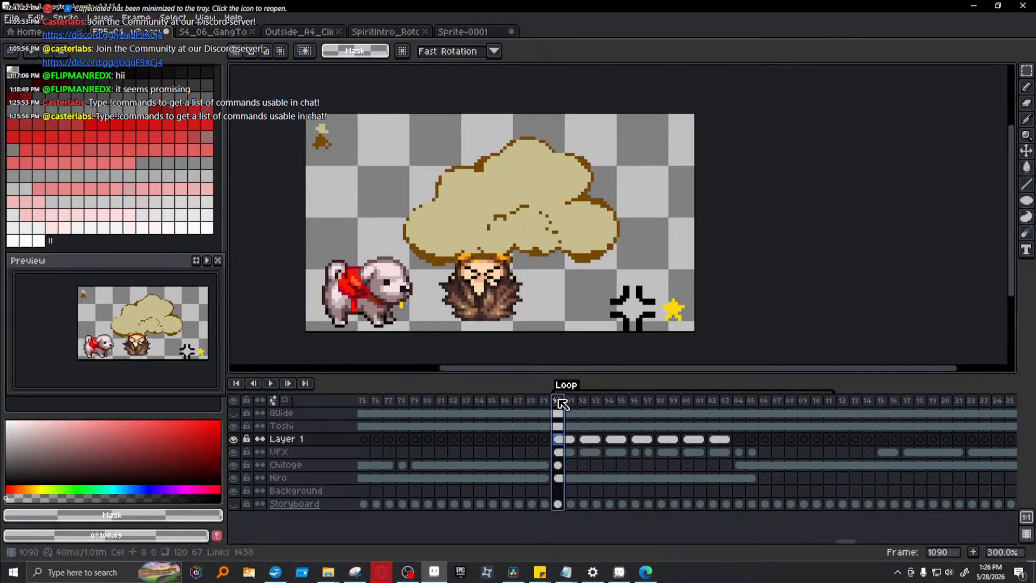
{"action": "left_click", "coordinate": [267, 383]}
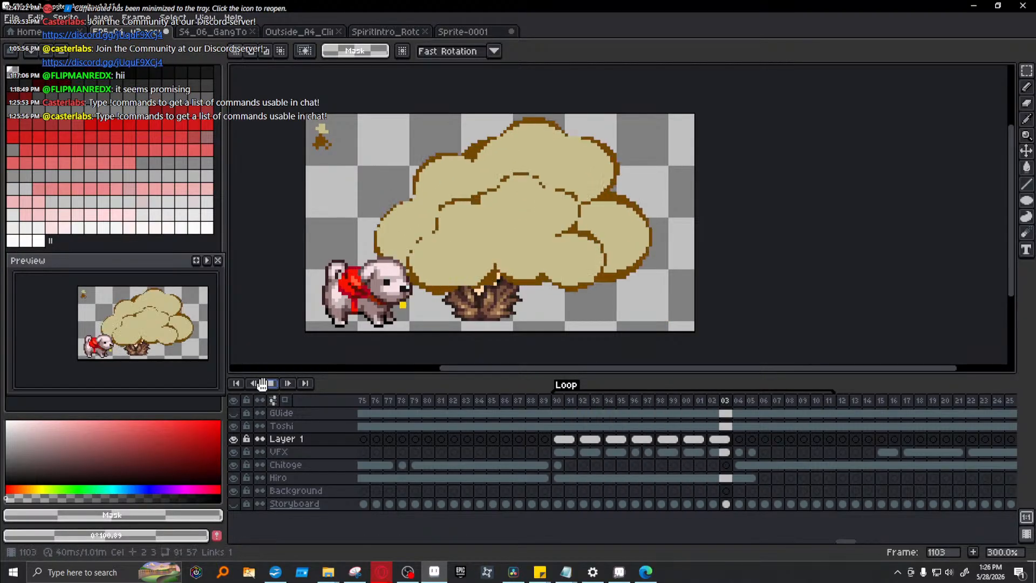
{"action": "left_click", "coordinate": [267, 383]}
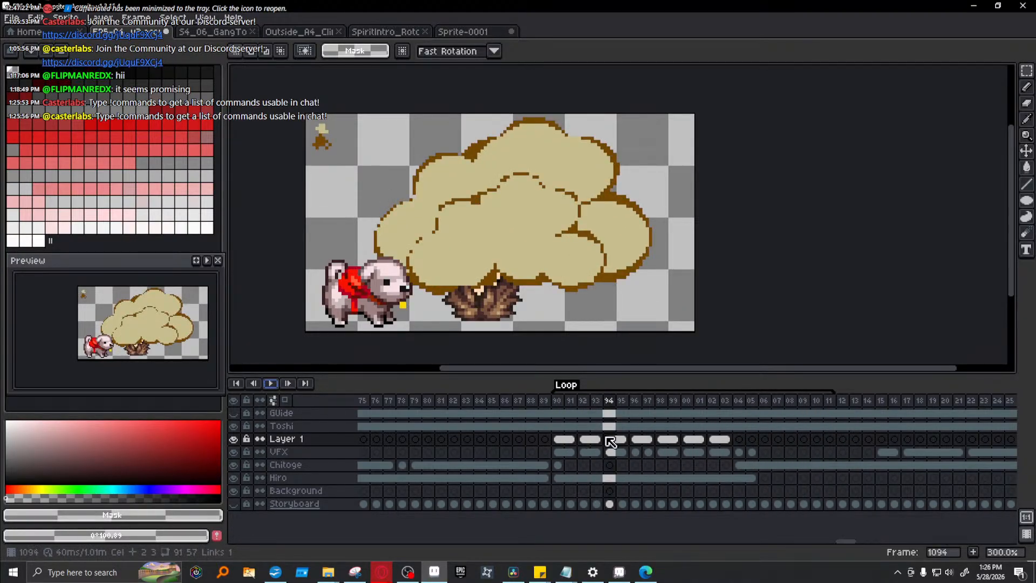
- Copy the Layer 1 cels at frames 1090–1097 to frames 1098–1105
{"action": "left_click_drag", "start_coordinate": [562, 438], "coordinate": [675, 439]}
{"action": "key", "text": "ctrl+c"}
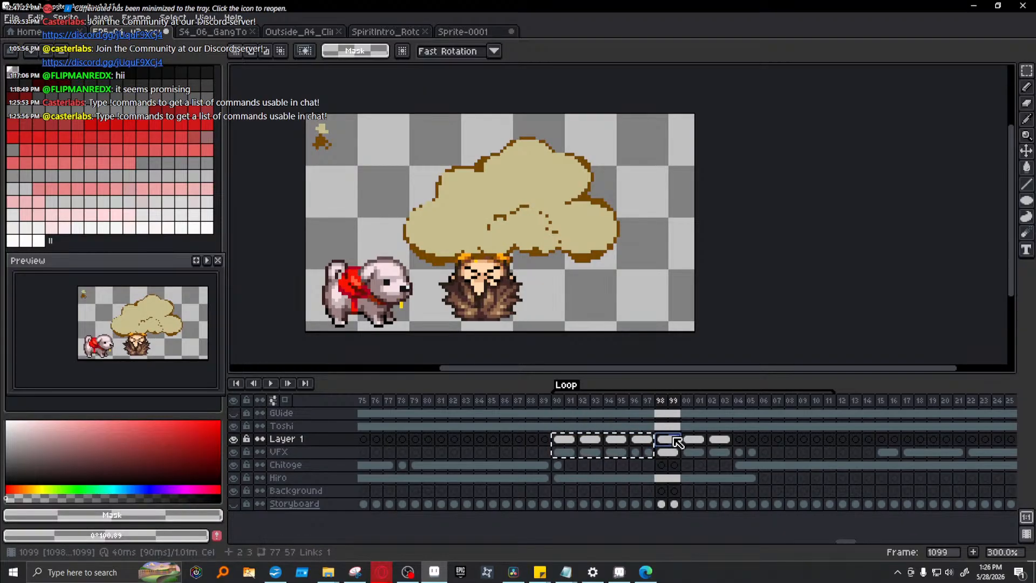
{"action": "key", "text": "ctrl+v"}
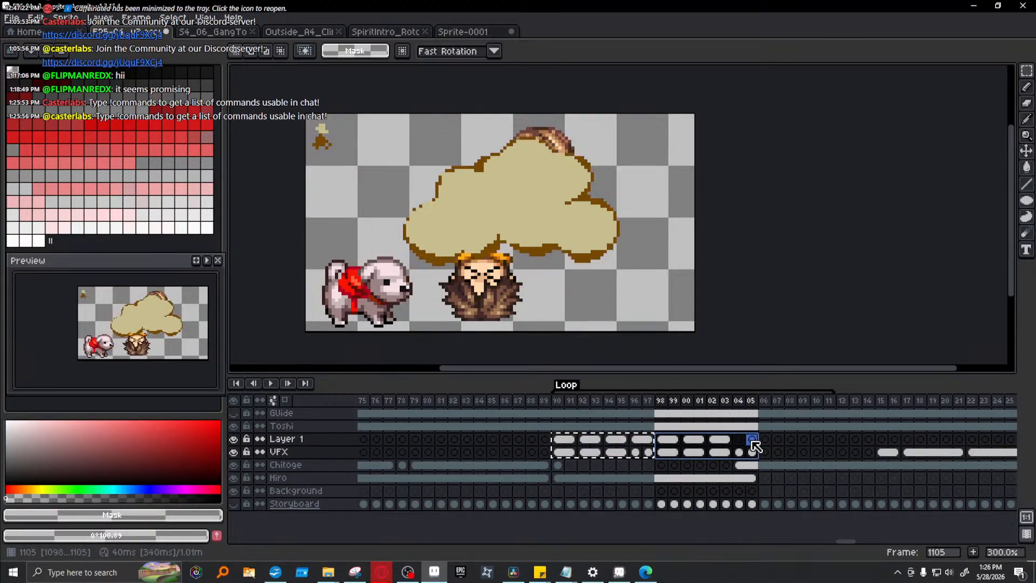
{"action": "key", "text": "ctrl+z"}
{"action": "key", "text": "ctrl+v"}
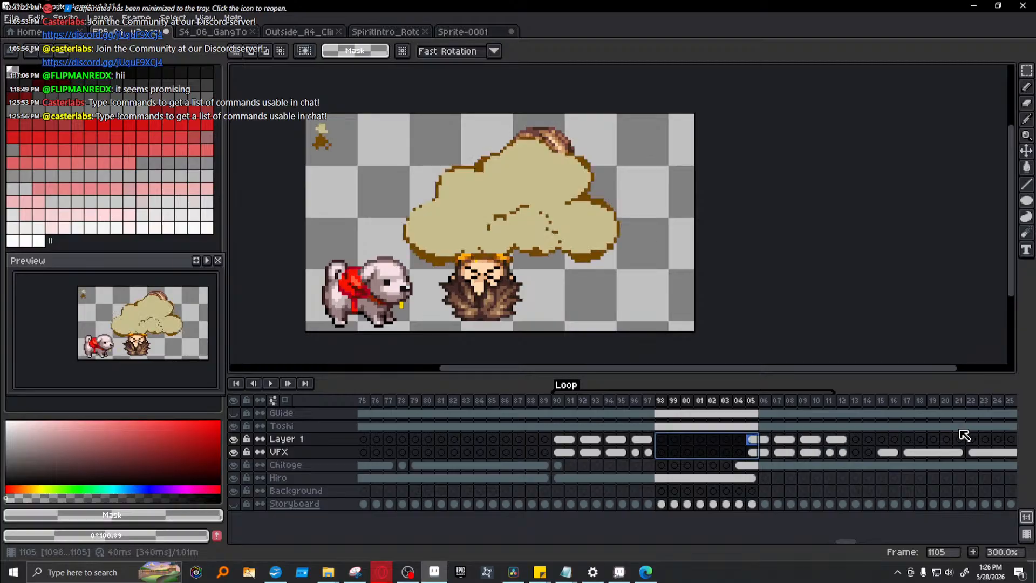
{"action": "key", "text": "ctrl+z"}
{"action": "left_click", "coordinate": [662, 440]}
{"action": "key", "text": "ctrl+v"}
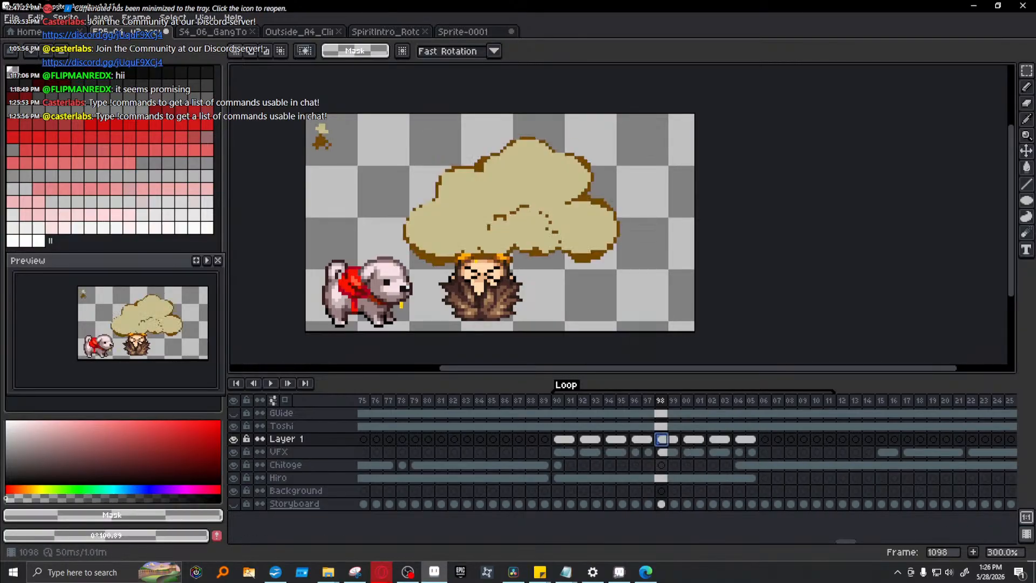
- Play back the Loop section from frame 1090 to review the repeated cloud cels through frame 1105
{"action": "left_click_drag", "start_coordinate": [560, 439], "coordinate": [754, 456]}
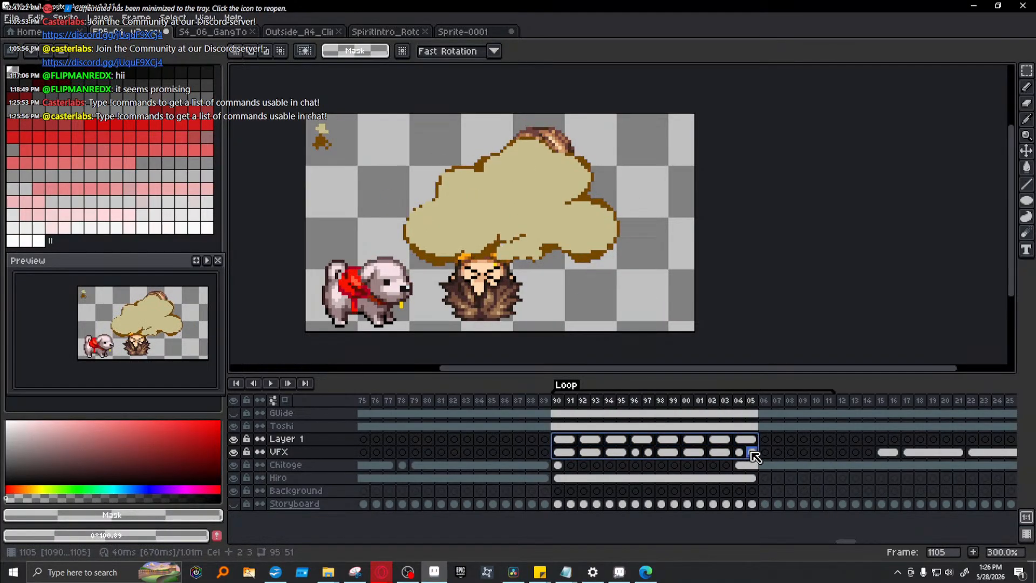
{"action": "left_click", "coordinate": [557, 400]}
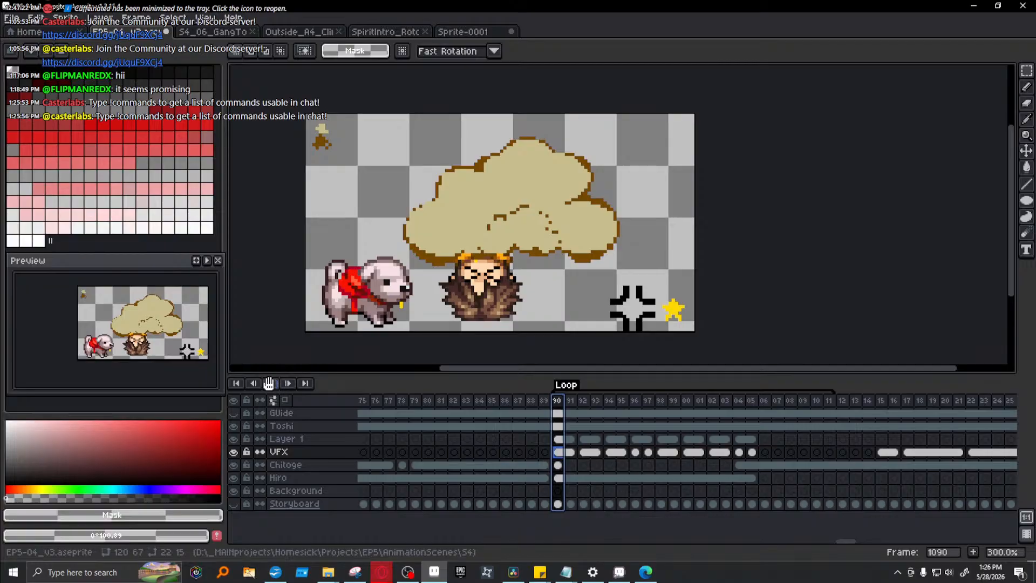
{"action": "left_click", "coordinate": [269, 383]}
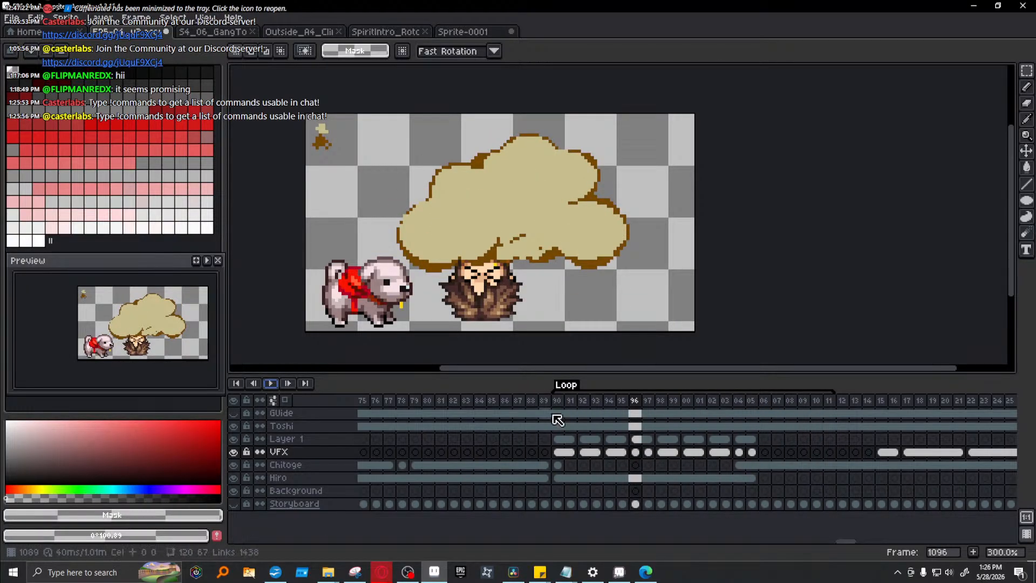
{"action": "left_click", "coordinate": [270, 384]}
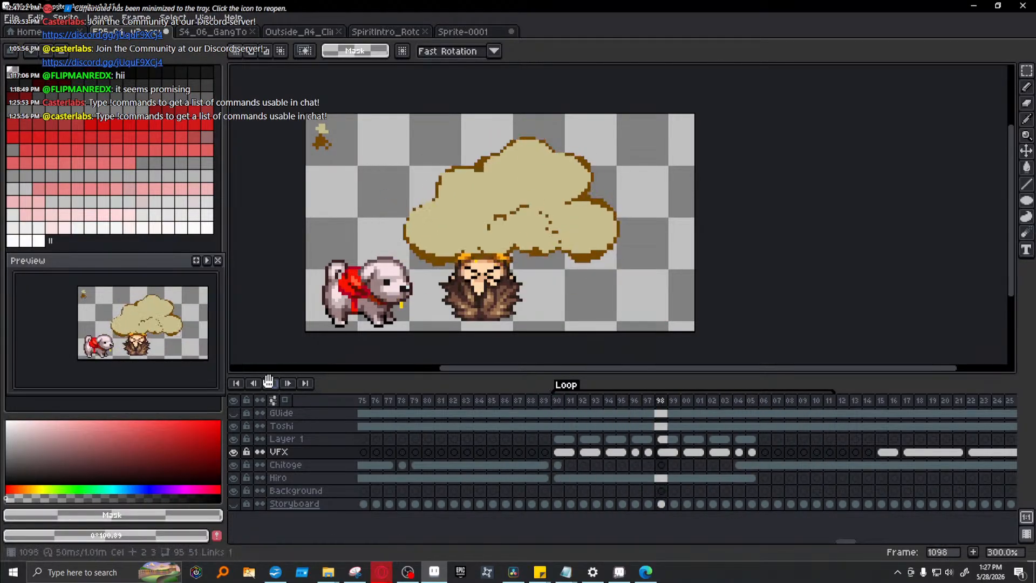
{"action": "left_click", "coordinate": [269, 383]}
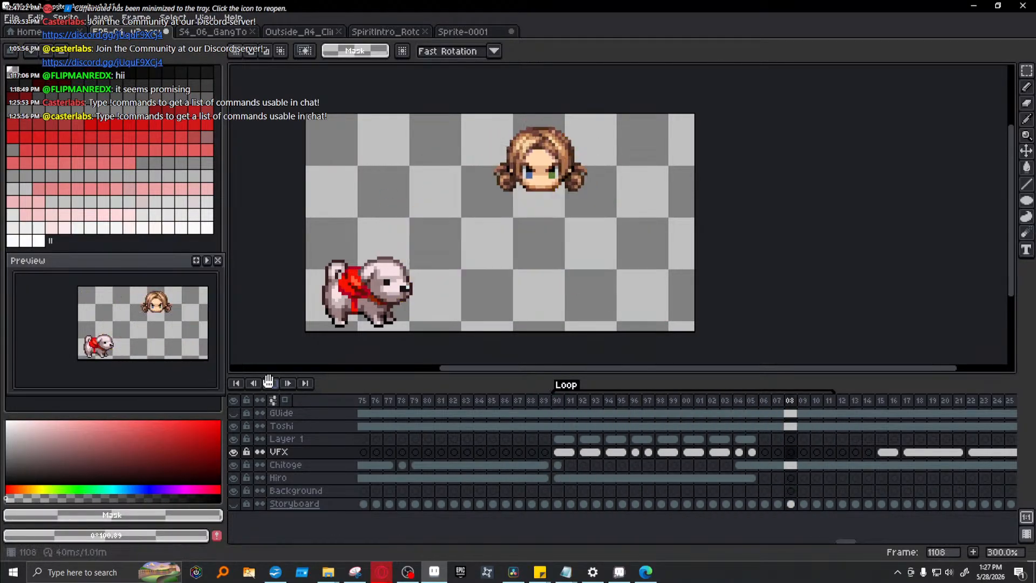
- Inspect the cloud frame by frame between frames 1091 and 1096
{"action": "left_click", "coordinate": [597, 402]}
{"action": "left_click", "coordinate": [570, 402]}
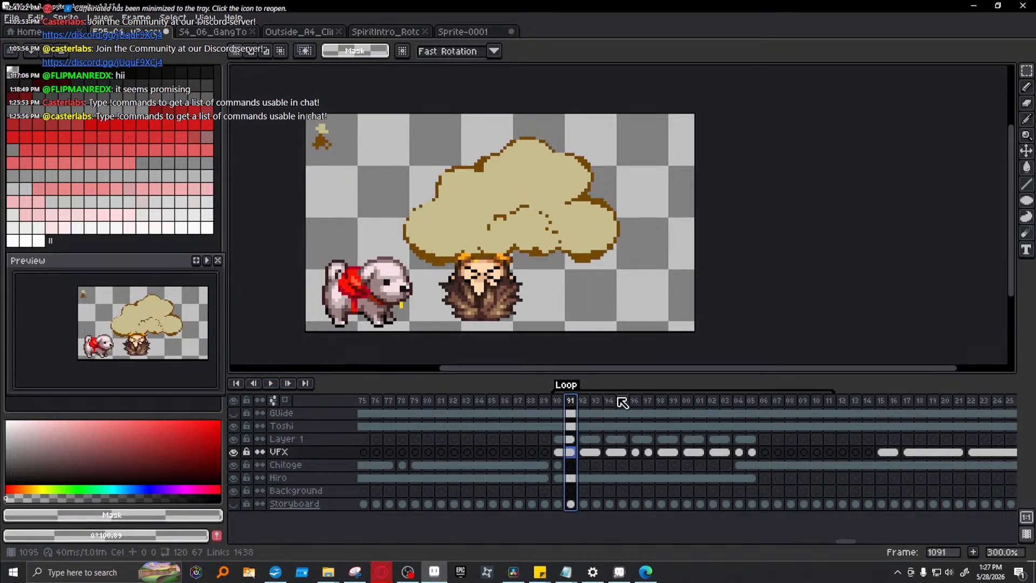
{"action": "left_click", "coordinate": [610, 402]}
{"action": "left_click", "coordinate": [597, 402]}
{"action": "left_click", "coordinate": [610, 402]}
{"action": "key", "text": "Right"}
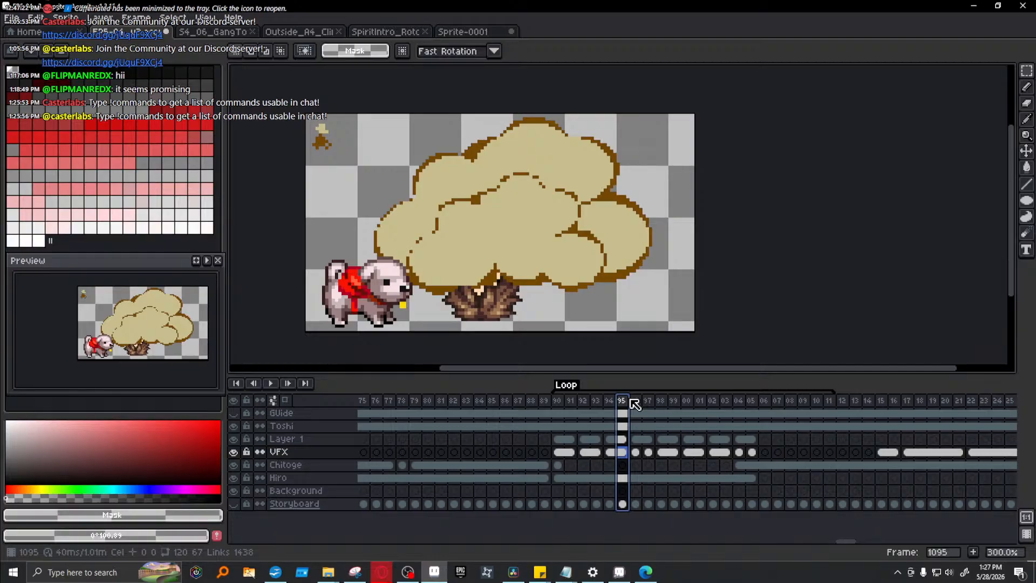
{"action": "left_click", "coordinate": [635, 402]}
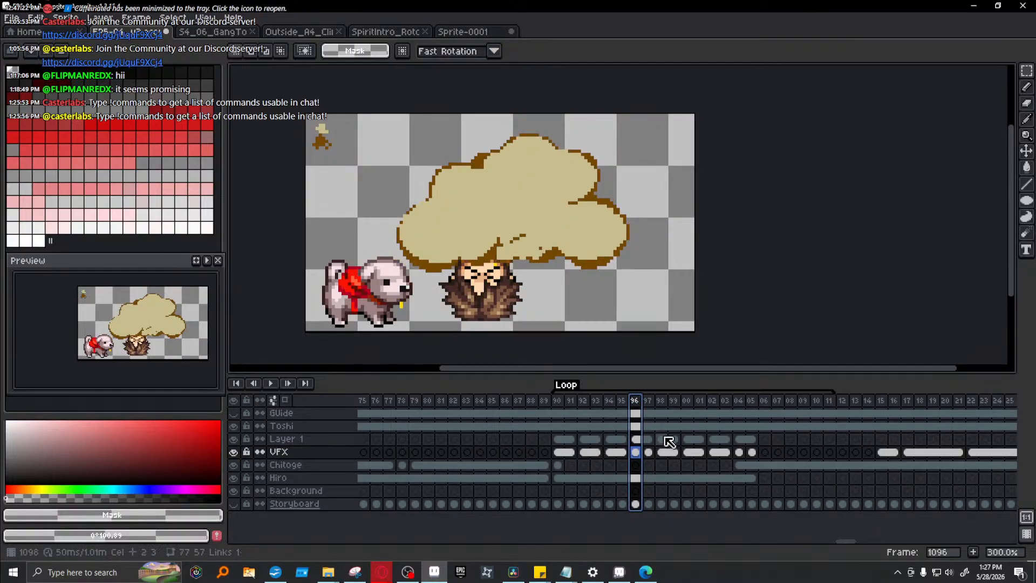
- Paint two overlapping filled ellipses in the outline brown #754902 over the cloud's lower middle on Layer 1 at frame 1096
{"action": "left_click", "coordinate": [635, 439]}
{"action": "key", "text": "u"}
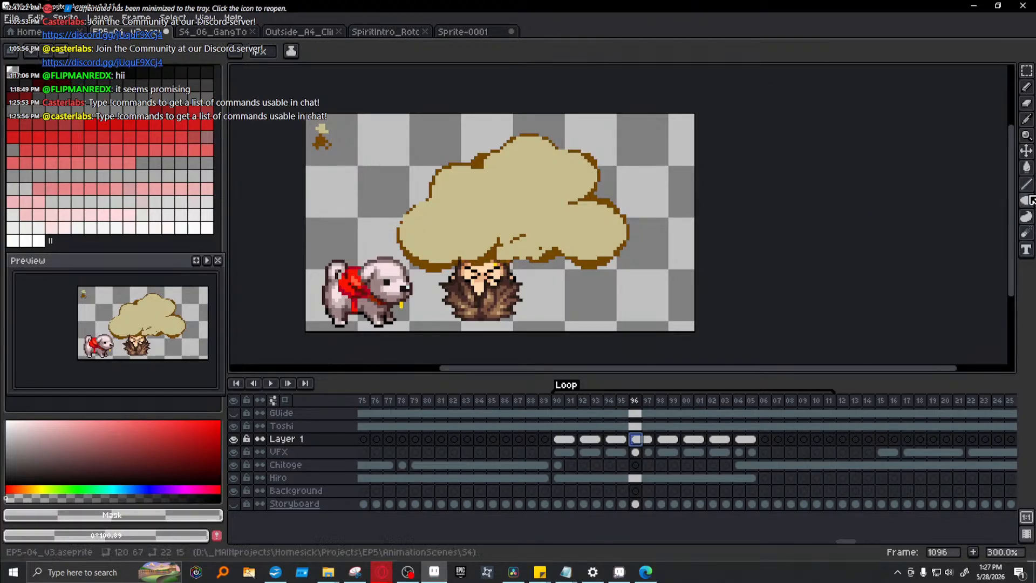
{"action": "key", "text": "i"}
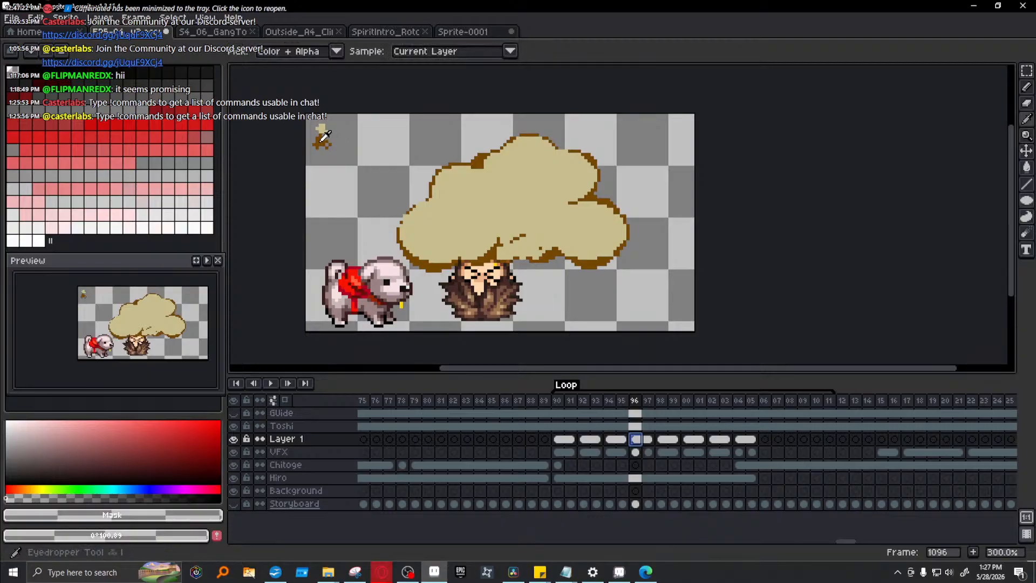
{"action": "left_click", "coordinate": [323, 140]}
{"action": "key", "text": "b"}
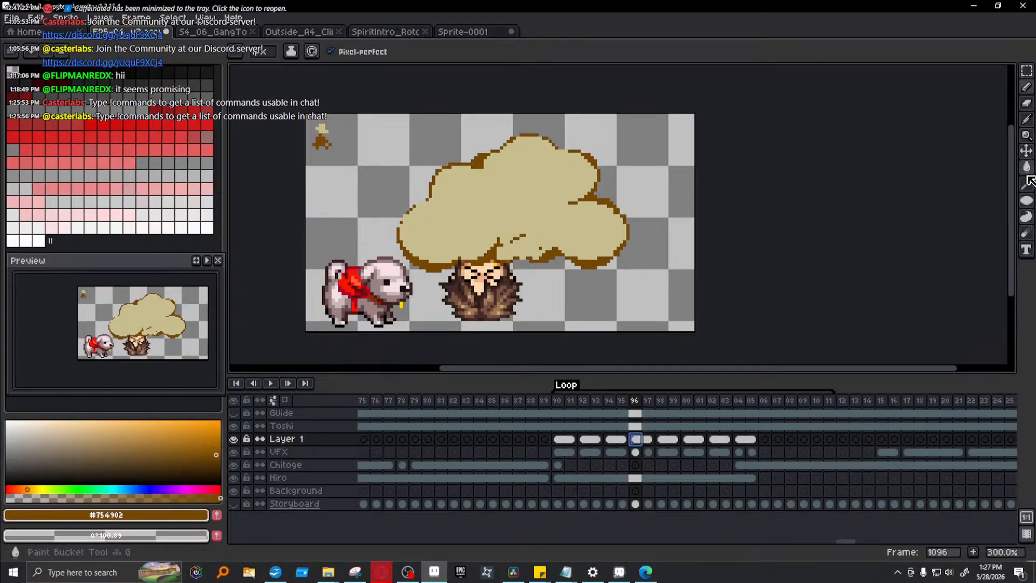
{"action": "key", "text": "l"}
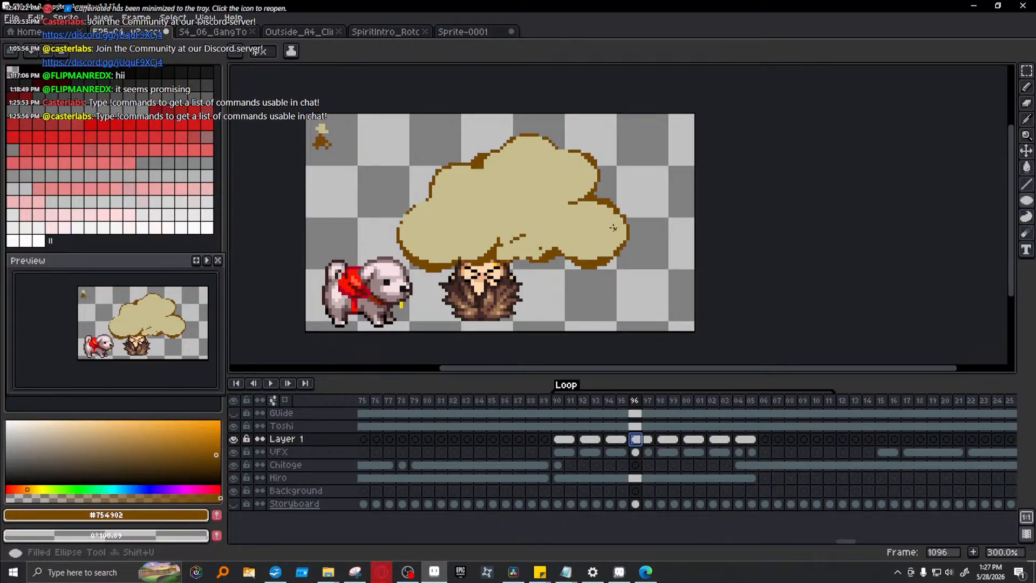
{"action": "mouse_move", "coordinate": [488, 224]}
{"action": "left_mouse_down"}
{"action": "mouse_move", "coordinate": [543, 248]}
{"action": "mouse_move", "coordinate": [548, 273]}
{"action": "mouse_move", "coordinate": [540, 242]}
{"action": "mouse_move", "coordinate": [523, 263]}
{"action": "left_mouse_up"}
{"action": "mouse_move", "coordinate": [512, 225]}
{"action": "left_mouse_down"}
{"action": "mouse_move", "coordinate": [553, 237]}
{"action": "mouse_move", "coordinate": [539, 264]}
{"action": "mouse_move", "coordinate": [557, 279]}
{"action": "left_mouse_up"}
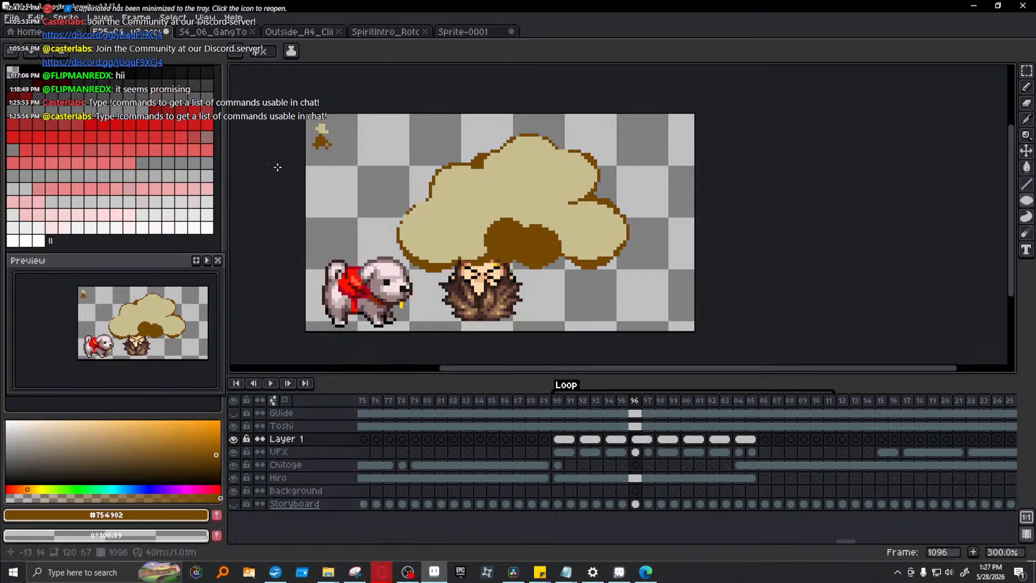
- Cover the two brown ellipses with offset filled ellipses in the cloud beige #c7bf8d, leaving only partial brown outlines of the puffs
{"action": "key", "text": "i"}
{"action": "left_click", "coordinate": [323, 129]}
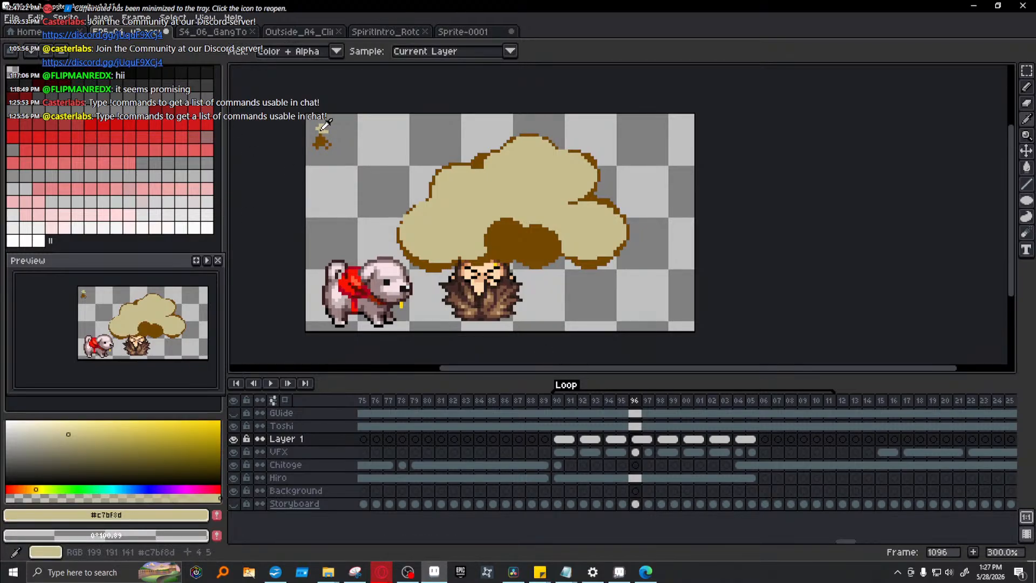
{"action": "key", "text": "d"}
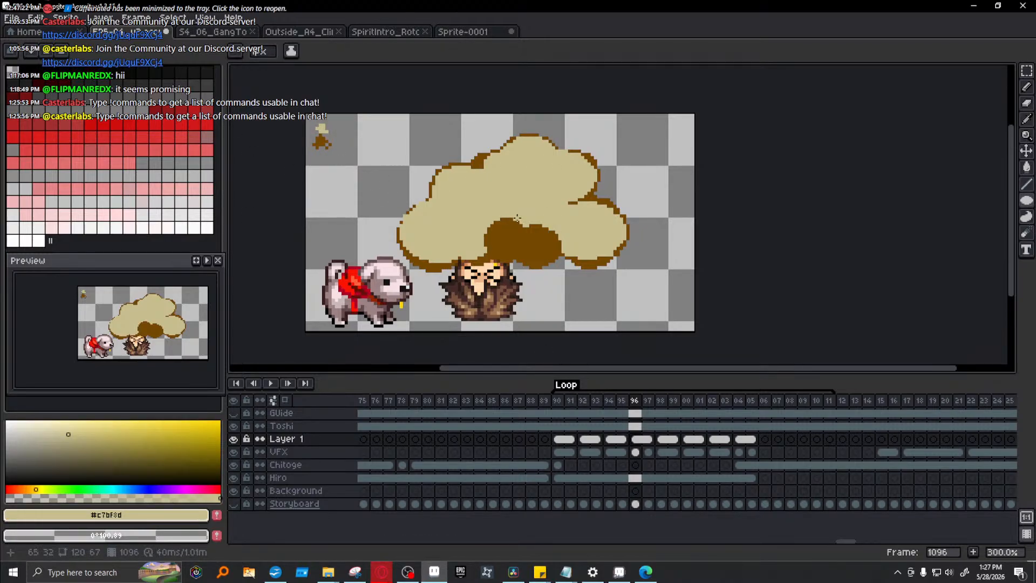
{"action": "left_click_drag", "start_coordinate": [498, 223], "coordinate": [523, 258]}
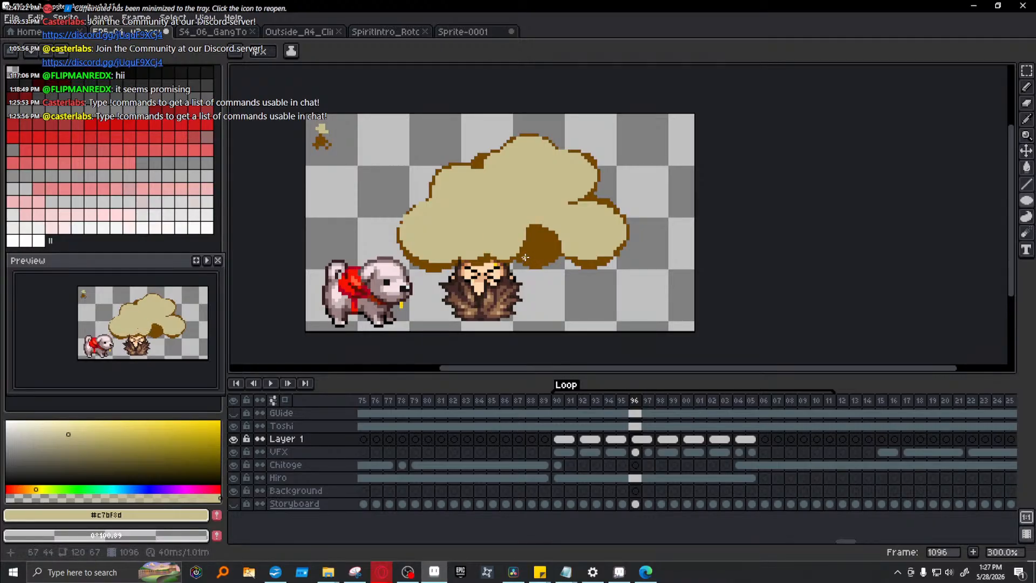
{"action": "key", "text": "ctrl+z"}
{"action": "left_click_drag", "start_coordinate": [523, 222], "coordinate": [486, 258]}
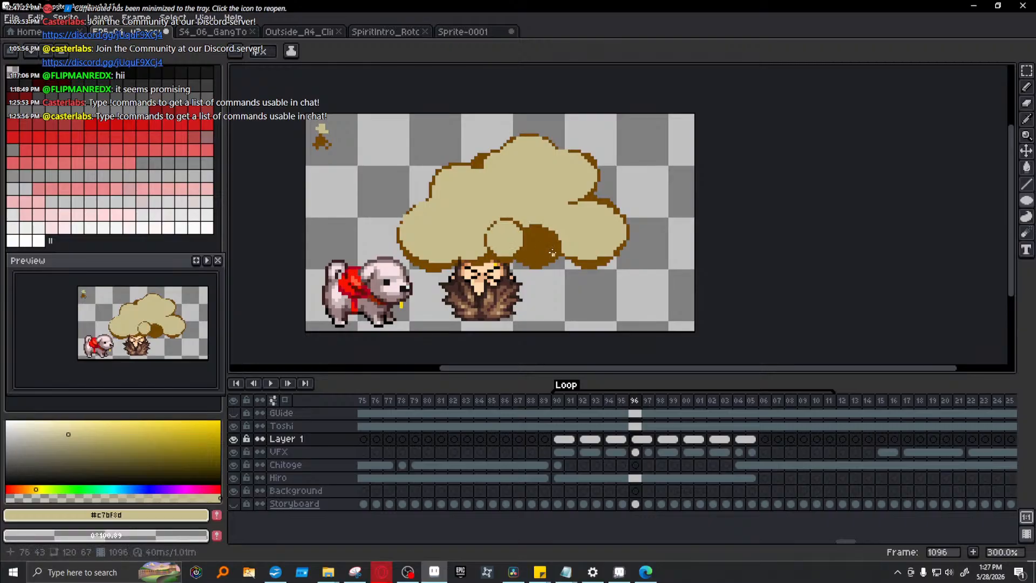
{"action": "mouse_move", "coordinate": [558, 225]}
{"action": "left_mouse_down"}
{"action": "mouse_move", "coordinate": [517, 262]}
{"action": "mouse_move", "coordinate": [537, 219]}
{"action": "left_mouse_up"}
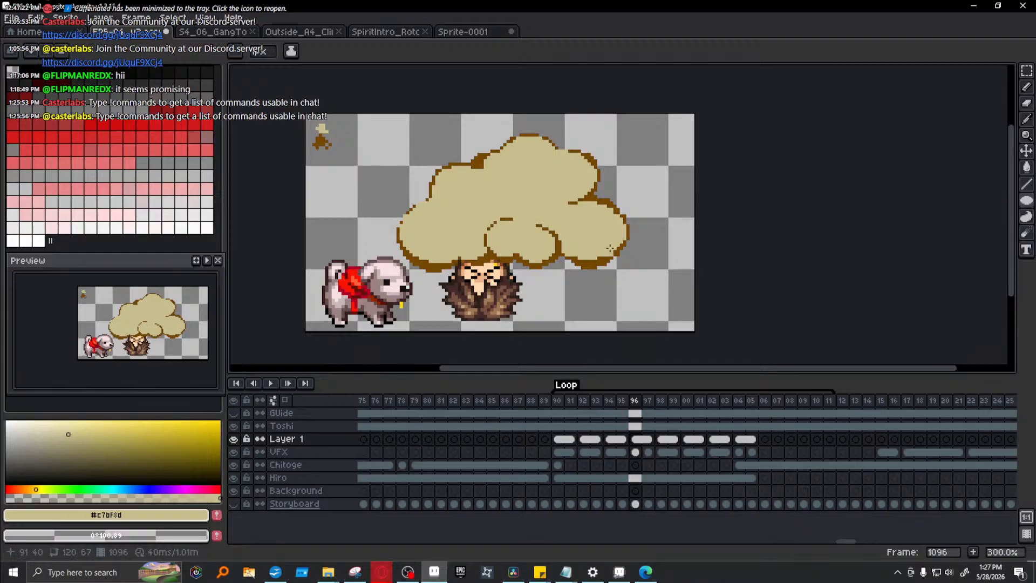
{"action": "key", "text": "ctrl+z"}
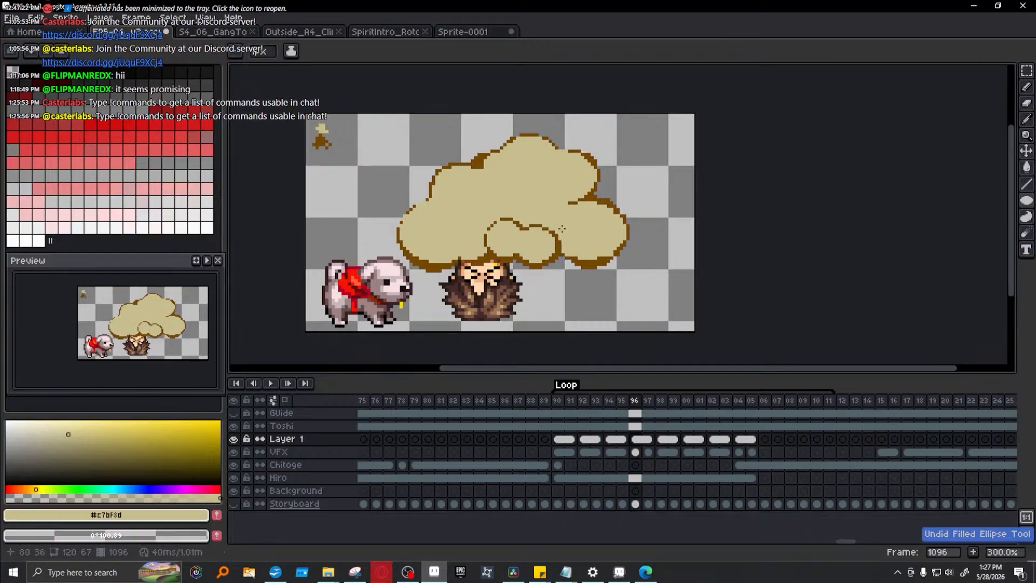
{"action": "left_click_drag", "start_coordinate": [558, 212], "coordinate": [500, 238]}
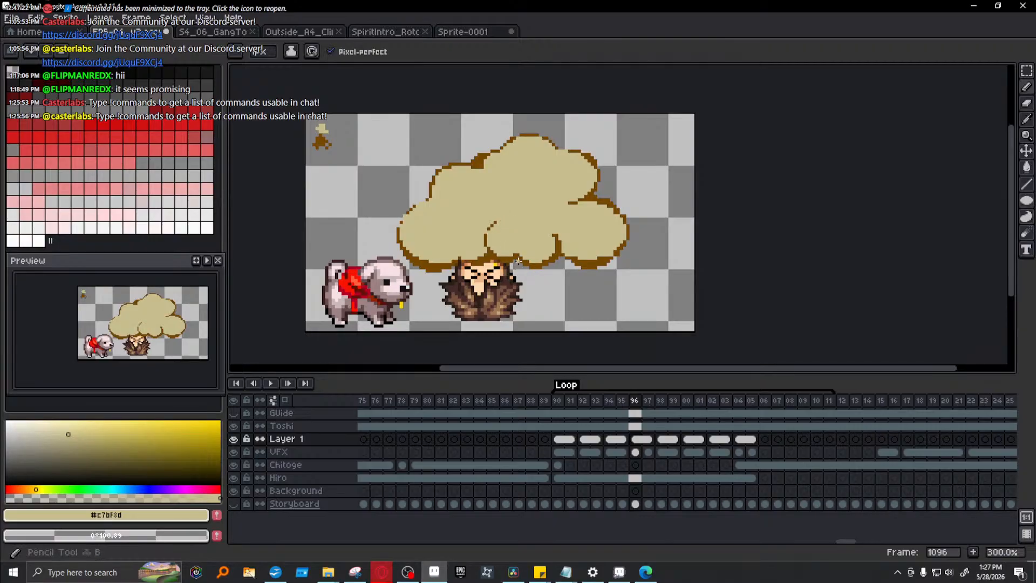
- Sample the outline brown #754902 and pencil small curled outline strokes inside the new puffs at the cloud's lower middle
{"action": "key", "text": "i"}
{"action": "left_click", "coordinate": [541, 265]}
{"action": "key", "text": "b"}
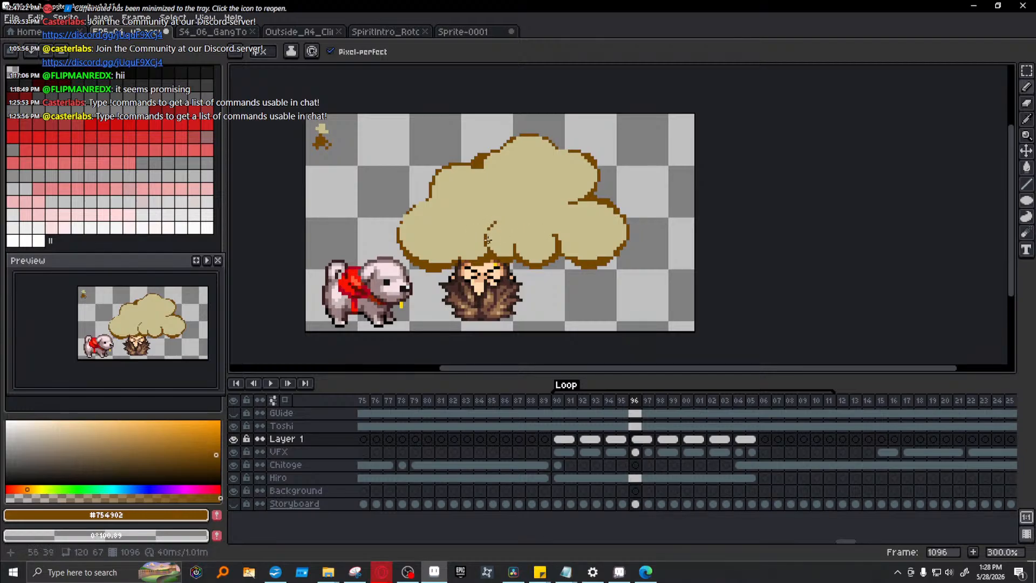
{"action": "mouse_move", "coordinate": [484, 241]}
{"action": "left_mouse_down"}
{"action": "mouse_move", "coordinate": [476, 223]}
{"action": "mouse_move", "coordinate": [488, 234]}
{"action": "left_mouse_up"}
{"action": "mouse_move", "coordinate": [499, 237]}
{"action": "left_mouse_down"}
{"action": "mouse_move", "coordinate": [540, 240]}
{"action": "mouse_move", "coordinate": [530, 231]}
{"action": "mouse_move", "coordinate": [531, 247]}
{"action": "mouse_move", "coordinate": [504, 232]}
{"action": "left_mouse_up"}
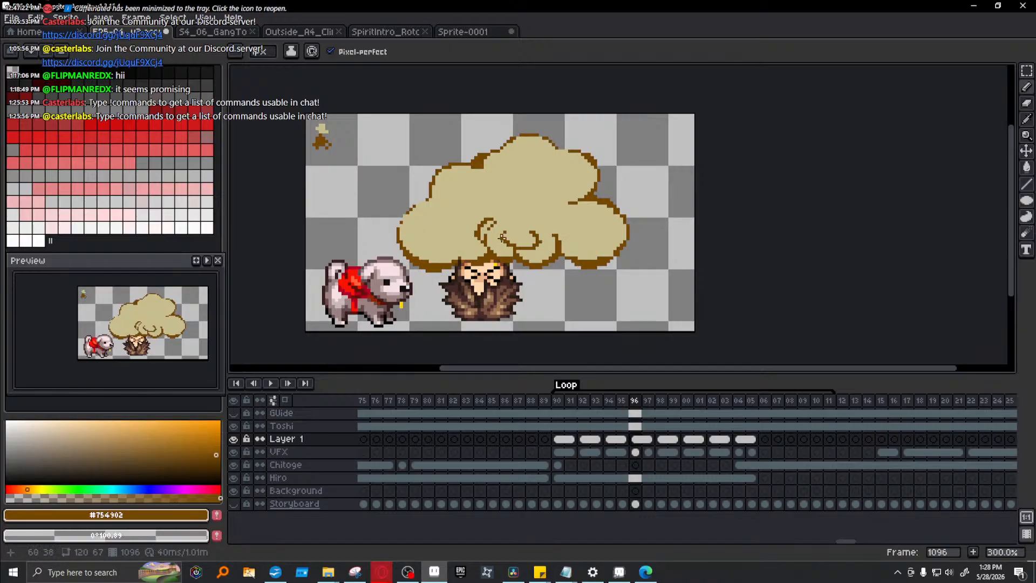
- Sample the cloud beige #c7bf8d and paint over the surplus outline pixels beside the curl on the smaller puff
{"action": "left_click", "coordinate": [464, 242], "text": "alt"}
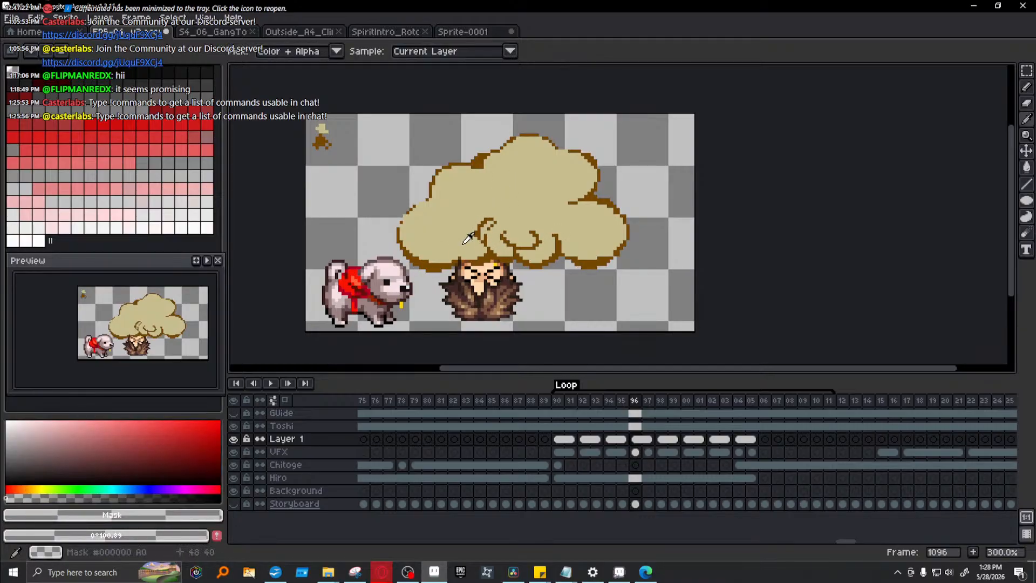
{"action": "left_click", "coordinate": [470, 245], "text": "alt"}
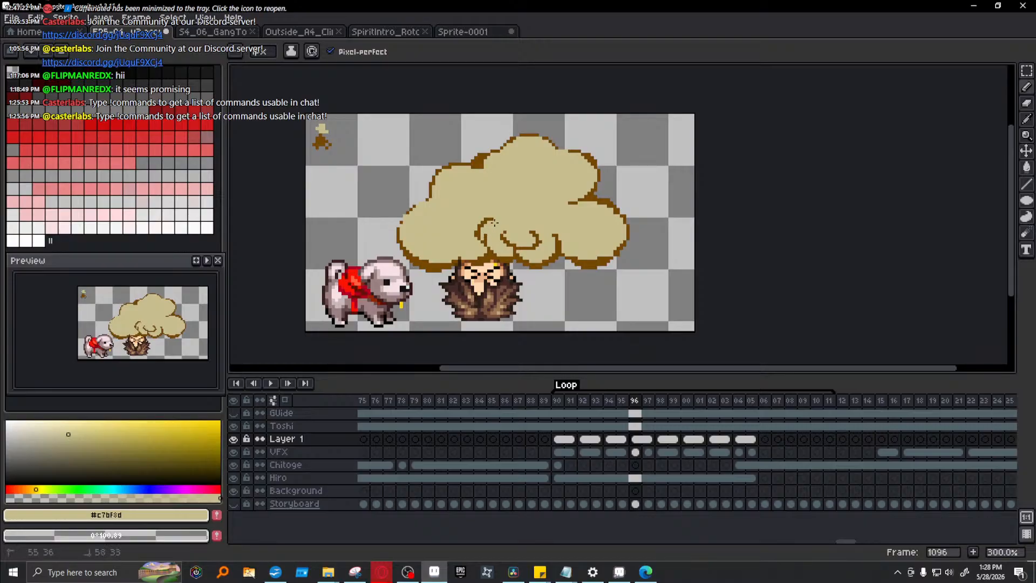
{"action": "left_click_drag", "start_coordinate": [497, 222], "coordinate": [489, 251]}
{"action": "left_click", "coordinate": [487, 235]}
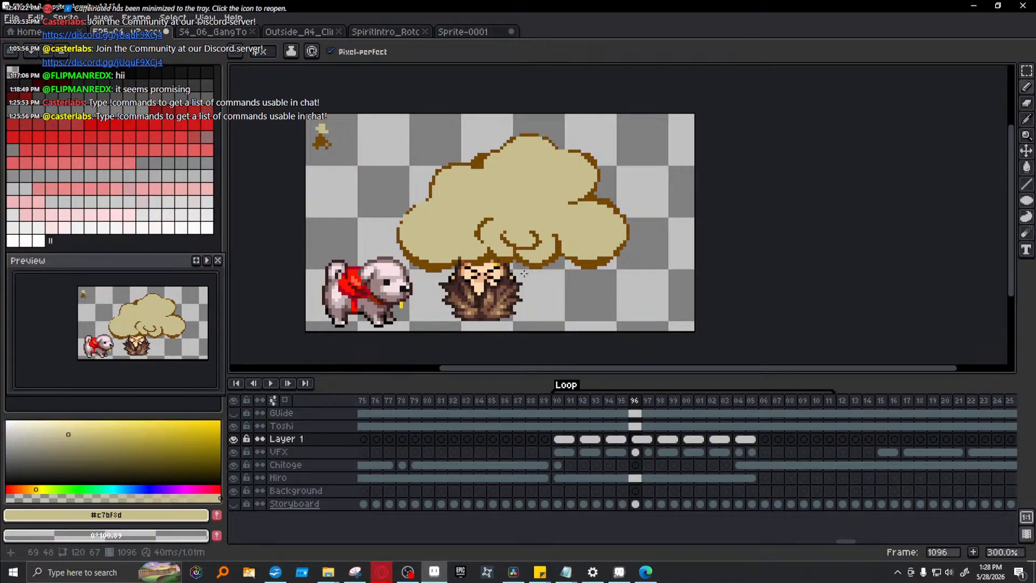
- Play the Loop section from frame 1090 and compare the cloud cels between frames 1091 and 1098
{"action": "left_click", "coordinate": [558, 400]}
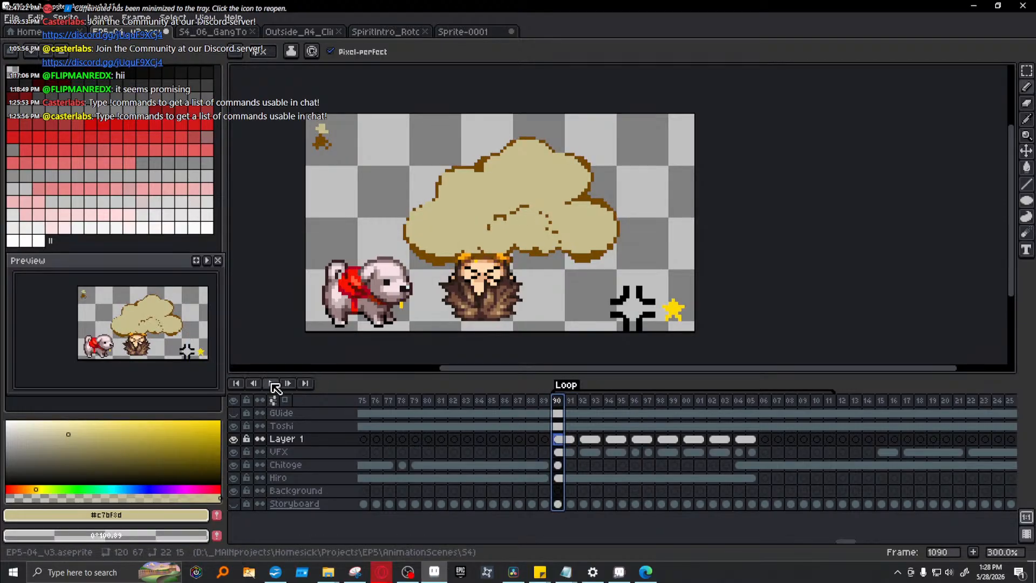
{"action": "left_click", "coordinate": [272, 384]}
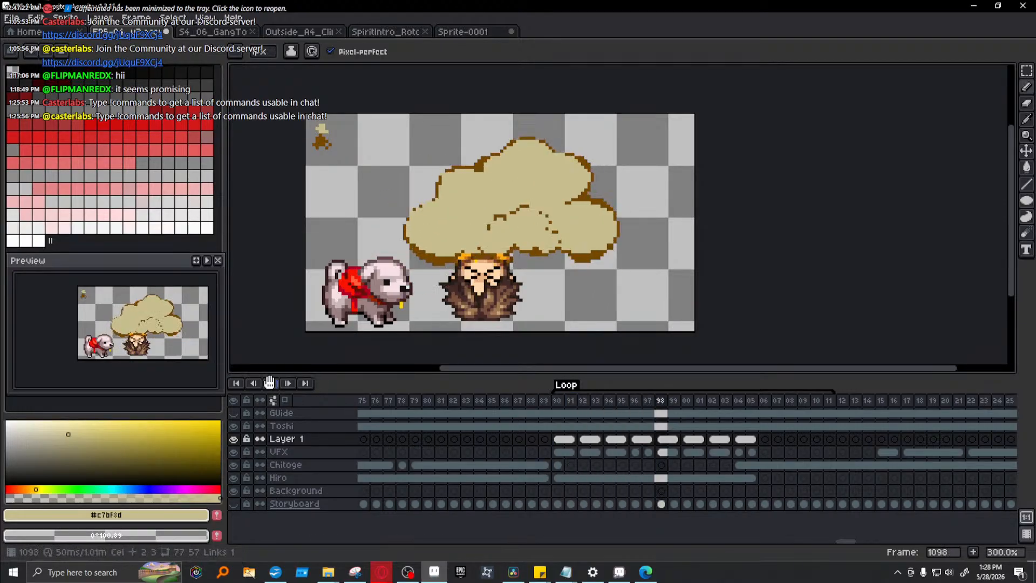
{"action": "left_click", "coordinate": [573, 401]}
{"action": "left_click", "coordinate": [585, 402]}
{"action": "left_click", "coordinate": [631, 403]}
{"action": "left_click", "coordinate": [650, 404]}
{"action": "left_click", "coordinate": [664, 406]}
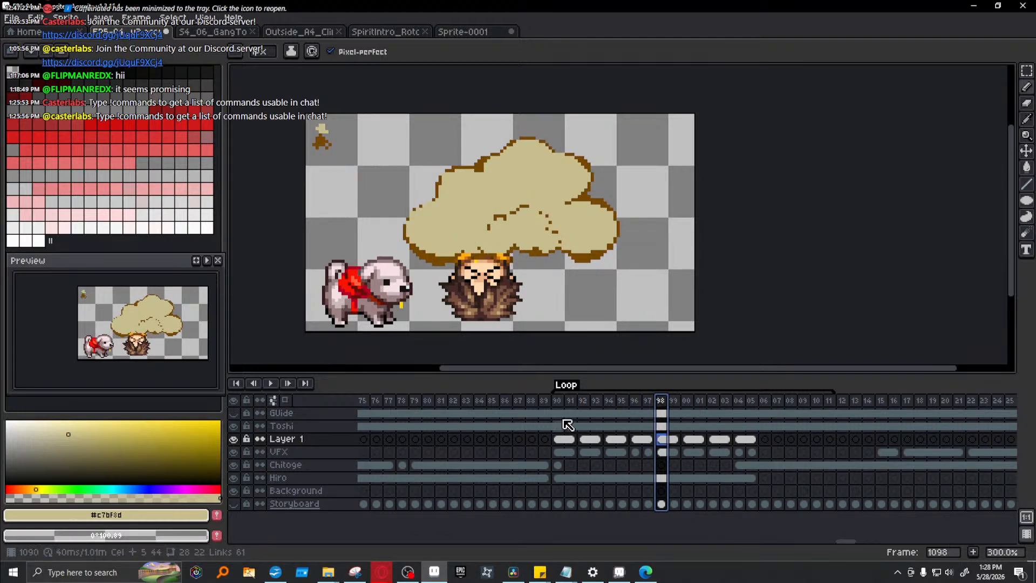
- Sample the outline brown #754902 and paint two overlapping filled ellipses over the cloud's lower middle on Layer 1 at frame 1090
{"action": "left_click", "coordinate": [559, 402]}
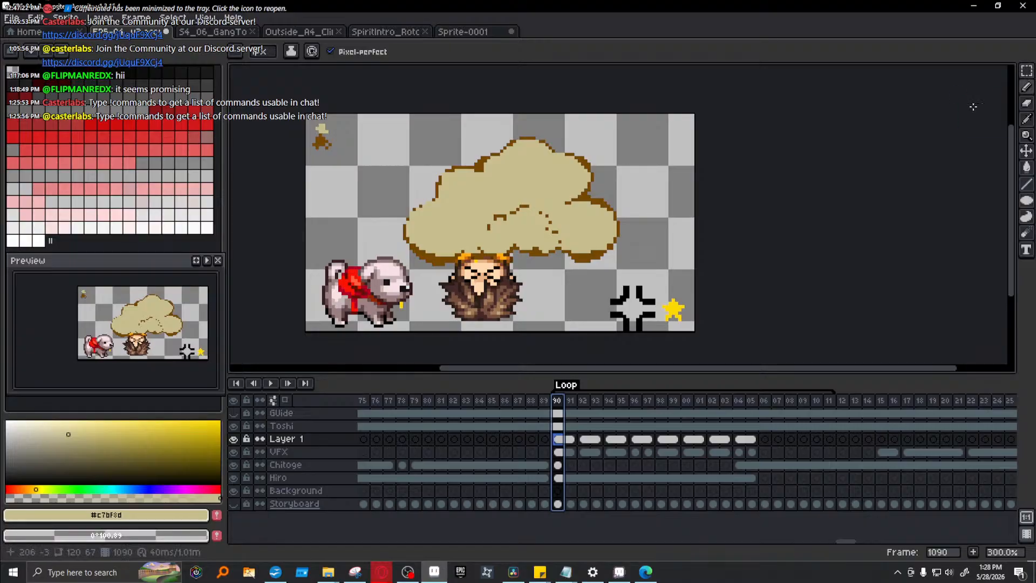
{"action": "scroll", "coordinate": [431, 279], "scroll_direction": "up", "scroll_amount": 1}
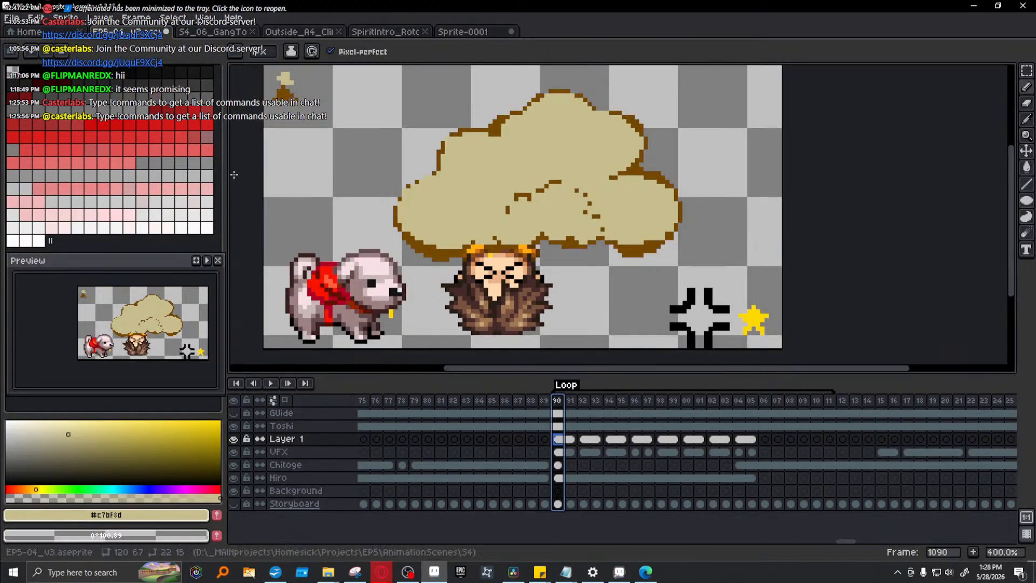
{"action": "key", "text": "i"}
{"action": "left_click", "coordinate": [286, 90]}
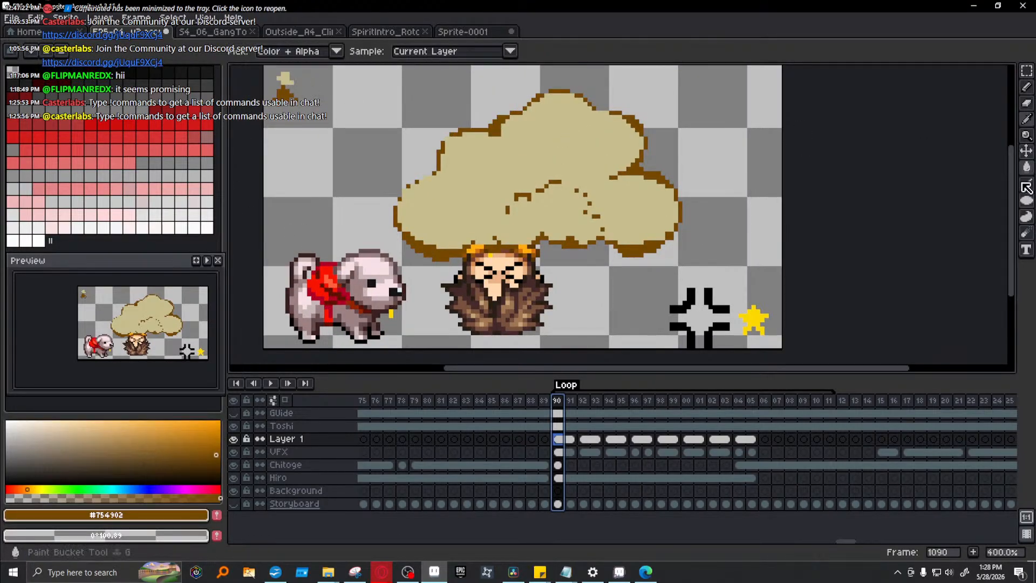
{"action": "left_click", "coordinate": [1027, 200]}
{"action": "left_click_drag", "start_coordinate": [530, 197], "coordinate": [479, 252]}
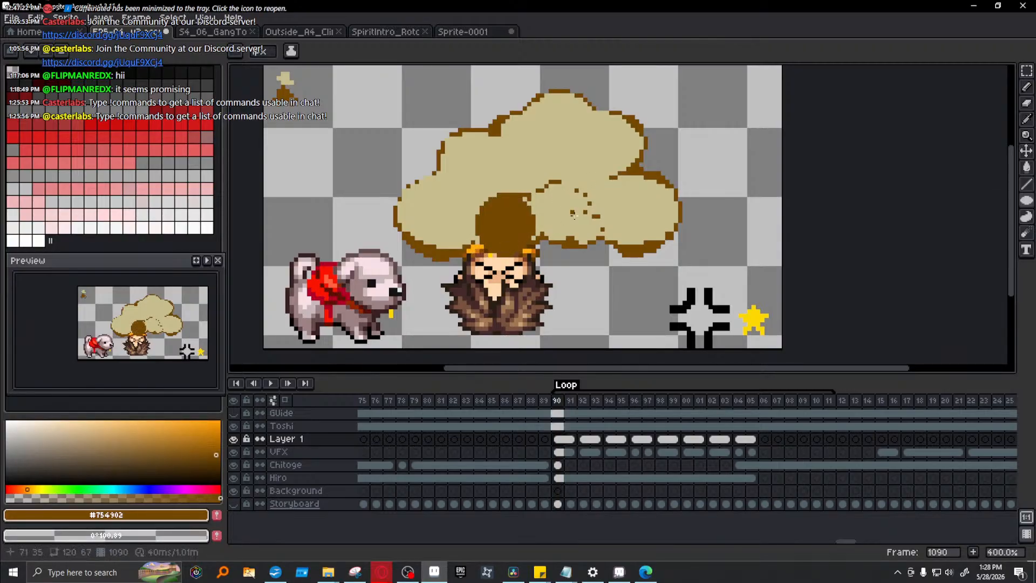
{"action": "left_click_drag", "start_coordinate": [544, 233], "coordinate": [594, 173]}
{"action": "key", "text": "ctrl+z"}
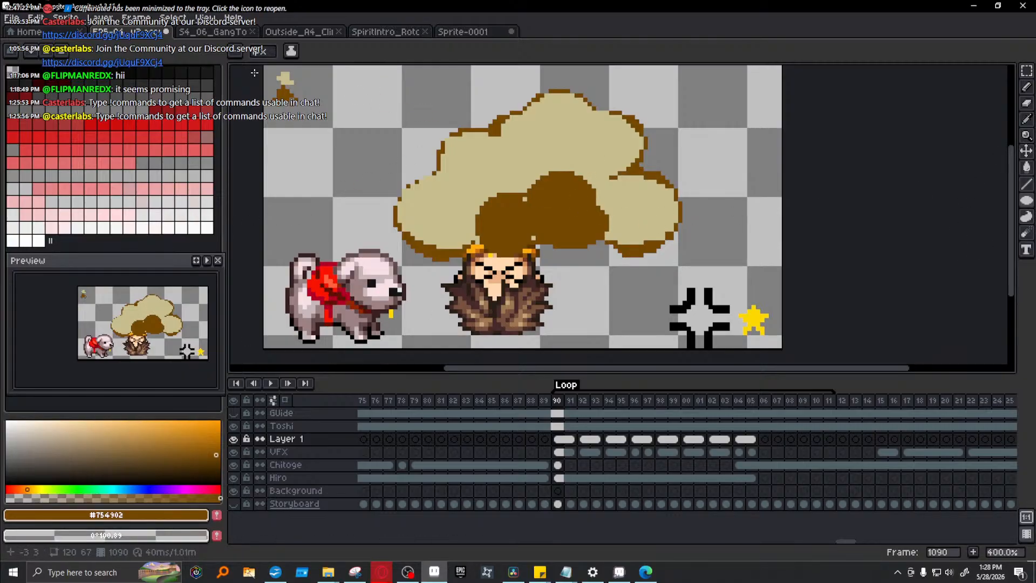
- Sample the cloud beige #c7bf8d and cover the smaller brown ellipse with an offset filled ellipse, leaving a thin outline along its outer edge
{"action": "key", "text": "i"}
{"action": "left_click", "coordinate": [286, 78]}
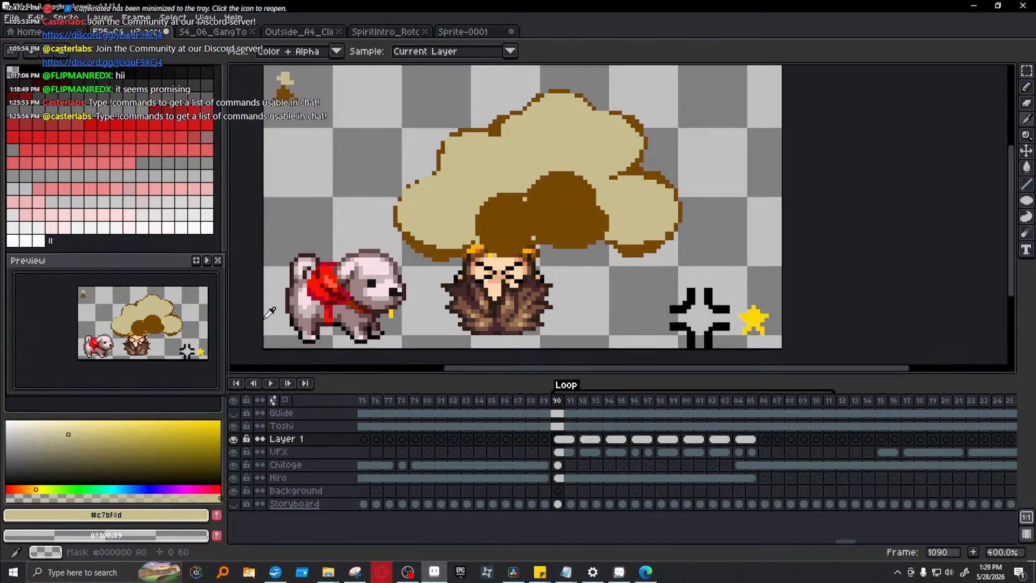
{"action": "left_click", "coordinate": [233, 439]}
{"action": "left_click", "coordinate": [234, 440]}
{"action": "left_click", "coordinate": [233, 453]}
{"action": "left_click", "coordinate": [234, 452]}
{"action": "left_click", "coordinate": [234, 439]}
{"action": "left_click", "coordinate": [233, 438]}
{"action": "left_click", "coordinate": [1030, 208]}
{"action": "left_click_drag", "start_coordinate": [526, 190], "coordinate": [476, 245]}
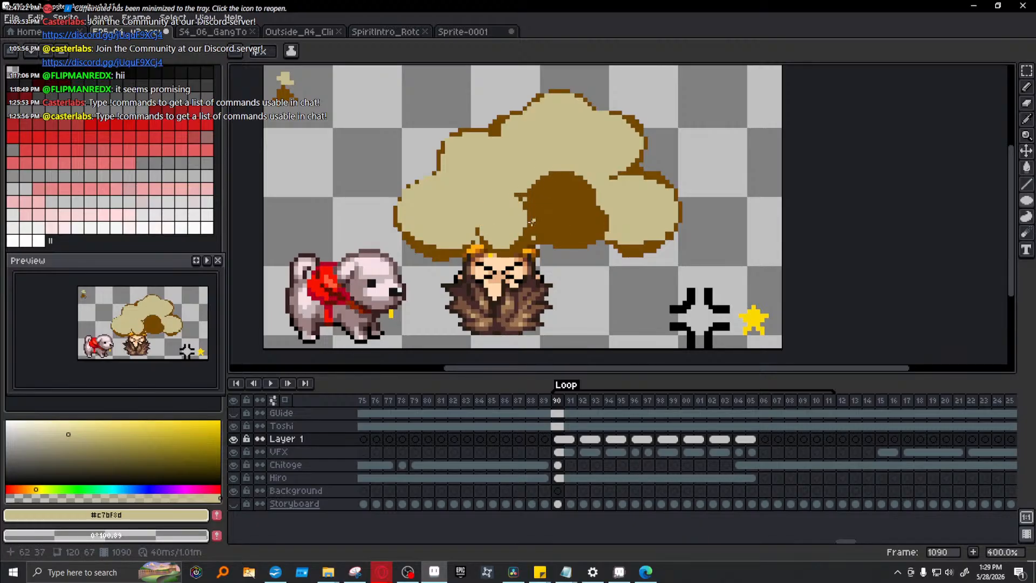
{"action": "key", "text": "ctrl+z"}
{"action": "left_click_drag", "start_coordinate": [540, 196], "coordinate": [481, 248]}
- Cover the larger brown ellipse with offset beige filled ellipses, keeping its brown arc and merging it with the smaller puff
{"action": "left_click_drag", "start_coordinate": [533, 205], "coordinate": [605, 242]}
{"action": "key", "text": "ctrl+z"}
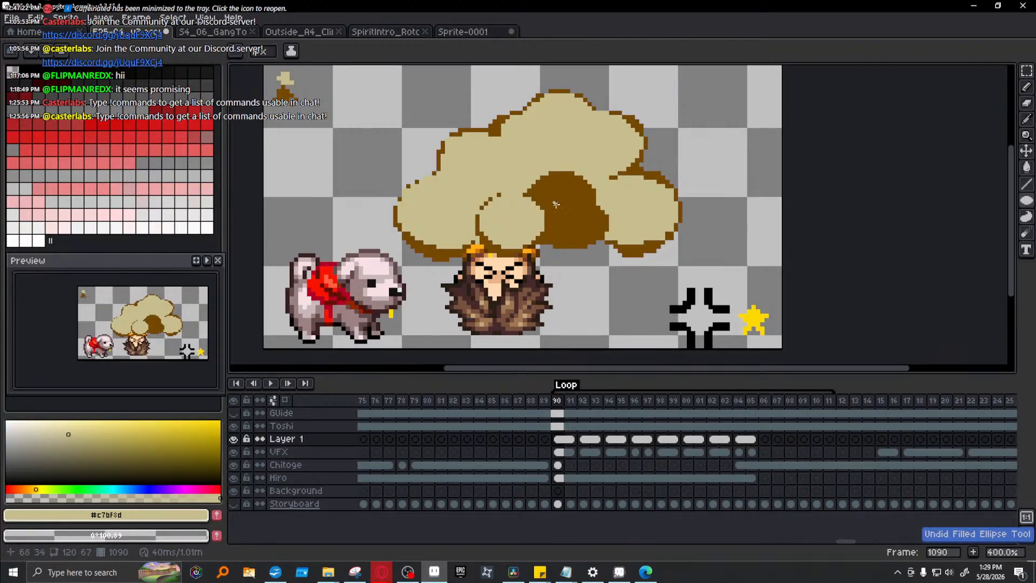
{"action": "left_click_drag", "start_coordinate": [542, 210], "coordinate": [605, 243]}
{"action": "key", "text": "ctrl+z"}
{"action": "left_click_drag", "start_coordinate": [594, 203], "coordinate": [546, 237]}
{"action": "key", "text": "ctrl+z"}
{"action": "left_click_drag", "start_coordinate": [538, 195], "coordinate": [597, 243]}
{"action": "mouse_move", "coordinate": [540, 217]}
{"action": "left_mouse_down"}
{"action": "mouse_move", "coordinate": [596, 173]}
{"action": "mouse_move", "coordinate": [557, 210]}
{"action": "left_mouse_up"}
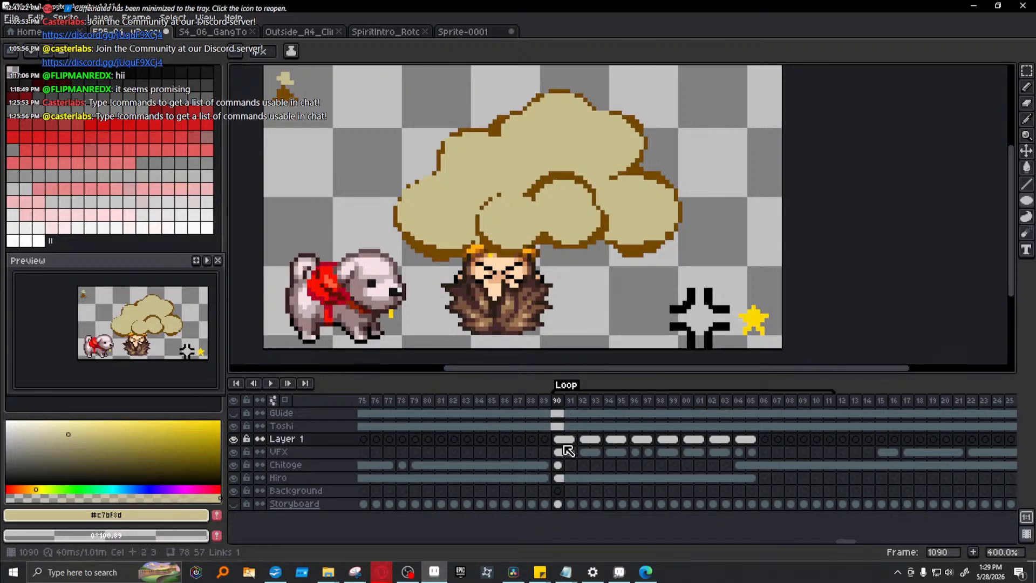
- Sample the outline brown #754902 and pencil a curved arc above the curled puff on Layer 1 at frame 1096
{"action": "left_click_drag", "start_coordinate": [559, 453], "coordinate": [650, 442]}
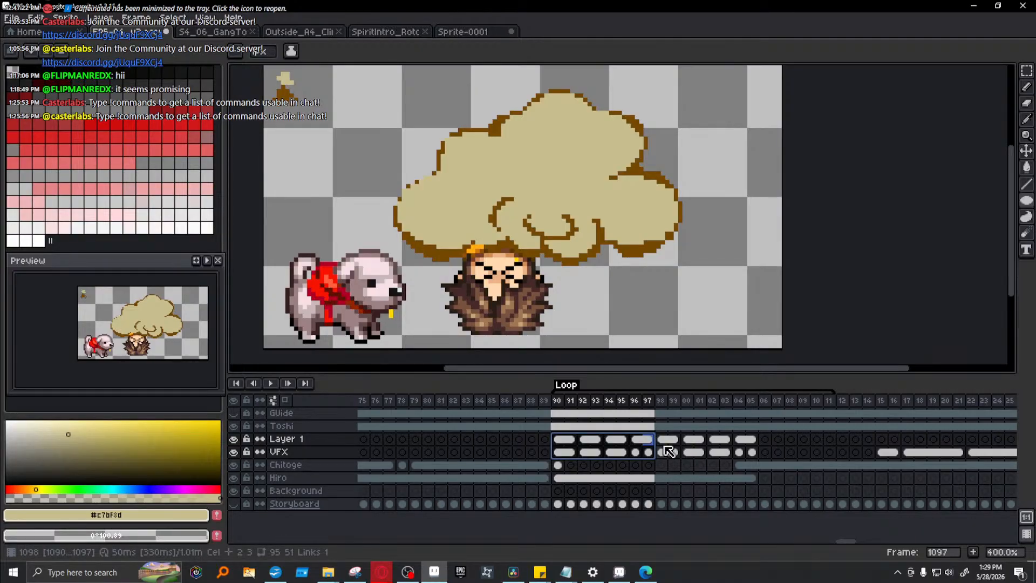
{"action": "left_click", "coordinate": [635, 439]}
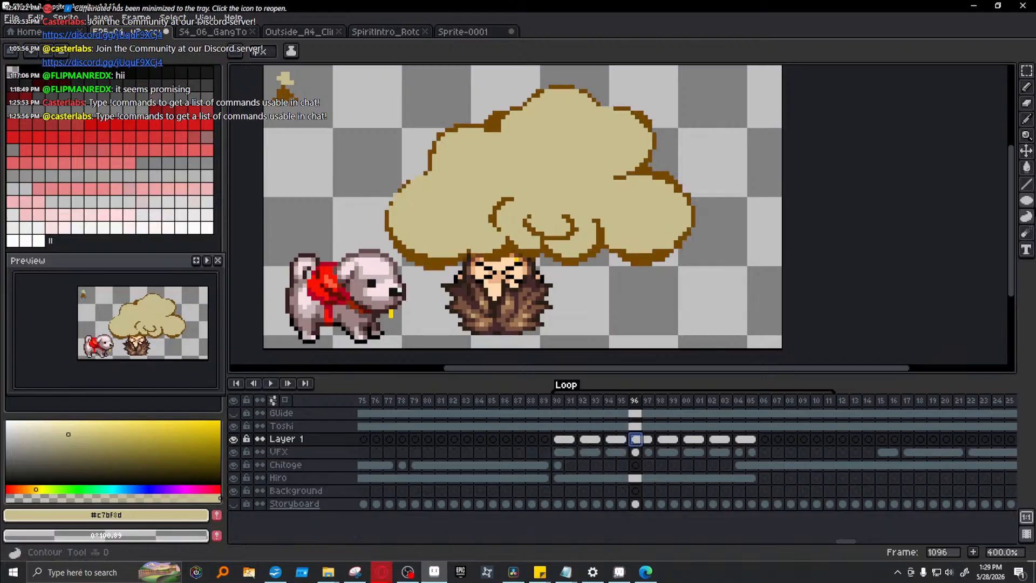
{"action": "key", "text": "i"}
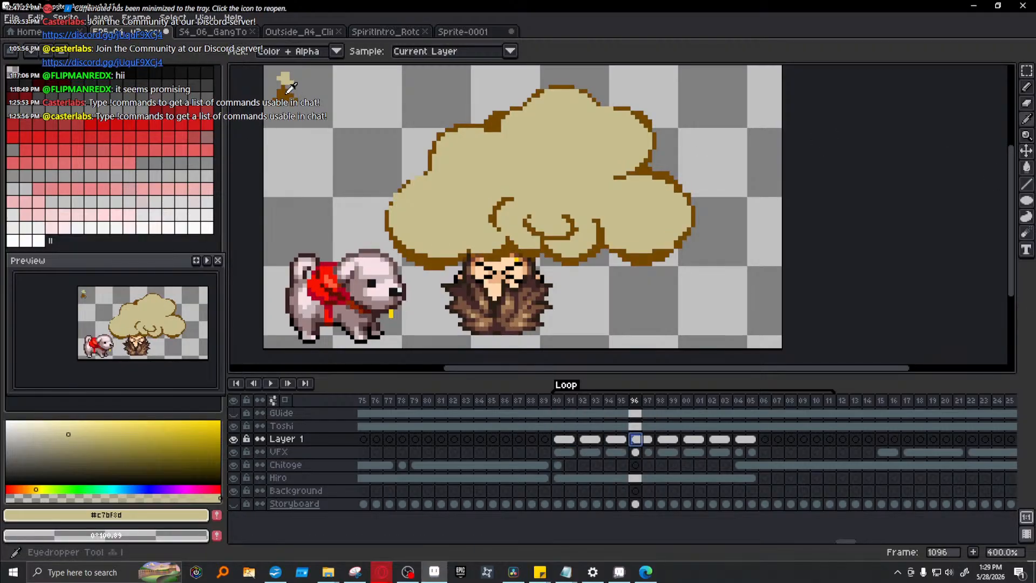
{"action": "left_click", "coordinate": [288, 92]}
{"action": "key", "text": "b"}
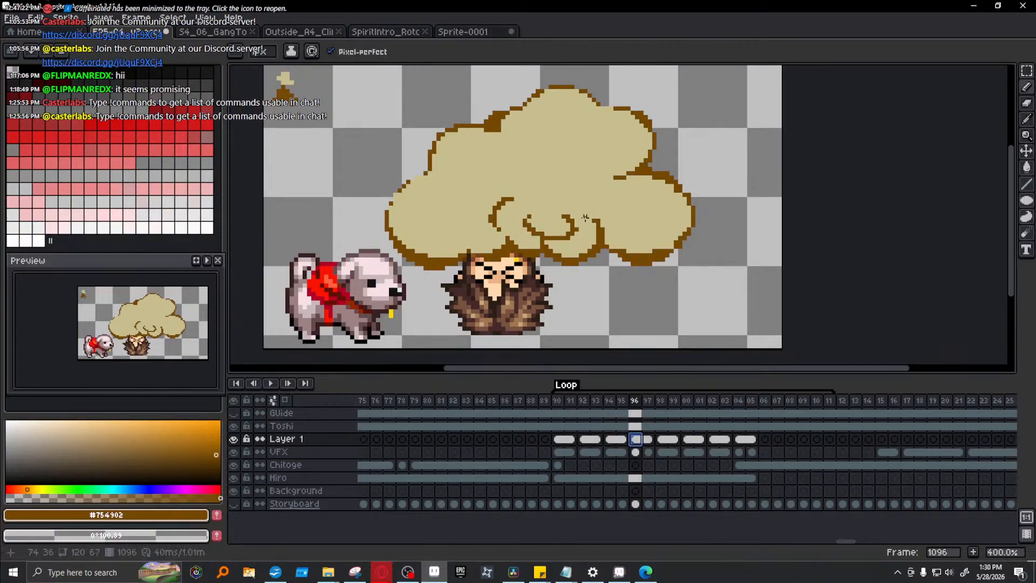
{"action": "mouse_move", "coordinate": [582, 199]}
{"action": "left_mouse_down"}
{"action": "mouse_move", "coordinate": [538, 187]}
{"action": "mouse_move", "coordinate": [528, 198]}
{"action": "mouse_move", "coordinate": [569, 189]}
{"action": "mouse_move", "coordinate": [585, 203]}
{"action": "mouse_move", "coordinate": [551, 183]}
{"action": "left_mouse_up"}
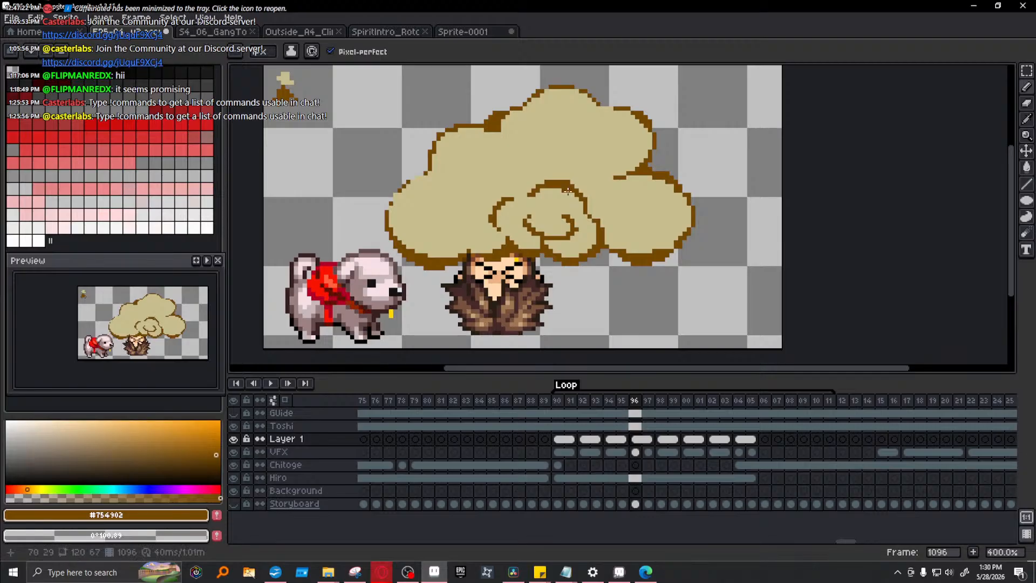
- Play back the animation from frame 1090 to check the revised smoke puffs in motion
{"action": "left_click", "coordinate": [544, 401]}
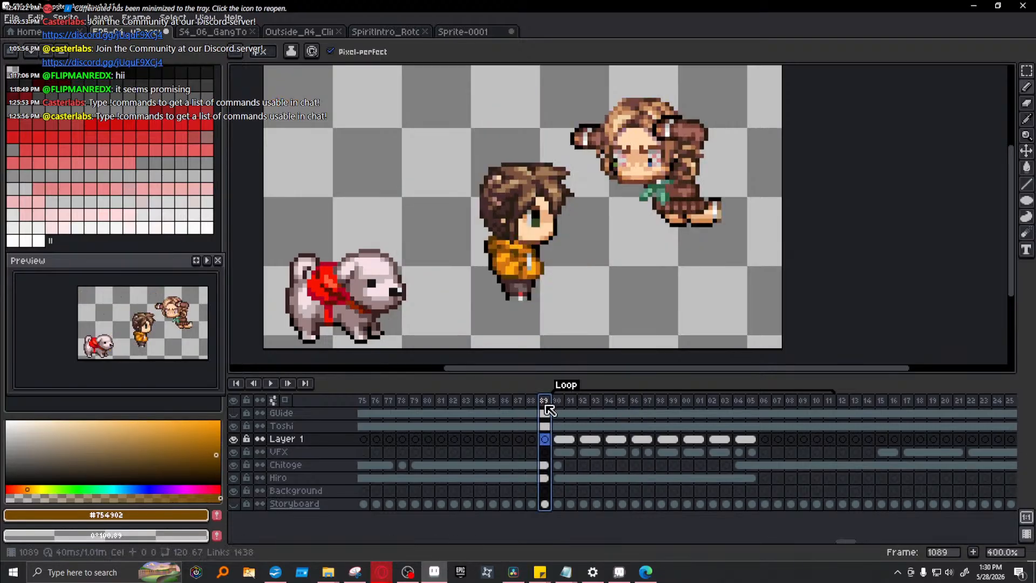
{"action": "left_click", "coordinate": [560, 413]}
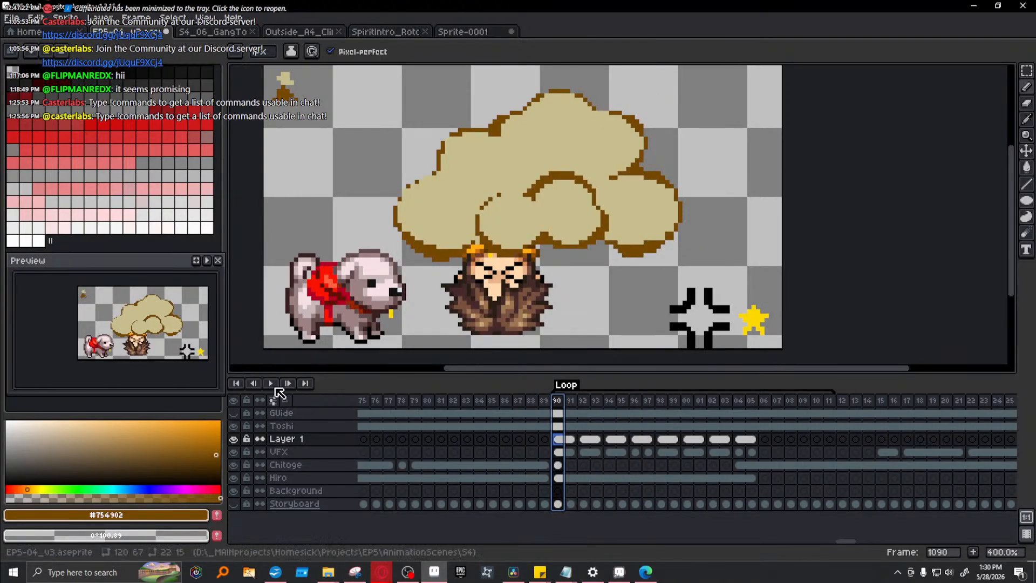
{"action": "left_click", "coordinate": [271, 383]}
{"action": "left_click", "coordinate": [270, 382]}
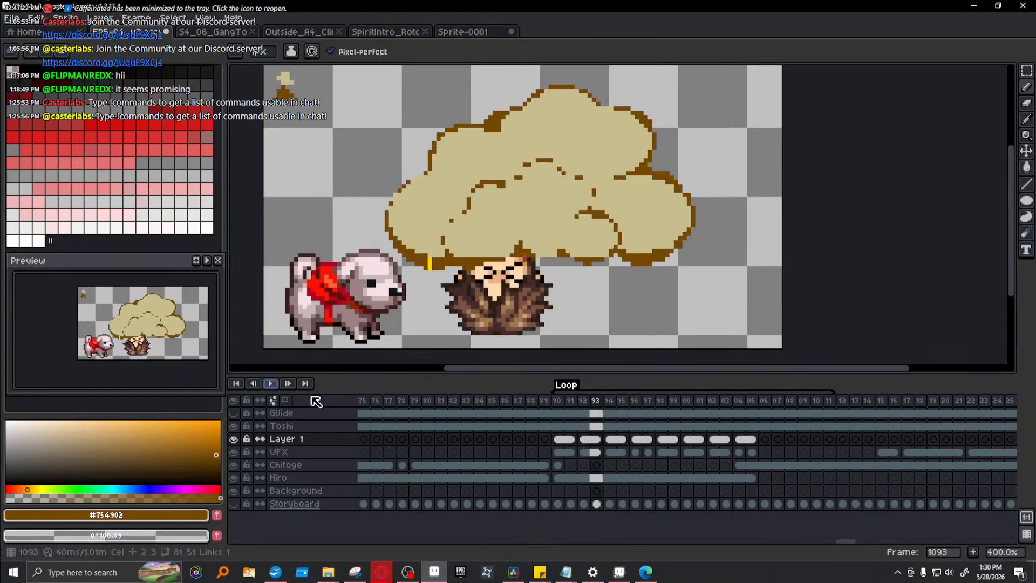
{"action": "left_click", "coordinate": [559, 438]}
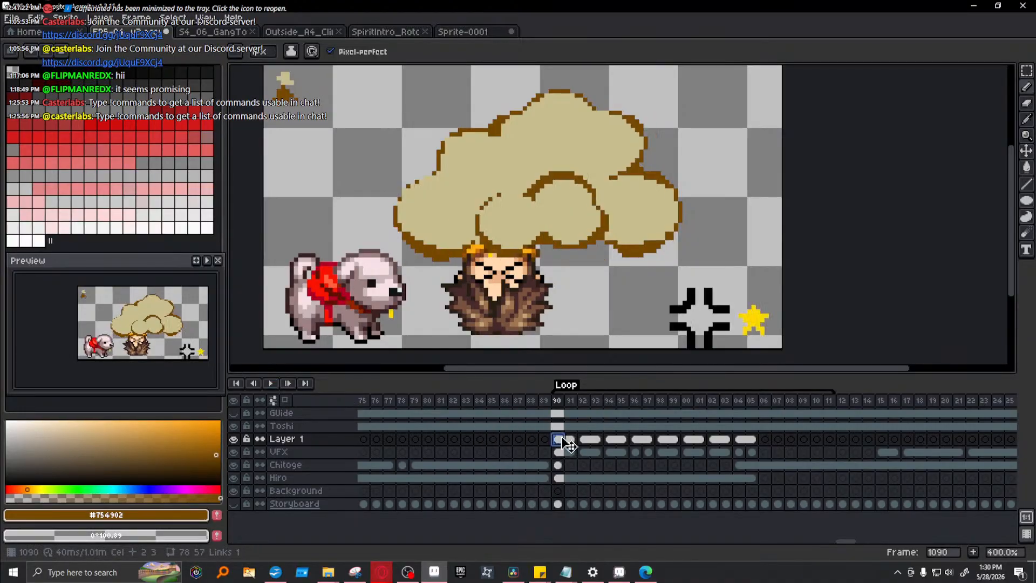
{"action": "left_click", "coordinate": [271, 383]}
{"action": "left_click", "coordinate": [272, 382]}
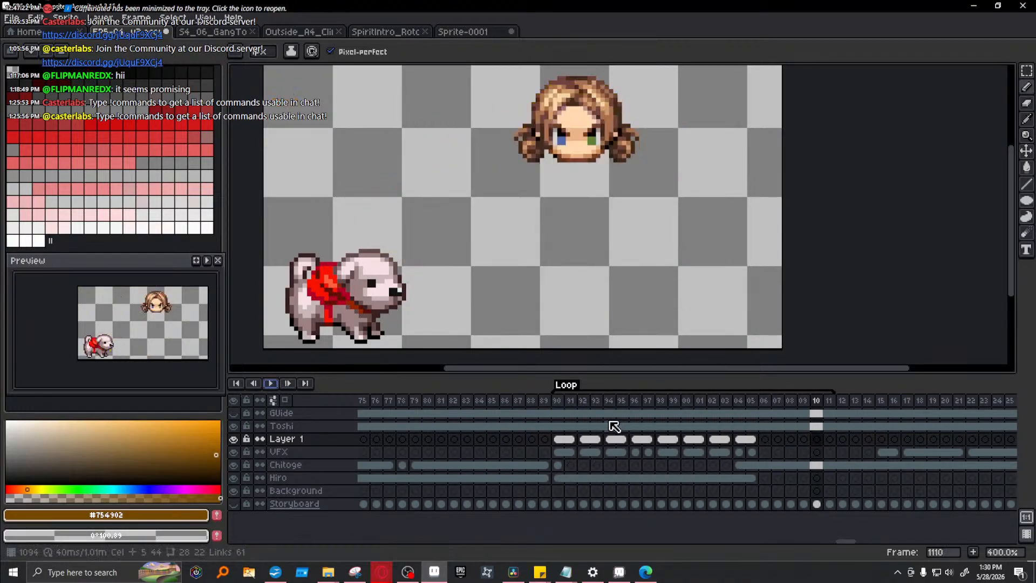
- Compare the cloud drawings at frames 1090, 1092, 1094, 1096 and 1098
{"action": "left_click", "coordinate": [558, 401]}
{"action": "left_click", "coordinate": [583, 405]}
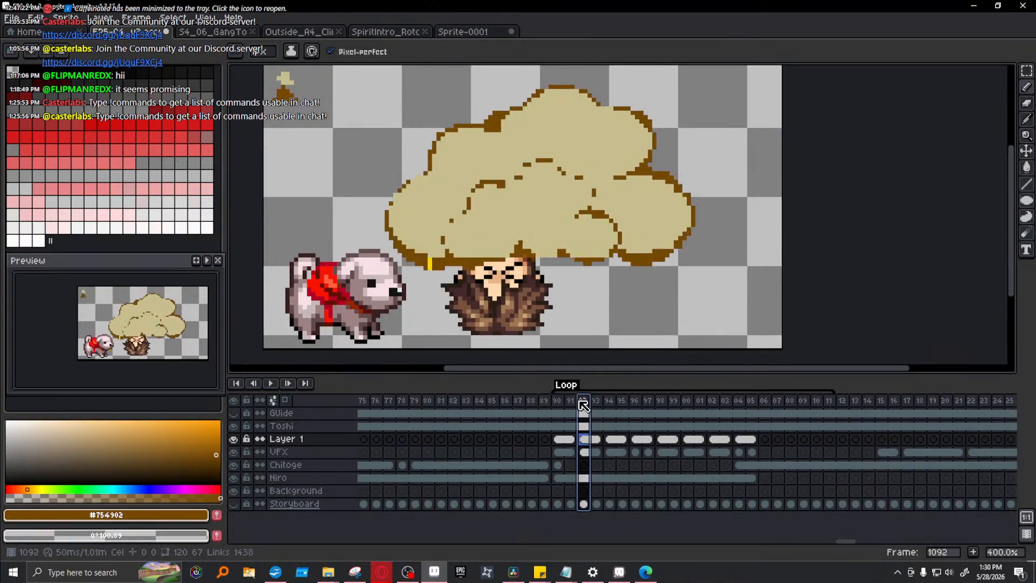
{"action": "left_click", "coordinate": [609, 402]}
{"action": "left_click", "coordinate": [636, 400]}
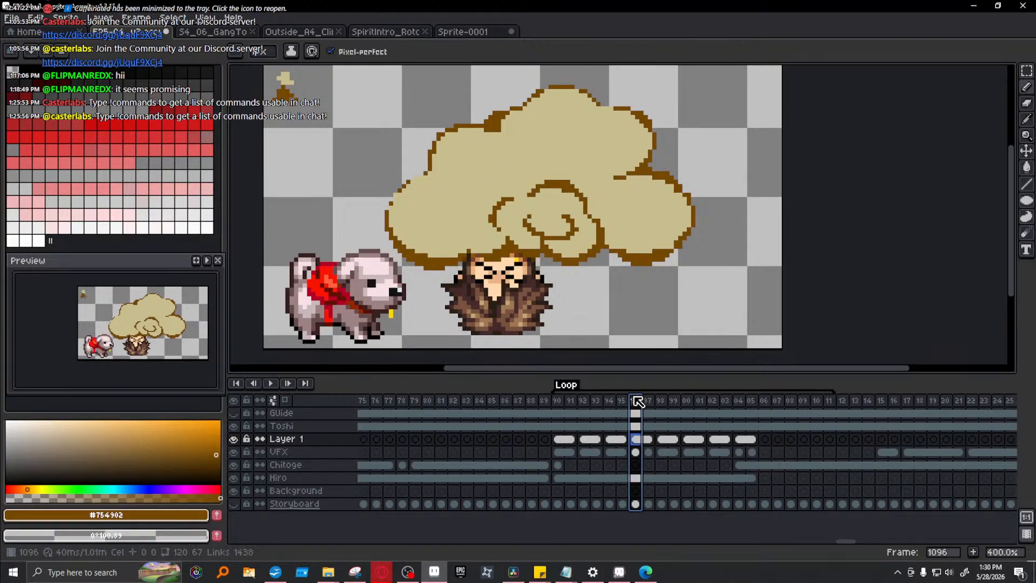
{"action": "left_click", "coordinate": [609, 401]}
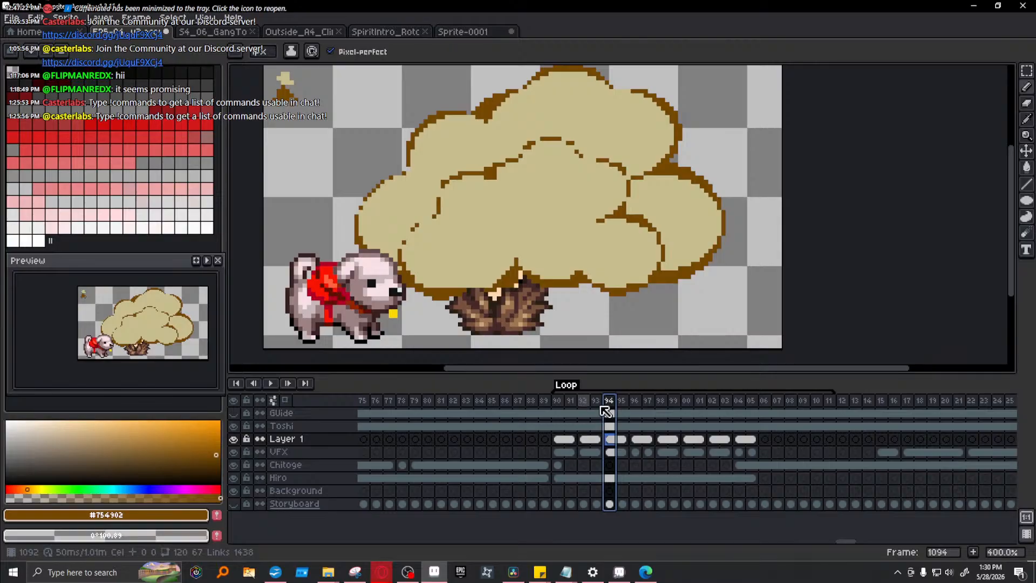
{"action": "left_click", "coordinate": [636, 401]}
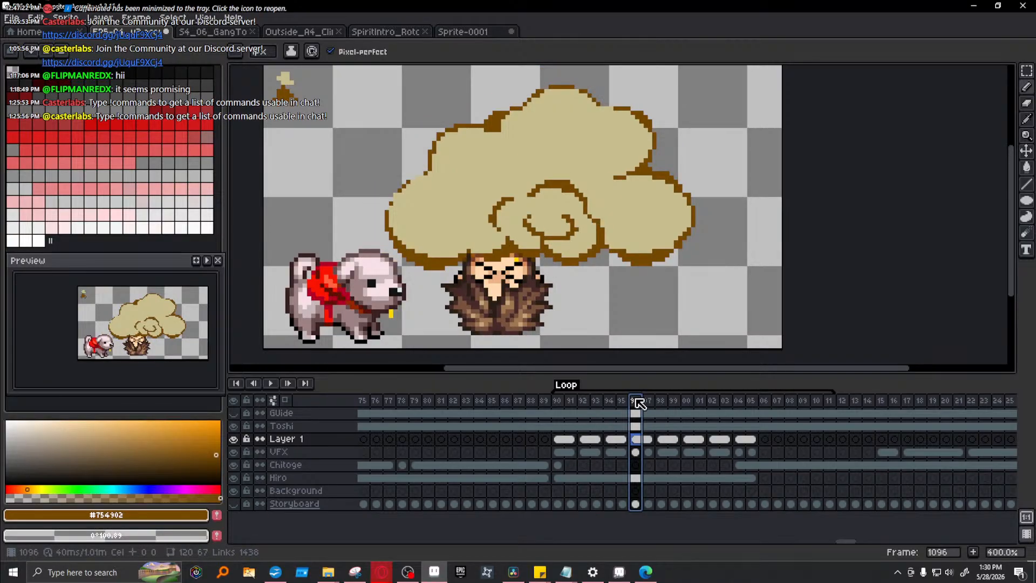
{"action": "left_click", "coordinate": [661, 401]}
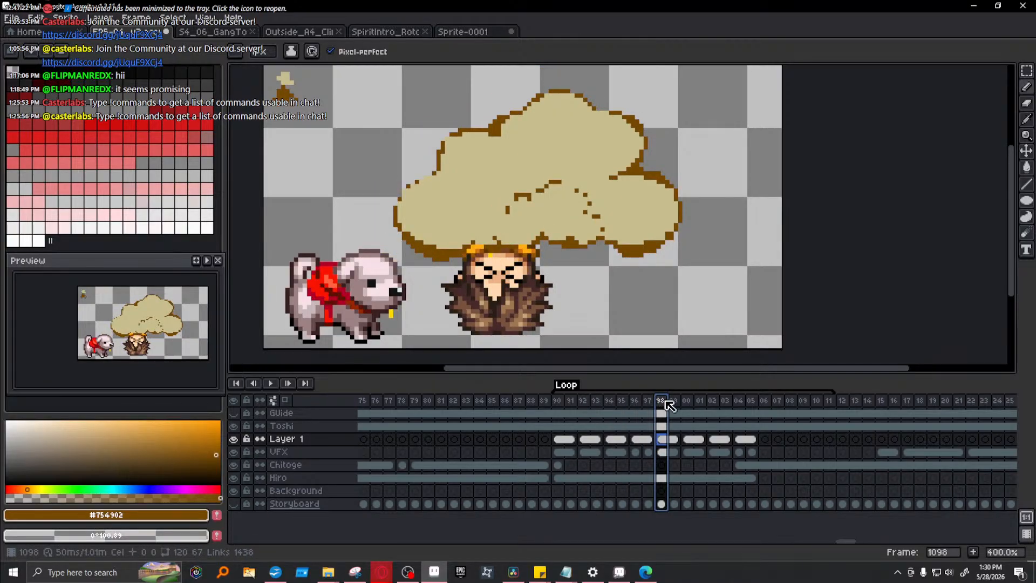
- Replace the Layer 1 and VFX cels at frames 1098–1105 with copies of frames 1090–1097, and paste the same copies from frame 1106
{"action": "left_click_drag", "start_coordinate": [563, 450], "coordinate": [648, 443]}
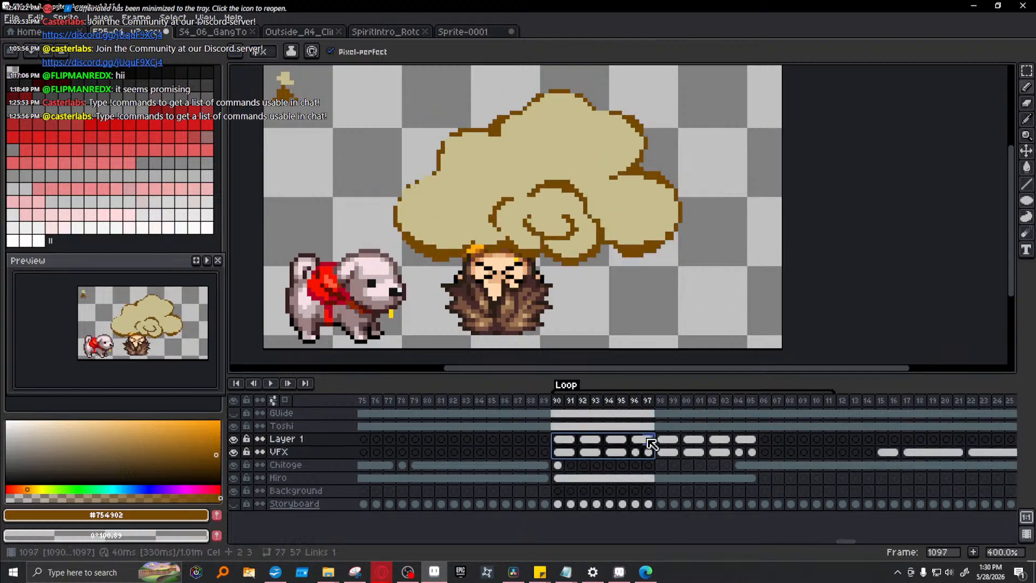
{"action": "key", "text": "ctrl+c"}
{"action": "left_click_drag", "start_coordinate": [754, 453], "coordinate": [664, 442]}
{"action": "key", "text": "Delete"}
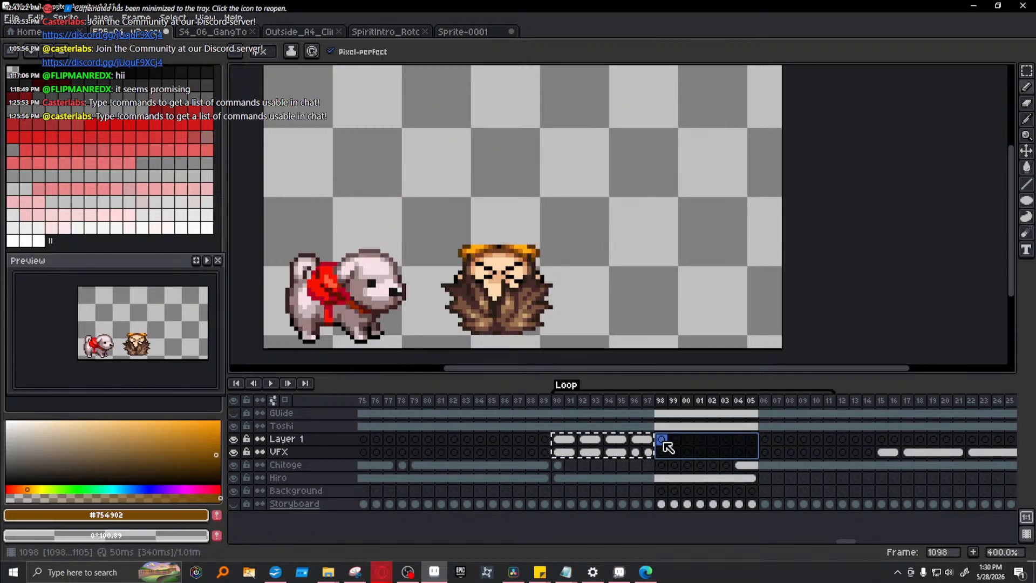
{"action": "left_click", "coordinate": [663, 442]}
{"action": "key", "text": "ctrl+v"}
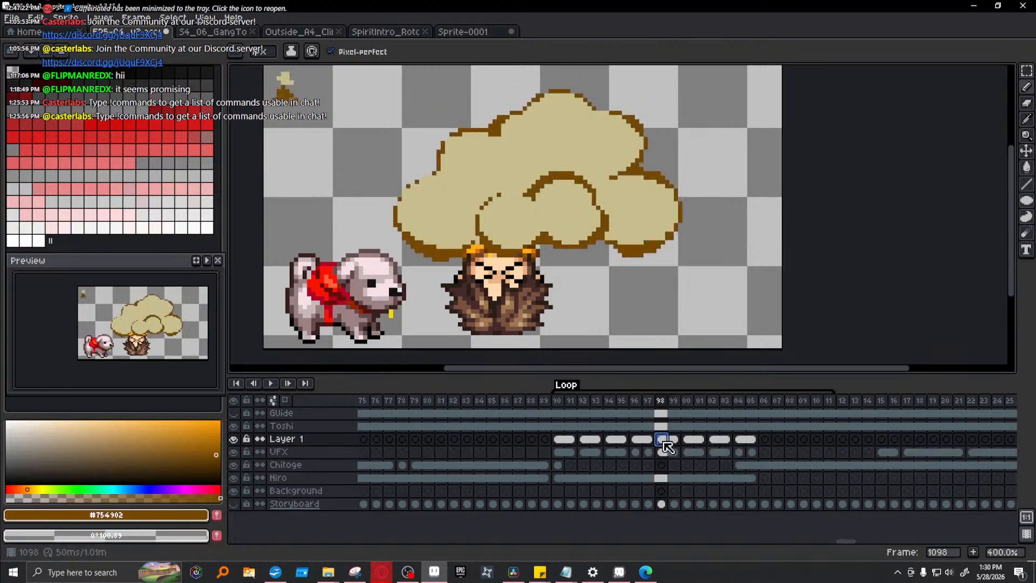
{"action": "left_click", "coordinate": [765, 439]}
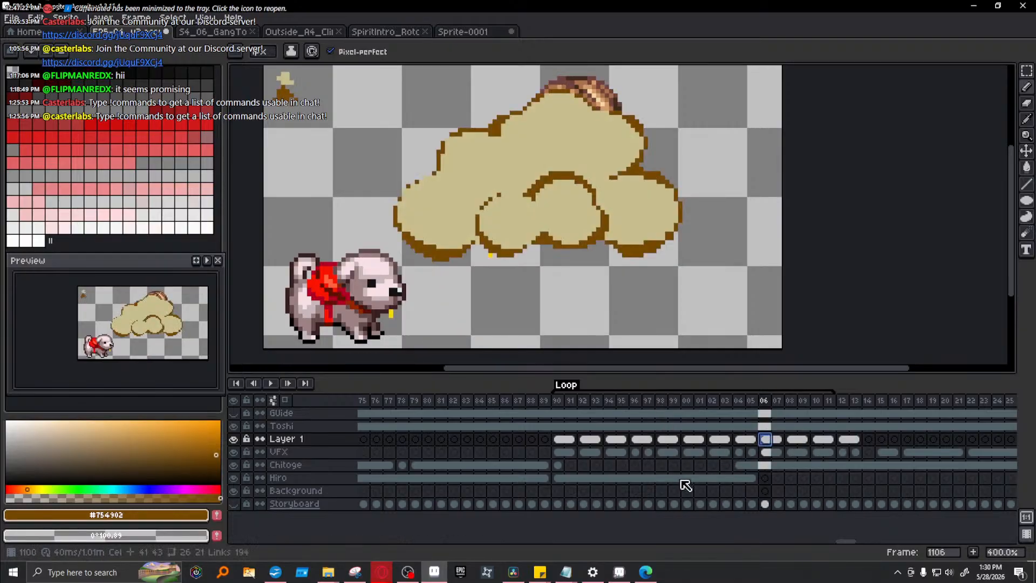
- Play the extended smoke loop from frame 1090 and save the sprite file
{"action": "left_click", "coordinate": [557, 400]}
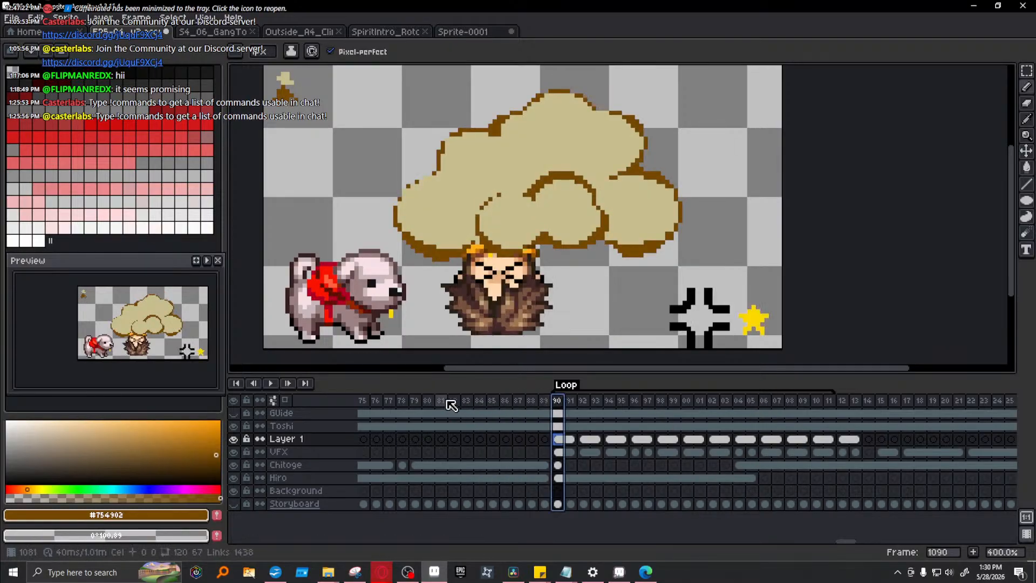
{"action": "left_click", "coordinate": [270, 382]}
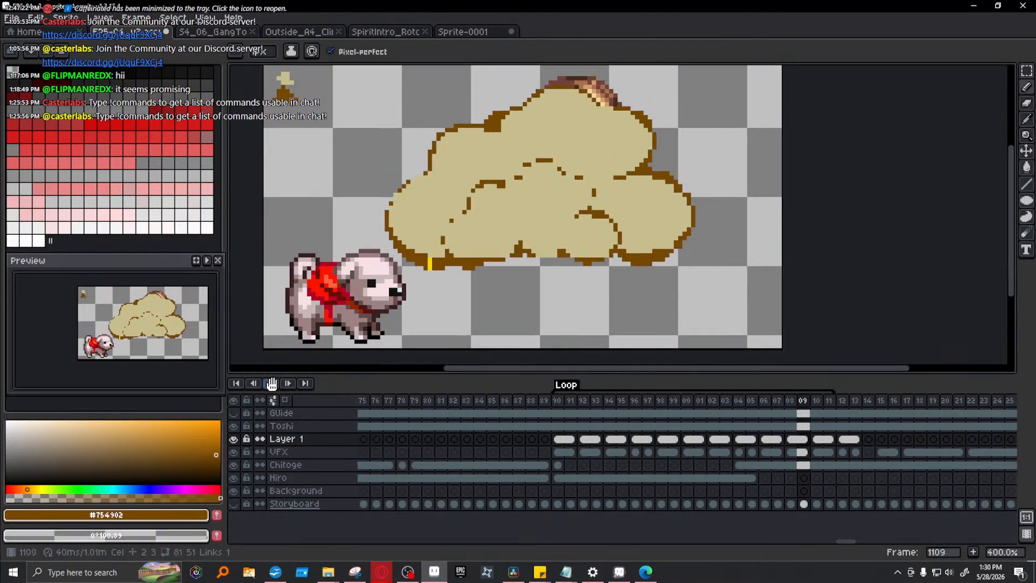
{"action": "left_click", "coordinate": [271, 383]}
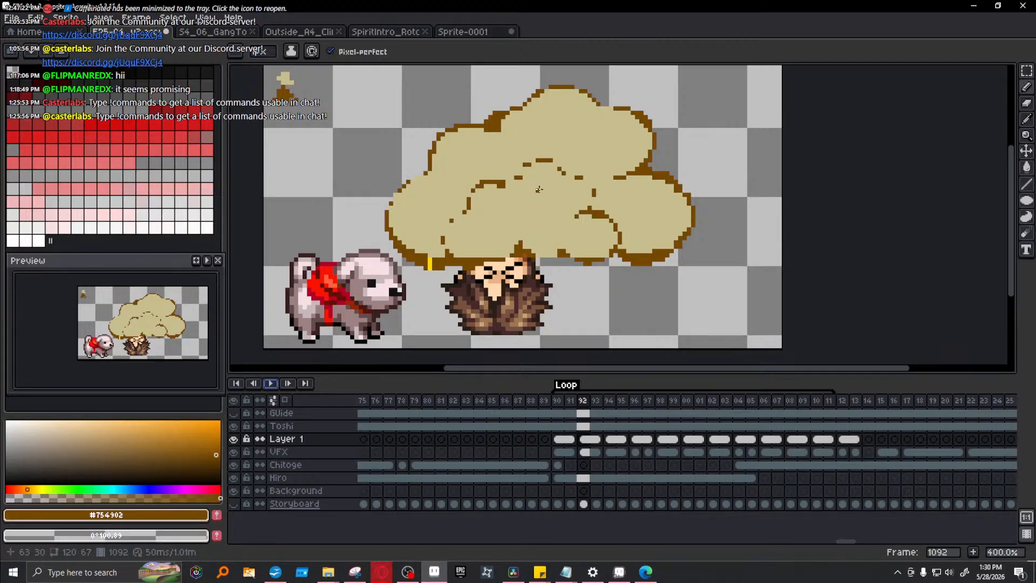
{"action": "key", "text": "ctrl+s"}
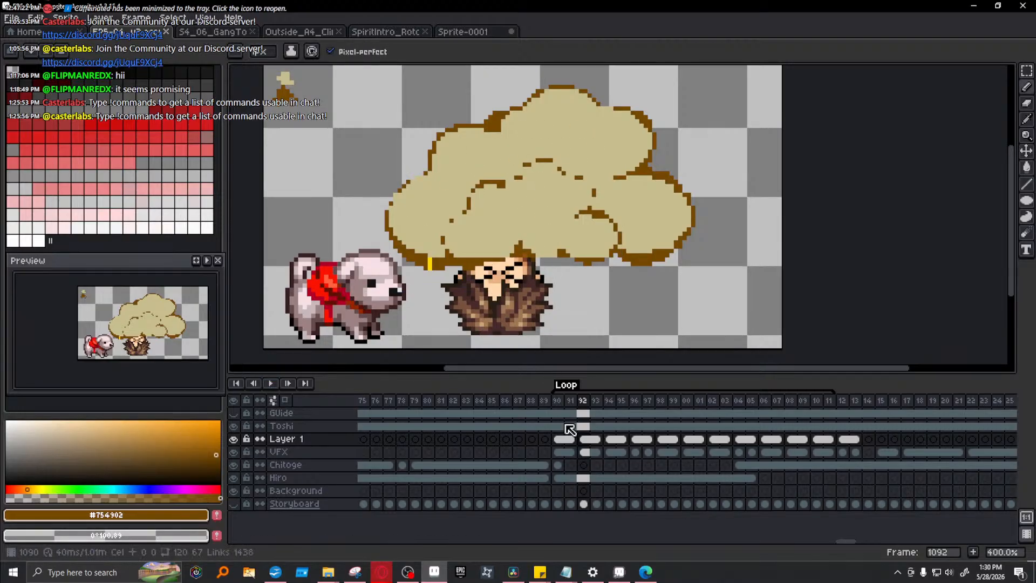
- Play the loop from frame 1090 and compare the cloud drawings at frames 1092, 1094 and 1096
{"action": "left_click", "coordinate": [557, 401]}
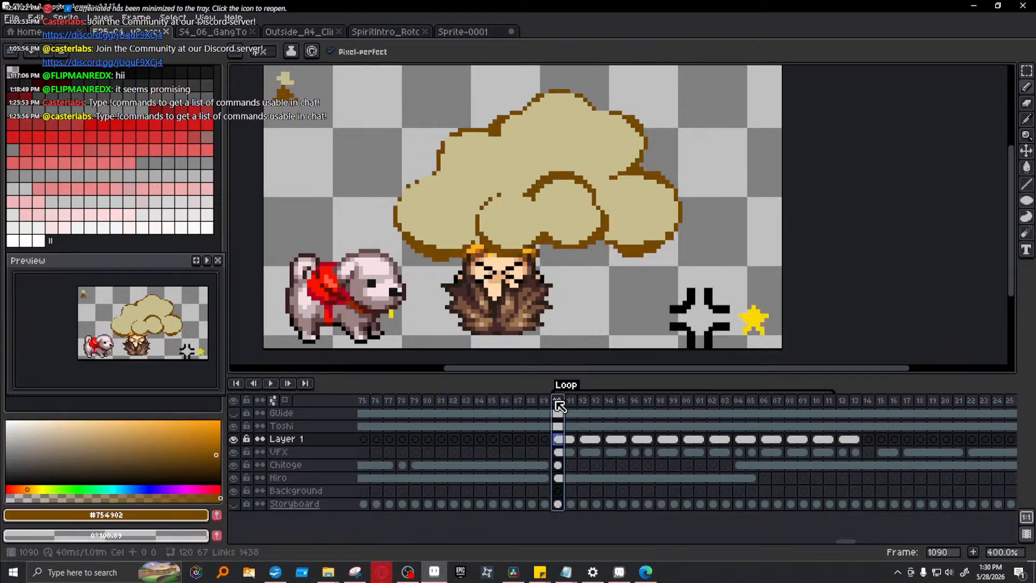
{"action": "left_click", "coordinate": [271, 384]}
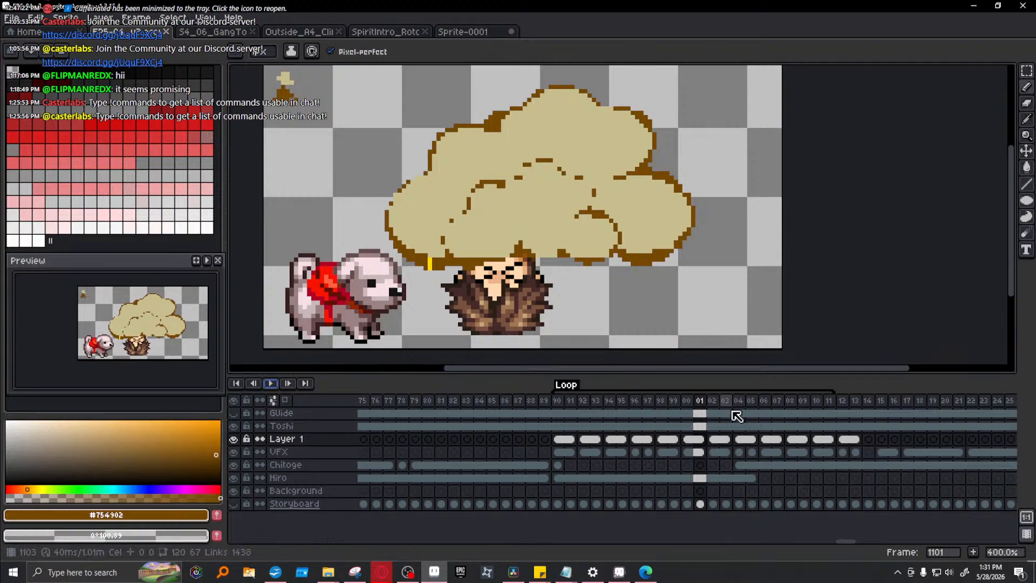
{"action": "left_click", "coordinate": [612, 400]}
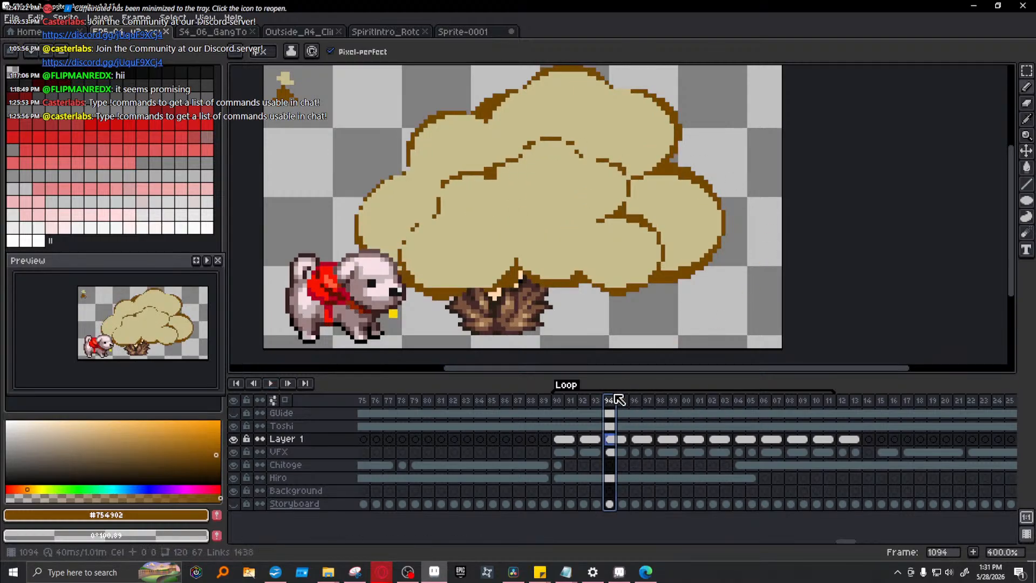
{"action": "left_click", "coordinate": [584, 400]}
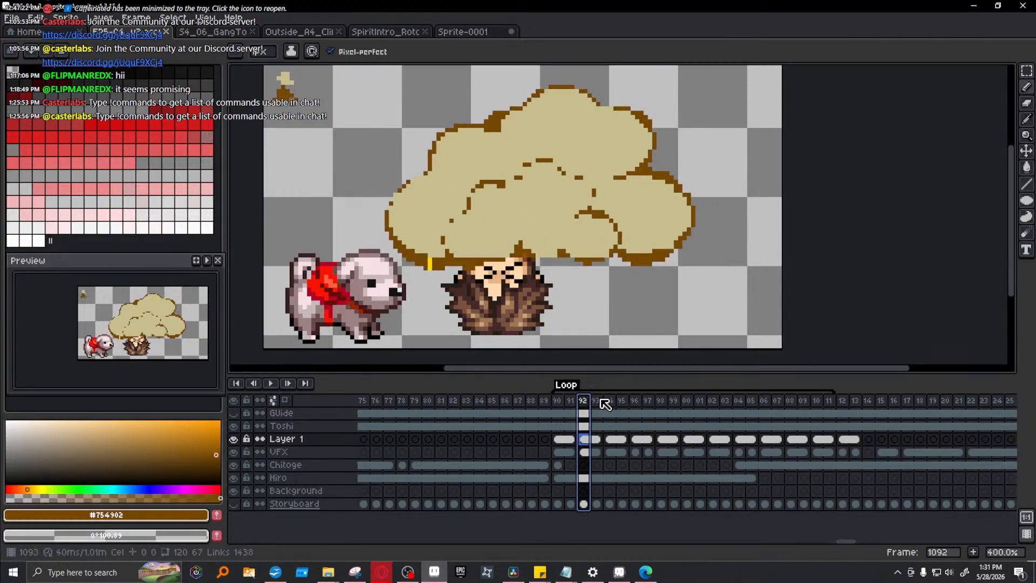
{"action": "left_click", "coordinate": [610, 400]}
{"action": "left_click", "coordinate": [635, 401]}
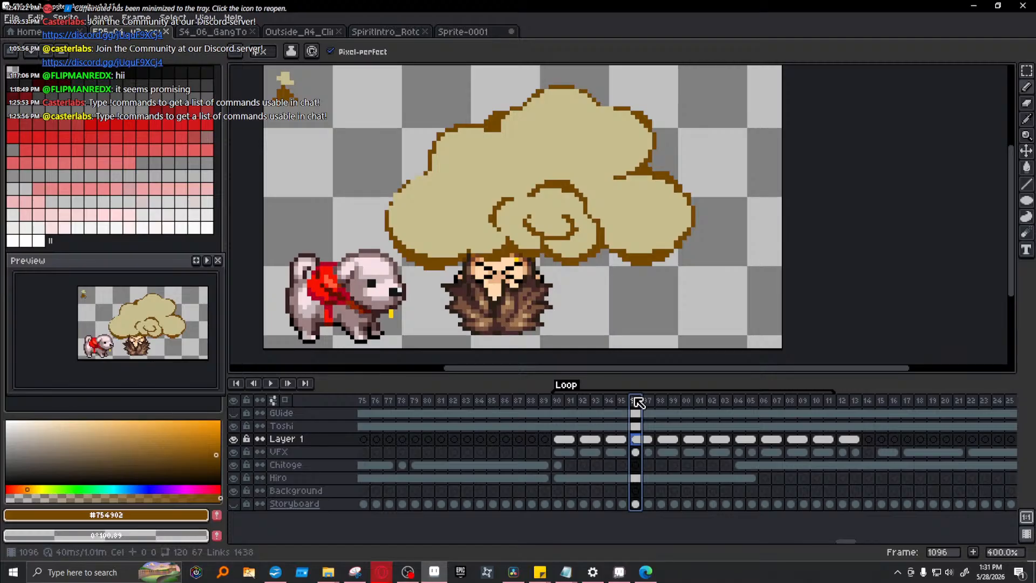
{"action": "left_click", "coordinate": [611, 400]}
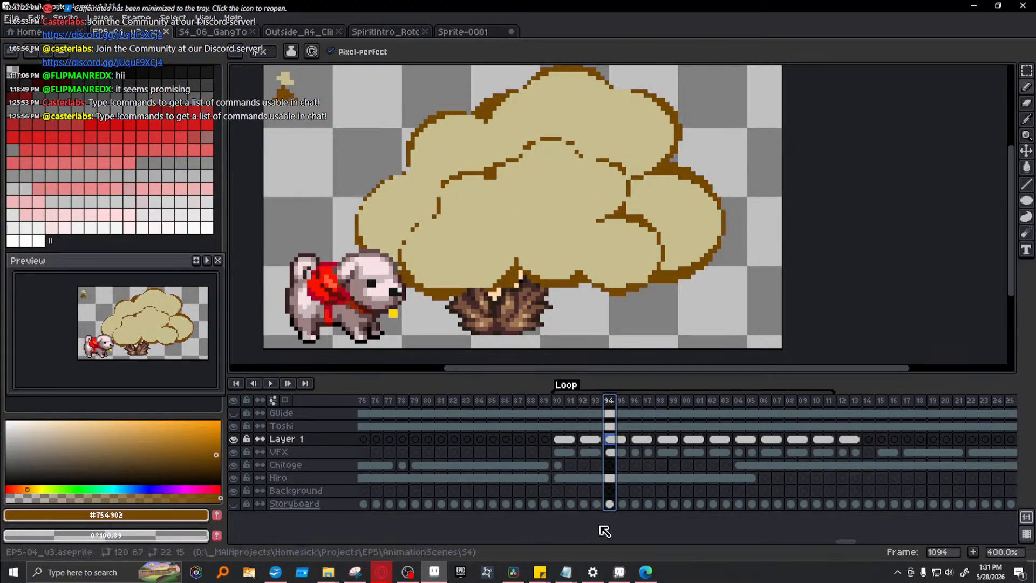
- Examine how the Layer 1 puff changes across its cels from frame 1090 to frame 1096
{"action": "left_click", "coordinate": [559, 439]}
{"action": "left_click", "coordinate": [593, 439]}
{"action": "left_click", "coordinate": [610, 439]}
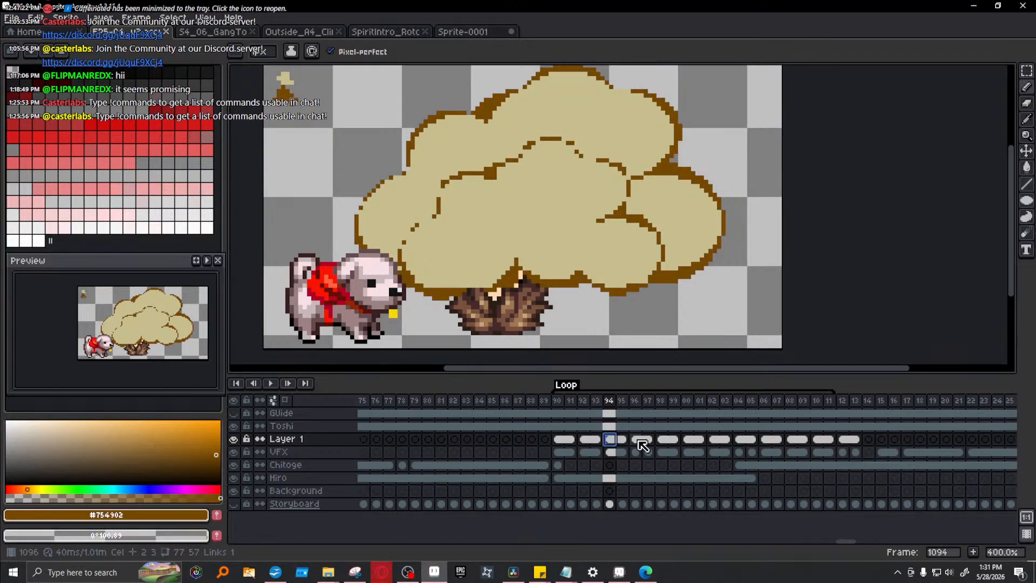
{"action": "left_click", "coordinate": [639, 439]}
{"action": "left_click", "coordinate": [623, 439]}
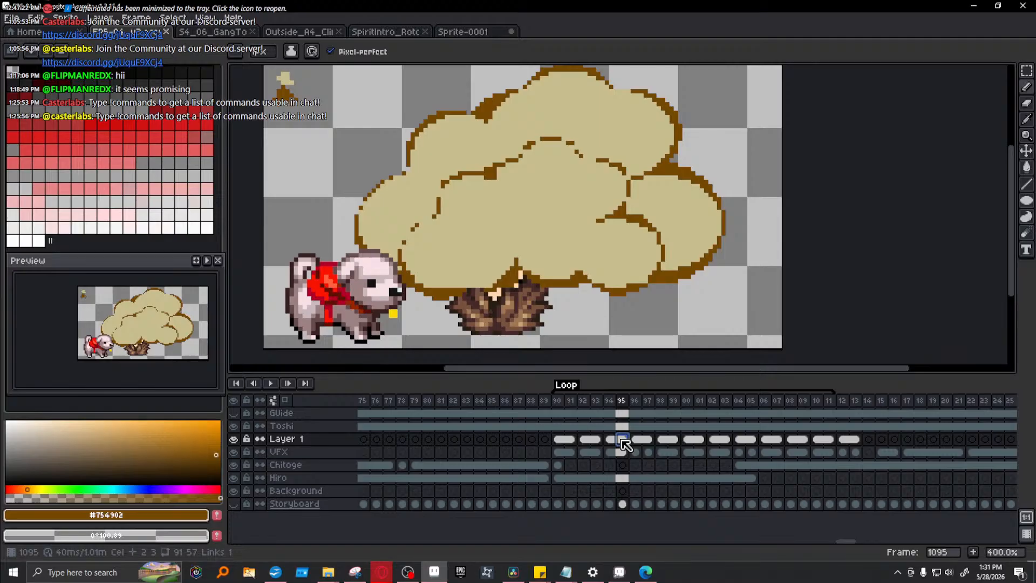
{"action": "left_click", "coordinate": [596, 440]}
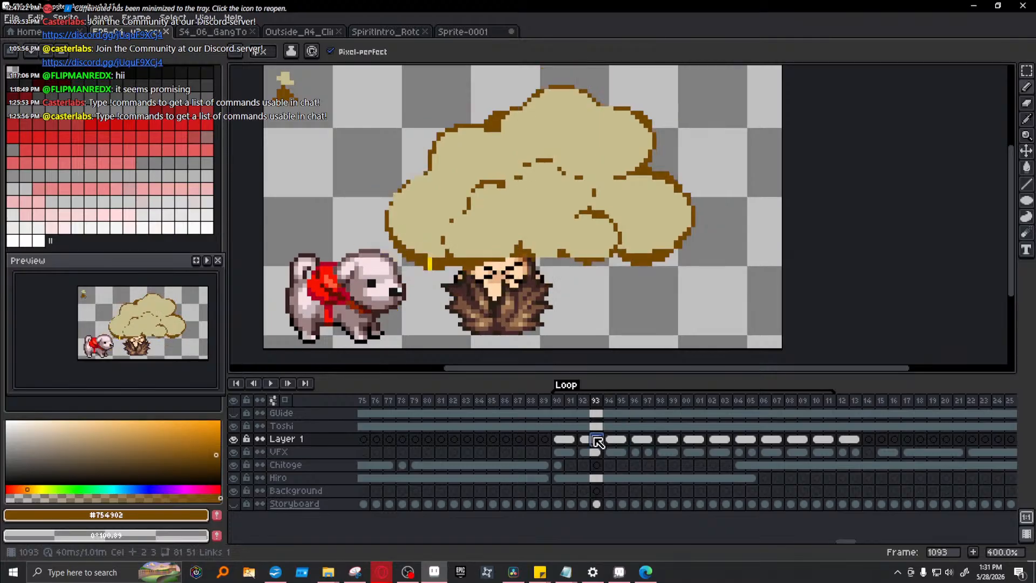
{"action": "left_click", "coordinate": [559, 439]}
{"action": "left_click", "coordinate": [583, 441]}
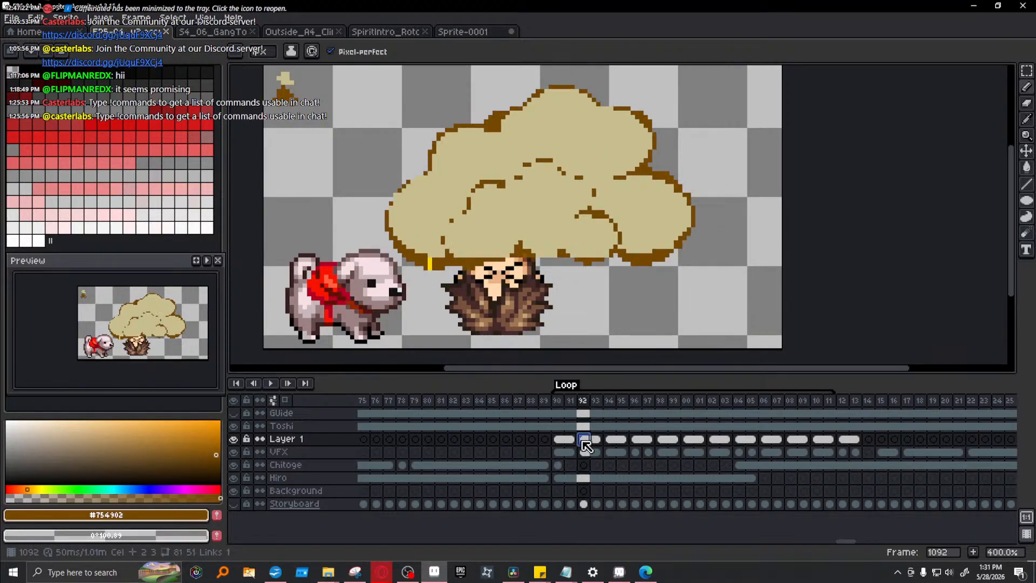
- Move the Layer 1 cels at frames 1094–1095 onto frames 1092–1093 and scrub frames 1090 to 1096 to check the timing
{"action": "left_click", "coordinate": [616, 440]}
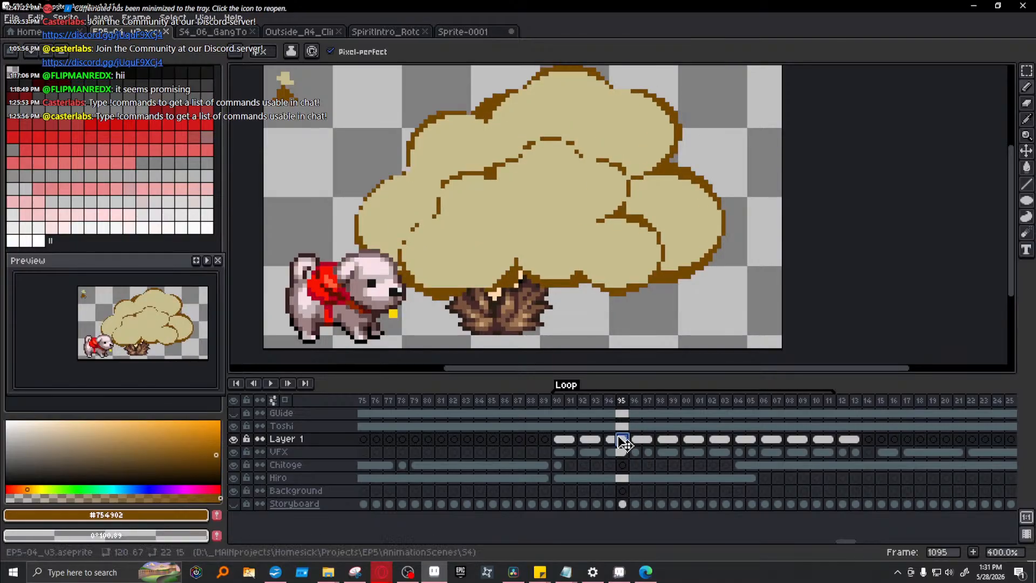
{"action": "left_click_drag", "start_coordinate": [613, 439], "coordinate": [590, 441]}
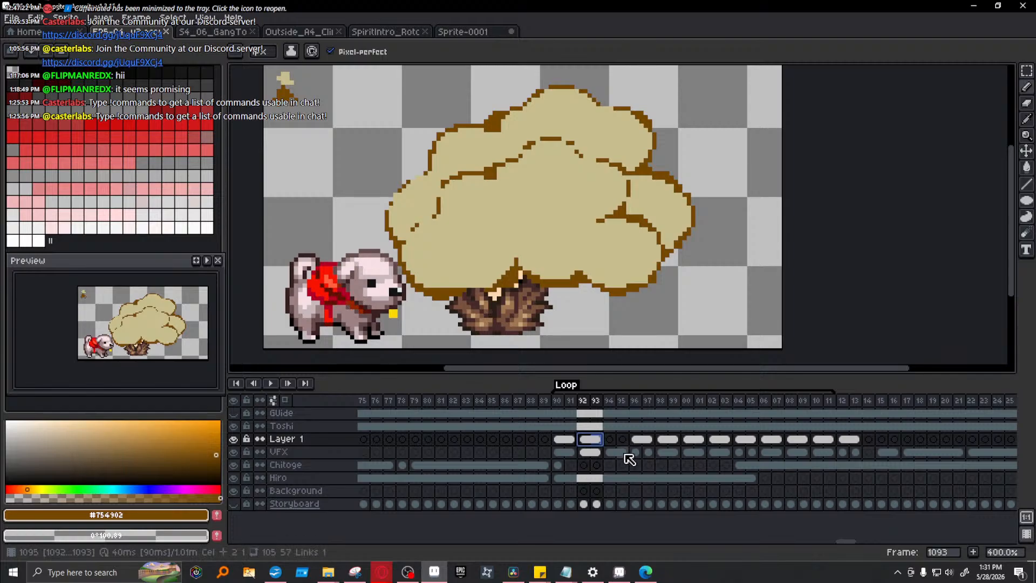
{"action": "left_click_drag", "start_coordinate": [557, 400], "coordinate": [637, 402]}
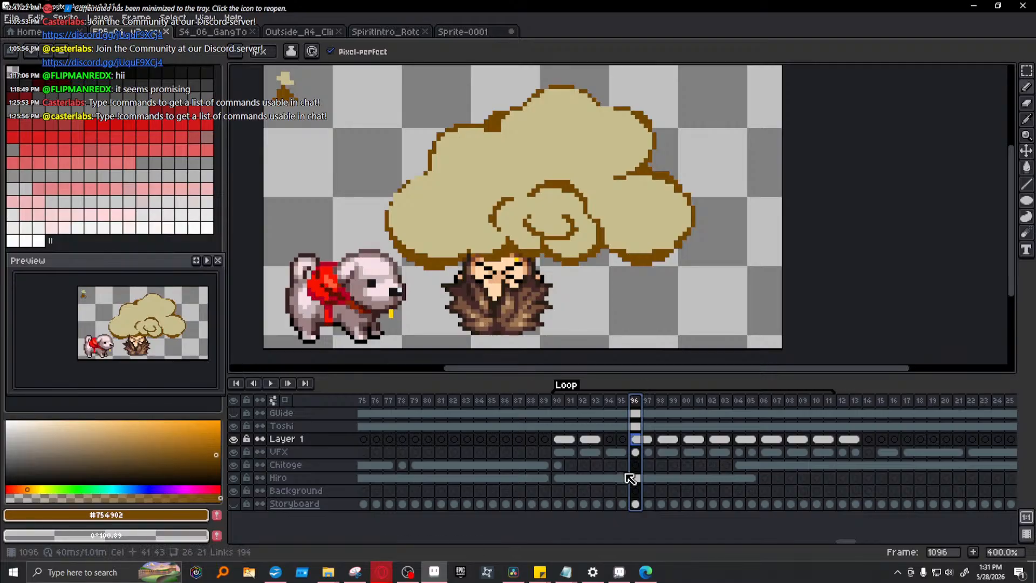
{"action": "left_click", "coordinate": [622, 453]}
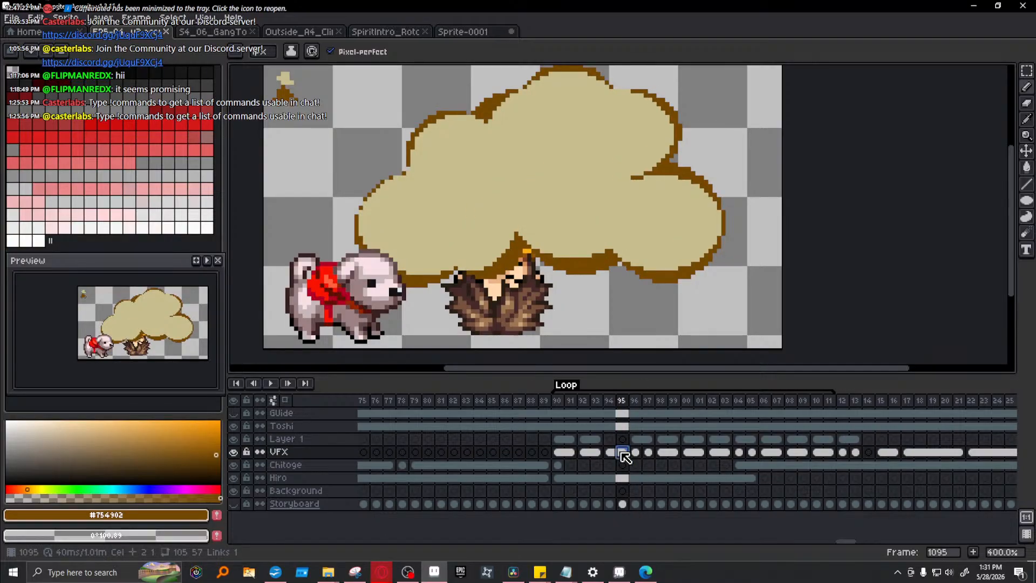
{"action": "left_click_drag", "start_coordinate": [622, 453], "coordinate": [612, 453]}
{"action": "key", "text": "ctrl+c"}
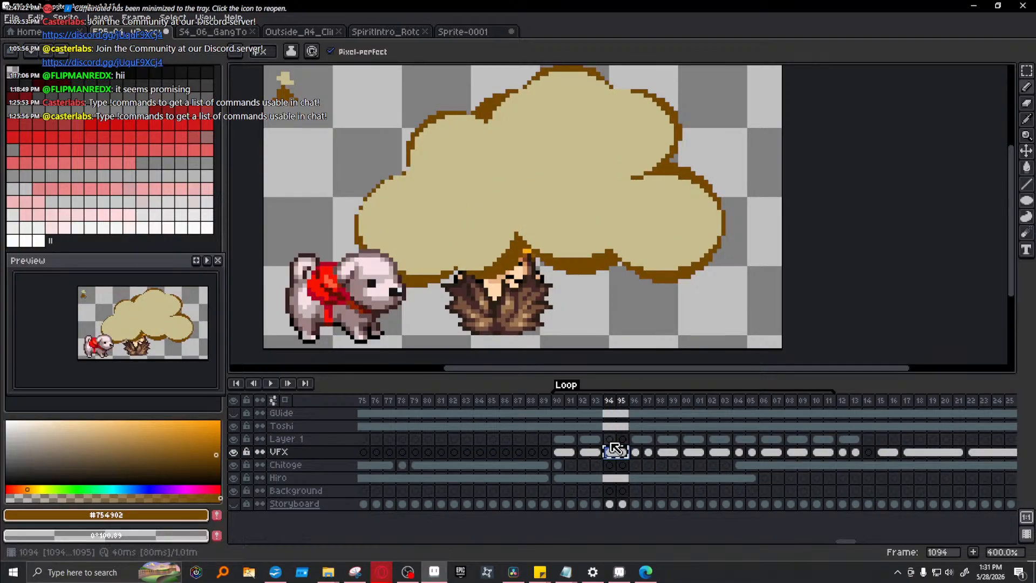
{"action": "left_click", "coordinate": [609, 440]}
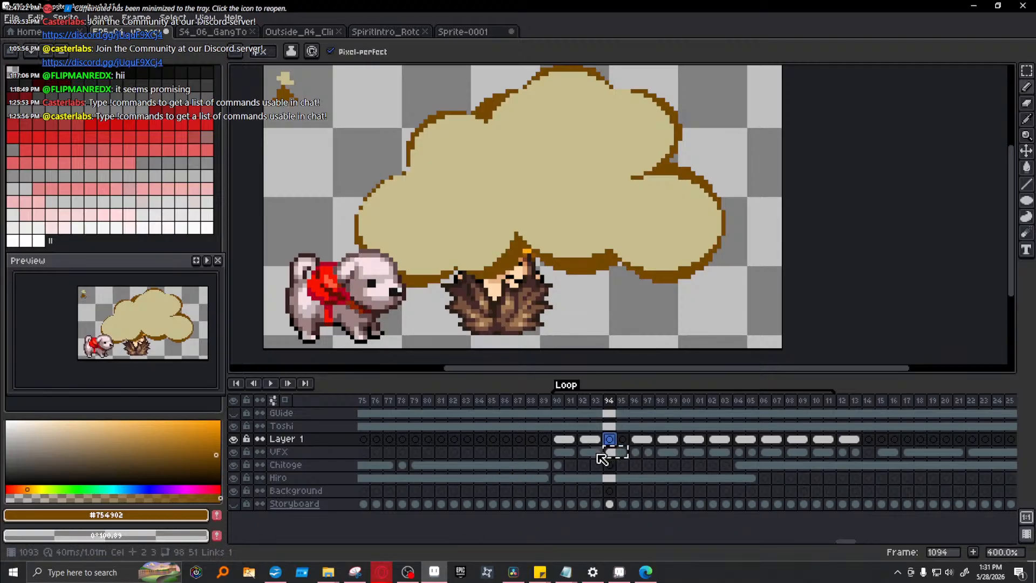
- Compare the VFX and Layer 1 cels between frames 1090 and 1096
{"action": "left_click", "coordinate": [637, 453]}
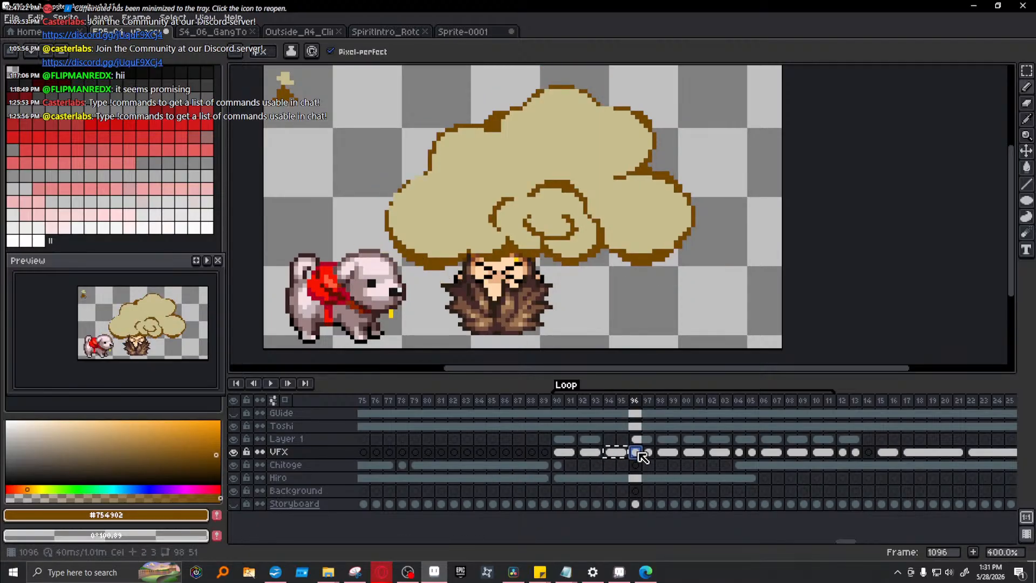
{"action": "left_click", "coordinate": [598, 454]}
{"action": "left_click", "coordinate": [559, 454]}
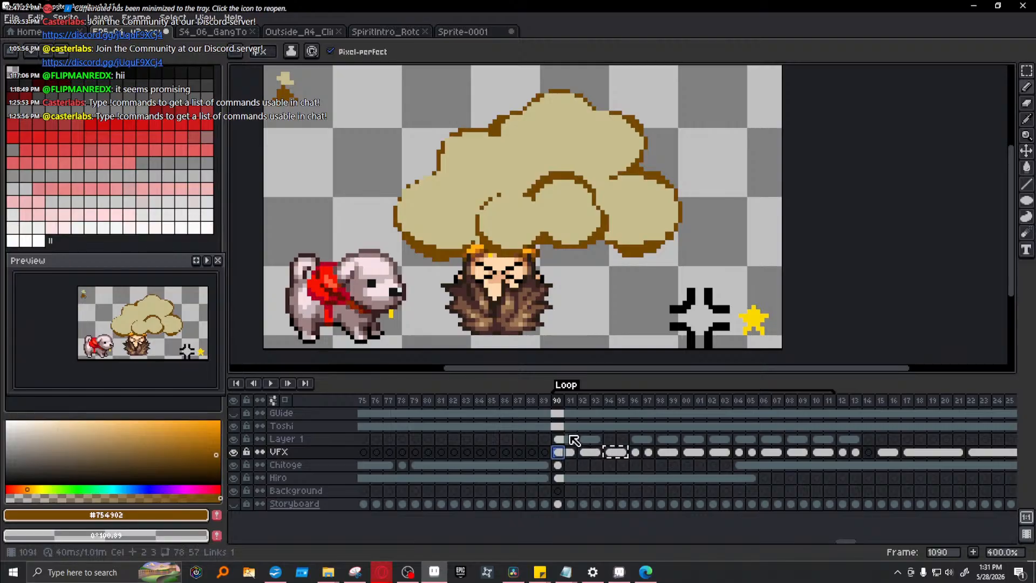
{"action": "left_click", "coordinate": [572, 439]}
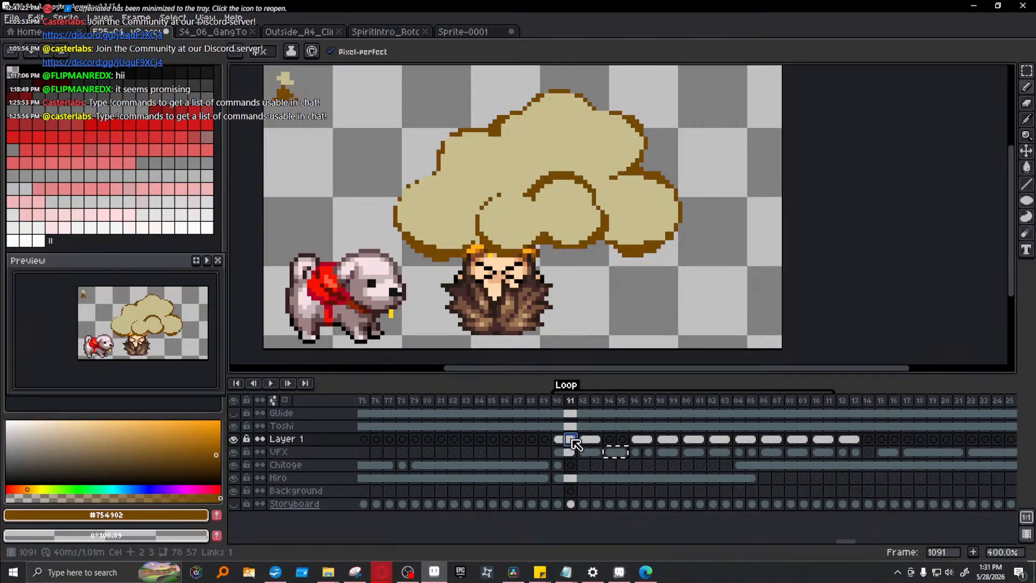
{"action": "left_click", "coordinate": [596, 440]}
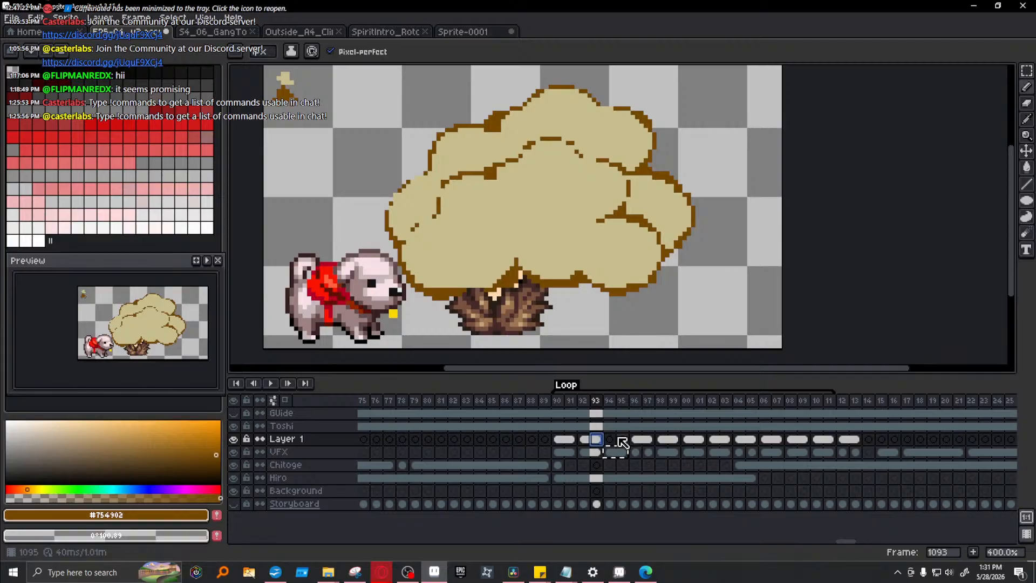
- Copy the VFX cels at frames 1092–1093 into Layer 1 at frames 1094–1095
{"action": "left_click", "coordinate": [595, 452]}
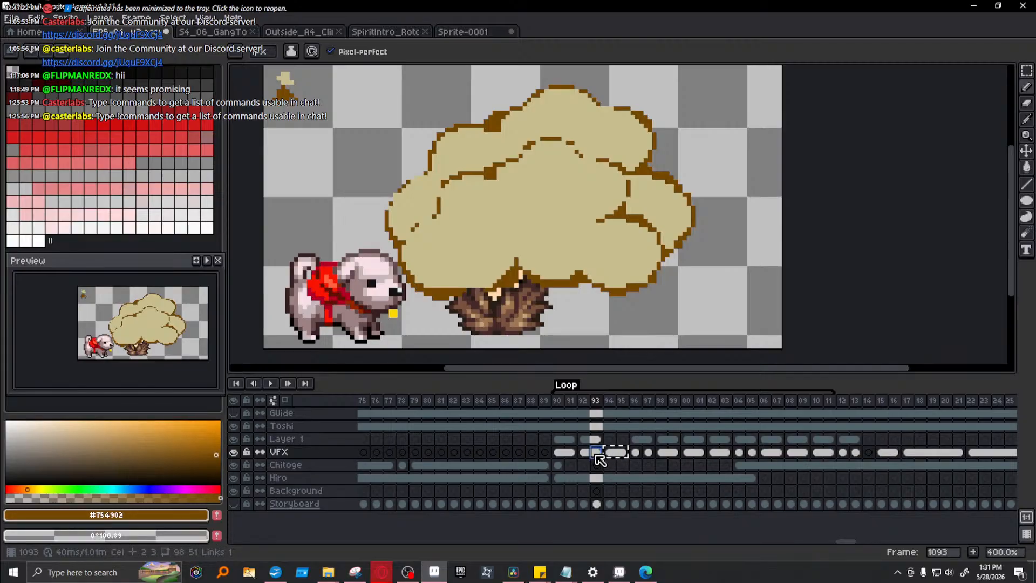
{"action": "left_click_drag", "start_coordinate": [596, 455], "coordinate": [586, 453]}
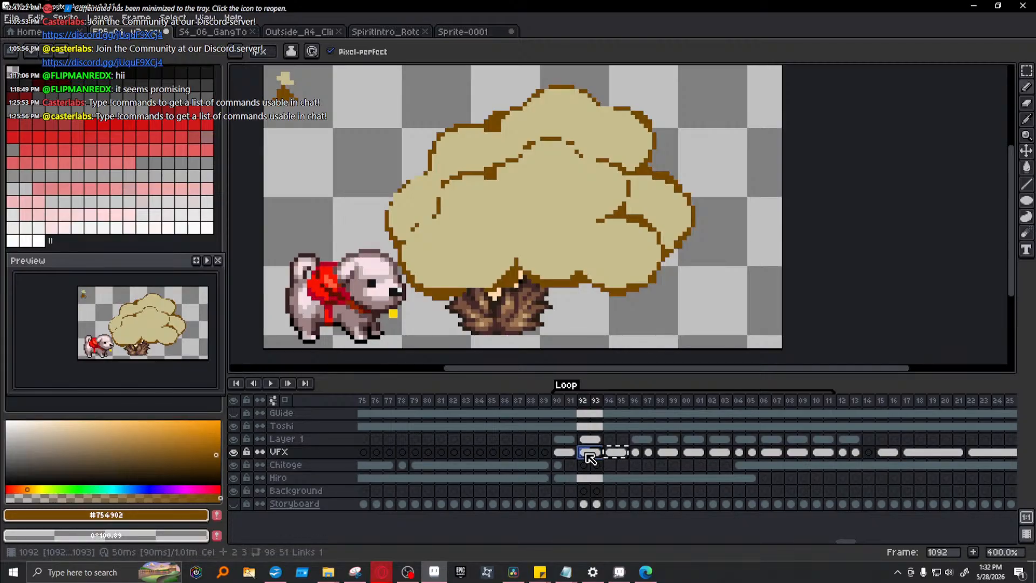
{"action": "left_click", "coordinate": [610, 439]}
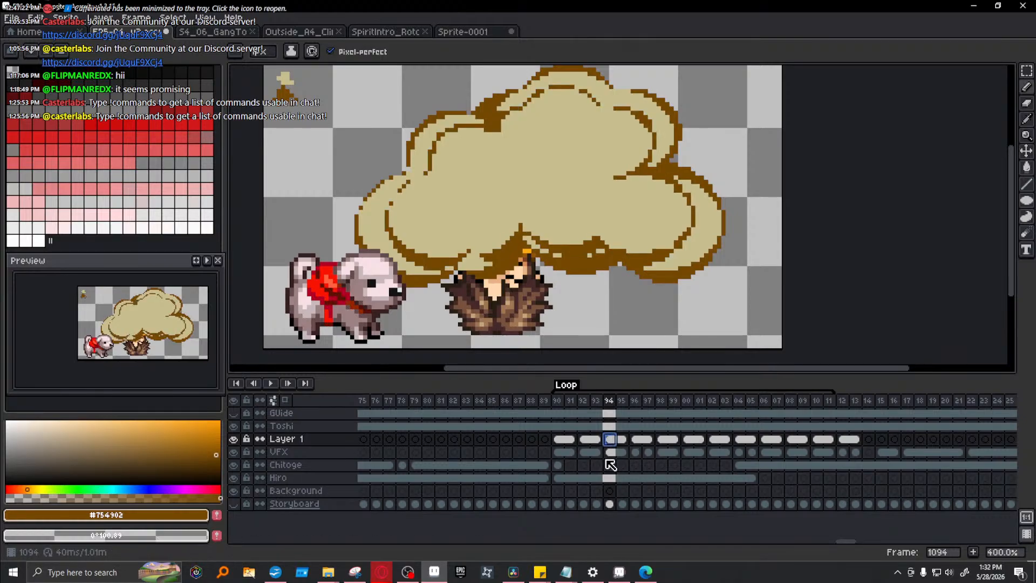
- Play the smoke animation from frame 1090 and flip between frames 1093 and 1094 to compare the clouds
{"action": "left_click", "coordinate": [558, 401]}
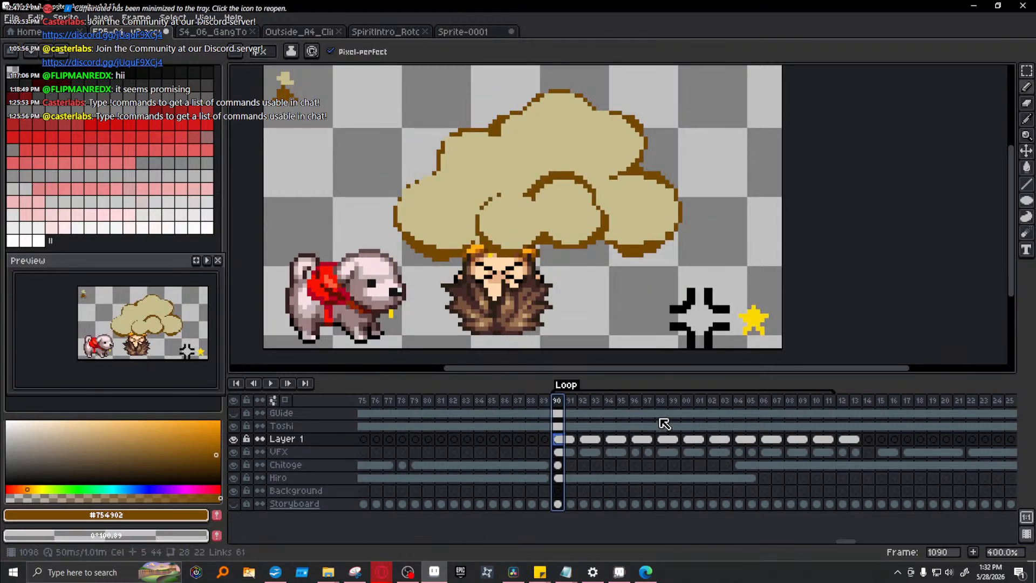
{"action": "left_click", "coordinate": [596, 401]}
{"action": "left_click", "coordinate": [609, 401]}
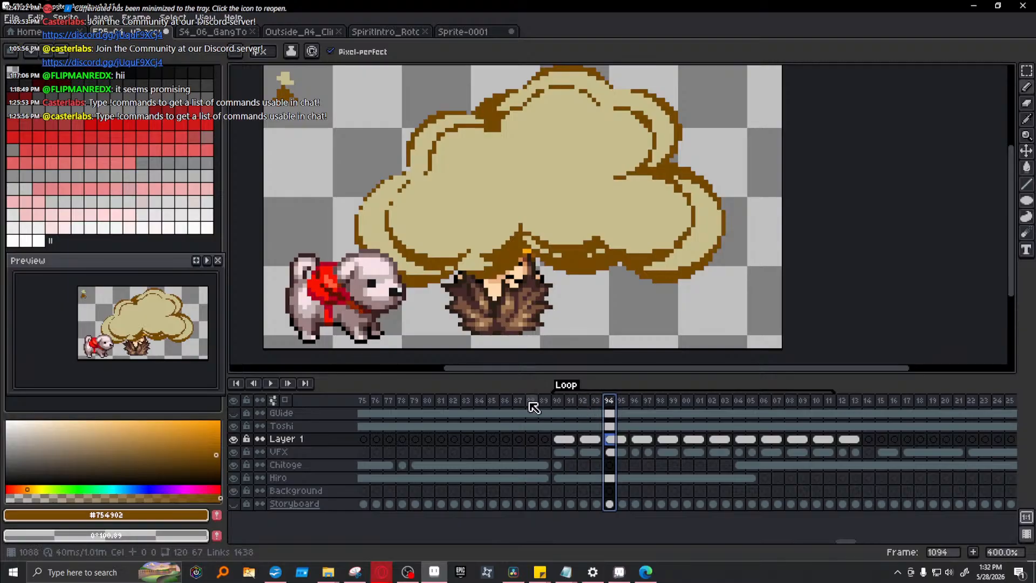
{"action": "left_click", "coordinate": [559, 402]}
{"action": "key", "text": "Return"}
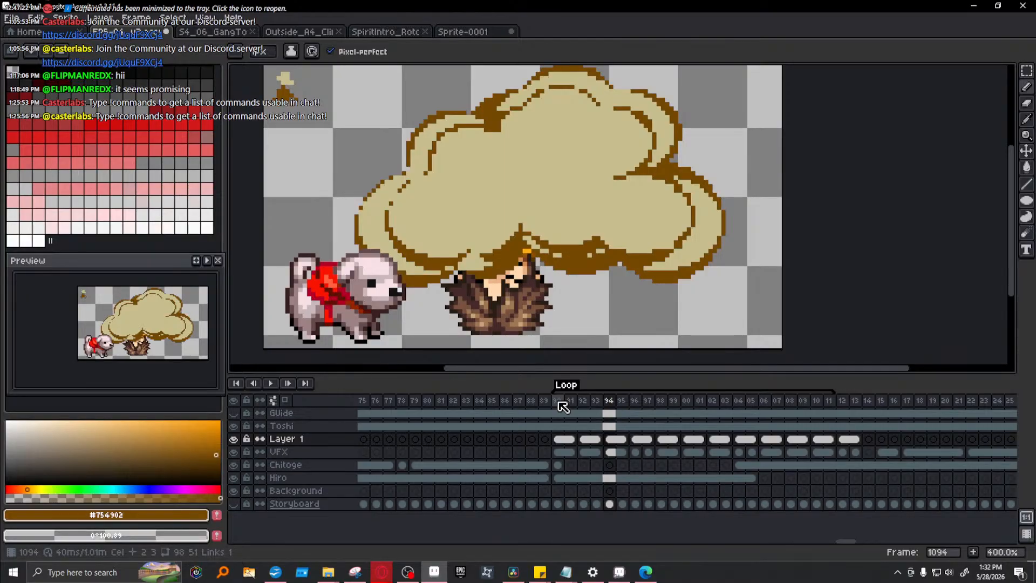
{"action": "key", "text": "Left"}
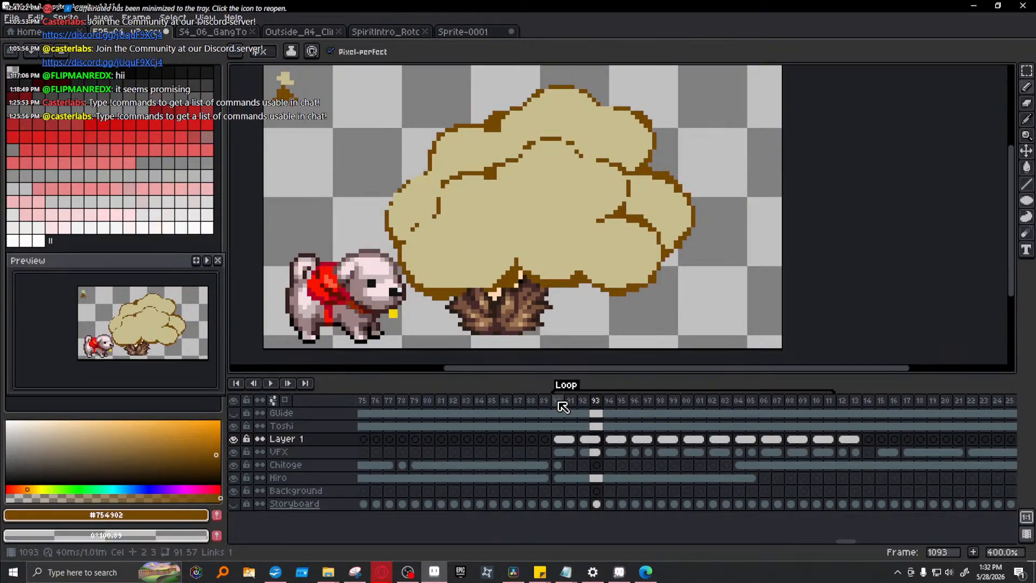
{"action": "key", "text": "Right"}
{"action": "key", "text": "Left"}
- Inspect the VFX and Layer 1 cels around frames 1094–1096 and play the loop from frame 1091
{"action": "left_click", "coordinate": [614, 452]}
{"action": "left_click", "coordinate": [636, 453]}
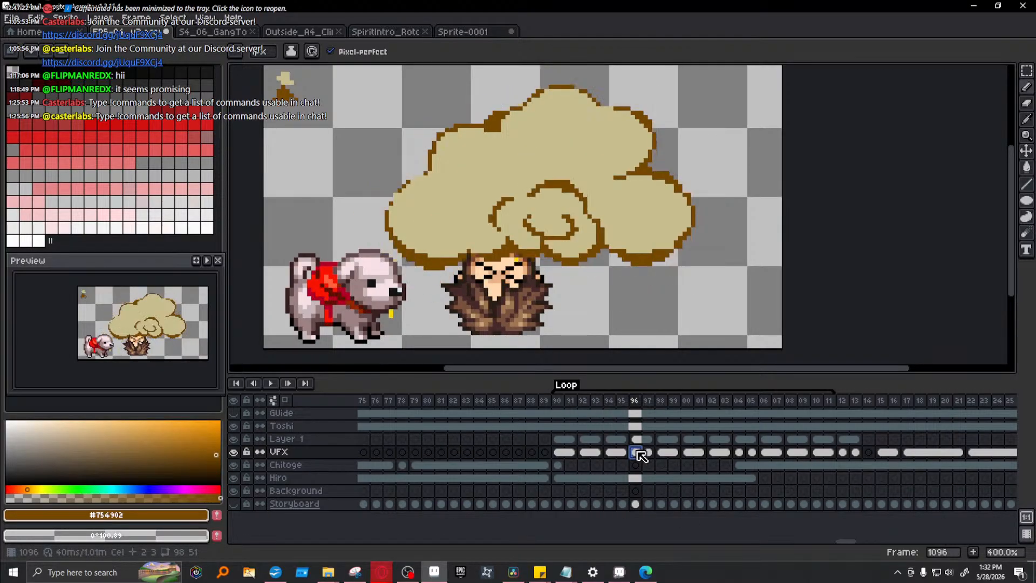
{"action": "left_click", "coordinate": [636, 439]}
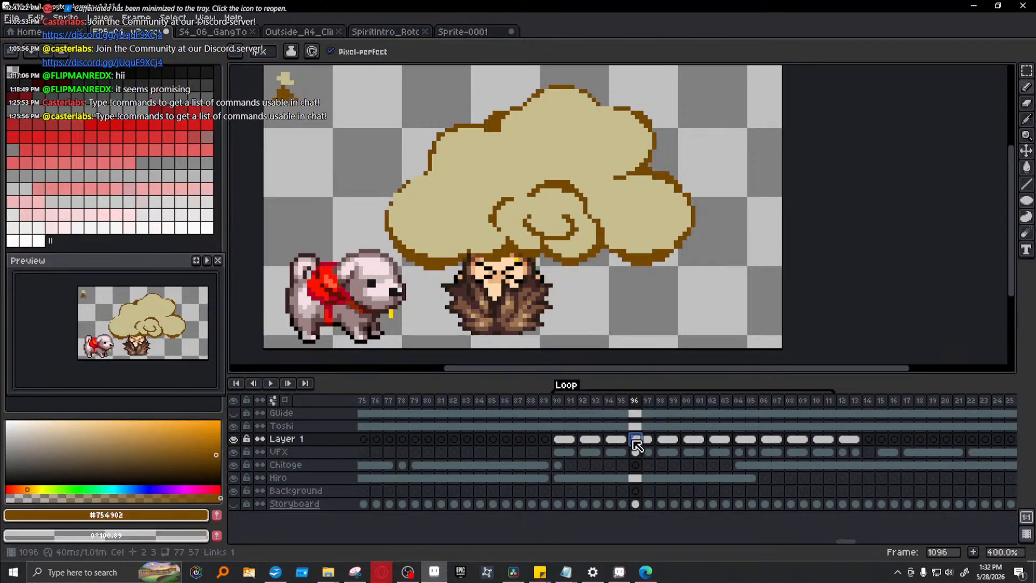
{"action": "left_click", "coordinate": [626, 439]}
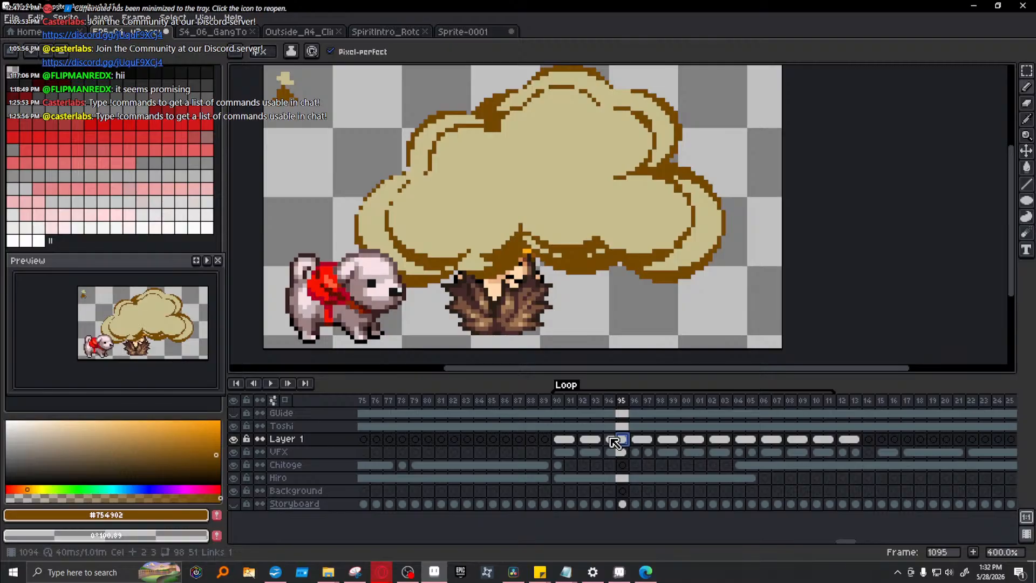
{"action": "left_click", "coordinate": [571, 440]}
{"action": "left_click", "coordinate": [272, 384]}
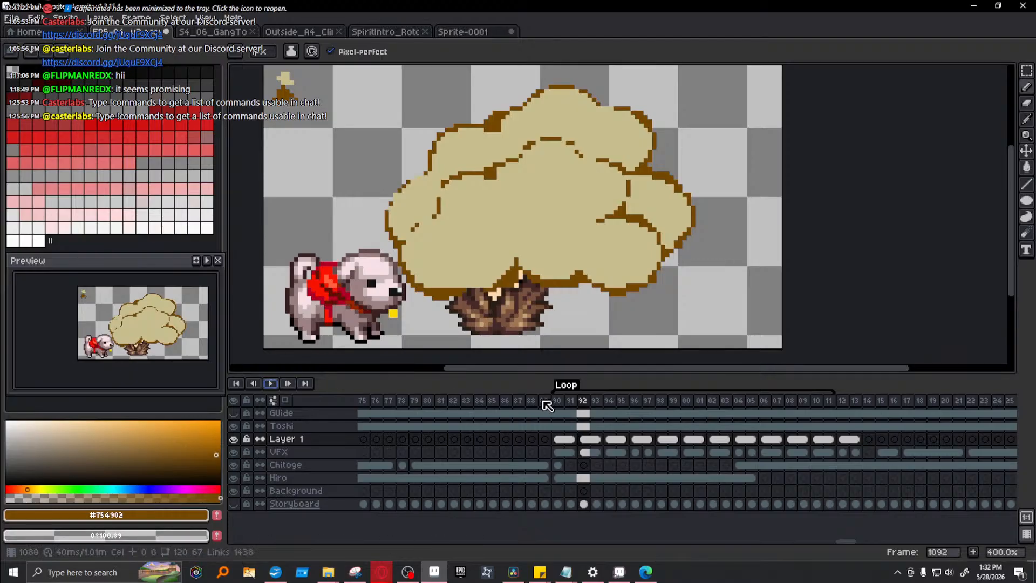
- Delete the Layer 1 cels at frames 1094–1095 and return to frame 1090
{"action": "left_click", "coordinate": [609, 402]}
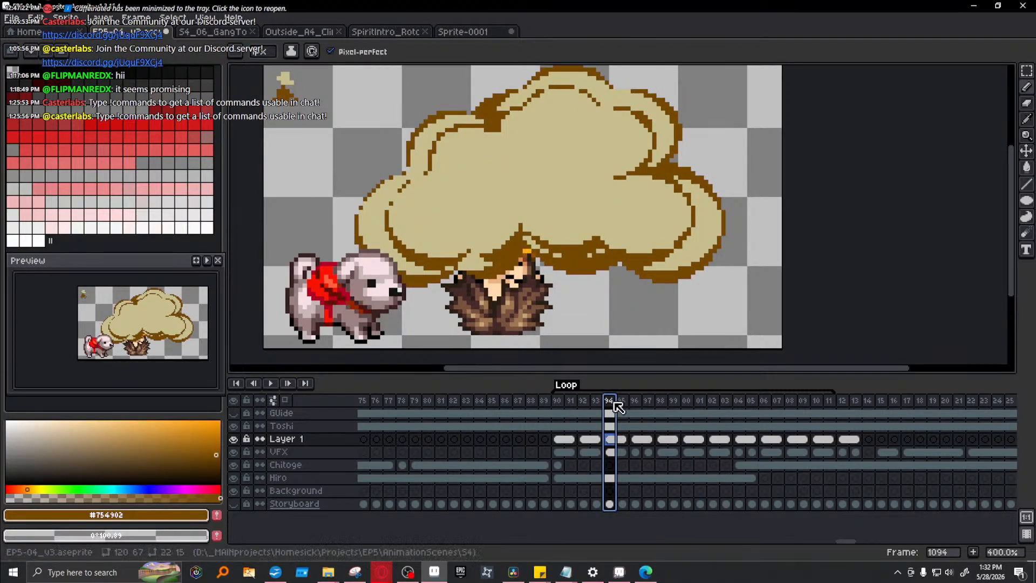
{"action": "left_click", "coordinate": [624, 441], "text": "shift"}
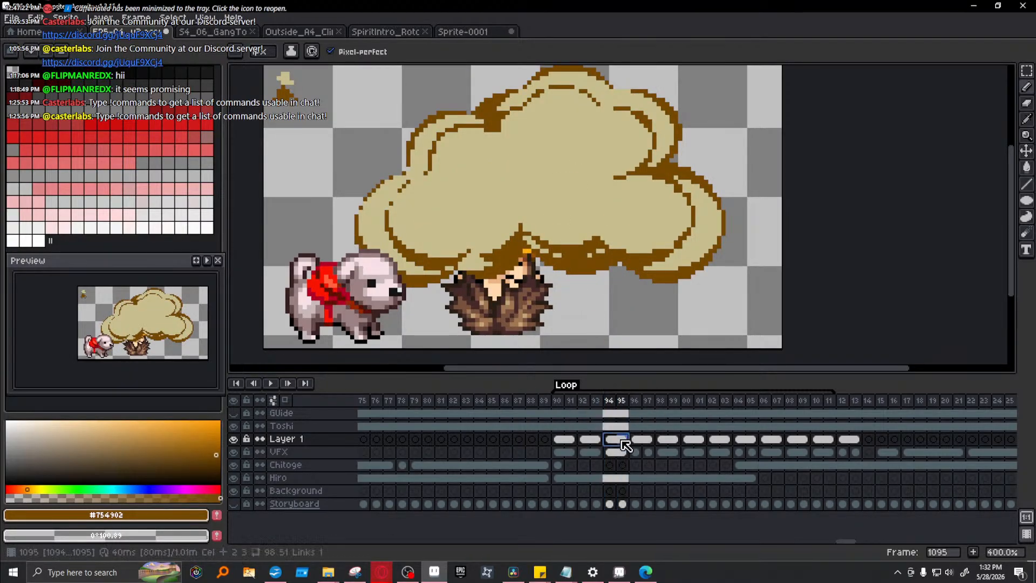
{"action": "key", "text": "Delete"}
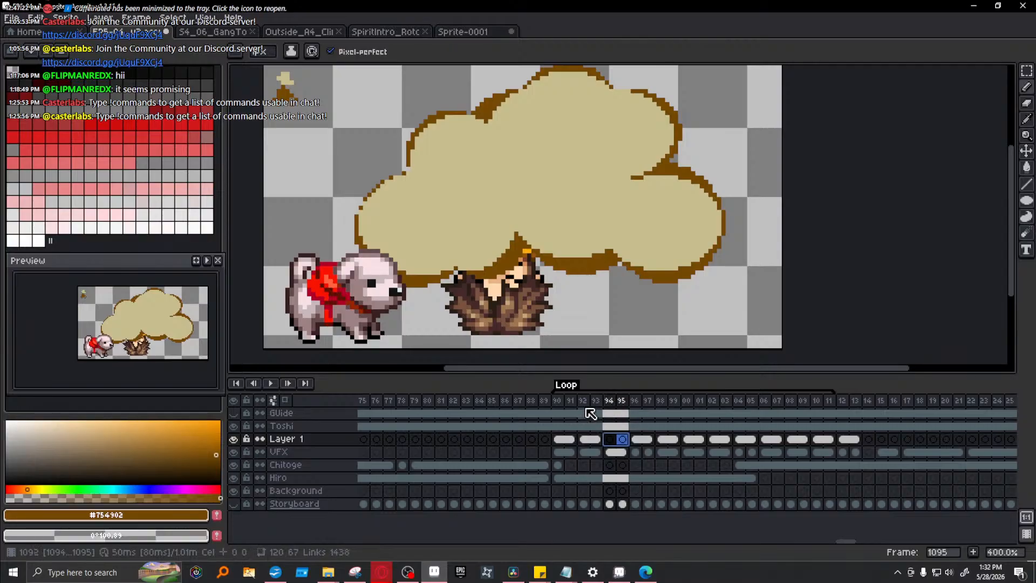
{"action": "left_click", "coordinate": [561, 400]}
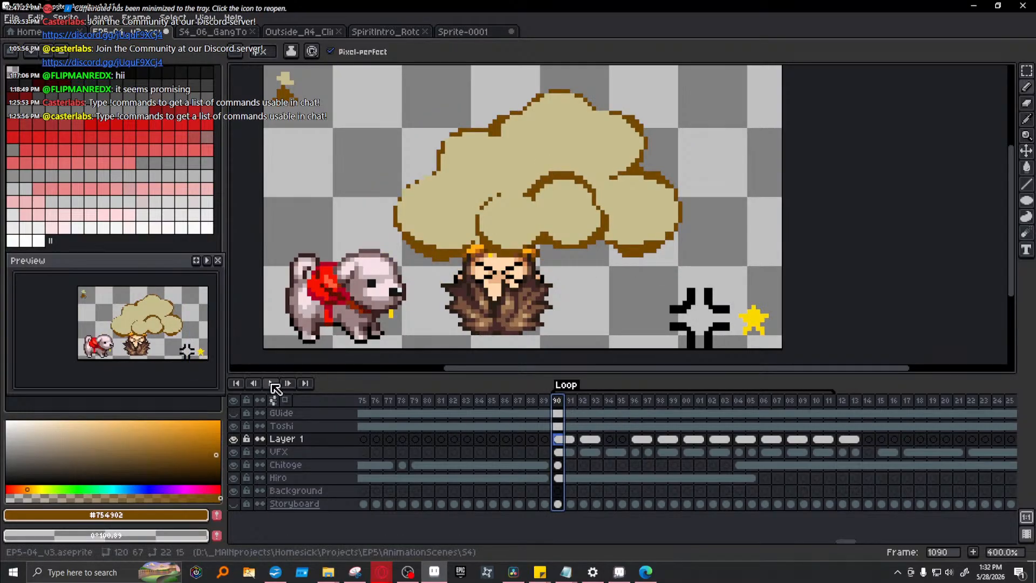
- Replace the Layer 1 and VFX cels at frames 1098–1113 with copies of frames 1090–1097, pasted at frames 1098 and 1106
{"action": "left_click", "coordinate": [270, 383]}
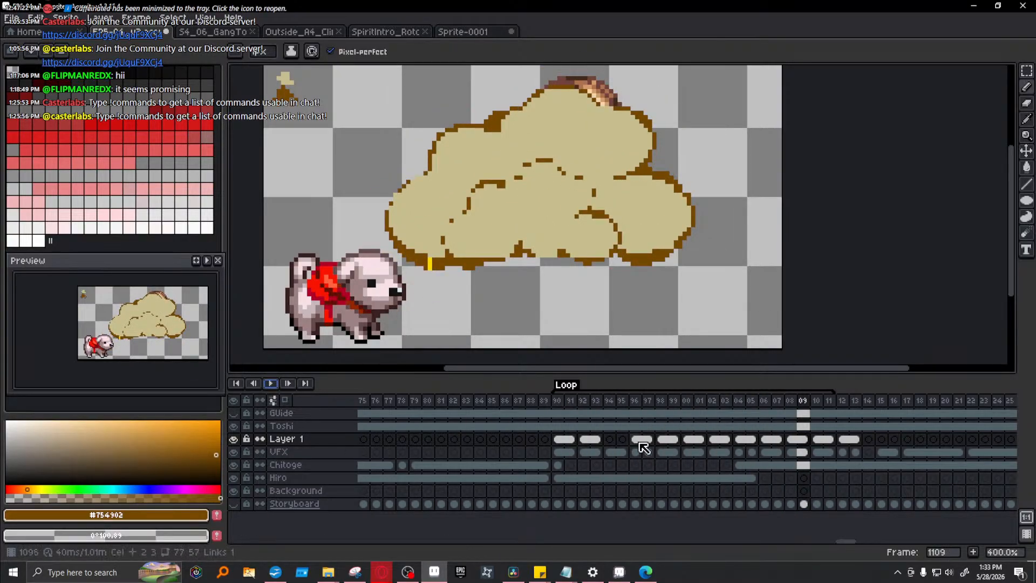
{"action": "left_click_drag", "start_coordinate": [665, 439], "coordinate": [856, 452]}
{"action": "key", "text": "Delete"}
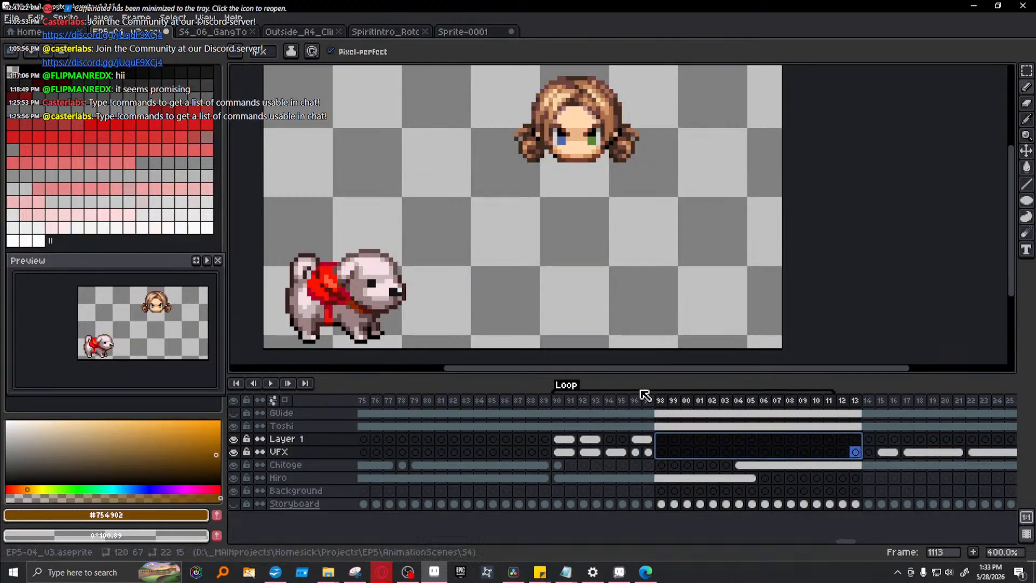
{"action": "left_click_drag", "start_coordinate": [564, 441], "coordinate": [651, 456]}
{"action": "key", "text": "ctrl+c"}
{"action": "left_click", "coordinate": [663, 440]}
{"action": "key", "text": "ctrl+v"}
{"action": "left_click", "coordinate": [765, 439]}
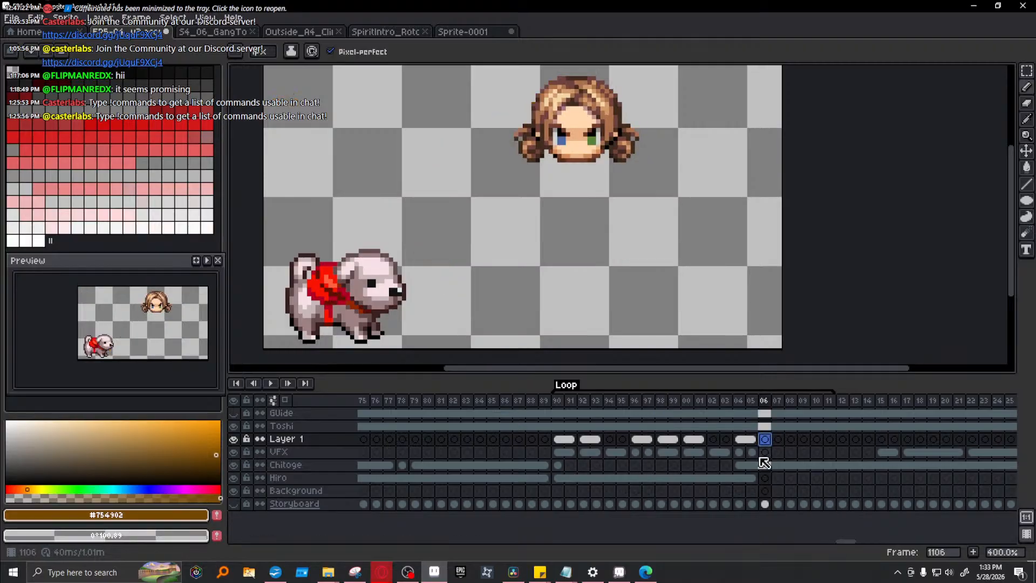
{"action": "key", "text": "ctrl+v"}
- Play the loop from frame 1090, then move the Layer 1 cels at frames 1096–1097 to frames 1094–1095
{"action": "left_click", "coordinate": [556, 402]}
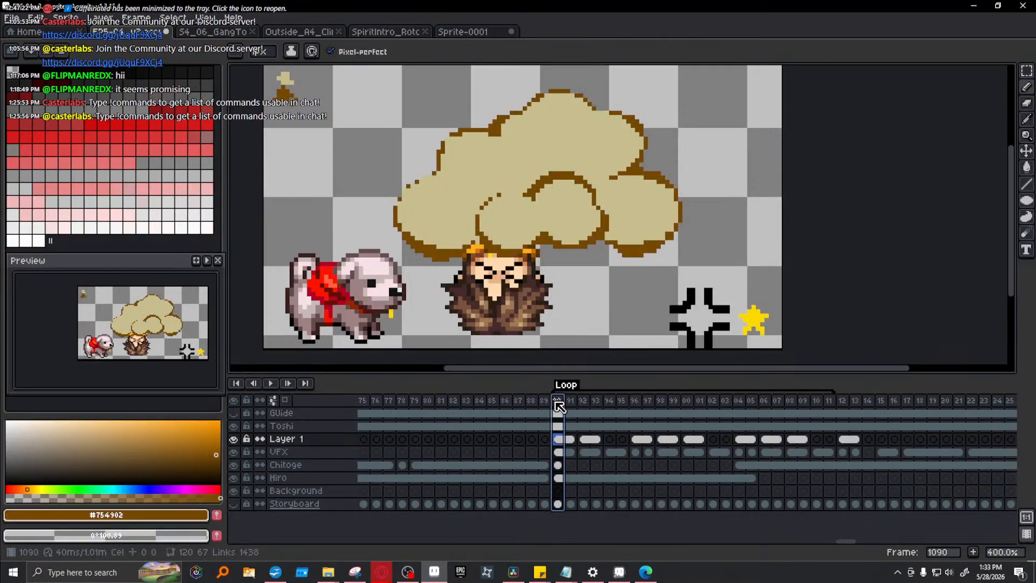
{"action": "left_click", "coordinate": [265, 383]}
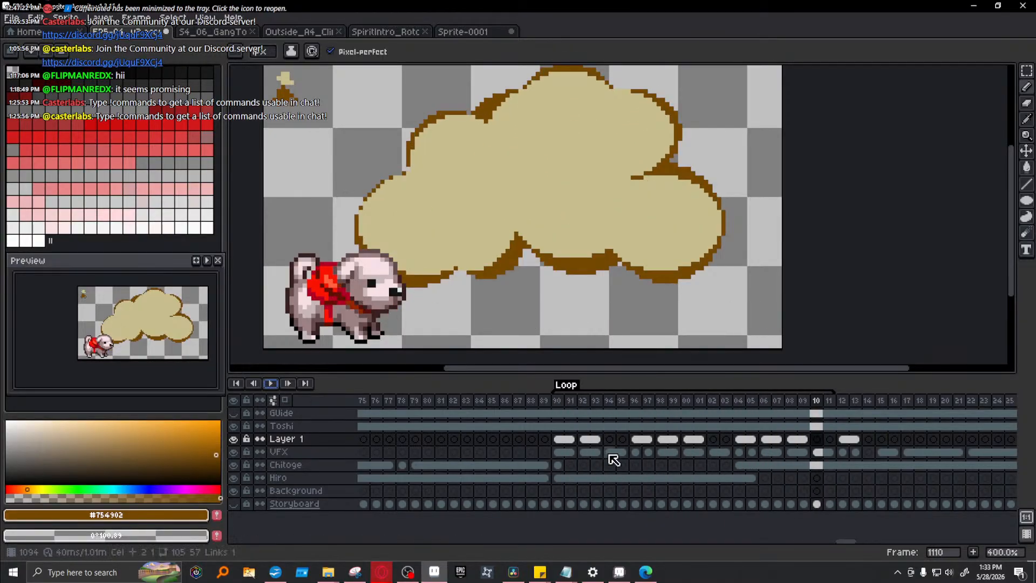
{"action": "left_click", "coordinate": [569, 402]}
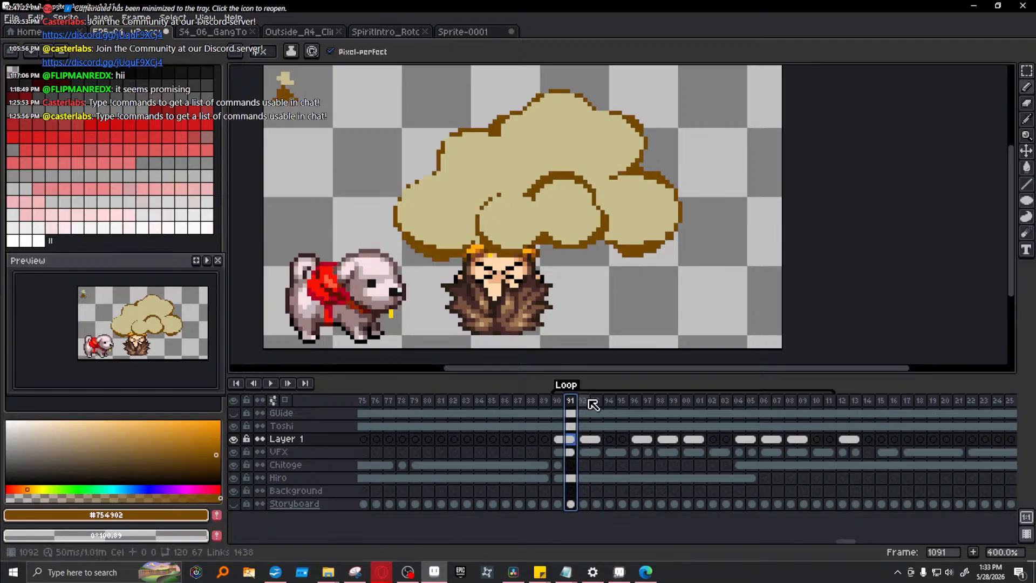
{"action": "left_click", "coordinate": [588, 401]}
{"action": "left_click", "coordinate": [611, 404]}
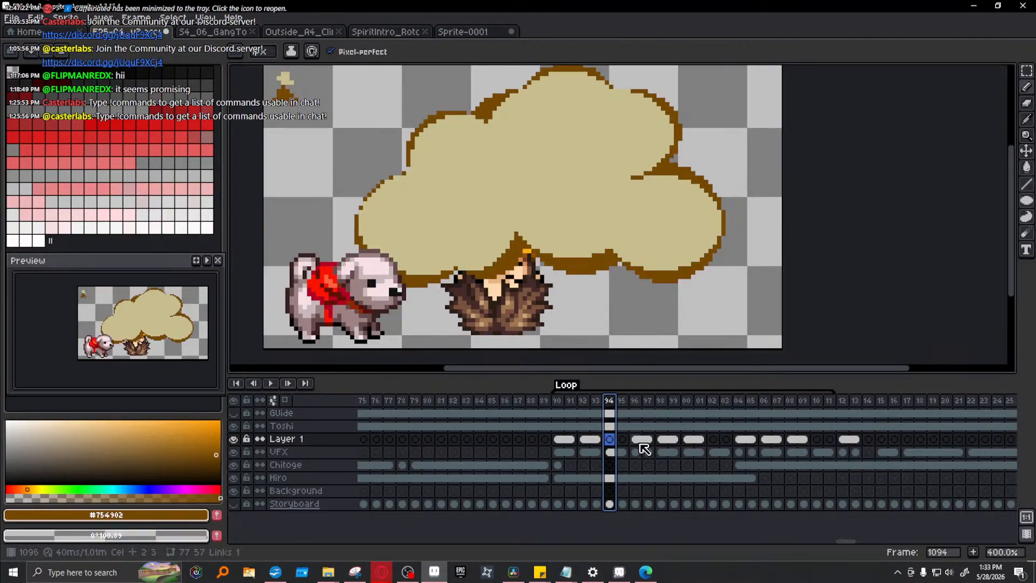
{"action": "left_click_drag", "start_coordinate": [638, 440], "coordinate": [615, 438]}
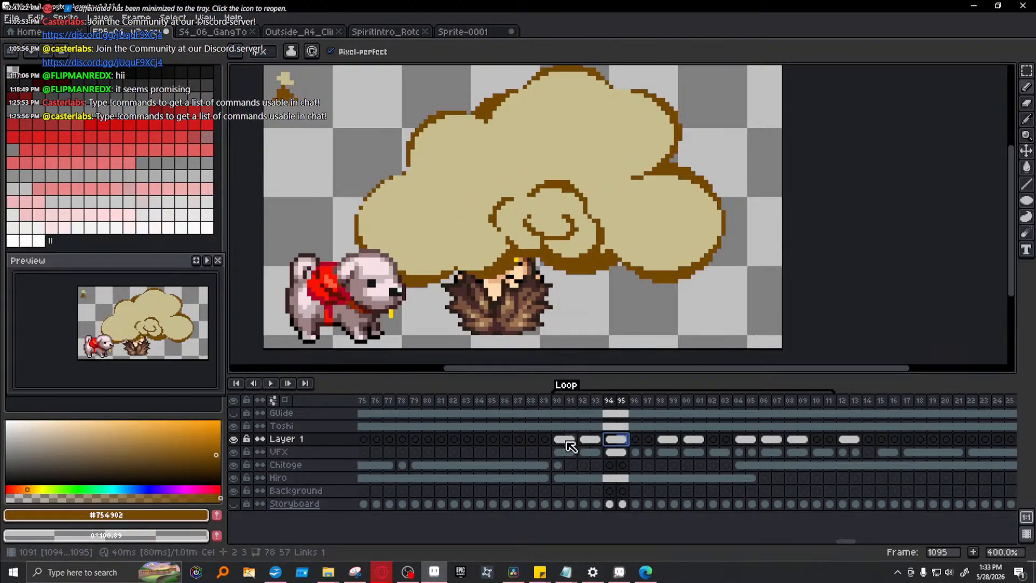
- Compare the clouds across frames 1090–1096, then shift the Layer 1 cels at frames 1092–1095 two frames later
{"action": "left_click", "coordinate": [556, 400]}
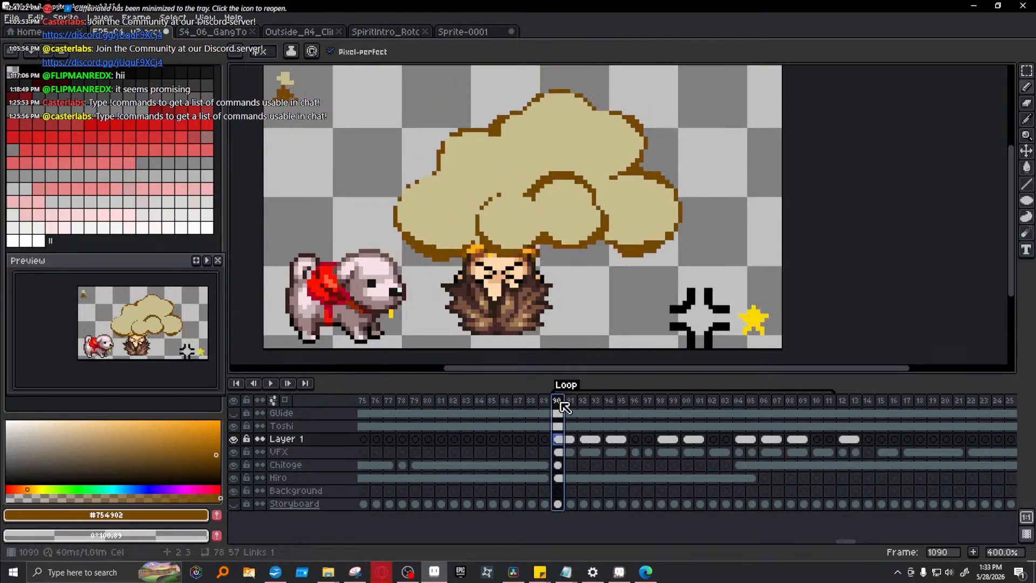
{"action": "left_click", "coordinate": [600, 402]}
{"action": "left_click", "coordinate": [623, 402]}
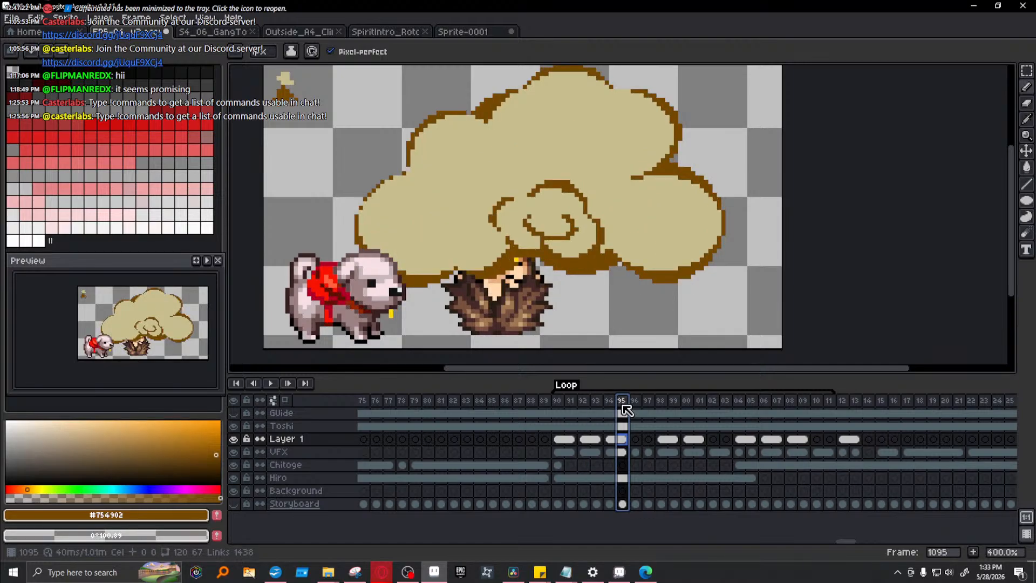
{"action": "left_click", "coordinate": [640, 407]}
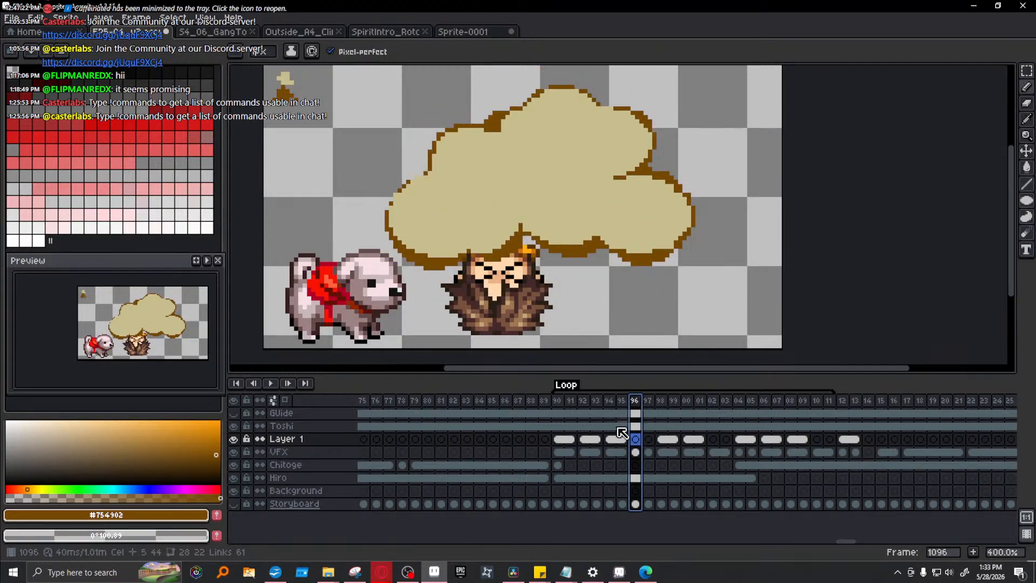
{"action": "left_click", "coordinate": [584, 404]}
{"action": "left_click", "coordinate": [546, 404]}
{"action": "left_click", "coordinate": [556, 404]}
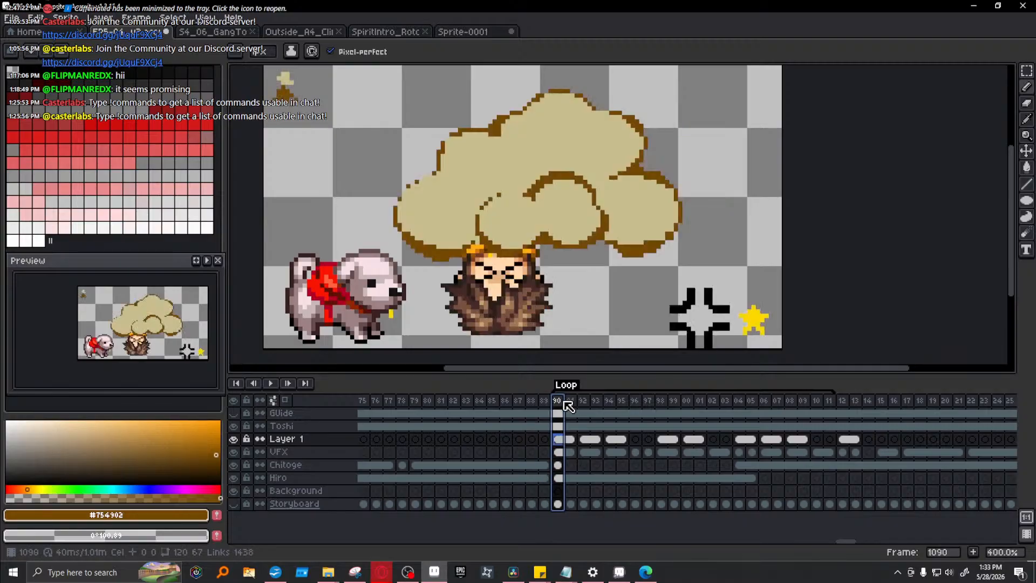
{"action": "left_click", "coordinate": [597, 405]}
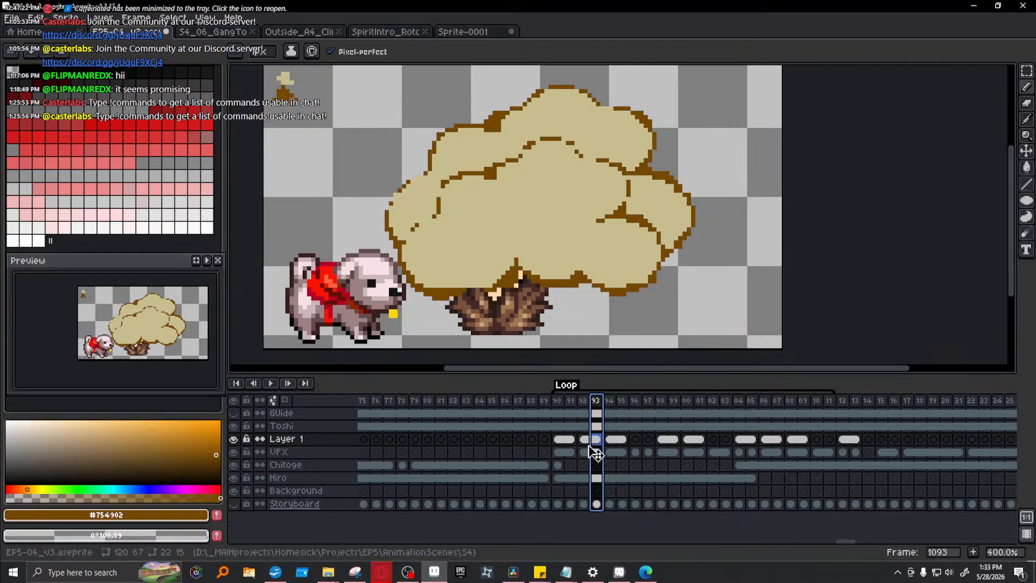
{"action": "left_click_drag", "start_coordinate": [584, 439], "coordinate": [640, 438]}
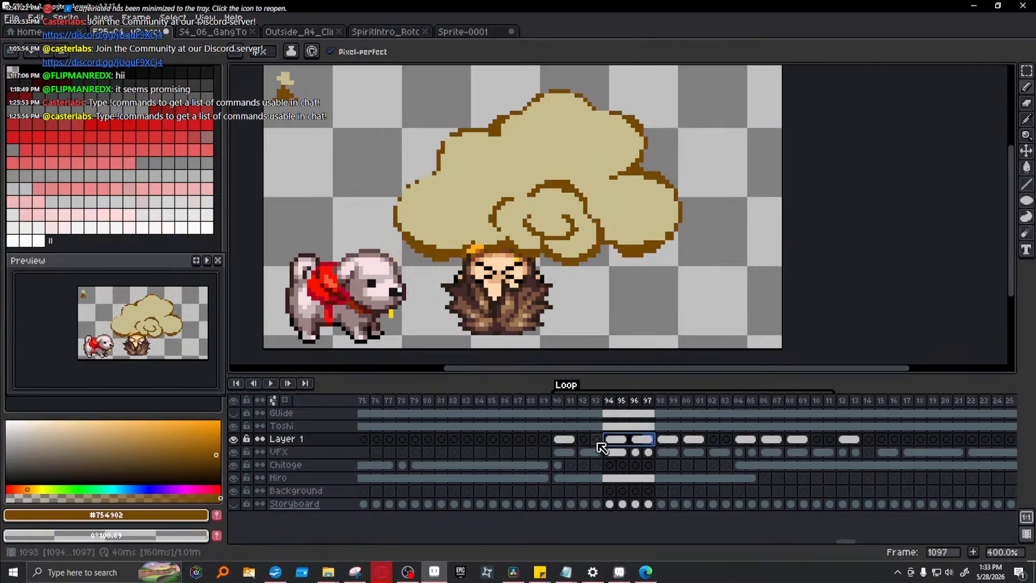
- Delete the Layer 1 and VFX cels at frames 1098–1113
{"action": "left_click_drag", "start_coordinate": [555, 397], "coordinate": [650, 404]}
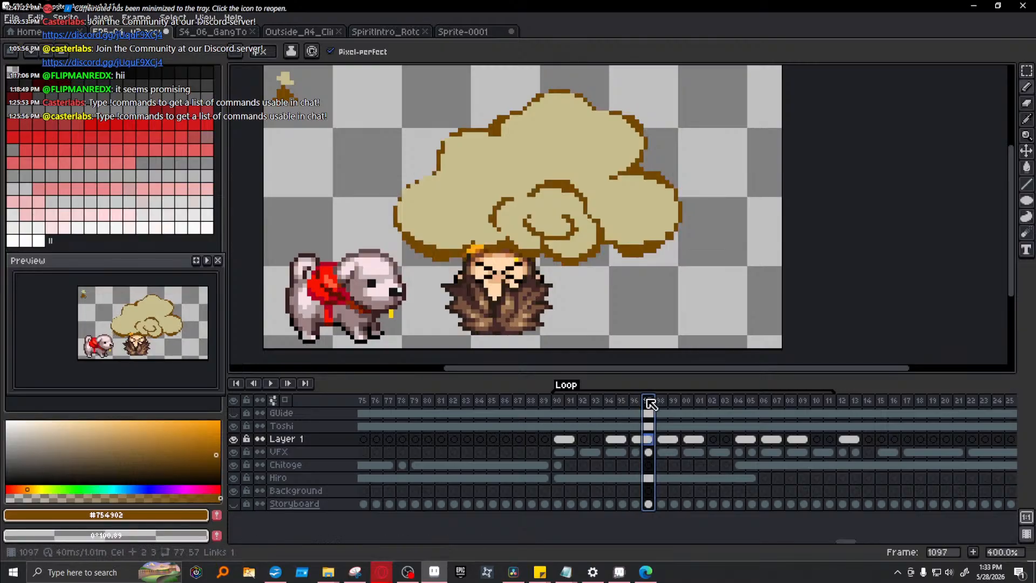
{"action": "left_click", "coordinate": [667, 452]}
{"action": "left_click_drag", "start_coordinate": [668, 451], "coordinate": [856, 445]}
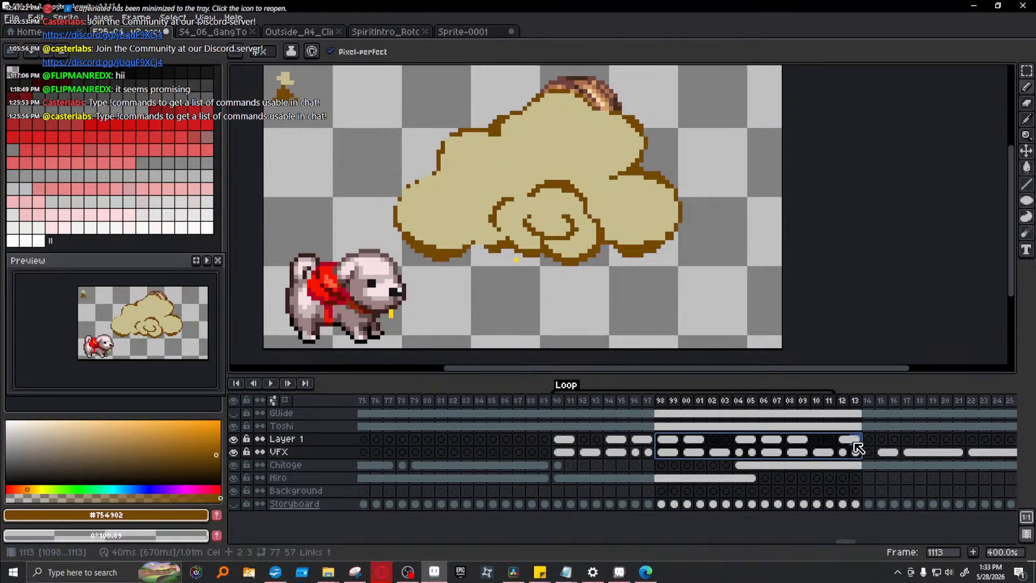
{"action": "key", "text": "Delete"}
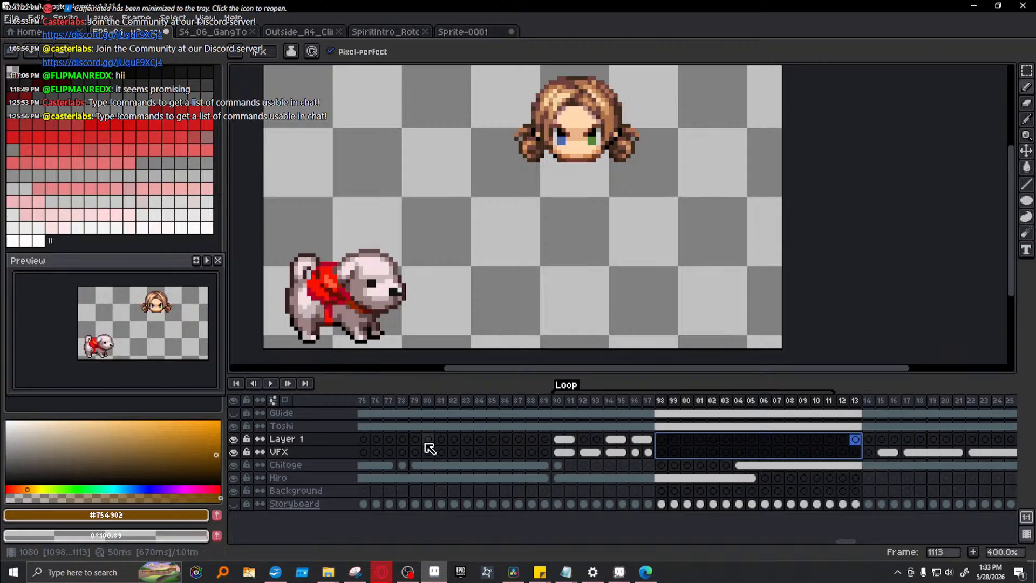
- Play the loop from frame 1090 and compare the clouds on frames 1091, 1092, 1094 and 1097
{"action": "left_click", "coordinate": [557, 401]}
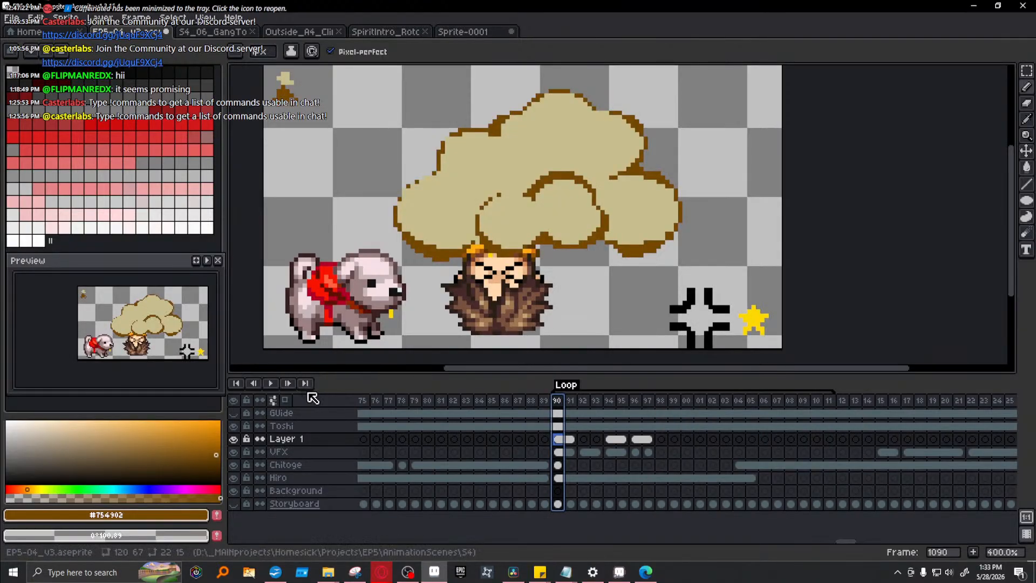
{"action": "left_click", "coordinate": [270, 384]}
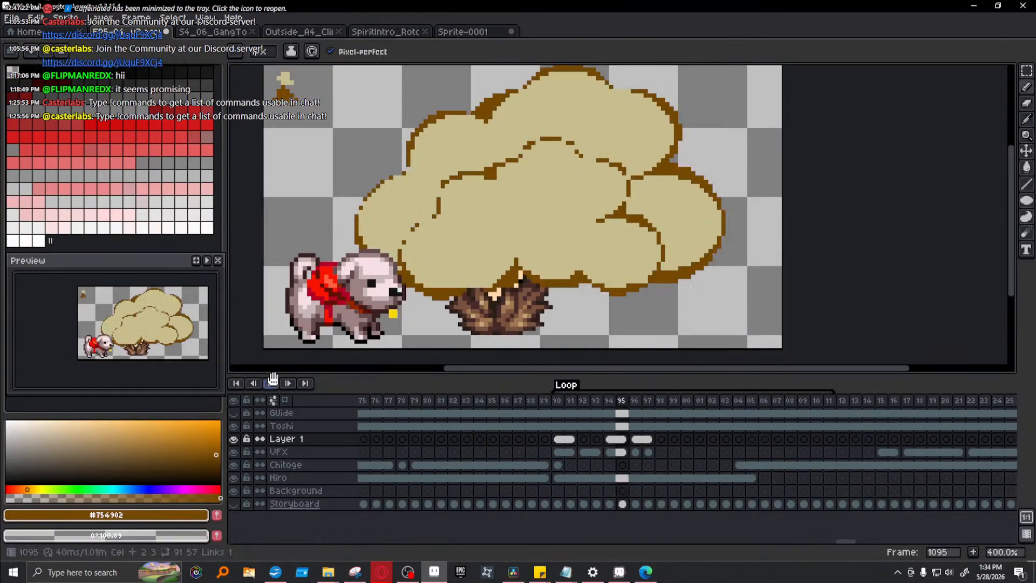
{"action": "left_click", "coordinate": [585, 402]}
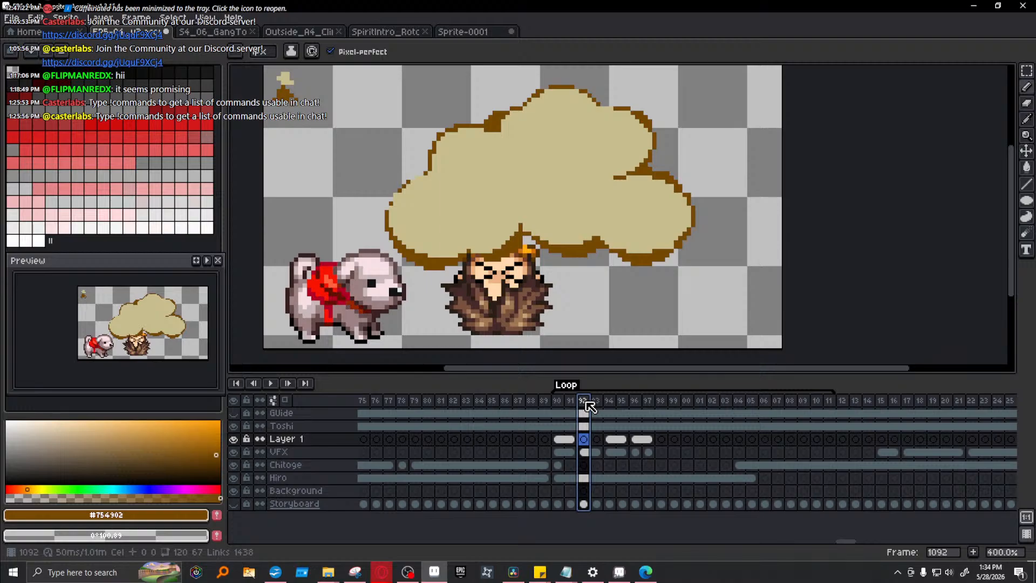
{"action": "left_click", "coordinate": [613, 402]}
{"action": "left_click", "coordinate": [648, 402]}
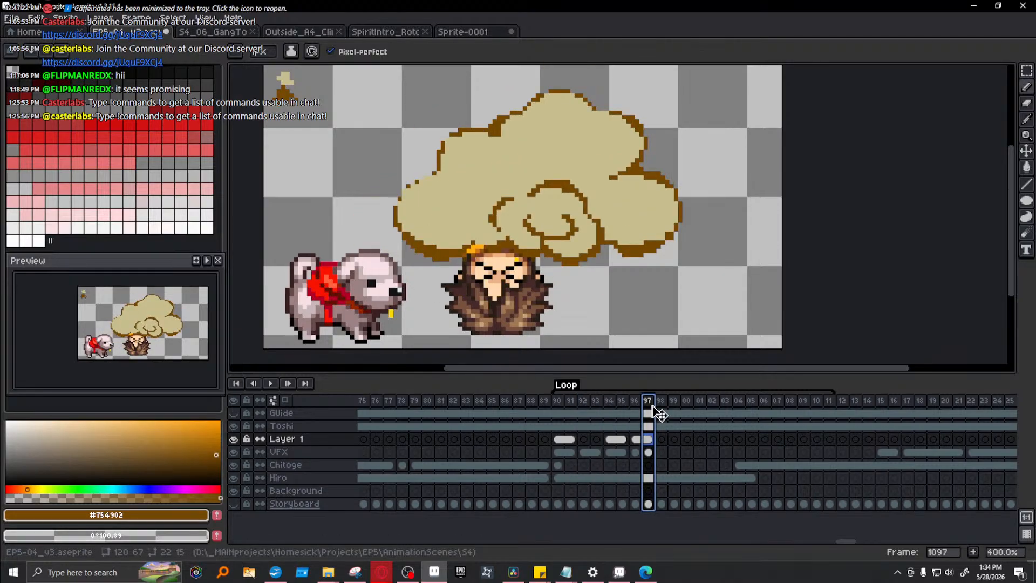
{"action": "left_click", "coordinate": [570, 401]}
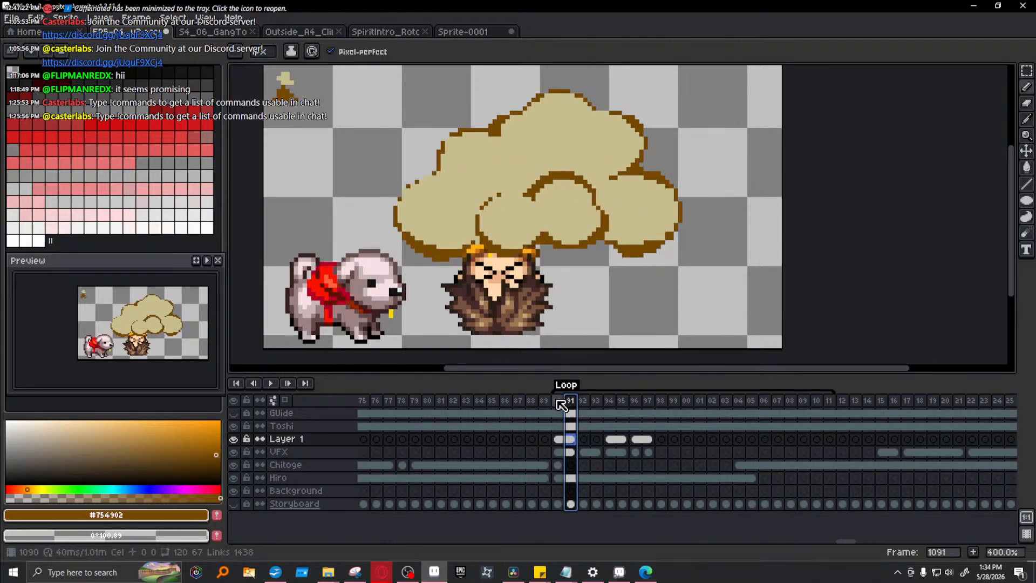
{"action": "left_click", "coordinate": [557, 439]}
{"action": "left_click_drag", "start_coordinate": [559, 438], "coordinate": [589, 443]}
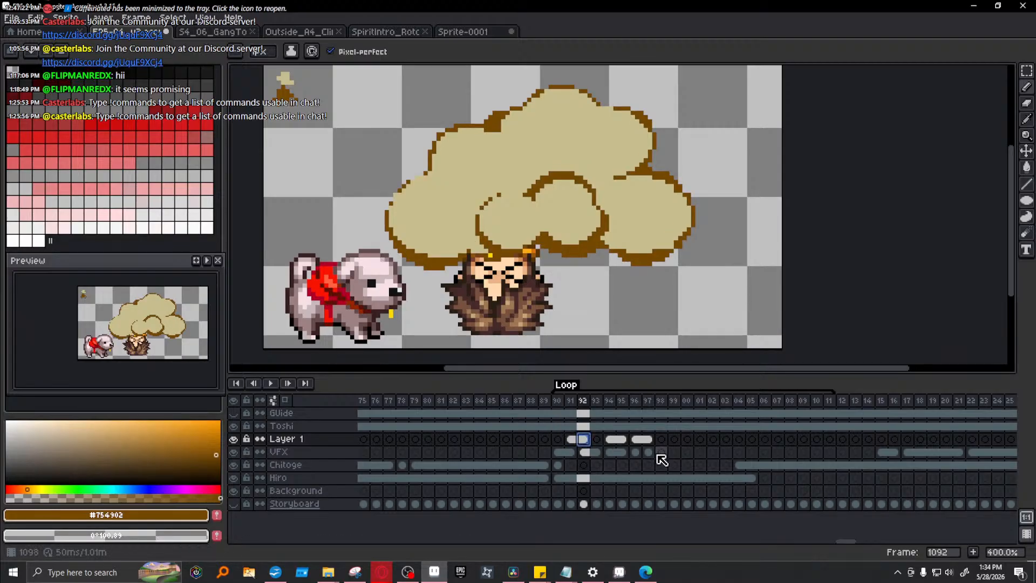
{"action": "key", "text": "ctrl+z"}
- Move the Layer 1 cels at frames 1090–1091 to 1092–1093, and the swirl puff at frames 1096–1097 to 1090–1091
{"action": "mouse_move", "coordinate": [571, 438]}
{"action": "left_mouse_down"}
{"action": "mouse_move", "coordinate": [609, 443]}
{"action": "mouse_move", "coordinate": [608, 467]}
{"action": "mouse_move", "coordinate": [570, 441]}
{"action": "mouse_move", "coordinate": [596, 441]}
{"action": "mouse_move", "coordinate": [563, 450]}
{"action": "mouse_move", "coordinate": [570, 442]}
{"action": "left_mouse_up"}
{"action": "left_click", "coordinate": [645, 440]}
{"action": "left_click_drag", "start_coordinate": [557, 401], "coordinate": [647, 404]}
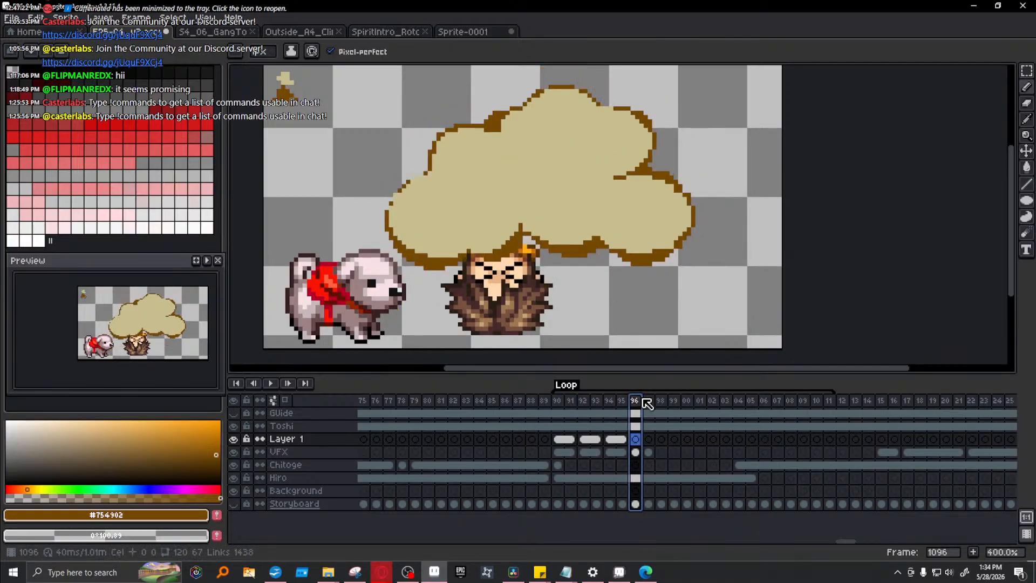
- Copy the VFX cels at frames 1094–1095 into Layer 1 at frames 1096–1097 and play the loop from frame 1090
{"action": "left_click", "coordinate": [615, 402]}
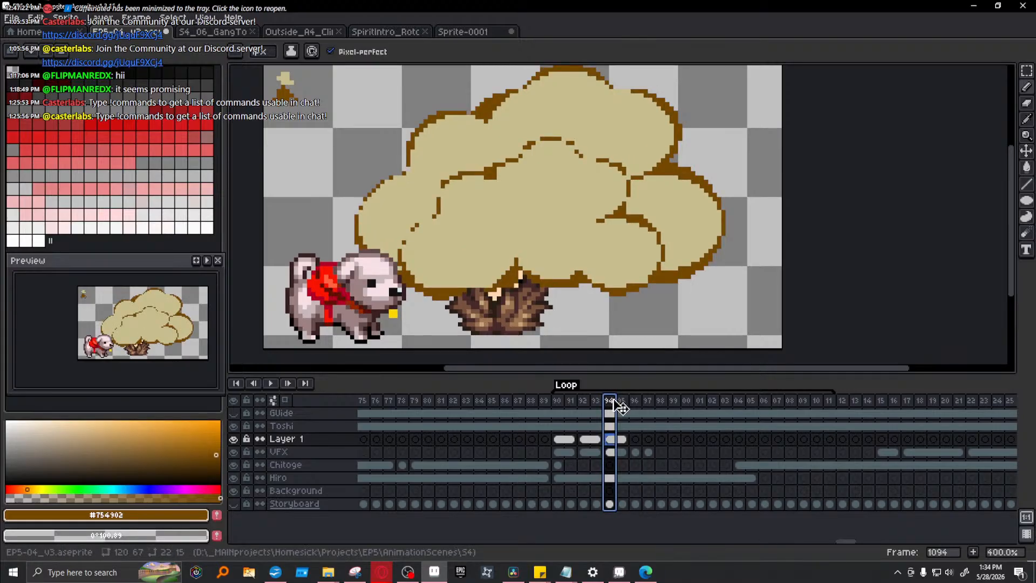
{"action": "left_click", "coordinate": [620, 402]}
{"action": "left_click_drag", "start_coordinate": [610, 452], "coordinate": [626, 454]}
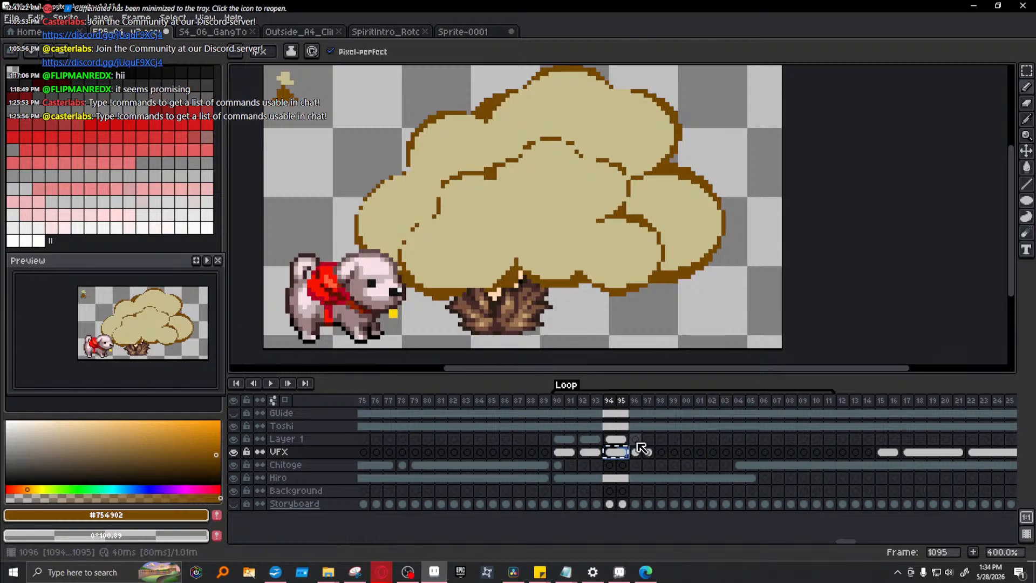
{"action": "left_click", "coordinate": [636, 438]}
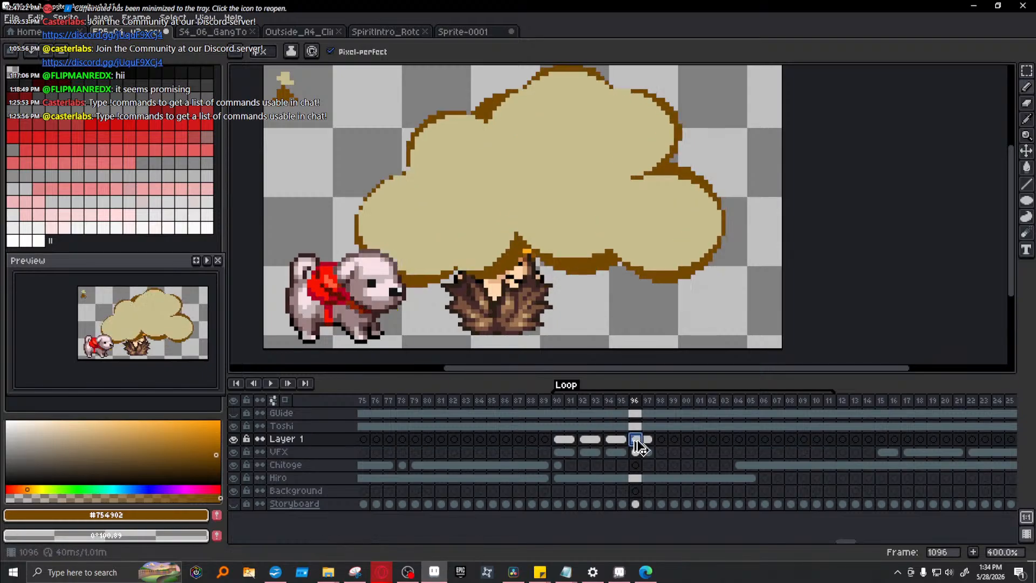
{"action": "left_click", "coordinate": [558, 400]}
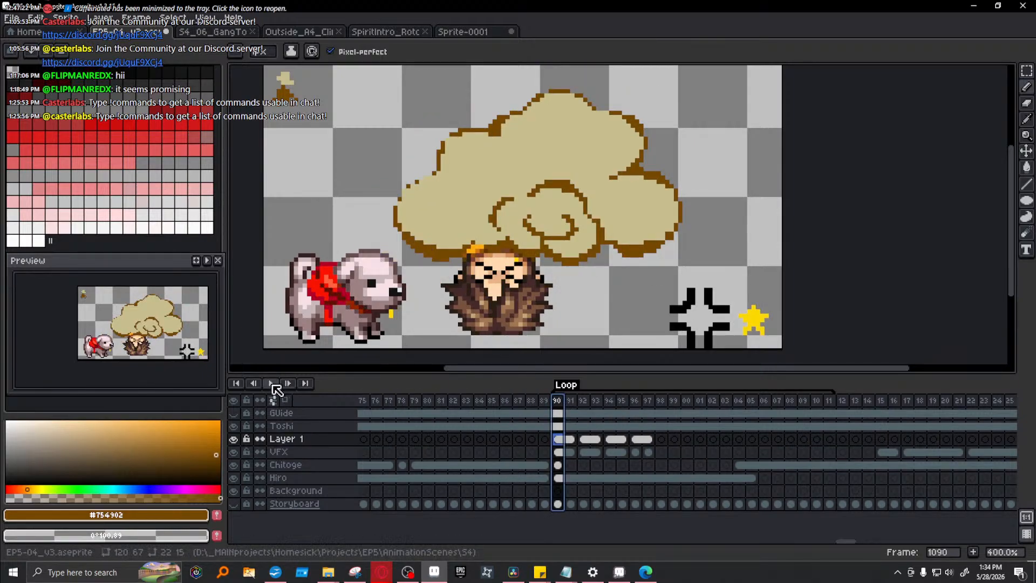
{"action": "left_click", "coordinate": [269, 384]}
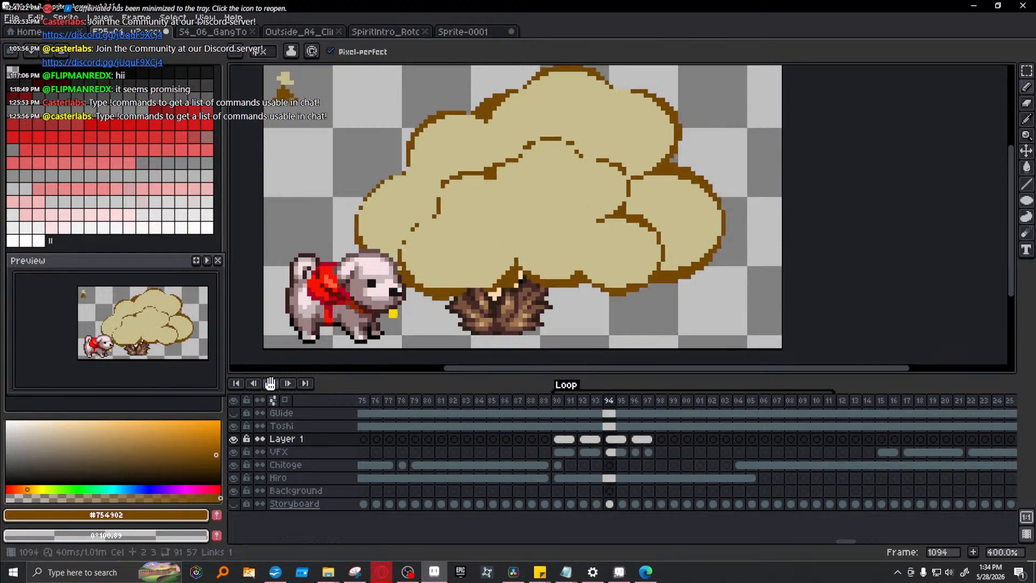
- Activate the Layer 1 cel at frame 1097 and switch to the Filled Ellipse tool
{"action": "left_click", "coordinate": [647, 440]}
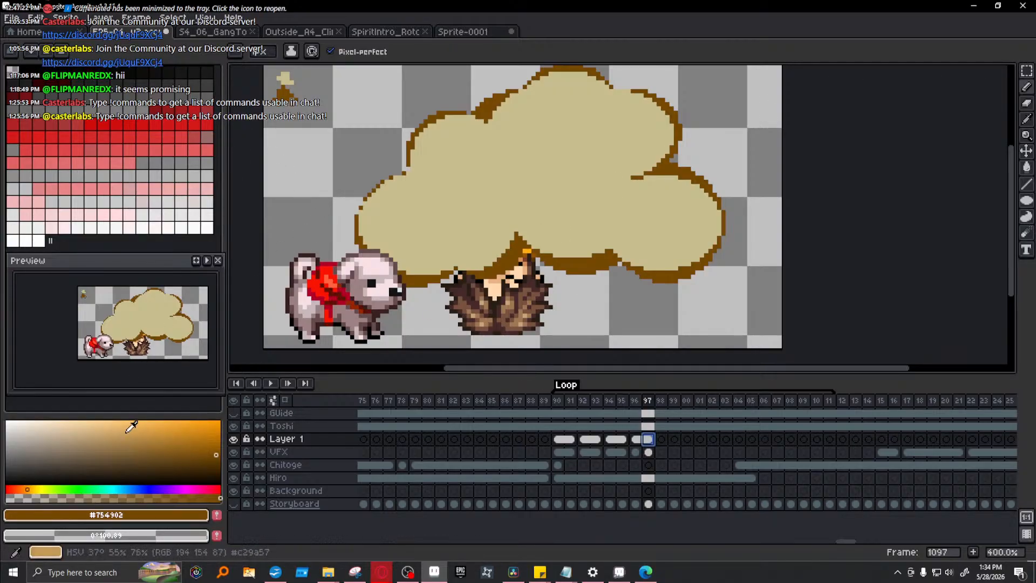
{"action": "left_click", "coordinate": [1010, 200]}
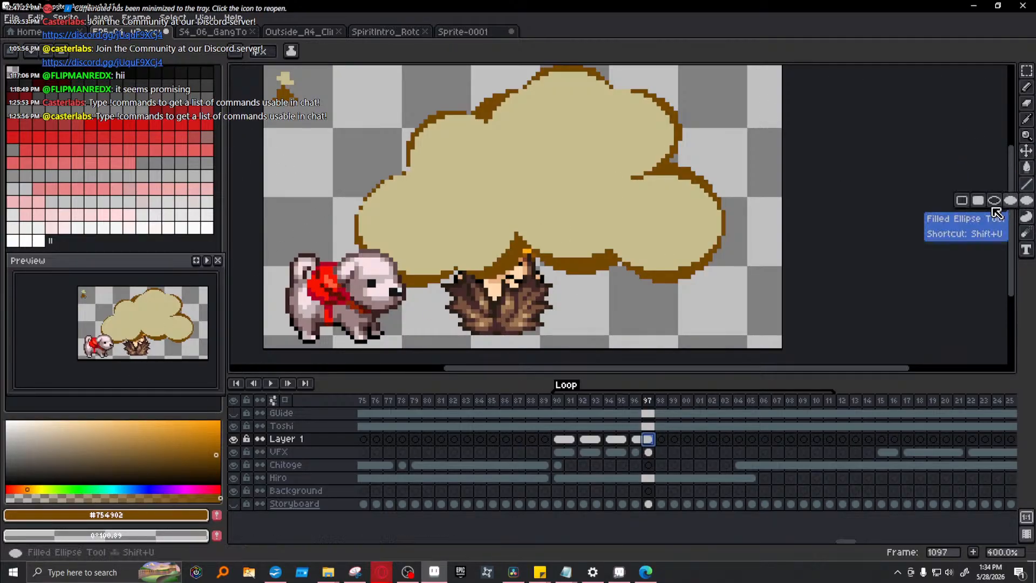
{"action": "left_click_drag", "start_coordinate": [481, 174], "coordinate": [578, 255]}
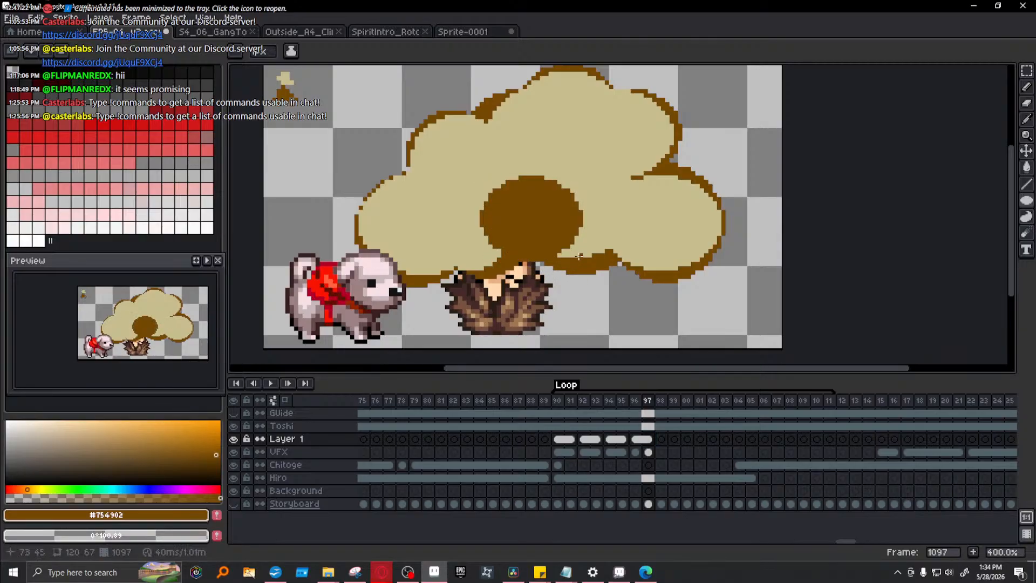
{"action": "key", "text": "ctrl+z"}
{"action": "left_click_drag", "start_coordinate": [503, 190], "coordinate": [589, 251]}
{"action": "key", "text": "ctrl+z"}
{"action": "key", "text": "ctrl+z"}
{"action": "left_click_drag", "start_coordinate": [594, 203], "coordinate": [535, 259]}
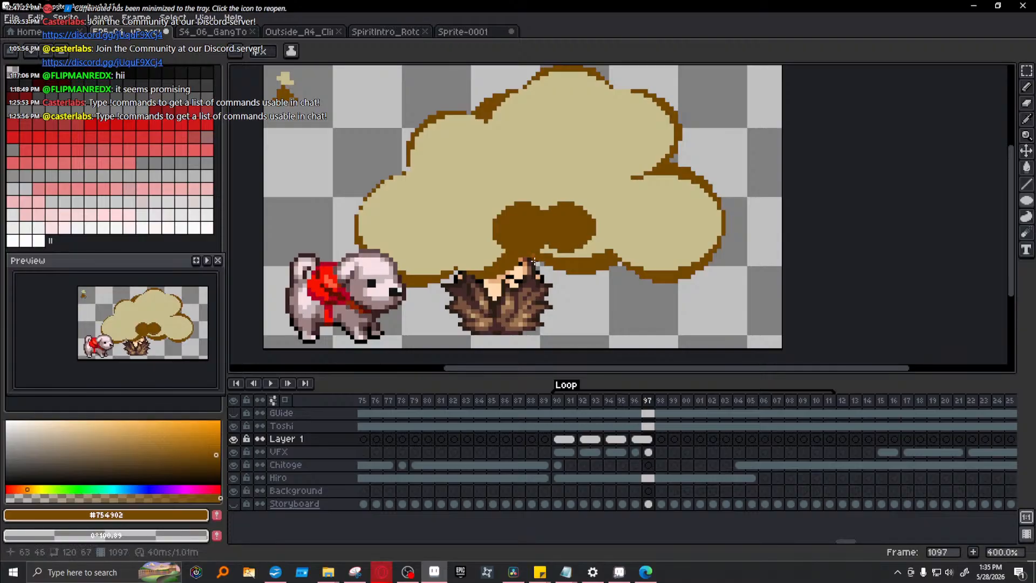
- Paint two overlapping filled ellipses in dark brown #754902 on Layer 1 at frame 1097, at the cloud's lower middle above the character's head
{"action": "left_click", "coordinate": [557, 400]}
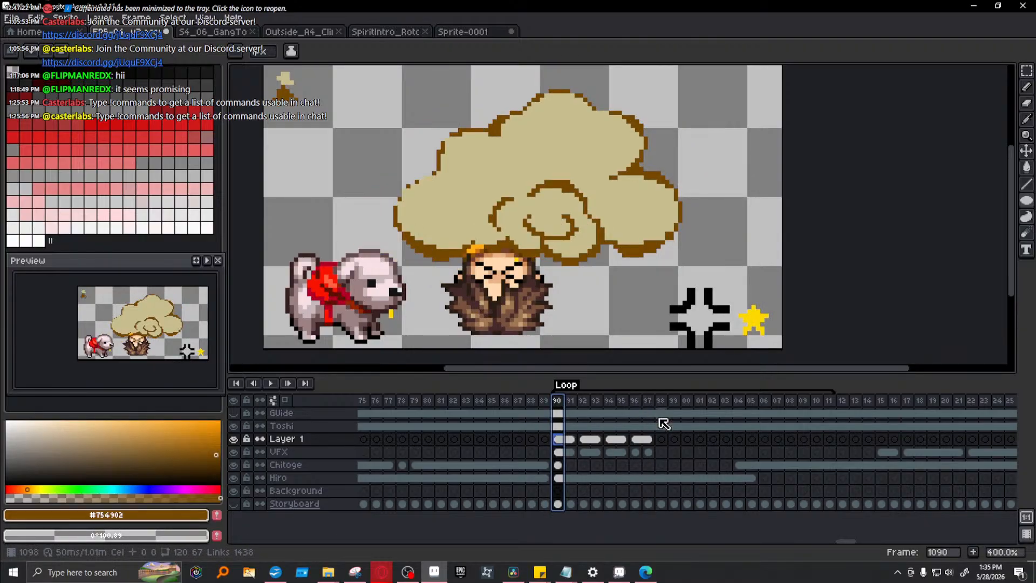
{"action": "left_click", "coordinate": [641, 439]}
{"action": "left_click", "coordinate": [648, 439]}
{"action": "left_click_drag", "start_coordinate": [496, 225], "coordinate": [556, 271]}
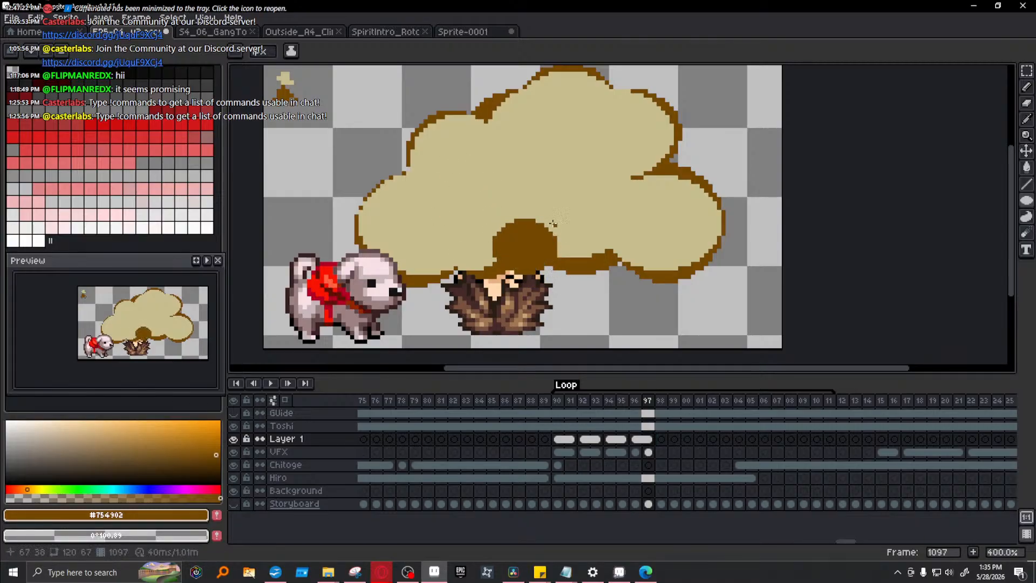
{"action": "mouse_move", "coordinate": [541, 236]}
{"action": "left_mouse_down"}
{"action": "mouse_move", "coordinate": [558, 239]}
{"action": "mouse_move", "coordinate": [553, 276]}
{"action": "mouse_move", "coordinate": [600, 290]}
{"action": "left_mouse_up"}
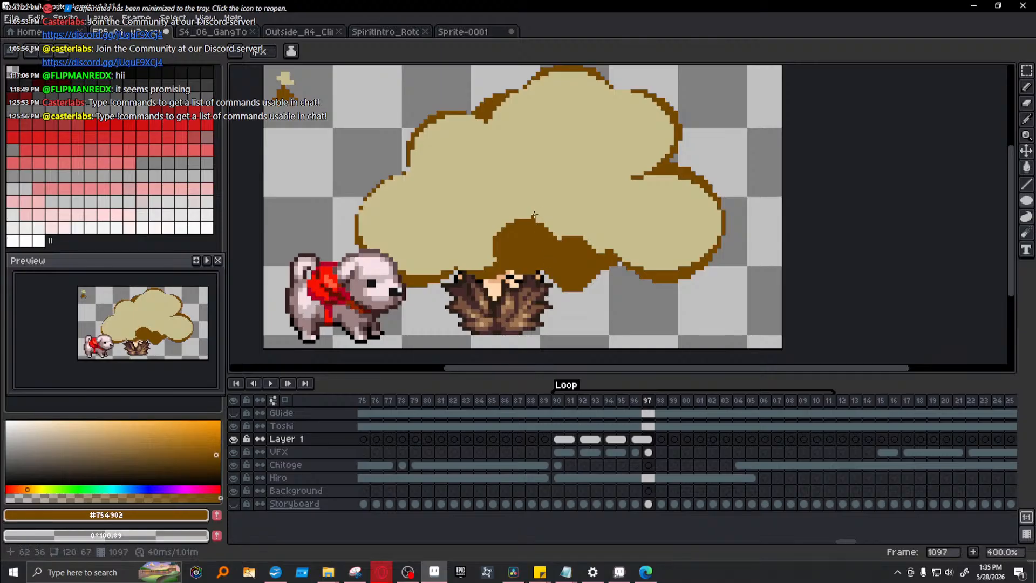
- Cover the brown ellipses with filled ellipses in beige #c7bf8d, leaving only a brown edge along their underside
{"action": "left_click", "coordinate": [285, 80], "text": "alt"}
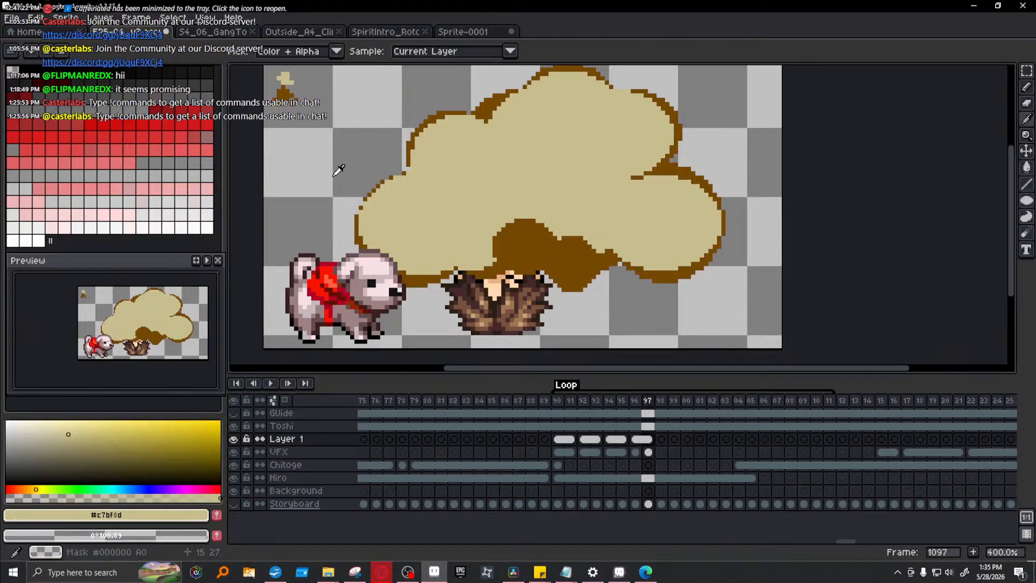
{"action": "key", "text": "shift+u"}
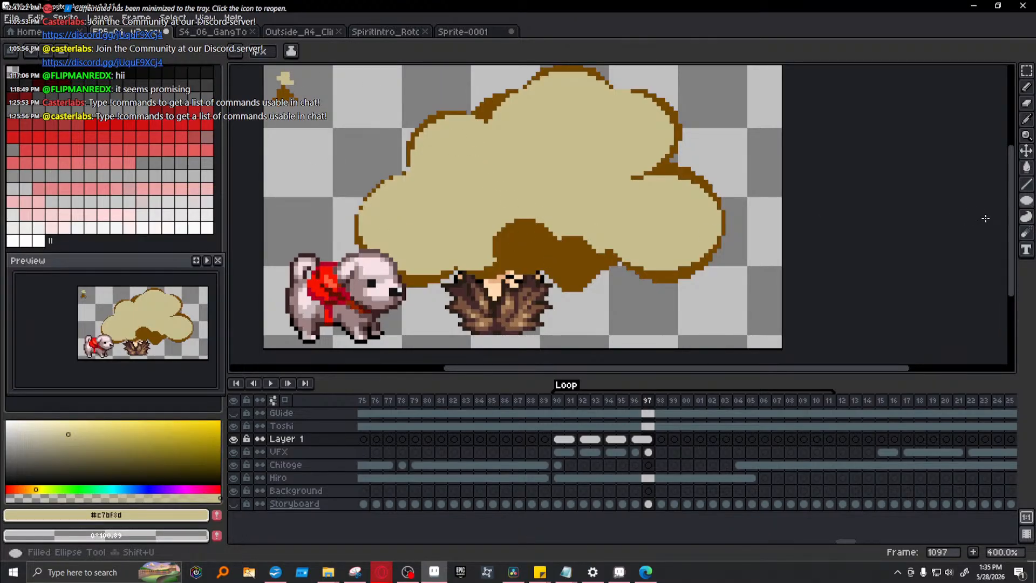
{"action": "left_click_drag", "start_coordinate": [492, 202], "coordinate": [601, 283]}
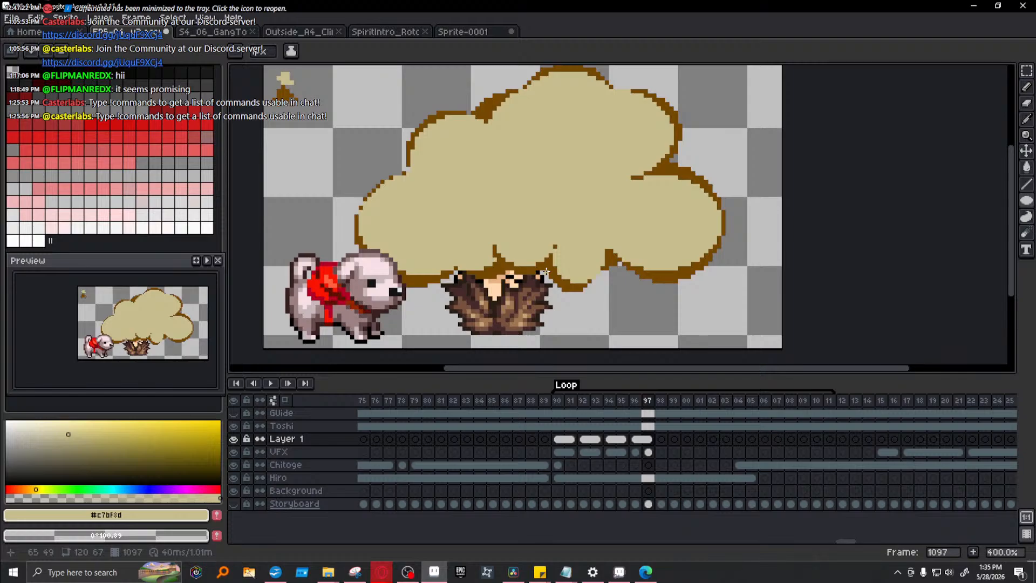
- Add a small curved puff crest above the new puffs by painting a #754902 ellipse and covering its lower part with #c7bf8d
{"action": "left_click", "coordinate": [285, 94], "text": "alt"}
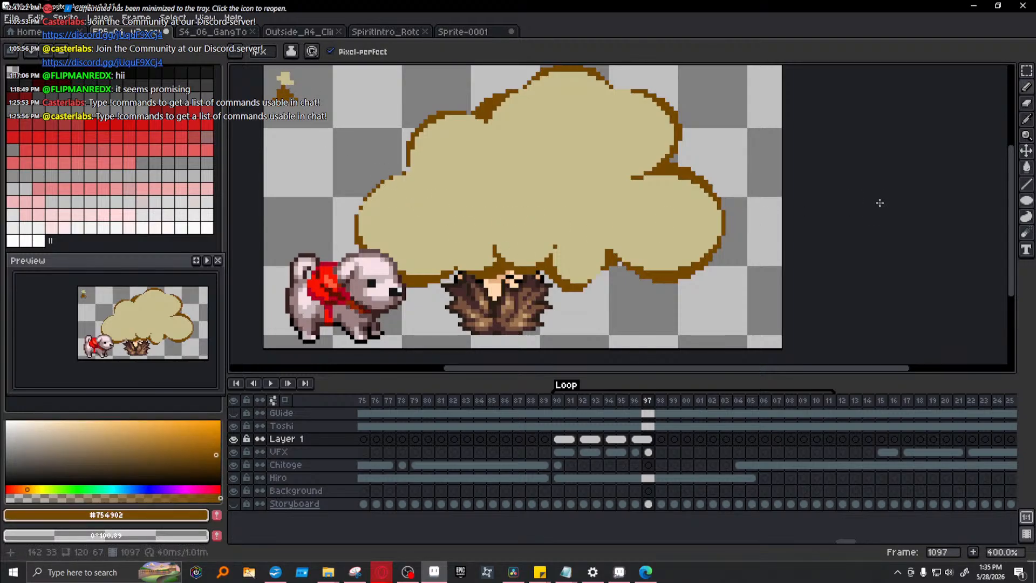
{"action": "key", "text": "shift+u"}
{"action": "left_click_drag", "start_coordinate": [525, 205], "coordinate": [583, 252]}
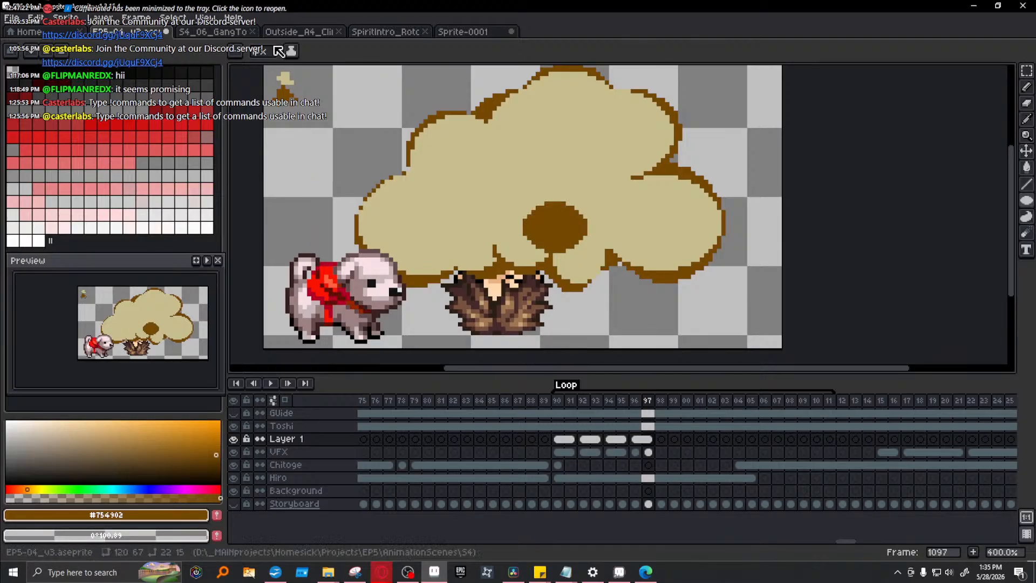
{"action": "key", "text": "i"}
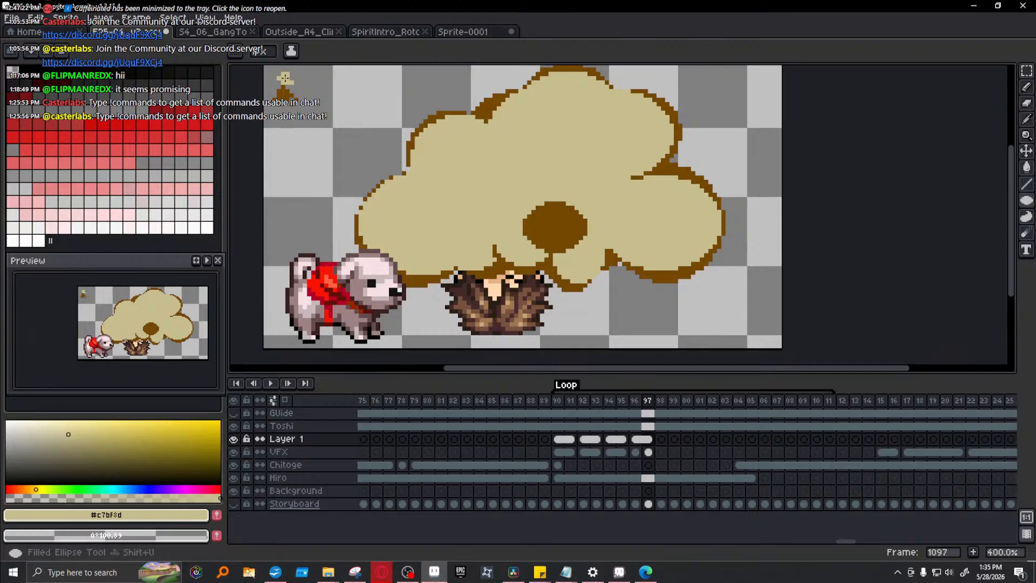
{"action": "left_click_drag", "start_coordinate": [519, 254], "coordinate": [587, 218]}
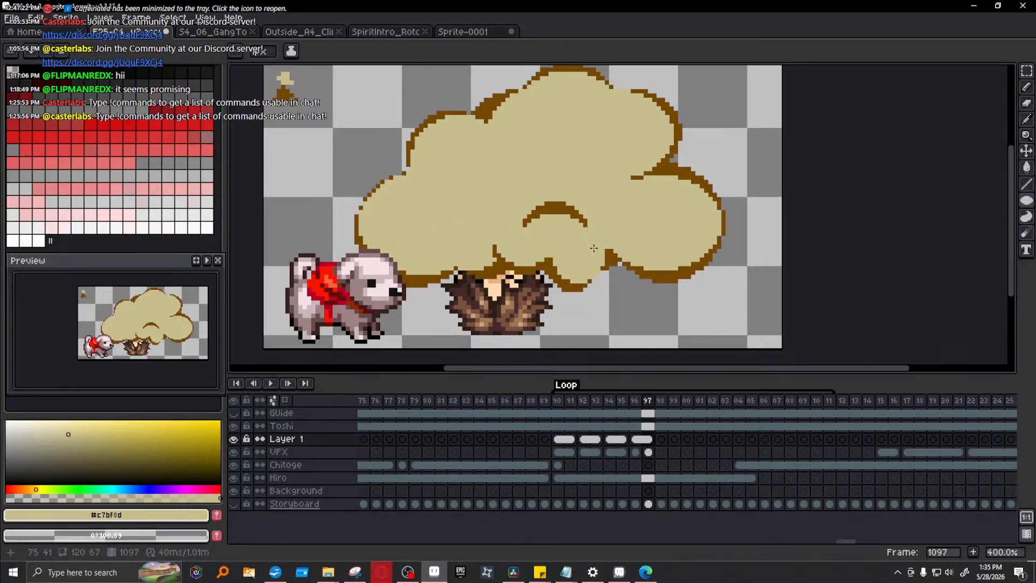
- Play the Loop section from its start to review the new puff, then stop playback
{"action": "left_click", "coordinate": [545, 401]}
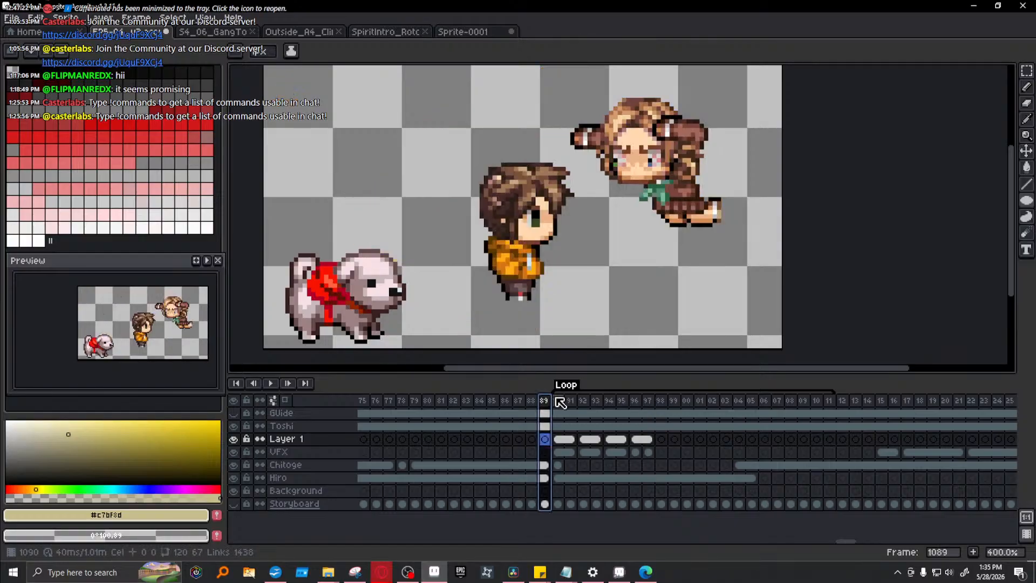
{"action": "left_click", "coordinate": [573, 440]}
{"action": "left_click", "coordinate": [271, 383]}
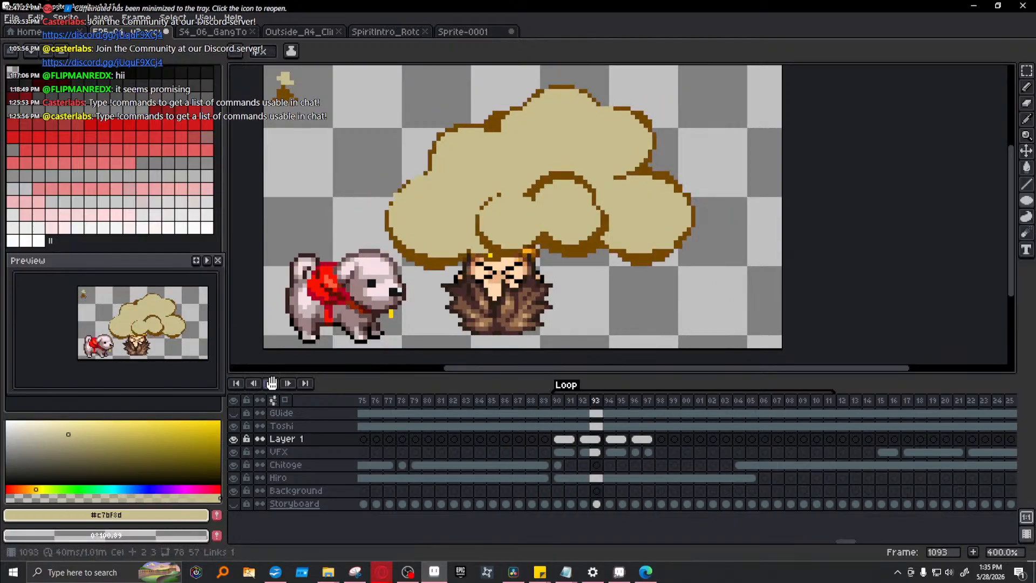
{"action": "left_click", "coordinate": [271, 383]}
- Copy the Layer 1 and VFX cels at frames 1090–1097 and paste them at frames 1098 and 1106
{"action": "left_click_drag", "start_coordinate": [571, 451], "coordinate": [668, 454]}
{"action": "left_click", "coordinate": [663, 439]}
{"action": "key", "text": "ctrl+v"}
{"action": "left_click", "coordinate": [766, 440]}
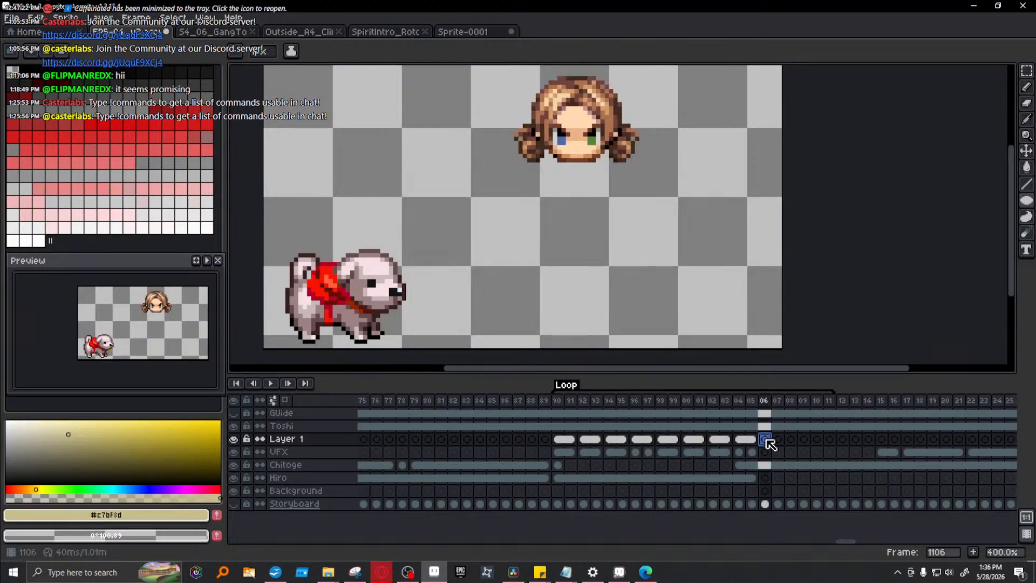
{"action": "key", "text": "ctrl+v"}
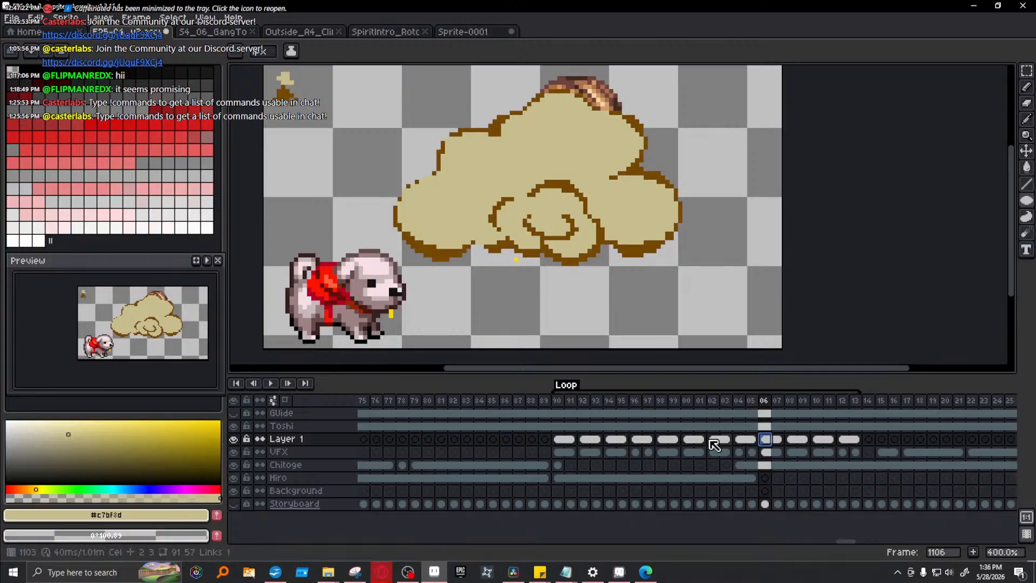
- Play the extended loop from frame 1090 and step through frames 1094–1099 to examine the transition between repeats
{"action": "left_click", "coordinate": [557, 400]}
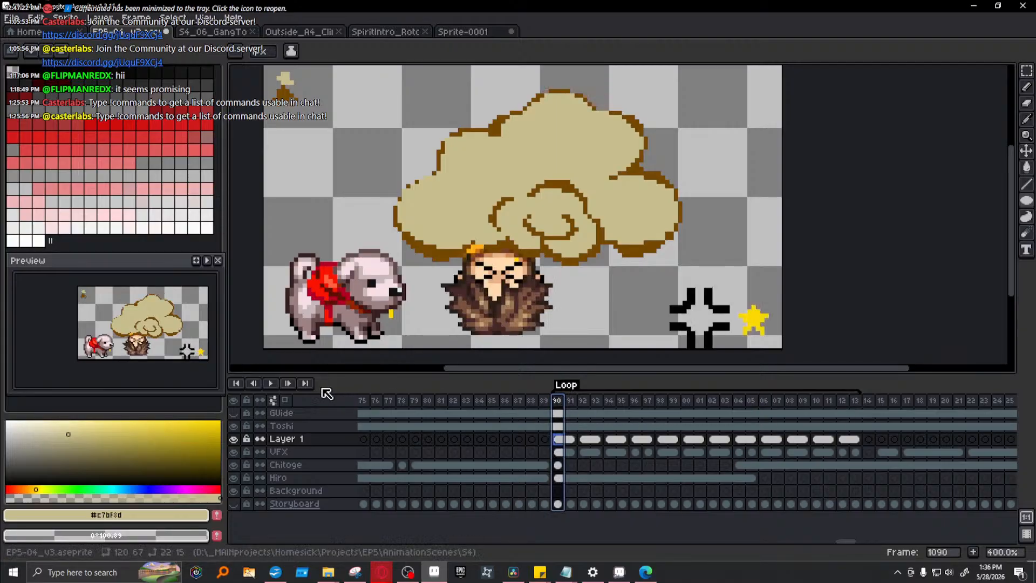
{"action": "left_click", "coordinate": [270, 383]}
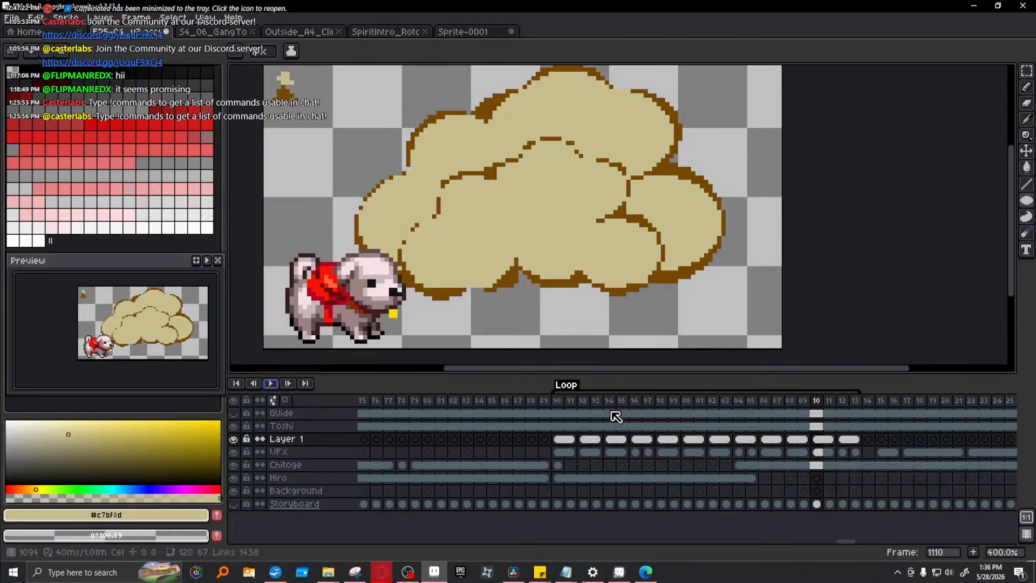
{"action": "left_click", "coordinate": [569, 401]}
{"action": "left_click", "coordinate": [597, 400]}
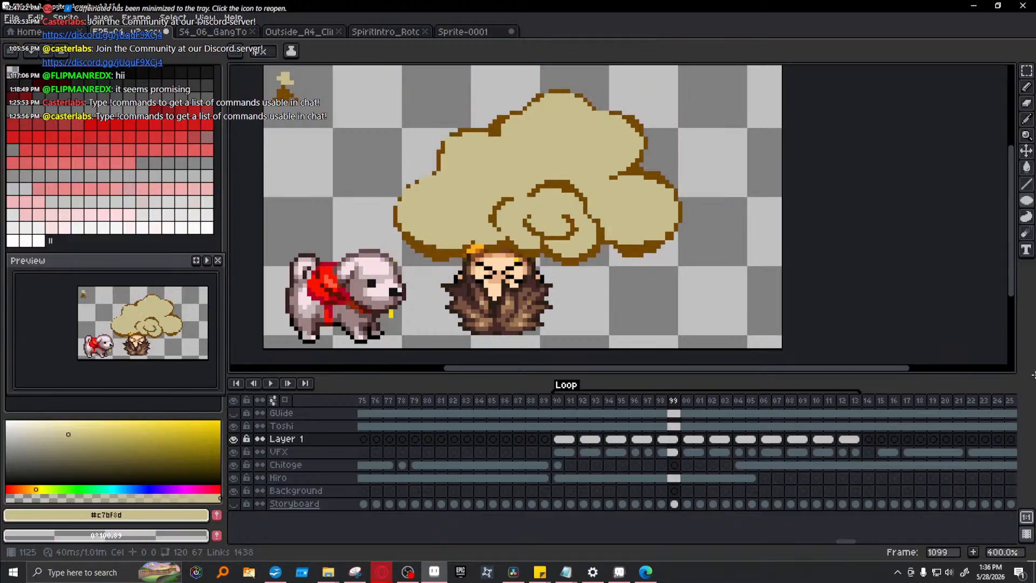
{"action": "key", "text": "Left"}
{"action": "key", "text": "Left"}
{"action": "key", "text": "Left"}
{"action": "key", "text": "Left"}
{"action": "key", "text": "Left"}
{"action": "key", "text": "Left"}
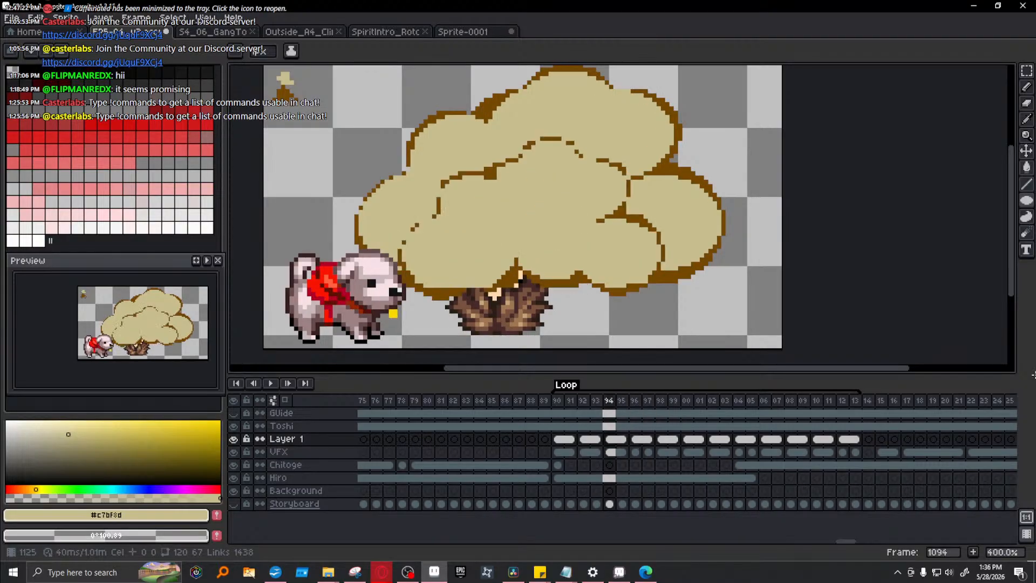
{"action": "key", "text": "Right"}
{"action": "key", "text": "Right"}
{"action": "key", "text": "Right"}
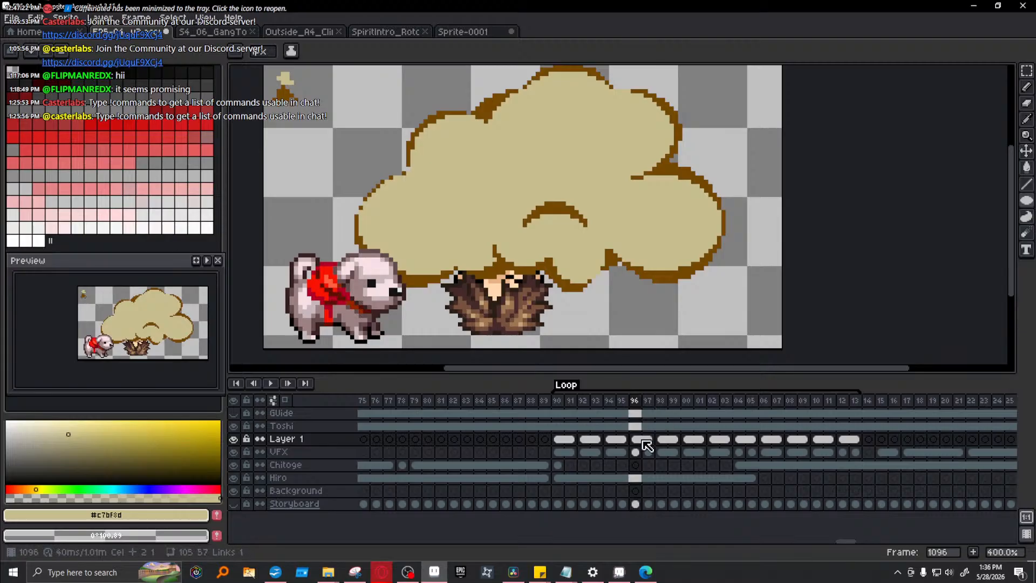
- Compare the Layer 1 cels at frames 1097 and 1099 with the VFX cels between frames 1090 and 1098
{"action": "left_click", "coordinate": [625, 439]}
{"action": "left_click", "coordinate": [646, 440]}
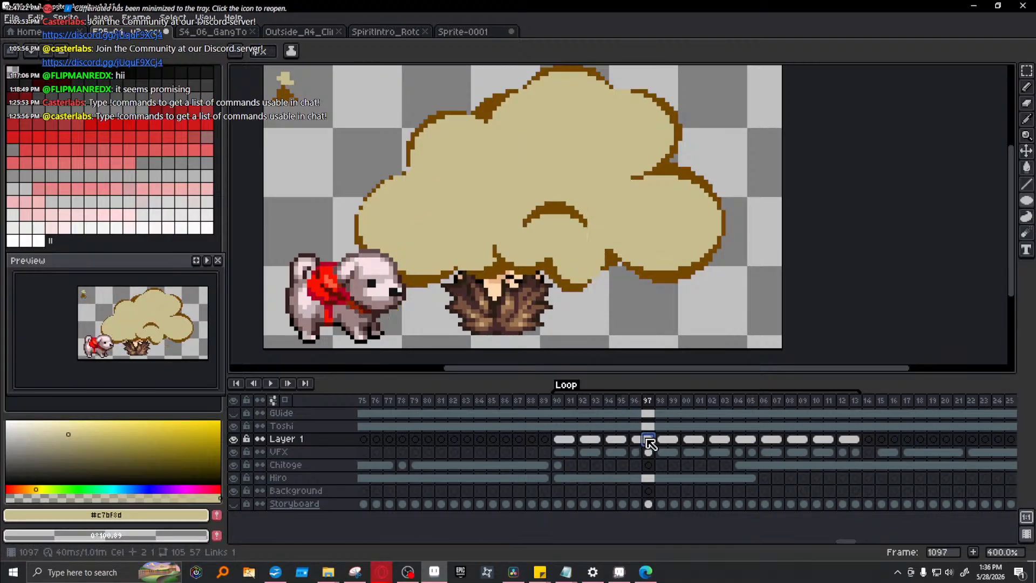
{"action": "left_click", "coordinate": [674, 439]}
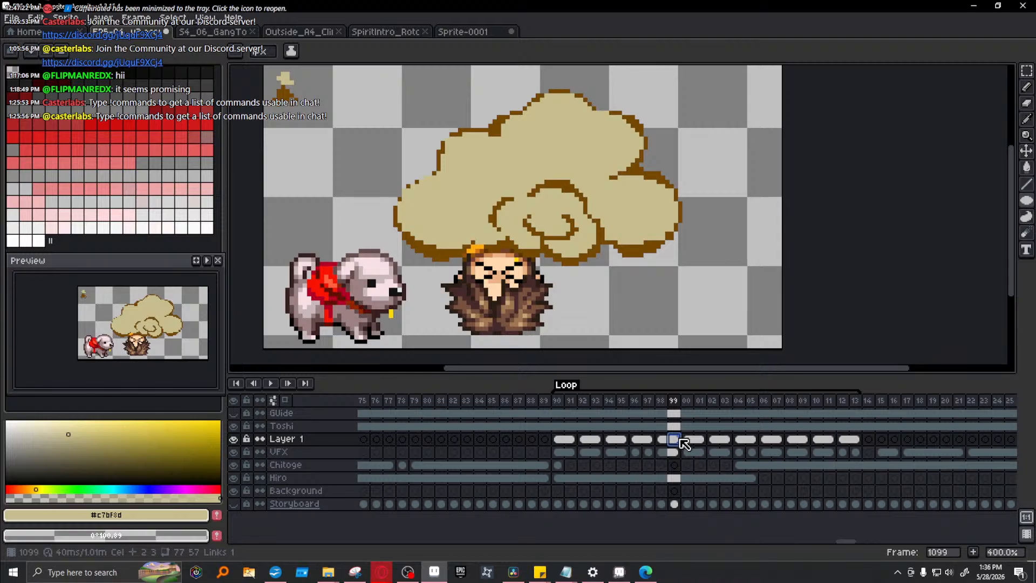
{"action": "left_click", "coordinate": [663, 453]}
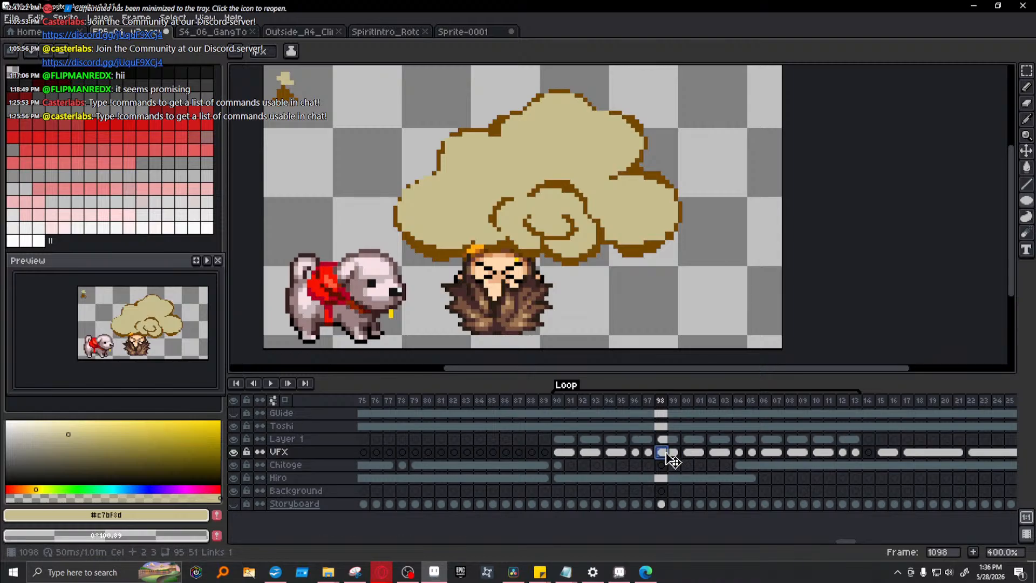
{"action": "left_click", "coordinate": [561, 452]}
{"action": "left_click", "coordinate": [584, 452]}
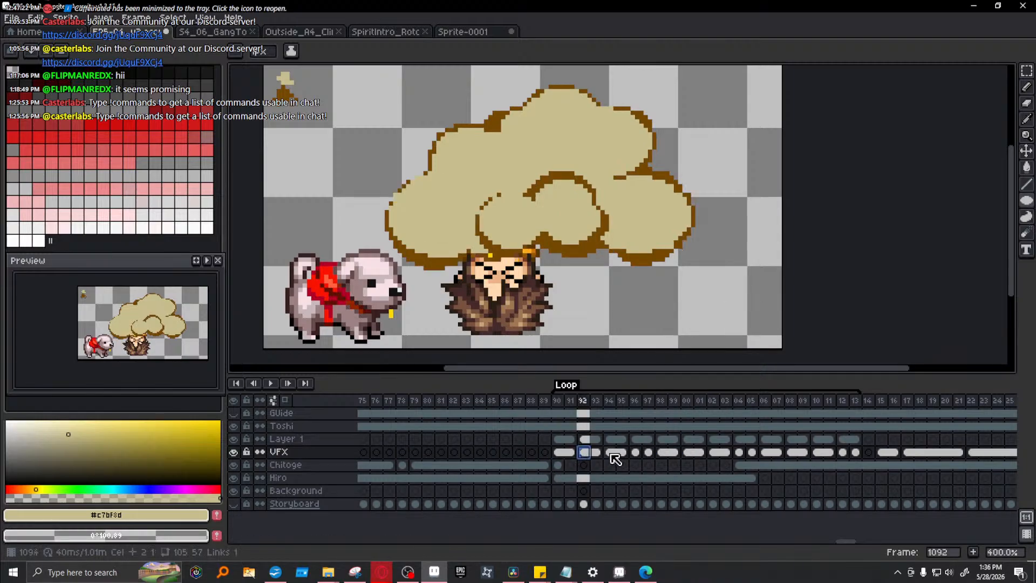
{"action": "left_click", "coordinate": [611, 453]}
{"action": "left_click", "coordinate": [637, 452]}
{"action": "left_click", "coordinate": [649, 453]}
- Delete the Layer 1 cels at frames 1096–1097 and both the Layer 1 and VFX cels at frames 1098–1113
{"action": "left_click", "coordinate": [662, 452]}
{"action": "left_click", "coordinate": [635, 439]}
{"action": "mouse_move", "coordinate": [638, 444]}
{"action": "left_mouse_down"}
{"action": "mouse_move", "coordinate": [864, 438]}
{"action": "mouse_move", "coordinate": [855, 435]}
{"action": "left_mouse_up"}
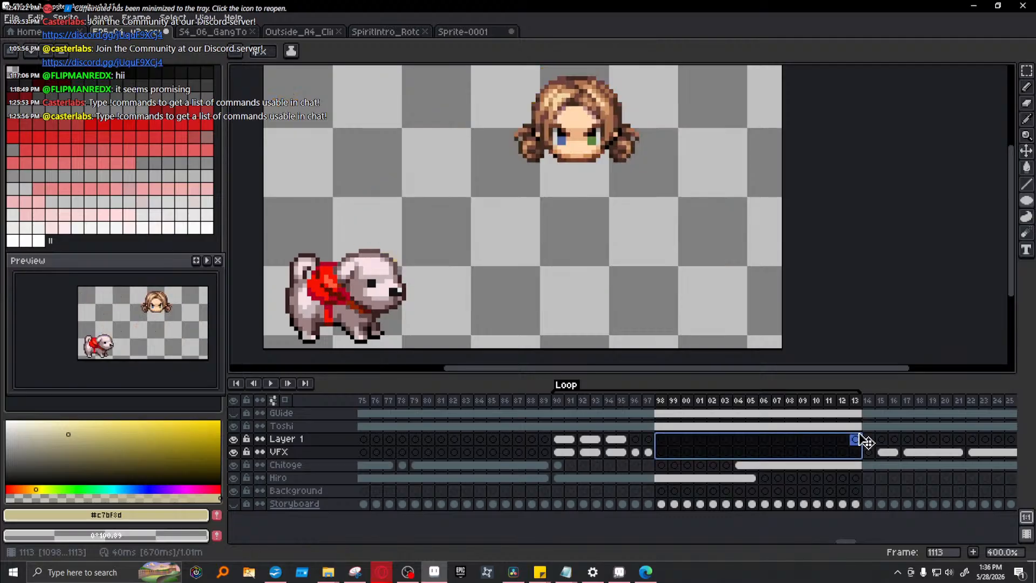
- Step through frames 1090–1097 and compare the cloud shapes on frames 1095, 1096 and 1097
{"action": "left_click", "coordinate": [557, 411]}
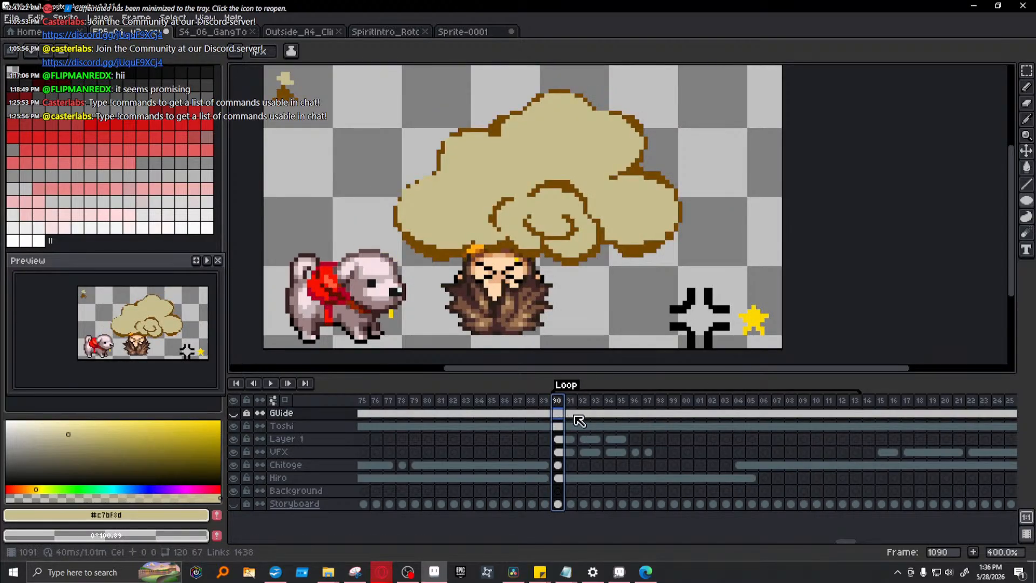
{"action": "left_click", "coordinate": [558, 451]}
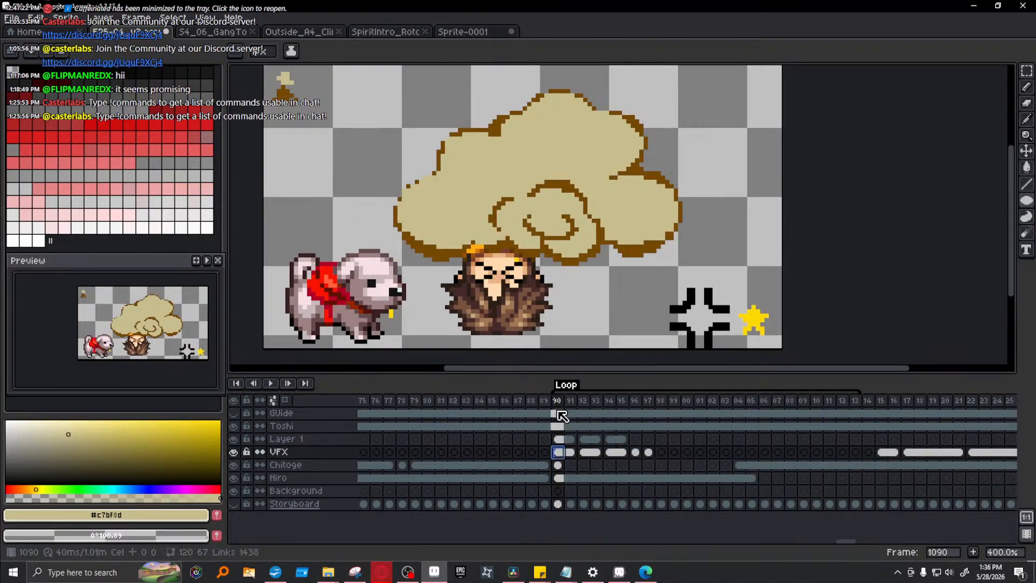
{"action": "key", "text": "Right"}
{"action": "key", "text": "Right"}
{"action": "key", "text": "Right"}
{"action": "key", "text": "Right"}
{"action": "key", "text": "Right"}
{"action": "key", "text": "Right"}
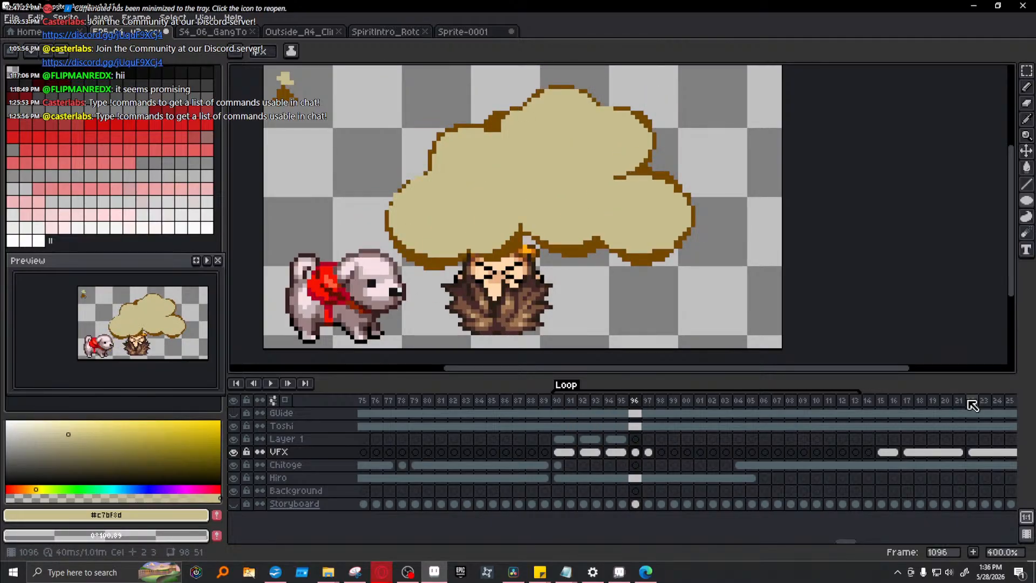
{"action": "key", "text": "Left"}
{"action": "key", "text": "Left"}
{"action": "key", "text": "Right"}
{"action": "key", "text": "Right"}
{"action": "key", "text": "Right"}
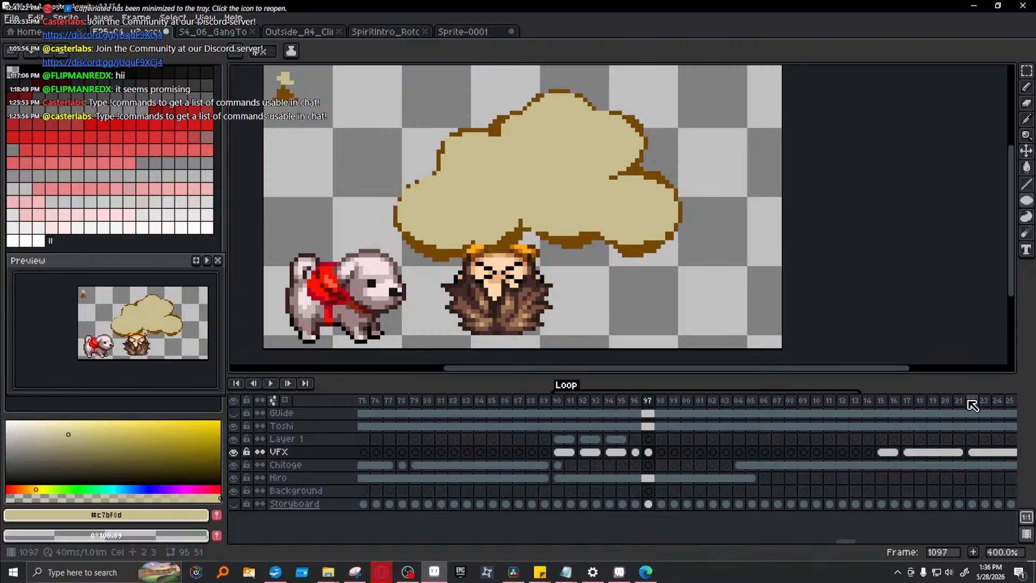
{"action": "key", "text": "Left"}
{"action": "key", "text": "Left"}
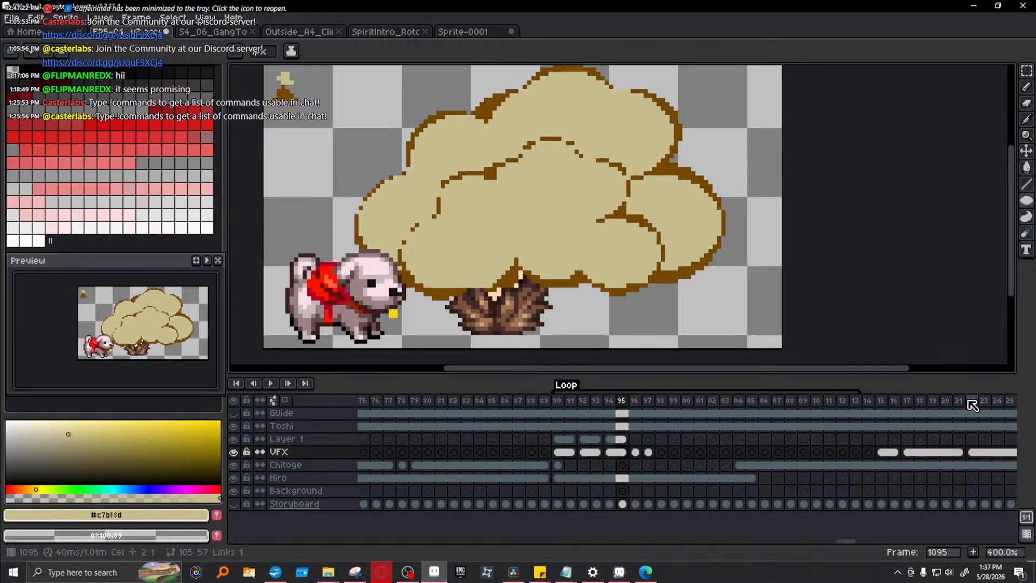
{"action": "key", "text": "Right"}
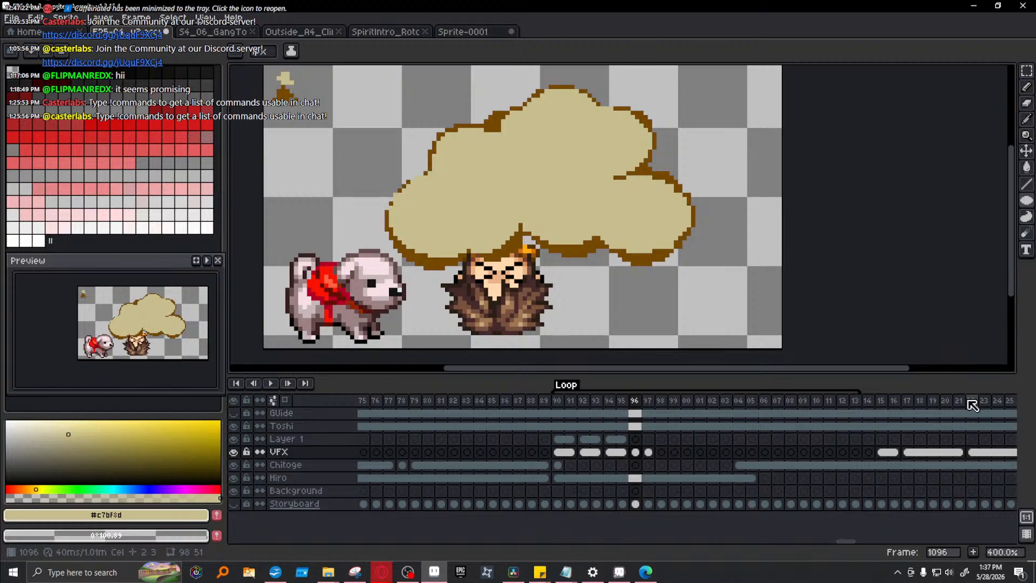
- Select the inner puff on the Layer 1 cel at frame 1092 and enlarge it within the VFX cloud
{"action": "left_click", "coordinate": [560, 440]}
{"action": "left_click", "coordinate": [623, 442]}
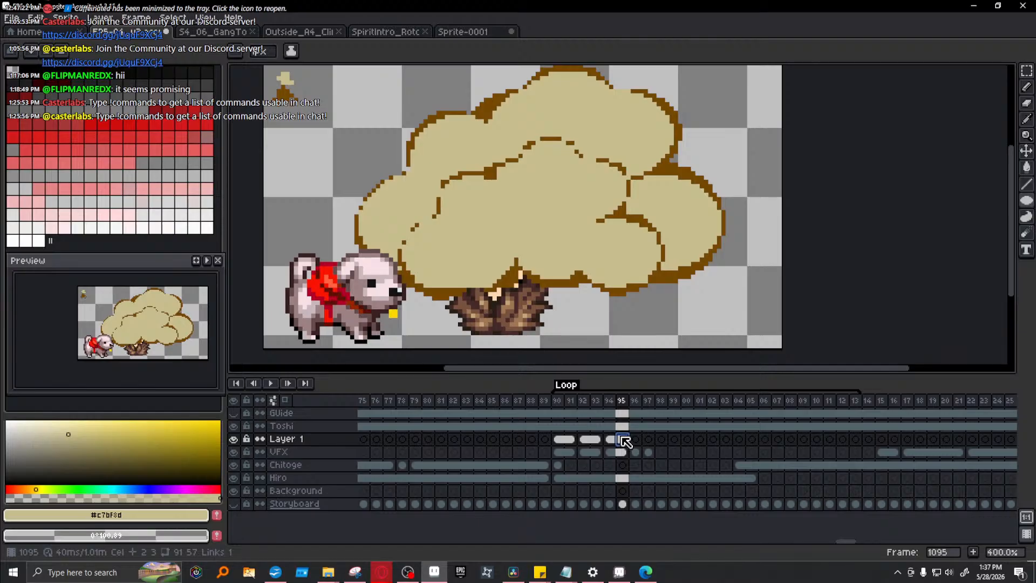
{"action": "left_click", "coordinate": [563, 440]}
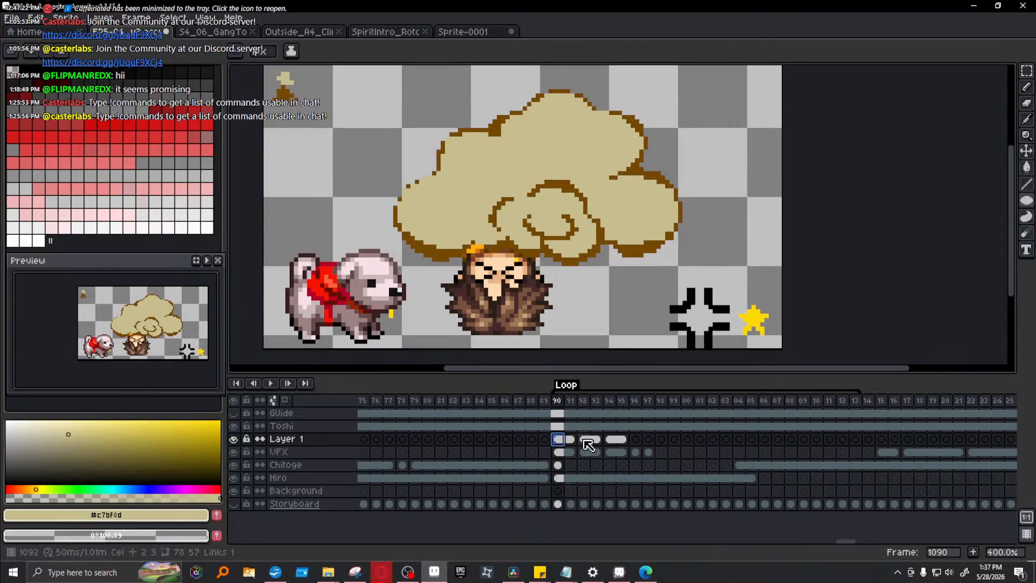
{"action": "left_click", "coordinate": [588, 440]}
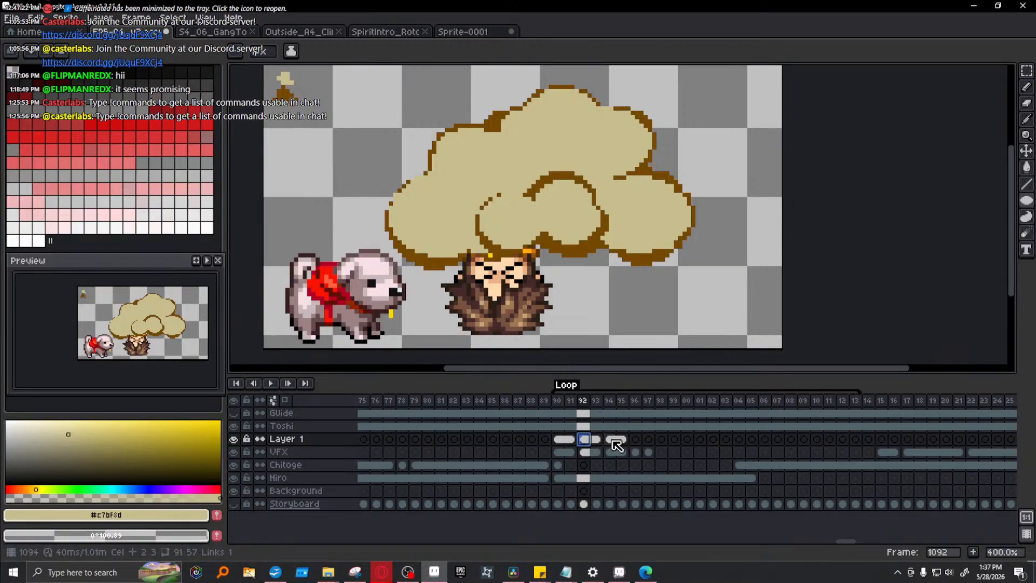
{"action": "left_click", "coordinate": [613, 440]}
{"action": "left_click", "coordinate": [585, 441]}
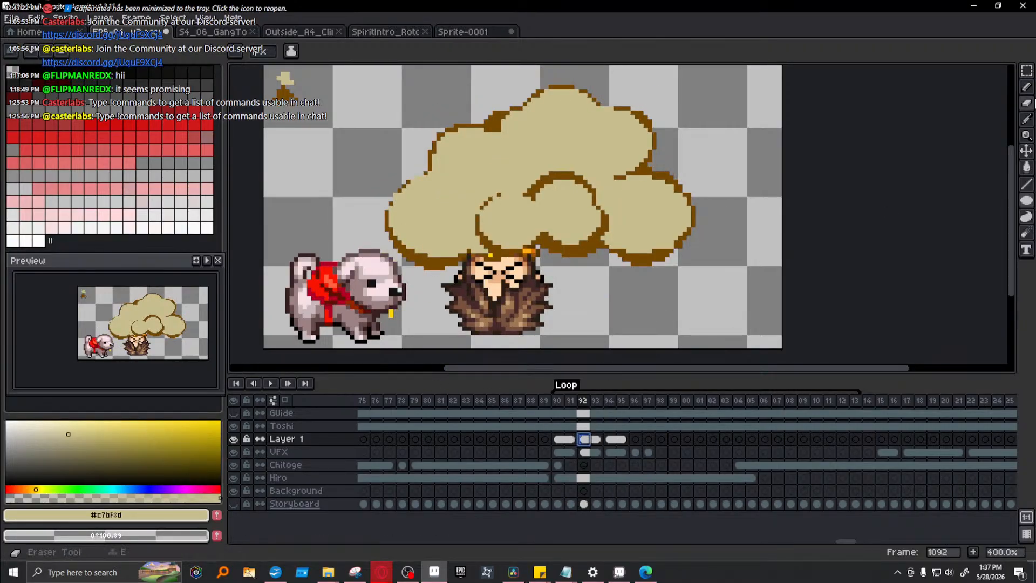
{"action": "left_click", "coordinate": [1027, 71]}
{"action": "left_click_drag", "start_coordinate": [456, 143], "coordinate": [674, 335]}
{"action": "key", "text": "Return"}
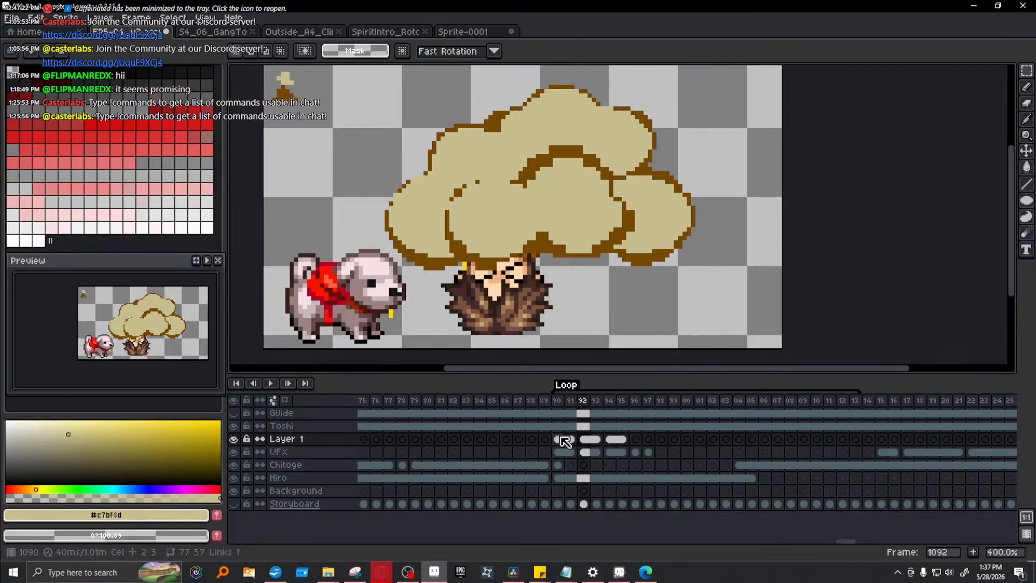
- Compare the Layer 1 puffs with the VFX cloud shapes across frames 1090–1097, checking how the last cels lead back to frame 1090
{"action": "left_click", "coordinate": [558, 439]}
{"action": "left_click", "coordinate": [624, 440]}
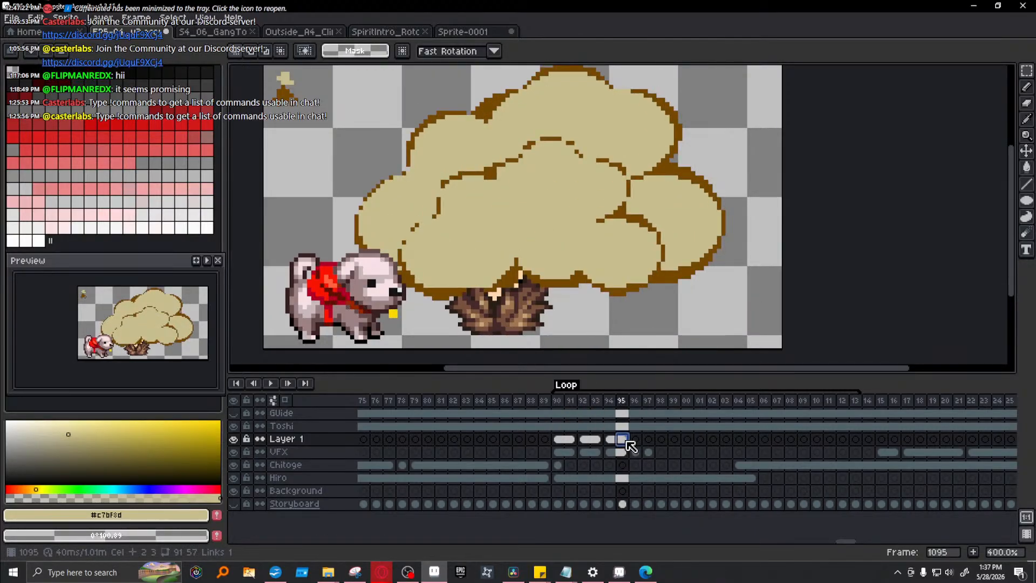
{"action": "left_click", "coordinate": [637, 439]}
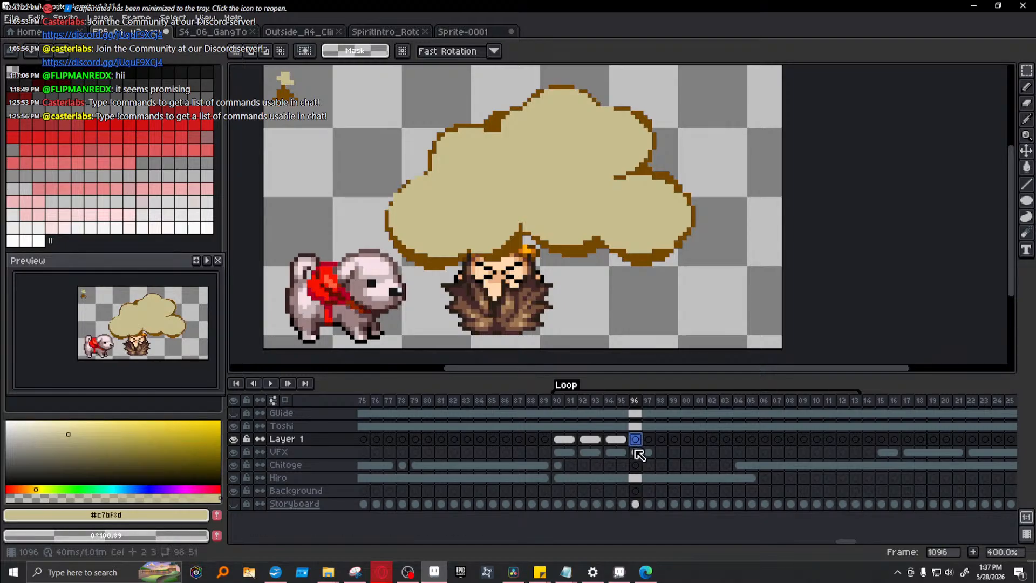
{"action": "left_click", "coordinate": [637, 452]}
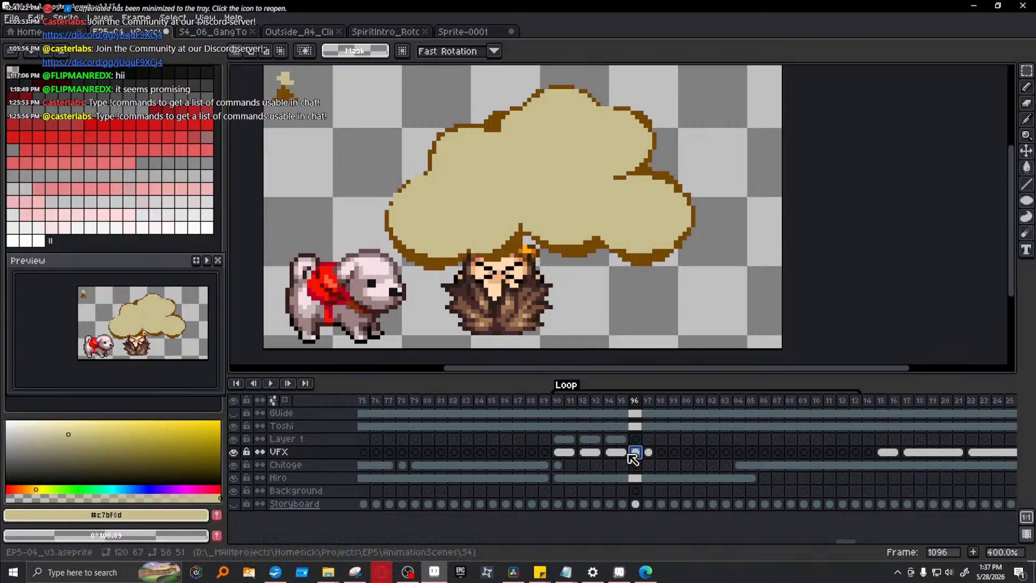
{"action": "left_click", "coordinate": [558, 453]}
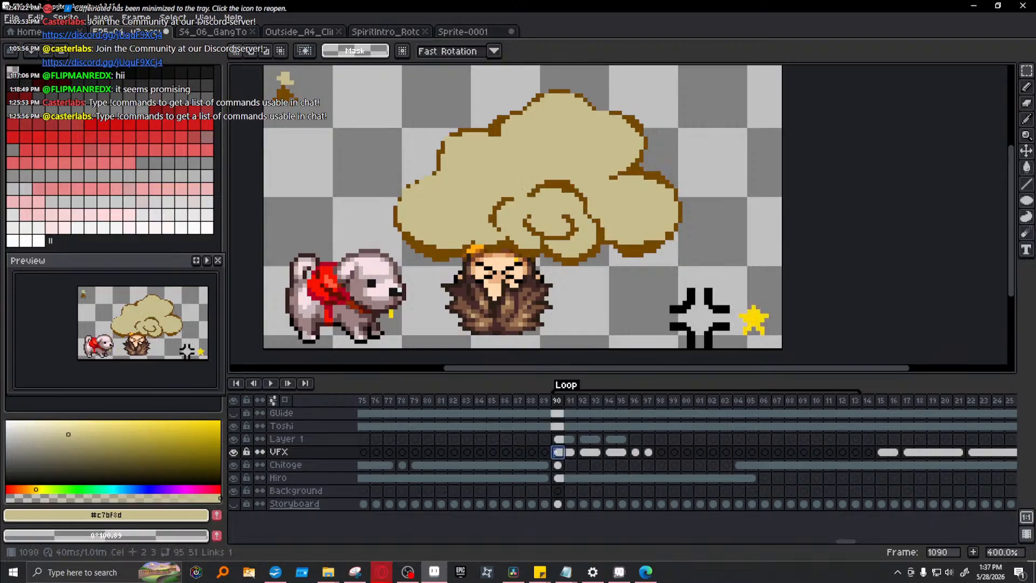
{"action": "left_click", "coordinate": [648, 452]}
{"action": "left_click", "coordinate": [615, 439]}
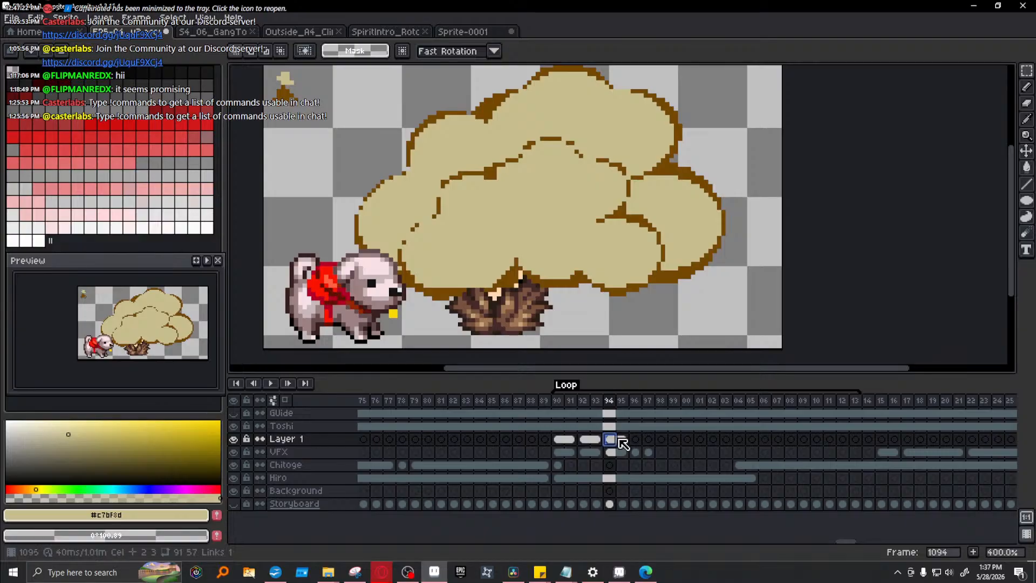
{"action": "left_click", "coordinate": [636, 439]}
{"action": "key", "text": "Left"}
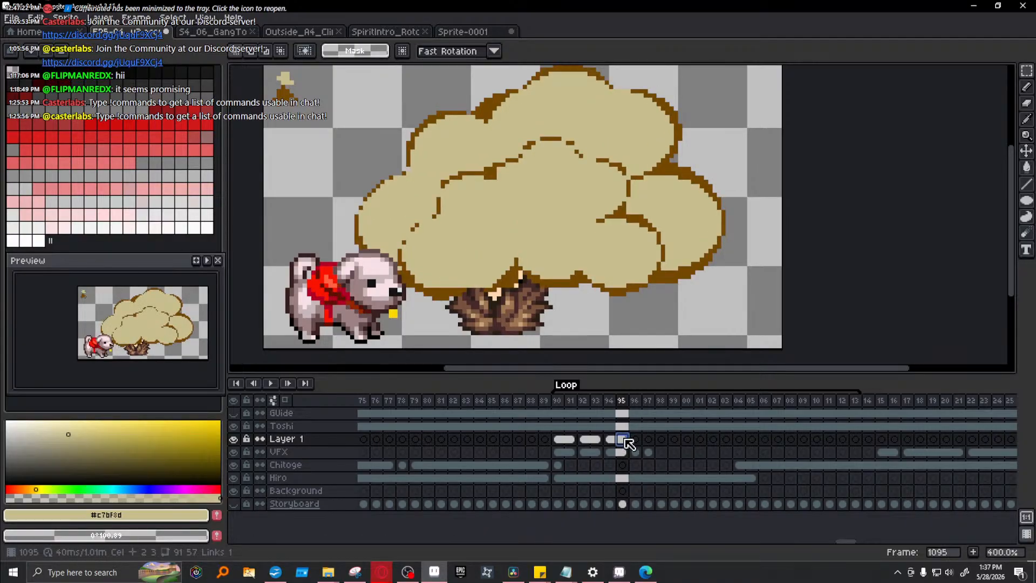
{"action": "left_click", "coordinate": [596, 453]}
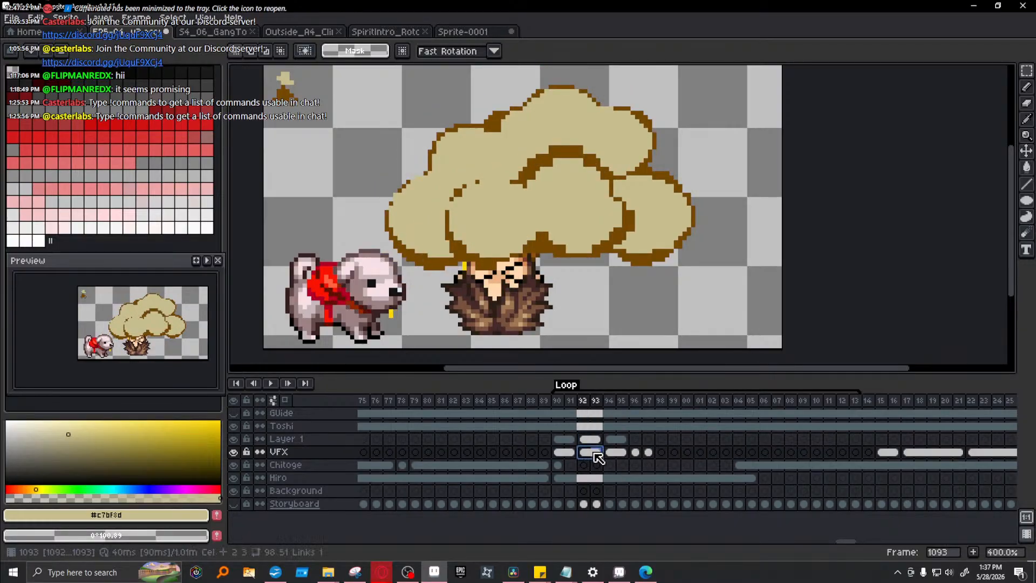
{"action": "left_click", "coordinate": [610, 453]}
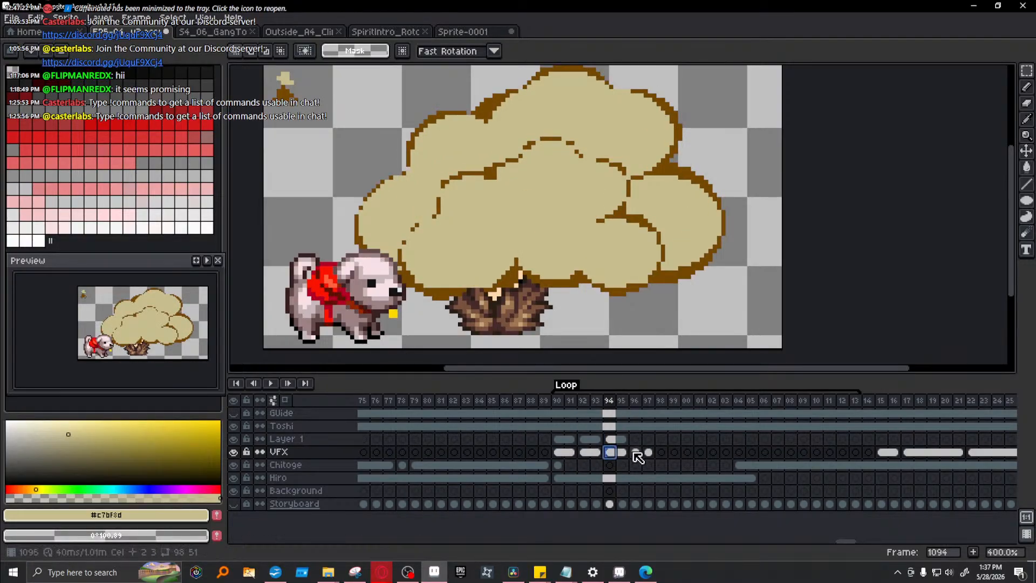
{"action": "left_click", "coordinate": [637, 453]}
{"action": "left_click", "coordinate": [651, 454]}
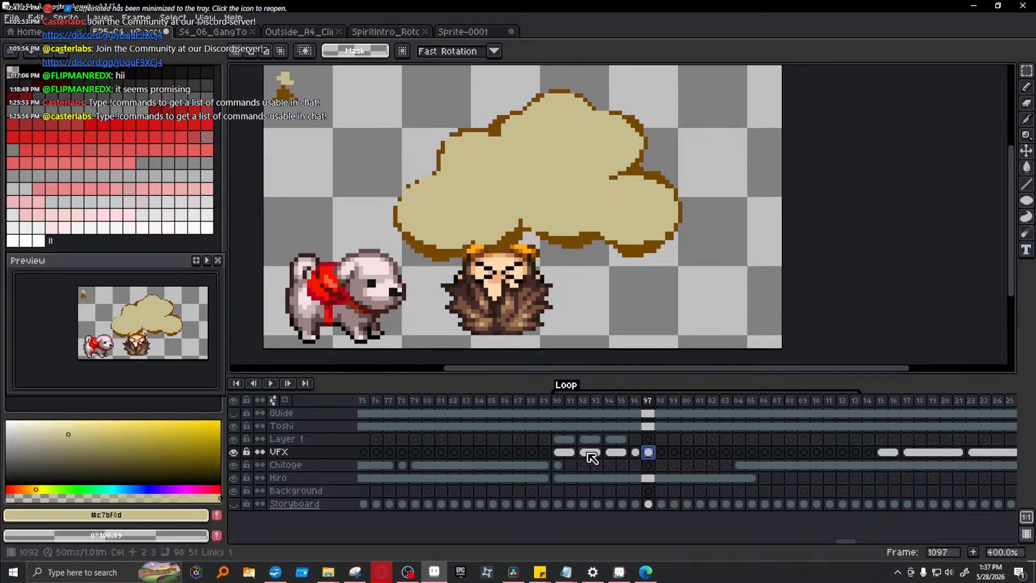
- Review the Layer 1 cels at frames 1090, 1092, 1094 and 1096, and play the animation from frame 1090
{"action": "left_click", "coordinate": [562, 440]}
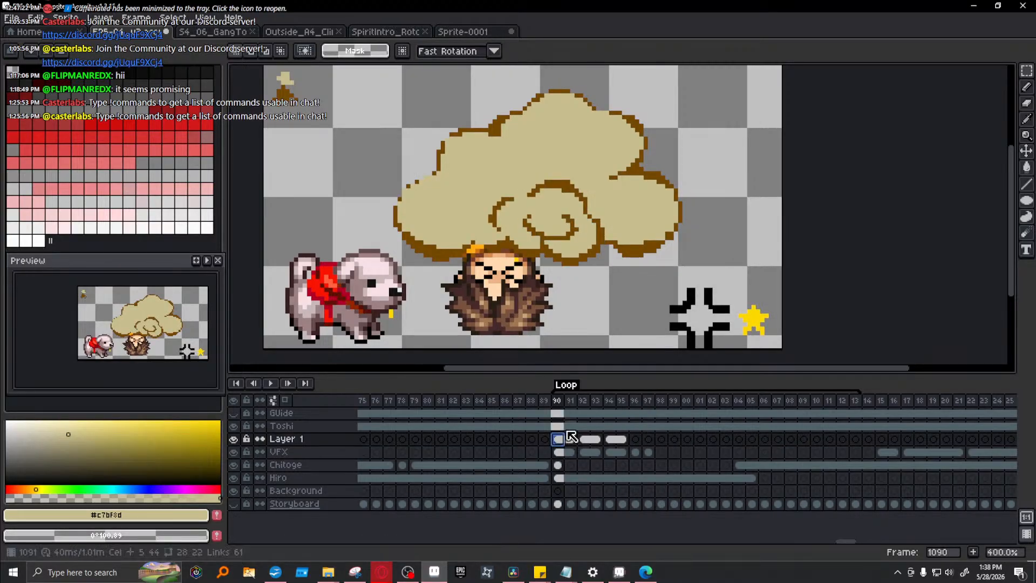
{"action": "left_click", "coordinate": [585, 440]}
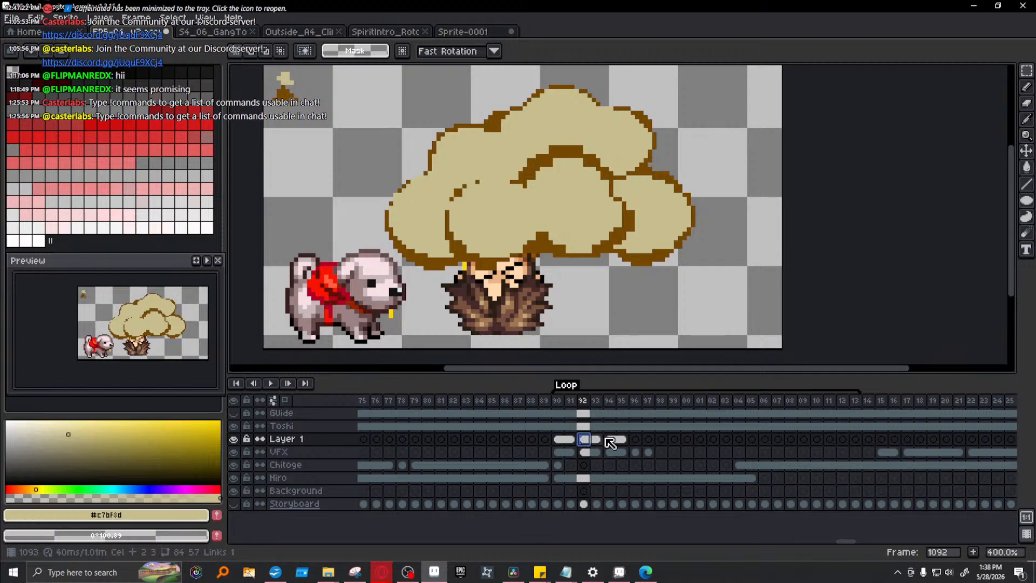
{"action": "left_click", "coordinate": [610, 440]}
{"action": "left_click", "coordinate": [636, 441]}
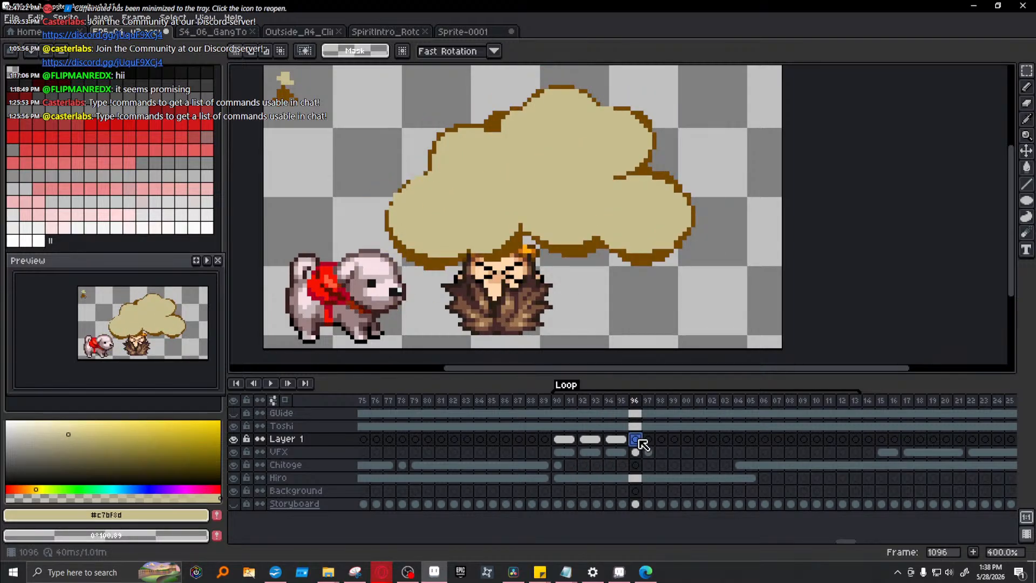
{"action": "left_click", "coordinate": [557, 401]}
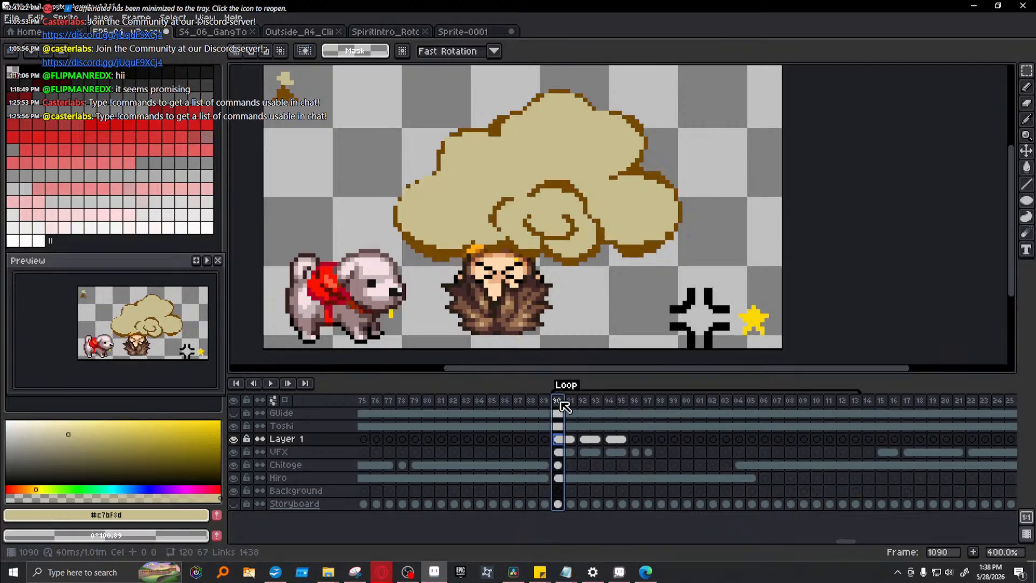
{"action": "left_click", "coordinate": [276, 383]}
{"action": "left_click", "coordinate": [271, 384]}
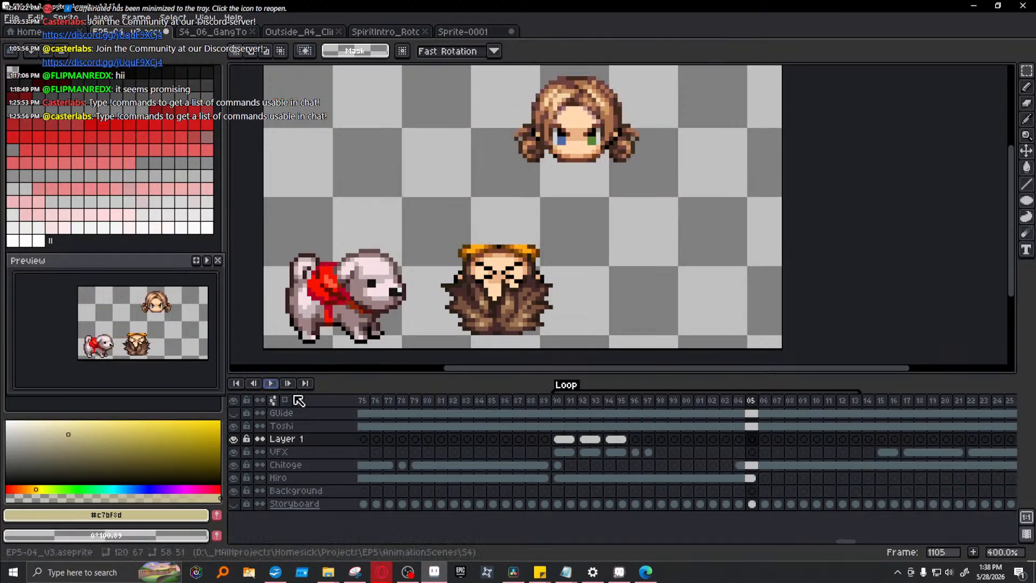
- Scrub through frames 1090–1097 and compare the cloud on frames 1095 and 1096
{"action": "left_click", "coordinate": [564, 400]}
{"action": "left_click_drag", "start_coordinate": [564, 401], "coordinate": [629, 402]}
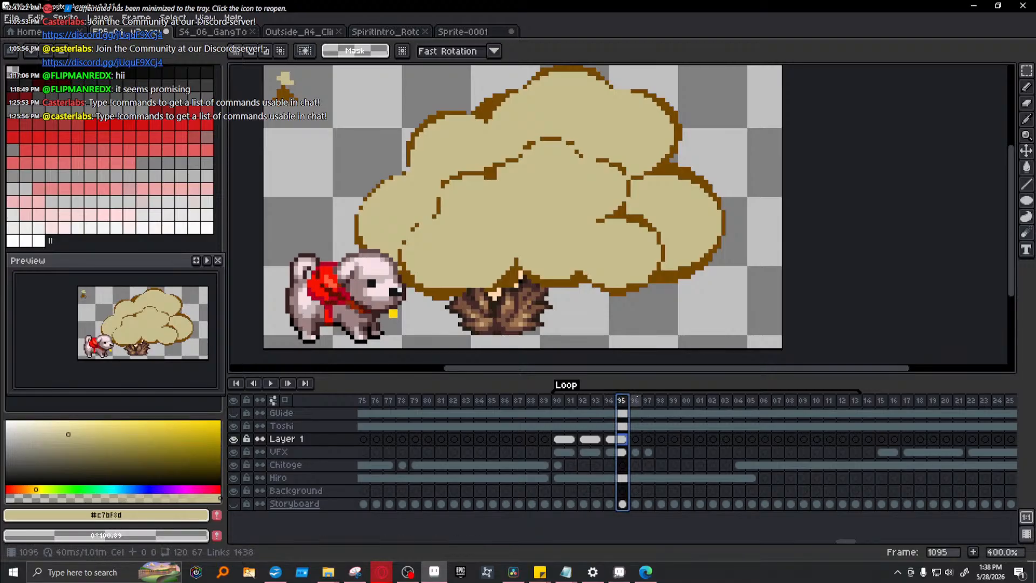
{"action": "left_click", "coordinate": [642, 402]}
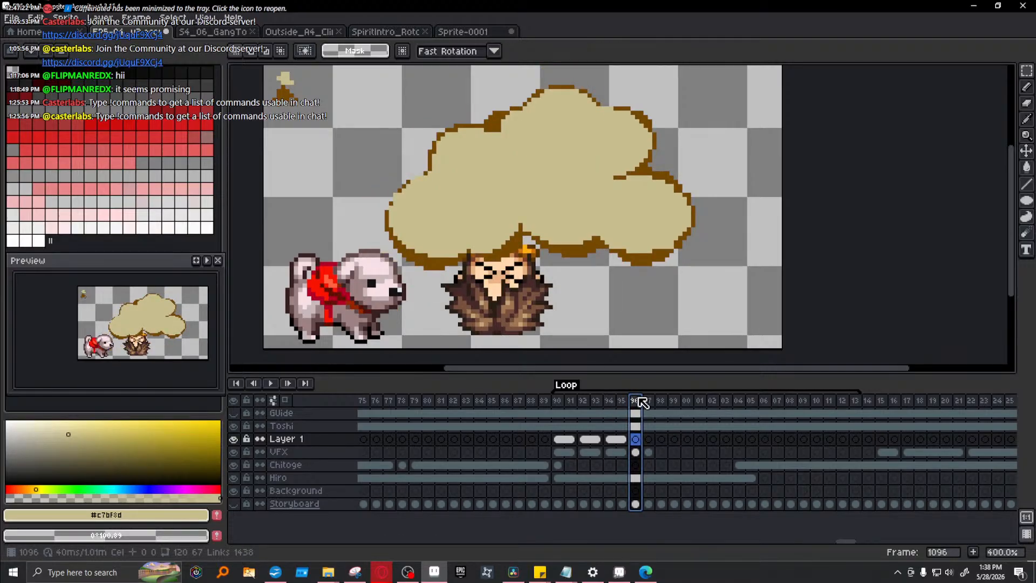
{"action": "left_click", "coordinate": [648, 402]}
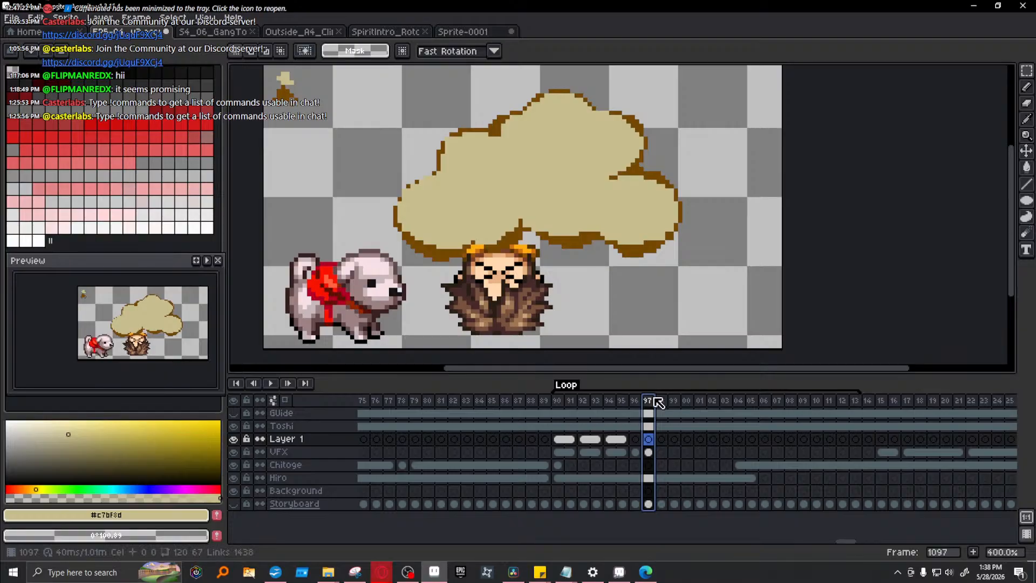
{"action": "left_click", "coordinate": [560, 407]}
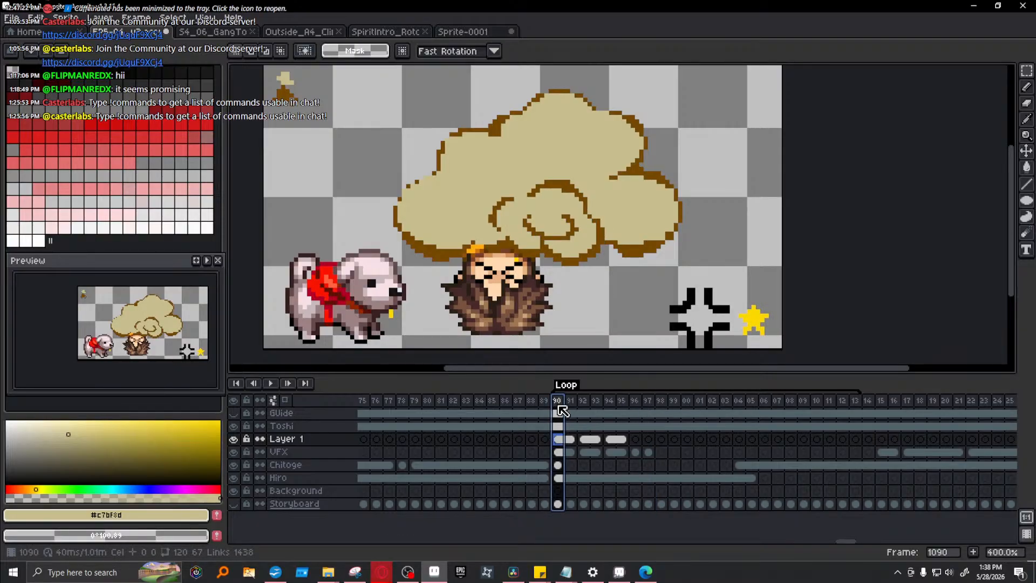
{"action": "left_click", "coordinate": [584, 439]}
{"action": "left_click", "coordinate": [635, 439]}
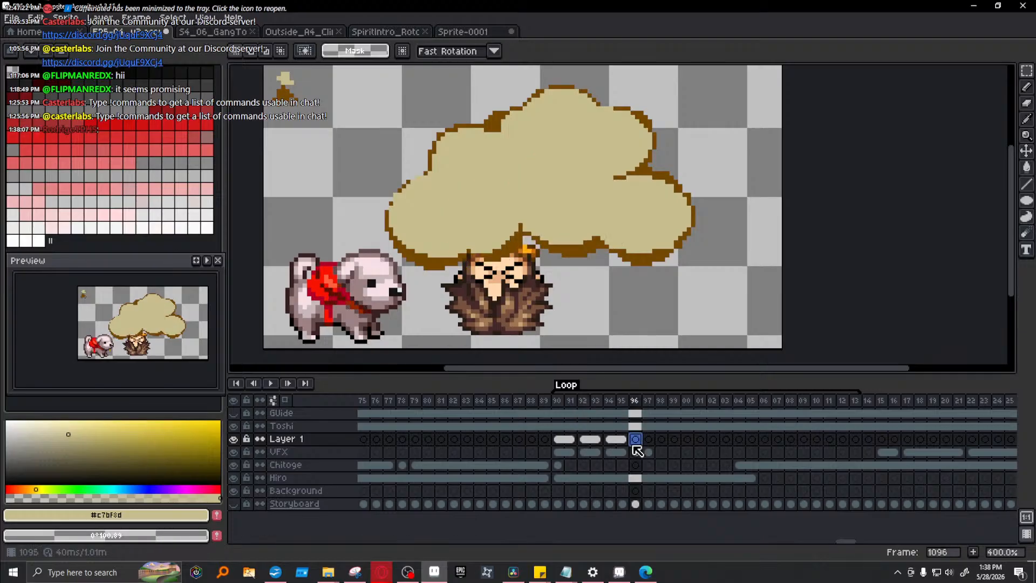
{"action": "left_click", "coordinate": [622, 438]}
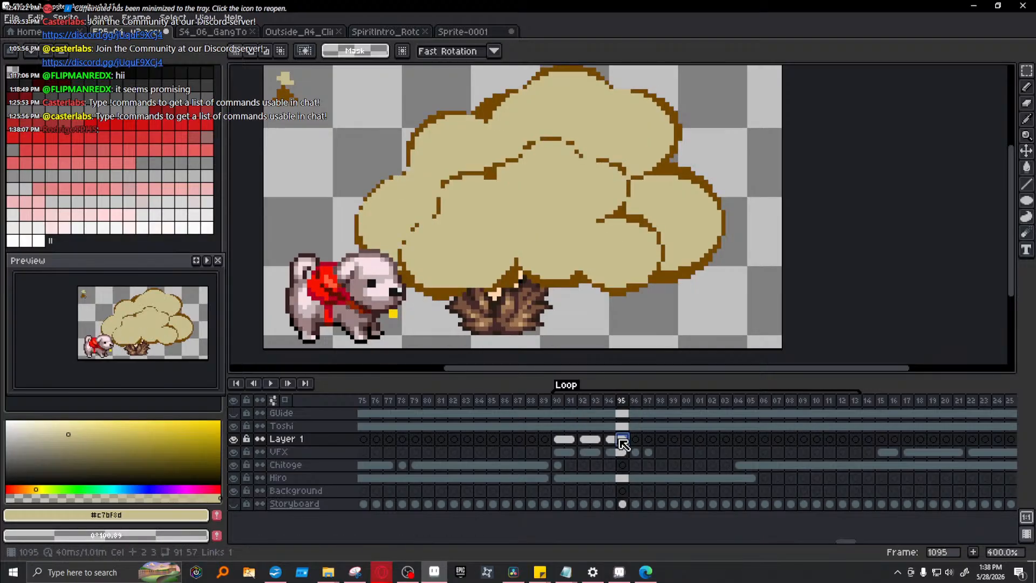
{"action": "left_click", "coordinate": [635, 439]}
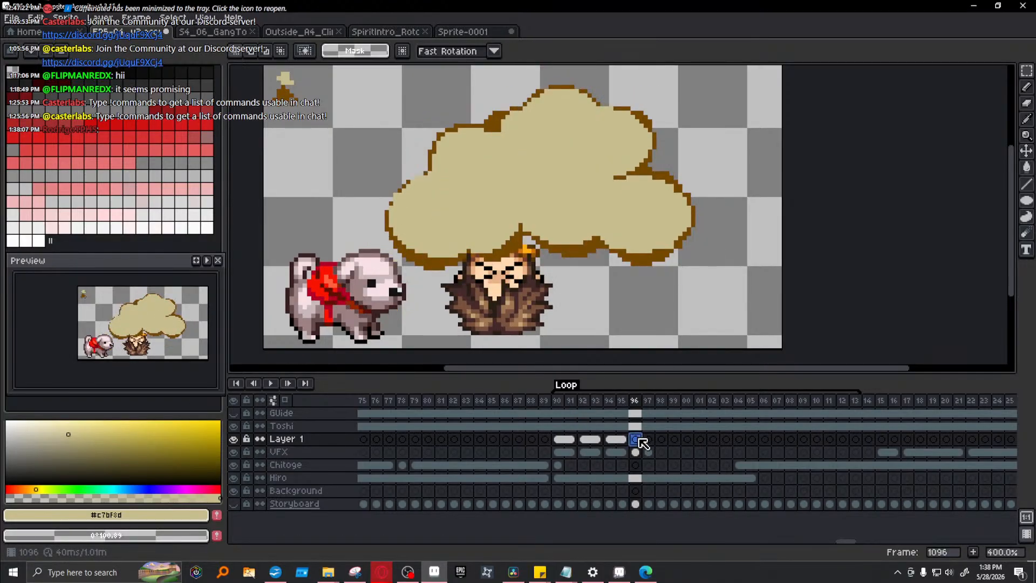
- Copy the VFX cels at frames 1094–1095 and paste them onto Layer 1 at frames 1096–1097
{"action": "left_click", "coordinate": [610, 439]}
{"action": "left_click", "coordinate": [584, 452]}
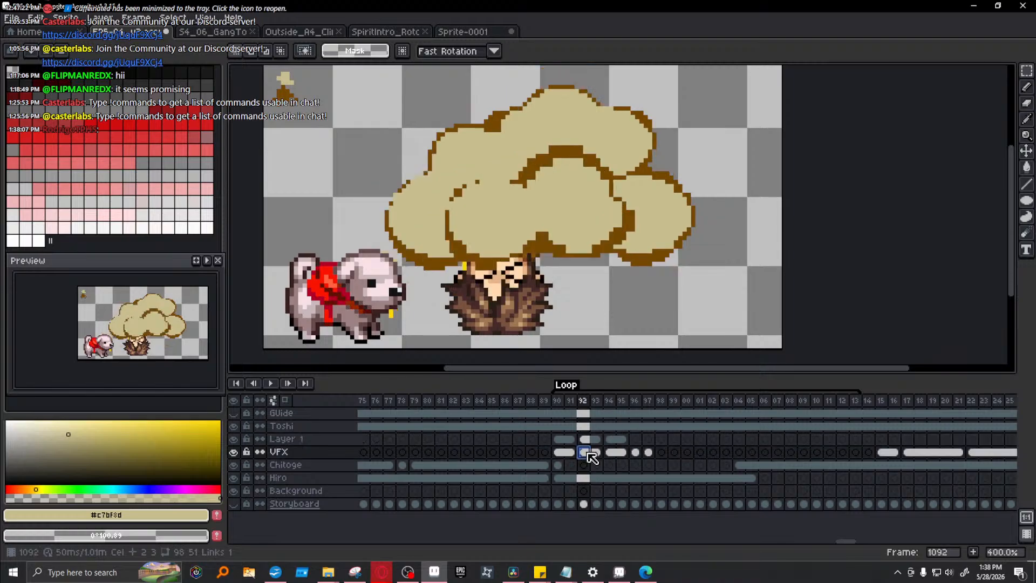
{"action": "left_click", "coordinate": [570, 451]}
{"action": "left_click", "coordinate": [610, 452]}
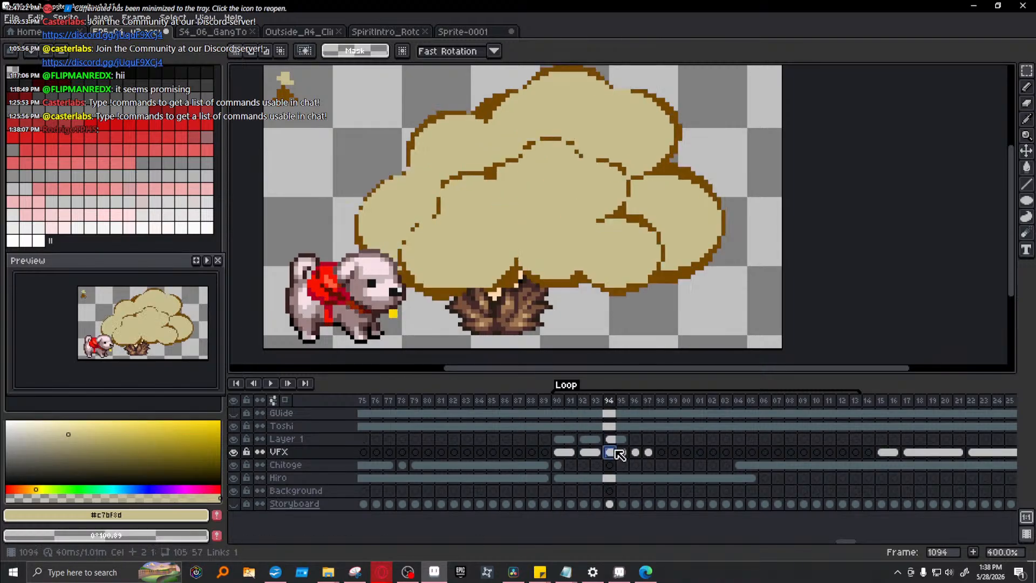
{"action": "left_click_drag", "start_coordinate": [619, 455], "coordinate": [628, 457]}
{"action": "left_click", "coordinate": [636, 439]}
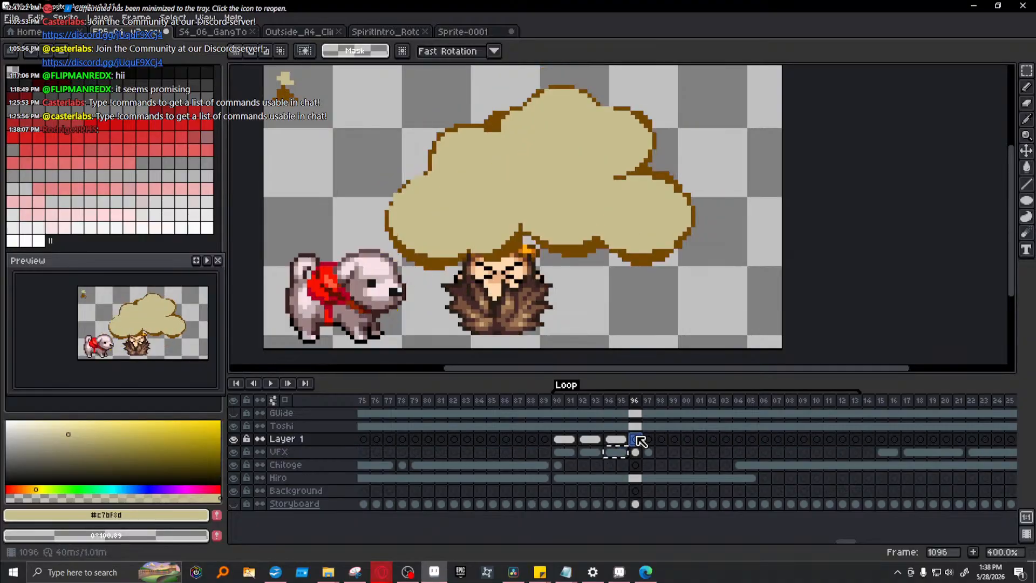
- Copy the Layer 1 and VFX cels at frames 1090–1097
{"action": "left_click", "coordinate": [557, 400]}
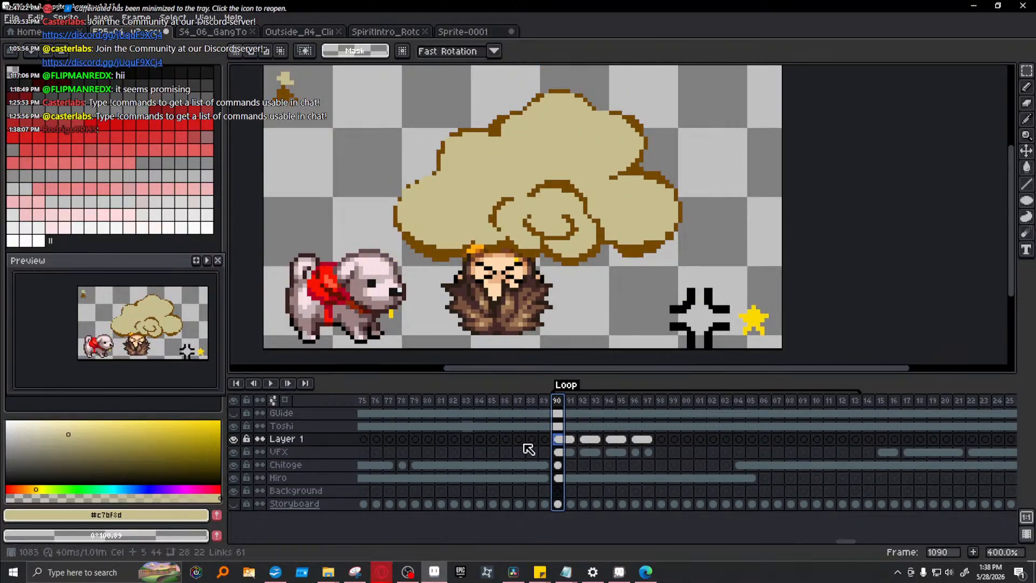
{"action": "left_click_drag", "start_coordinate": [561, 457], "coordinate": [651, 443]}
{"action": "key", "text": "ctrl+c"}
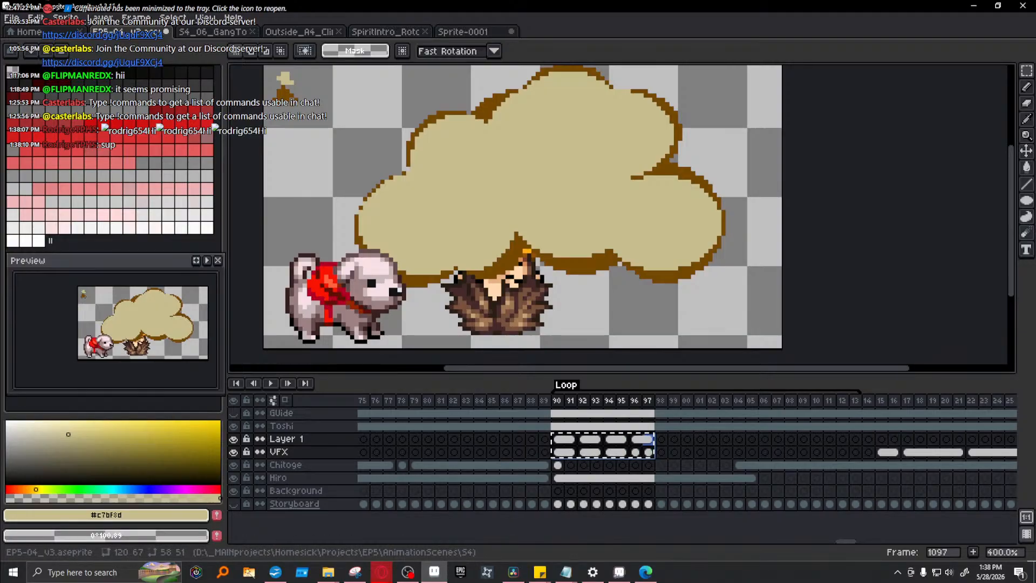
- Paste the copied Layer 1 and VFX cels at frames 1098 and 1106, and play the Loop section
{"action": "left_click", "coordinate": [662, 438]}
{"action": "key", "text": "ctrl+v"}
{"action": "left_click", "coordinate": [765, 438]}
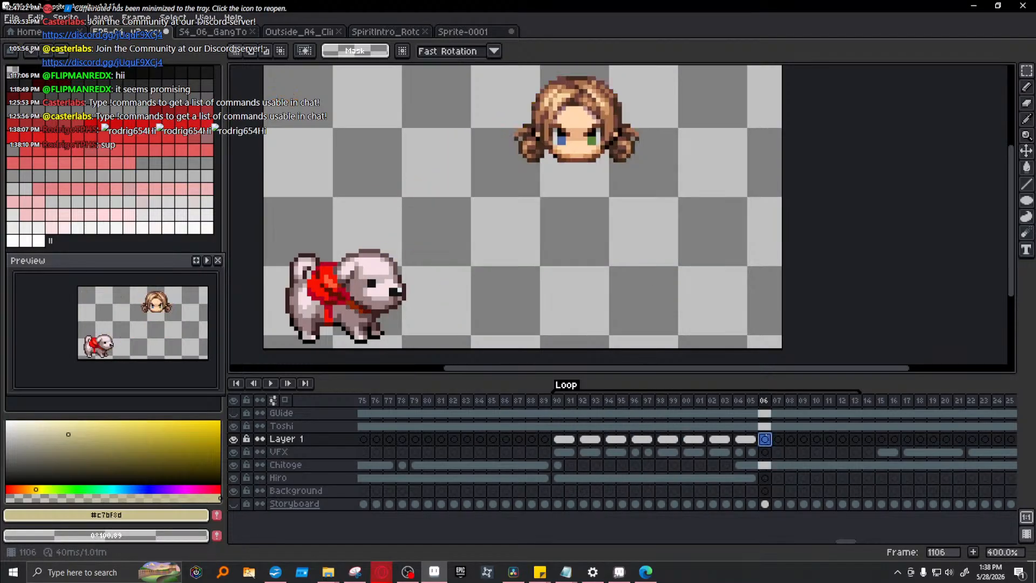
{"action": "key", "text": "ctrl+v"}
{"action": "left_click", "coordinate": [564, 400]}
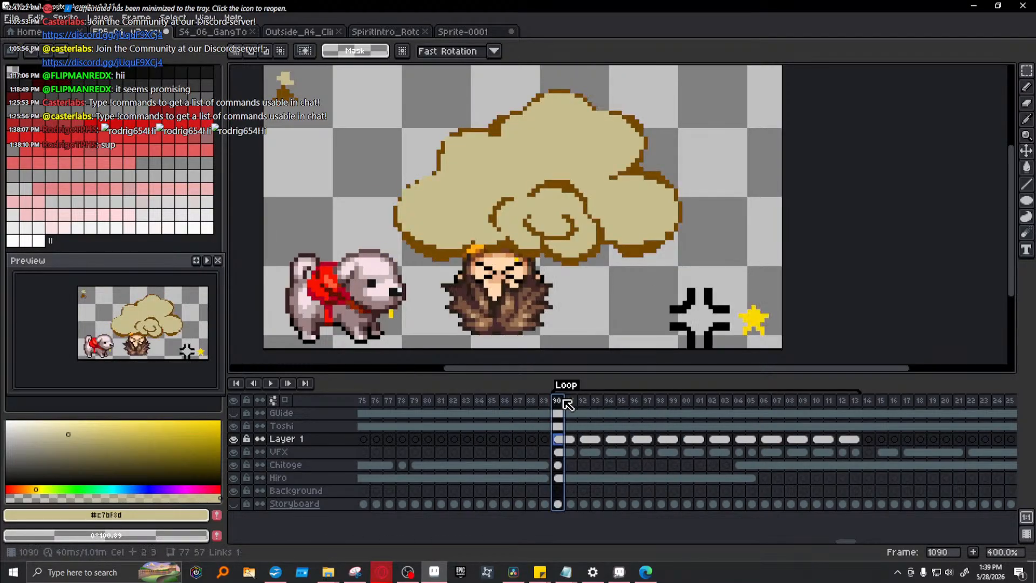
{"action": "left_click", "coordinate": [271, 383]}
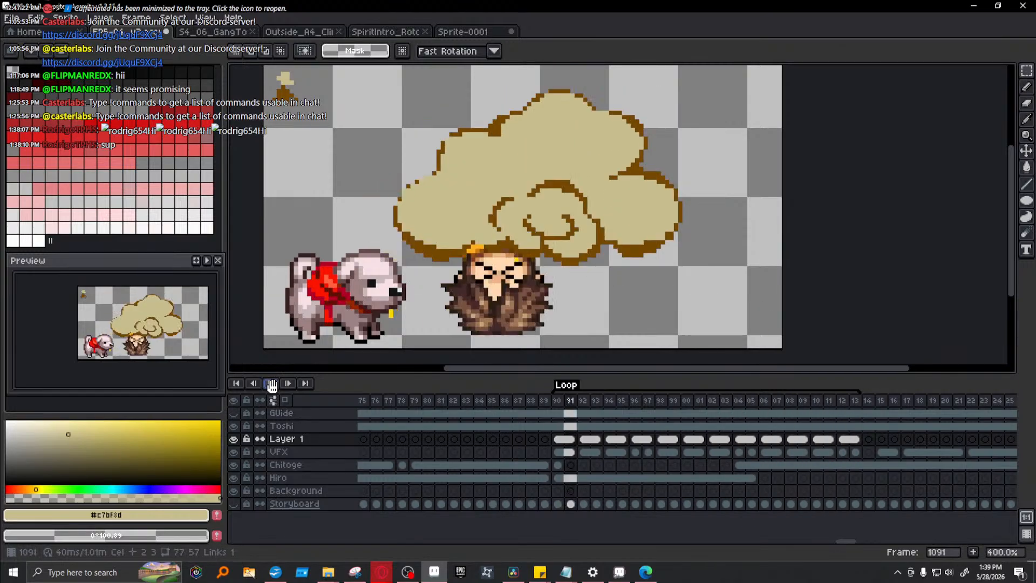
{"action": "left_click", "coordinate": [272, 384]}
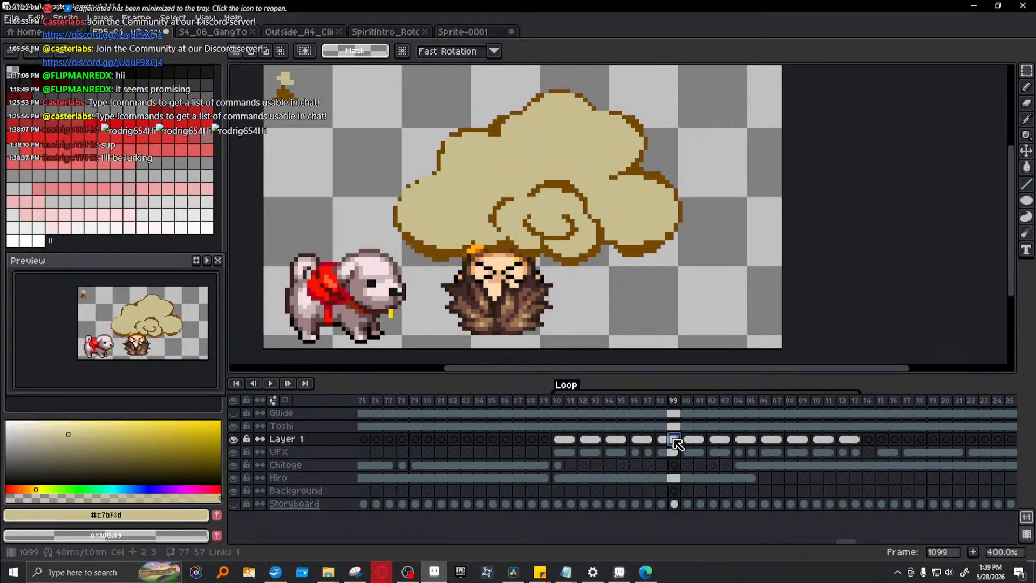
- Delete the pasted Layer 1 and VFX cels from frames 1098 to 1113
{"action": "left_click", "coordinate": [640, 439]}
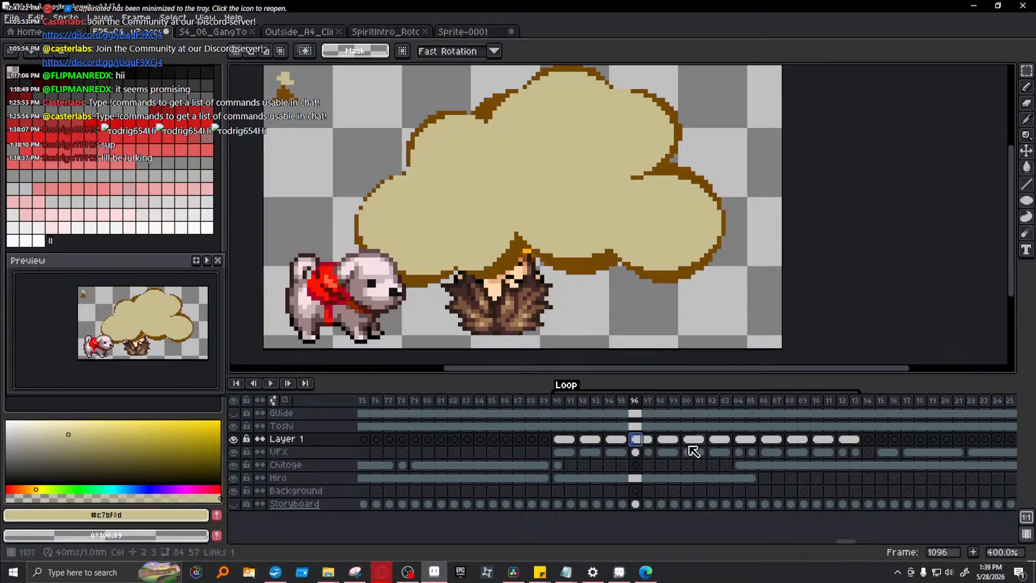
{"action": "left_click_drag", "start_coordinate": [664, 453], "coordinate": [858, 446]}
{"action": "key", "text": "Delete"}
- Compare the smoke cloud drawings across frames 1090 to 1097 on Layer 1
{"action": "left_click", "coordinate": [645, 438]}
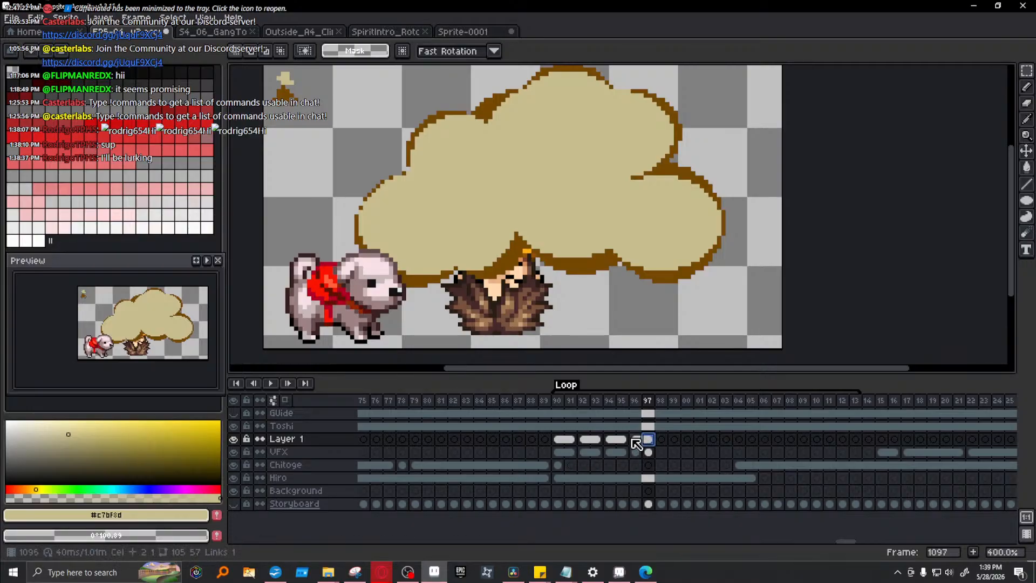
{"action": "left_click", "coordinate": [622, 439]}
{"action": "left_click", "coordinate": [594, 439]}
{"action": "left_click", "coordinate": [558, 439]}
{"action": "left_click", "coordinate": [584, 439]}
{"action": "left_click", "coordinate": [605, 439]}
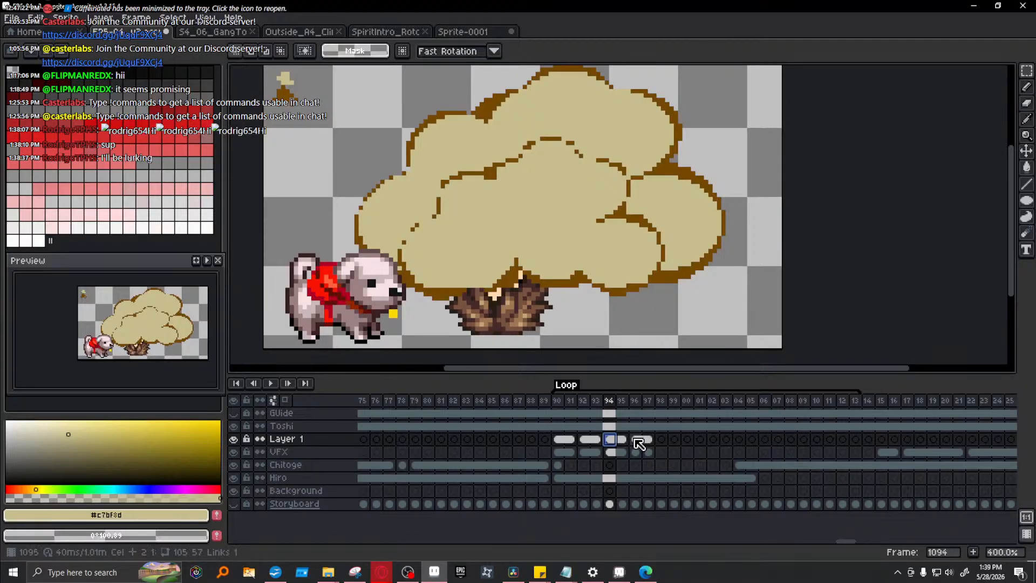
{"action": "left_click", "coordinate": [639, 439]}
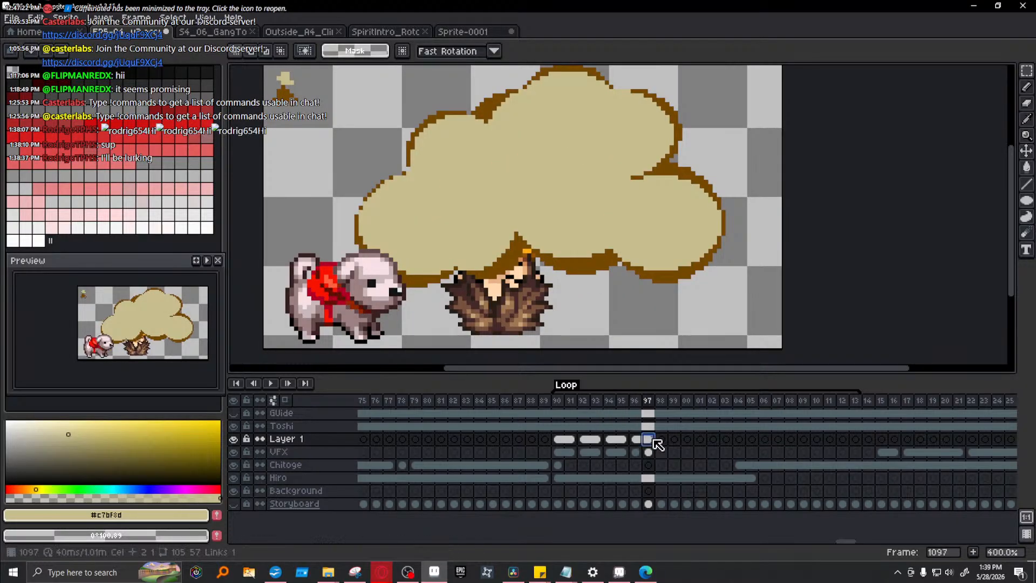
{"action": "left_click", "coordinate": [622, 440]}
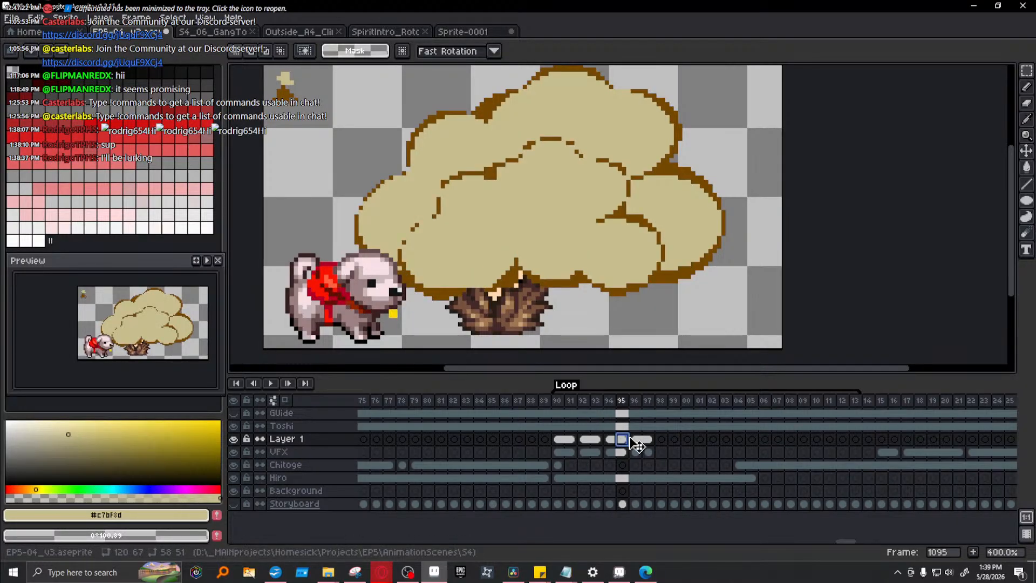
- Select the whole smoke cloud in frame 1096 on Layer 1 and scale it down slightly
{"action": "left_click", "coordinate": [638, 440]}
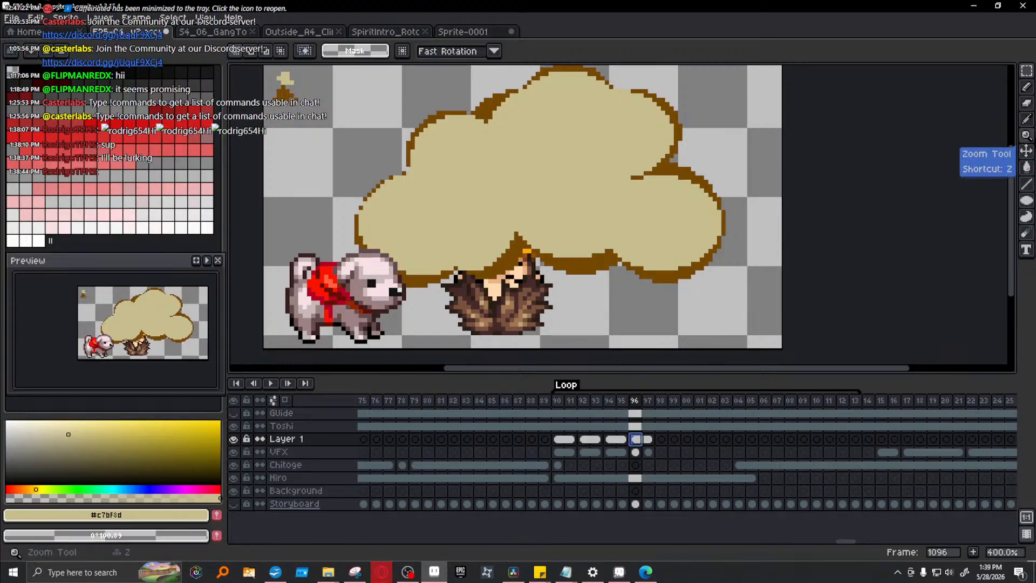
{"action": "key", "text": "q"}
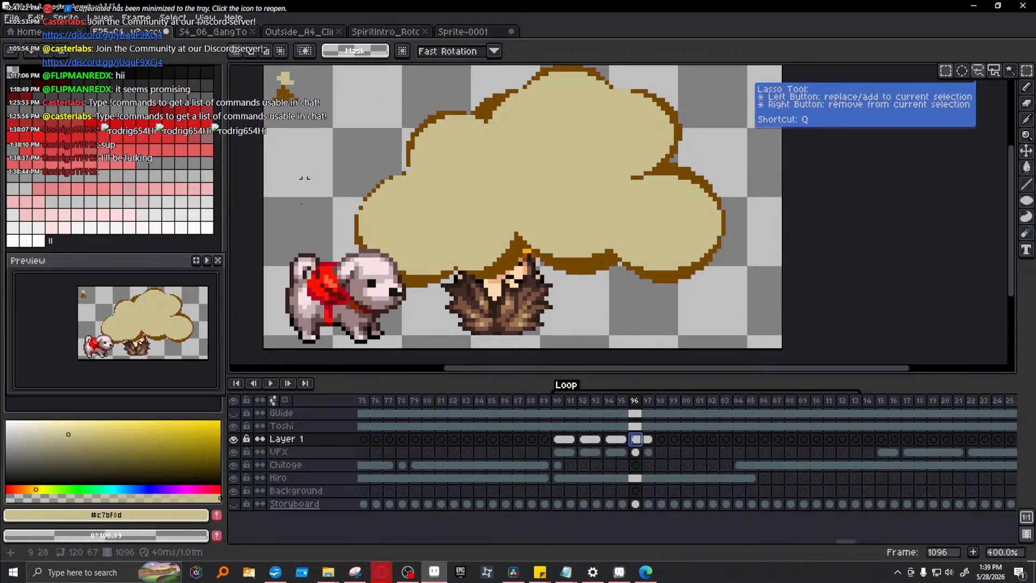
{"action": "left_click_drag", "start_coordinate": [330, 322], "coordinate": [754, 72]}
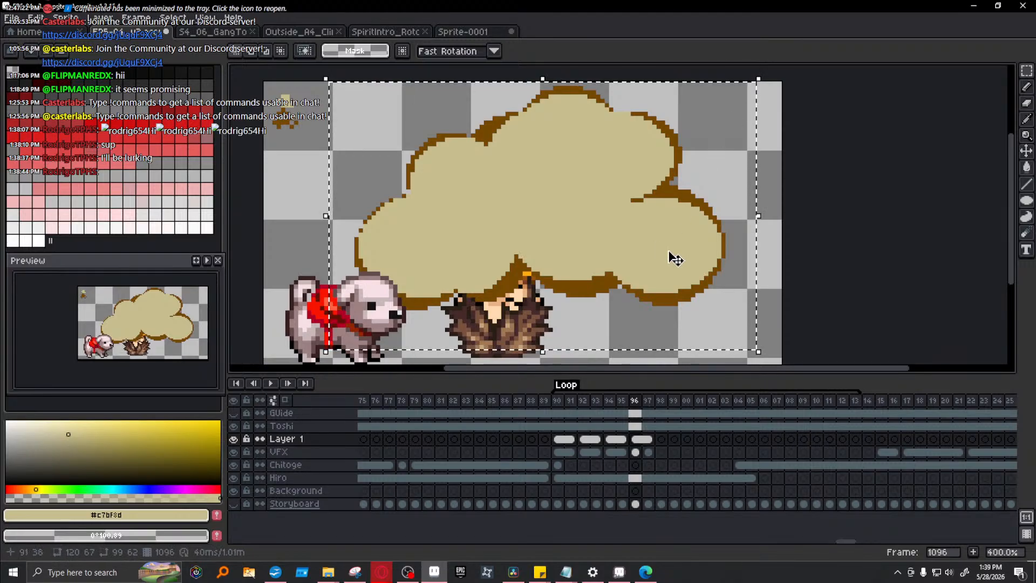
{"action": "left_click_drag", "start_coordinate": [754, 350], "coordinate": [732, 336]}
{"action": "key", "text": "Return"}
- Play the loop from frame 1090 and compare the resized cloud with the drawings in frames 1090 and 1092
{"action": "left_click", "coordinate": [558, 413]}
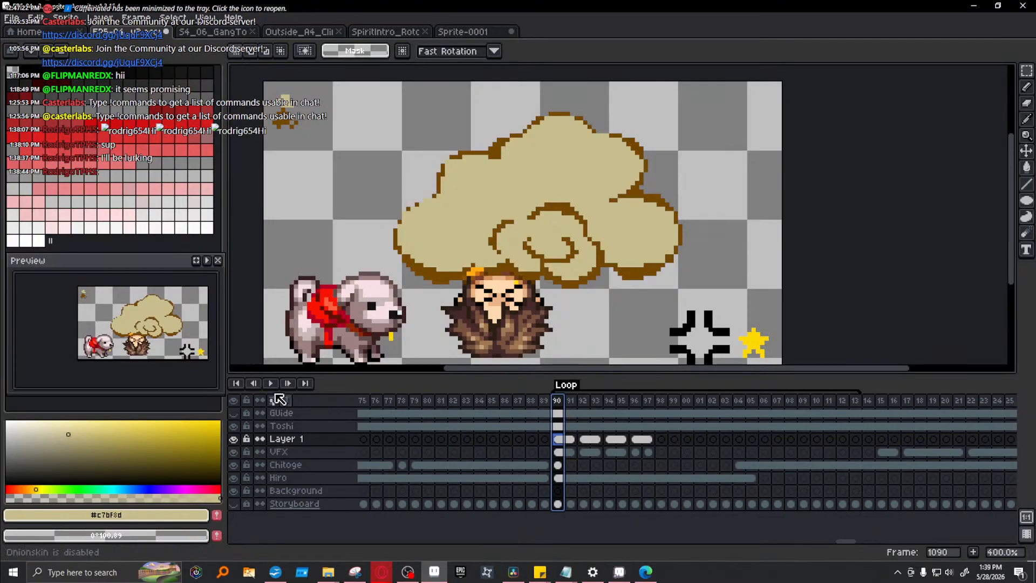
{"action": "key", "text": "Return"}
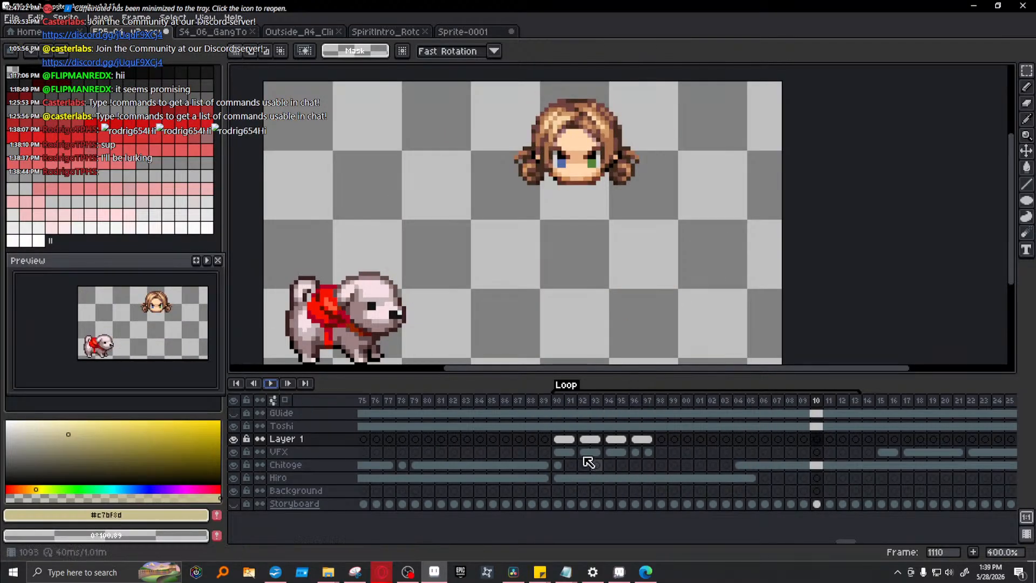
{"action": "left_click_drag", "start_coordinate": [561, 439], "coordinate": [655, 447]}
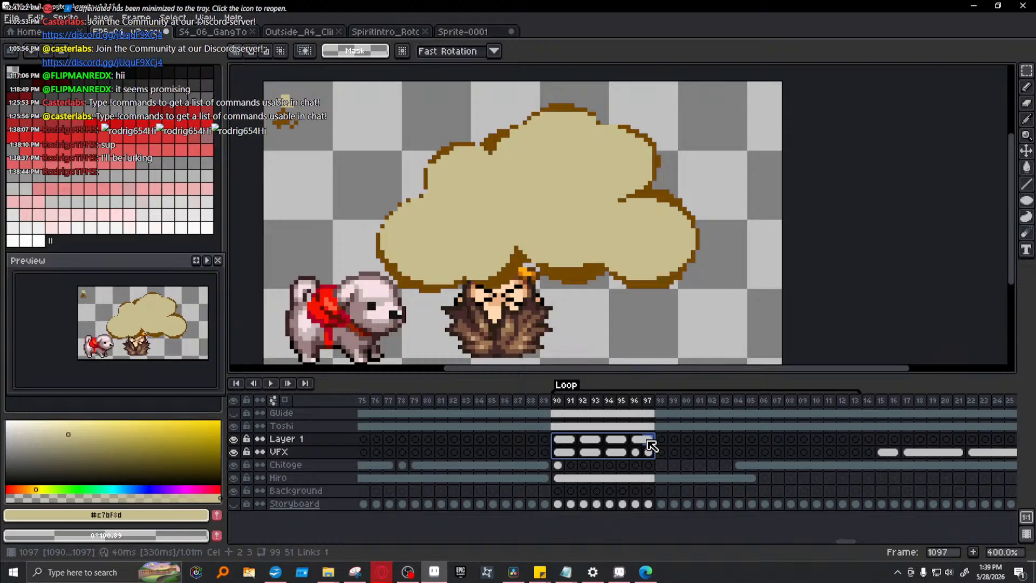
{"action": "left_click", "coordinate": [561, 440]}
{"action": "left_click", "coordinate": [589, 439]}
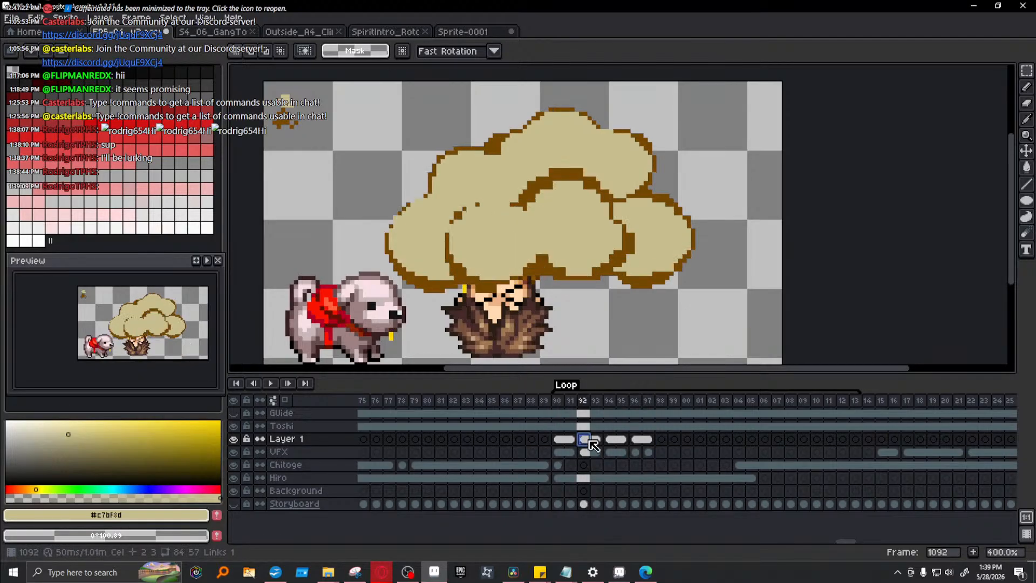
- Pick the dark brown #754902 and draw a filled ellipse at the lower centre of the cloud in frame 1097
{"action": "left_click", "coordinate": [637, 440]}
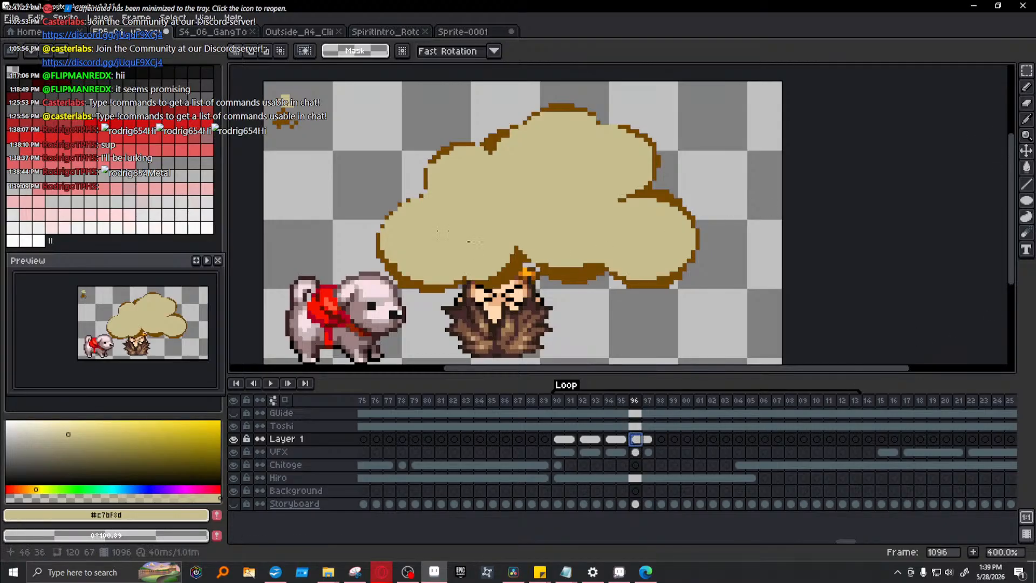
{"action": "key", "text": "i"}
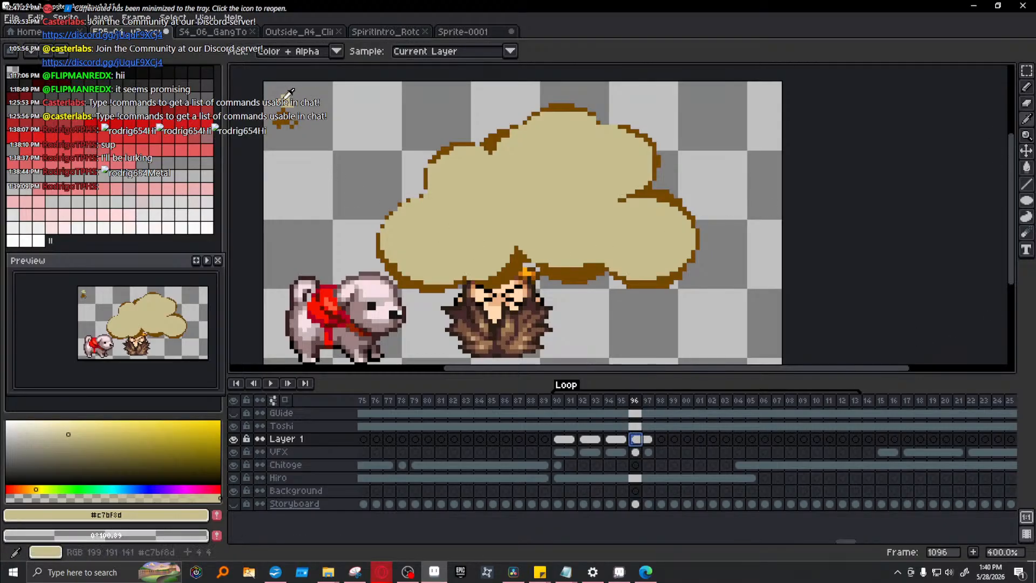
{"action": "left_click", "coordinate": [286, 122]}
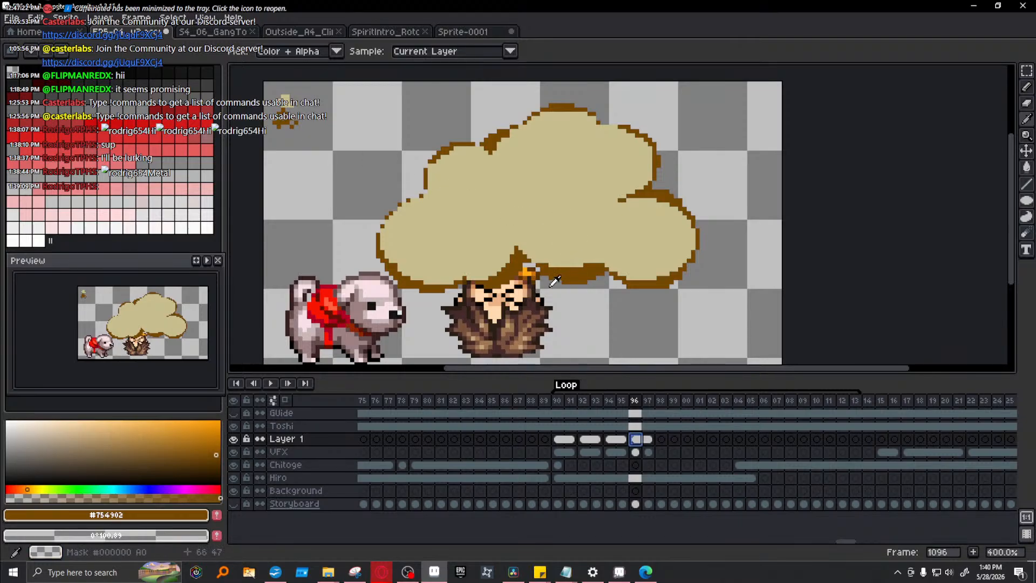
{"action": "key", "text": "b"}
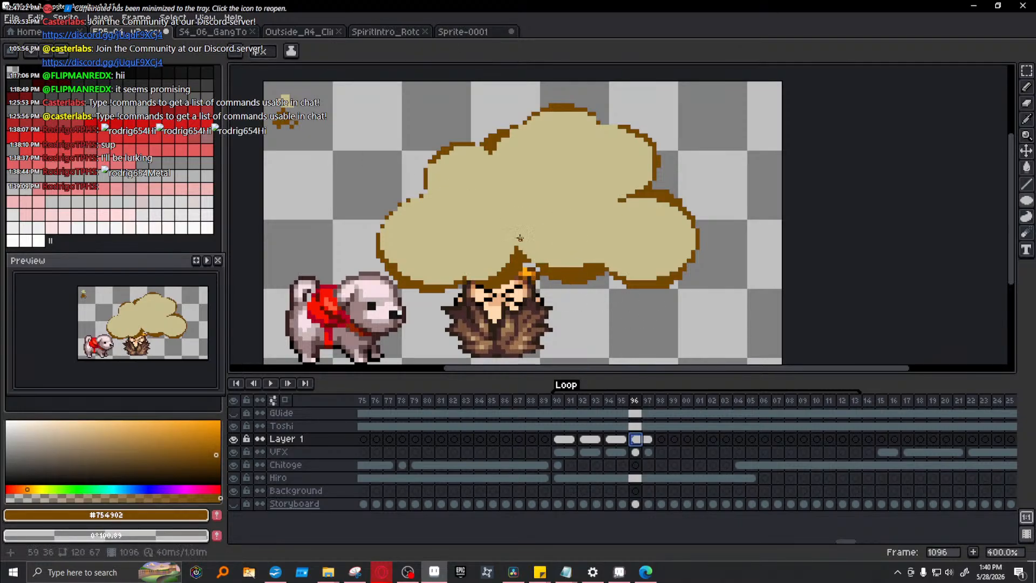
{"action": "left_click", "coordinate": [557, 443]}
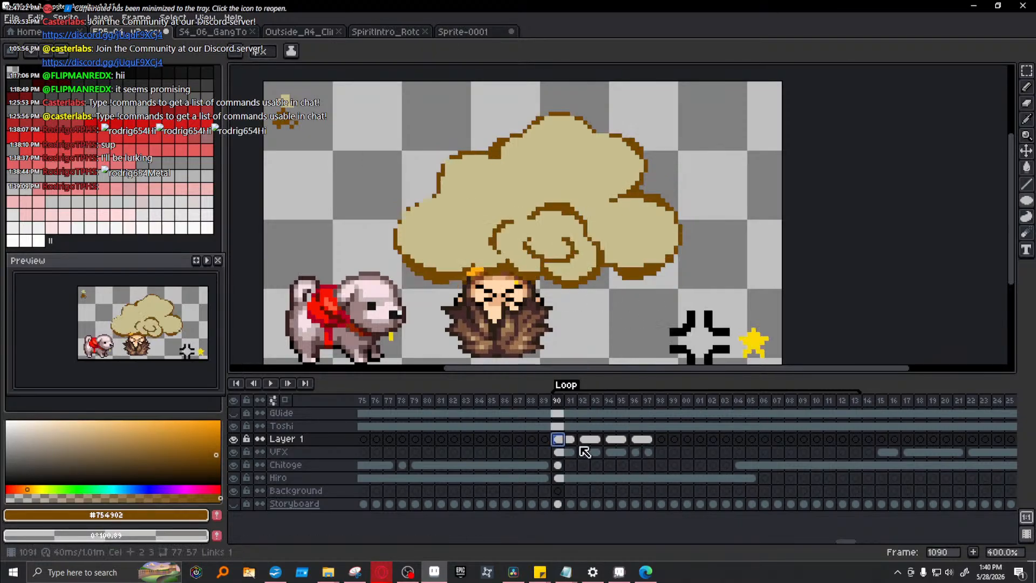
{"action": "left_click", "coordinate": [650, 443]}
{"action": "mouse_move", "coordinate": [523, 269]}
{"action": "left_mouse_down"}
{"action": "mouse_move", "coordinate": [542, 234]}
{"action": "mouse_move", "coordinate": [577, 265]}
{"action": "mouse_move", "coordinate": [576, 233]}
{"action": "left_mouse_up"}
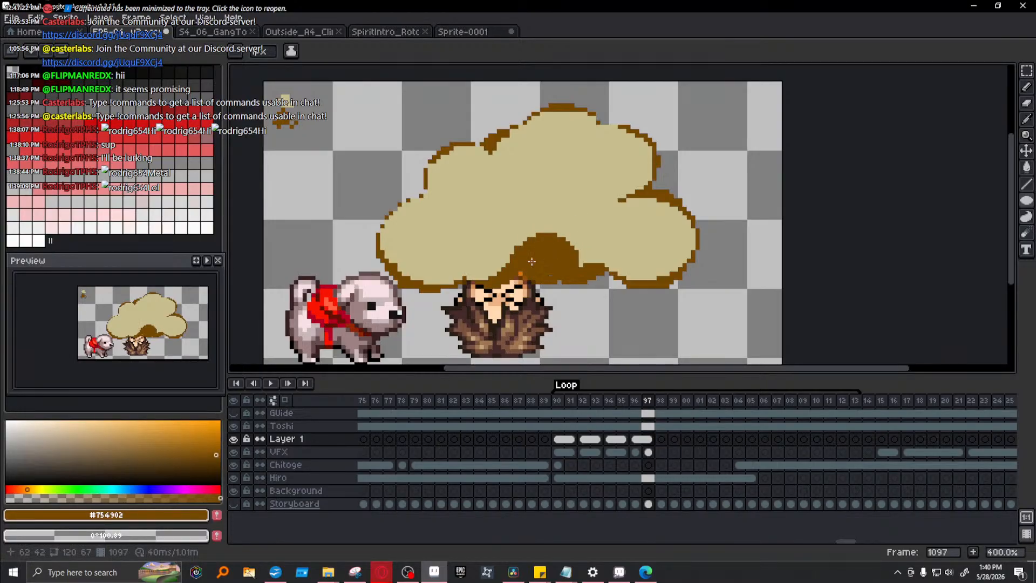
- Try adding smaller brown filled ellipses above the brown mound in frame 1097 to form two puff lobes
{"action": "key", "text": "shift+m"}
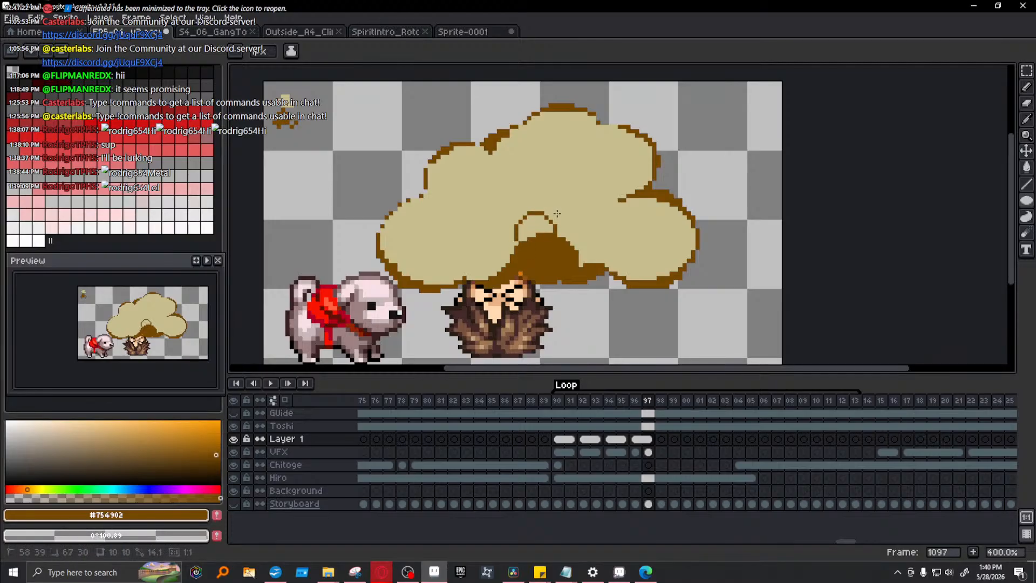
{"action": "left_click_drag", "start_coordinate": [490, 210], "coordinate": [559, 273]}
{"action": "key", "text": "f"}
{"action": "left_click", "coordinate": [559, 451]}
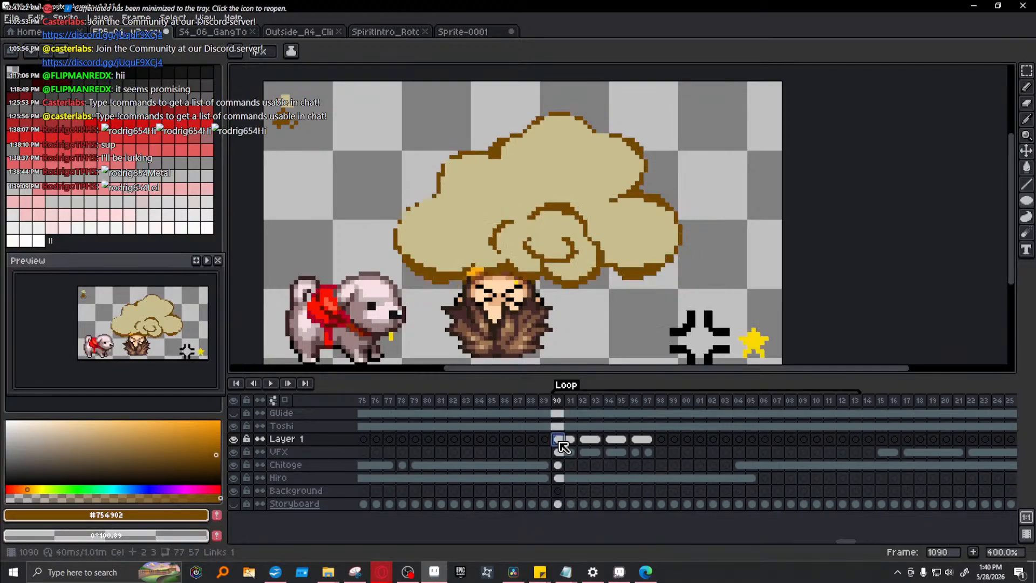
{"action": "left_click", "coordinate": [648, 452]}
{"action": "key", "text": "ctrl+z"}
{"action": "left_click_drag", "start_coordinate": [501, 216], "coordinate": [594, 220]}
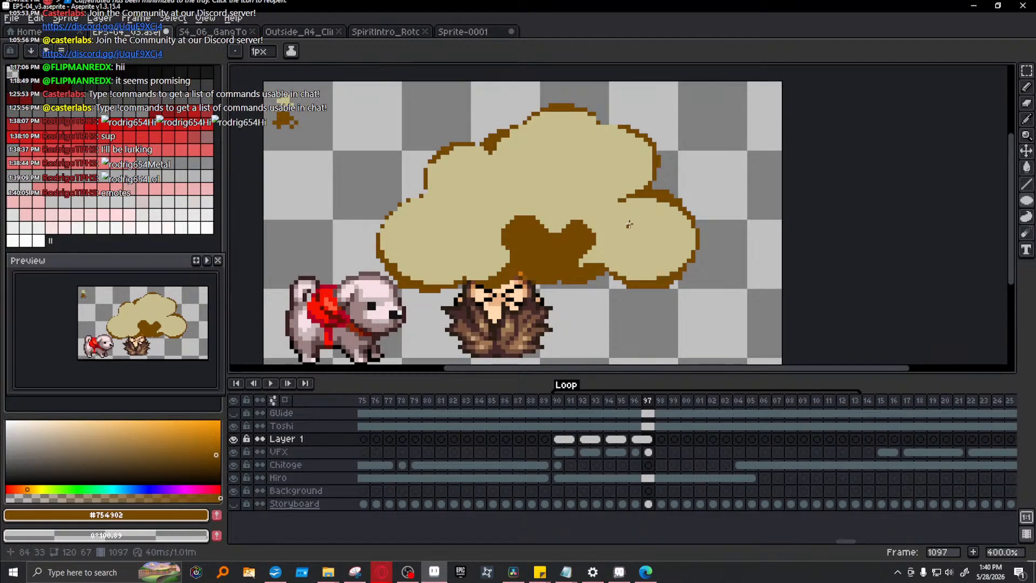
- Pick the beige #c7bf8d and cover the inside of the brown lobes with filled ellipses, leaving brown curl lines
{"action": "key", "text": "i"}
{"action": "left_click", "coordinate": [286, 97]}
{"action": "key", "text": "b"}
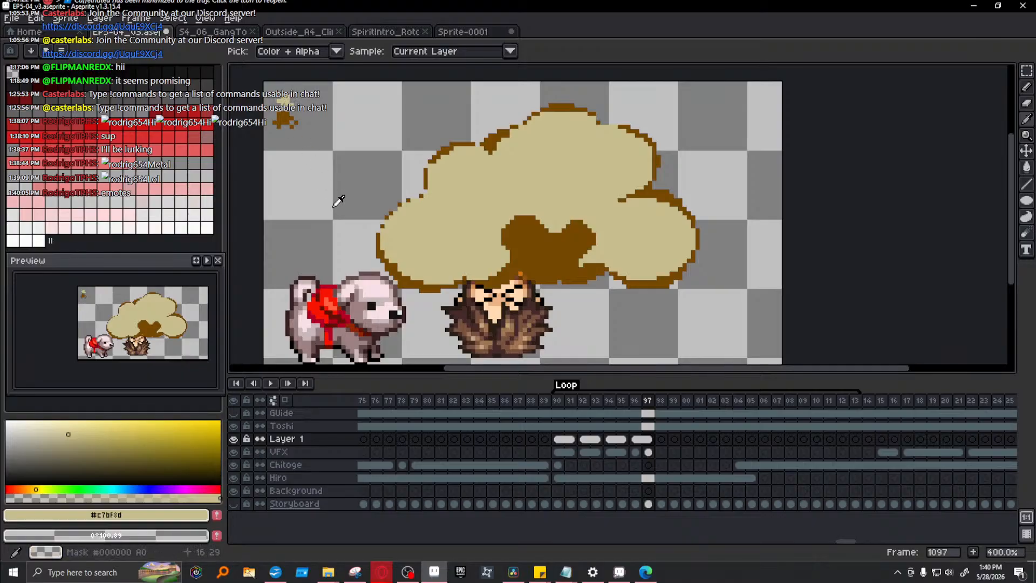
{"action": "key", "text": "shift+u"}
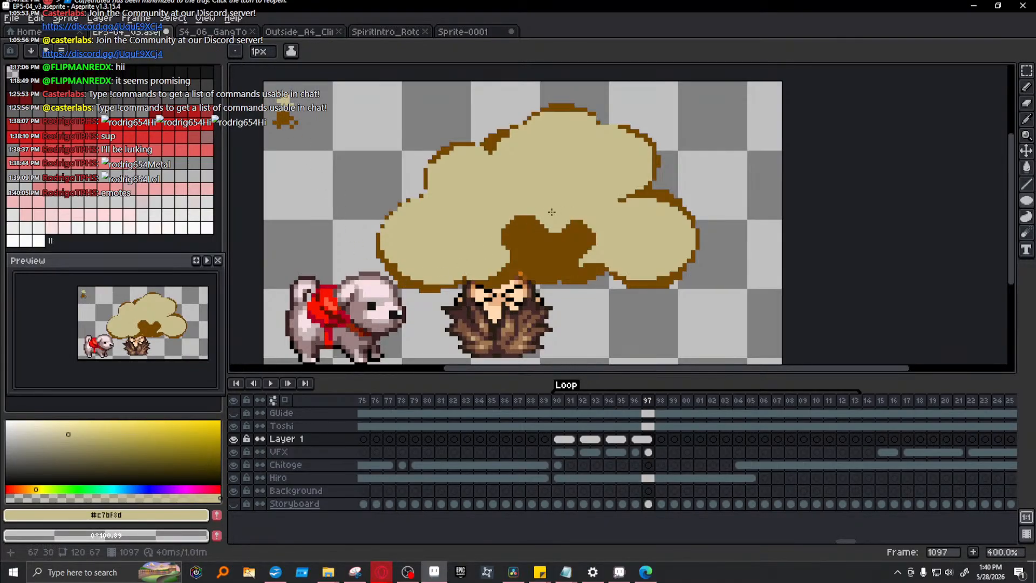
{"action": "left_click_drag", "start_coordinate": [563, 233], "coordinate": [509, 215]}
{"action": "key", "text": "ctrl+z"}
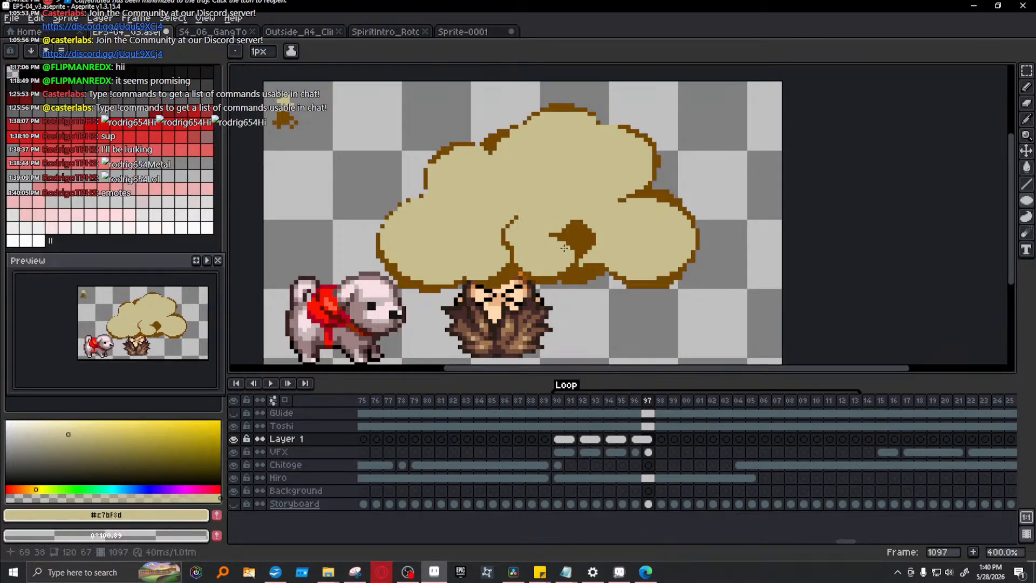
{"action": "left_click_drag", "start_coordinate": [590, 218], "coordinate": [570, 246]}
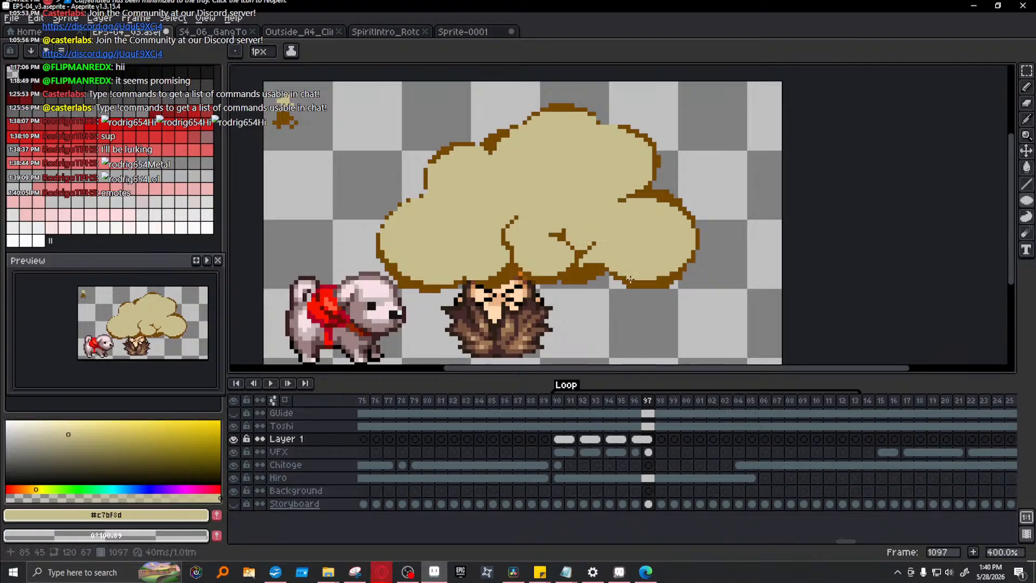
{"action": "left_click", "coordinate": [559, 440]}
{"action": "left_click", "coordinate": [639, 441]}
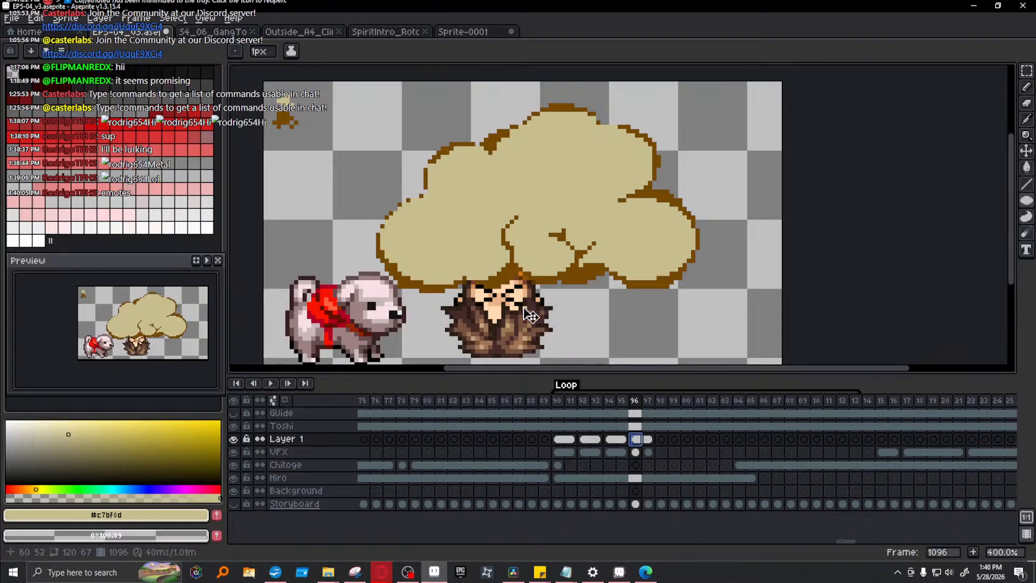
- Undo the beige covering and the extra brown lobes, back to the single brown mound in frame 1097
{"action": "key", "text": "ctrl+z"}
{"action": "key", "text": "ctrl+z"}
{"action": "key", "text": "ctrl+z"}
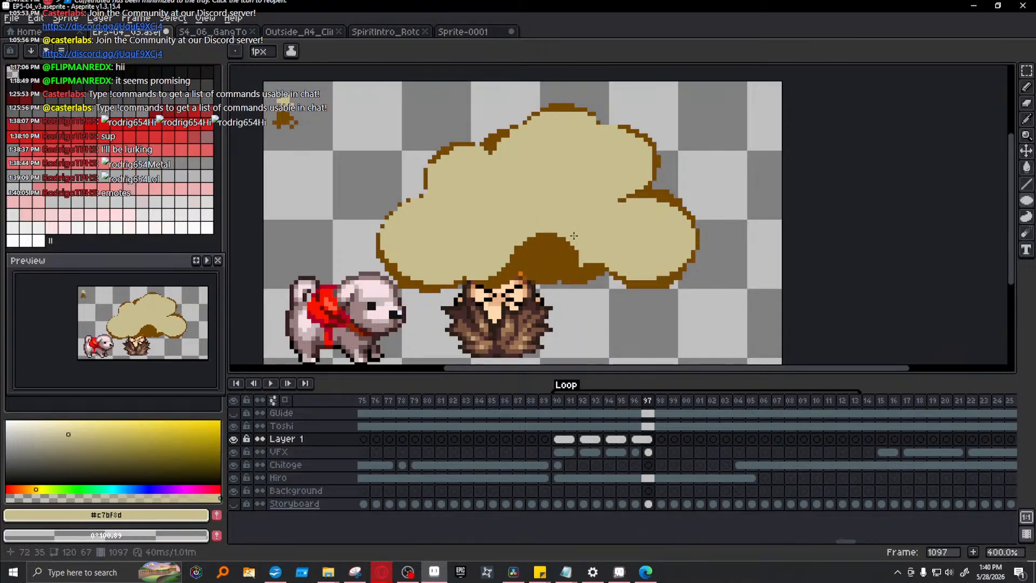
- Try covering the brown mound with a beige filled ellipse to leave a thin curl line, and play the loop
{"action": "left_click_drag", "start_coordinate": [512, 217], "coordinate": [580, 273]}
{"action": "key", "text": "ctrl+z"}
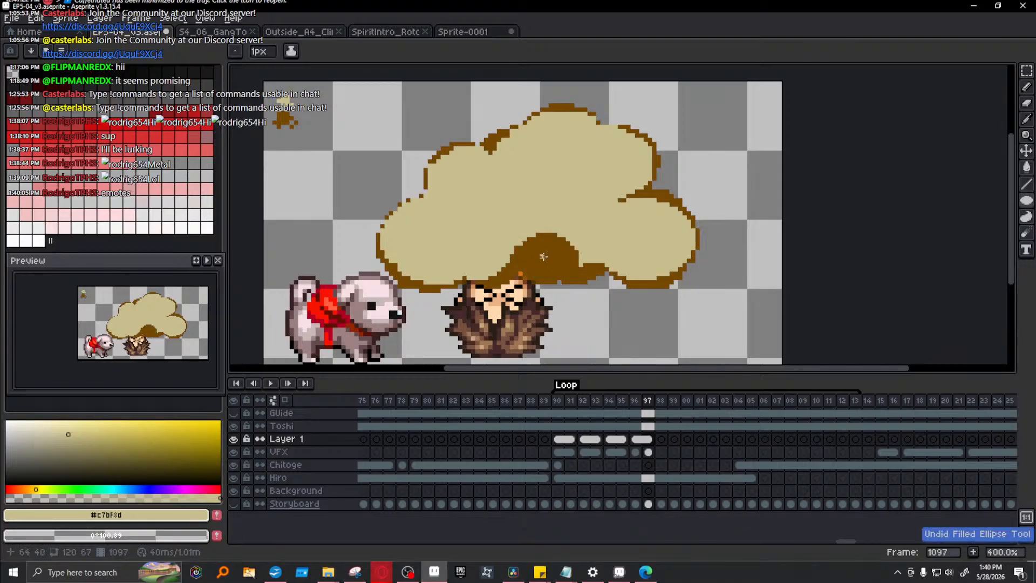
{"action": "left_click_drag", "start_coordinate": [520, 274], "coordinate": [589, 240]}
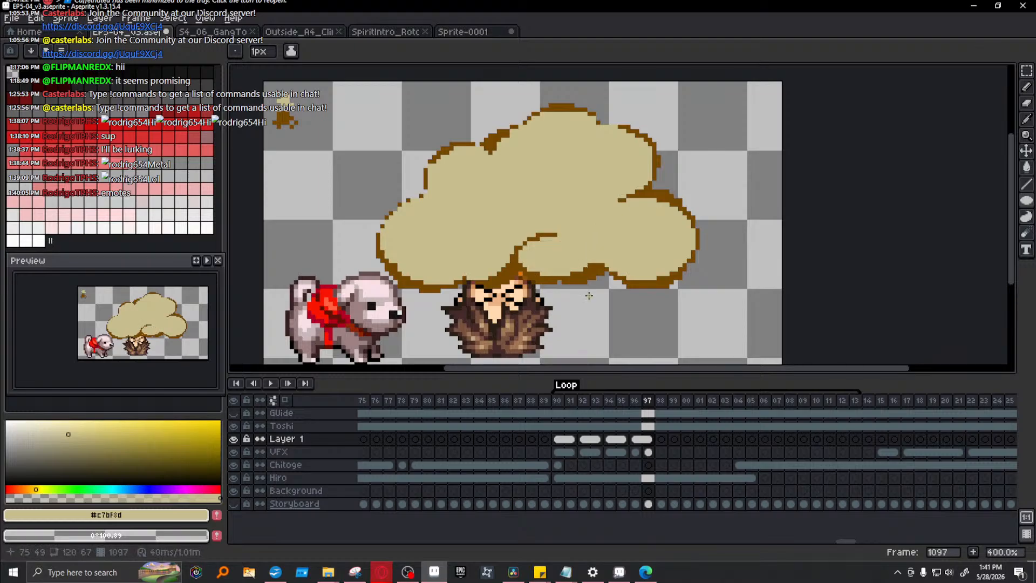
{"action": "left_click", "coordinate": [557, 399]}
{"action": "left_click", "coordinate": [270, 384]}
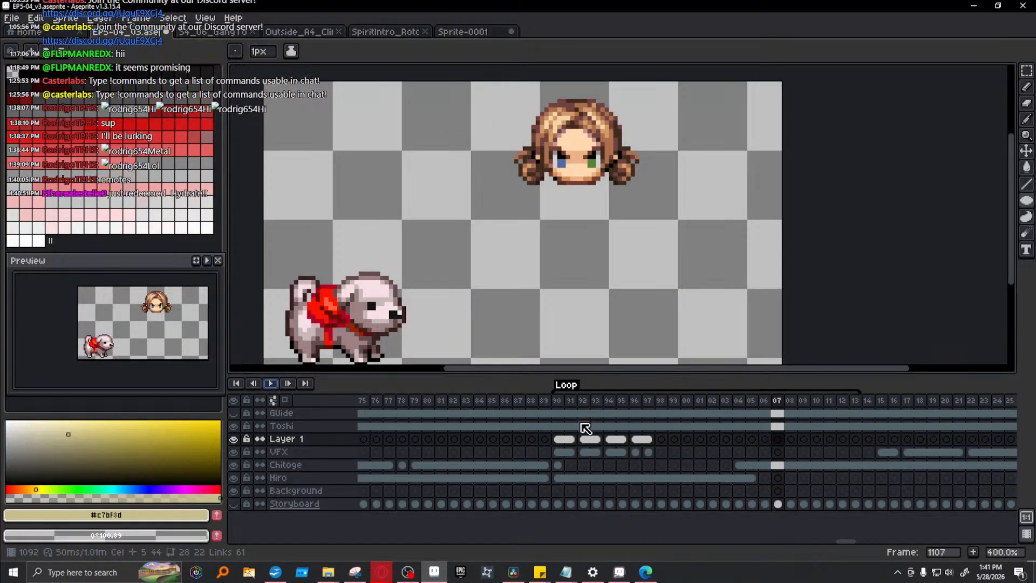
{"action": "key", "text": "ctrl+z"}
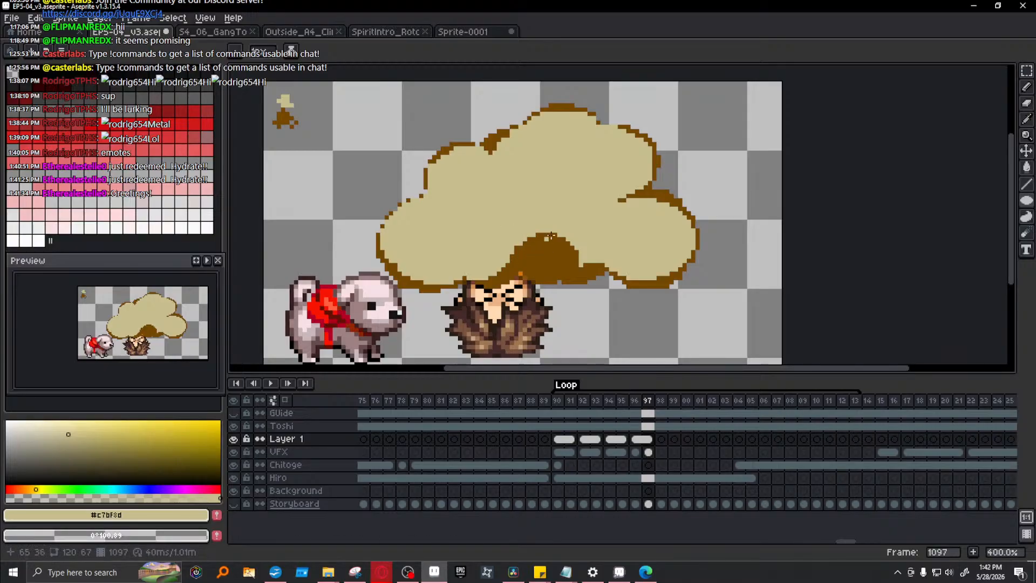
- Redo the beige filled ellipse over the brown mound in frame 1097, leaving a thin brown curl line along its upper edge
{"action": "left_click_drag", "start_coordinate": [581, 275], "coordinate": [579, 278]}
{"action": "key", "text": "ctrl+z"}
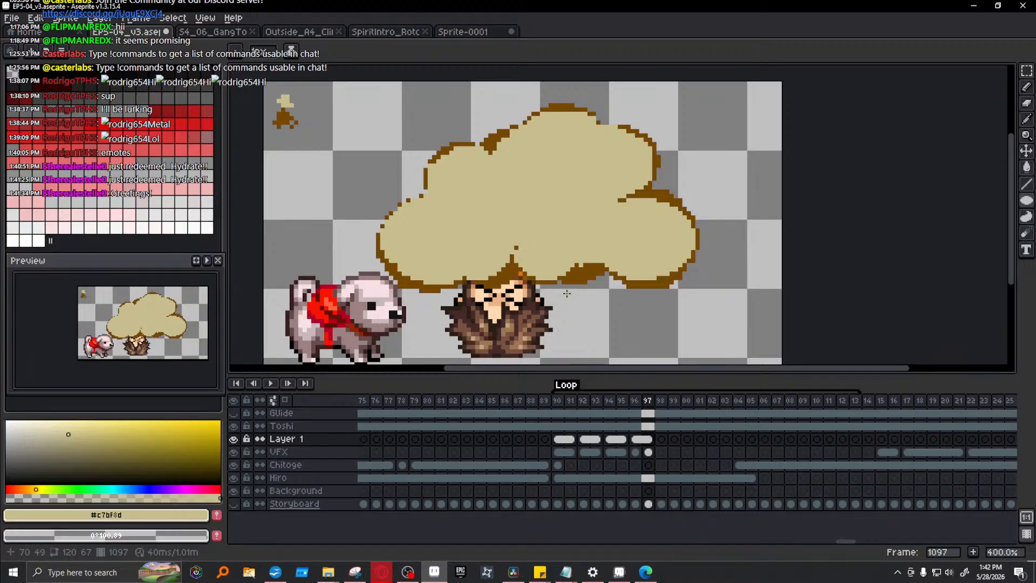
{"action": "mouse_move", "coordinate": [579, 279]}
{"action": "left_mouse_down"}
{"action": "mouse_move", "coordinate": [530, 269]}
{"action": "mouse_move", "coordinate": [519, 241]}
{"action": "mouse_move", "coordinate": [568, 276]}
{"action": "left_mouse_up"}
- Copy the Layer 1 and VFX cels of frames 1090 to 1097 and paste them at frames 1098 and 1106
{"action": "left_click_drag", "start_coordinate": [564, 443], "coordinate": [654, 452]}
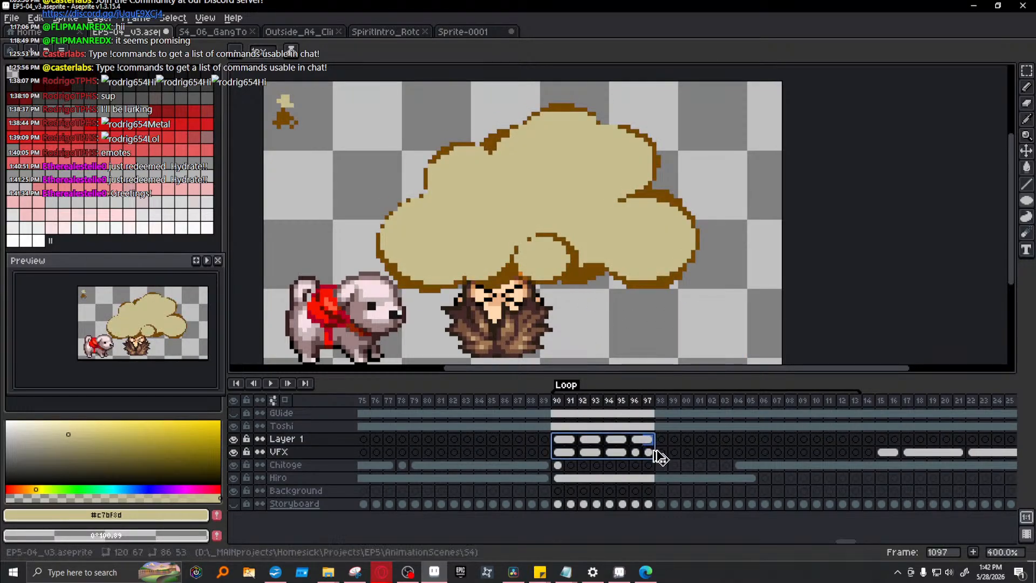
{"action": "key", "text": "ctrl+c"}
{"action": "left_click", "coordinate": [661, 438]}
{"action": "key", "text": "ctrl+v"}
{"action": "left_click", "coordinate": [764, 439]}
{"action": "key", "text": "ctrl+v"}
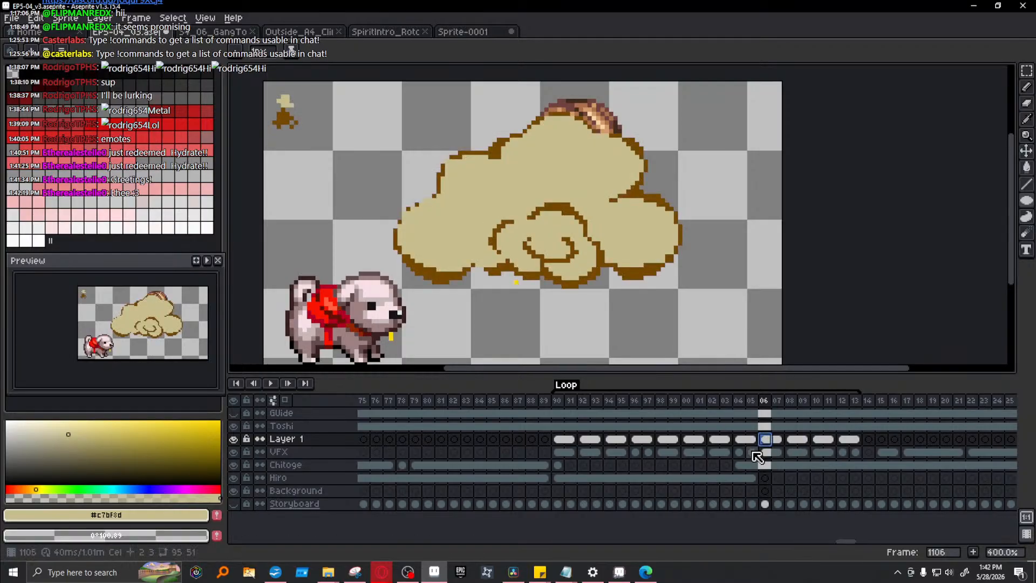
- Play the loop from frame 1090 and compare the Layer 1 cloud drawings in frames 1091 to 1096
{"action": "left_click", "coordinate": [558, 402]}
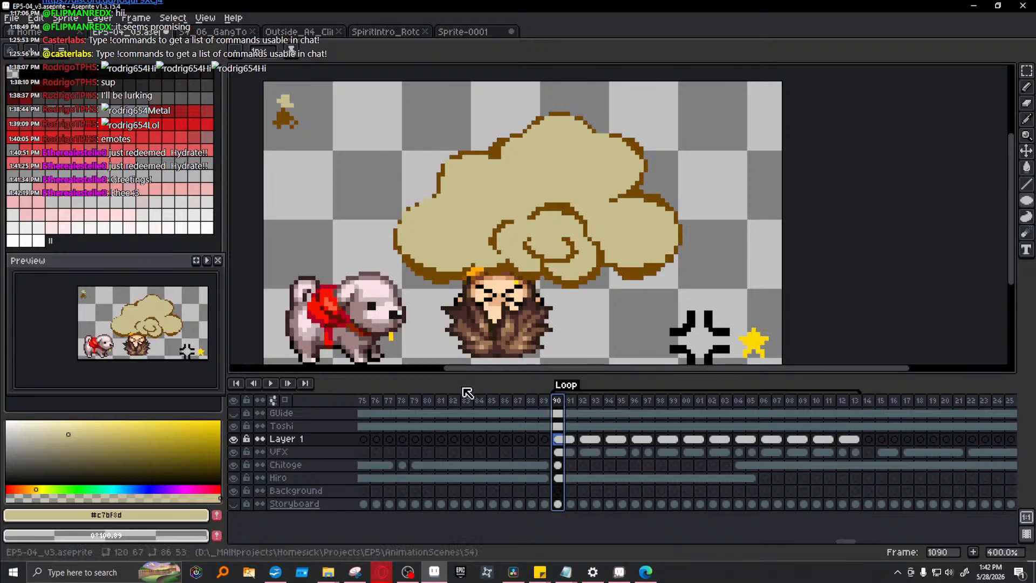
{"action": "left_click", "coordinate": [269, 383]}
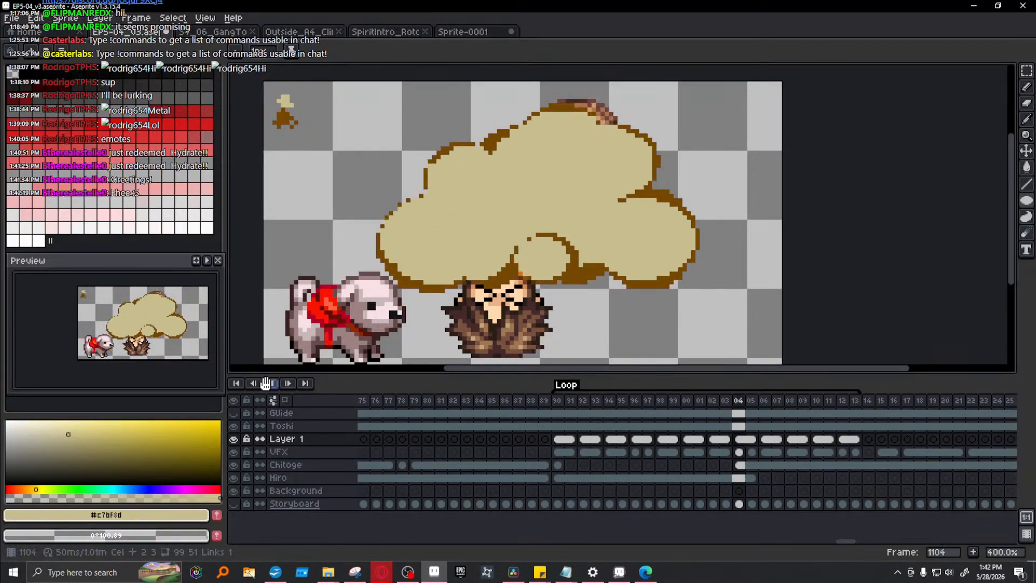
{"action": "left_click", "coordinate": [268, 384]}
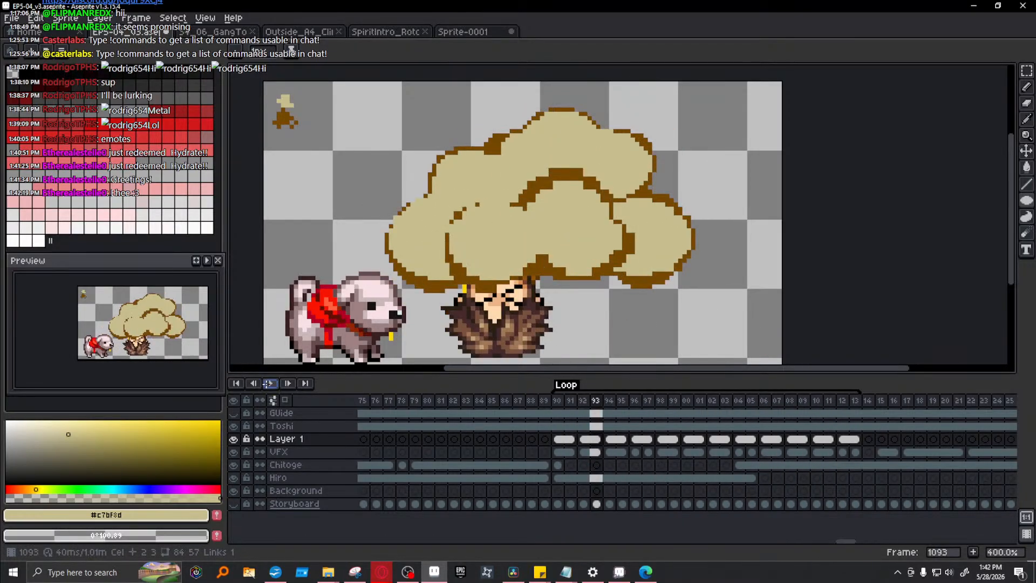
{"action": "left_click", "coordinate": [568, 443]}
{"action": "left_click", "coordinate": [601, 439]}
{"action": "left_click", "coordinate": [625, 439]}
{"action": "left_click", "coordinate": [636, 438]}
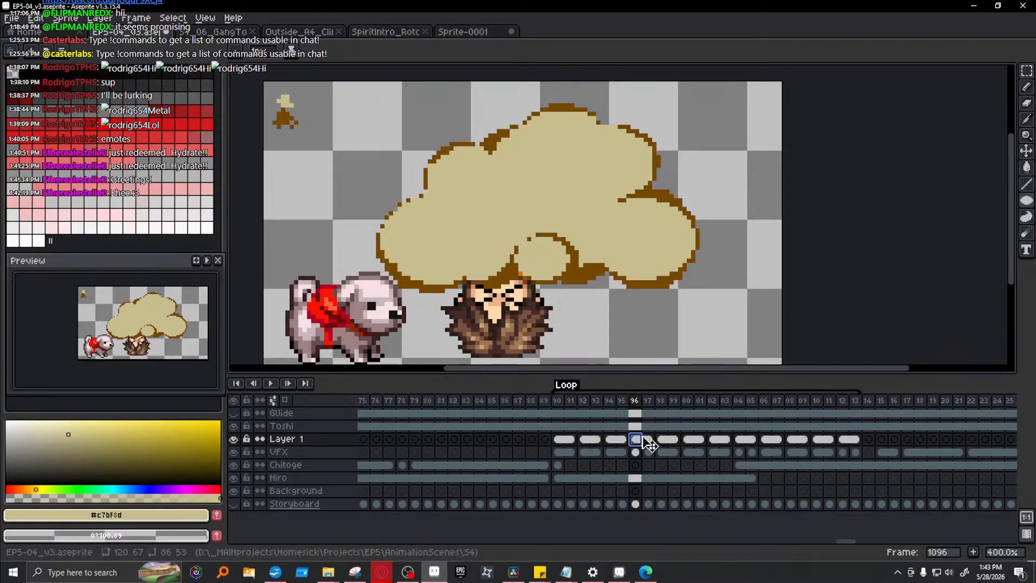
{"action": "left_click", "coordinate": [623, 441]}
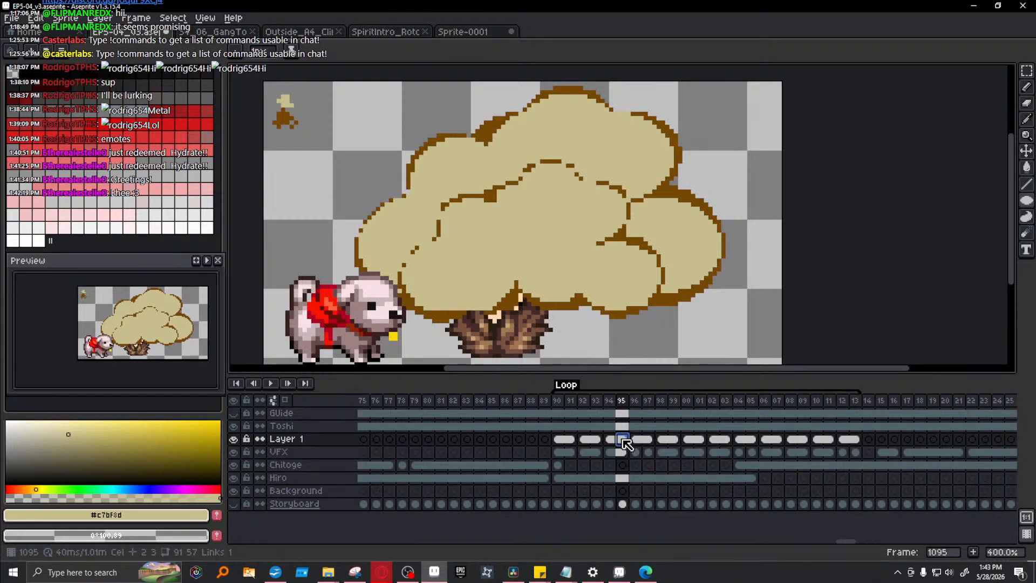
{"action": "left_click", "coordinate": [639, 441]}
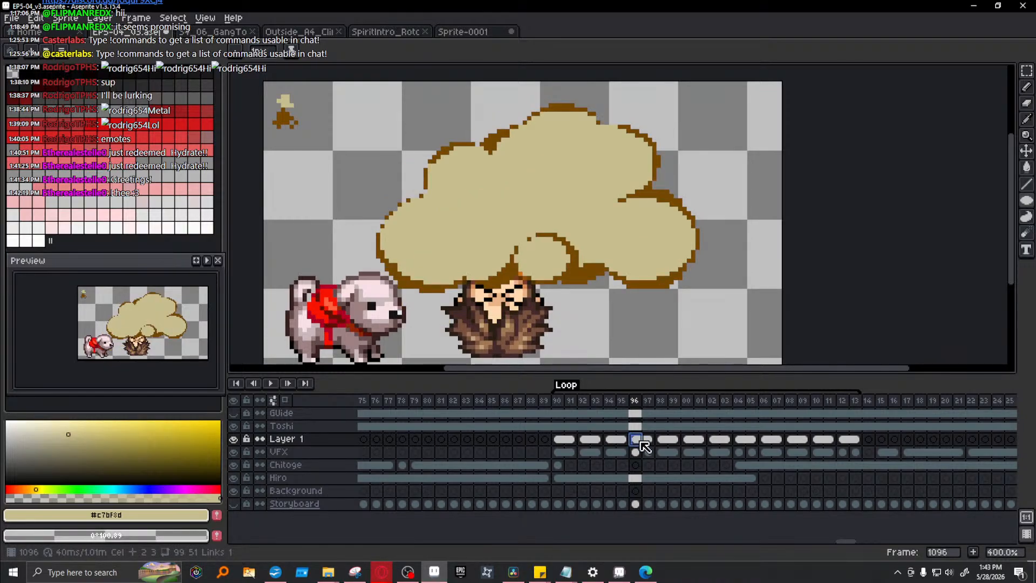
- Enlarge the Layer 1 cloud in frame 1096 to about 94 by 68 px and deselect it
{"action": "left_click", "coordinate": [1027, 71]}
{"action": "left_click_drag", "start_coordinate": [373, 105], "coordinate": [770, 370]}
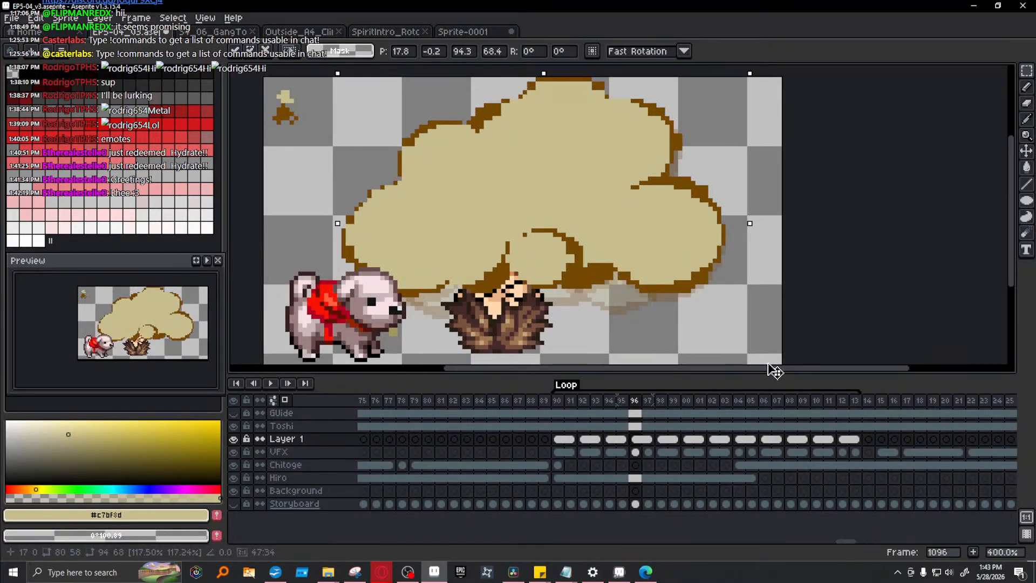
{"action": "key", "text": "ctrl+d"}
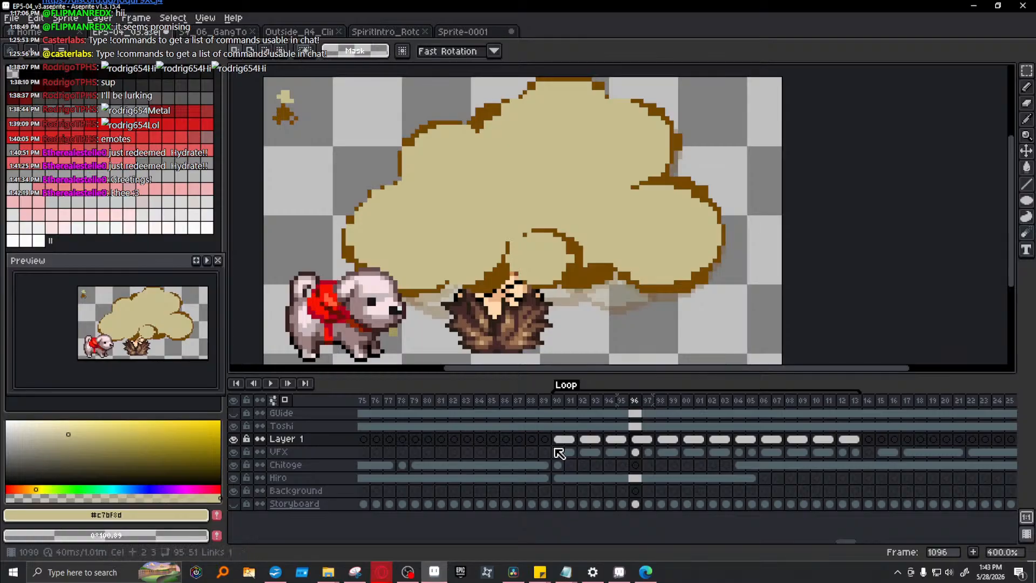
- Replace the Layer 1 and VFX cels in frames 1098 to 1113 with fresh copies of frames 1090 to 1097, and turn off onion skinning
{"action": "left_click_drag", "start_coordinate": [663, 451], "coordinate": [859, 448]}
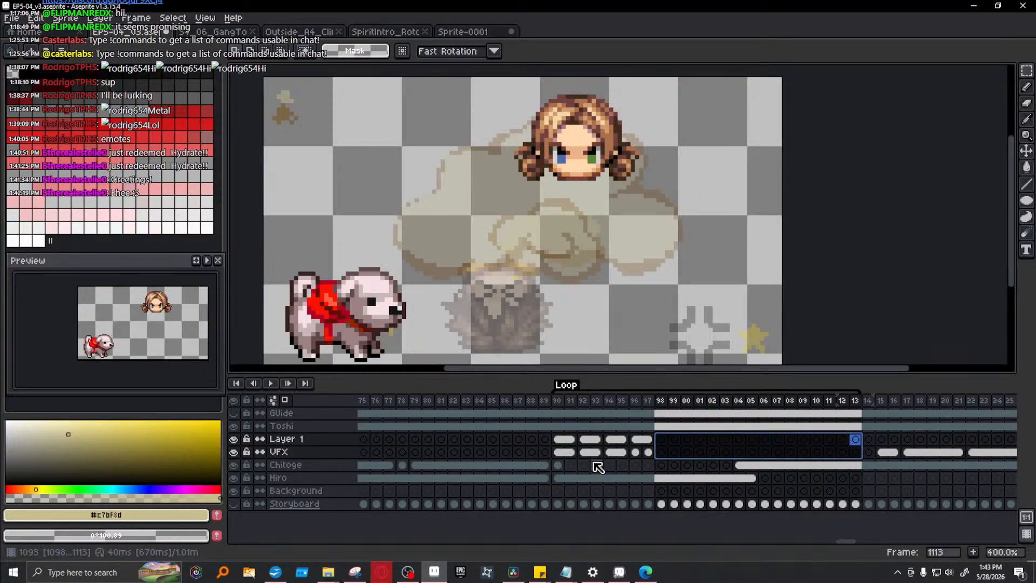
{"action": "key", "text": "Escape"}
{"action": "left_click", "coordinate": [285, 401]}
{"action": "left_click_drag", "start_coordinate": [561, 440], "coordinate": [734, 445]}
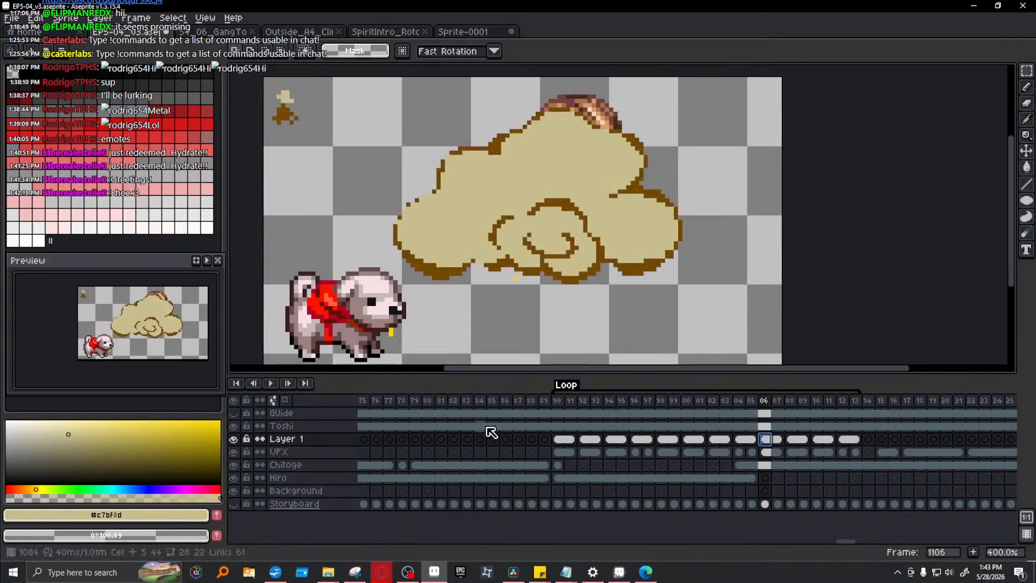
- Play back the extended cloud loop from frame 1090 and save the file
{"action": "left_click", "coordinate": [557, 401]}
{"action": "left_click", "coordinate": [271, 384]}
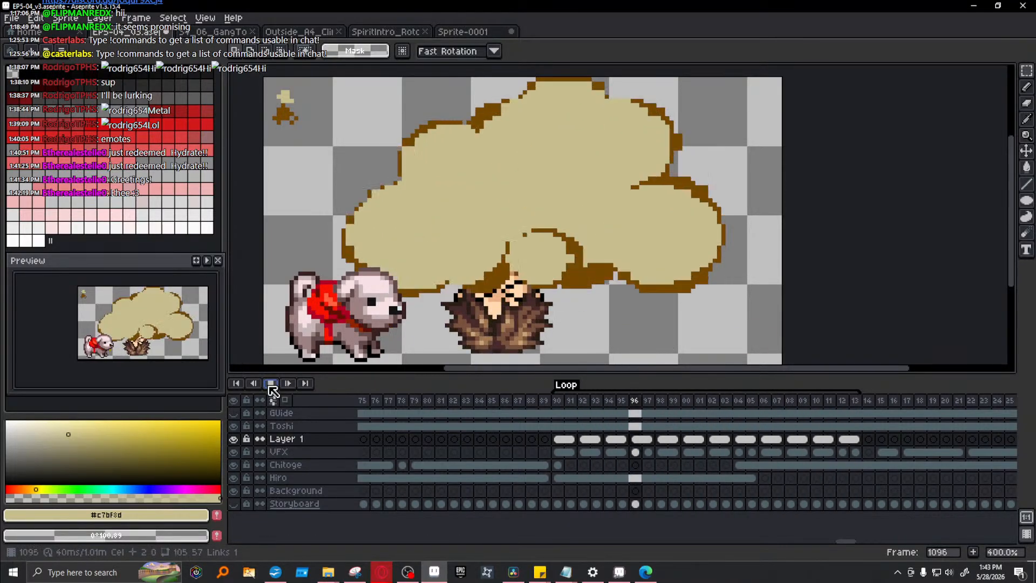
{"action": "left_click", "coordinate": [271, 383]}
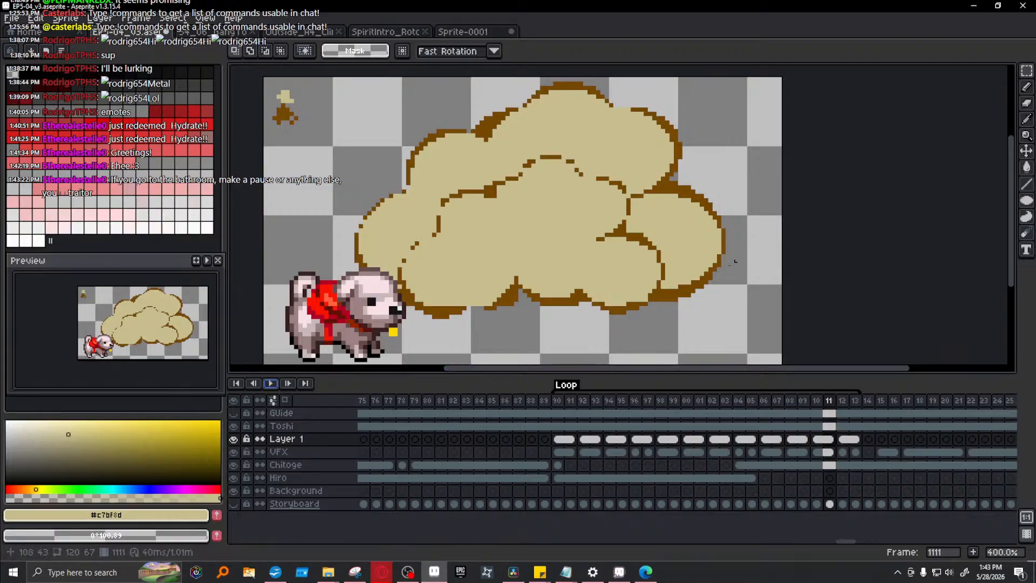
{"action": "left_click", "coordinate": [557, 399]}
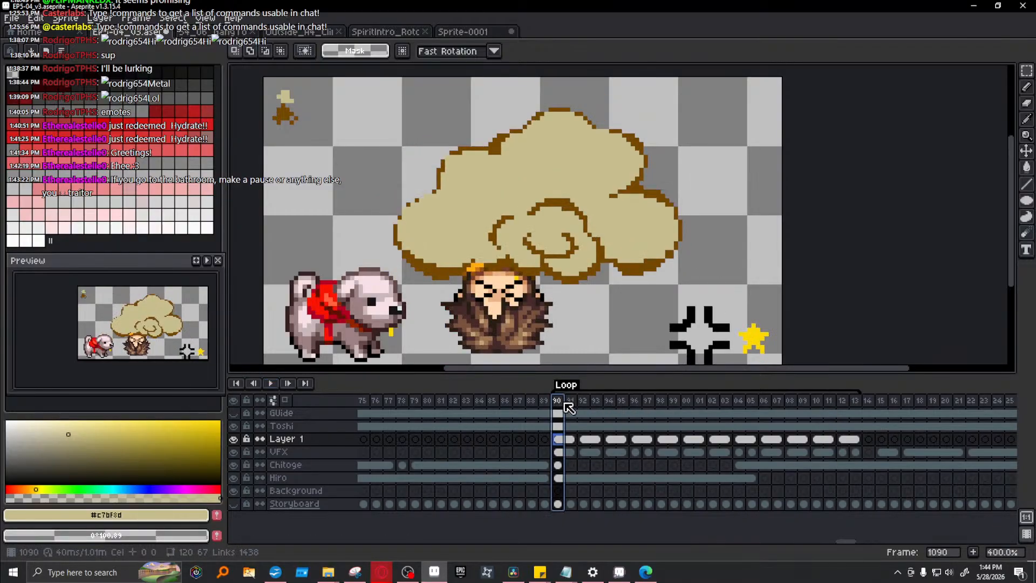
{"action": "left_click", "coordinate": [271, 383]}
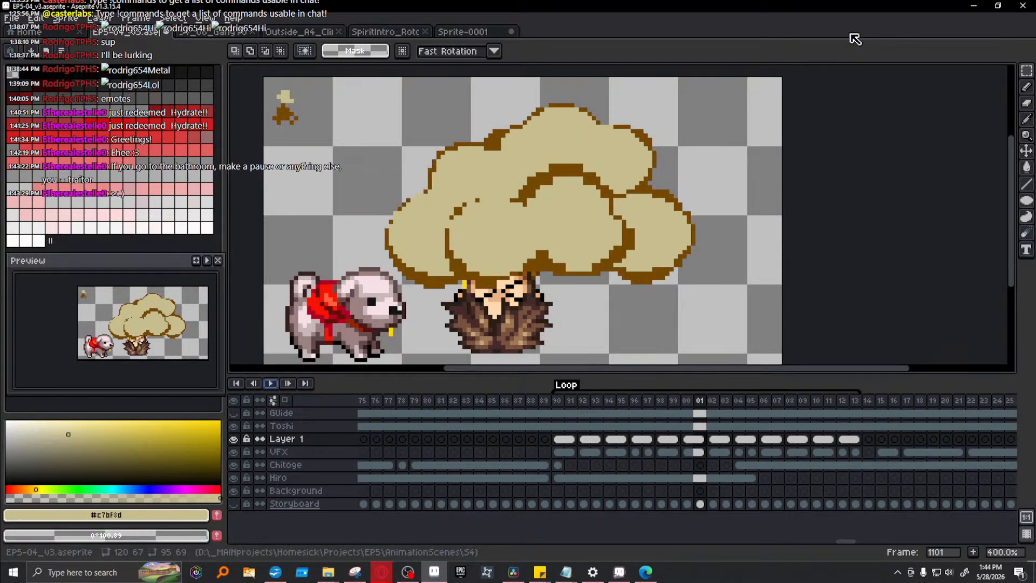
{"action": "key", "text": "ctrl+s"}
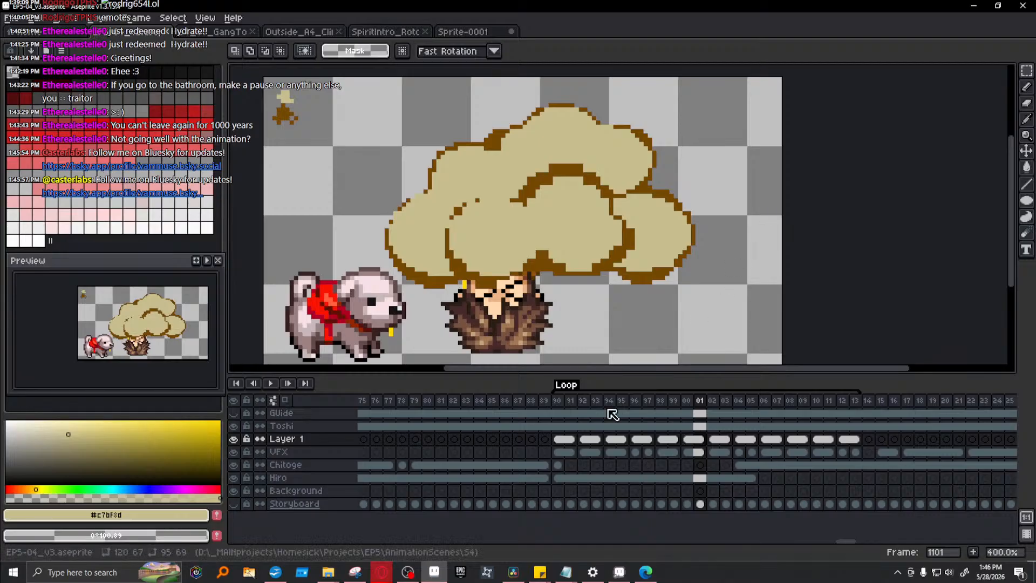
- Replay the loop from frame 1090 and examine how the Layer 1 cloud changes from frame 1091 to 1098
{"action": "left_click", "coordinate": [562, 408]}
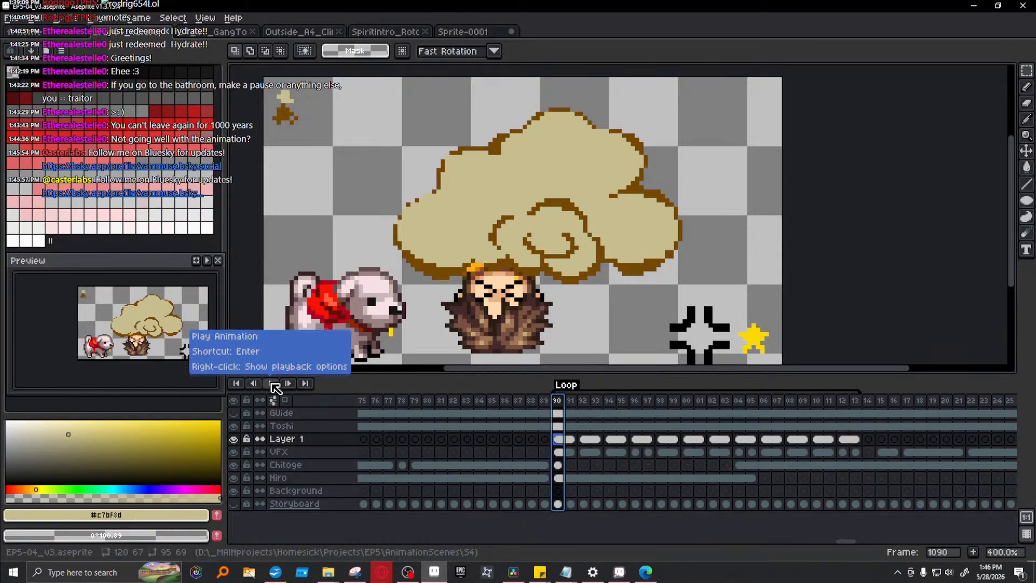
{"action": "left_click", "coordinate": [272, 383]}
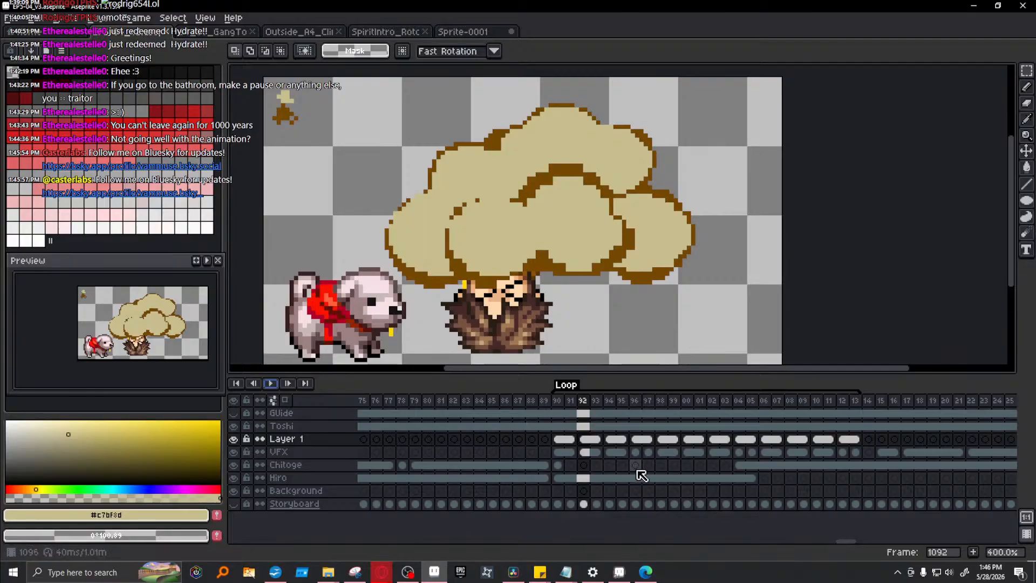
{"action": "left_click", "coordinate": [640, 441]}
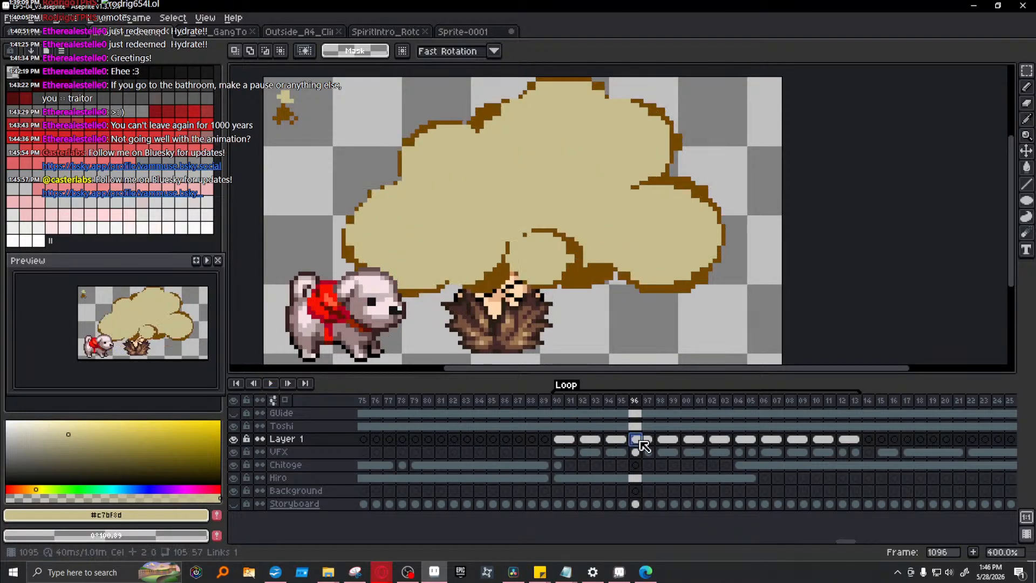
{"action": "left_click", "coordinate": [622, 439]}
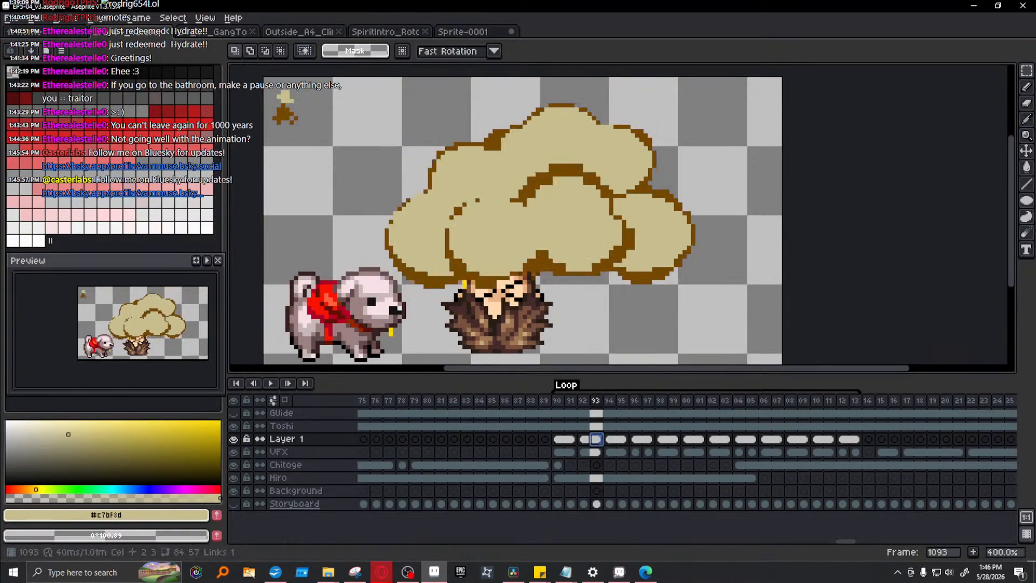
{"action": "left_click", "coordinate": [636, 440]}
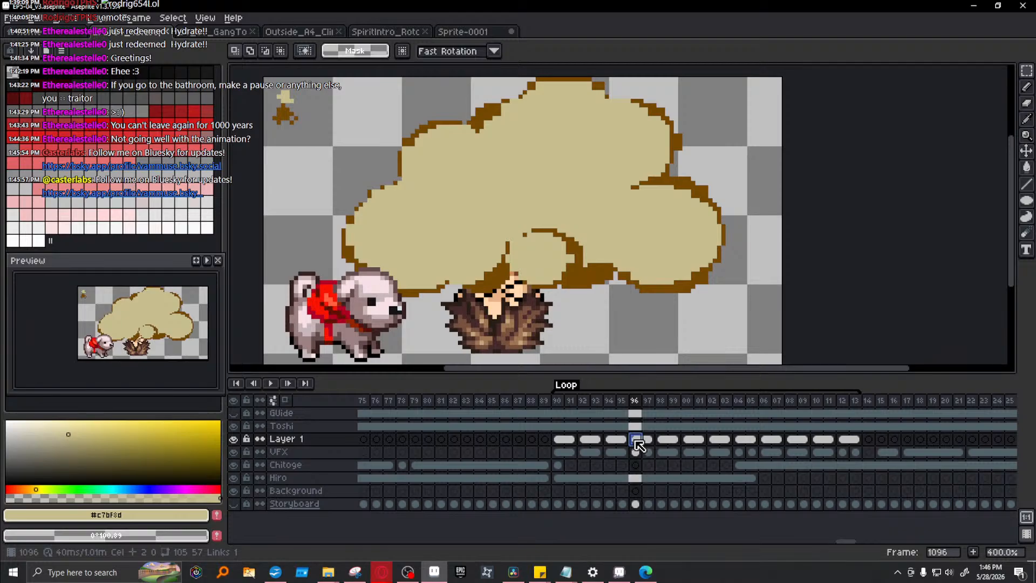
{"action": "left_click", "coordinate": [621, 440]}
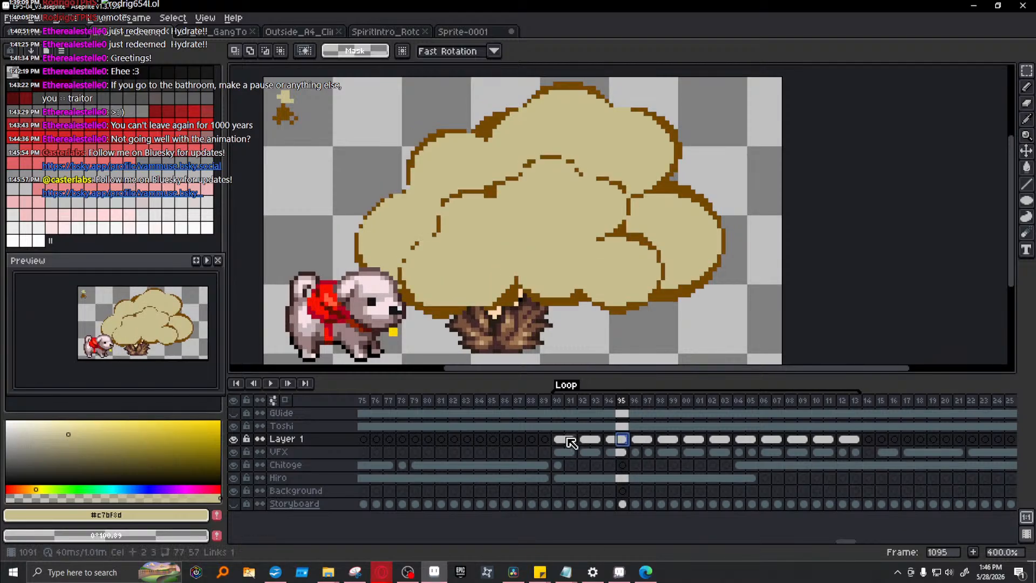
{"action": "left_click", "coordinate": [571, 440]}
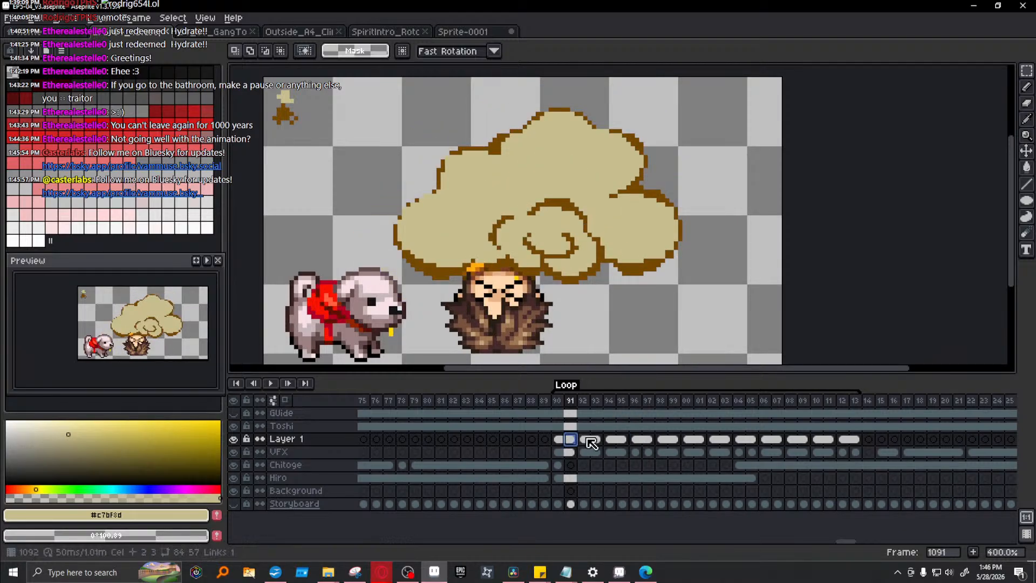
{"action": "left_click", "coordinate": [586, 440]}
{"action": "left_click", "coordinate": [622, 440]}
{"action": "left_click", "coordinate": [638, 439]}
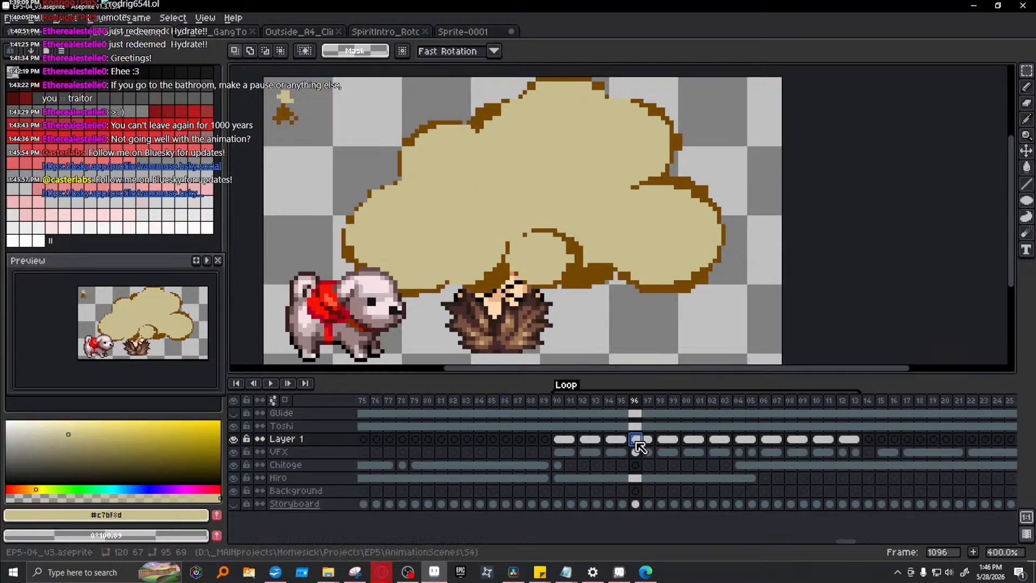
{"action": "left_click", "coordinate": [664, 442]}
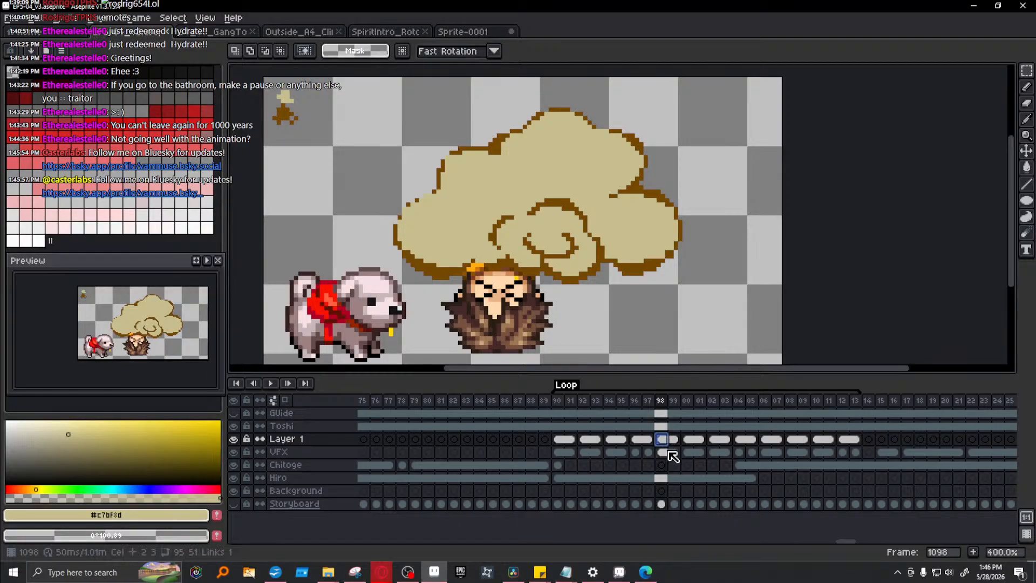
- Step through the VFX layer cels from frame 1090 to 1098 to check the cloud's progression
{"action": "left_click", "coordinate": [668, 452]}
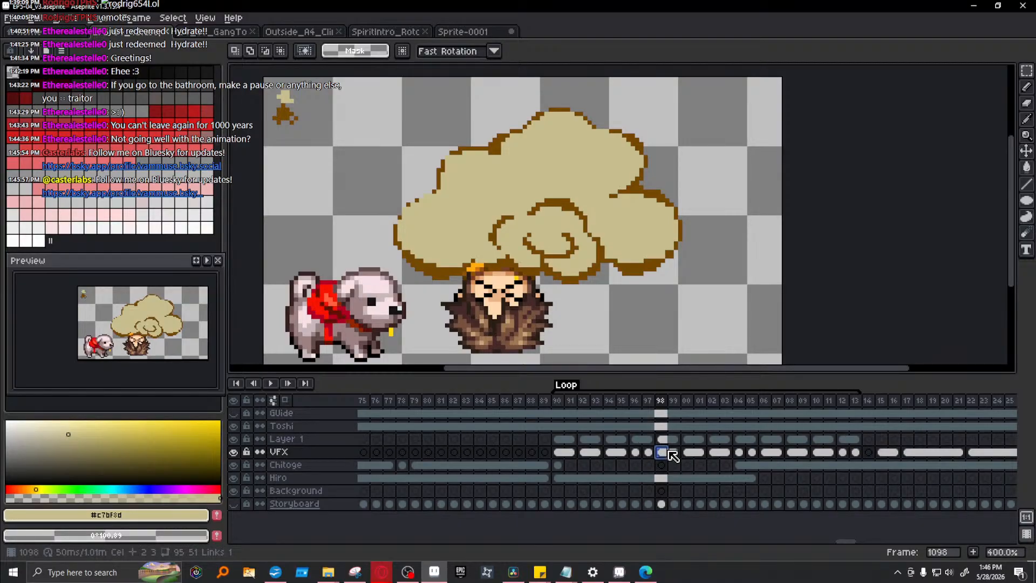
{"action": "left_click", "coordinate": [562, 452]}
{"action": "left_click", "coordinate": [587, 453]}
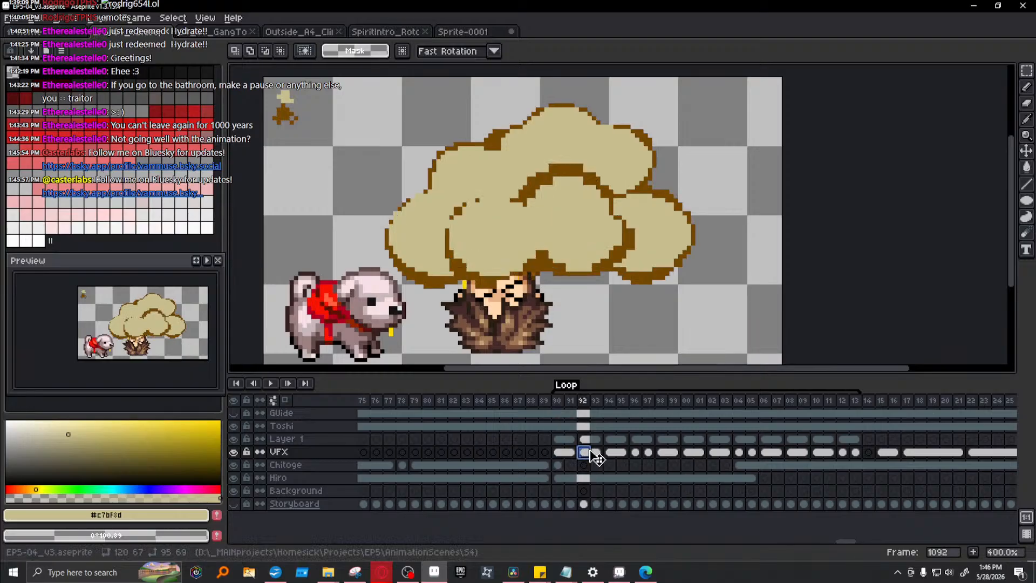
{"action": "left_click", "coordinate": [616, 453]}
{"action": "left_click", "coordinate": [635, 454]}
{"action": "left_click", "coordinate": [664, 455]}
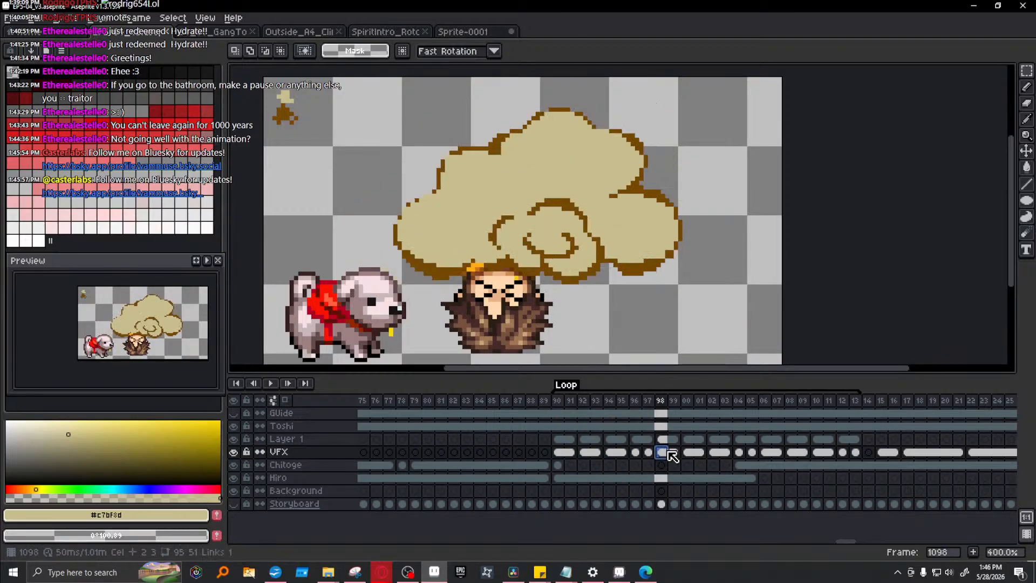
- Delete the Layer 1 cels in frames 1096 and 1097
{"action": "left_click", "coordinate": [647, 440]}
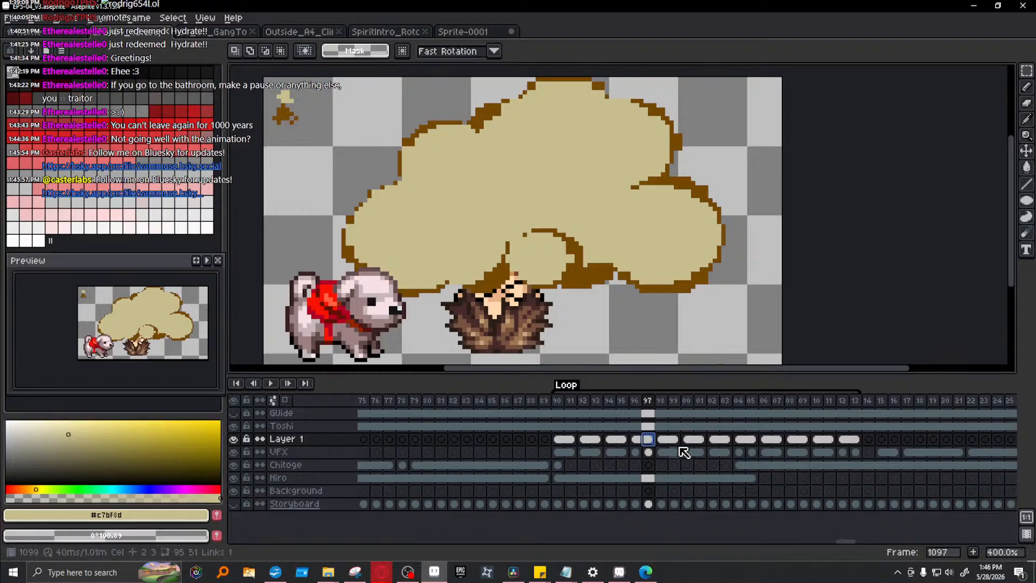
{"action": "left_click_drag", "start_coordinate": [638, 439], "coordinate": [650, 447]}
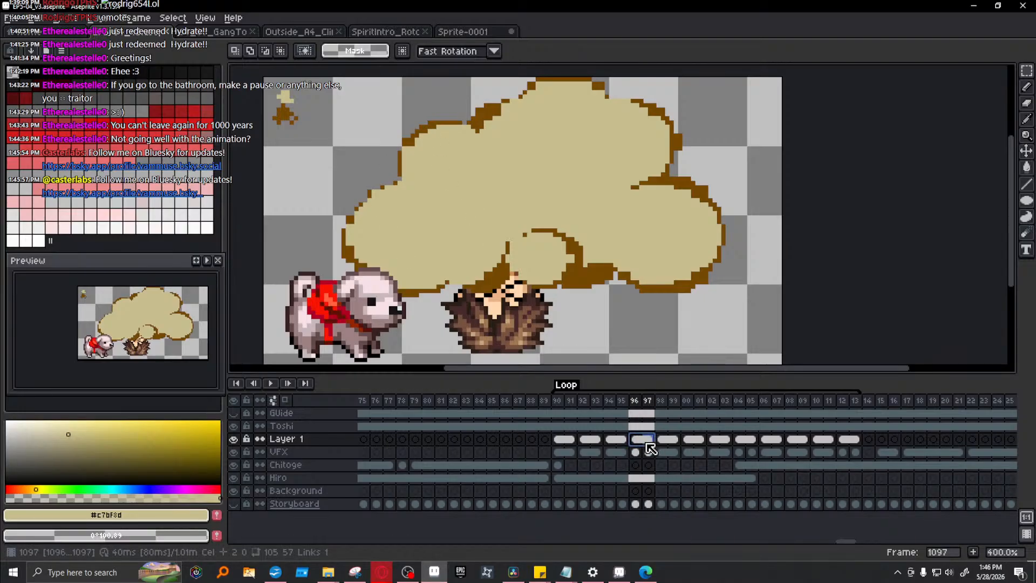
{"action": "key", "text": "Delete"}
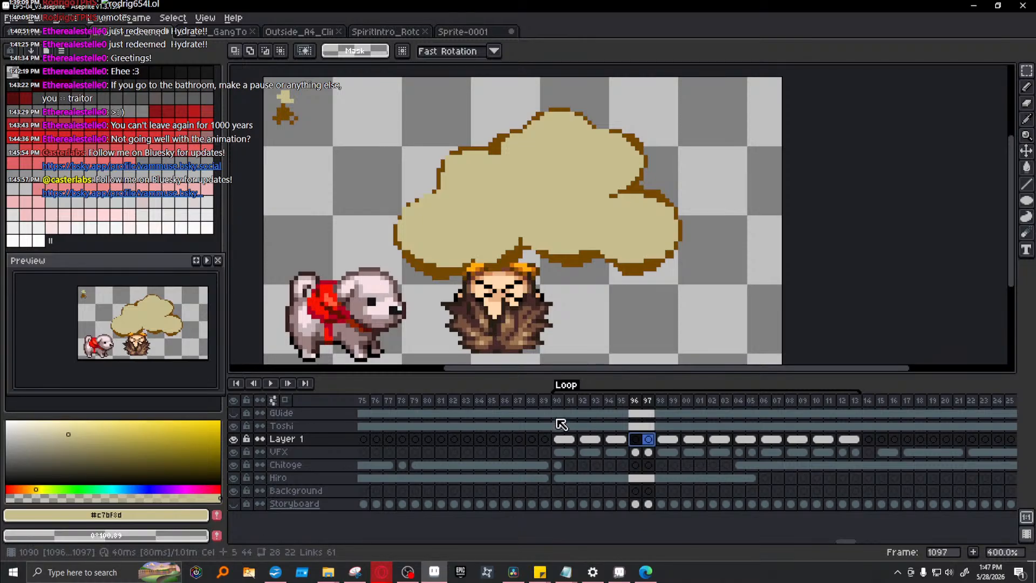
- Examine the VFX cels in frames 1095 to 1098 to check the transition back to the loop's first cloud
{"action": "left_click", "coordinate": [636, 452]}
{"action": "key", "text": "Left"}
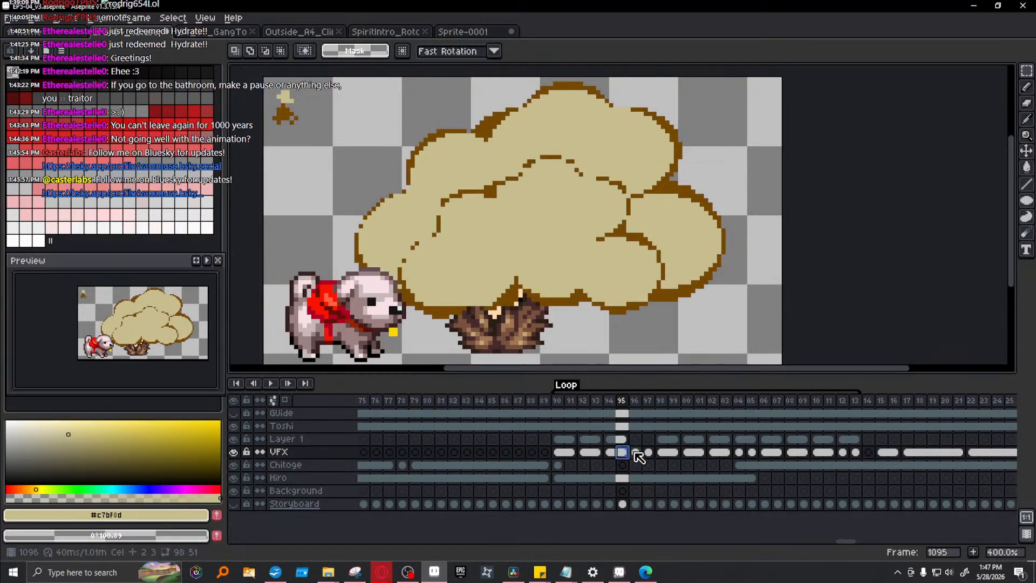
{"action": "left_click", "coordinate": [638, 458]}
{"action": "left_click", "coordinate": [648, 456]}
{"action": "left_click", "coordinate": [663, 459]}
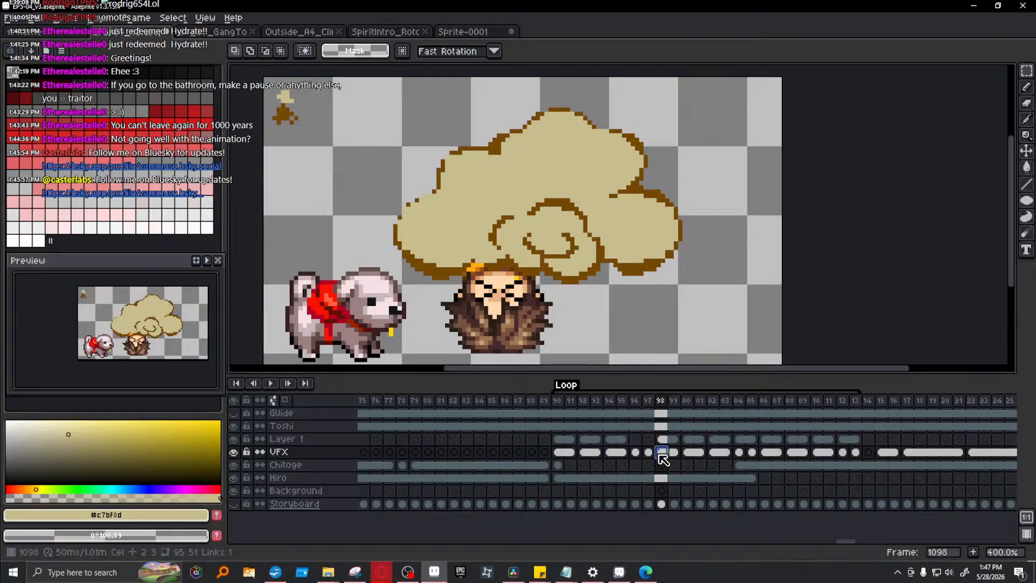
- Compare the Layer 1 cels in frames 1090 to 1098 with the first VFX cloud to judge the gap at frame 1096
{"action": "left_click", "coordinate": [557, 440]}
{"action": "left_click", "coordinate": [610, 439]}
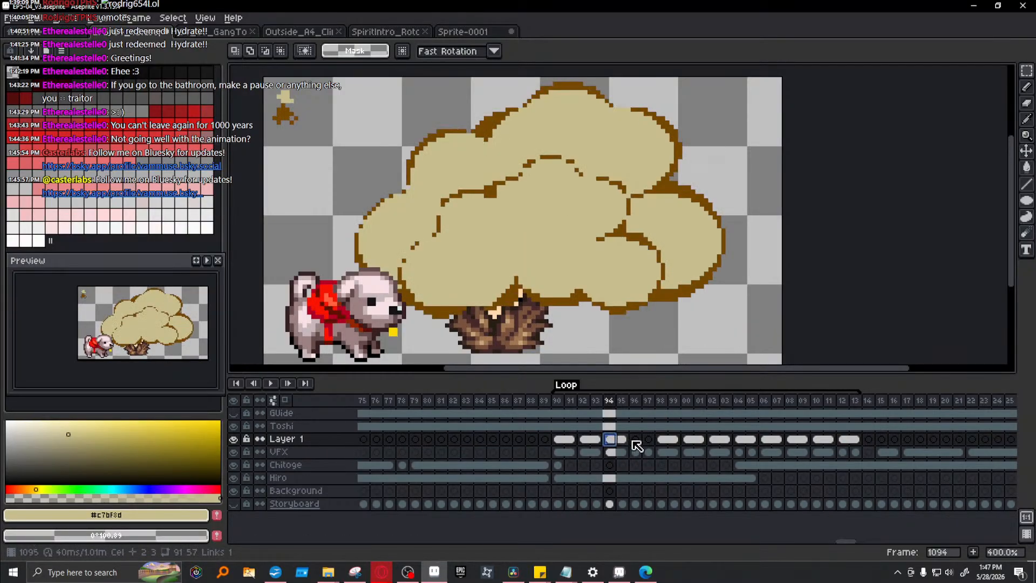
{"action": "left_click", "coordinate": [637, 440]}
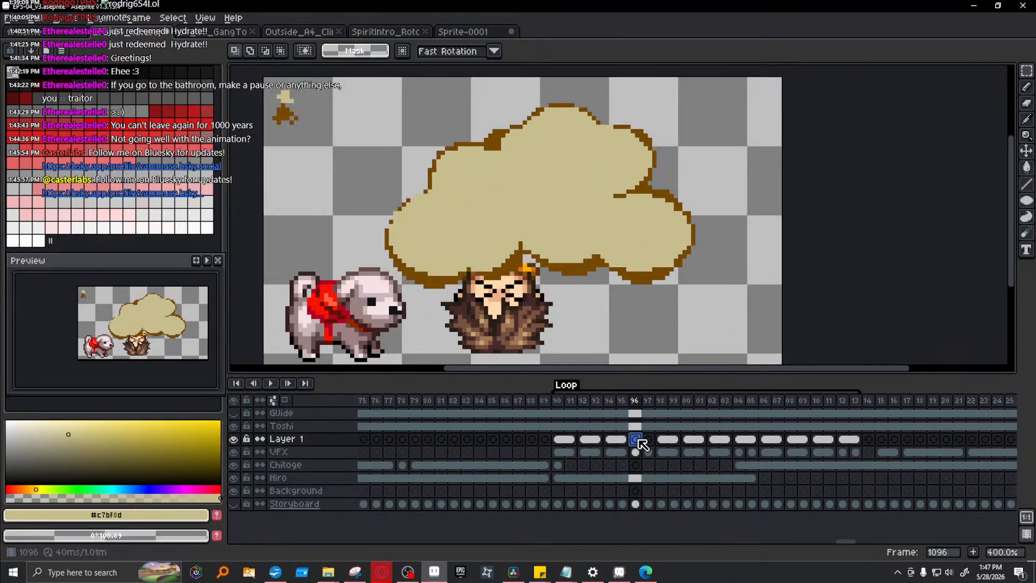
{"action": "left_click", "coordinate": [571, 452]}
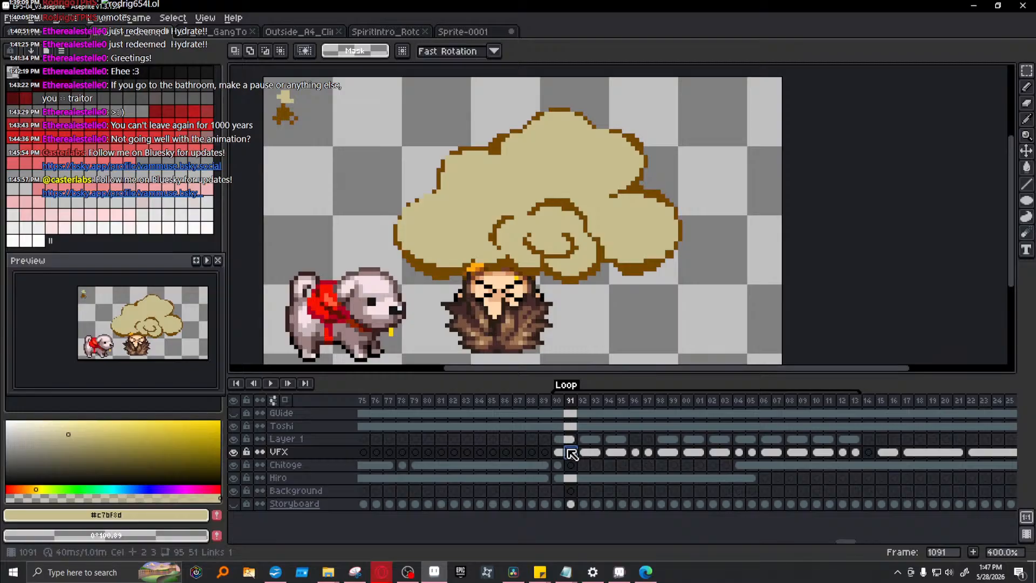
{"action": "left_click", "coordinate": [637, 440]}
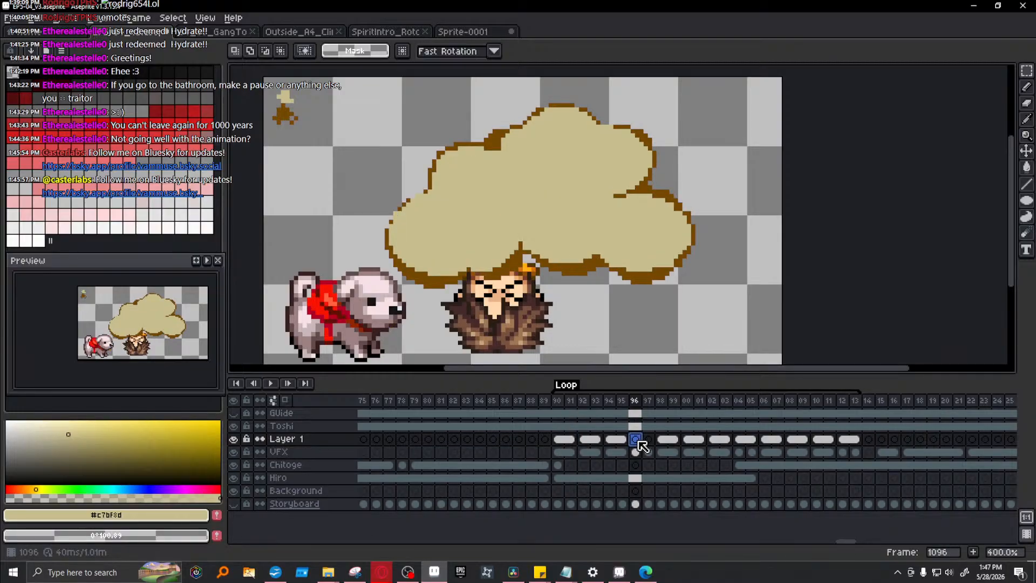
{"action": "left_click", "coordinate": [667, 439]}
{"action": "left_click", "coordinate": [636, 441]}
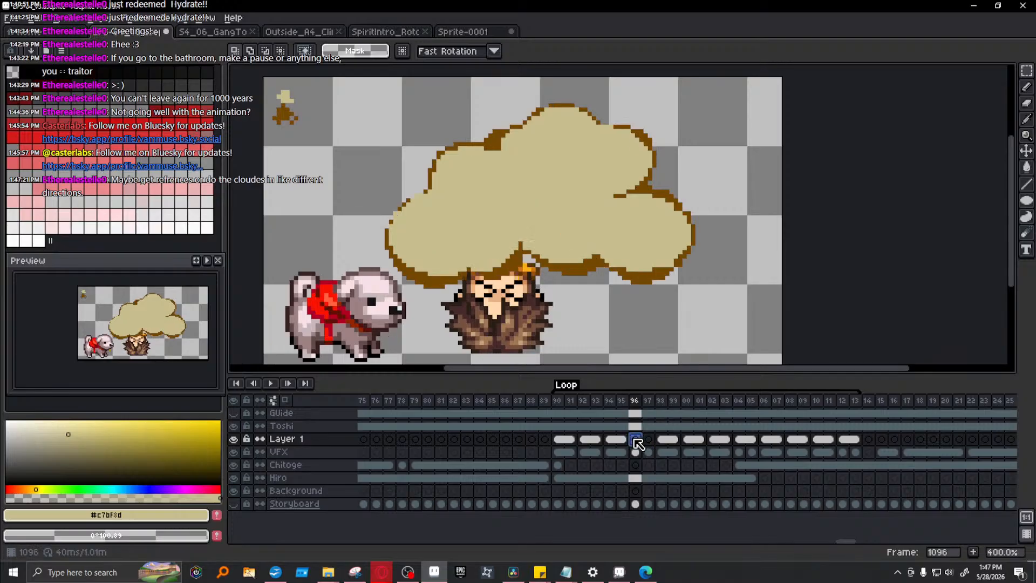
{"action": "left_click", "coordinate": [636, 439]}
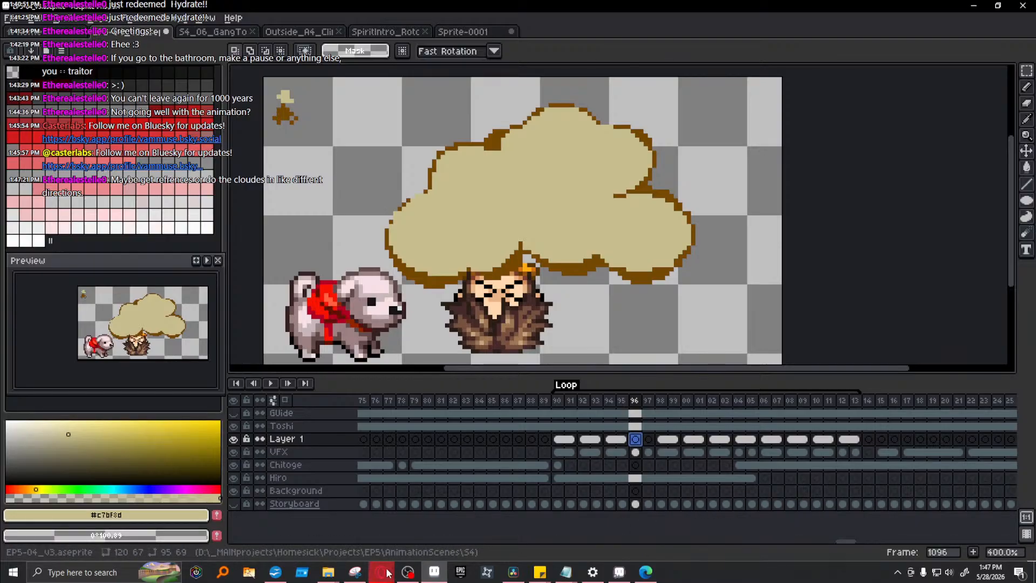
- Switch to the browser and replay the cloud scene of the Fight Cloud Compilation 5 CORN video up to 0:13
{"action": "mouse_move", "coordinate": [382, 572]}
{"action": "left_click", "coordinate": [694, 508]}
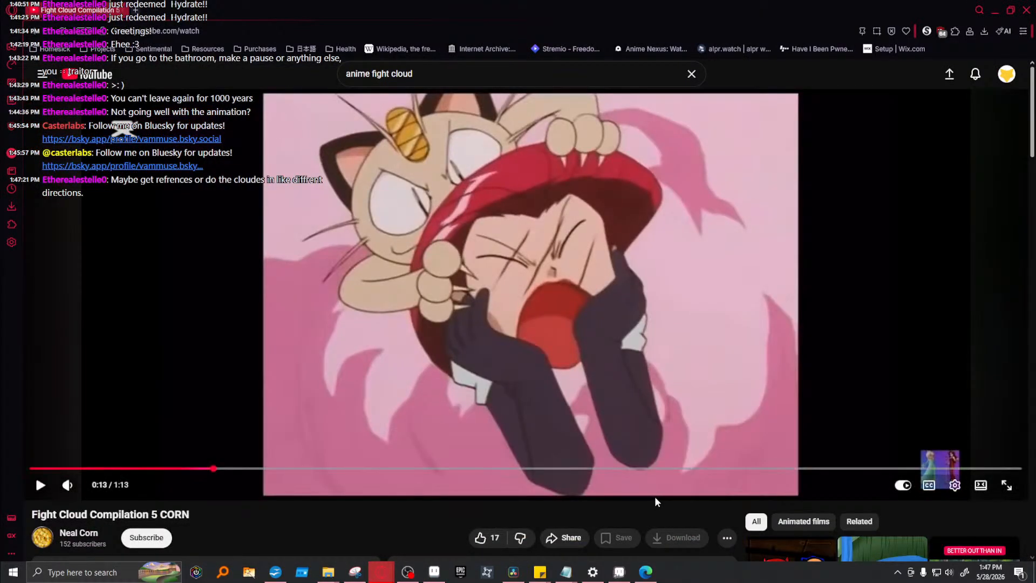
{"action": "left_click", "coordinate": [123, 468]}
{"action": "left_click", "coordinate": [458, 312]}
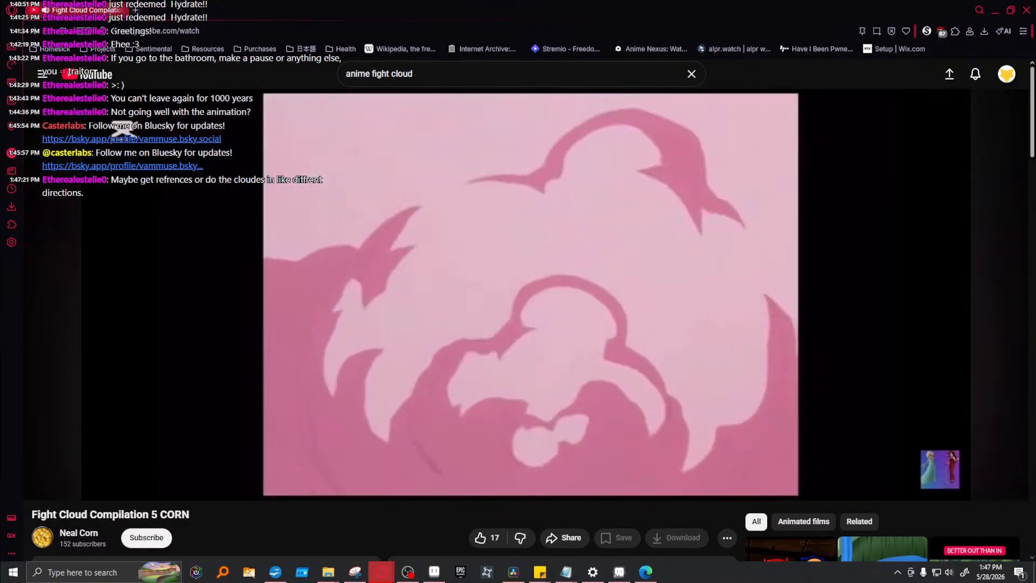
{"action": "left_click", "coordinate": [489, 339]}
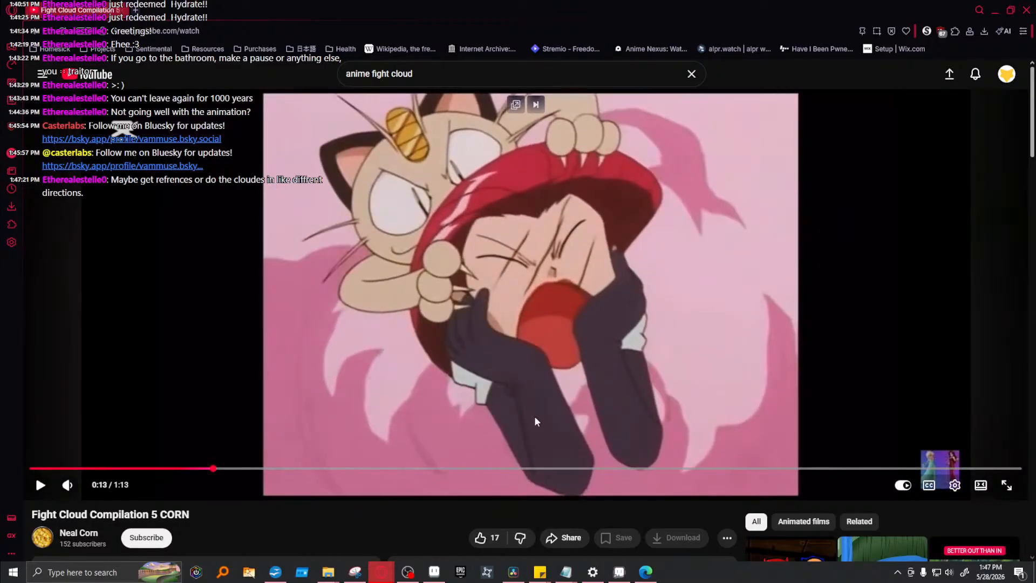
- Rewind the fight cloud video to 0:11, slow its playback speed and study how the pink clouds billow
{"action": "left_click", "coordinate": [185, 468]}
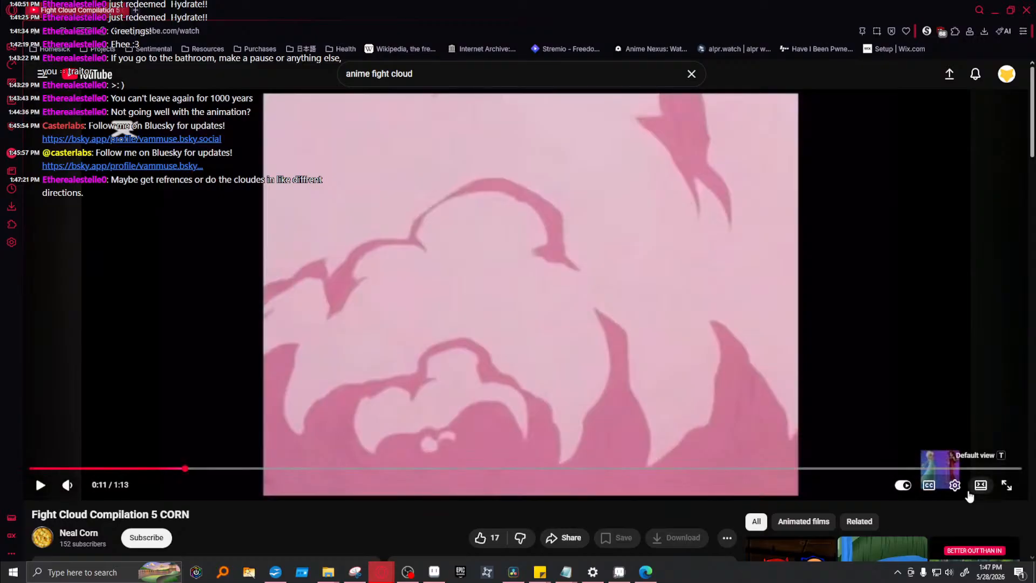
{"action": "left_click", "coordinate": [955, 484]}
{"action": "left_click", "coordinate": [923, 424]}
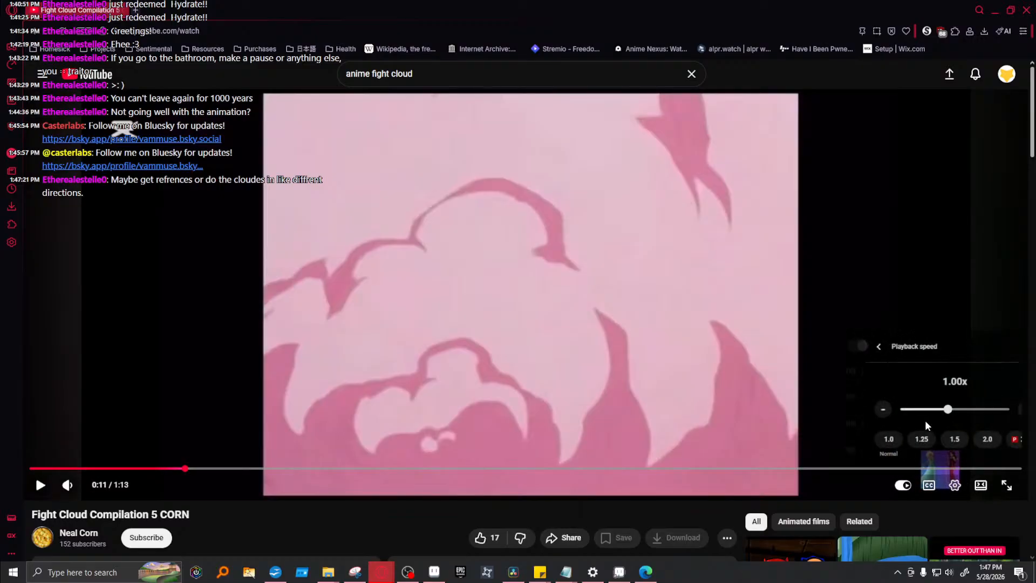
{"action": "left_click_drag", "start_coordinate": [927, 409], "coordinate": [710, 521]}
{"action": "left_click", "coordinate": [515, 388]}
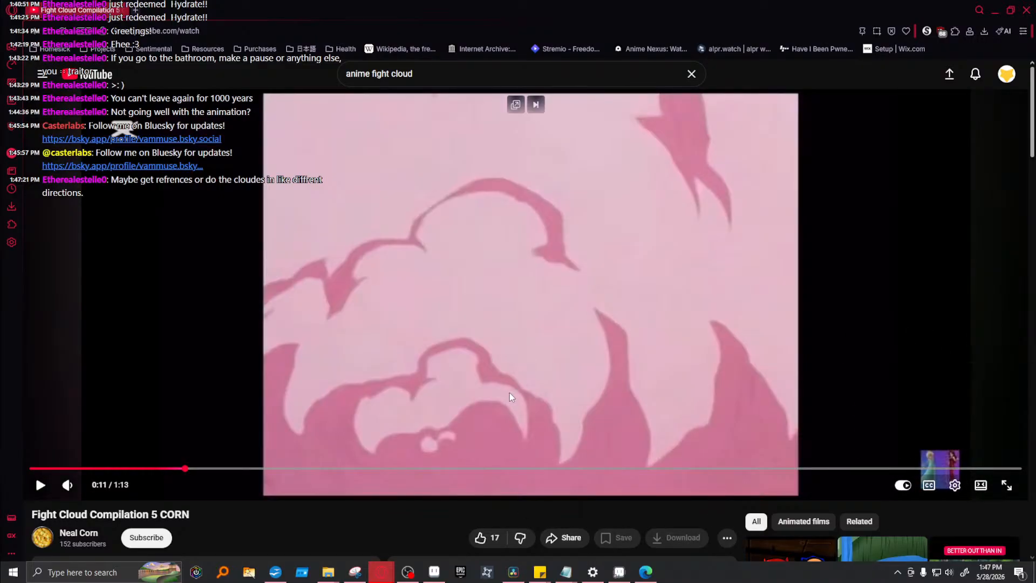
{"action": "left_click", "coordinate": [507, 405]}
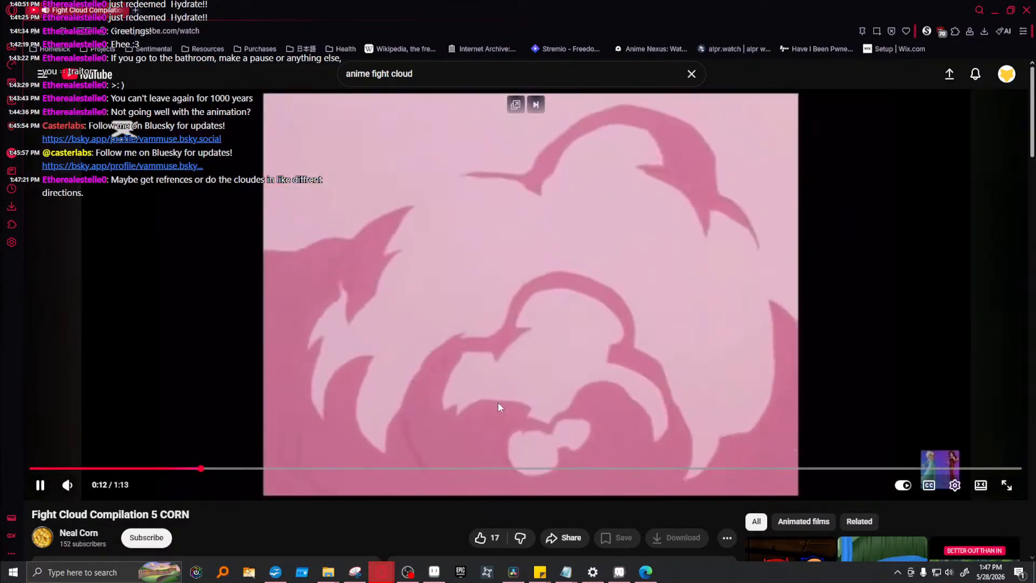
{"action": "left_click", "coordinate": [587, 305]}
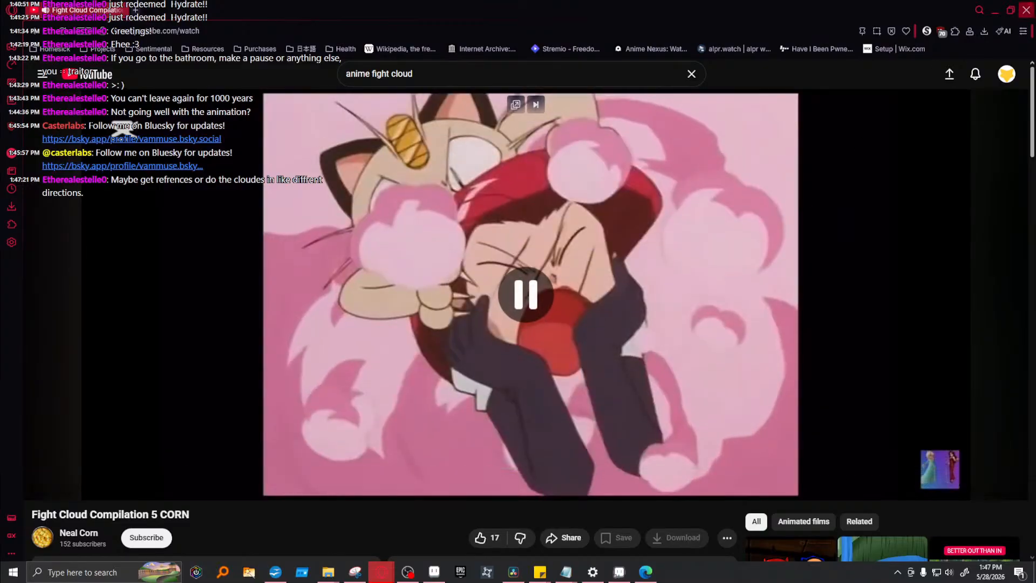
- Return to Aseprite and step through the Layer 1 cels from frame 1090 to 1096 to review the cloud's growth
{"action": "left_click", "coordinate": [995, 10]}
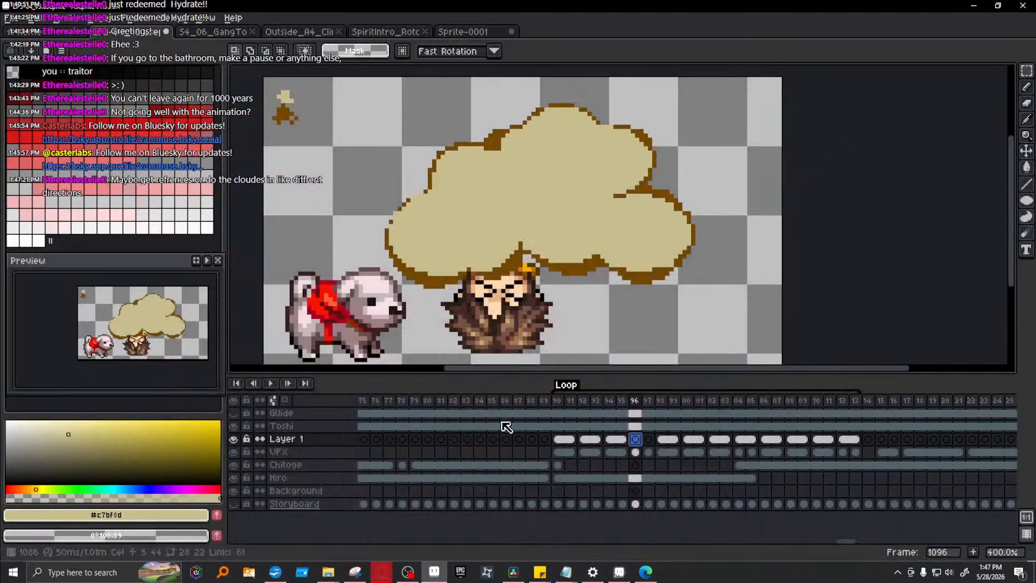
{"action": "left_click", "coordinate": [558, 439]}
{"action": "left_click", "coordinate": [584, 439]}
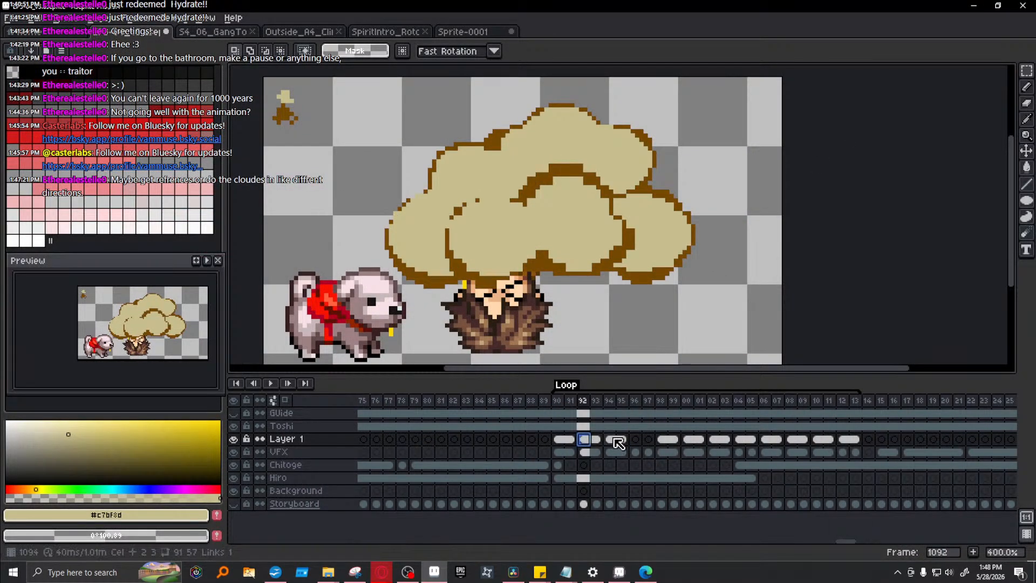
{"action": "left_click", "coordinate": [610, 439]}
{"action": "left_click", "coordinate": [635, 440]}
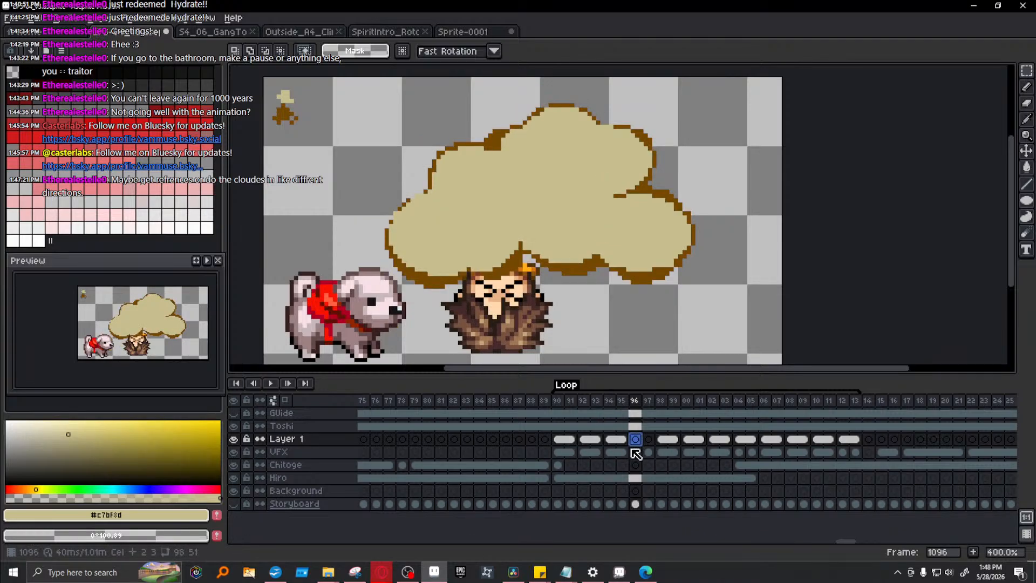
- Delete all Layer 1 and VFX cels in frames 1096 to 1113
{"action": "left_click", "coordinate": [635, 452]}
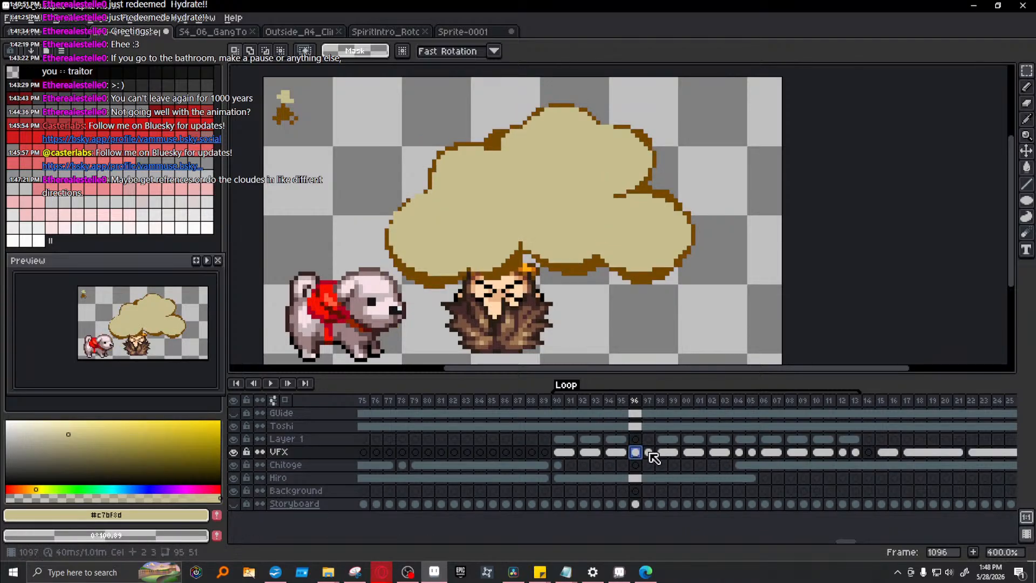
{"action": "left_click", "coordinate": [854, 452]}
{"action": "left_click", "coordinate": [635, 440], "text": "shift"}
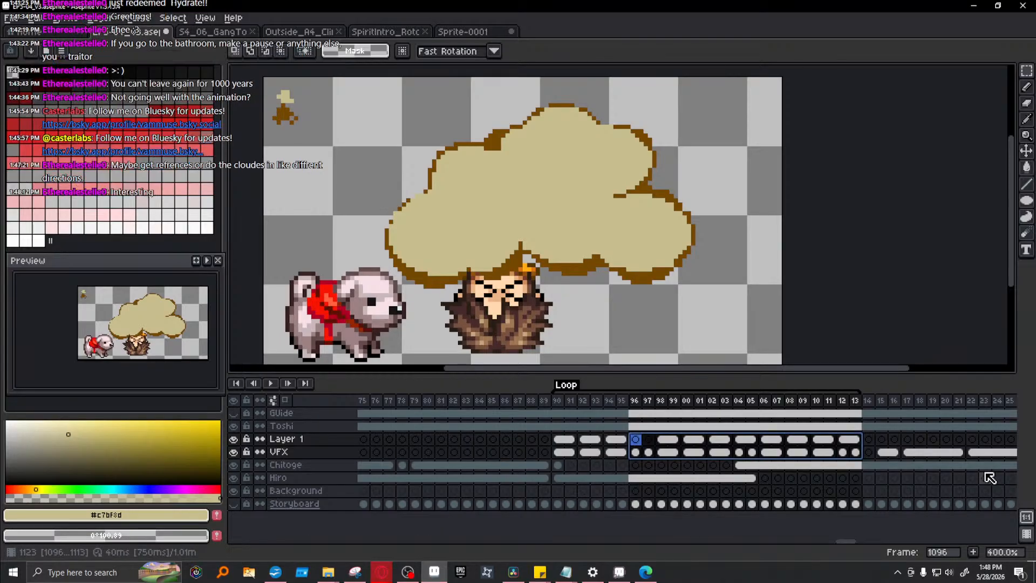
{"action": "key", "text": "Delete"}
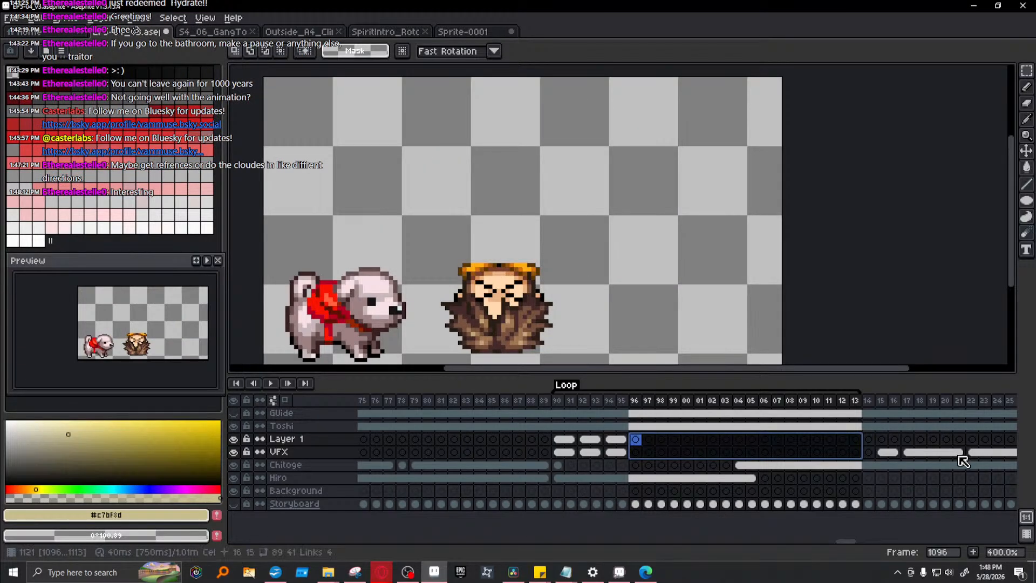
- Try to repeat the Layer 1 and VFX cloud cels of frames 1090 to 1095 through frame 1107
{"action": "left_click_drag", "start_coordinate": [560, 453], "coordinate": [623, 441]}
{"action": "left_click_drag", "start_coordinate": [557, 453], "coordinate": [646, 458]}
{"action": "key", "text": "ctrl+z"}
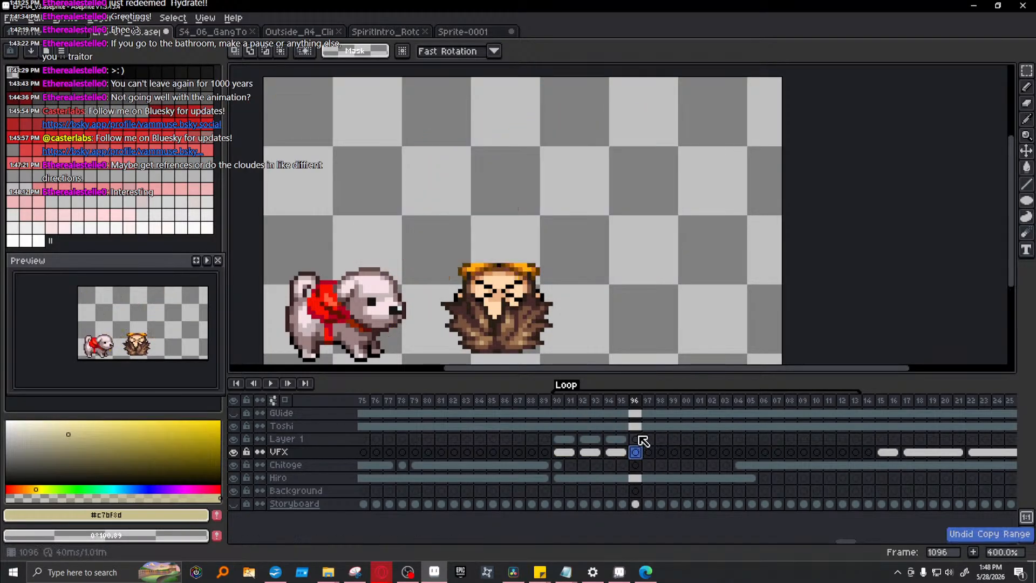
{"action": "left_click", "coordinate": [638, 437]}
{"action": "key", "text": "ctrl+y"}
{"action": "left_click", "coordinate": [712, 440]}
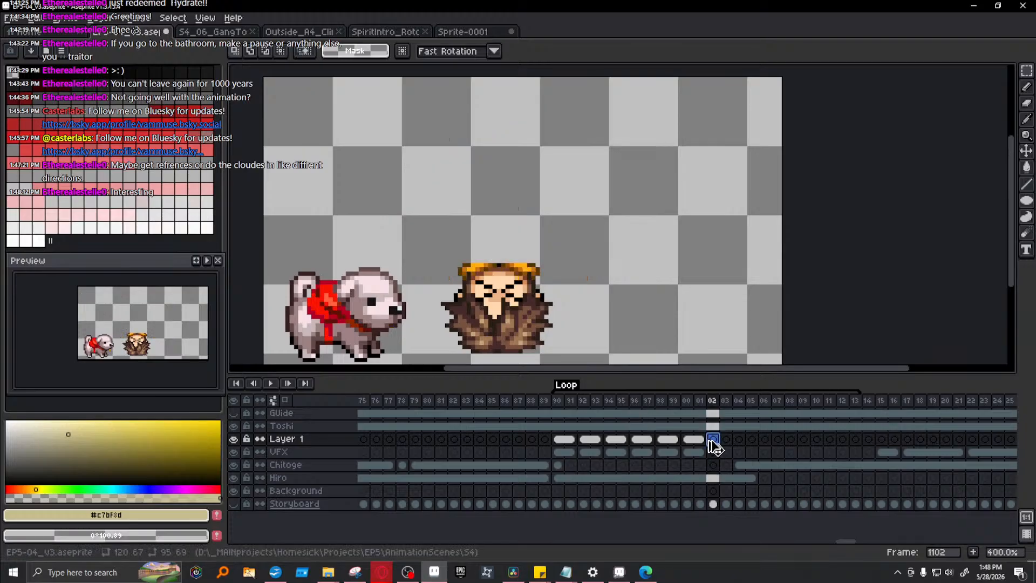
- Play the loop from frame 1090 and undo the repeated cloud cels after frame 1095
{"action": "left_click", "coordinate": [557, 400]}
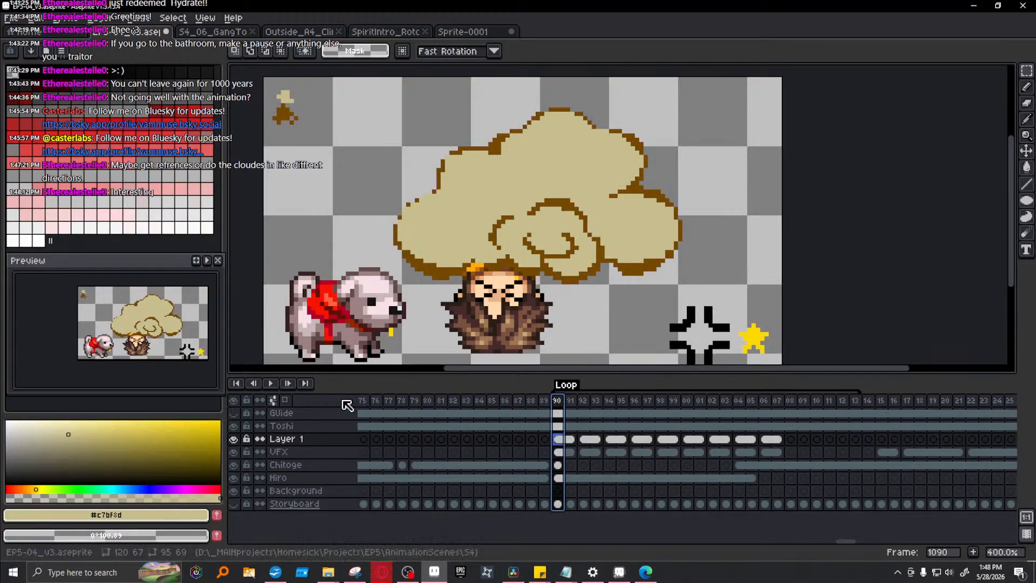
{"action": "left_click", "coordinate": [270, 383]}
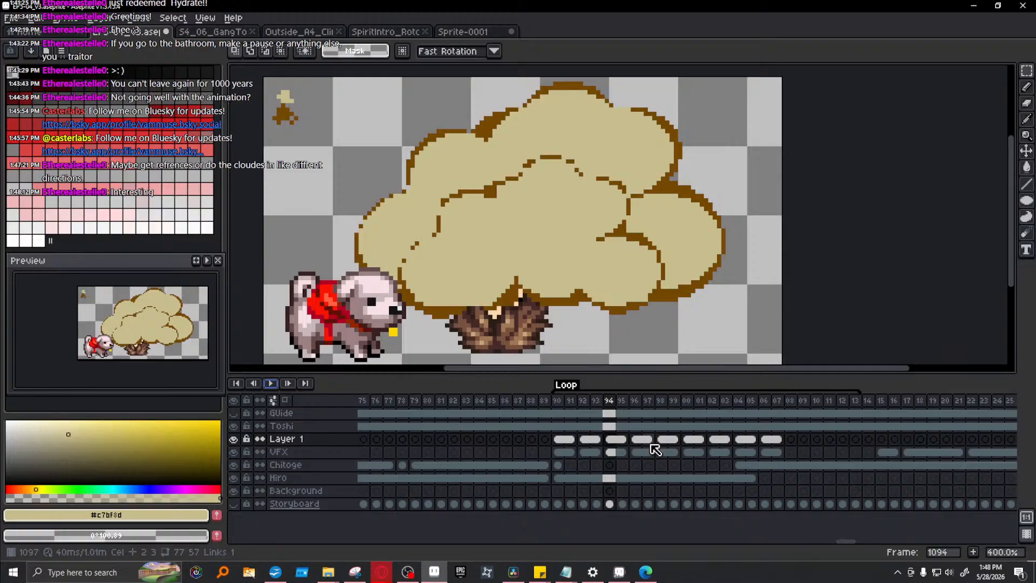
{"action": "key", "text": "ctrl+z"}
{"action": "key", "text": "ctrl+z"}
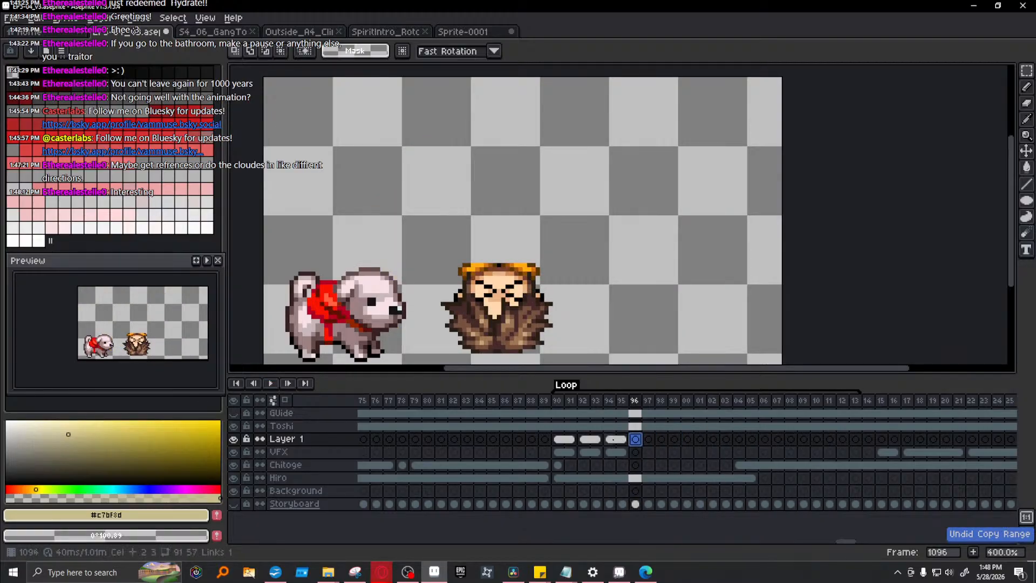
- Copy the VFX cels of frames 1094 and 1095 to frames 1096 and 1097
{"action": "left_click", "coordinate": [615, 441]}
{"action": "left_click", "coordinate": [614, 453]}
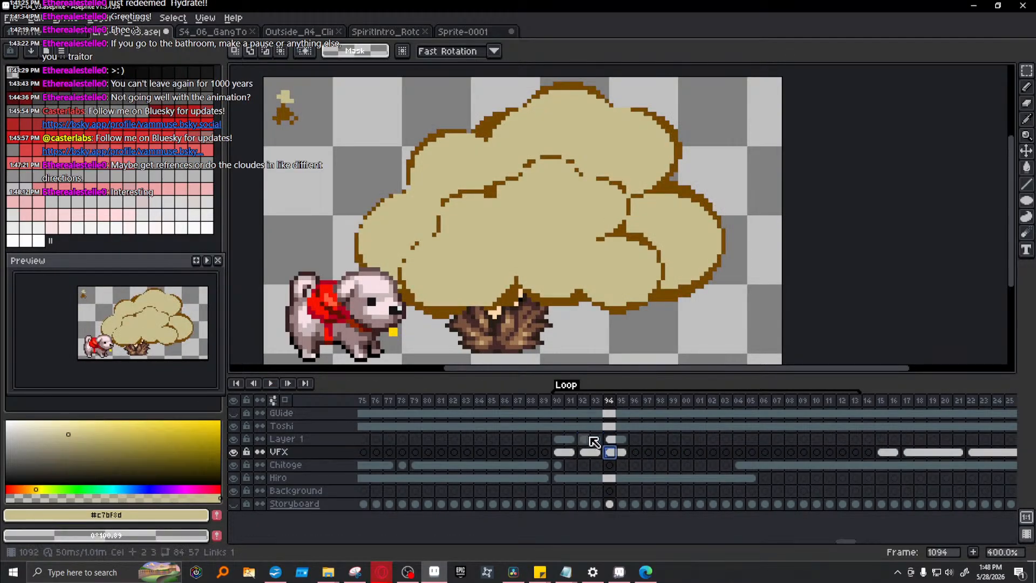
{"action": "left_click", "coordinate": [623, 453], "text": "shift"}
{"action": "mouse_move", "coordinate": [624, 458]}
{"action": "left_mouse_down"}
{"action": "mouse_move", "coordinate": [655, 460]}
{"action": "mouse_move", "coordinate": [643, 455]}
{"action": "left_mouse_up"}
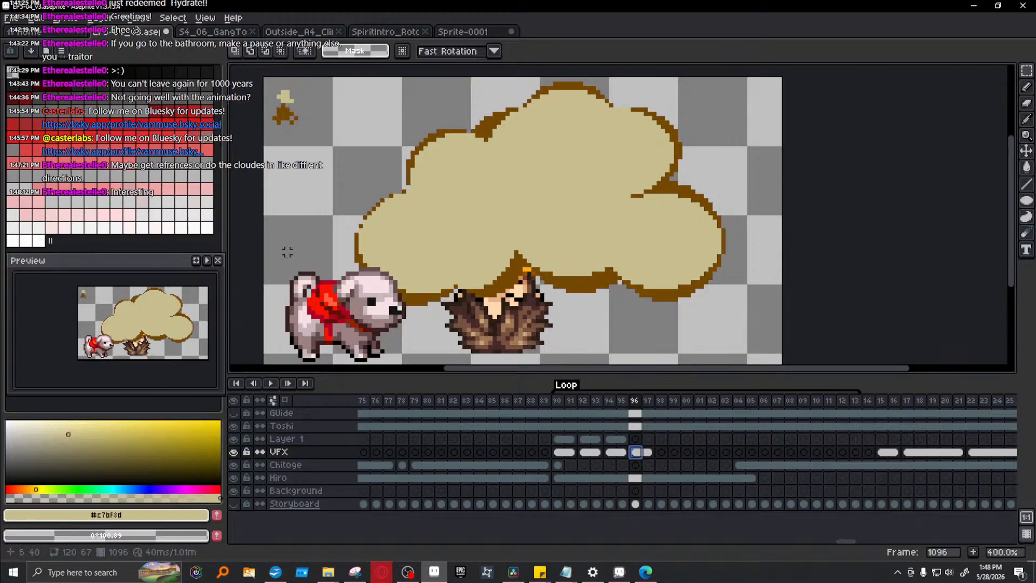
- Select the VFX cloud in frame 1096 and enlarge the selected area to about 110 × 63 pixels
{"action": "left_click_drag", "start_coordinate": [331, 338], "coordinate": [788, 86]}
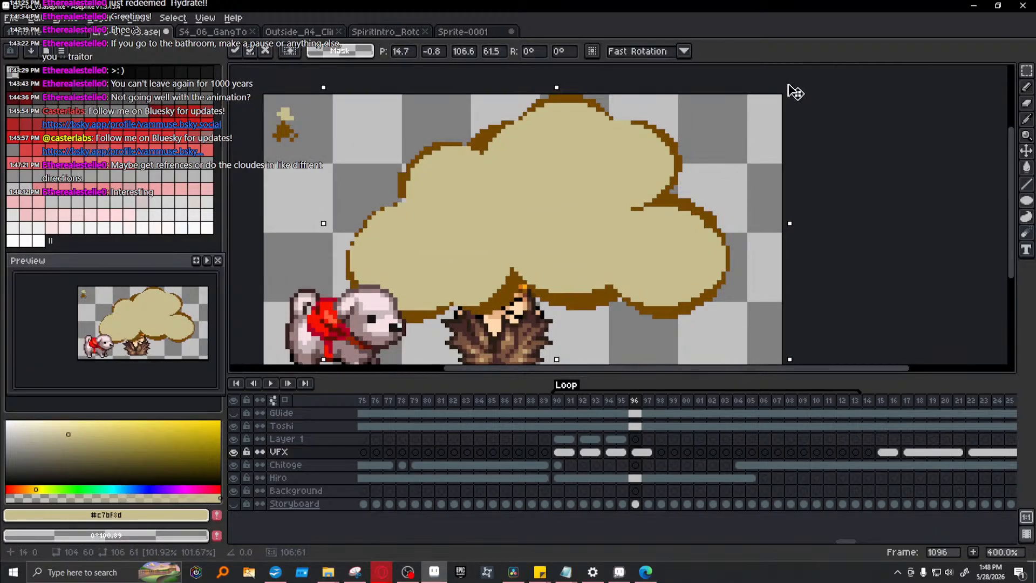
{"action": "left_click_drag", "start_coordinate": [657, 204], "coordinate": [657, 210]}
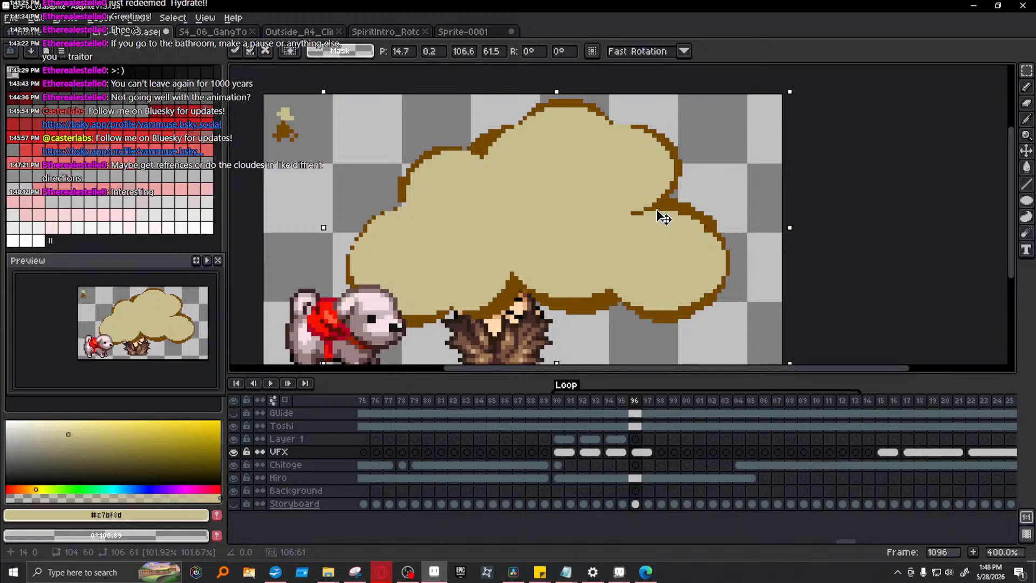
{"action": "mouse_move", "coordinate": [790, 93]}
{"action": "left_mouse_down"}
{"action": "mouse_move", "coordinate": [801, 97]}
{"action": "mouse_move", "coordinate": [797, 88]}
{"action": "left_mouse_up"}
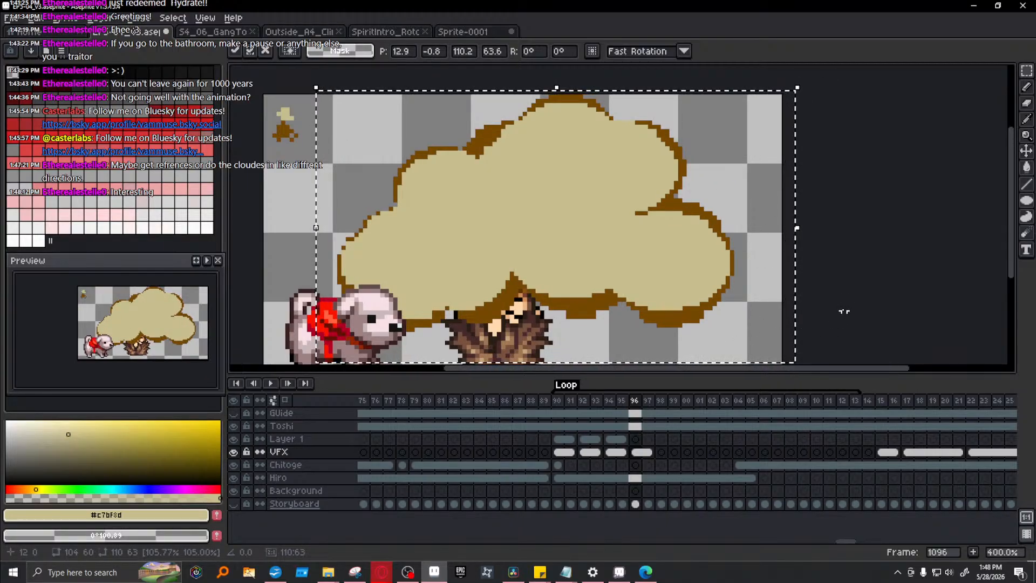
- Compare the clouds in frames 1094 and 1096, and clear the selection
{"action": "left_click", "coordinate": [614, 438]}
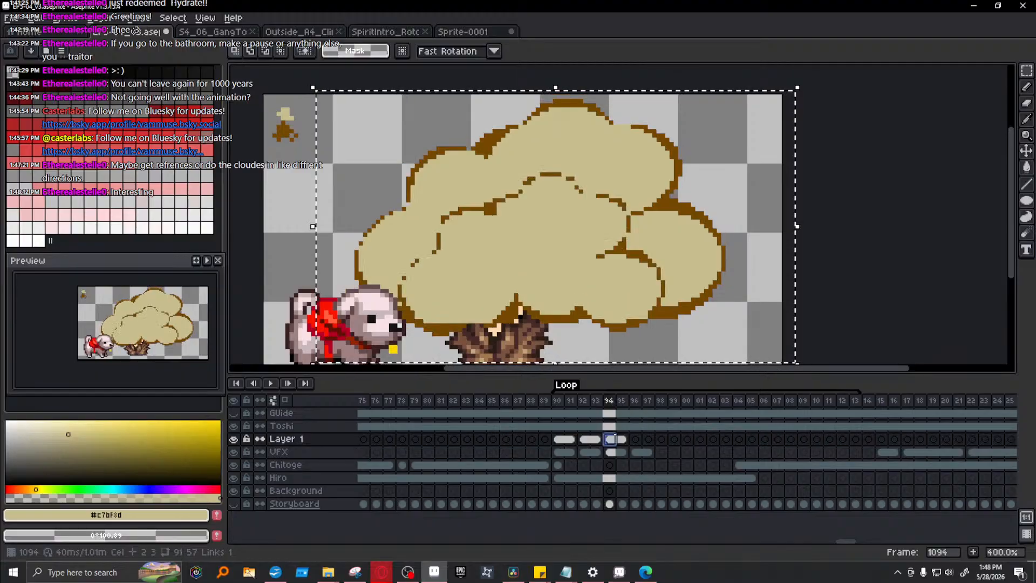
{"action": "left_click", "coordinate": [633, 438]}
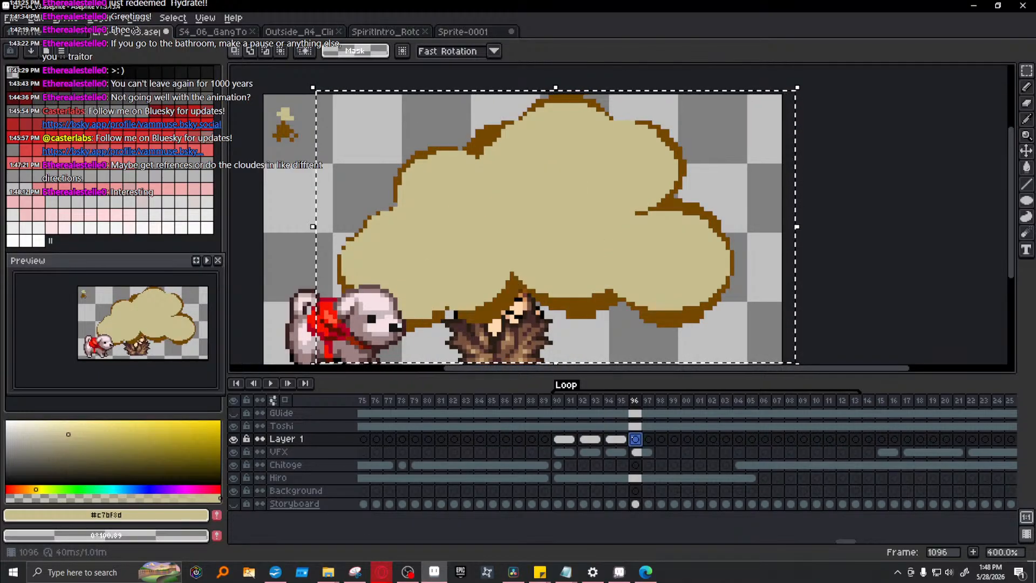
{"action": "left_click", "coordinate": [610, 438]}
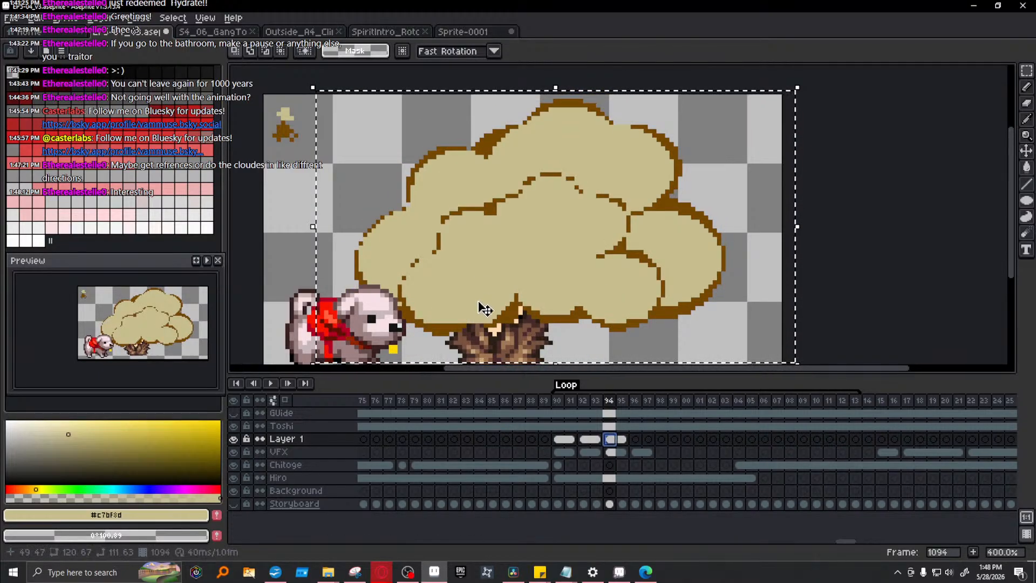
{"action": "key", "text": "ctrl+d"}
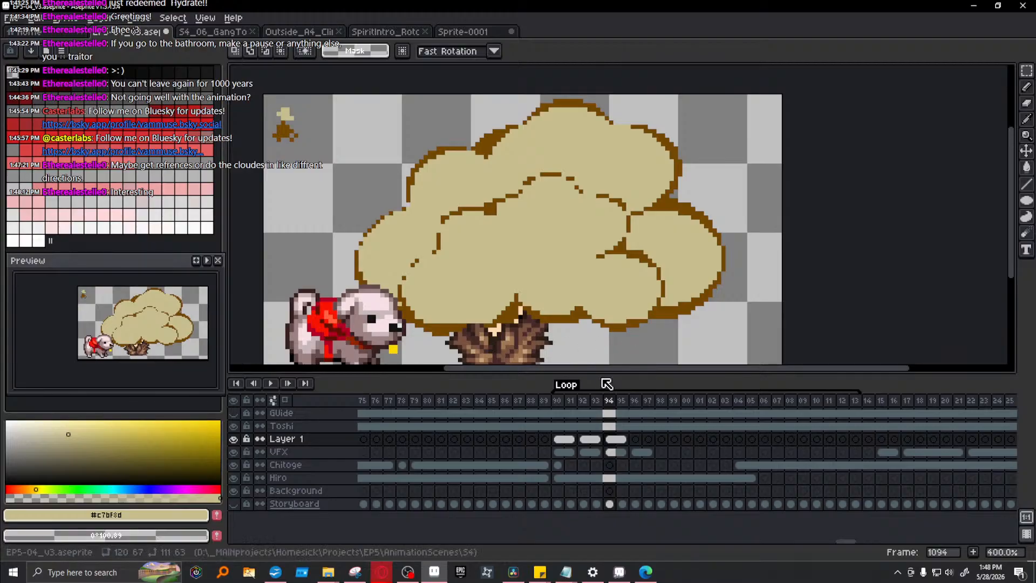
{"action": "scroll", "coordinate": [413, 343], "scroll_direction": "down", "scroll_amount": 2}
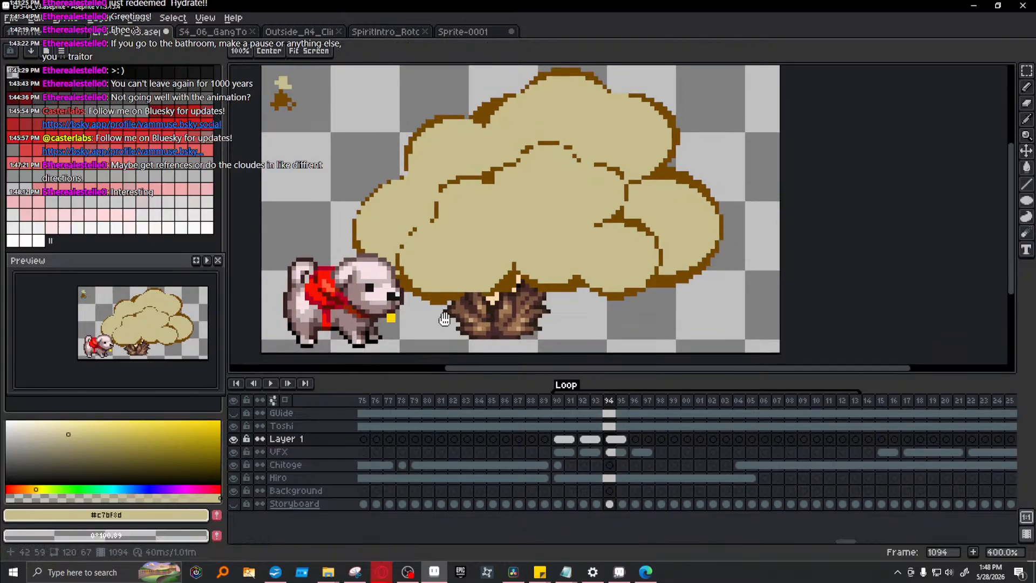
- Select the inner cloud on Layer 1 in frame 1096 and enlarge the selected area to about 81 × 48 pixels
{"action": "left_click", "coordinate": [636, 439]}
{"action": "left_click_drag", "start_coordinate": [389, 321], "coordinate": [721, 121]}
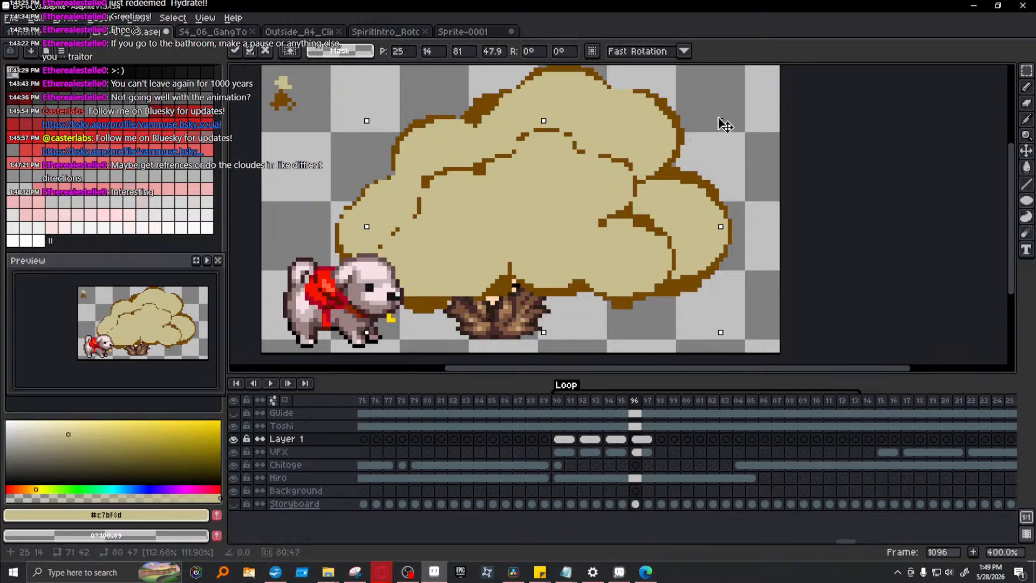
{"action": "left_click", "coordinate": [560, 438]}
{"action": "key", "text": "ctrl+d"}
{"action": "left_click_drag", "start_coordinate": [488, 172], "coordinate": [613, 281]}
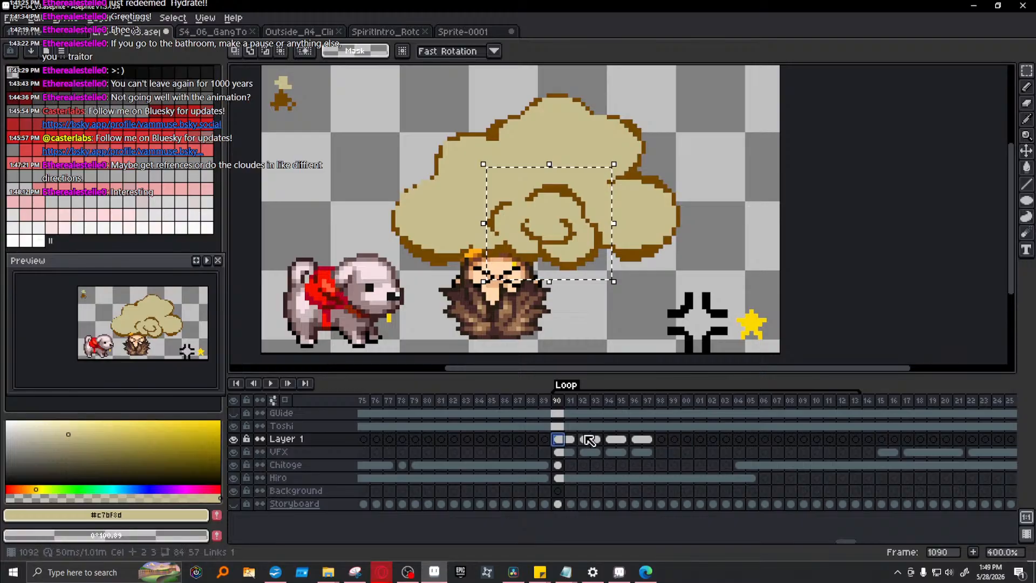
{"action": "left_click", "coordinate": [635, 438]}
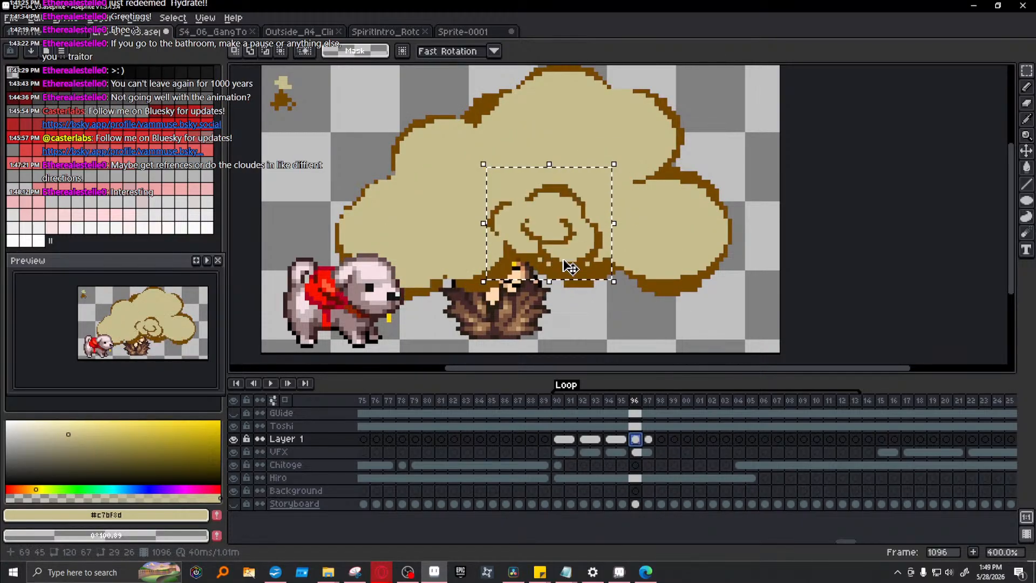
{"action": "key", "text": "Delete"}
{"action": "key", "text": "ctrl+d"}
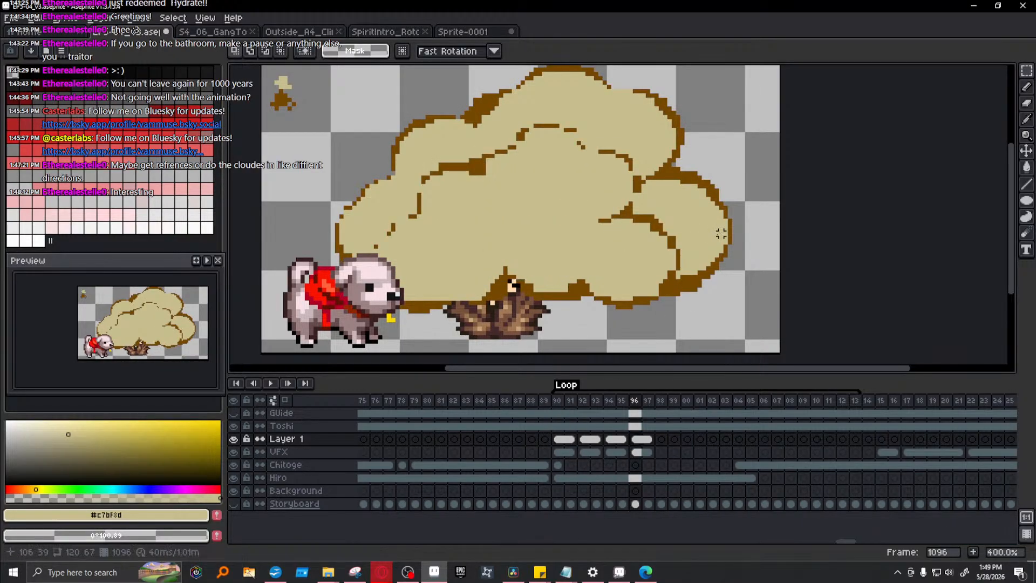
- Copy the swirl from Layer 1 of frame 1090 into frame 1096, shrink it to about 24 × 24 pixels, and remove its stray yellow pixel
{"action": "left_click", "coordinate": [558, 439]}
{"action": "left_click_drag", "start_coordinate": [484, 294], "coordinate": [617, 162]}
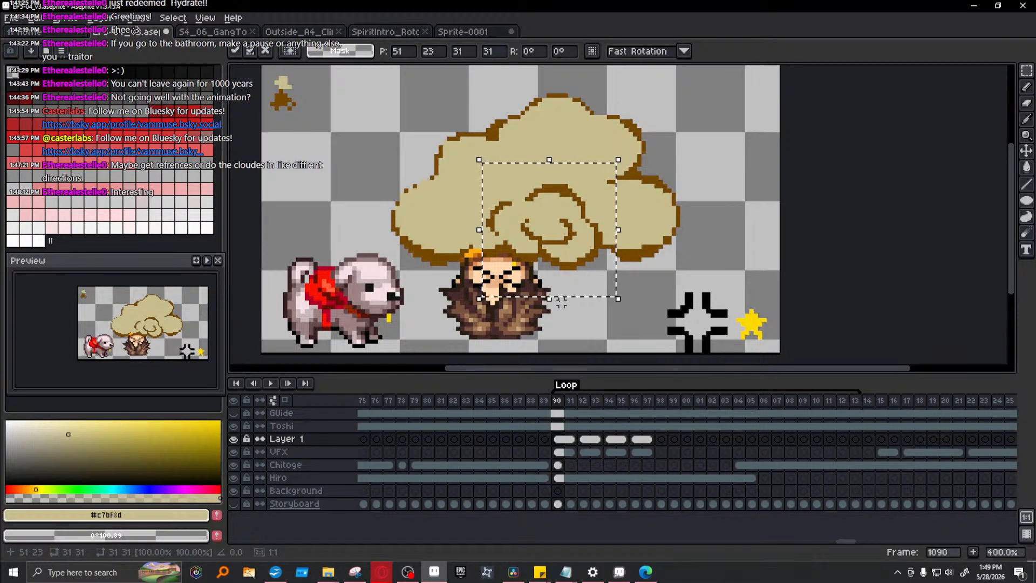
{"action": "left_click", "coordinate": [637, 438]}
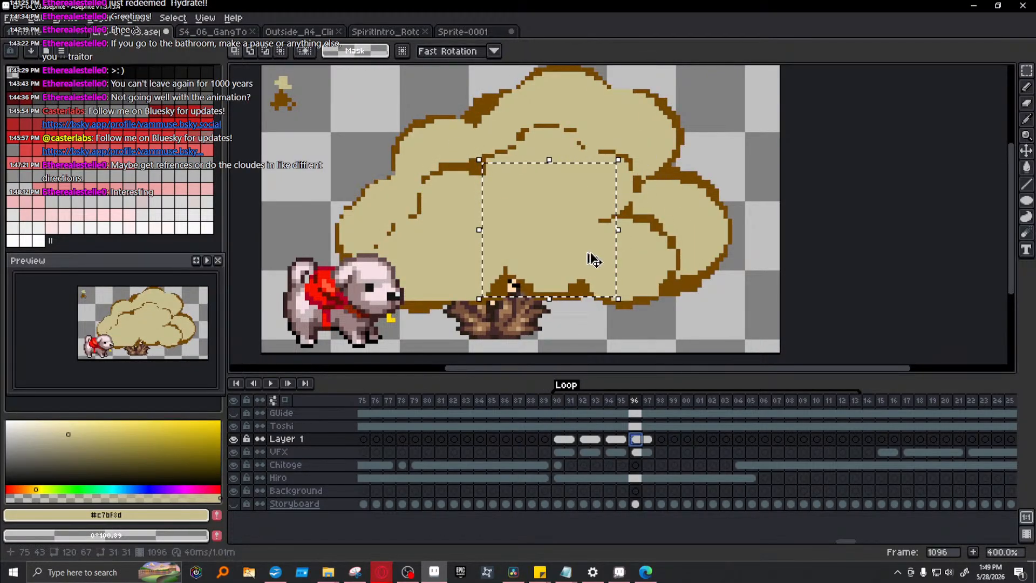
{"action": "mouse_move", "coordinate": [567, 254]}
{"action": "left_mouse_down"}
{"action": "mouse_move", "coordinate": [578, 248]}
{"action": "mouse_move", "coordinate": [563, 262]}
{"action": "left_mouse_up"}
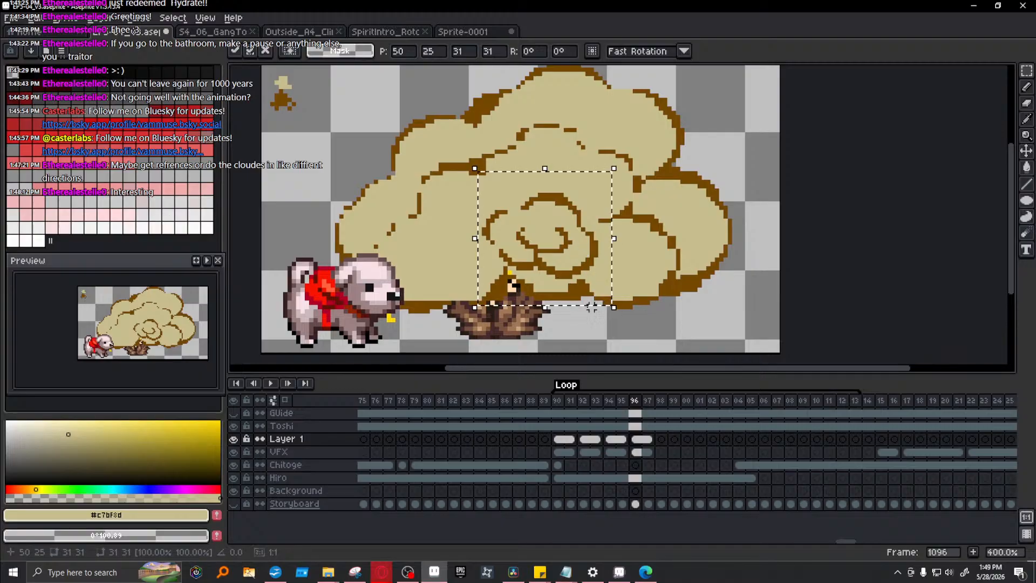
{"action": "left_click_drag", "start_coordinate": [475, 312], "coordinate": [493, 298]}
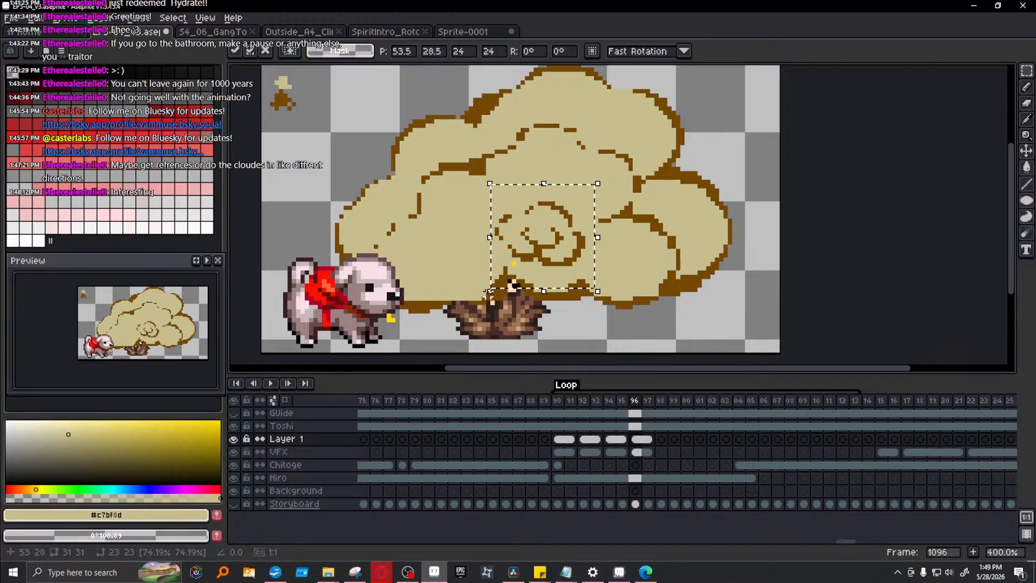
{"action": "left_click", "coordinate": [820, 243]}
{"action": "key", "text": "i"}
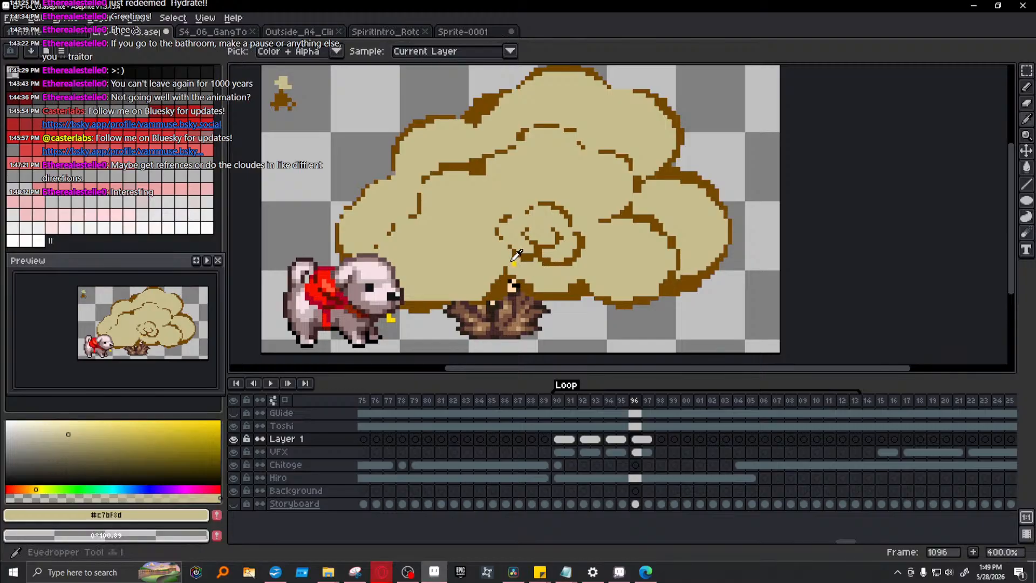
{"action": "key", "text": "b"}
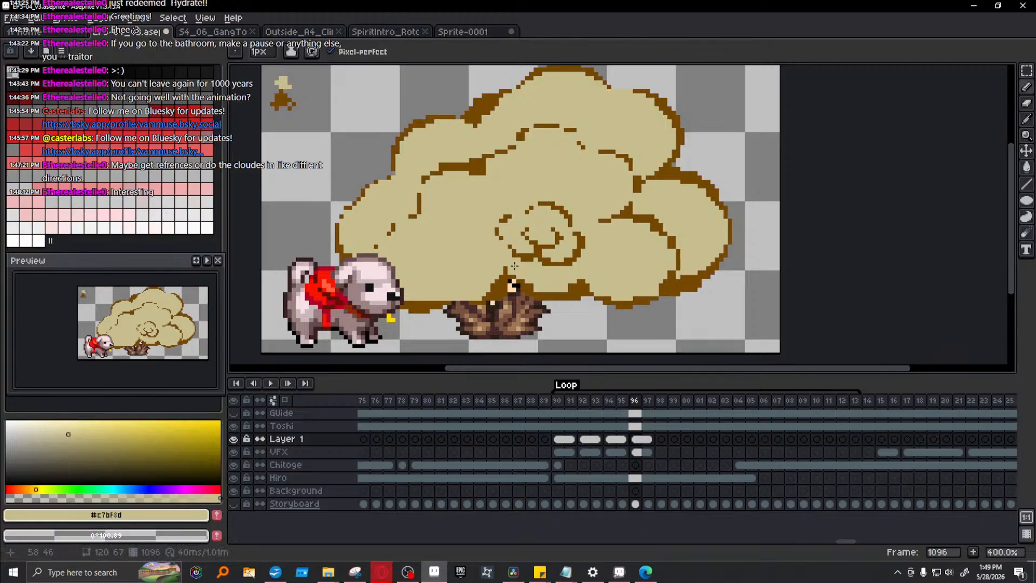
- Set the loop section to frames 1090 through 1097 and clear the frame selection
{"action": "left_click", "coordinate": [559, 400]}
{"action": "left_click_drag", "start_coordinate": [636, 452], "coordinate": [564, 439]}
{"action": "left_click_drag", "start_coordinate": [566, 405], "coordinate": [647, 402]}
{"action": "right_click", "coordinate": [647, 402]}
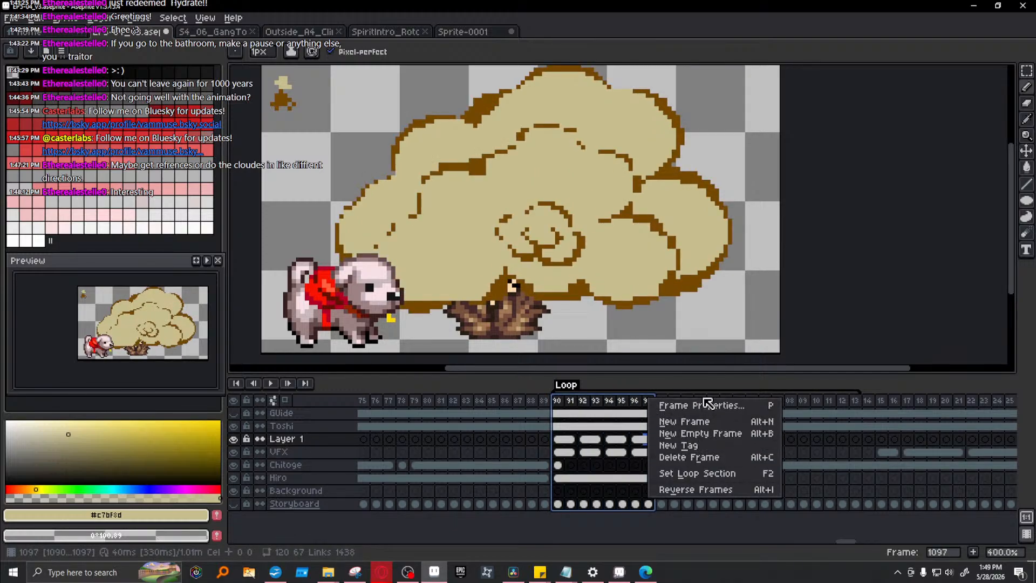
{"action": "left_click", "coordinate": [710, 478]}
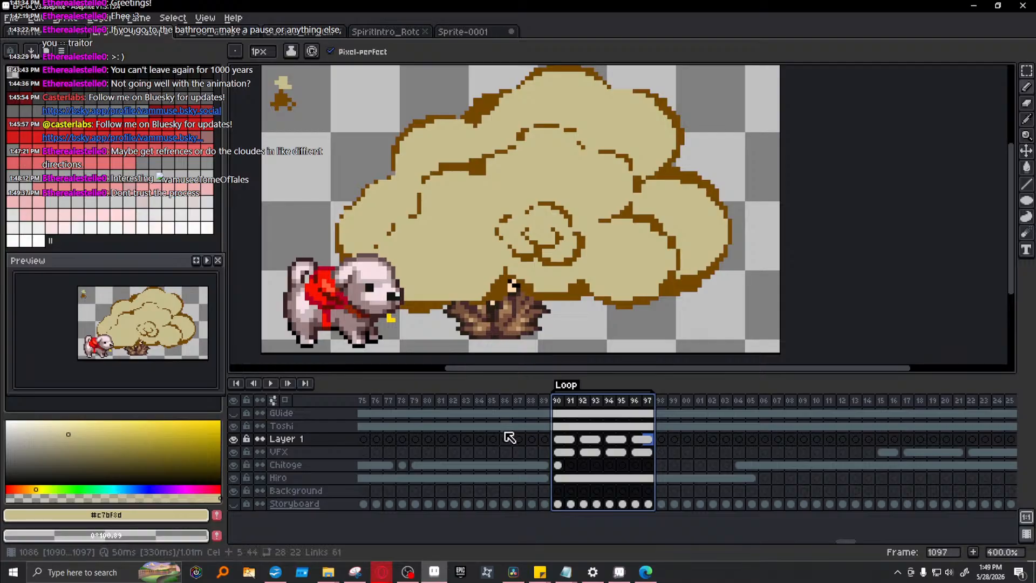
{"action": "key", "text": "Escape"}
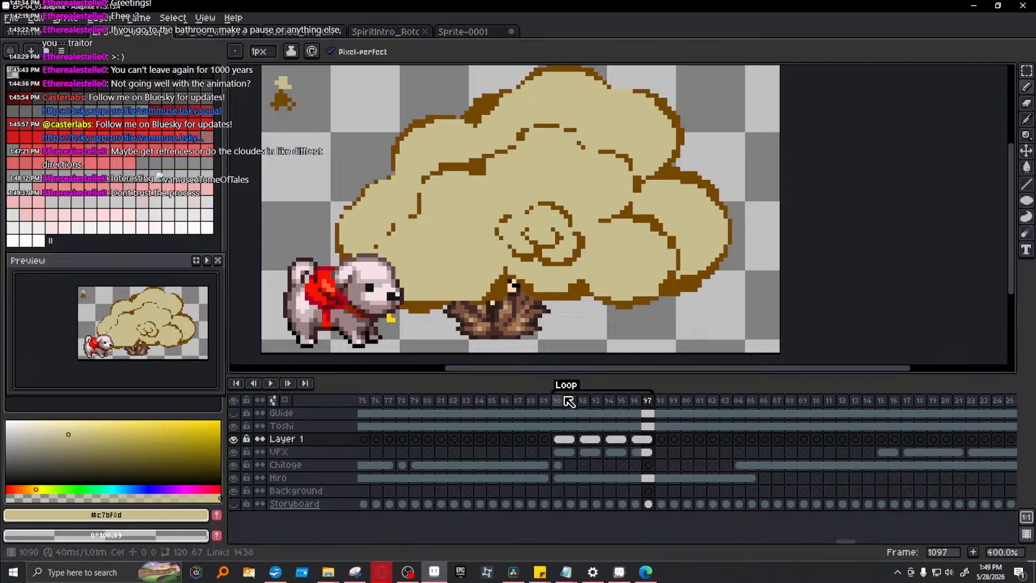
- Play the loop section to review the cloud animation, and save the file
{"action": "left_click", "coordinate": [273, 384]}
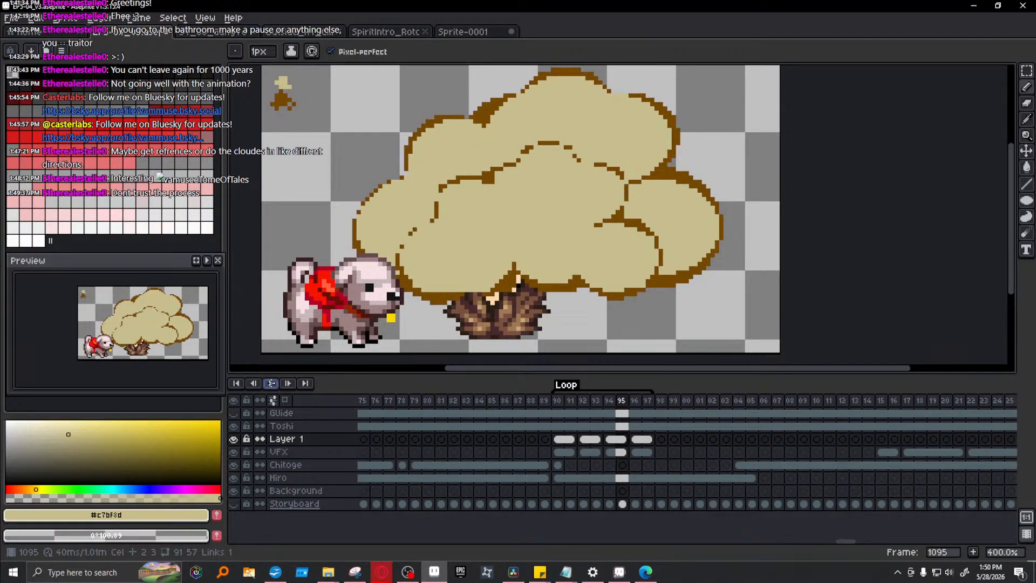
{"action": "key", "text": "ctrl+s"}
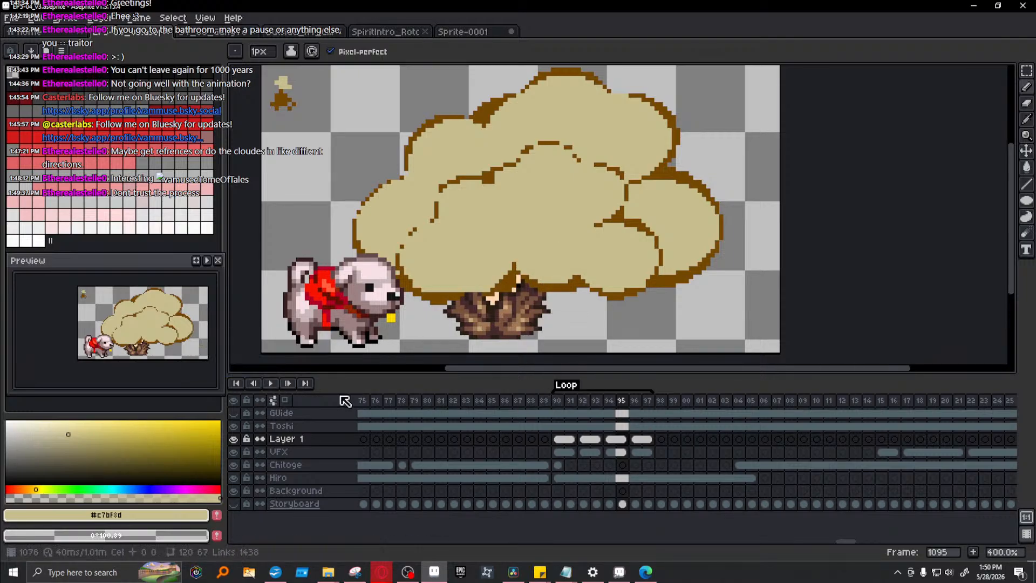
{"action": "left_click", "coordinate": [270, 383]}
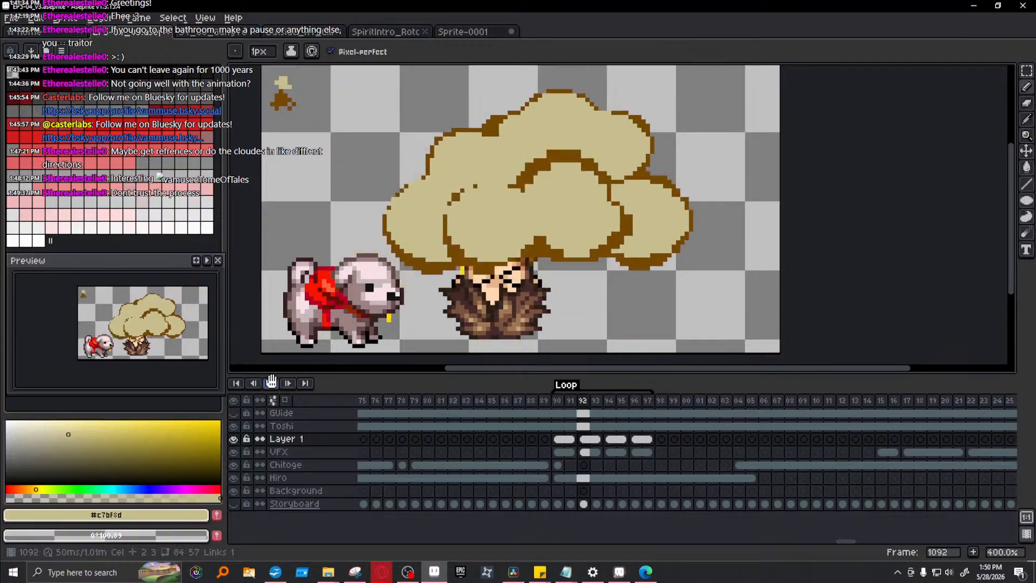
{"action": "key", "text": "Return"}
- Review the Layer 1 clouds in frames 1090 to 1095, and shift frame 1095's inner cloud about 3 pixels right and 1 pixel up
{"action": "left_click", "coordinate": [561, 440]}
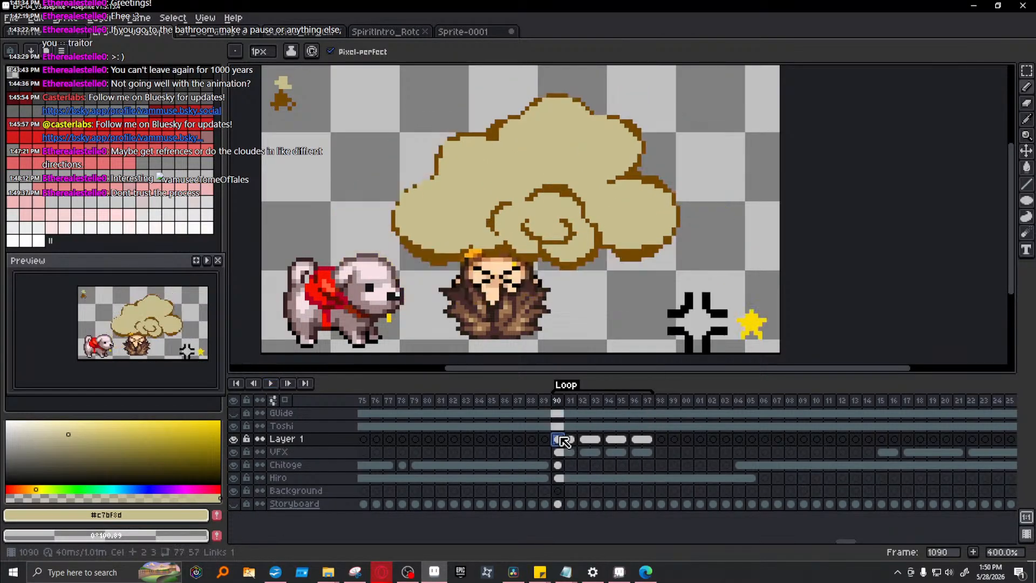
{"action": "left_click", "coordinate": [595, 439]}
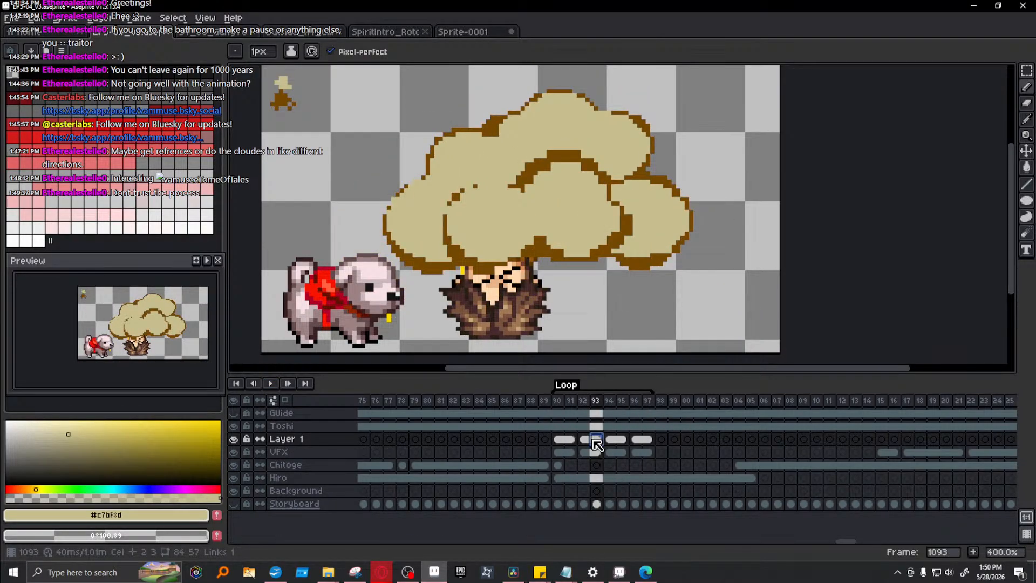
{"action": "left_click", "coordinate": [622, 440]}
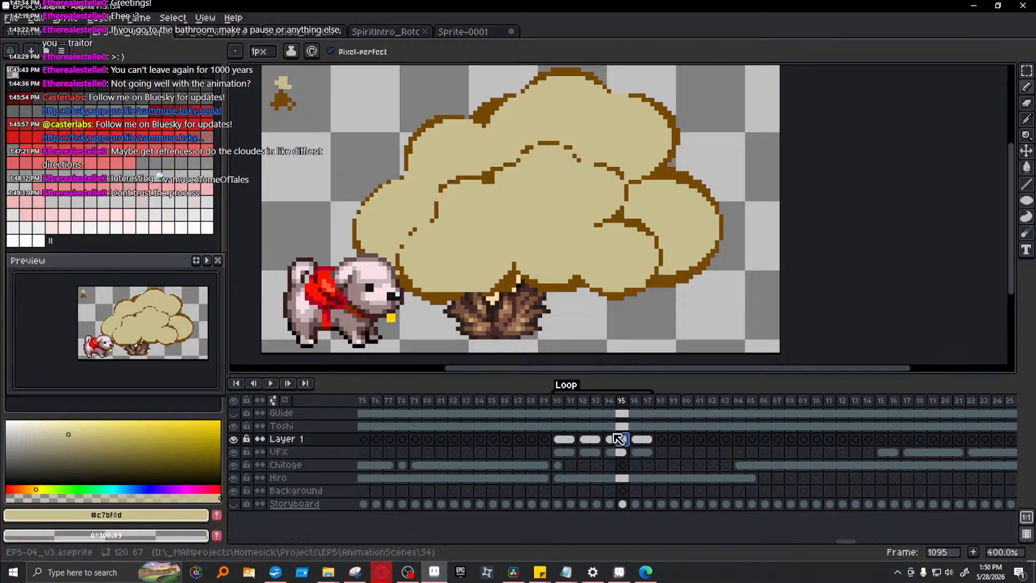
{"action": "key", "text": "m"}
{"action": "key", "text": "ctrl+a"}
{"action": "key", "text": "ctrl+t"}
{"action": "left_click_drag", "start_coordinate": [574, 192], "coordinate": [590, 199]}
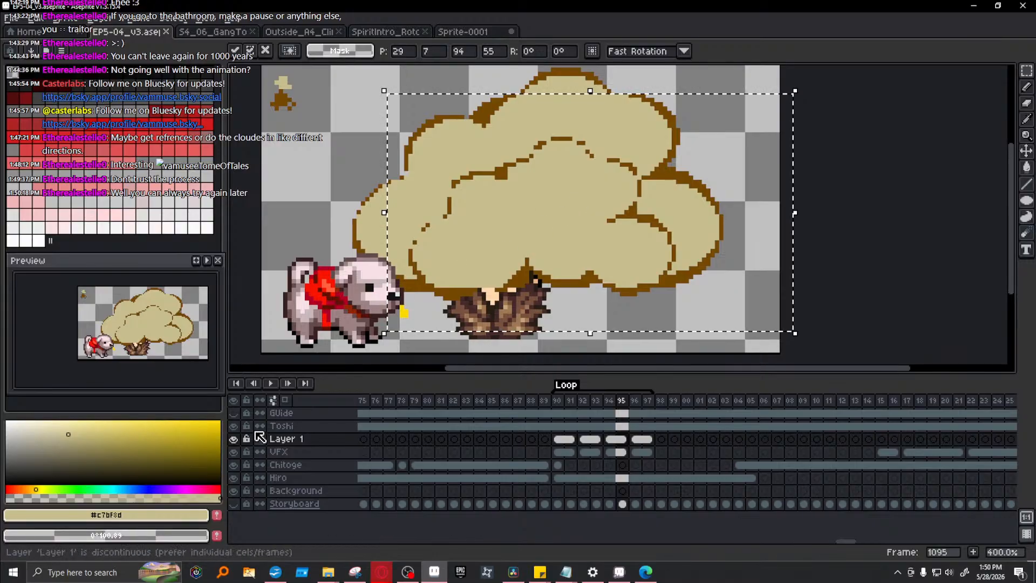
- Compare the Layer 1 inner clouds across frames 1090 to 1097
{"action": "left_click", "coordinate": [645, 440]}
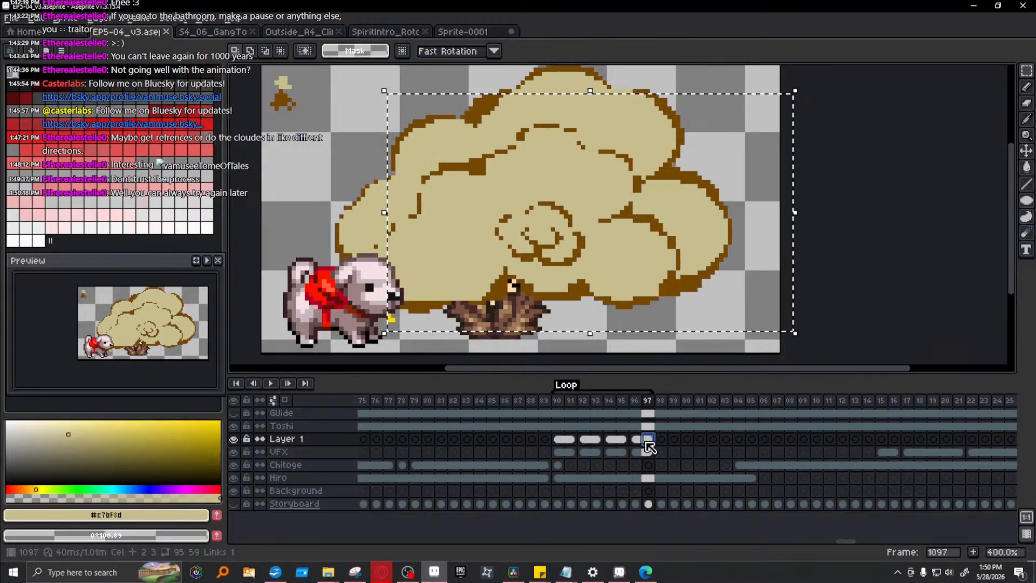
{"action": "left_click", "coordinate": [571, 439]}
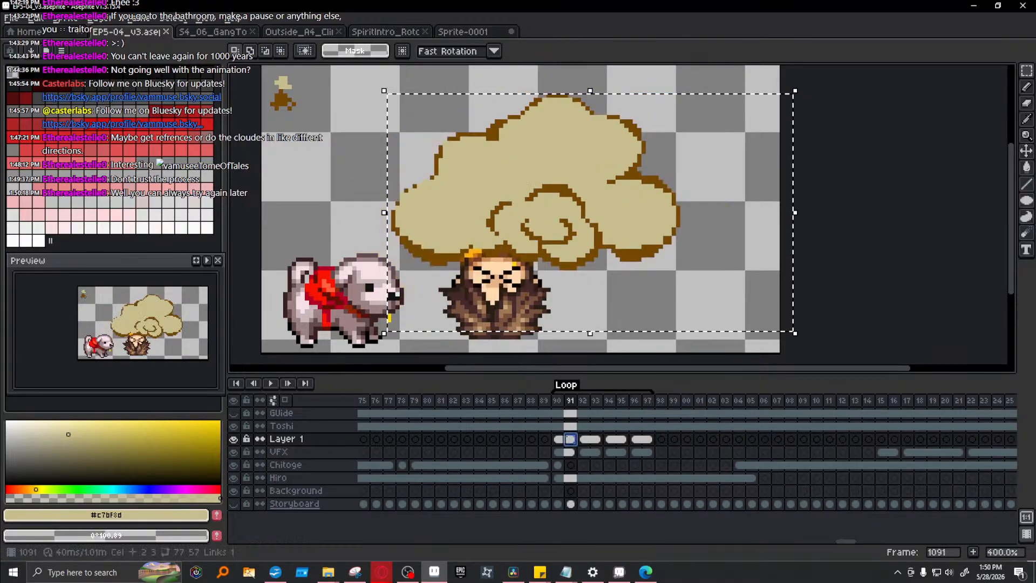
{"action": "left_click", "coordinate": [597, 439]}
{"action": "left_click", "coordinate": [609, 438]}
{"action": "left_click", "coordinate": [636, 438]}
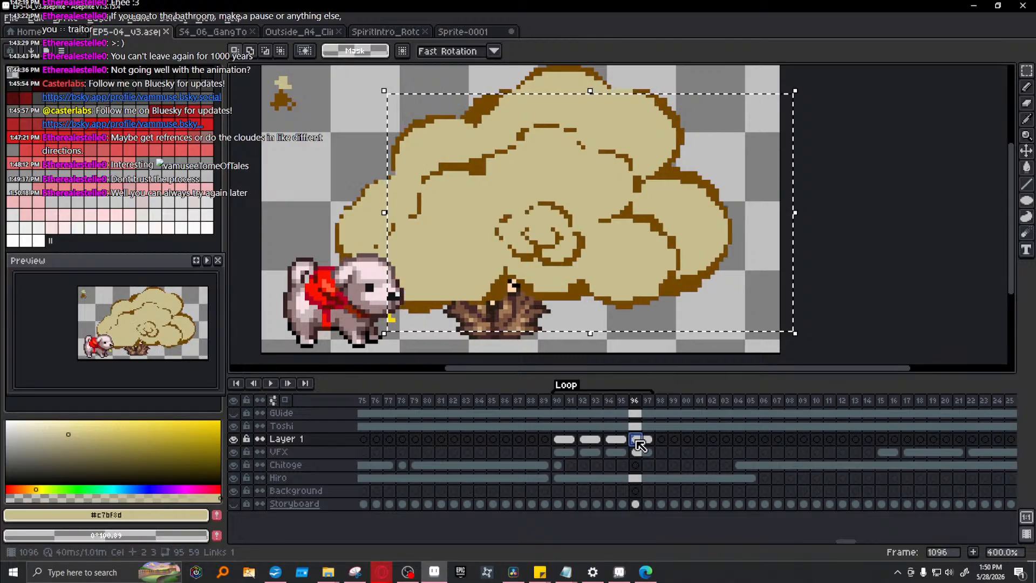
{"action": "left_click", "coordinate": [544, 439]}
{"action": "left_click", "coordinate": [562, 440]}
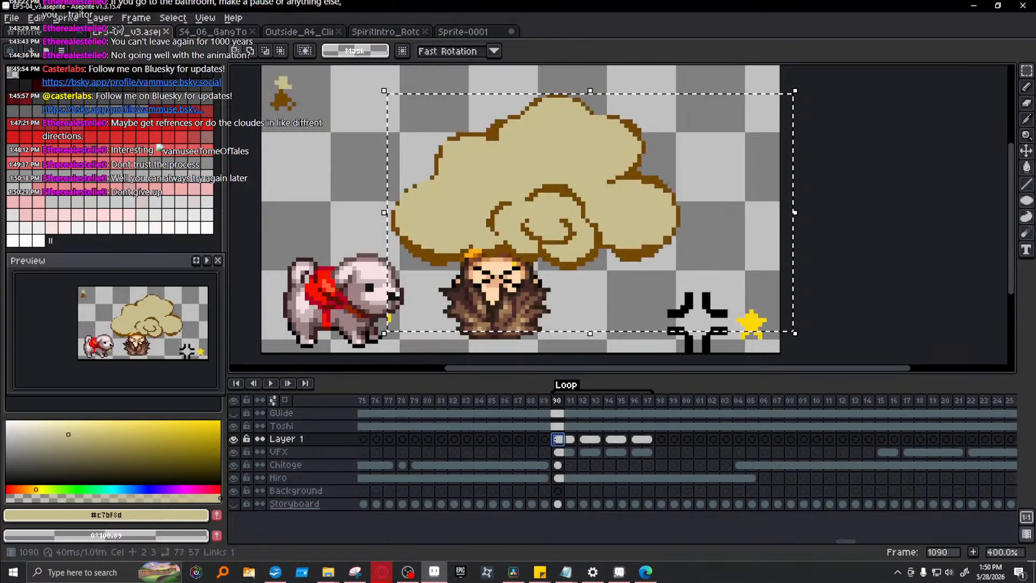
- Compare the VFX clouds across frames 1090 to 1096, undoing the accidental change to the VFX cels
{"action": "left_click", "coordinate": [559, 453]}
{"action": "left_click", "coordinate": [587, 454]}
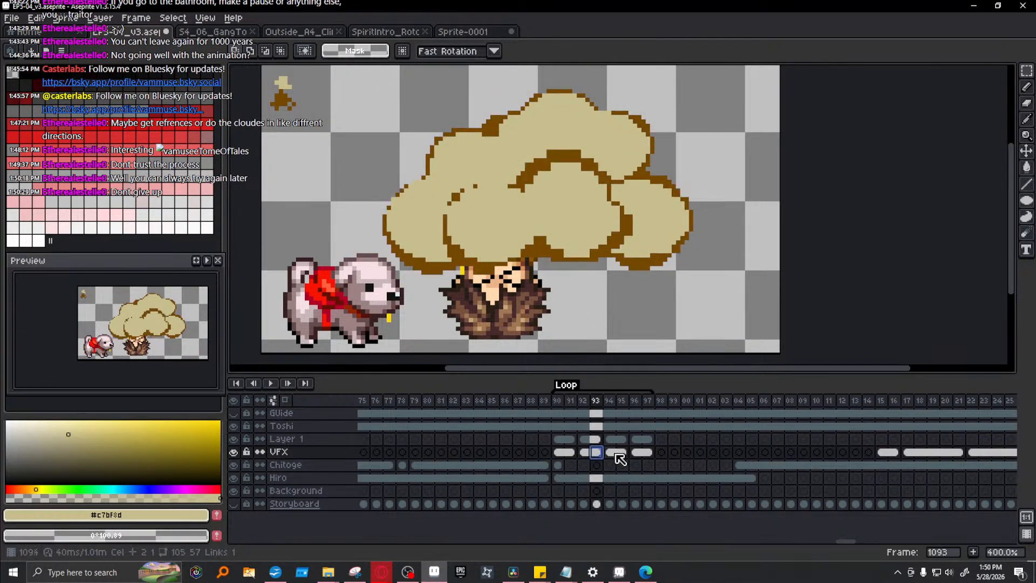
{"action": "left_click", "coordinate": [620, 453]}
{"action": "left_click", "coordinate": [635, 454]}
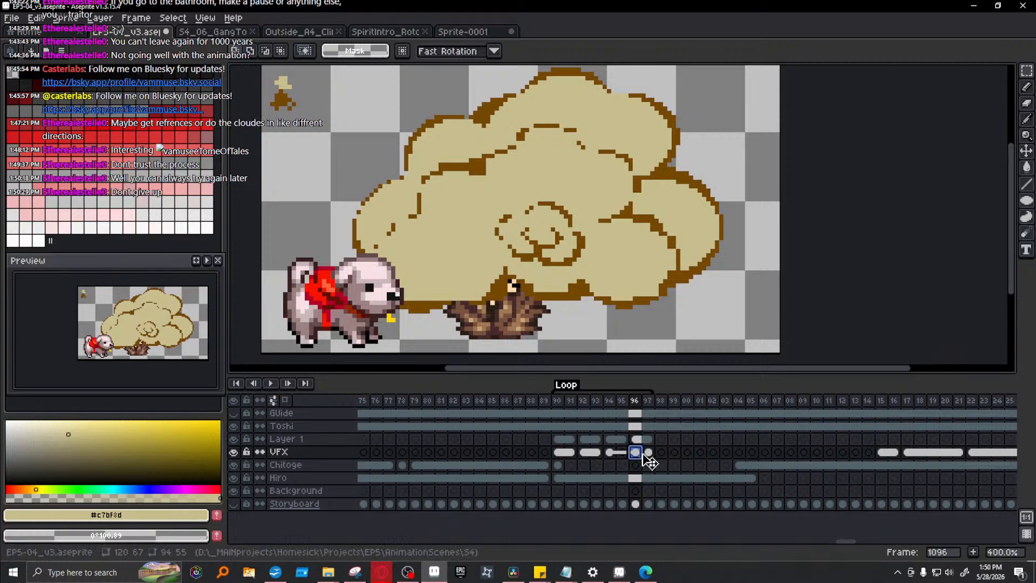
{"action": "key", "text": "ctrl+z"}
{"action": "left_click", "coordinate": [636, 453]}
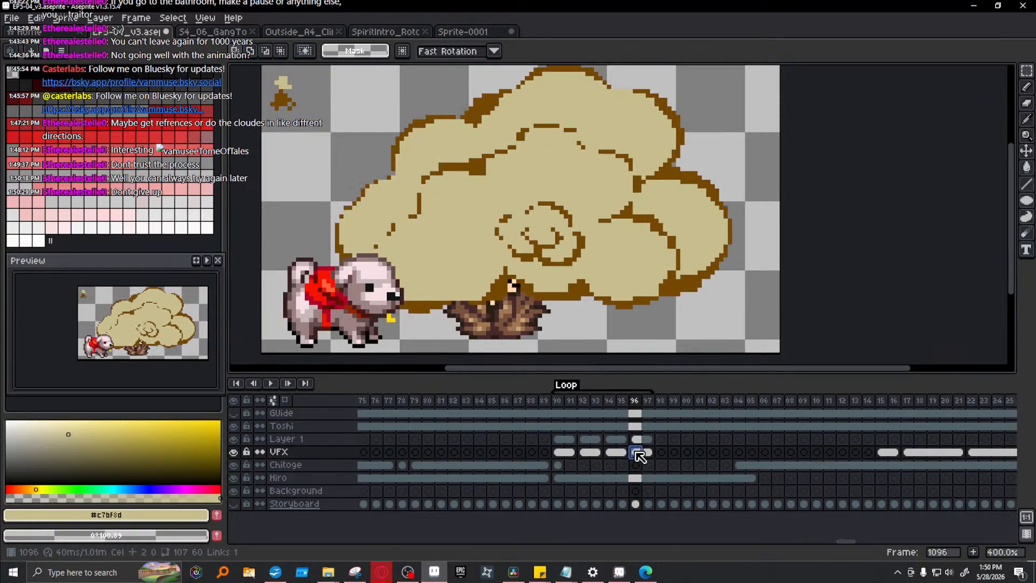
{"action": "left_click", "coordinate": [613, 454]}
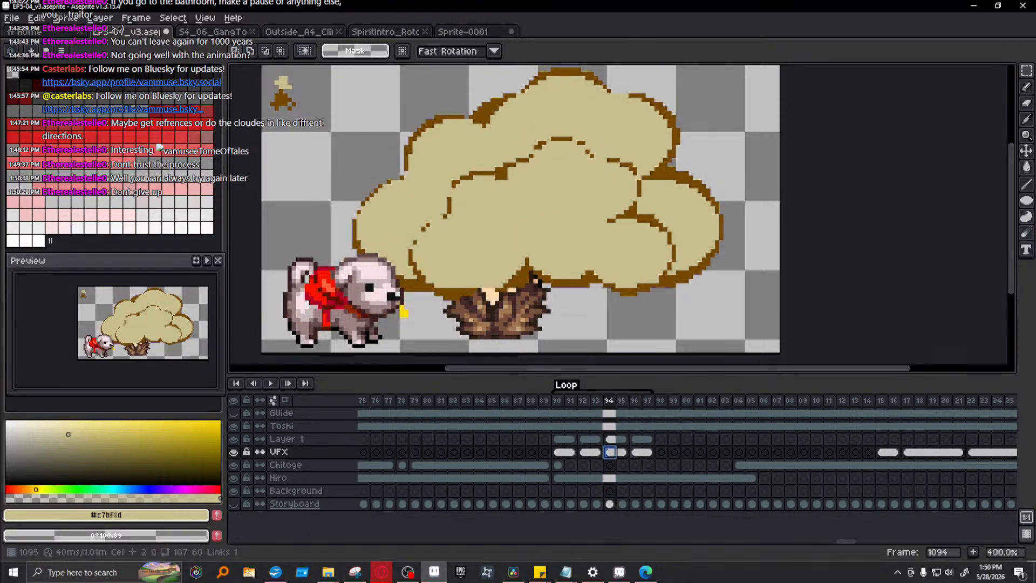
{"action": "left_click", "coordinate": [639, 455]}
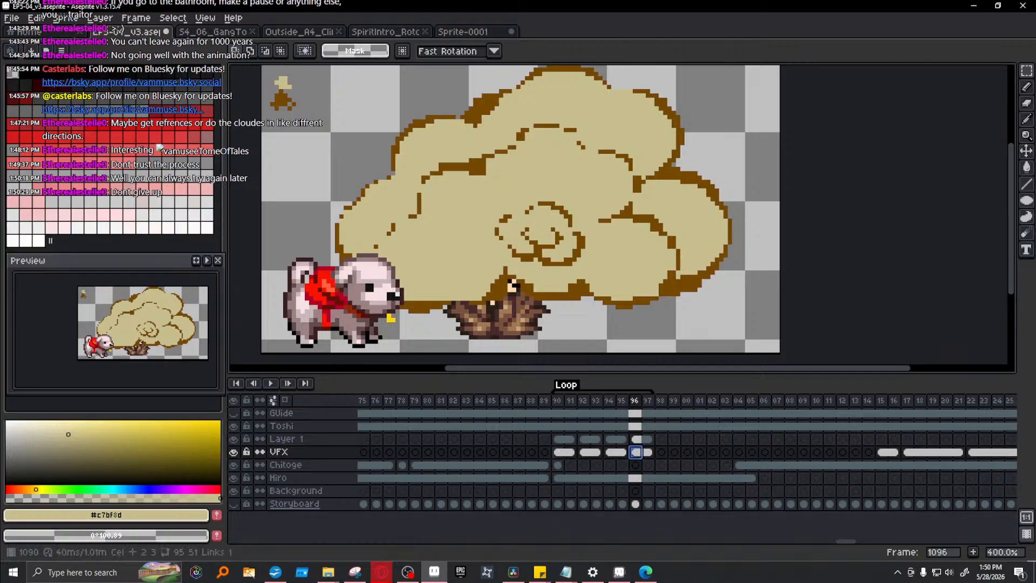
- Select the VFX cloud in frame 1090, enlarge the selected area to about 96 × 56 pixels, and clear the selection
{"action": "left_click", "coordinate": [560, 453]}
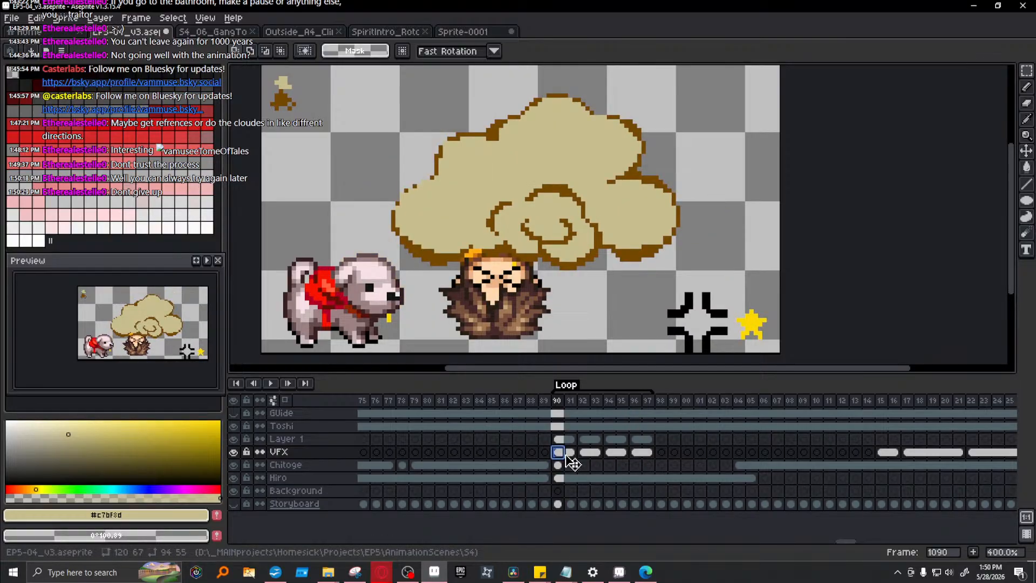
{"action": "left_click_drag", "start_coordinate": [363, 293], "coordinate": [778, 67]}
{"action": "left_click_drag", "start_coordinate": [371, 293], "coordinate": [739, 77]}
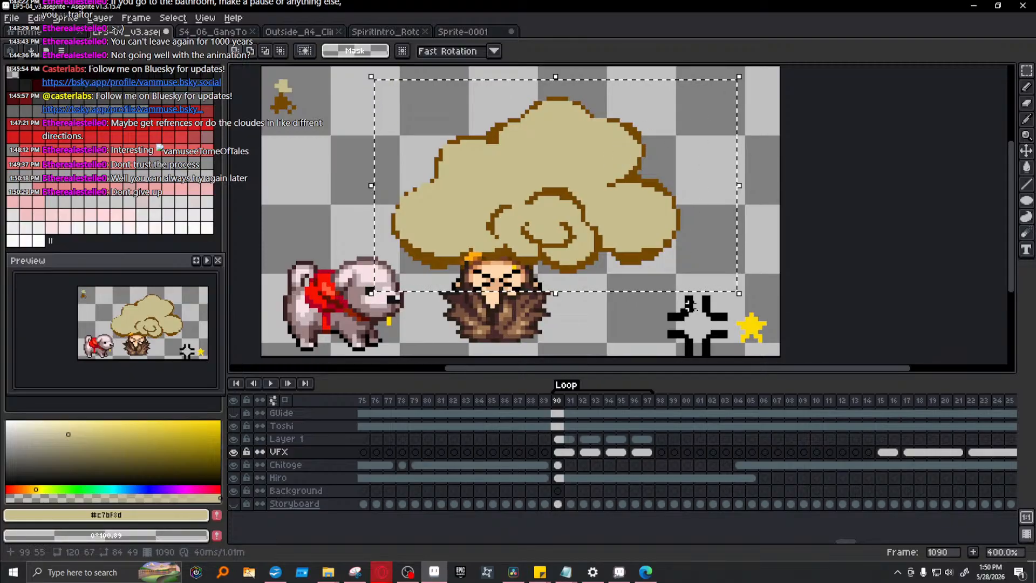
{"action": "left_click_drag", "start_coordinate": [735, 296], "coordinate": [766, 316]}
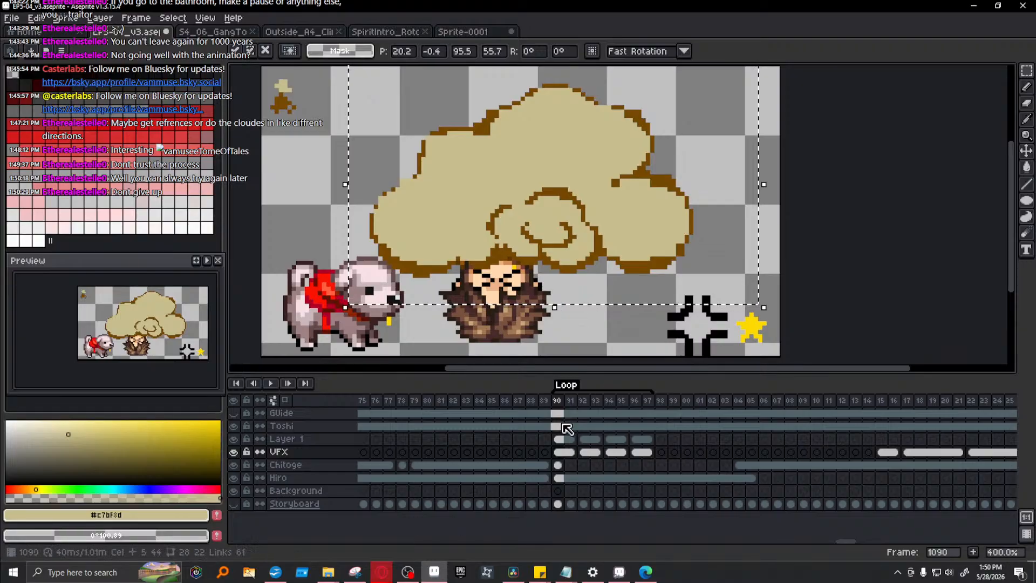
{"action": "key", "text": "ctrl+d"}
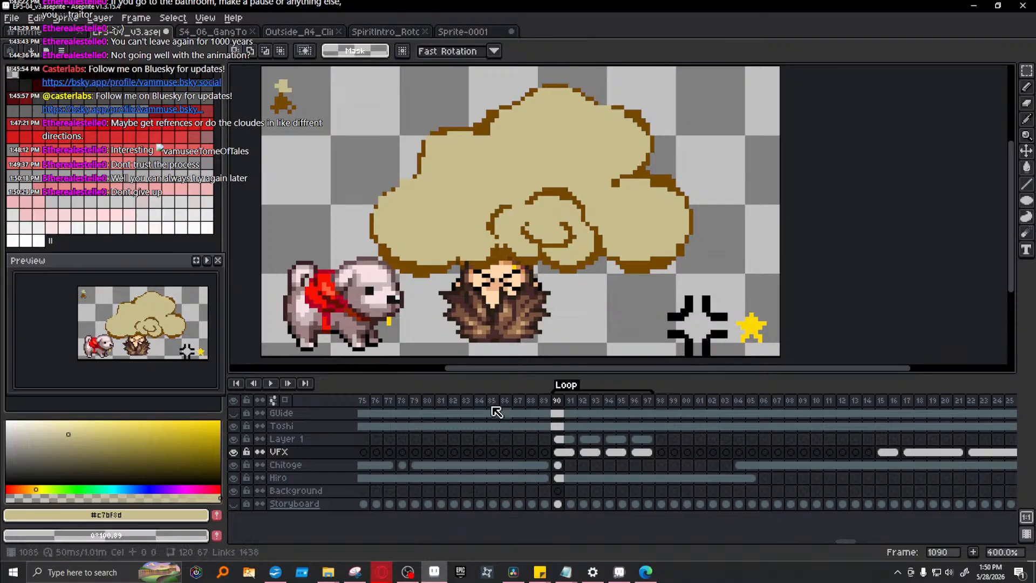
- Play the loop from frame 1090 and inspect the VFX cloud in frame 1093
{"action": "left_click", "coordinate": [271, 384]}
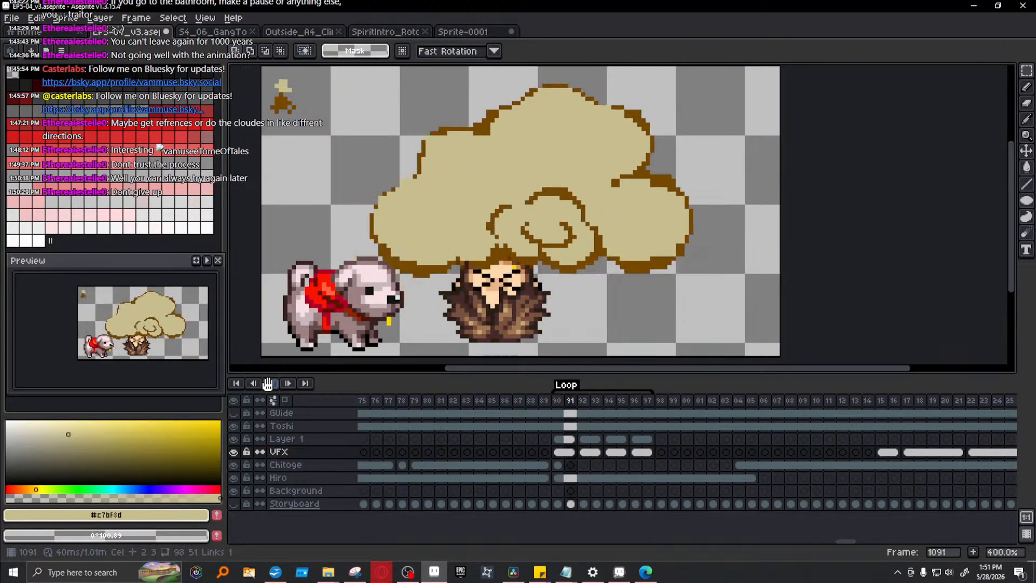
{"action": "left_click", "coordinate": [269, 384]}
{"action": "left_click", "coordinate": [596, 453]}
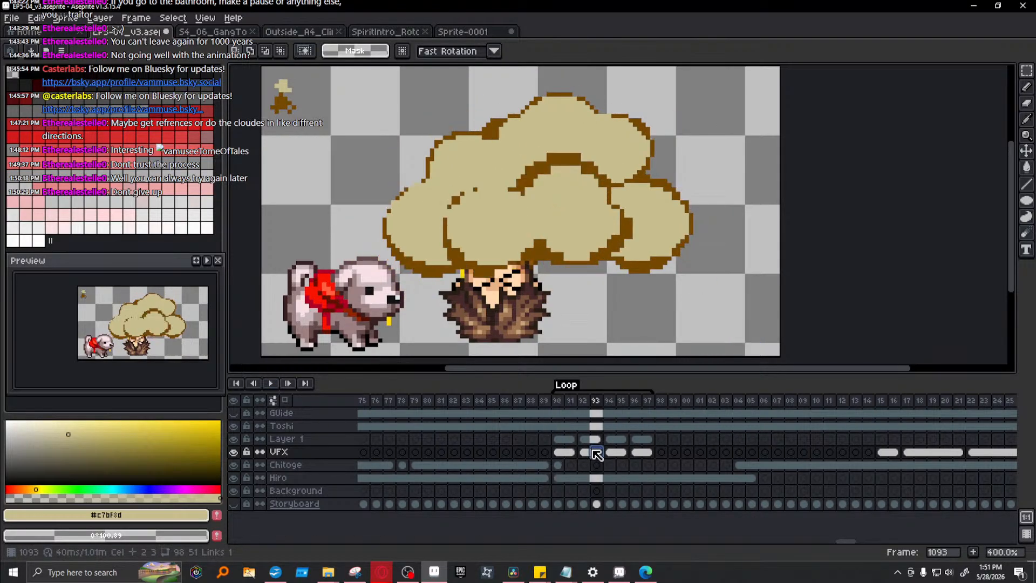
- Compare the VFX clouds across the loop frames 1090 to 1097
{"action": "left_click", "coordinate": [557, 453]}
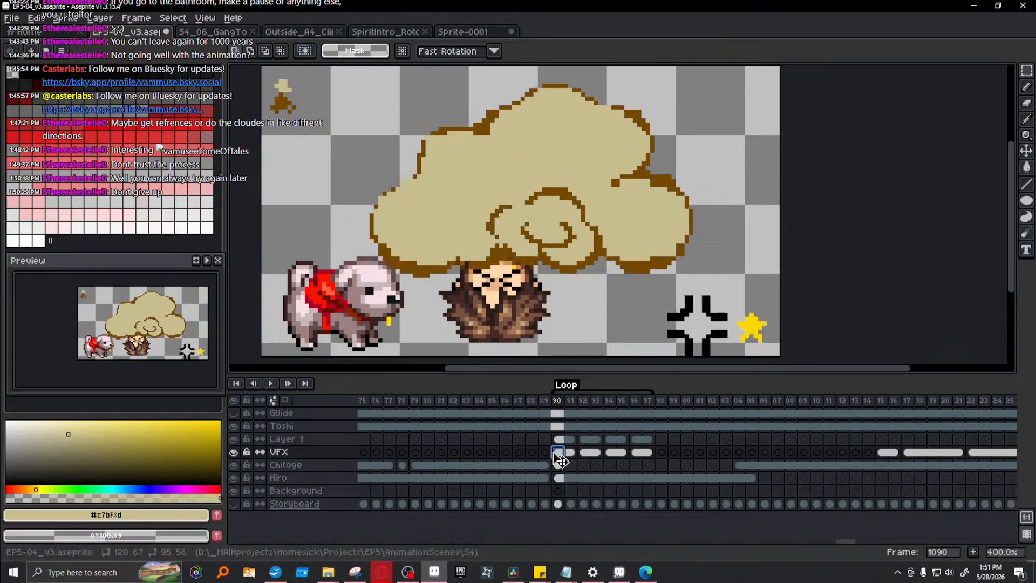
{"action": "left_click", "coordinate": [597, 453]}
{"action": "left_click", "coordinate": [622, 452]}
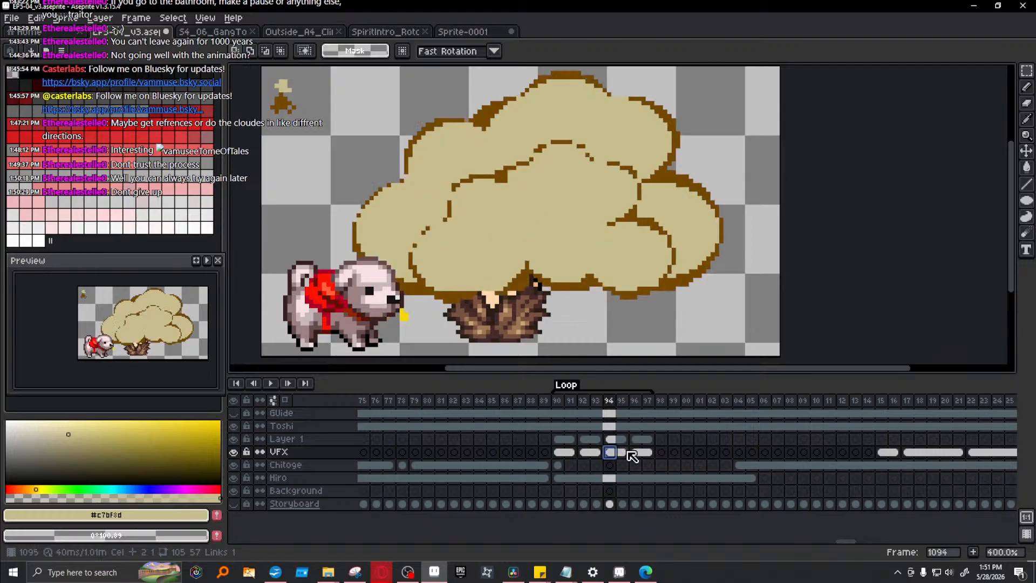
{"action": "left_click", "coordinate": [648, 452]}
{"action": "left_click", "coordinate": [557, 452]}
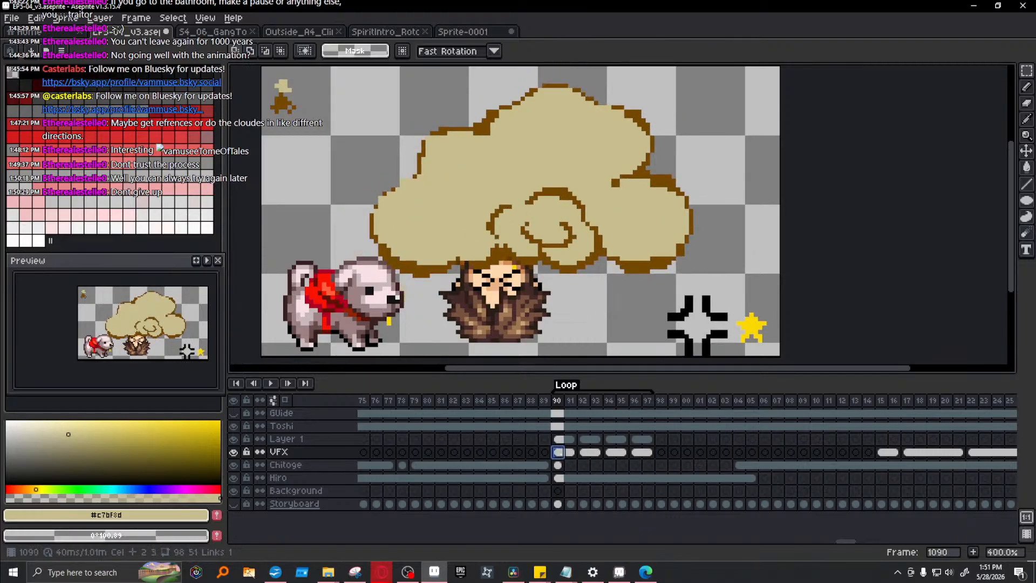
{"action": "left_click", "coordinate": [592, 453]}
{"action": "left_click", "coordinate": [621, 452]}
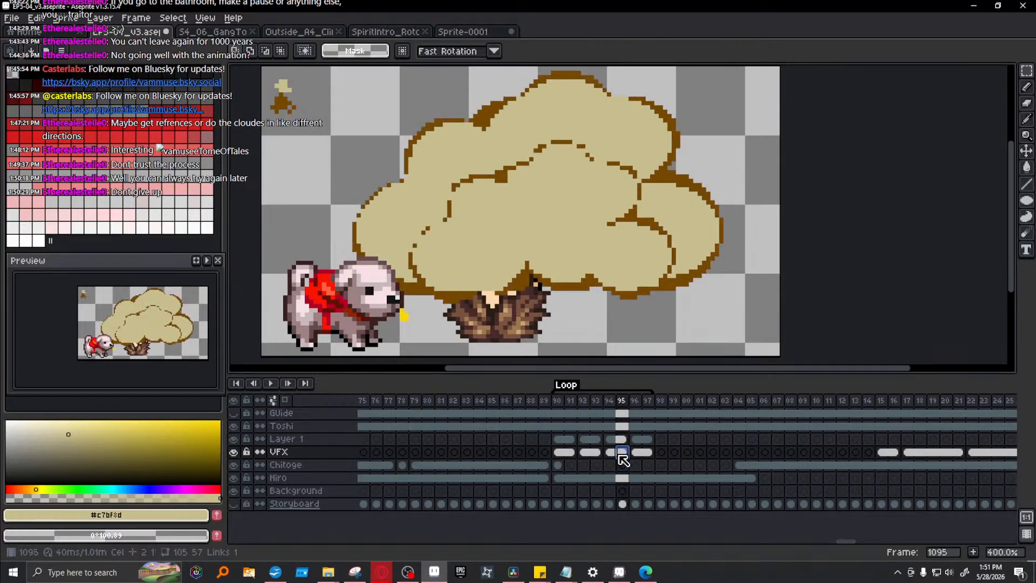
{"action": "left_click", "coordinate": [570, 453]}
{"action": "left_click", "coordinate": [583, 453]}
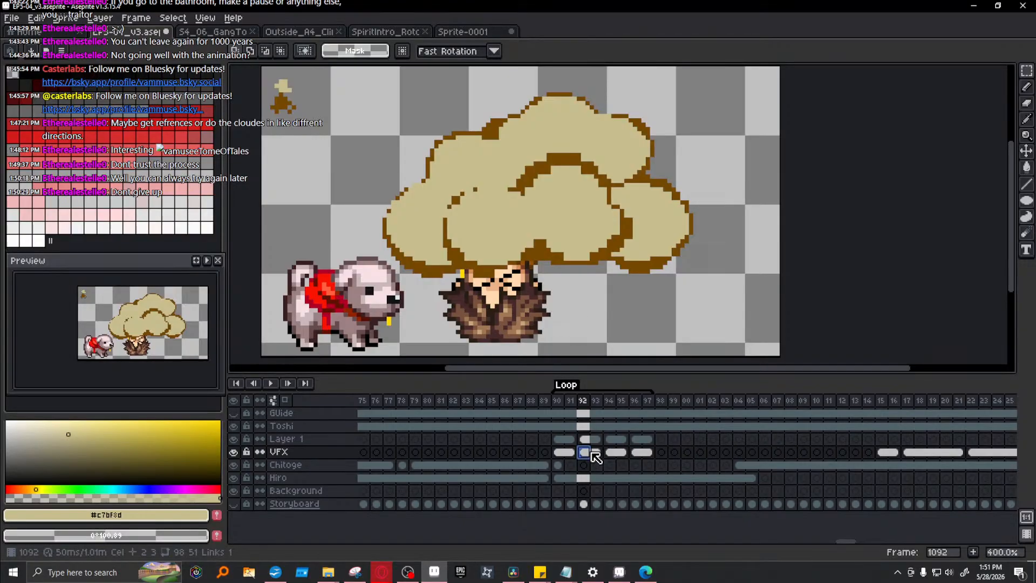
{"action": "left_click", "coordinate": [640, 454]}
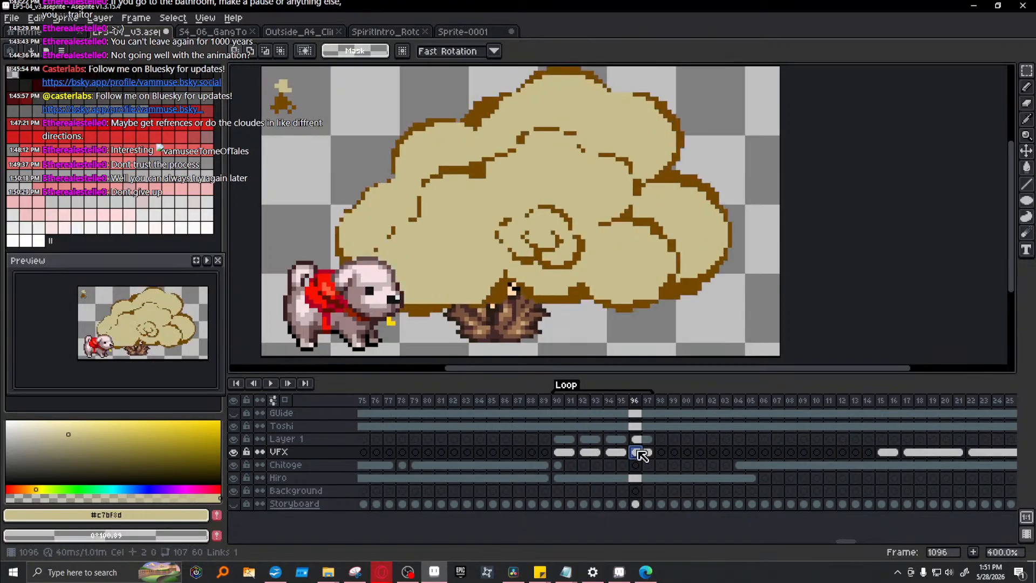
- Select the VFX cloud in frame 1092, enlarge it slightly, and clear the selection
{"action": "left_click", "coordinate": [596, 453]}
{"action": "left_click", "coordinate": [584, 453]}
{"action": "left_click_drag", "start_coordinate": [352, 318], "coordinate": [808, 66]}
{"action": "key", "text": "ctrl+d"}
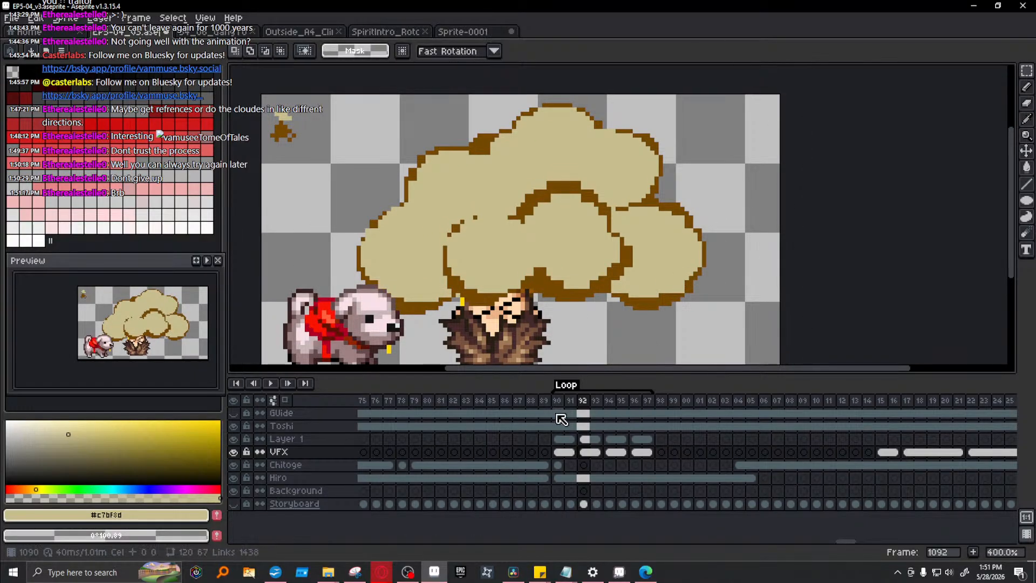
- Play the animated cloud loop and delete the Loop tag from the timeline
{"action": "left_click", "coordinate": [547, 400]}
{"action": "left_click", "coordinate": [269, 383]}
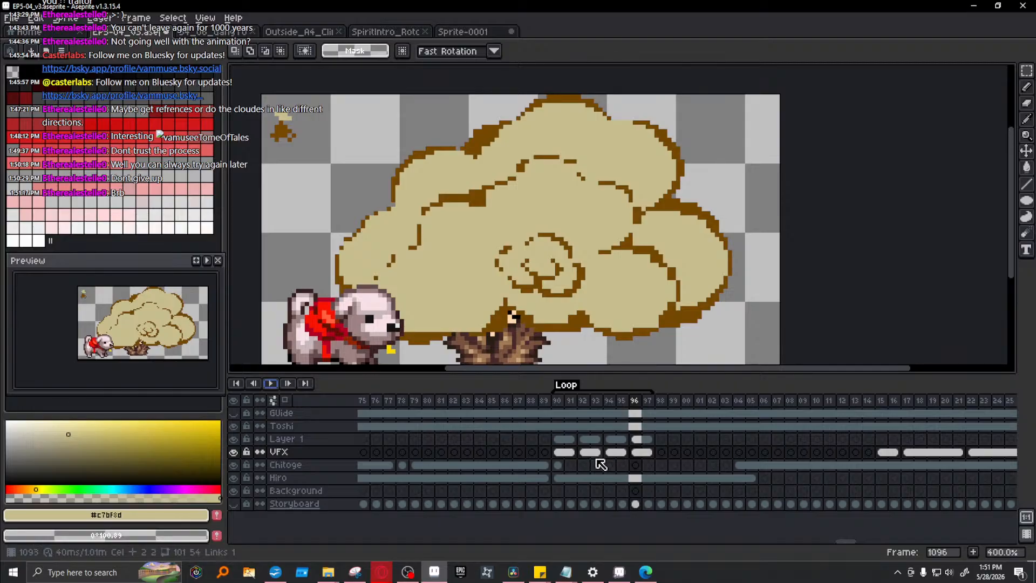
{"action": "right_click", "coordinate": [573, 388]}
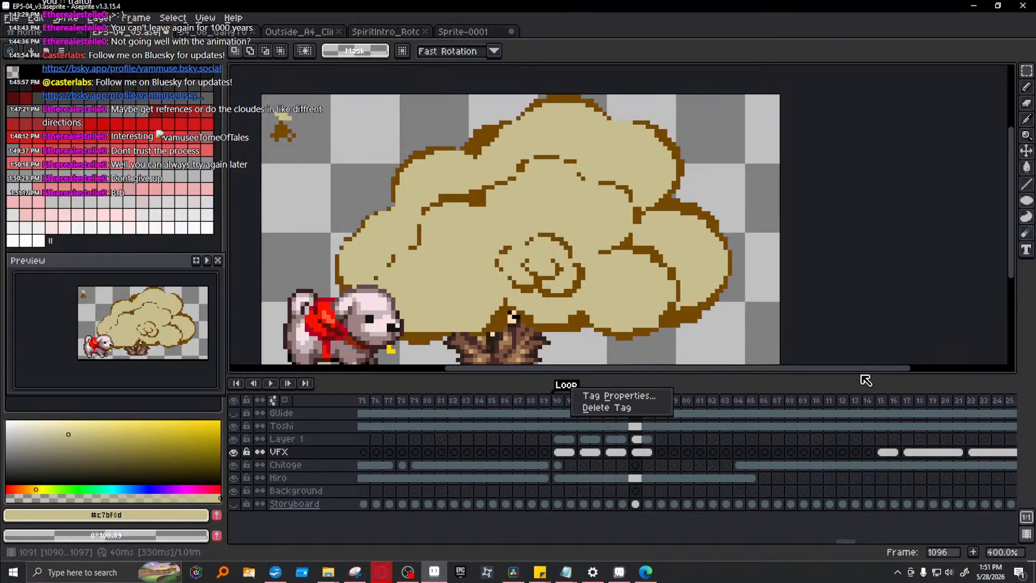
{"action": "left_click", "coordinate": [661, 408]}
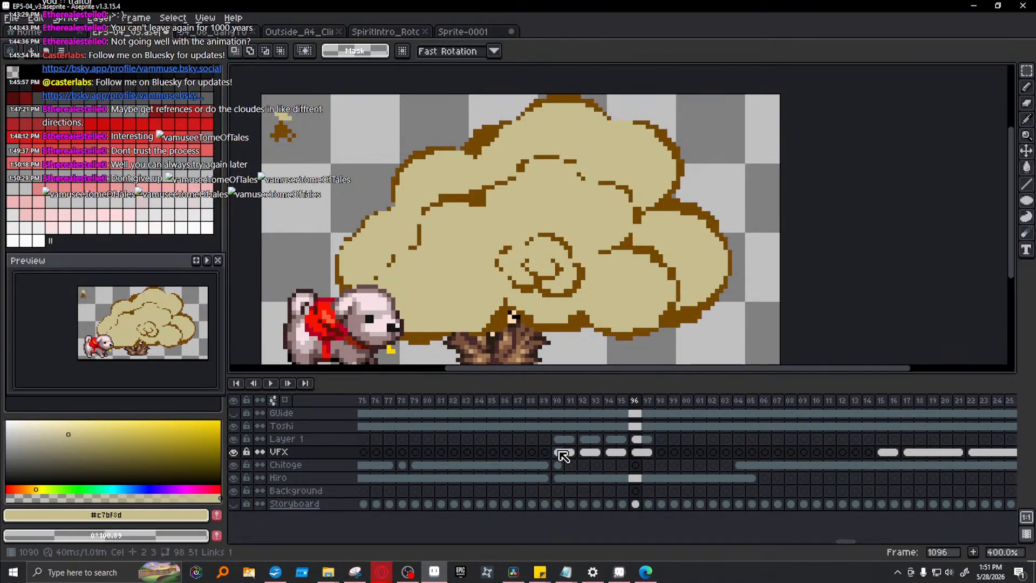
- Copy the Layer 1 and VFX cels of frames 1090 to 1097 and paste them at frames 1098 and 1106
{"action": "left_click_drag", "start_coordinate": [564, 458], "coordinate": [650, 439]}
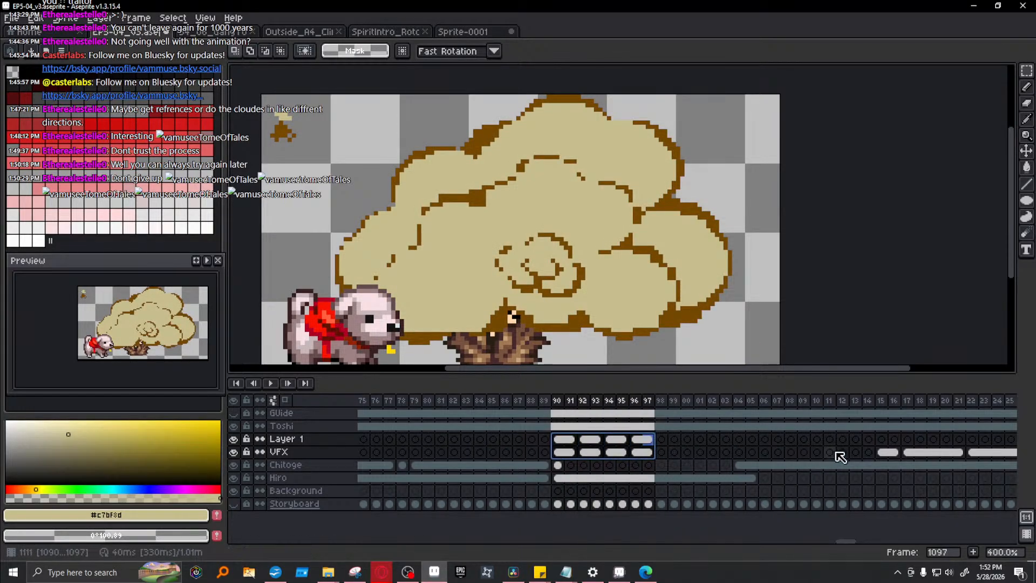
{"action": "key", "text": "ctrl+c"}
{"action": "left_click", "coordinate": [663, 439]}
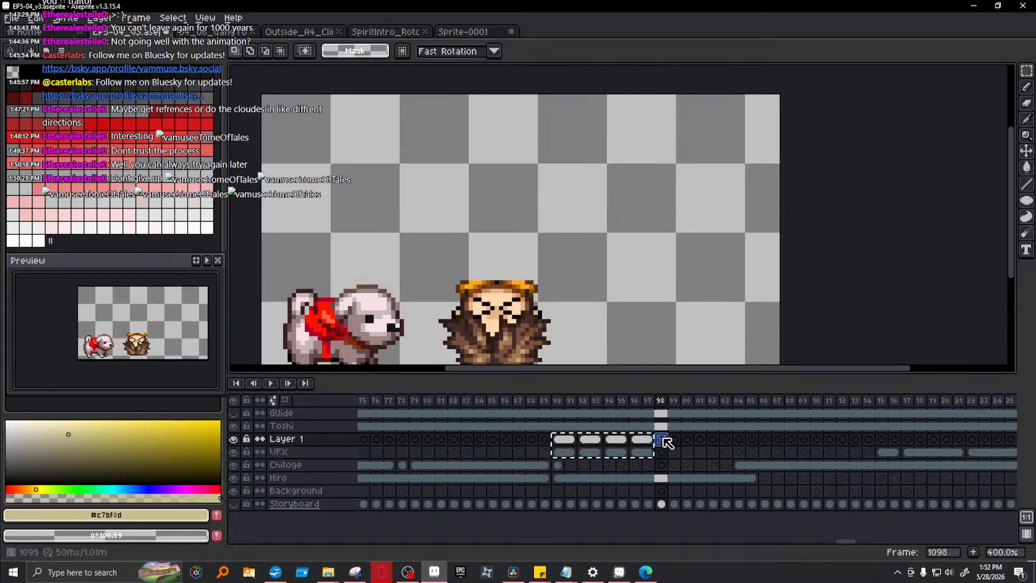
{"action": "key", "text": "ctrl+v"}
{"action": "left_click", "coordinate": [766, 439]}
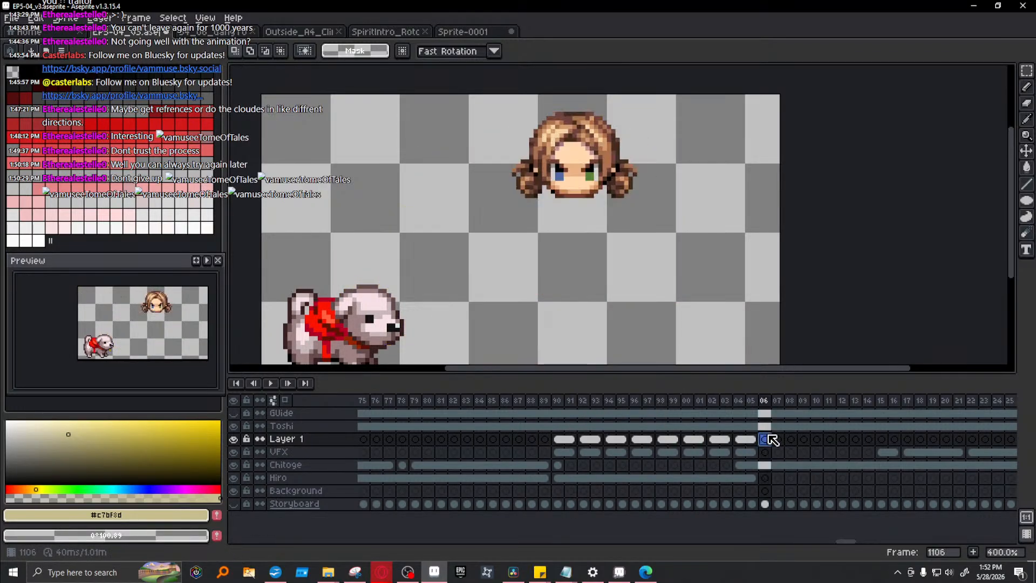
{"action": "key", "text": "ctrl+v"}
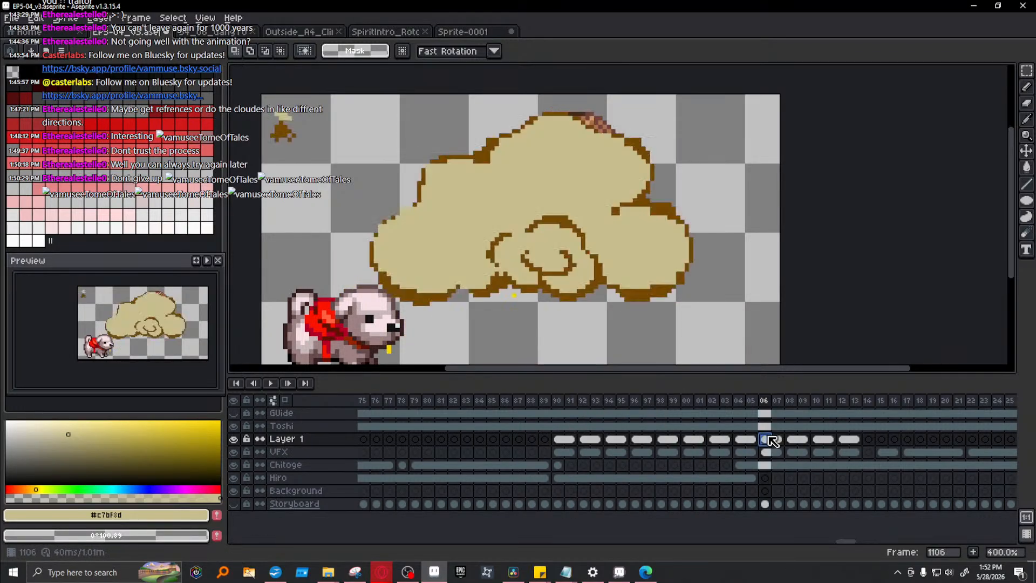
- Play the animation from frame 1117 and again from frame 1090 to check the repeated cloud cycle
{"action": "left_click", "coordinate": [874, 439]}
{"action": "left_click", "coordinate": [908, 400]}
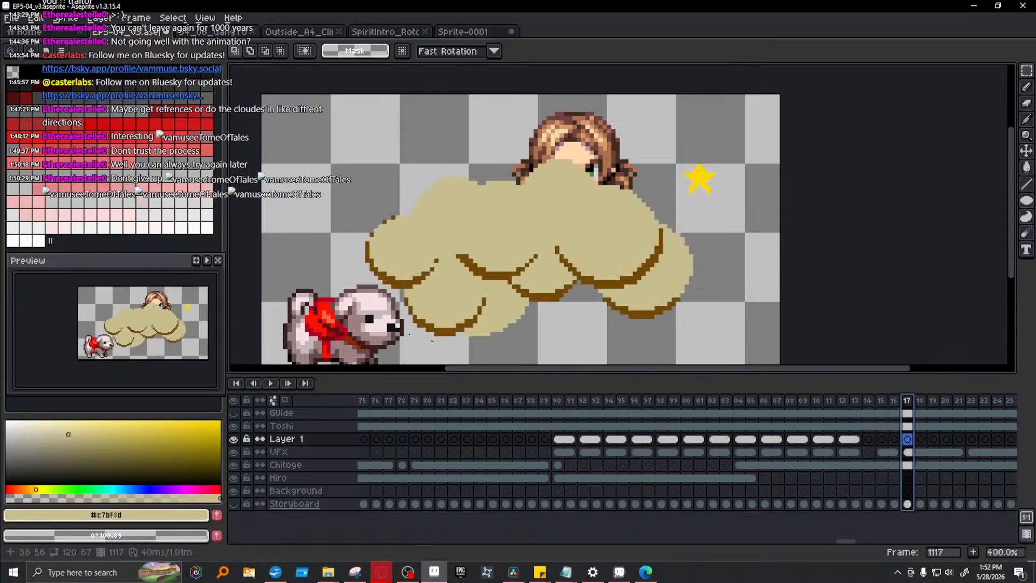
{"action": "left_click", "coordinate": [271, 384]}
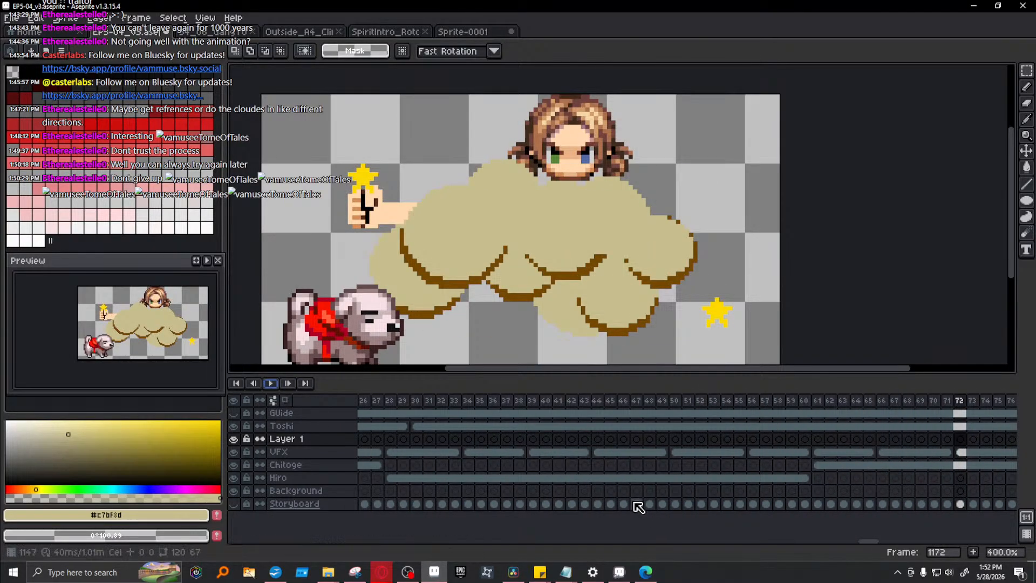
{"action": "left_click_drag", "start_coordinate": [871, 540], "coordinate": [851, 541]}
{"action": "left_click", "coordinate": [501, 405]}
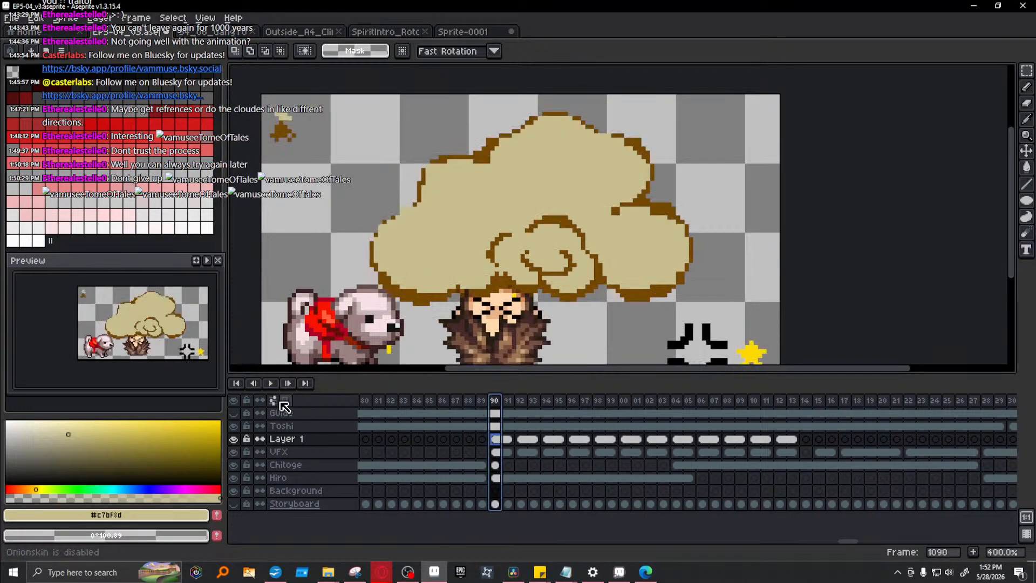
{"action": "left_click", "coordinate": [271, 383]}
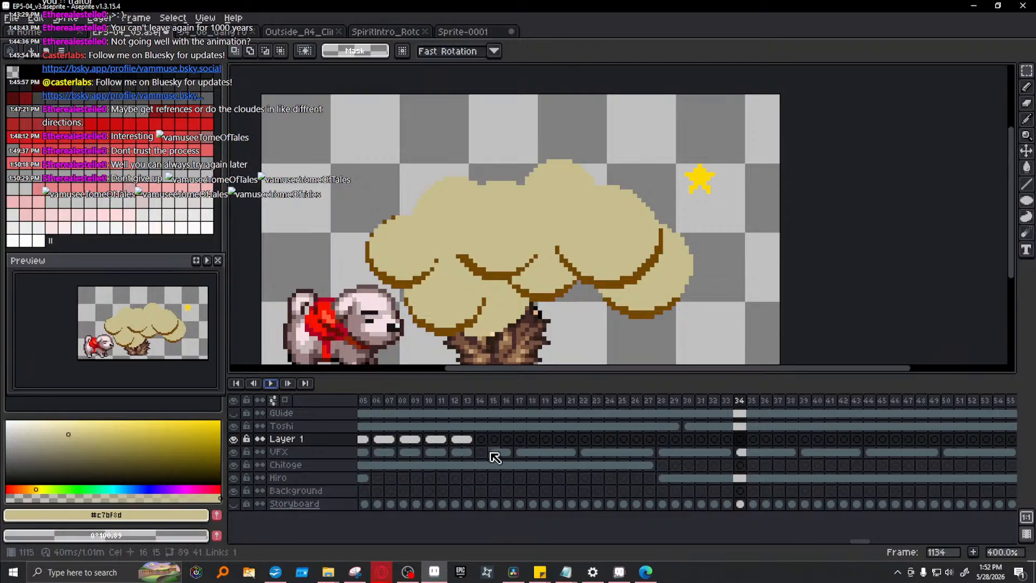
- Undo the misplaced cel paste at VFX frame 1114 and paste the copied cloud cels starting on Layer 1 at frames 1114, 1122 and 1130
{"action": "left_click", "coordinate": [480, 452]}
{"action": "key", "text": "ctrl+z"}
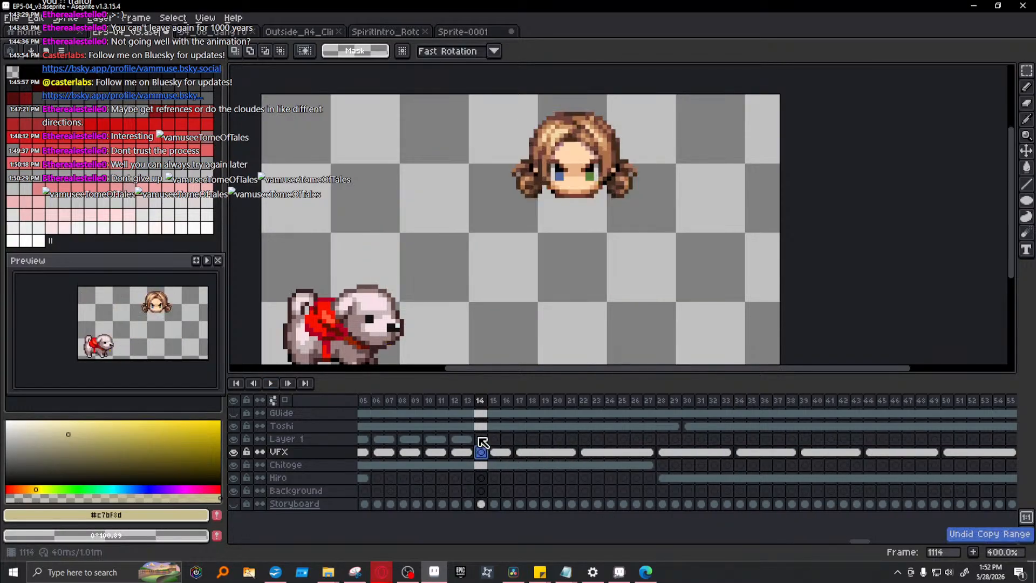
{"action": "left_click", "coordinate": [481, 440]}
{"action": "left_click", "coordinate": [584, 439]}
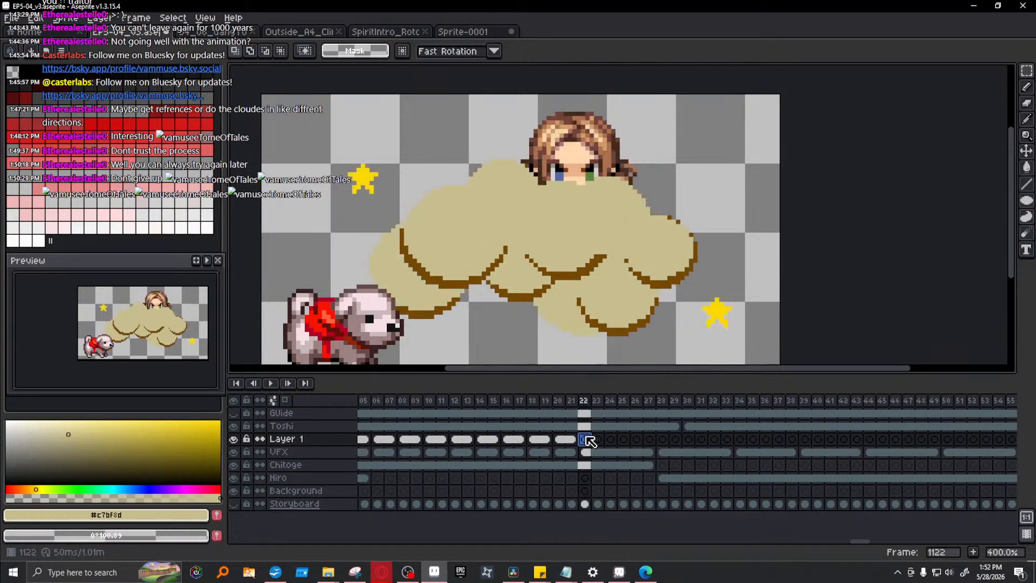
{"action": "key", "text": "ctrl+v"}
{"action": "left_click", "coordinate": [689, 440]}
{"action": "key", "text": "ctrl+v"}
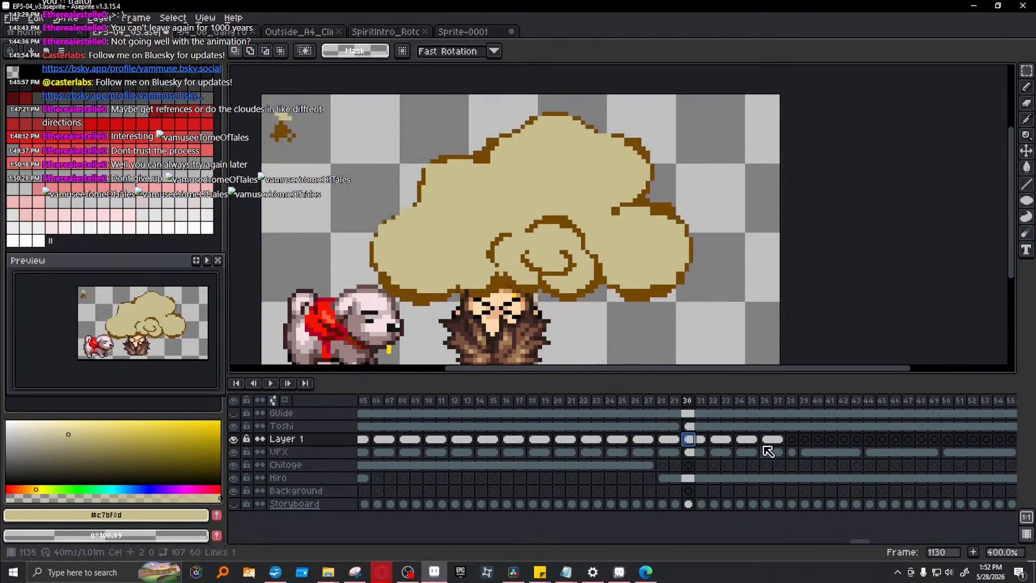
- Paste the copied cloud cels starting on Layer 1 at frames 1138, 1146, 1154 and 1162
{"action": "left_click", "coordinate": [791, 439]}
{"action": "key", "text": "ctrl+v"}
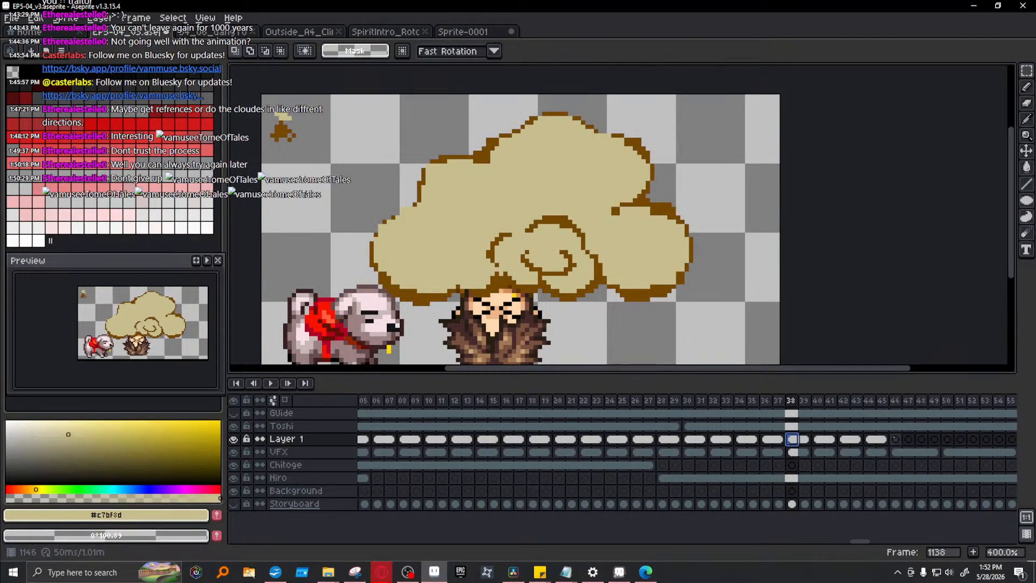
{"action": "left_click", "coordinate": [895, 439]}
{"action": "key", "text": "ctrl+v"}
{"action": "left_click", "coordinate": [999, 439]}
{"action": "key", "text": "ctrl+v"}
{"action": "left_click_drag", "start_coordinate": [862, 541], "coordinate": [887, 541]}
{"action": "left_click", "coordinate": [521, 439]}
{"action": "key", "text": "ctrl+v"}
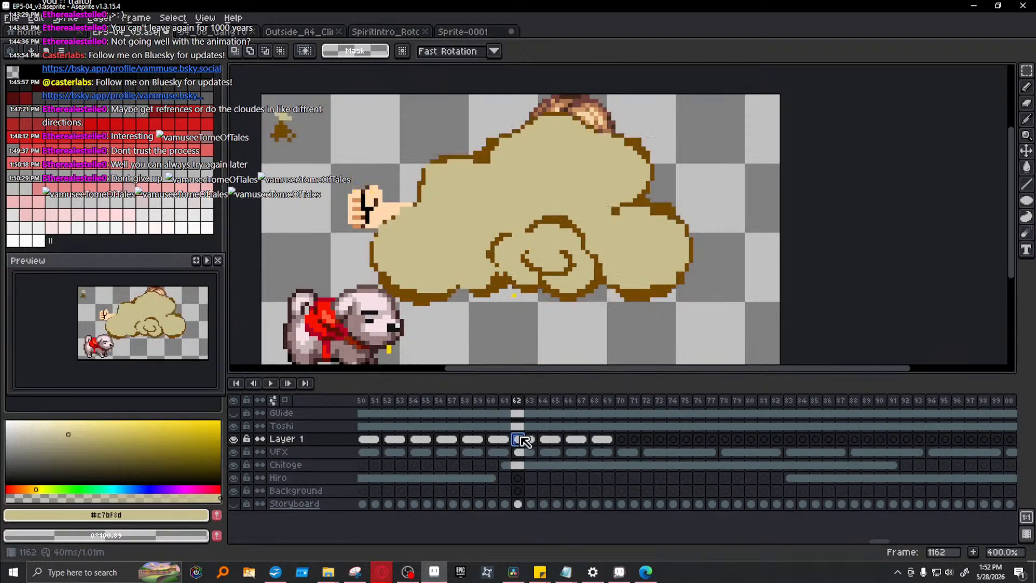
- Paste the copied cloud cels starting on Layer 1 at frames 1170, 1178, 1186 and 1194
{"action": "left_click", "coordinate": [621, 439]}
{"action": "key", "text": "ctrl+v"}
{"action": "left_click", "coordinate": [725, 439]}
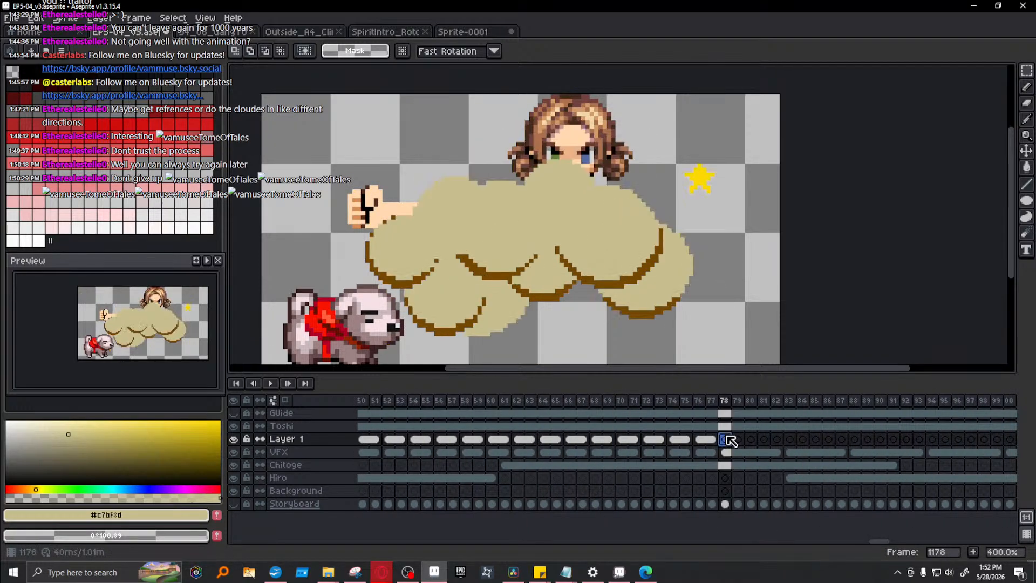
{"action": "key", "text": "ctrl+v"}
{"action": "left_click", "coordinate": [831, 439]}
{"action": "key", "text": "ctrl+v"}
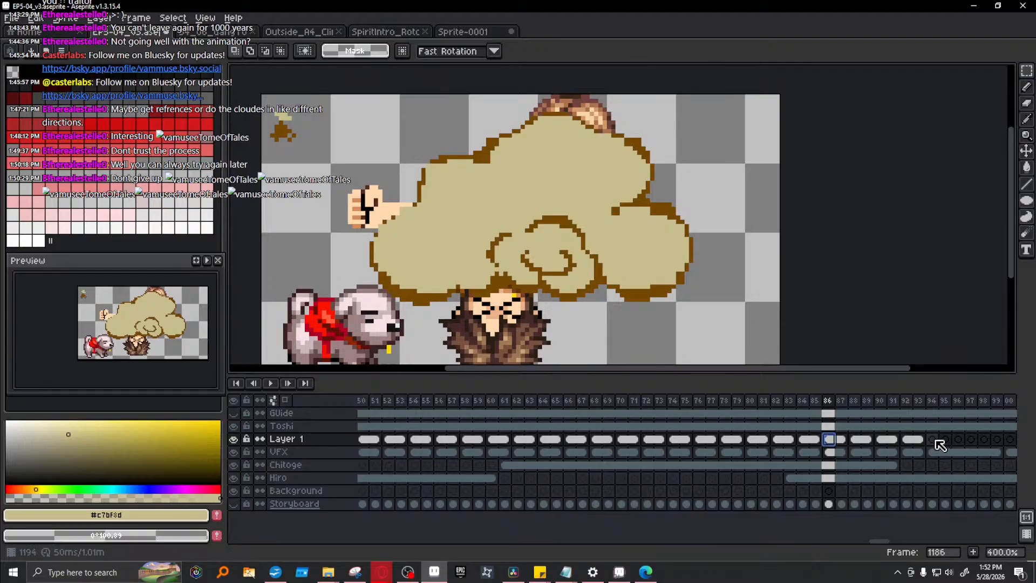
{"action": "left_click", "coordinate": [932, 440]}
{"action": "key", "text": "ctrl+v"}
- Paste the copied cloud cels starting on Layer 1 at frames 1202, 1210 and 1218
{"action": "left_click_drag", "start_coordinate": [880, 541], "coordinate": [893, 541]}
{"action": "left_click", "coordinate": [658, 440]}
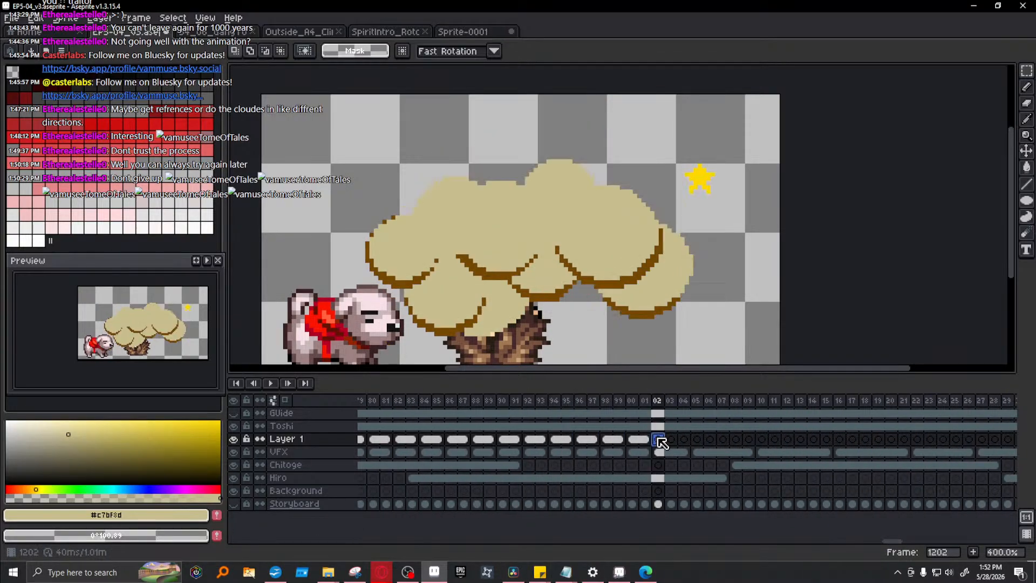
{"action": "key", "text": "ctrl+v"}
{"action": "left_click", "coordinate": [761, 439]}
{"action": "key", "text": "ctrl+v"}
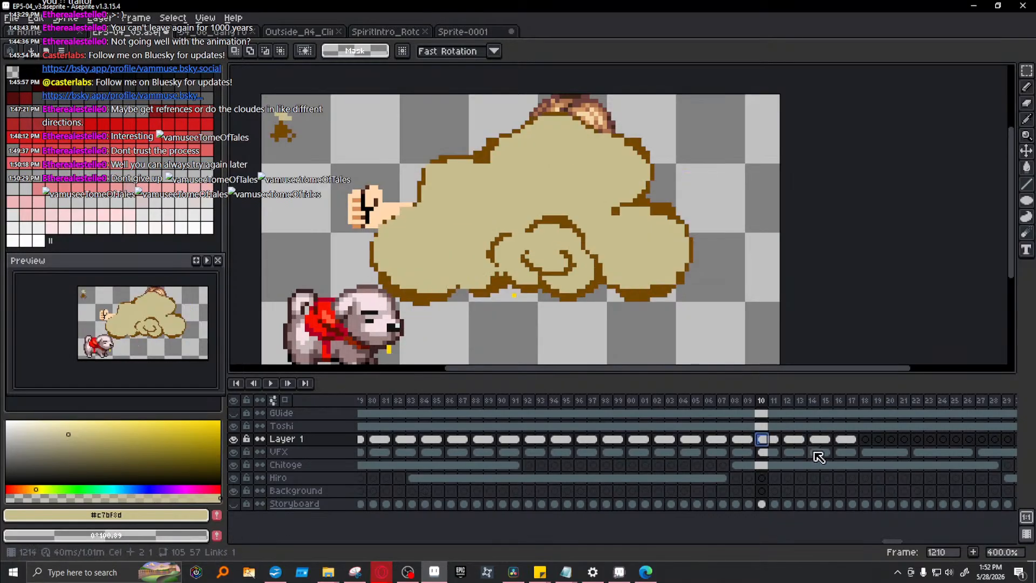
{"action": "left_click", "coordinate": [863, 440]}
{"action": "key", "text": "ctrl+v"}
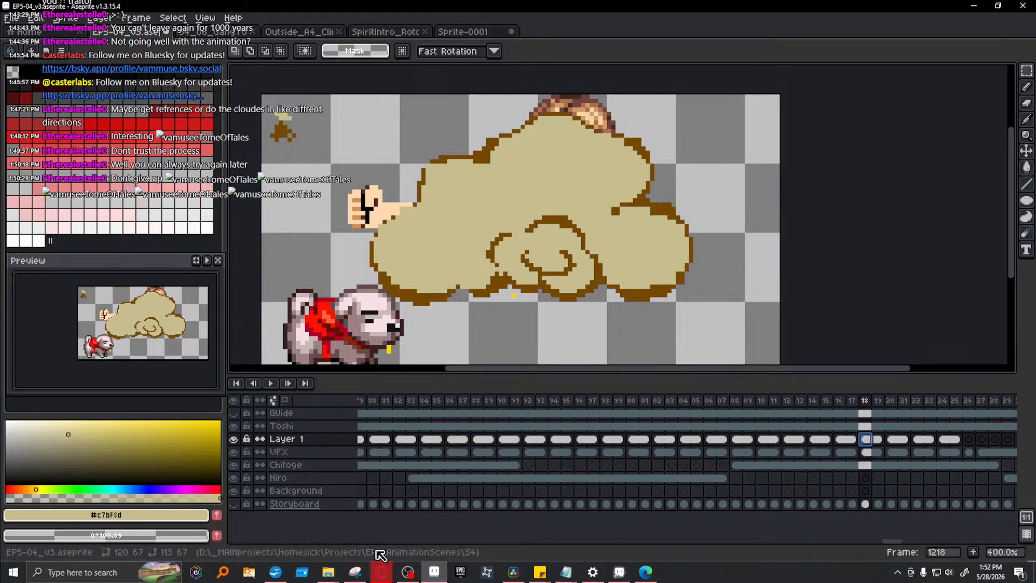
- Paste the copied cloud cels starting on Layer 1 at frames 1226 and 1234
{"action": "left_click_drag", "start_coordinate": [896, 542], "coordinate": [902, 541]}
{"action": "left_click", "coordinate": [813, 440]}
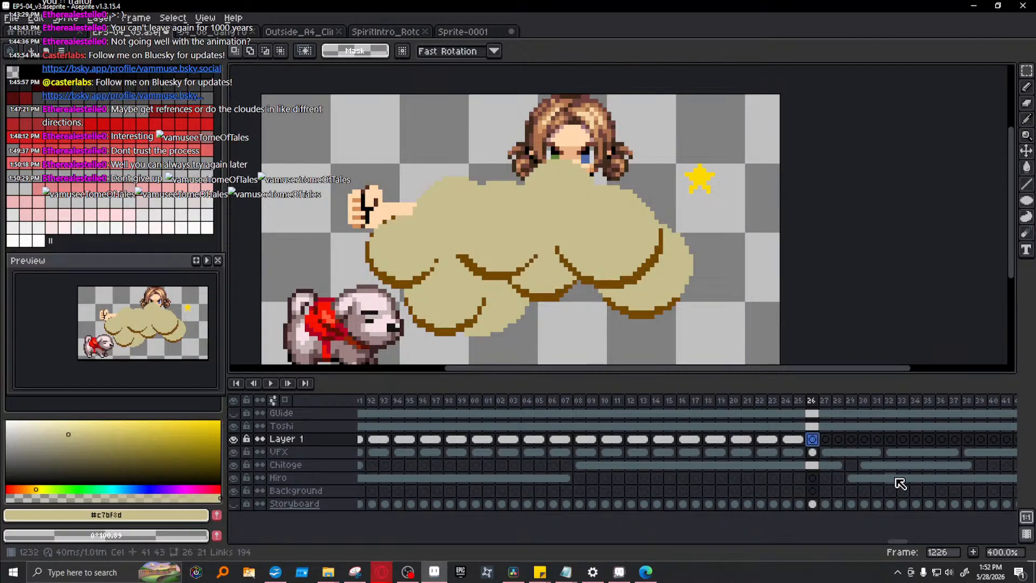
{"action": "key", "text": "ctrl+v"}
{"action": "left_click", "coordinate": [917, 441]}
{"action": "key", "text": "ctrl+v"}
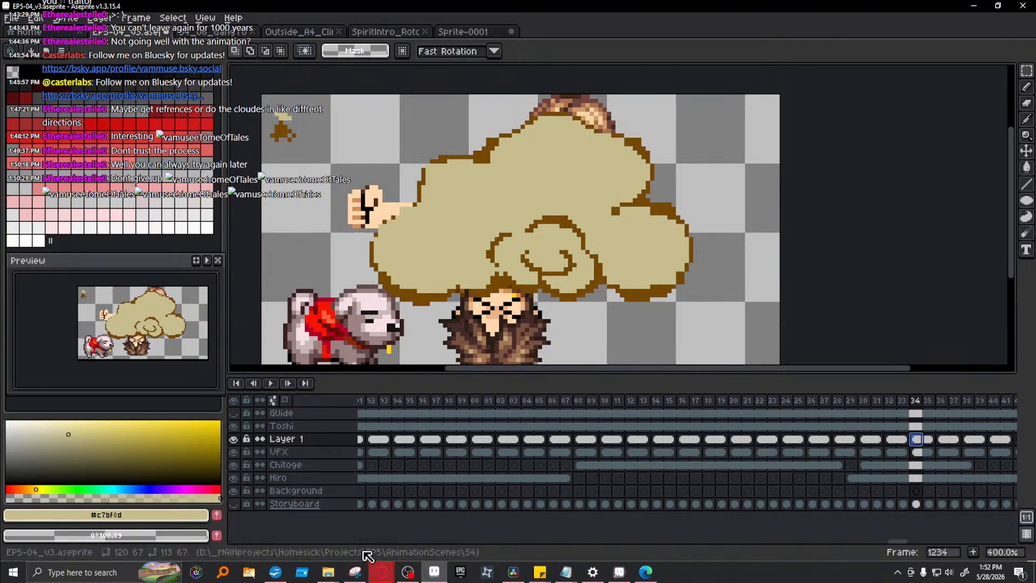
- Paste the copied cloud cels starting on Layer 1 at frames 1242, 1250, 1258 and 1266
{"action": "left_click_drag", "start_coordinate": [898, 541], "coordinate": [912, 541]}
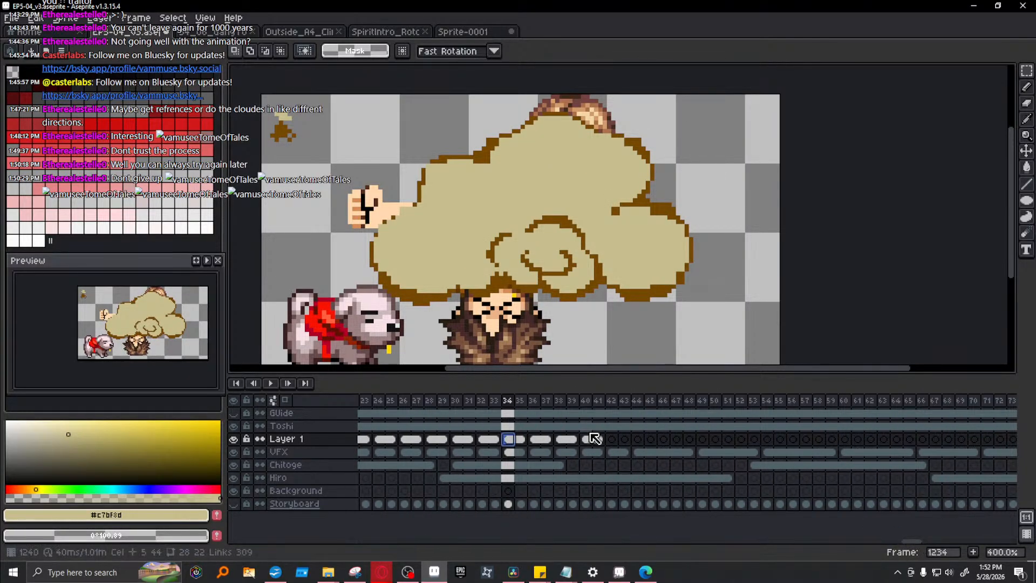
{"action": "left_click", "coordinate": [614, 441]}
{"action": "key", "text": "ctrl+v"}
{"action": "left_click", "coordinate": [715, 440]}
{"action": "key", "text": "ctrl+v"}
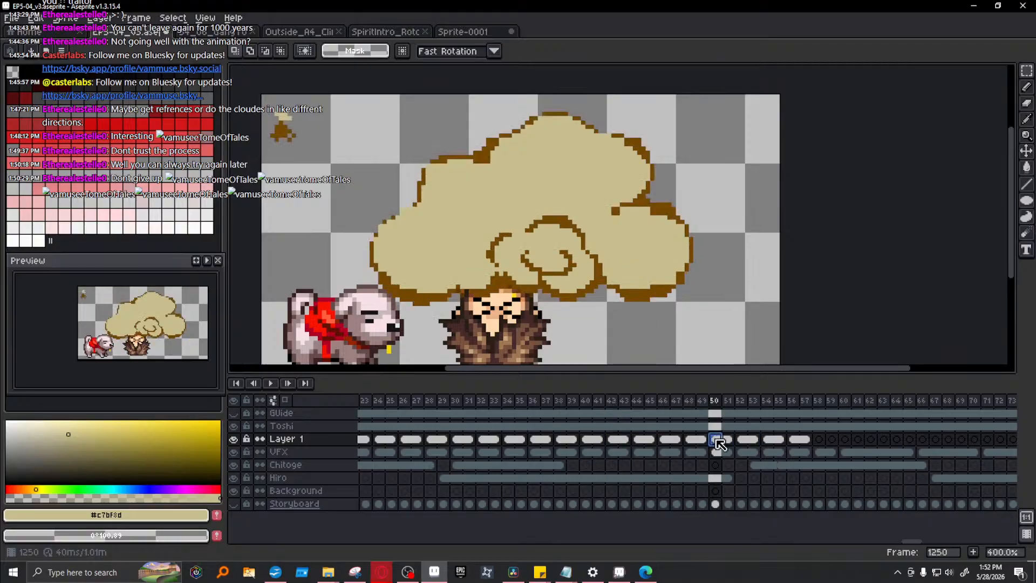
{"action": "left_click", "coordinate": [818, 439]}
{"action": "key", "text": "ctrl+v"}
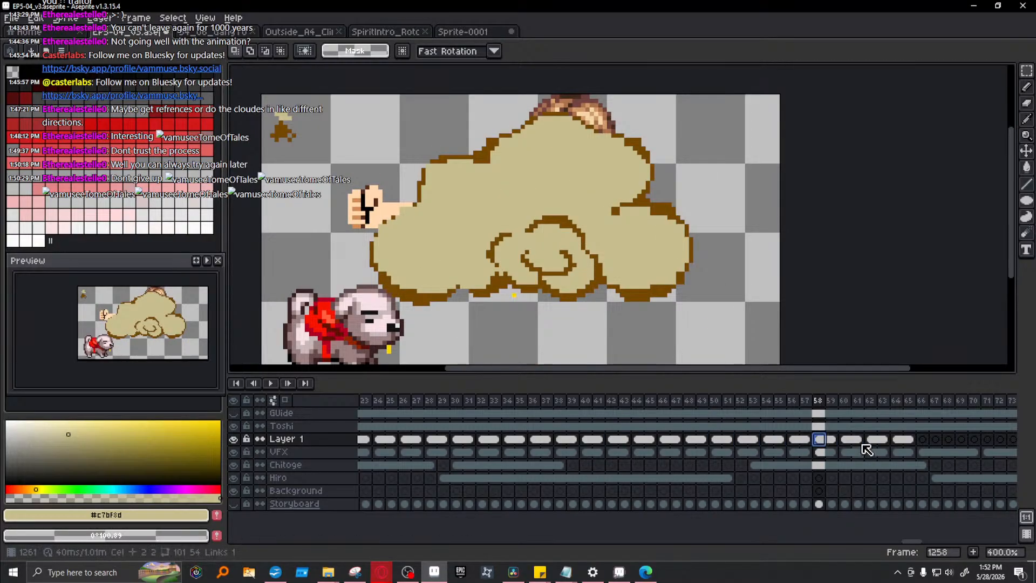
{"action": "left_click", "coordinate": [935, 440]}
{"action": "key", "text": "ctrl+v"}
{"action": "left_click", "coordinate": [922, 439]}
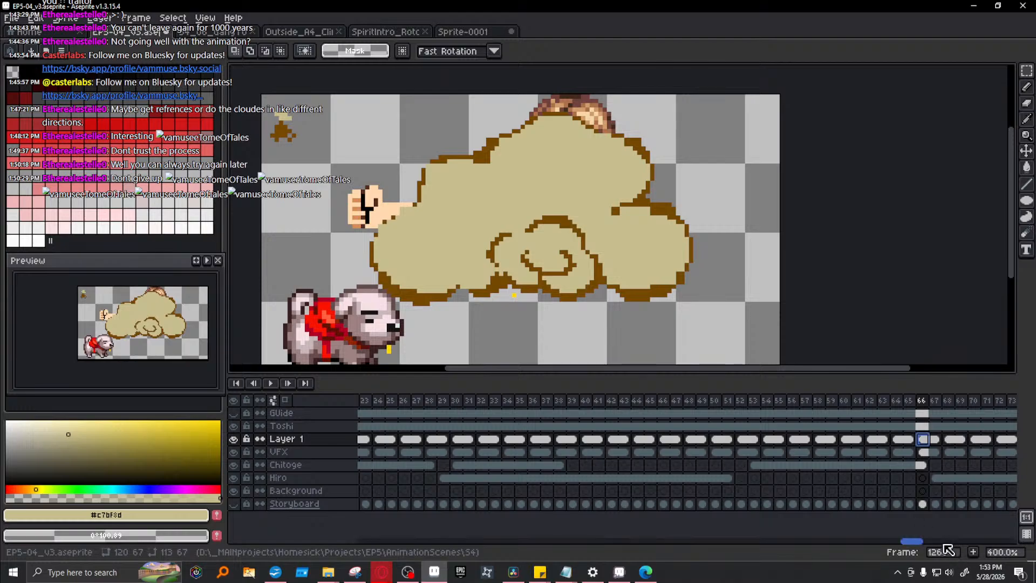
{"action": "left_click_drag", "start_coordinate": [917, 541], "coordinate": [934, 543]}
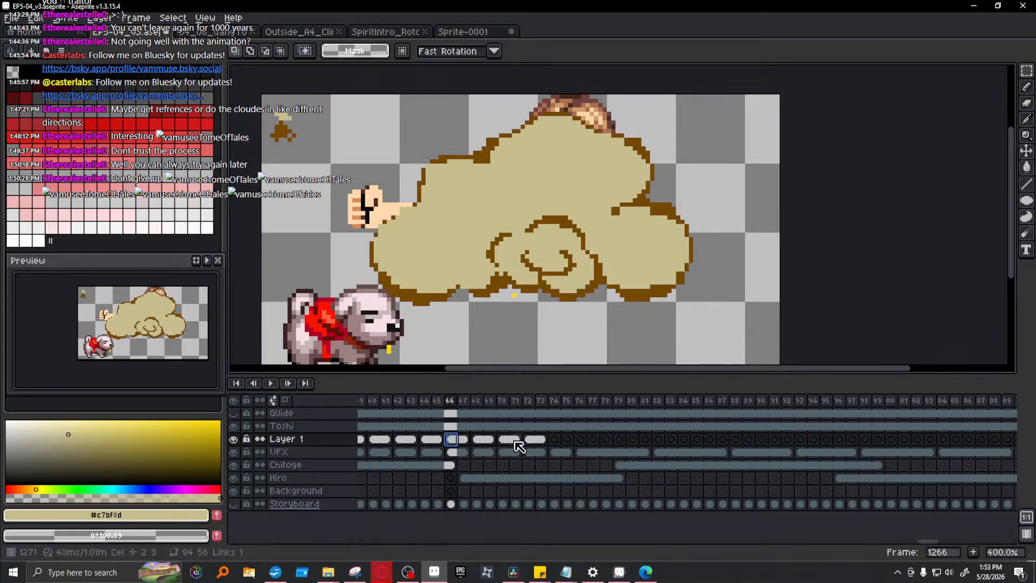
- Paste the copied cloud cels starting on Layer 1 at frames 1274, 1282, 1290 and 1298
{"action": "left_click", "coordinate": [555, 439]}
{"action": "key", "text": "ctrl+v"}
{"action": "left_click", "coordinate": [660, 440]}
{"action": "key", "text": "ctrl+v"}
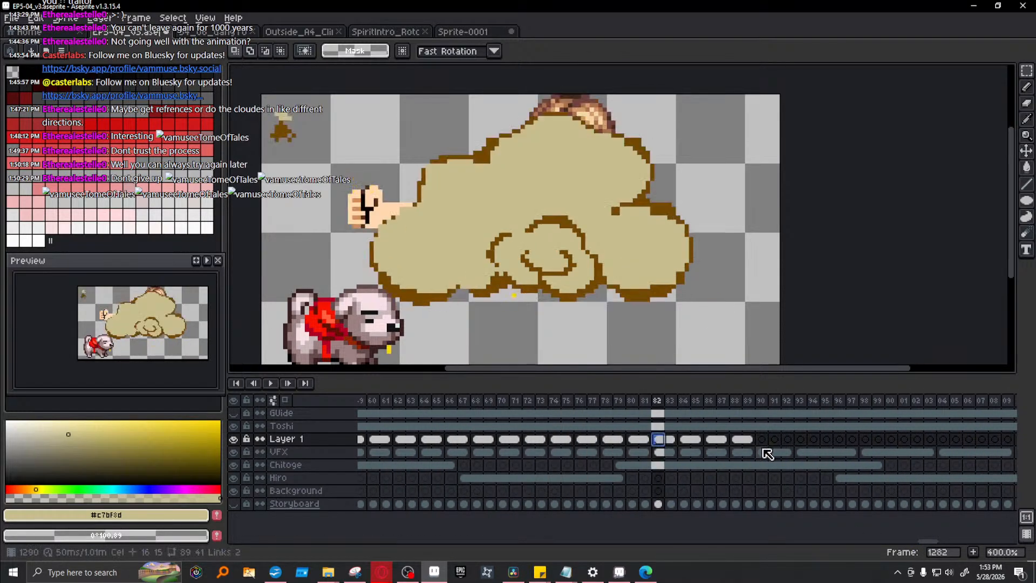
{"action": "left_click", "coordinate": [761, 439]}
{"action": "key", "text": "ctrl+v"}
{"action": "left_click", "coordinate": [865, 439]}
{"action": "key", "text": "ctrl+v"}
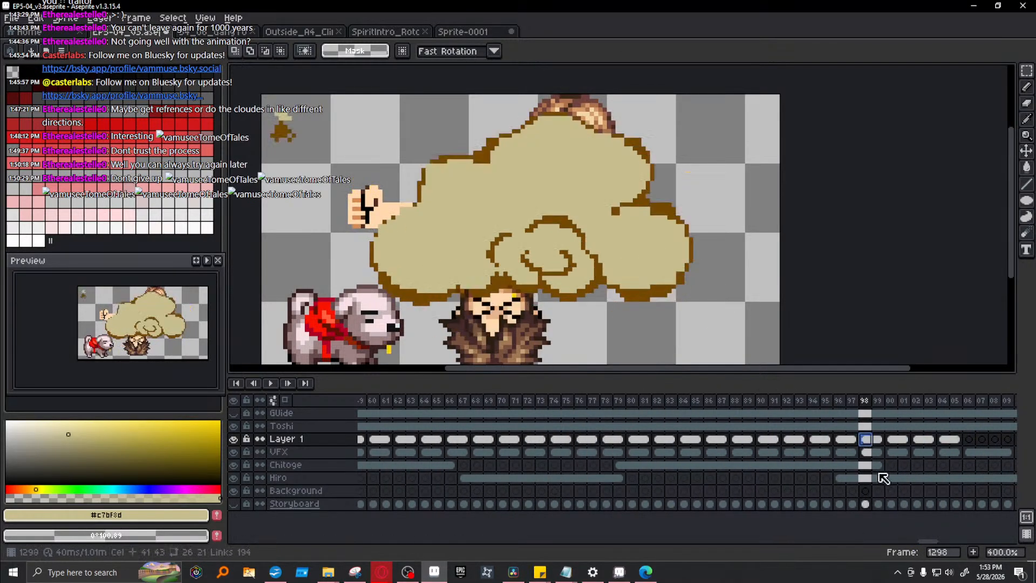
- Paste the copied cloud cels starting on Layer 1 at frames 1306, 1314, 1322, 1330 and 1338
{"action": "left_click", "coordinate": [969, 439]}
{"action": "key", "text": "ctrl+v"}
{"action": "mouse_move", "coordinate": [936, 542]}
{"action": "left_mouse_down"}
{"action": "mouse_move", "coordinate": [977, 547]}
{"action": "mouse_move", "coordinate": [947, 540]}
{"action": "left_mouse_up"}
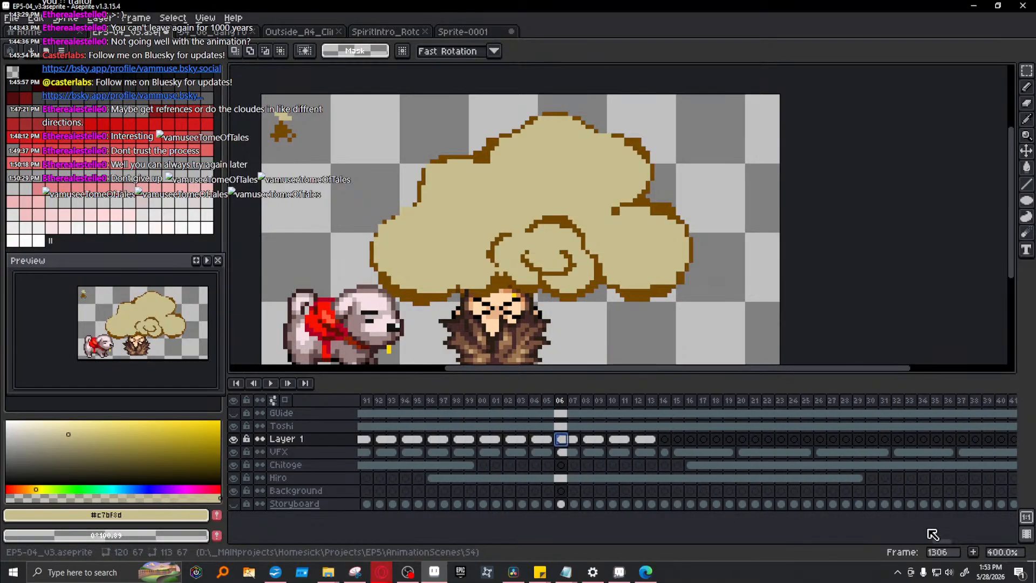
{"action": "left_click", "coordinate": [664, 439]}
{"action": "left_click", "coordinate": [768, 439]}
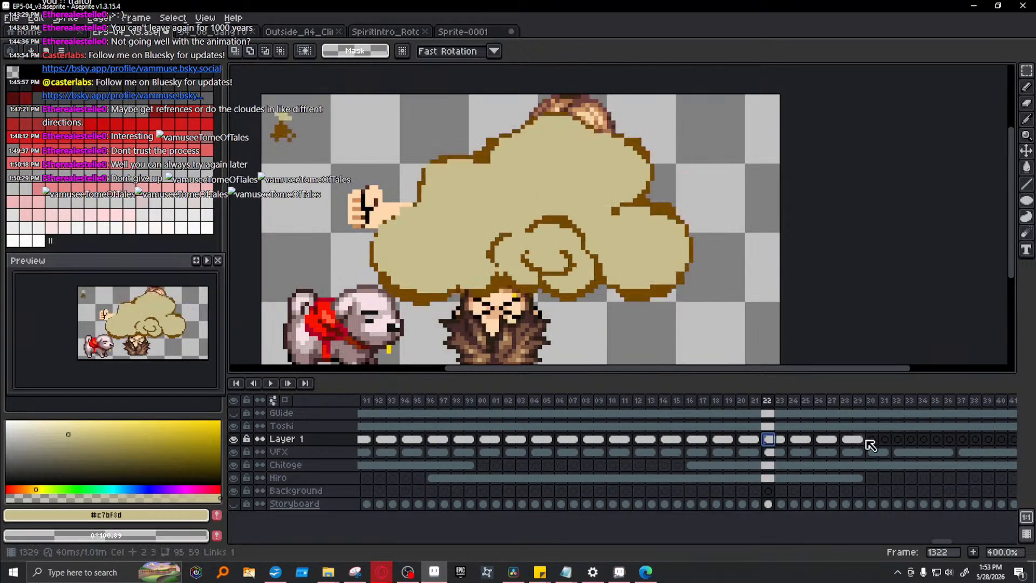
{"action": "left_click", "coordinate": [874, 439]}
{"action": "key", "text": "ctrl+v"}
{"action": "left_click", "coordinate": [985, 440]}
{"action": "left_click", "coordinate": [978, 439]}
{"action": "key", "text": "ctrl+v"}
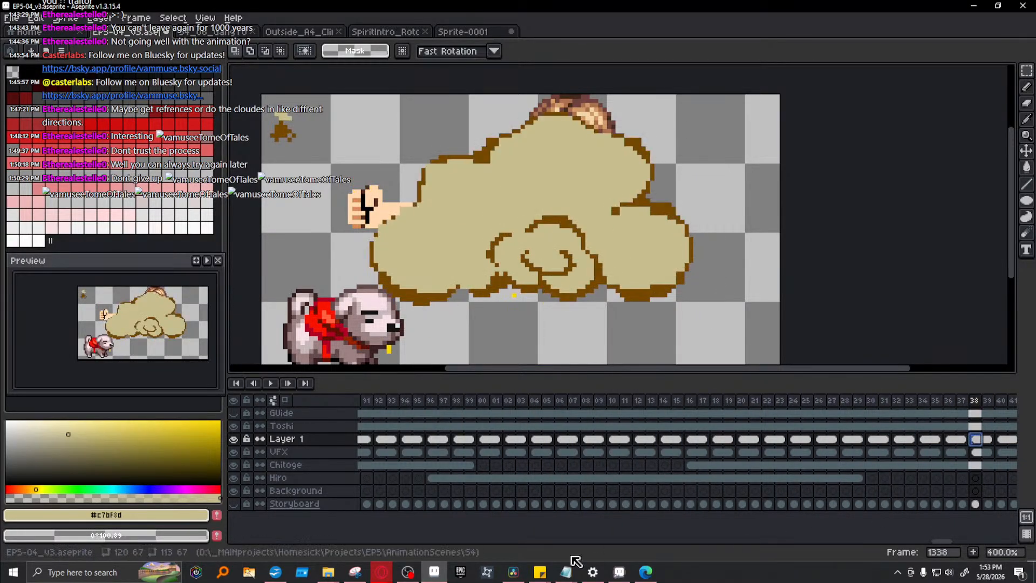
- Paste the copied cloud cels starting on Layer 1 at frames 1346, 1354, 1362 and 1370
{"action": "left_click_drag", "start_coordinate": [953, 544], "coordinate": [969, 545]}
{"action": "left_click", "coordinate": [608, 439]}
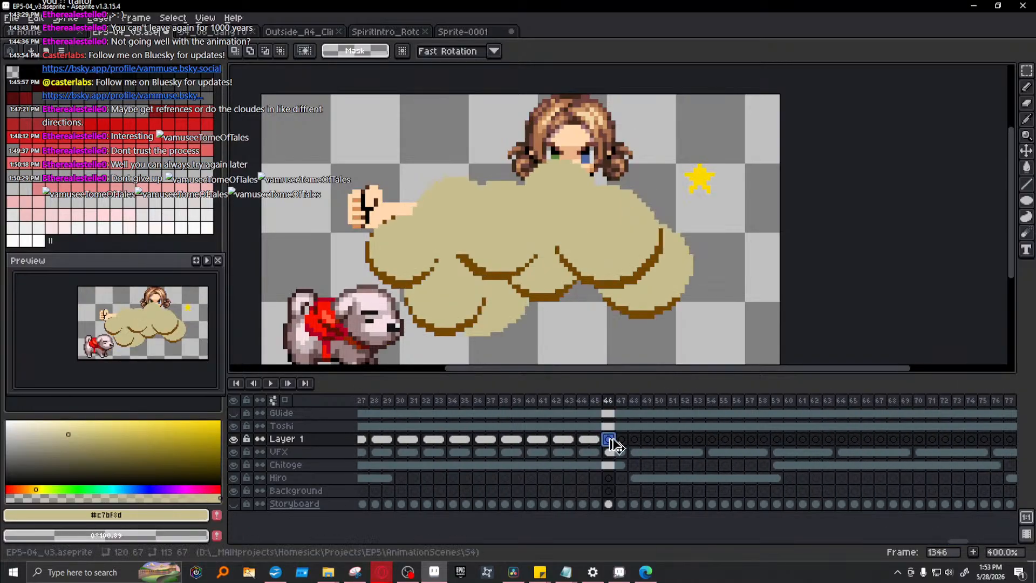
{"action": "key", "text": "ctrl+v"}
{"action": "left_click", "coordinate": [711, 440]}
{"action": "key", "text": "ctrl+v"}
{"action": "left_click", "coordinate": [816, 439]}
{"action": "key", "text": "ctrl+v"}
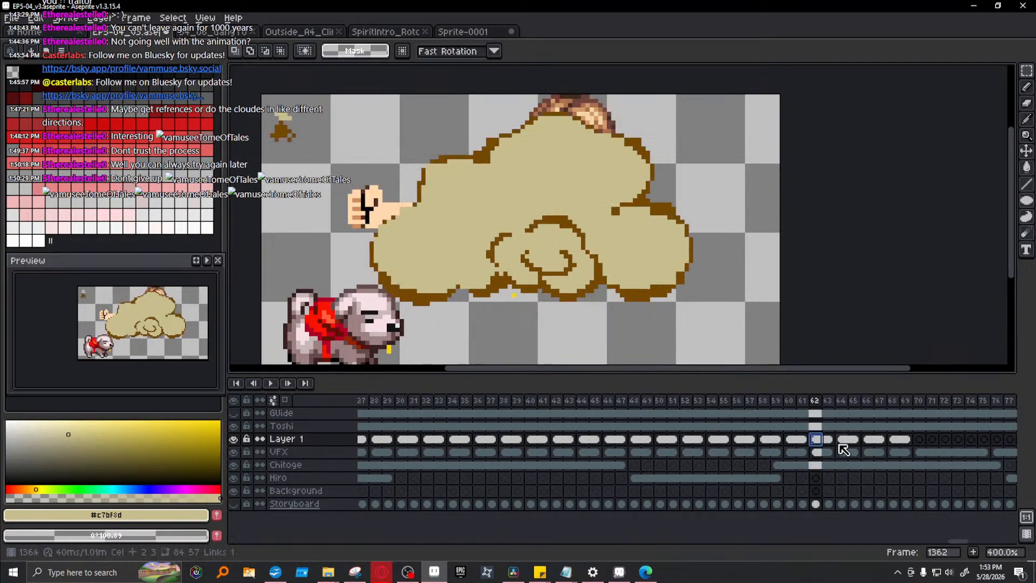
{"action": "left_click", "coordinate": [919, 439]}
{"action": "key", "text": "ctrl+v"}
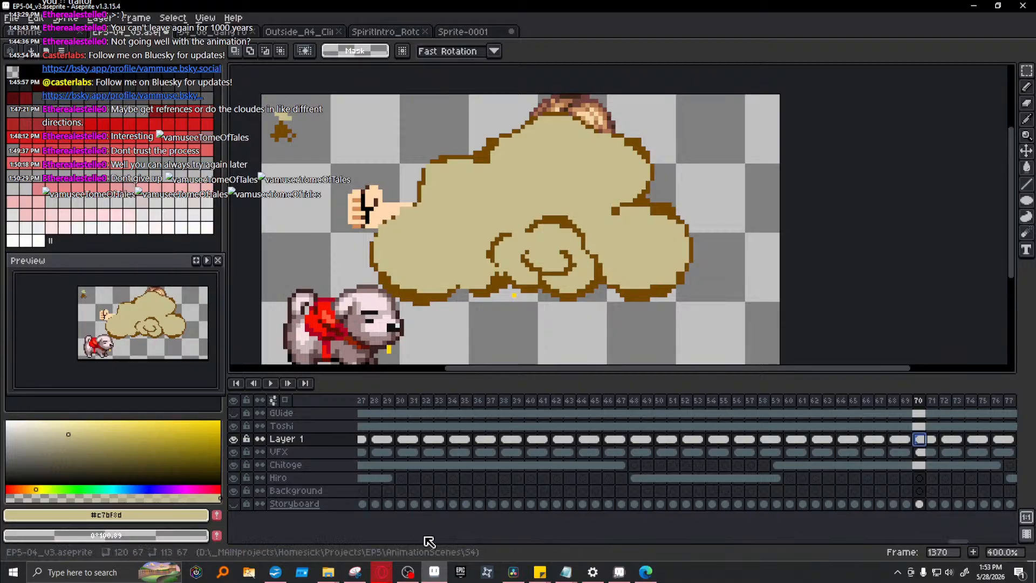
- Paste the copied cloud cels starting on Layer 1 at frames 1378, 1386, 1394 and 1402
{"action": "left_click_drag", "start_coordinate": [954, 541], "coordinate": [969, 542]}
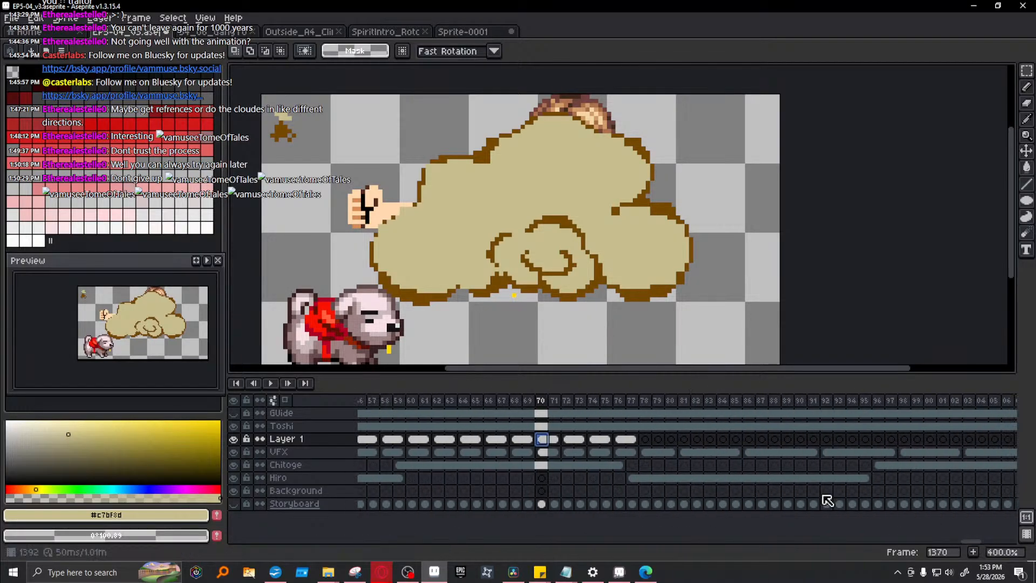
{"action": "left_click", "coordinate": [644, 439]}
{"action": "key", "text": "ctrl+v"}
{"action": "left_click", "coordinate": [750, 439]}
{"action": "key", "text": "ctrl+v"}
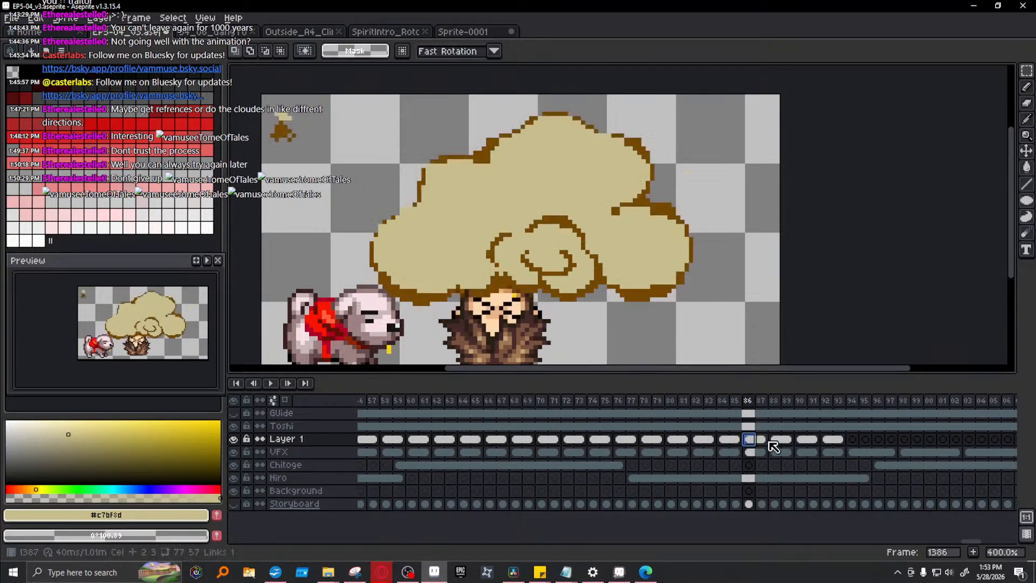
{"action": "left_click", "coordinate": [858, 440]}
{"action": "key", "text": "ctrl+v"}
{"action": "left_click", "coordinate": [955, 439]}
{"action": "key", "text": "ctrl+v"}
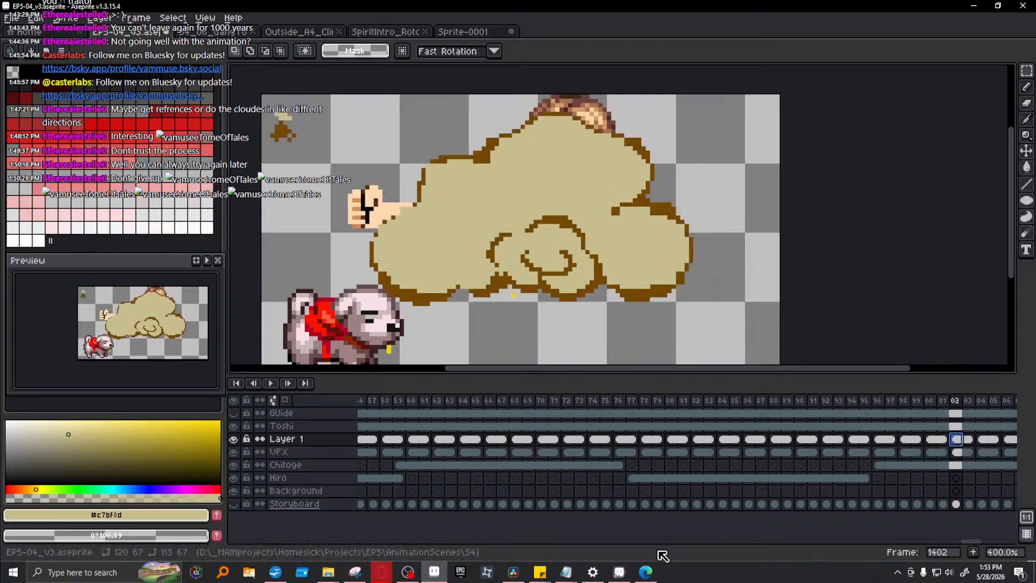
- Paste the copied cloud cels starting on Layer 1 at frames 1410, 1418, 1426 and 1434, and delete the surplus cels in frames 1440 and 1441
{"action": "left_click_drag", "start_coordinate": [985, 543], "coordinate": [1005, 543]}
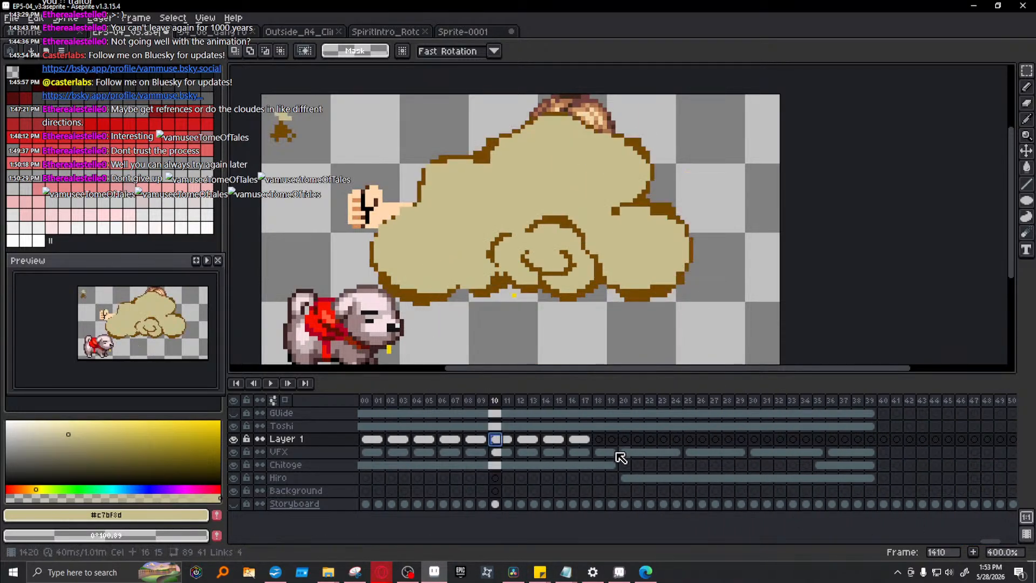
{"action": "left_click", "coordinate": [598, 439]}
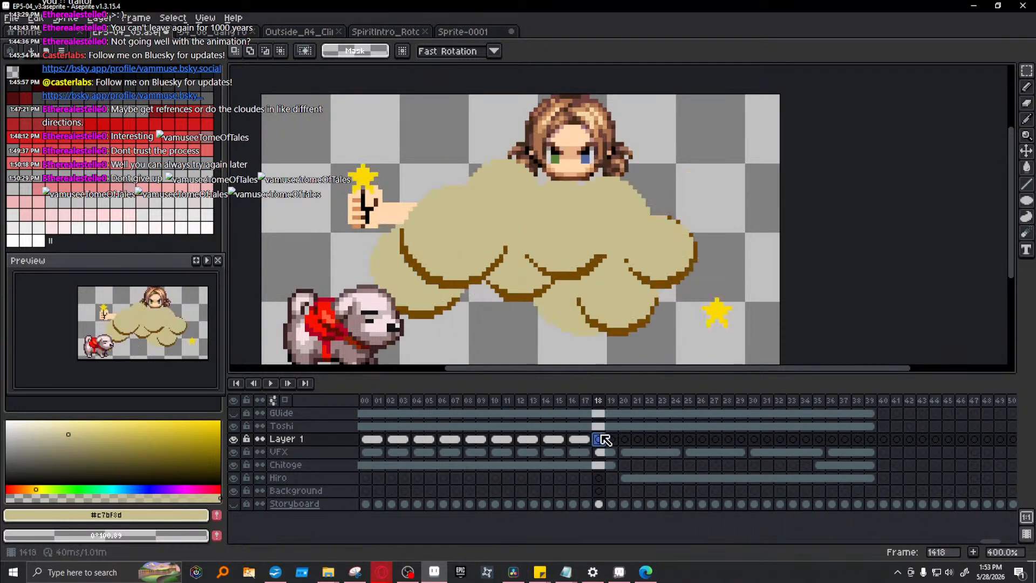
{"action": "left_click", "coordinate": [702, 438]}
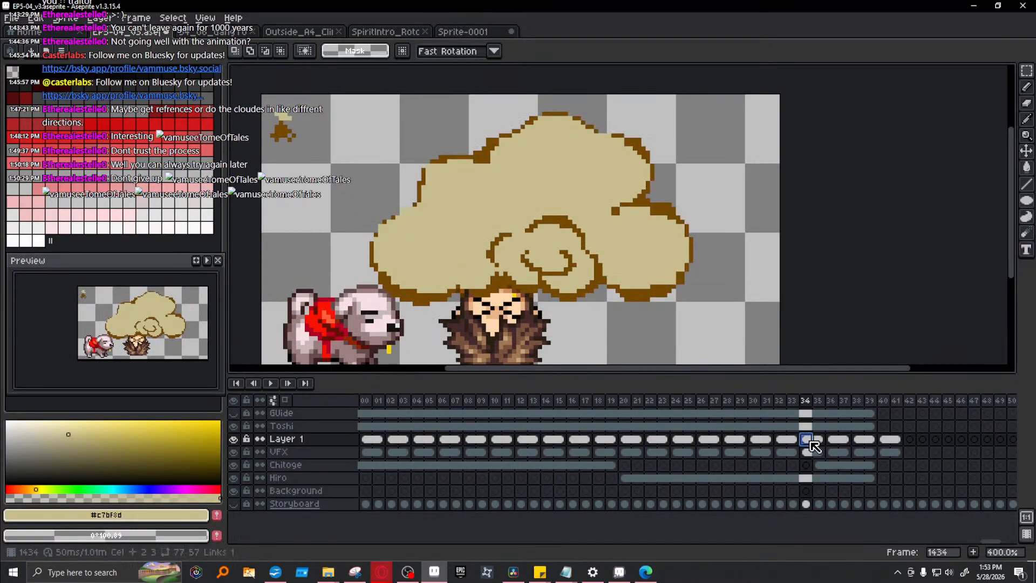
{"action": "left_click_drag", "start_coordinate": [897, 426], "coordinate": [885, 452]}
{"action": "key", "text": "Delete"}
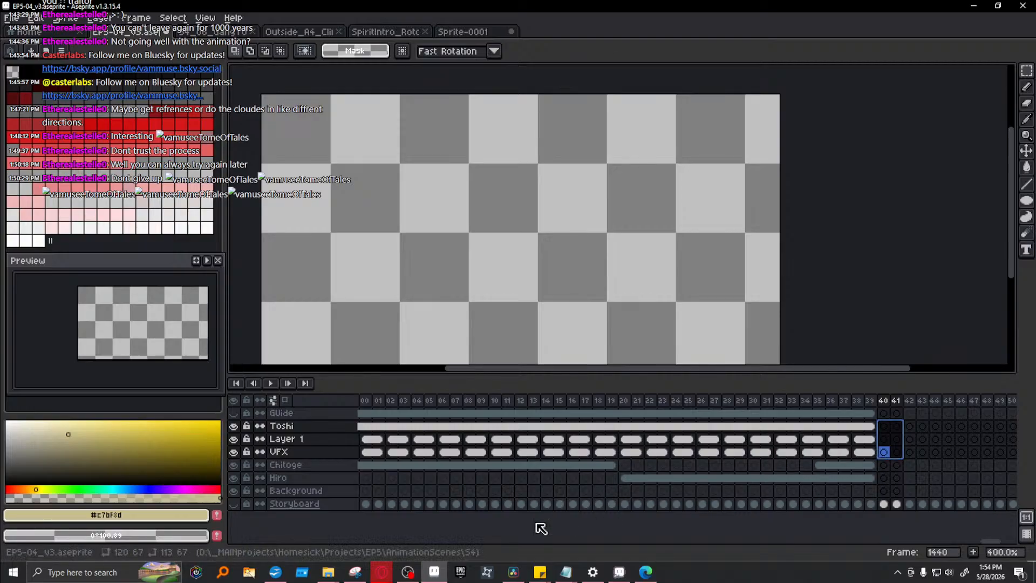
- Play the animation from frame 1090 to check the repeated cloud loop, and stop the playback
{"action": "left_click_drag", "start_coordinate": [999, 548], "coordinate": [849, 555]}
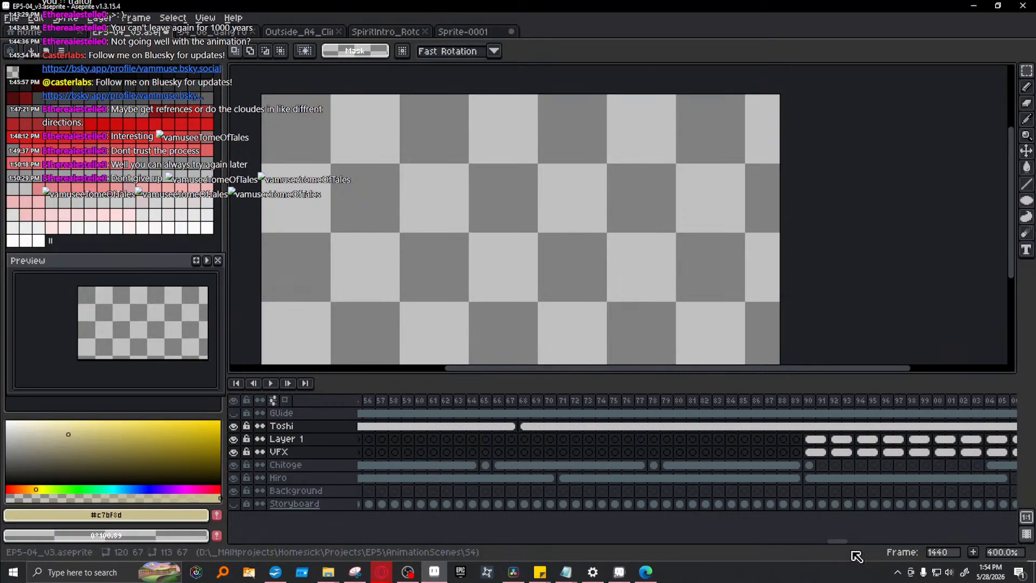
{"action": "left_click", "coordinate": [809, 415]}
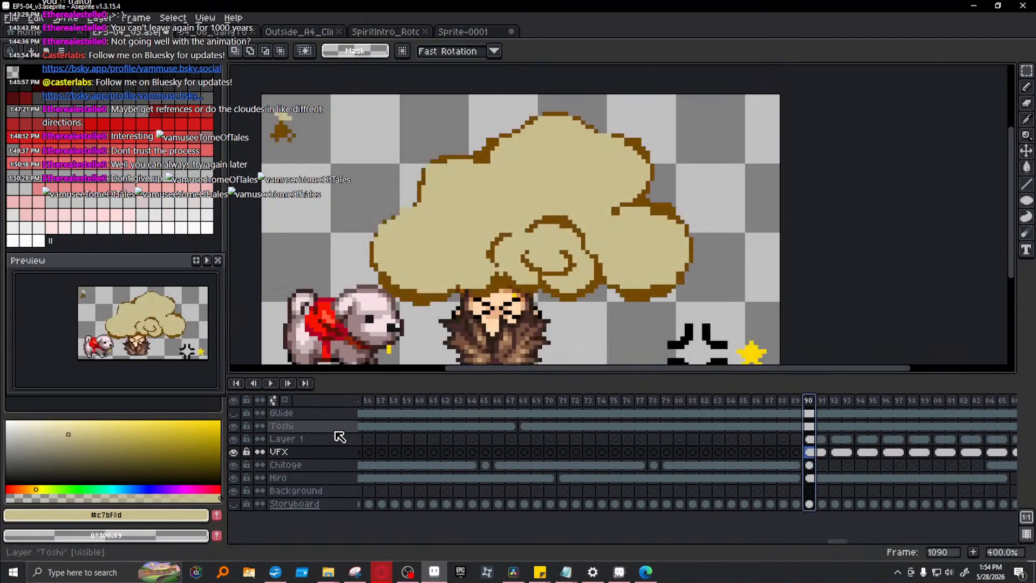
{"action": "left_click", "coordinate": [272, 383]}
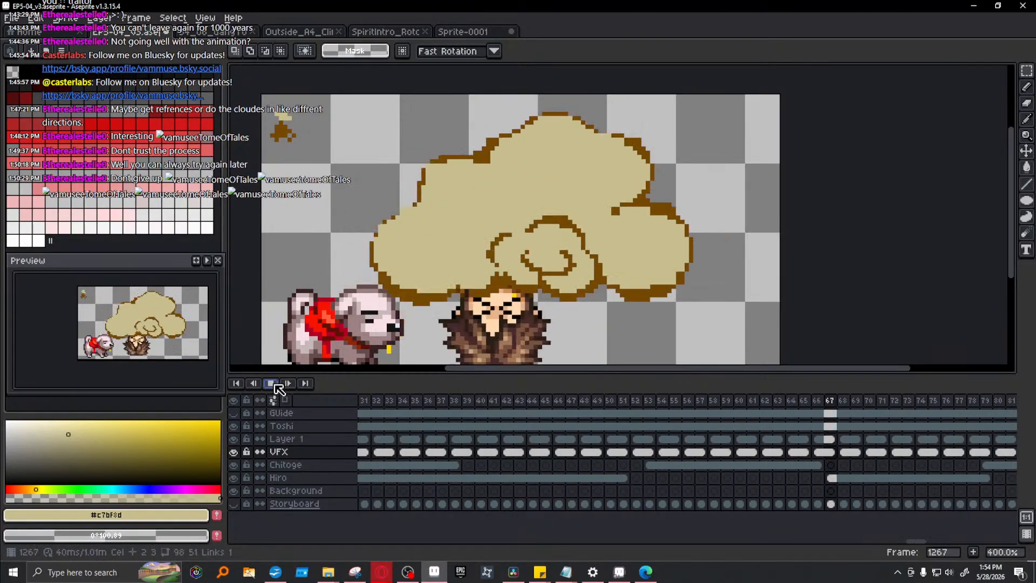
{"action": "left_click", "coordinate": [271, 383]}
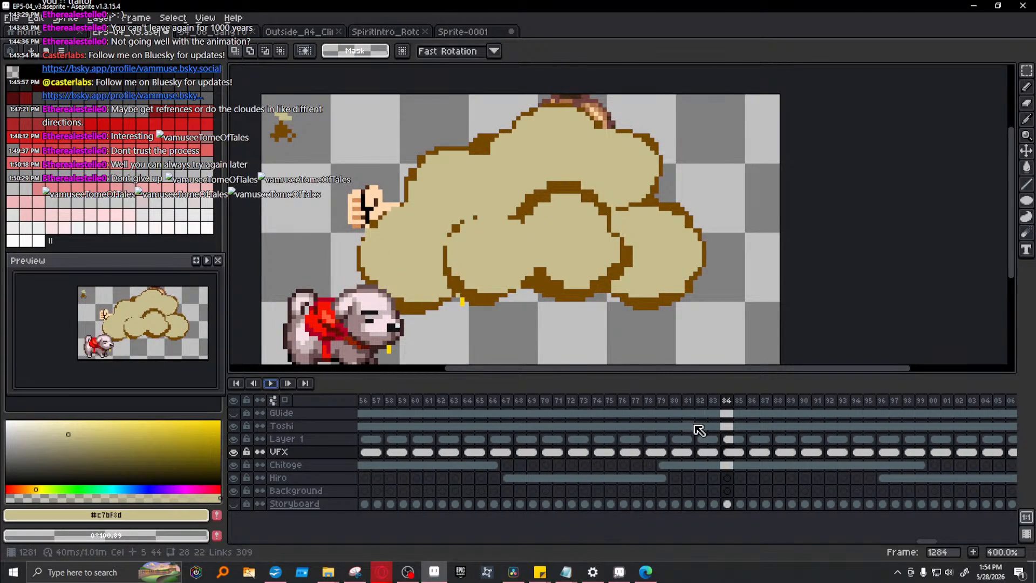
- Switch to the sticky note, strike through the "better fight cloud" task, and save the animation file in Aseprite
{"action": "left_click", "coordinate": [534, 572]}
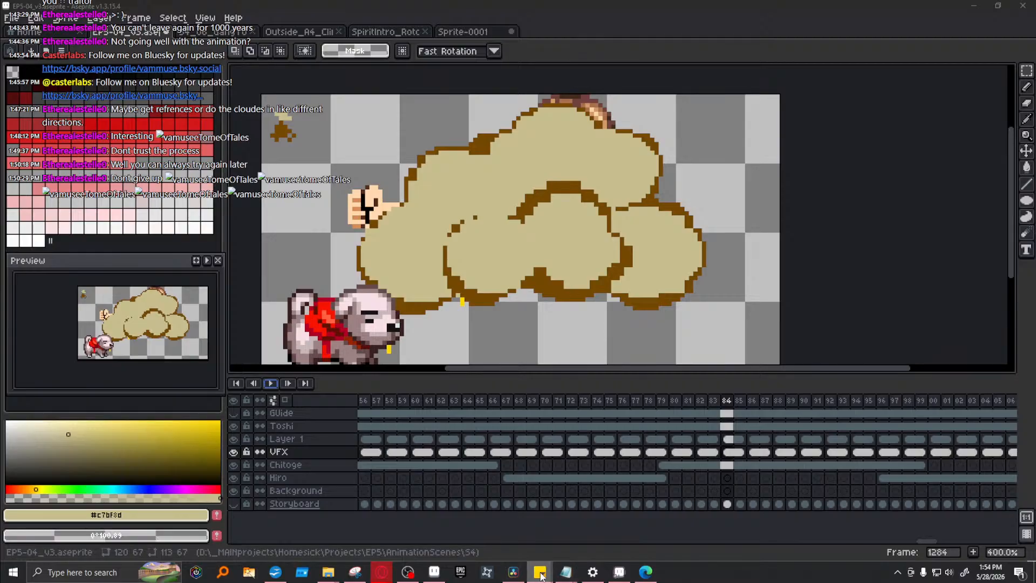
{"action": "mouse_move", "coordinate": [540, 572]}
{"action": "left_click", "coordinate": [315, 520]}
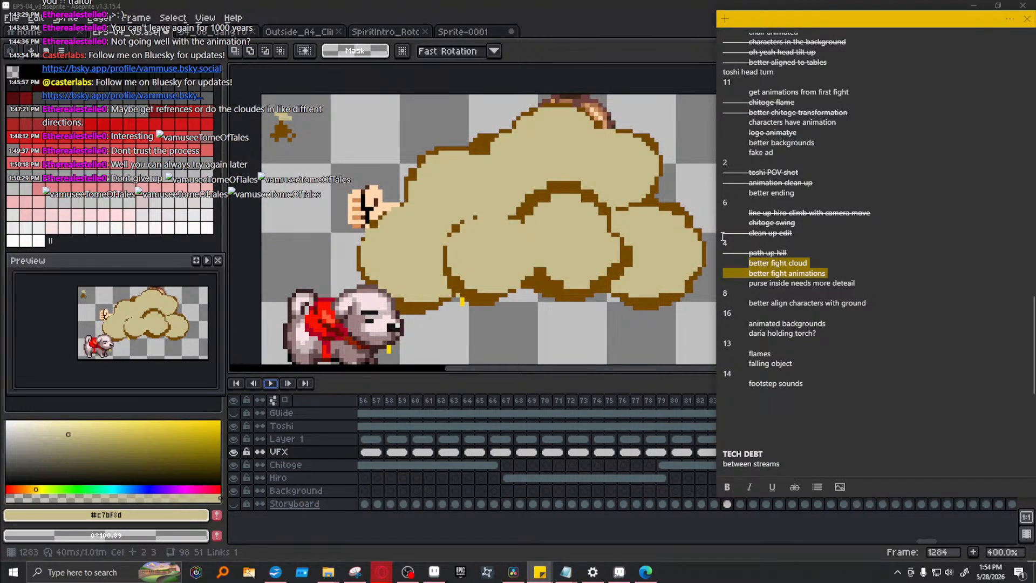
{"action": "left_click", "coordinate": [794, 255]}
{"action": "triple_click", "coordinate": [801, 265]}
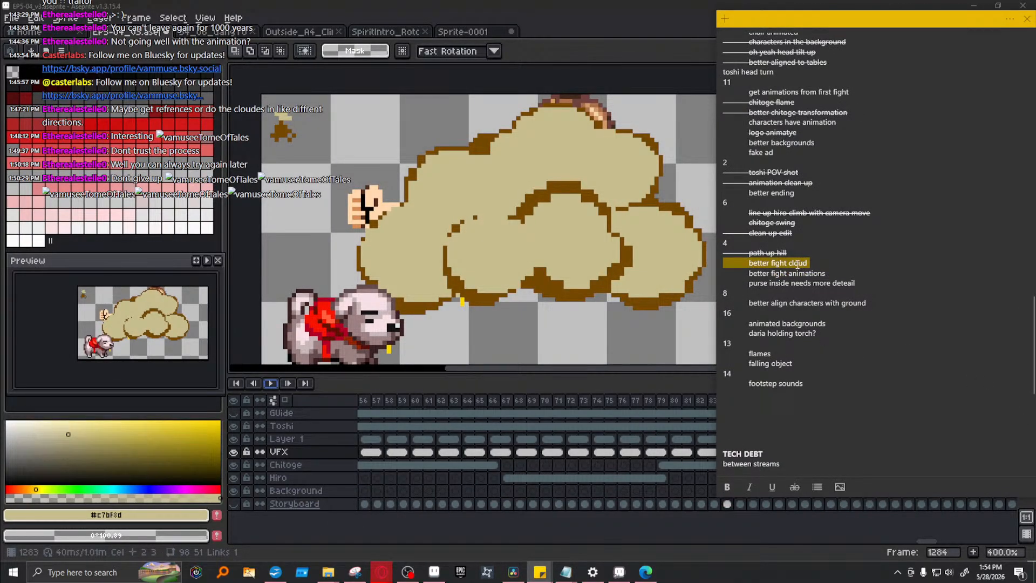
{"action": "left_click", "coordinate": [383, 164]}
{"action": "key", "text": "ctrl+s"}
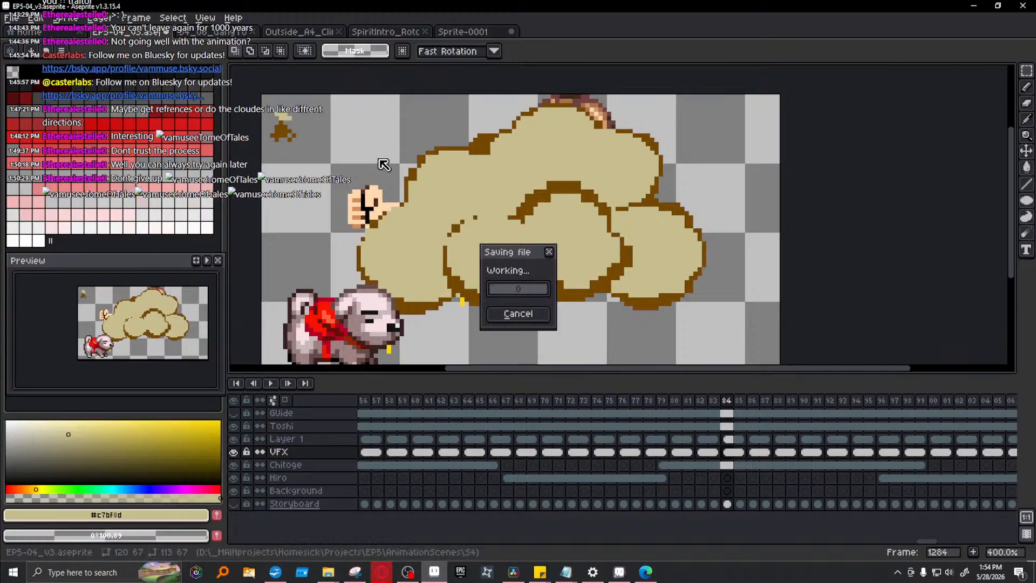
- Return to the sticky note and select the "better fight animations" task line
{"action": "key", "text": "alt+Tab"}
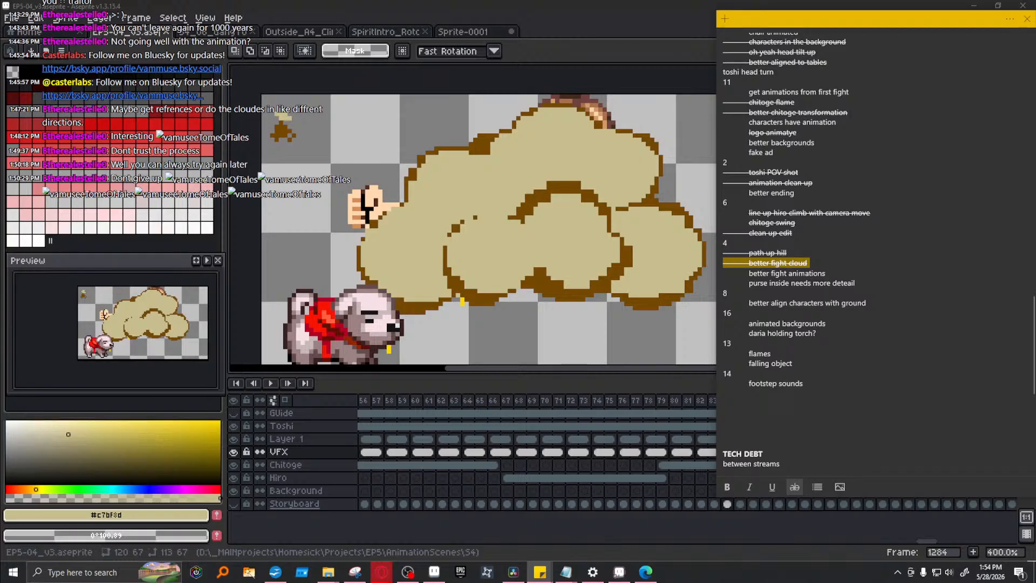
{"action": "key", "text": "alt+Tab"}
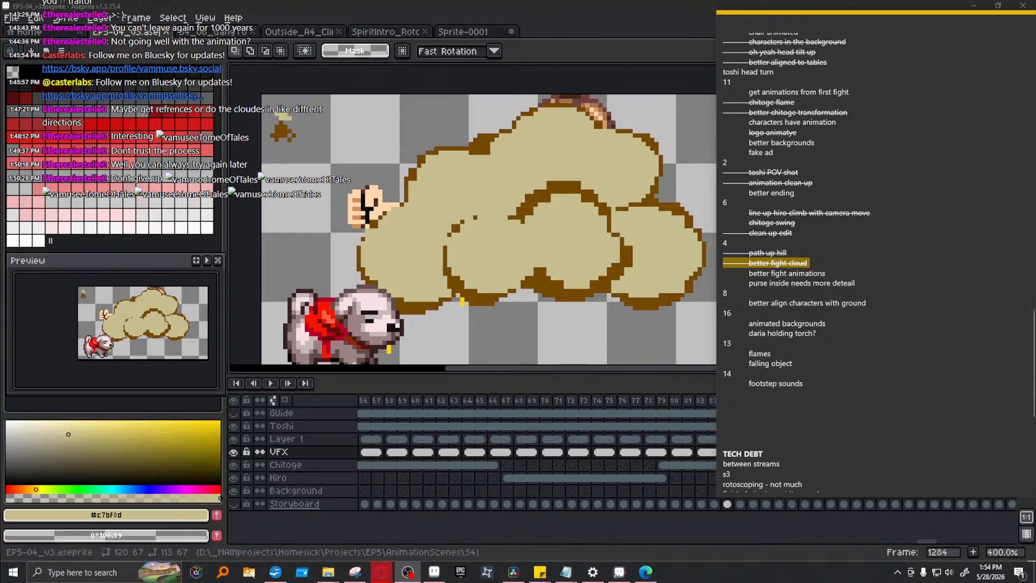
{"action": "double_click", "coordinate": [780, 273]}
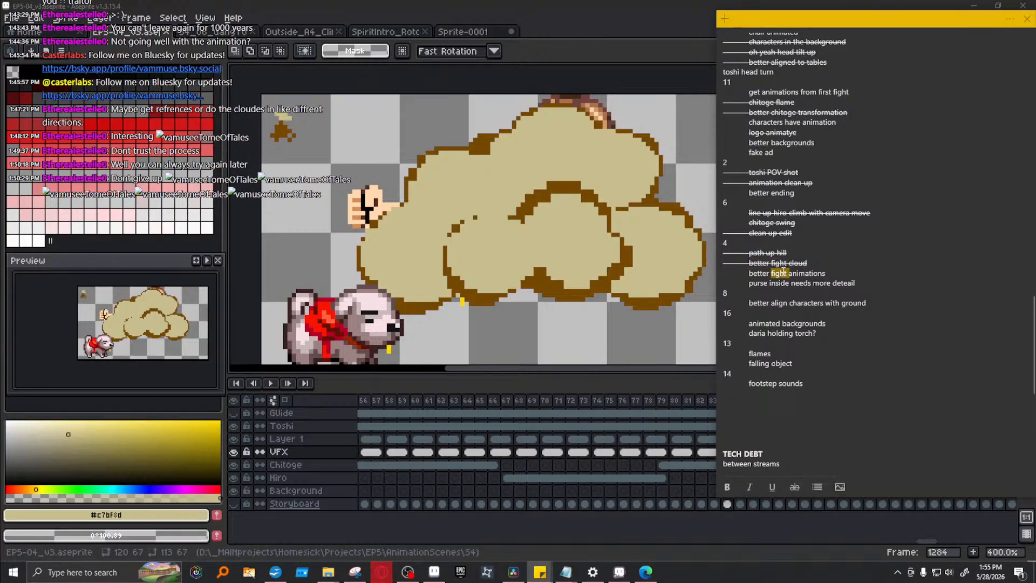
{"action": "triple_click", "coordinate": [812, 275]}
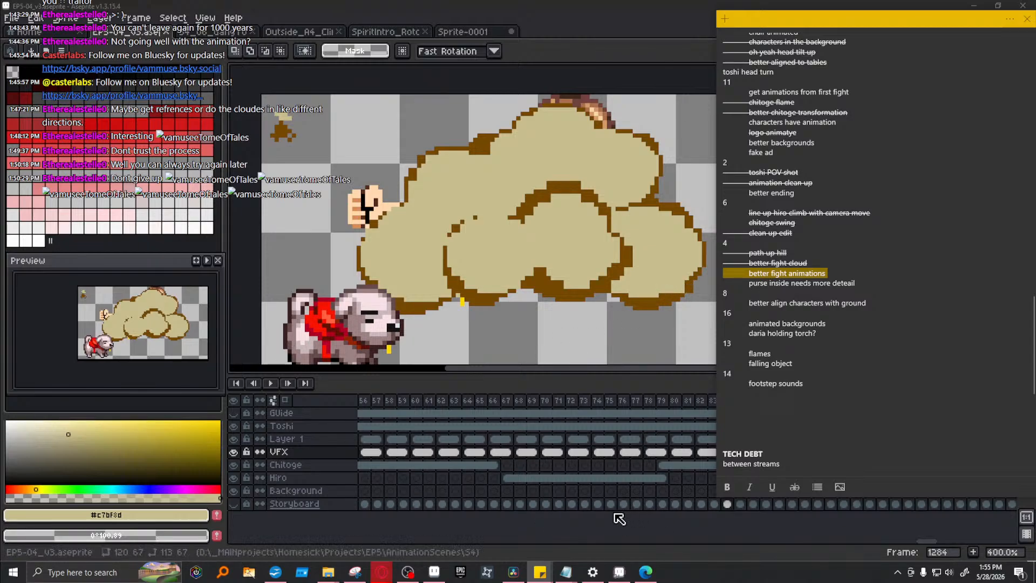
- Hide the Toshi layer and review the Layer 1 cloud cels between frames 1090 and 1097
{"action": "left_click_drag", "start_coordinate": [927, 541], "coordinate": [773, 469]}
{"action": "left_click", "coordinate": [716, 400]}
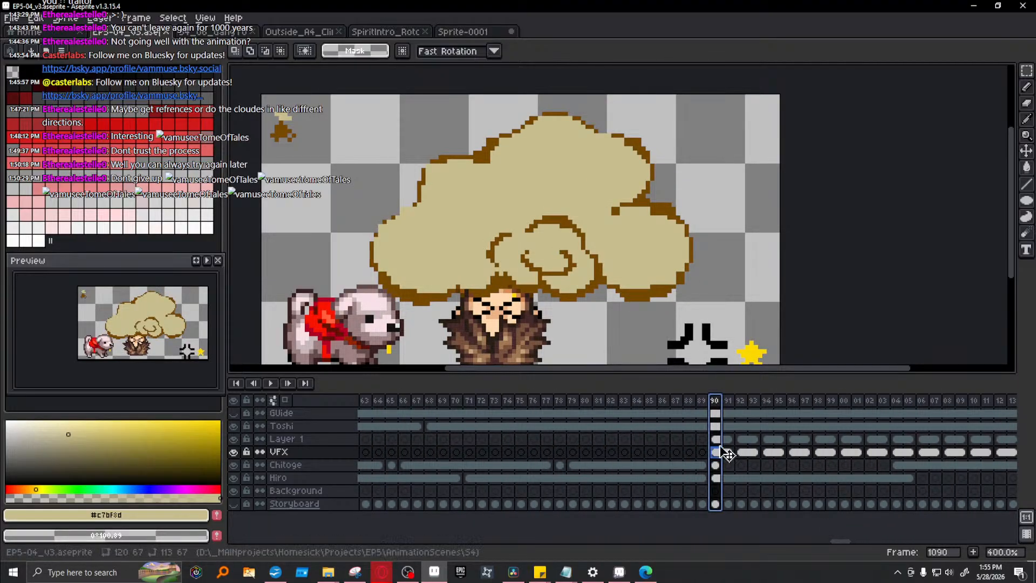
{"action": "left_click", "coordinate": [745, 439]}
{"action": "left_click", "coordinate": [781, 440]}
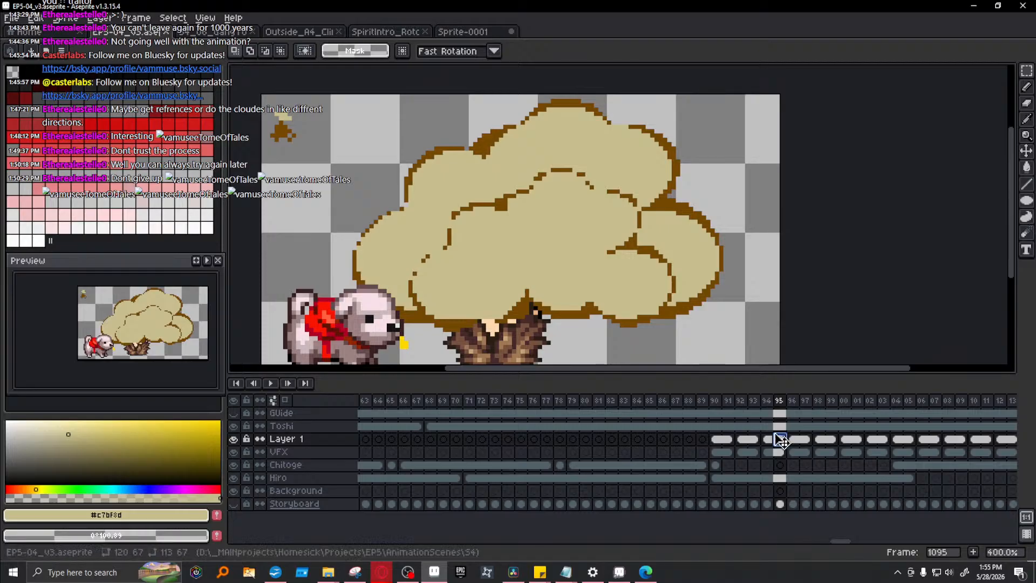
{"action": "left_click", "coordinate": [793, 439]}
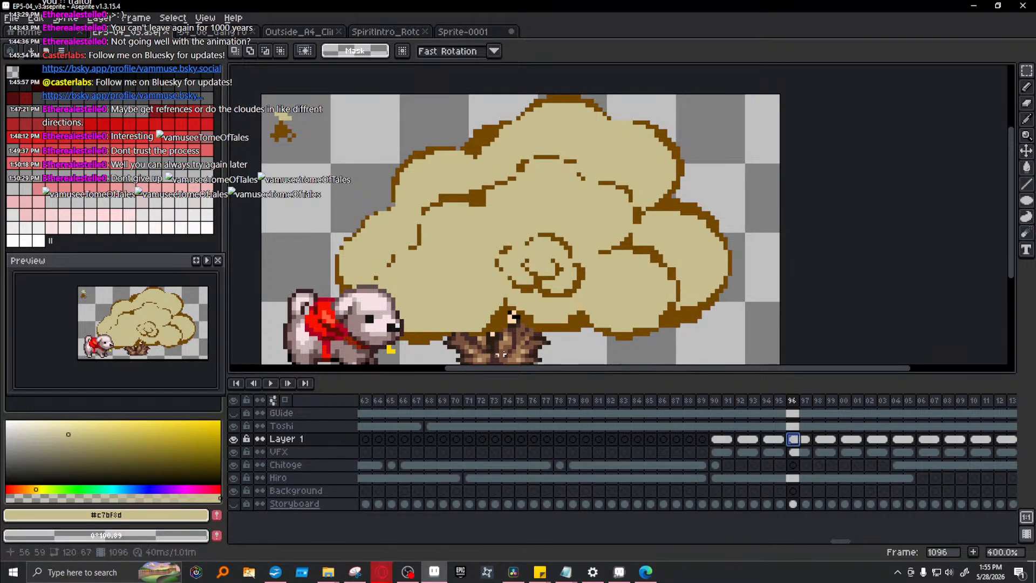
{"action": "scroll", "coordinate": [539, 324], "scroll_direction": "down", "scroll_amount": 2}
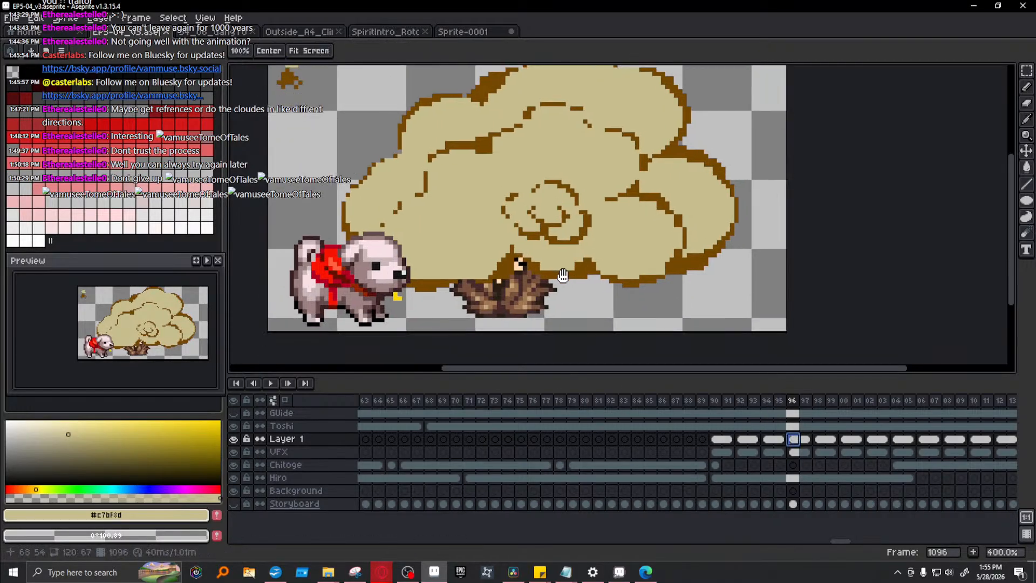
{"action": "left_click", "coordinate": [233, 425]}
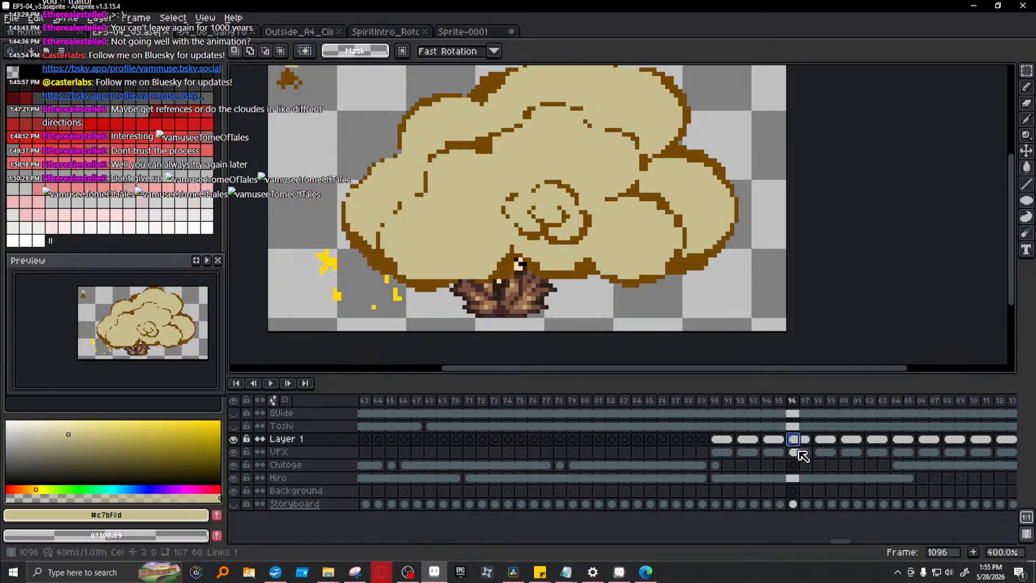
{"action": "left_click", "coordinate": [767, 441]}
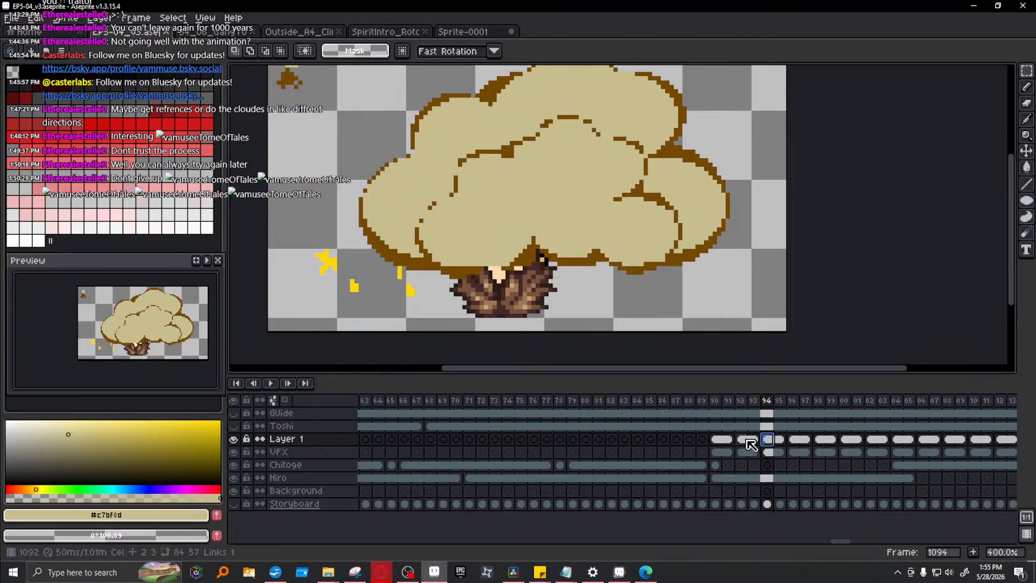
{"action": "left_click", "coordinate": [804, 441]}
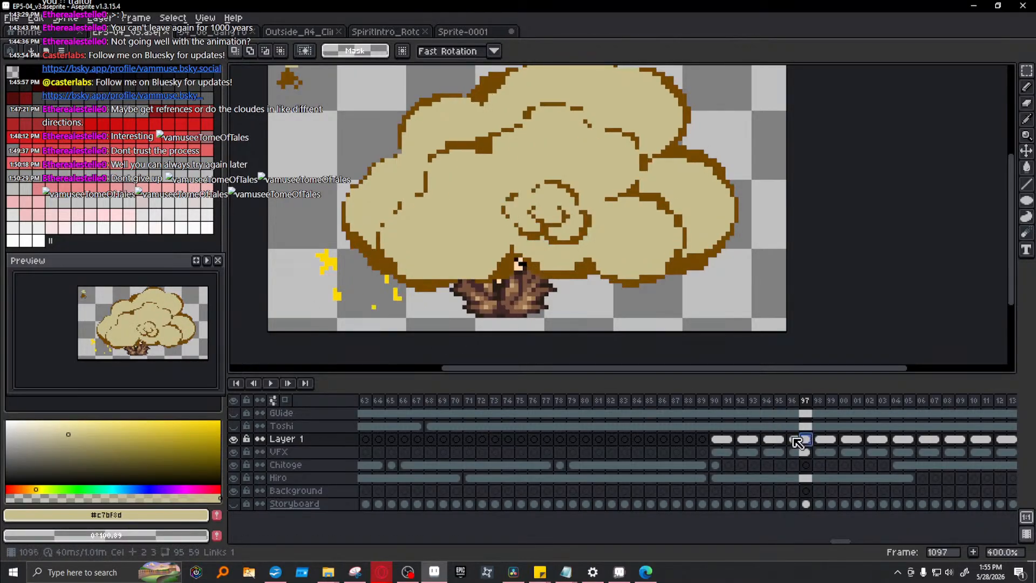
- Erase the stray yellow star and spark marks near the cloud's lower-left side from the Layer 1 and VFX cels at frame 1090
{"action": "left_click", "coordinate": [716, 440]}
{"action": "left_click_drag", "start_coordinate": [287, 303], "coordinate": [375, 234]}
{"action": "key", "text": "Delete"}
{"action": "left_click", "coordinate": [715, 452]}
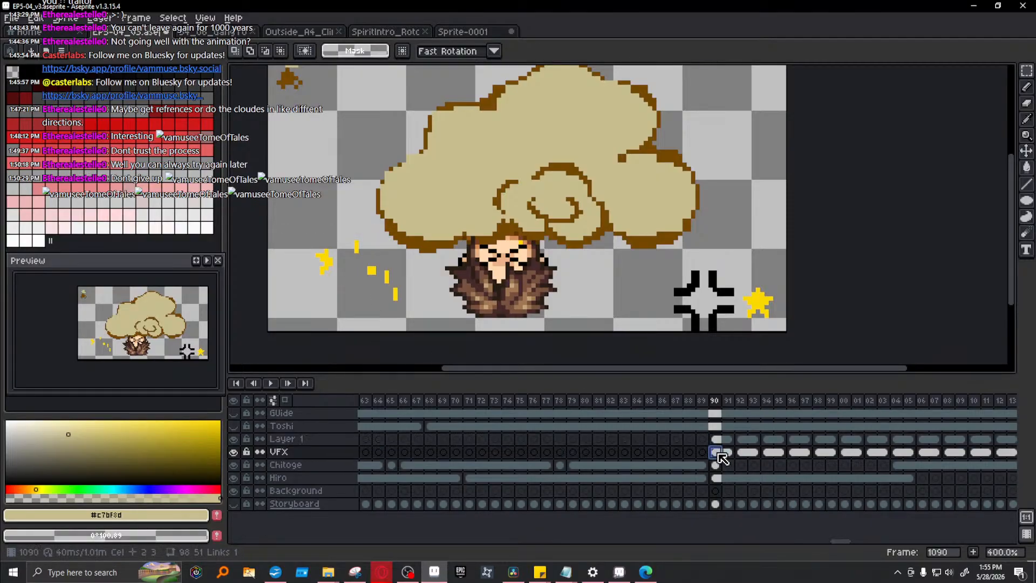
{"action": "key", "text": "Delete"}
{"action": "key", "text": "ctrl+z"}
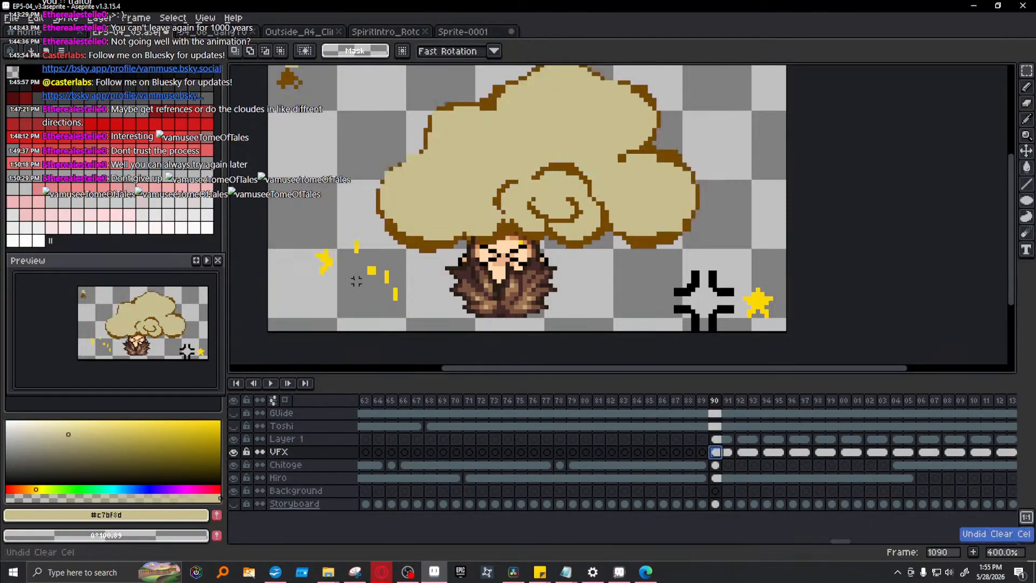
{"action": "left_click_drag", "start_coordinate": [309, 303], "coordinate": [372, 238]}
{"action": "key", "text": "Delete"}
{"action": "left_click_drag", "start_coordinate": [359, 317], "coordinate": [420, 306]}
{"action": "key", "text": "Delete"}
{"action": "left_click", "coordinate": [716, 439]}
{"action": "key", "text": "Delete"}
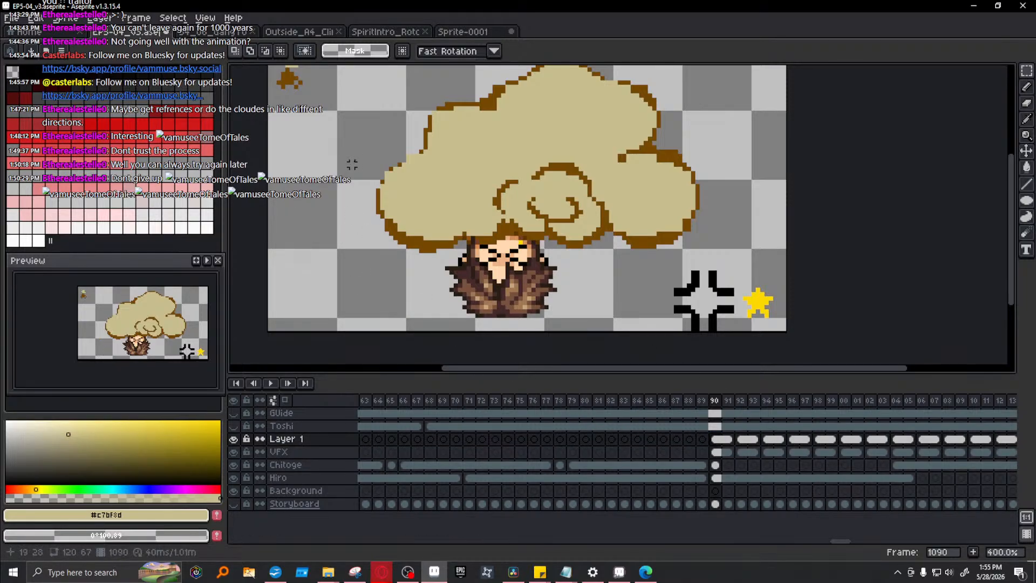
- Try to erase the small figure in the canvas's upper-left corner from the Layer 1 and VFX cels between frames 1090 and 1097
{"action": "left_click_drag", "start_coordinate": [356, 156], "coordinate": [387, 231]}
{"action": "left_click_drag", "start_coordinate": [292, 203], "coordinate": [378, 102]}
{"action": "key", "text": "Delete"}
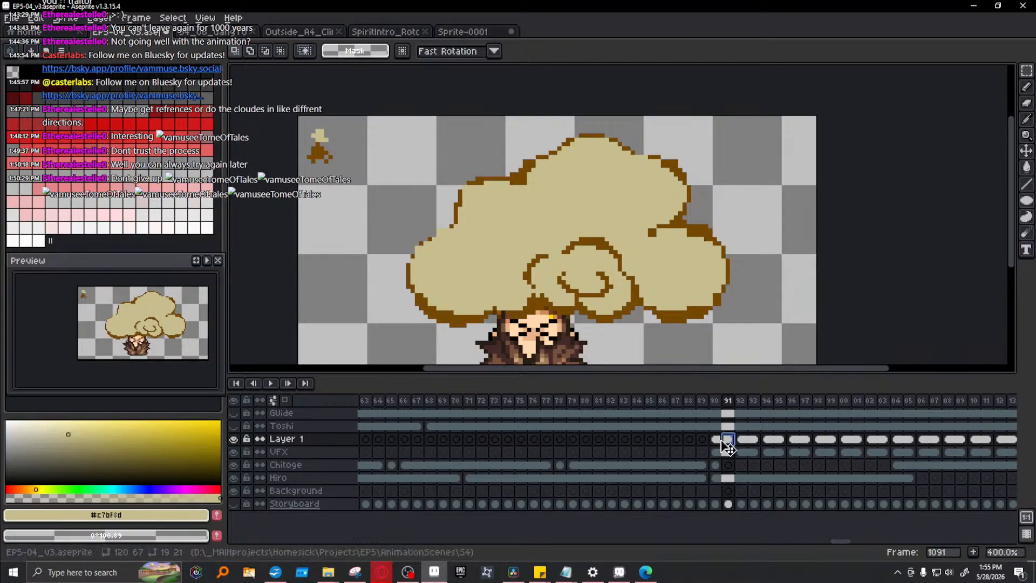
{"action": "left_click_drag", "start_coordinate": [715, 439], "coordinate": [808, 458]}
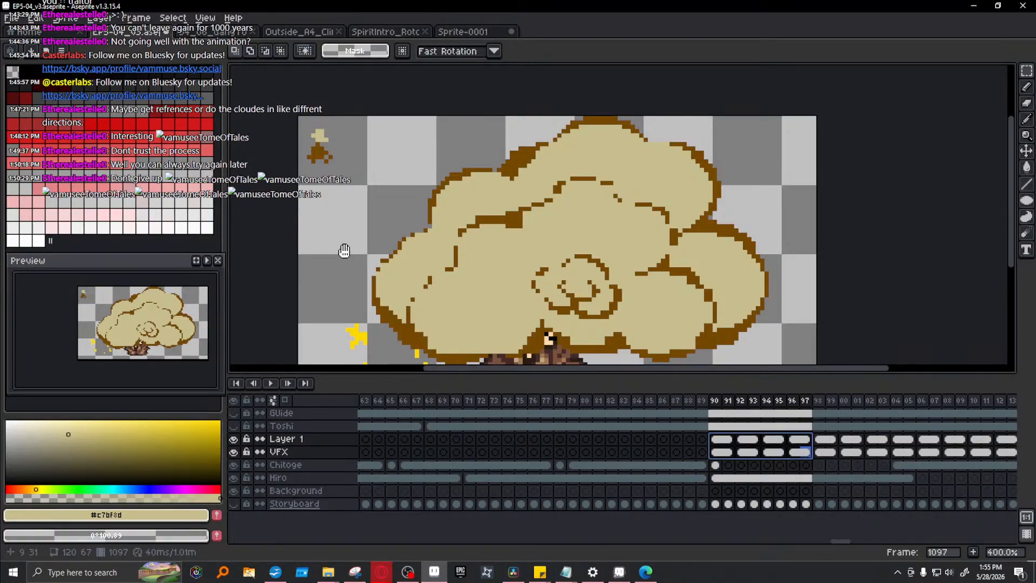
{"action": "left_click_drag", "start_coordinate": [341, 251], "coordinate": [342, 238]}
{"action": "left_click_drag", "start_coordinate": [299, 104], "coordinate": [372, 173]}
{"action": "key", "text": "ctrl+d"}
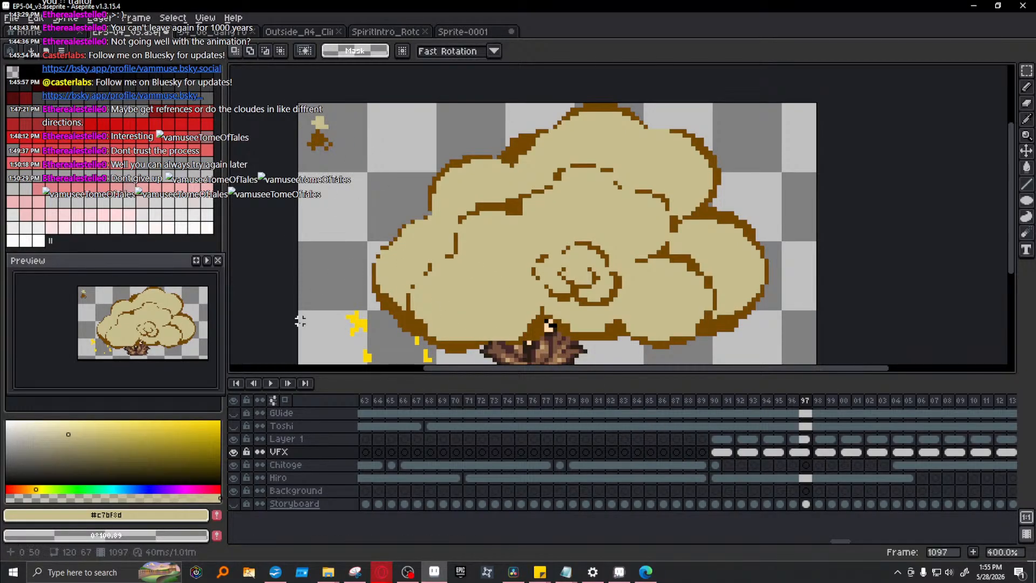
- Try to erase the yellow star and sparks from the VFX cel at frame 1097
{"action": "left_click_drag", "start_coordinate": [417, 345], "coordinate": [424, 256]}
{"action": "left_click_drag", "start_coordinate": [305, 303], "coordinate": [447, 261]}
{"action": "key", "text": "Delete"}
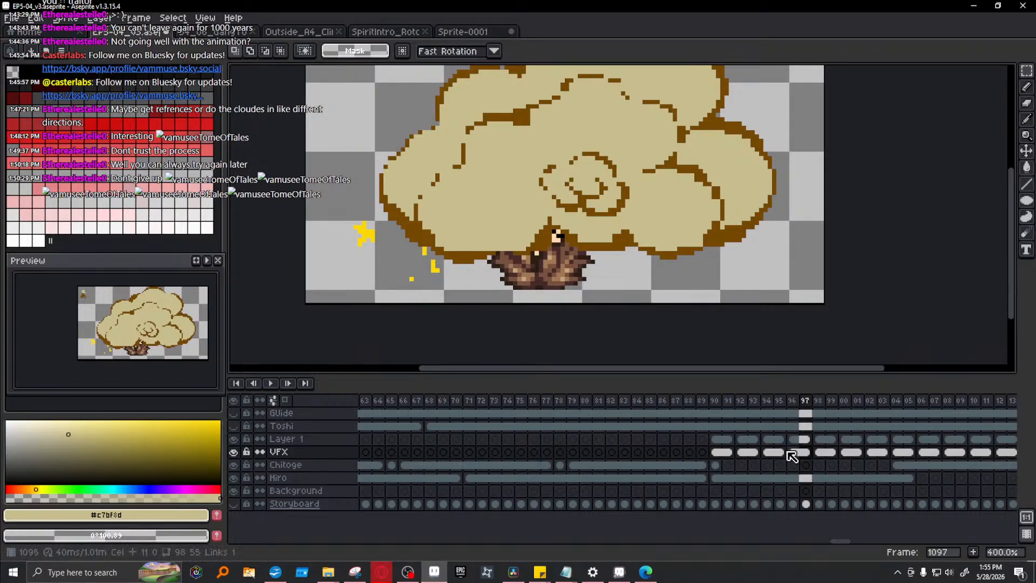
- Try to select the corner figure's area across the Layer 1 and VFX cels of frames 1090 to 1097
{"action": "left_click_drag", "start_coordinate": [719, 440], "coordinate": [809, 459]}
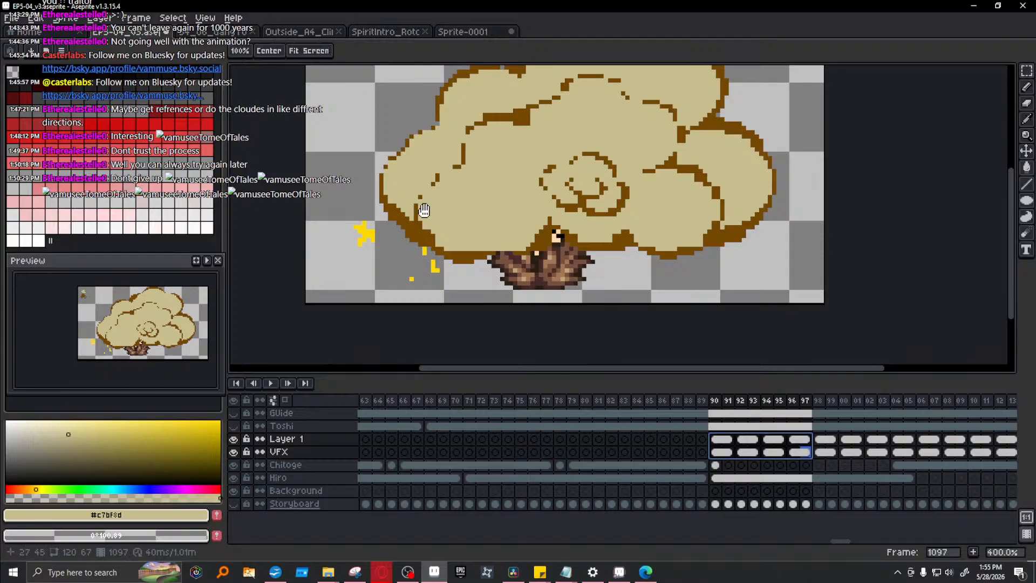
{"action": "left_click_drag", "start_coordinate": [421, 210], "coordinate": [446, 307]}
{"action": "left_click_drag", "start_coordinate": [319, 103], "coordinate": [384, 202]}
{"action": "scroll", "coordinate": [378, 216], "scroll_direction": "down", "scroll_amount": 3}
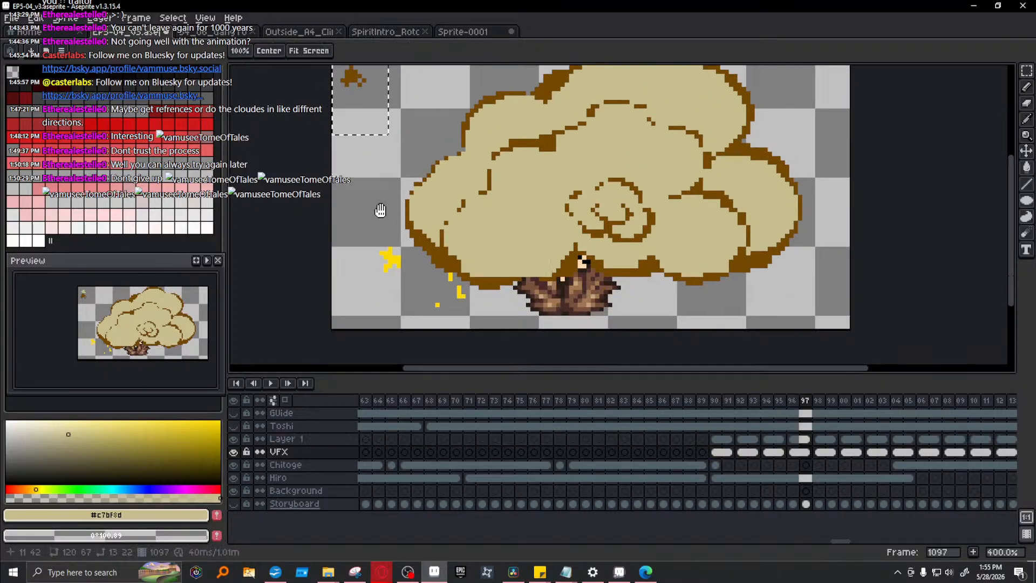
- Compare the Layer 1 and VFX cels at frames 1090 to 1093 for the leftover corner figure, star and sparks
{"action": "left_click", "coordinate": [717, 439]}
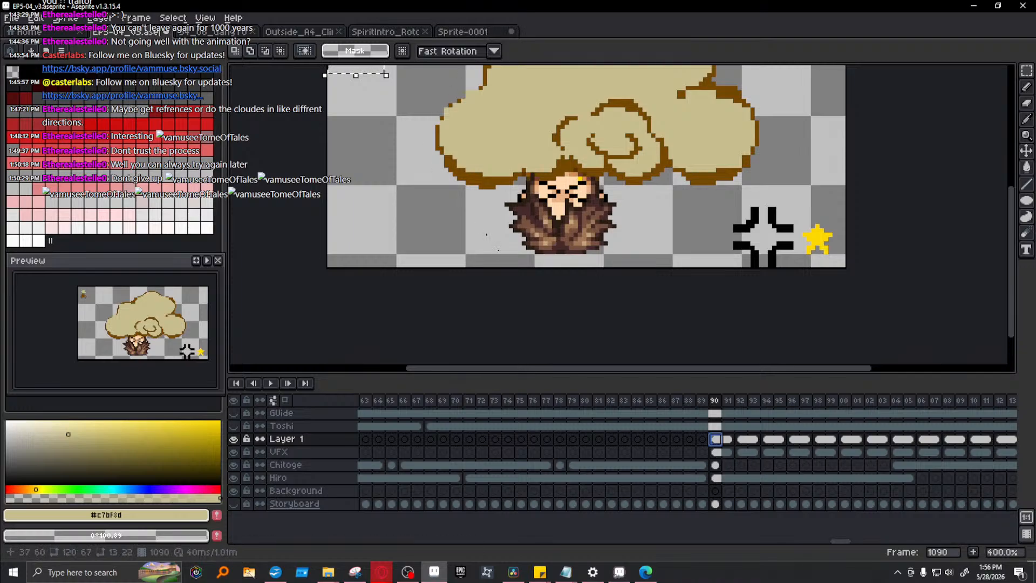
{"action": "scroll", "coordinate": [525, 261], "scroll_direction": "down", "scroll_amount": 2}
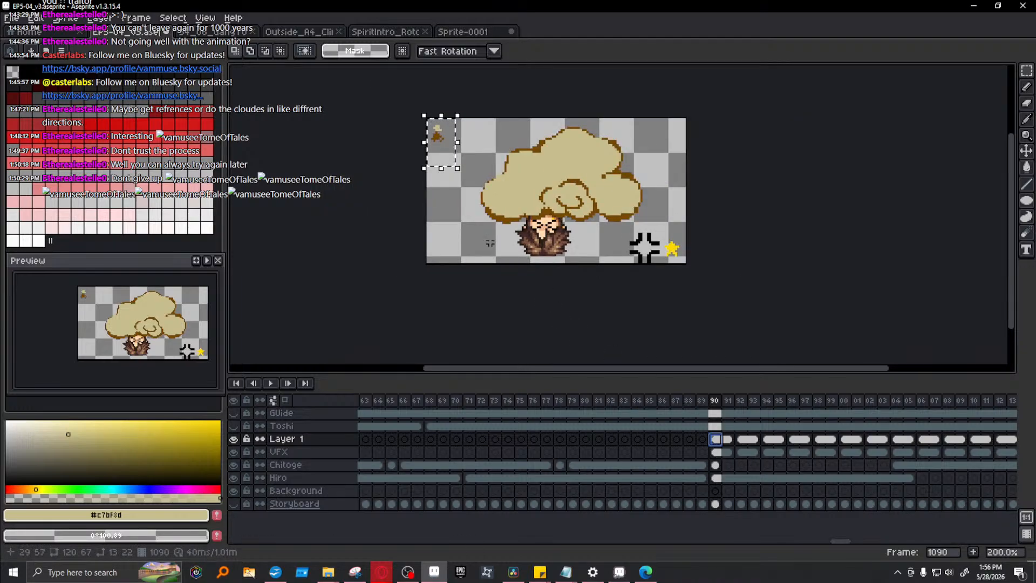
{"action": "scroll", "coordinate": [518, 244], "scroll_direction": "up", "scroll_amount": 1}
{"action": "left_click_drag", "start_coordinate": [614, 238], "coordinate": [636, 317]}
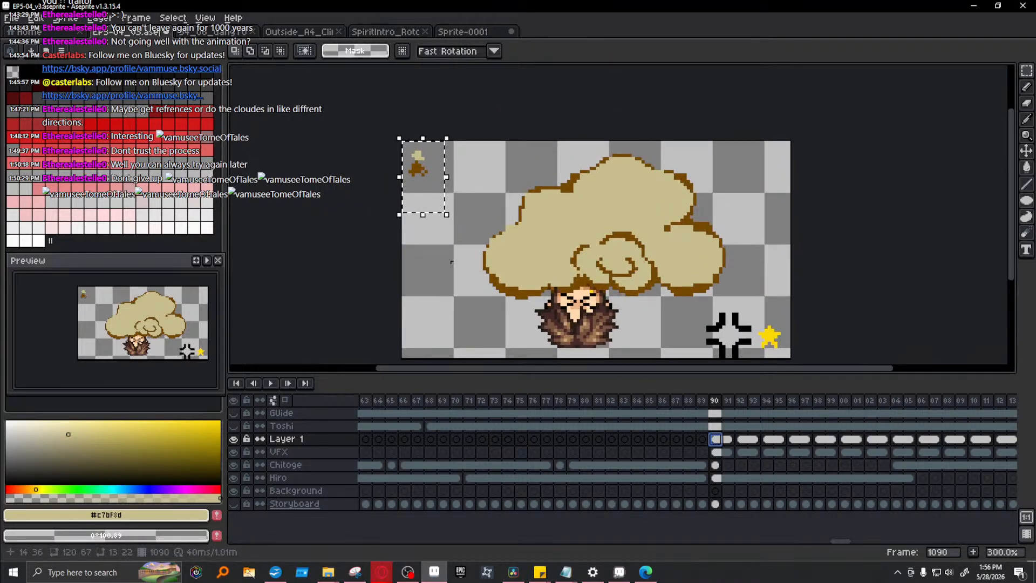
{"action": "left_click", "coordinate": [716, 452]}
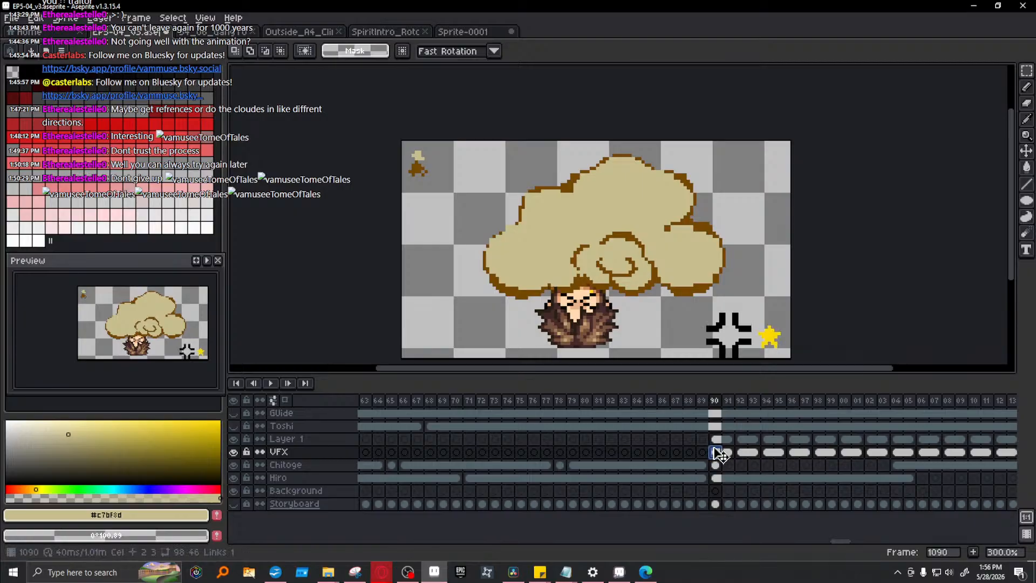
{"action": "left_click_drag", "start_coordinate": [742, 453], "coordinate": [741, 439]}
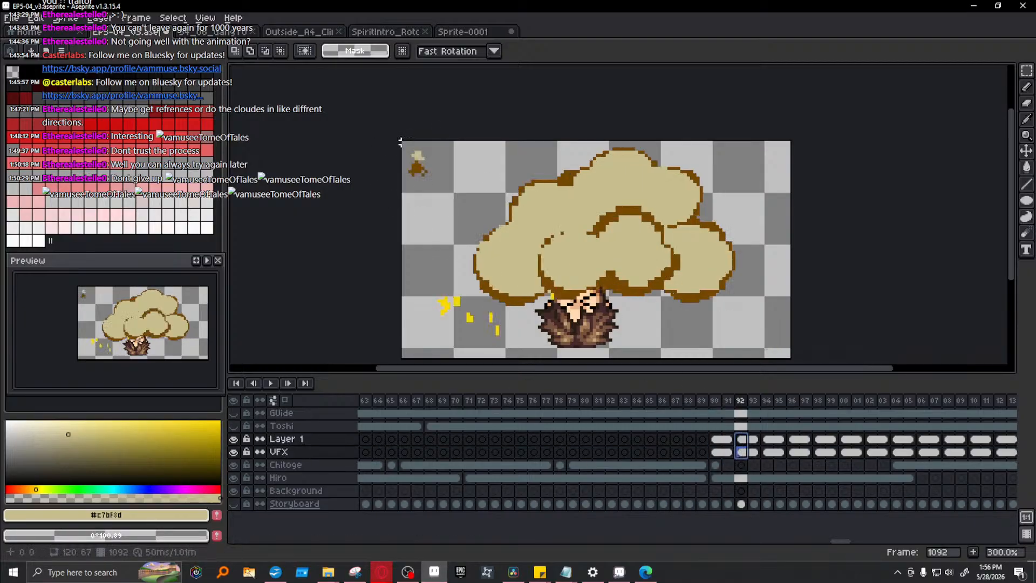
{"action": "left_click", "coordinate": [727, 452]}
{"action": "left_click", "coordinate": [753, 452]}
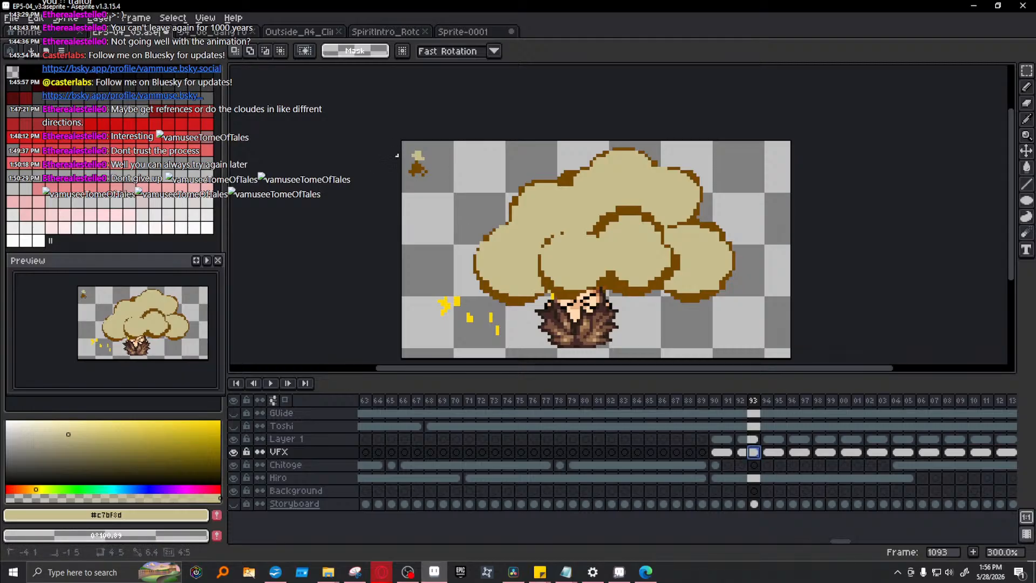
- Erase the corner figure and the yellow star with its sparks from the Layer 1 and VFX cels at frame 1092
{"action": "left_click", "coordinate": [742, 440]}
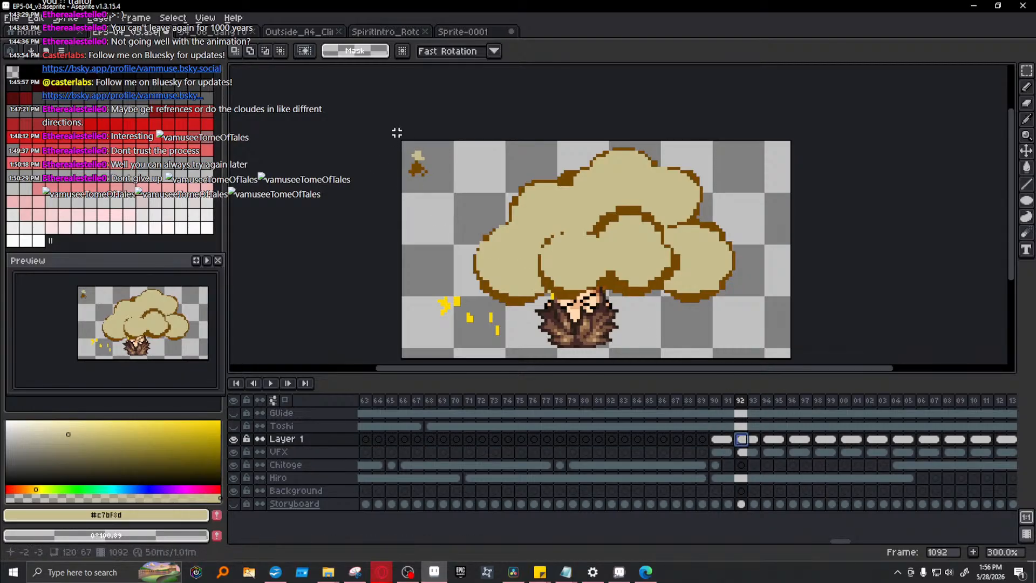
{"action": "left_click_drag", "start_coordinate": [413, 334], "coordinate": [473, 288]}
{"action": "key", "text": "Delete"}
{"action": "left_click_drag", "start_coordinate": [459, 346], "coordinate": [509, 307]}
{"action": "key", "text": "Delete"}
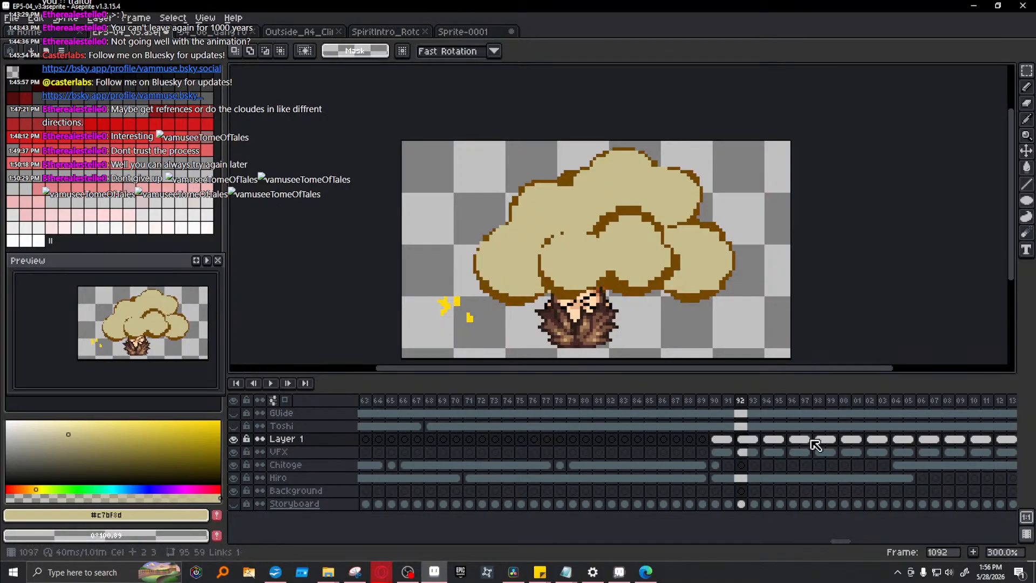
{"action": "left_click", "coordinate": [751, 440]}
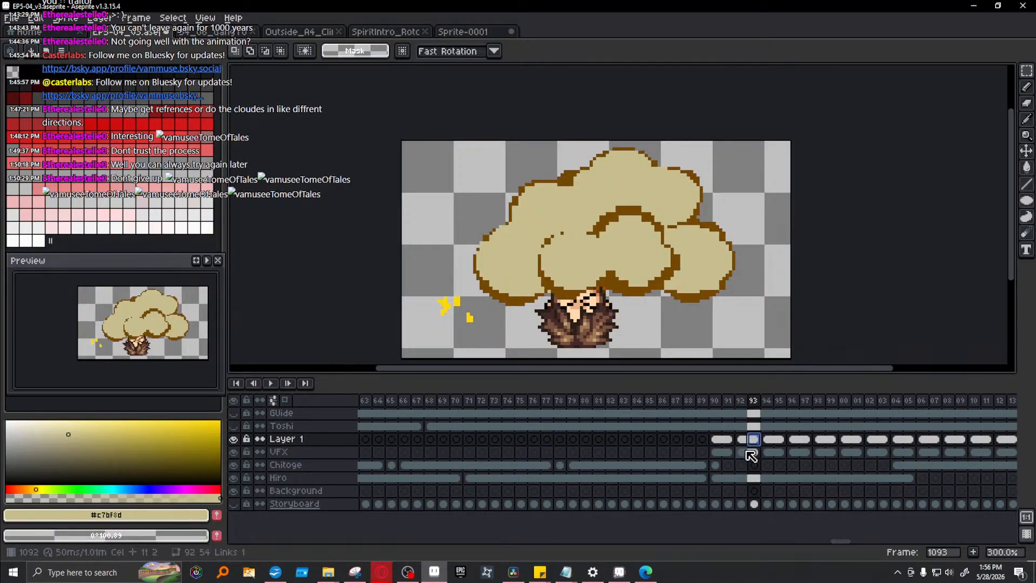
{"action": "left_click", "coordinate": [741, 452]}
{"action": "left_click_drag", "start_coordinate": [406, 334], "coordinate": [479, 287]}
{"action": "key", "text": "Delete"}
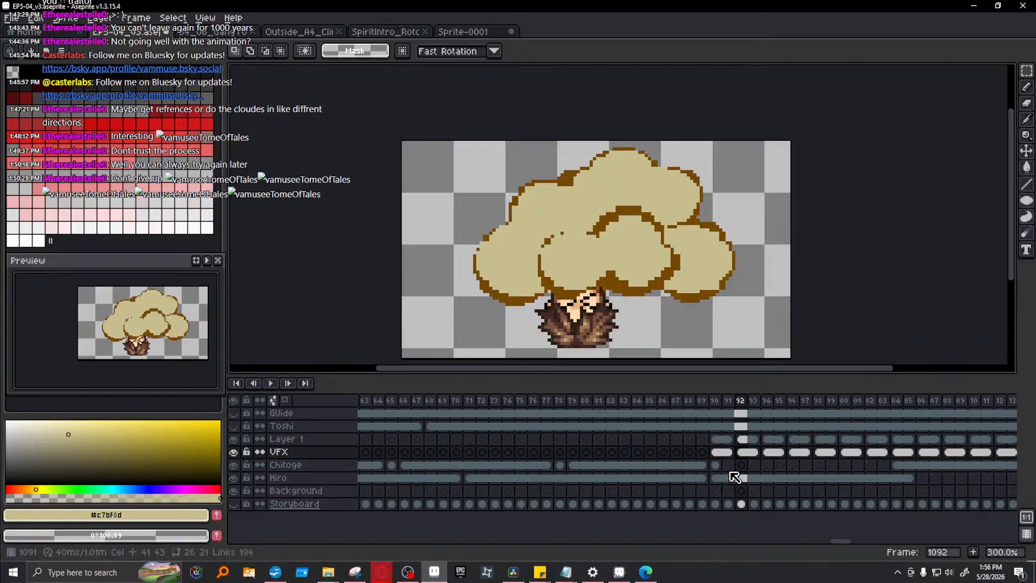
- Erase the corner figure at frame 1095 and the yellow spark below the star on its VFX cel
{"action": "left_click", "coordinate": [753, 440]}
{"action": "left_click", "coordinate": [779, 440]}
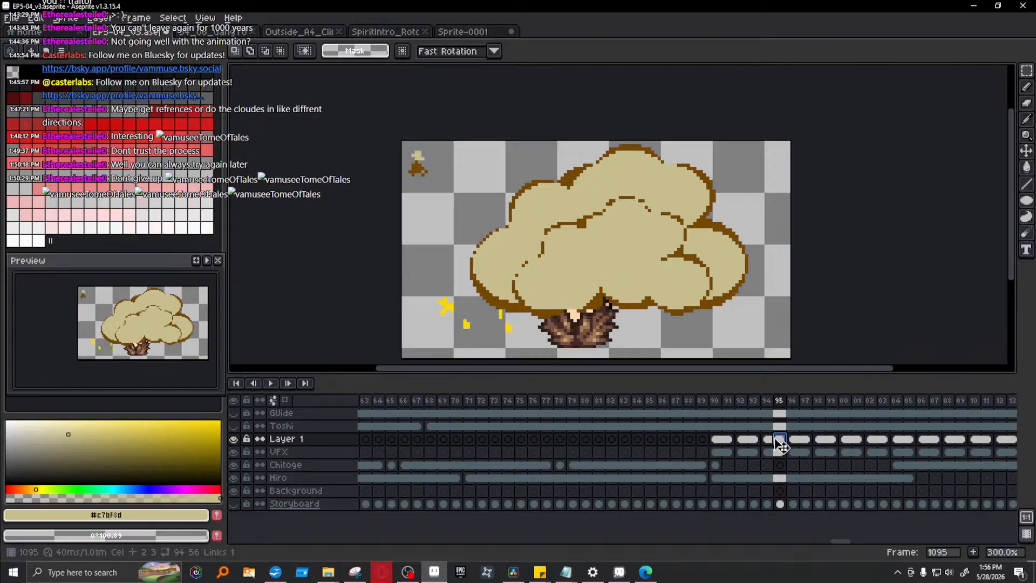
{"action": "key", "text": "Down"}
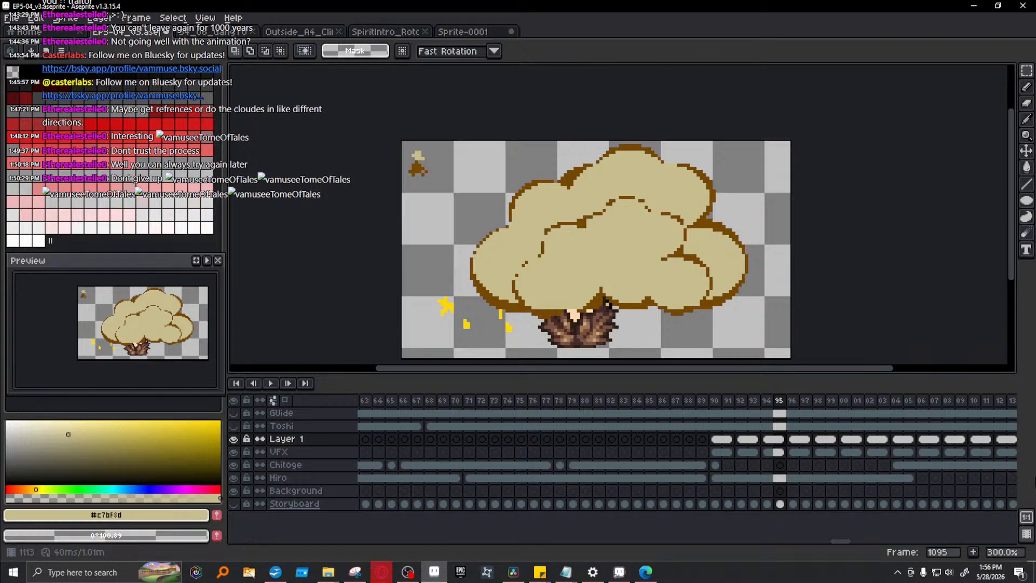
{"action": "left_click", "coordinate": [779, 451]}
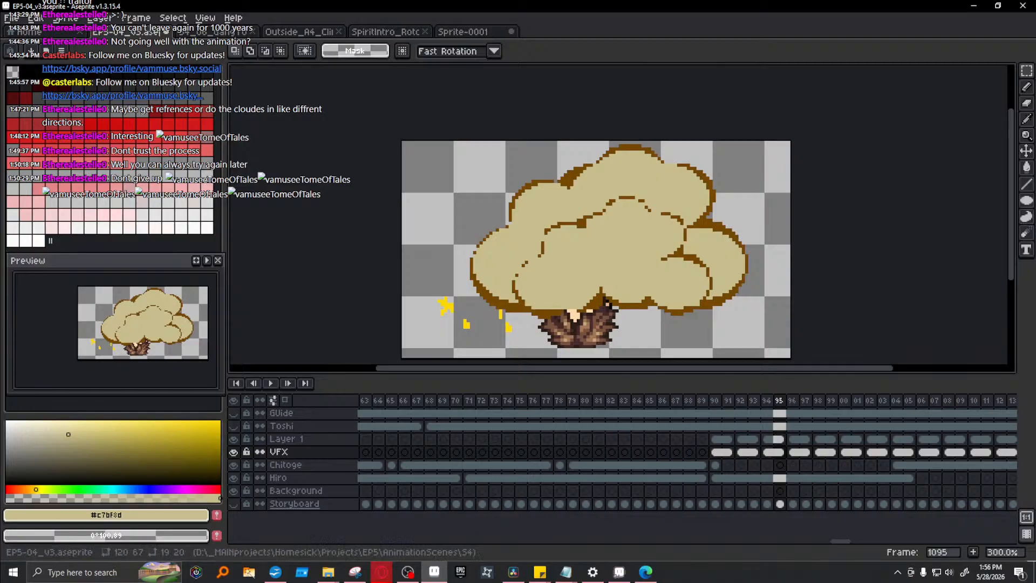
{"action": "left_click_drag", "start_coordinate": [423, 343], "coordinate": [463, 296]}
{"action": "key", "text": "Delete"}
{"action": "left_click_drag", "start_coordinate": [456, 358], "coordinate": [527, 314]}
{"action": "key", "text": "Delete"}
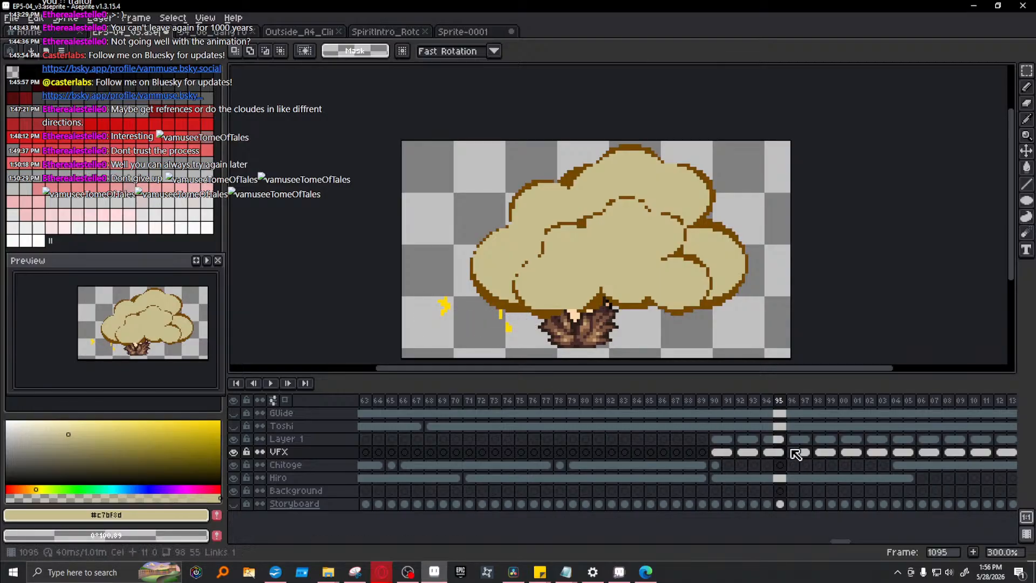
- Erase the remaining yellow star and sparks from the Layer 1 cel at frame 1095
{"action": "left_click", "coordinate": [779, 440]}
{"action": "left_click_drag", "start_coordinate": [432, 338], "coordinate": [462, 296]}
{"action": "key", "text": "Delete"}
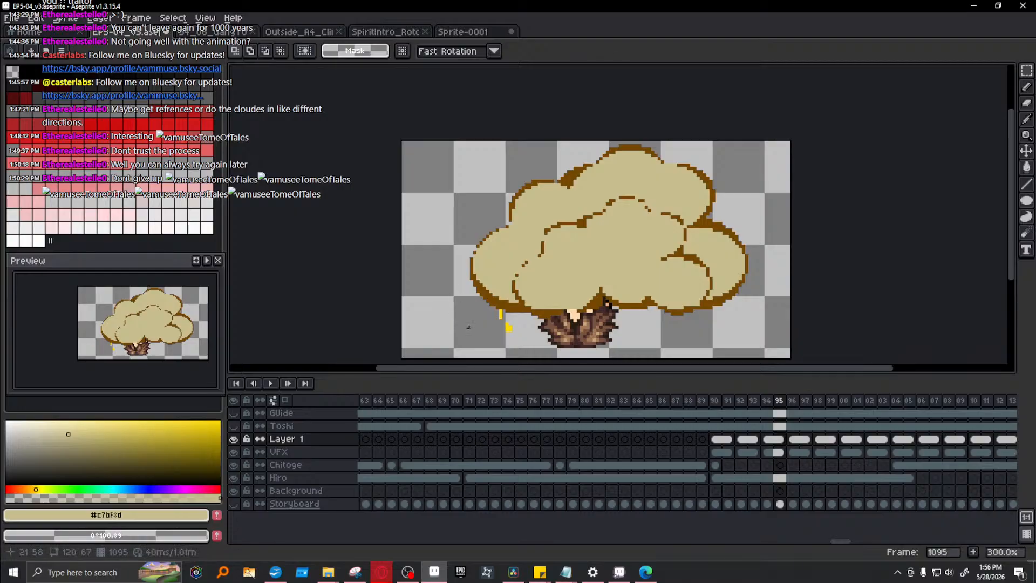
{"action": "left_click_drag", "start_coordinate": [481, 336], "coordinate": [523, 309]}
{"action": "key", "text": "Delete"}
{"action": "left_click_drag", "start_coordinate": [506, 319], "coordinate": [486, 306]}
{"action": "key", "text": "Delete"}
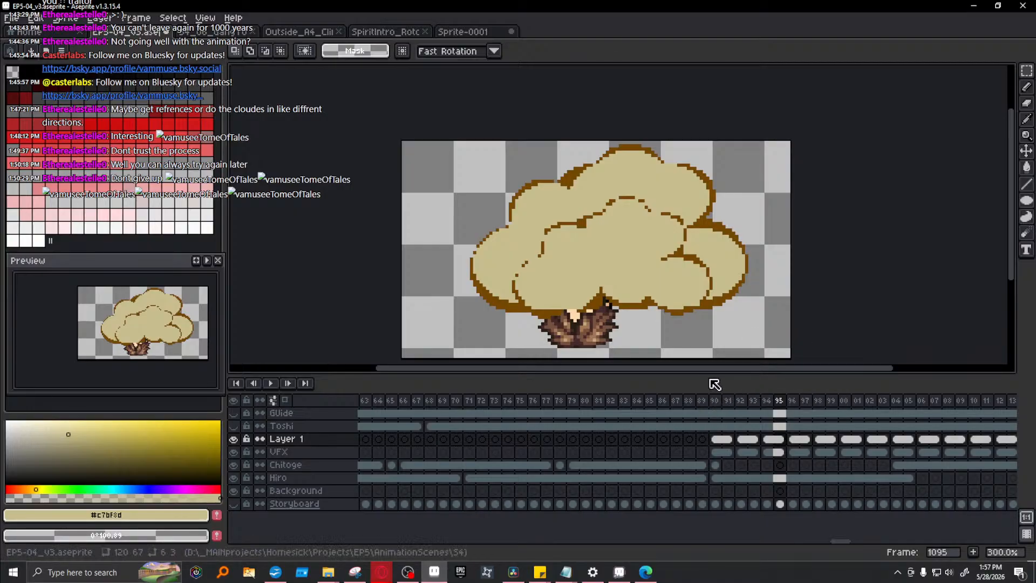
{"action": "left_click", "coordinate": [717, 439]}
{"action": "left_click_drag", "start_coordinate": [721, 442], "coordinate": [805, 460]}
{"action": "right_click", "coordinate": [741, 426]}
{"action": "key", "text": "Escape"}
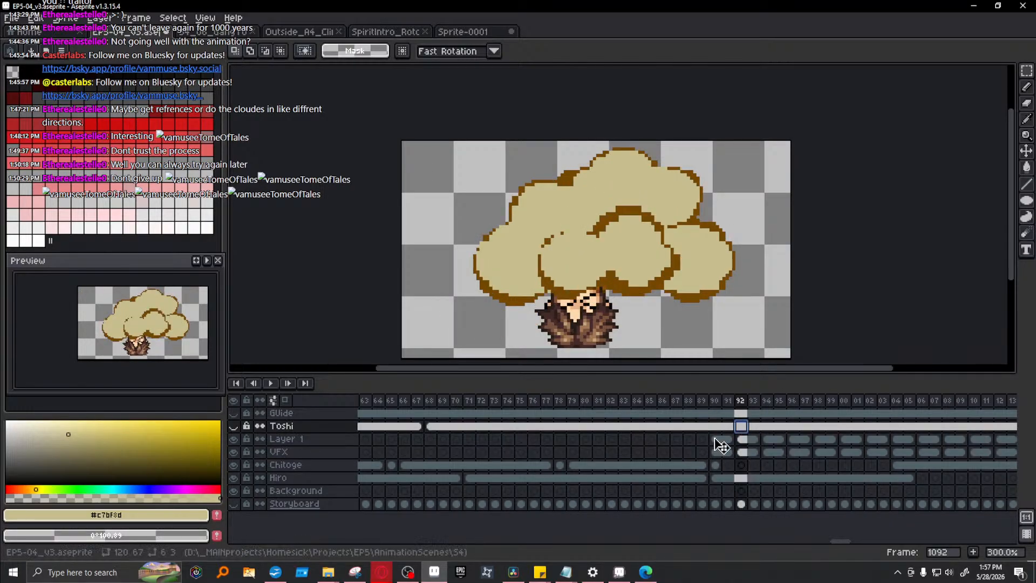
- Set frames 1090 to 1097 as a loop section and rename its tag FightCLoudf
{"action": "left_click", "coordinate": [715, 439]}
{"action": "left_click_drag", "start_coordinate": [738, 446], "coordinate": [808, 453]}
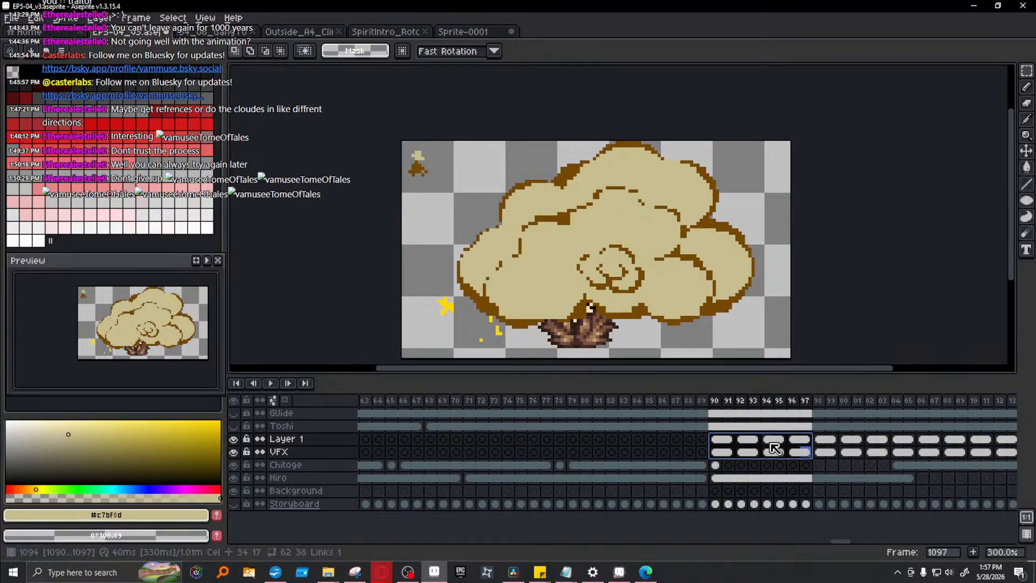
{"action": "right_click", "coordinate": [766, 401]}
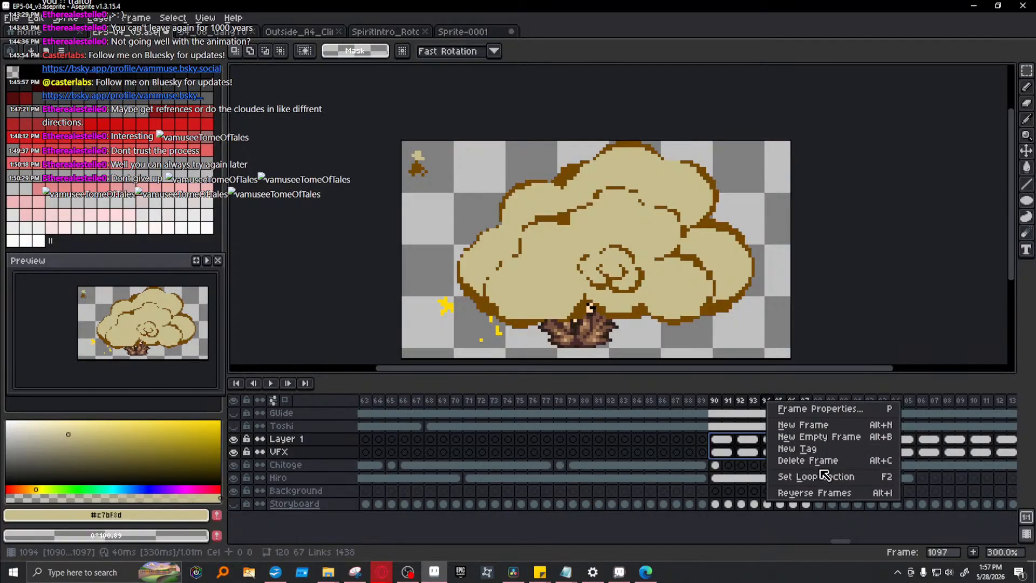
{"action": "left_click", "coordinate": [829, 477]}
{"action": "double_click", "coordinate": [723, 386]}
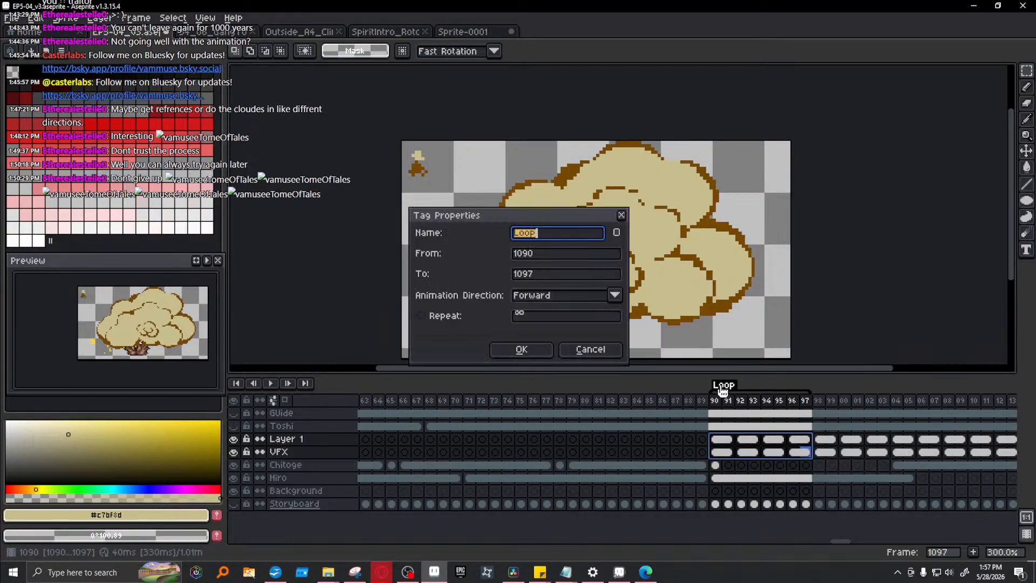
{"action": "type", "text": "FightCLoudf"}
{"action": "key", "text": "Return"}
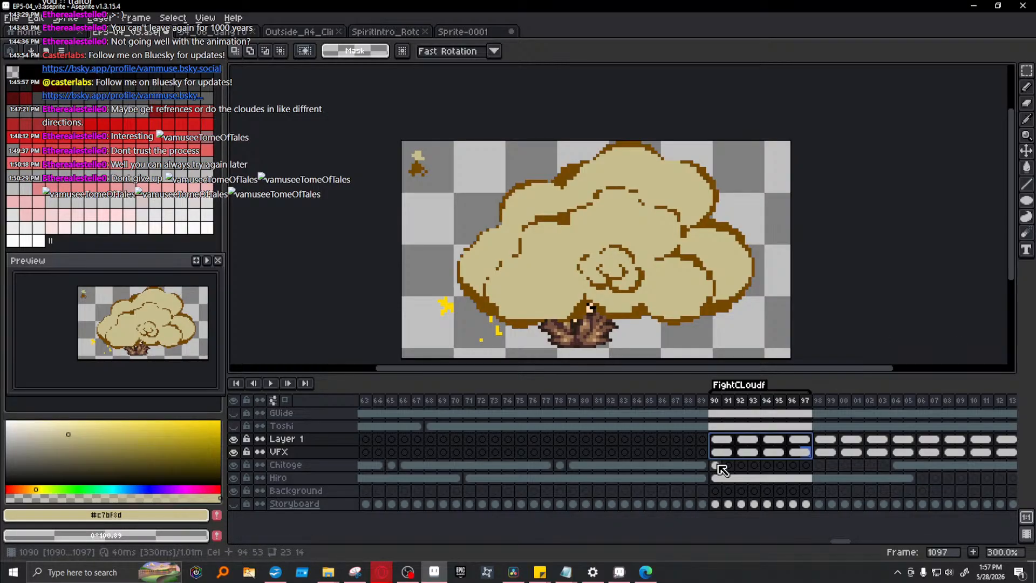
- Erase the corner figure and the yellow sparks beneath the cloud's left side at frame 1097, using the Layer 1 cel
{"action": "left_click", "coordinate": [805, 440]}
{"action": "left_click", "coordinate": [803, 475]}
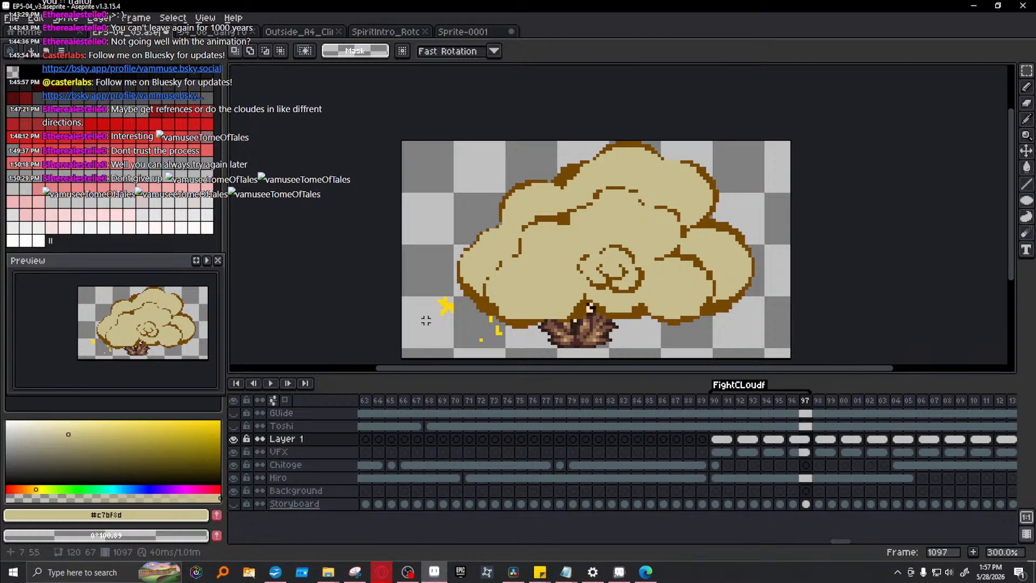
{"action": "mouse_move", "coordinate": [471, 352]}
{"action": "left_mouse_down"}
{"action": "mouse_move", "coordinate": [509, 324]}
{"action": "mouse_move", "coordinate": [475, 324]}
{"action": "left_mouse_up"}
{"action": "key", "text": "ctrl+z"}
{"action": "key", "text": "ctrl+z"}
{"action": "left_click", "coordinate": [806, 439]}
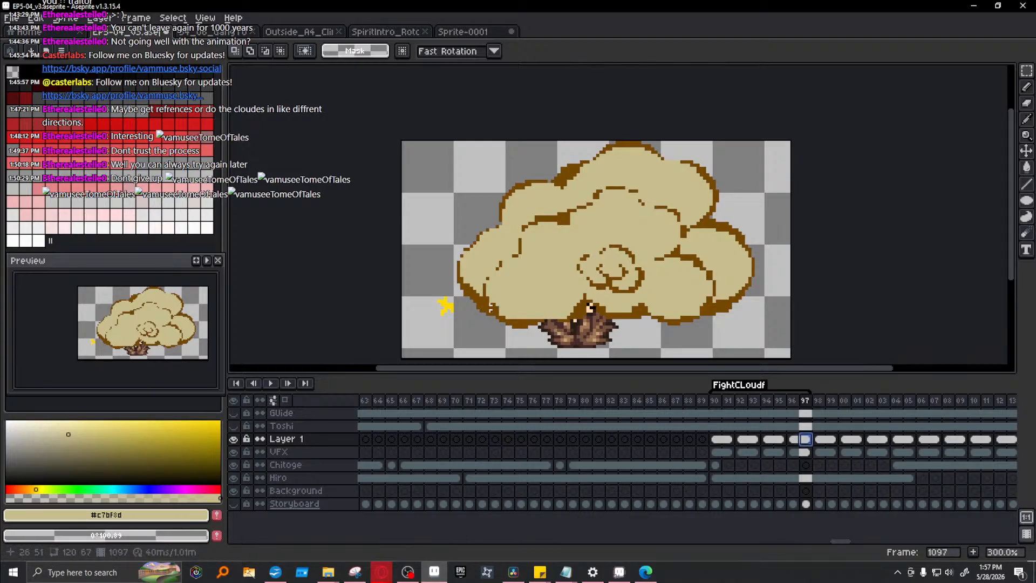
- Erase the remaining yellow star beside the cloud from the VFX cel at frame 1096
{"action": "left_click", "coordinate": [796, 453]}
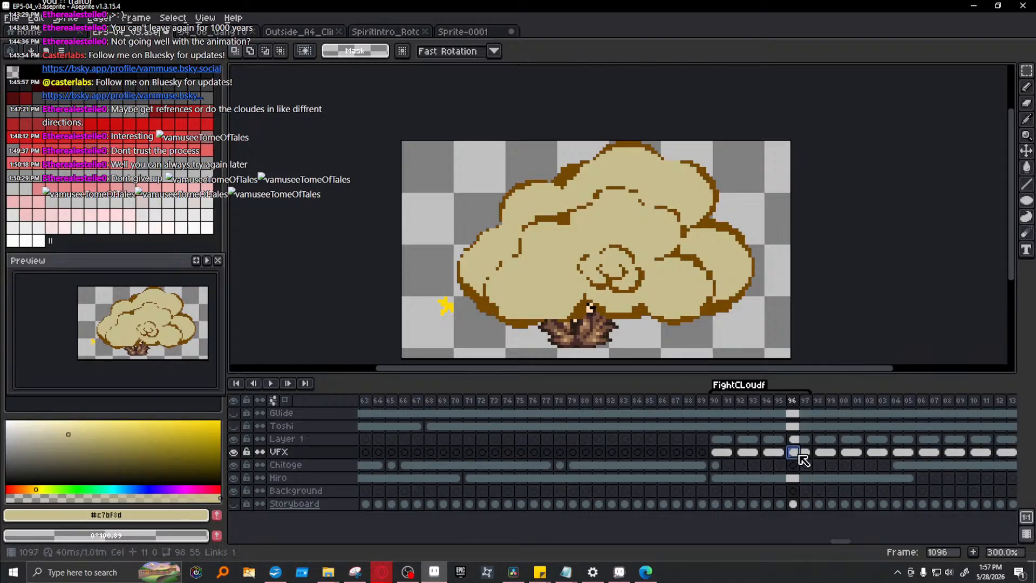
{"action": "left_click_drag", "start_coordinate": [422, 336], "coordinate": [457, 298]}
{"action": "key", "text": "Delete"}
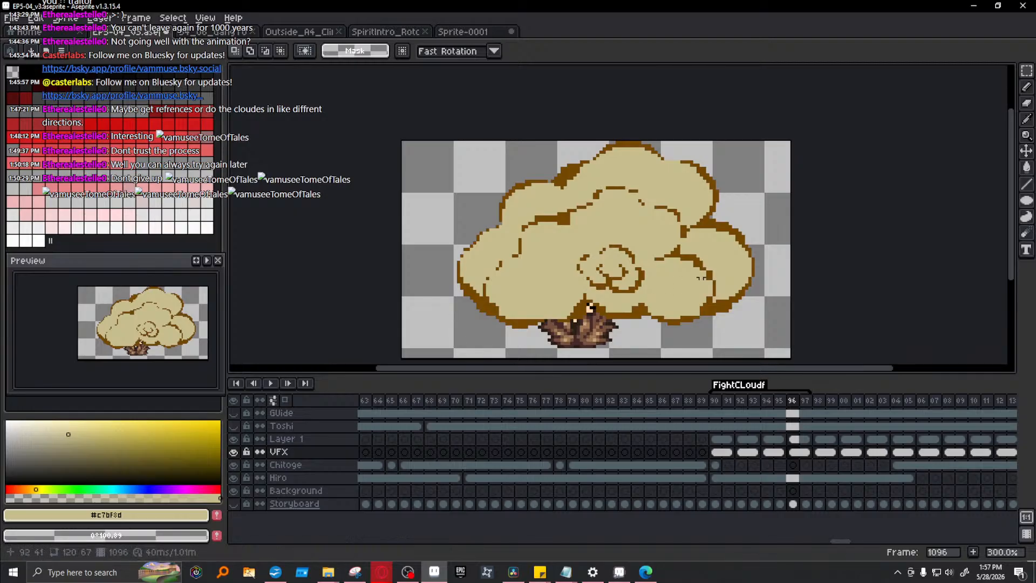
{"action": "scroll", "coordinate": [698, 278], "scroll_direction": "down", "scroll_amount": 1}
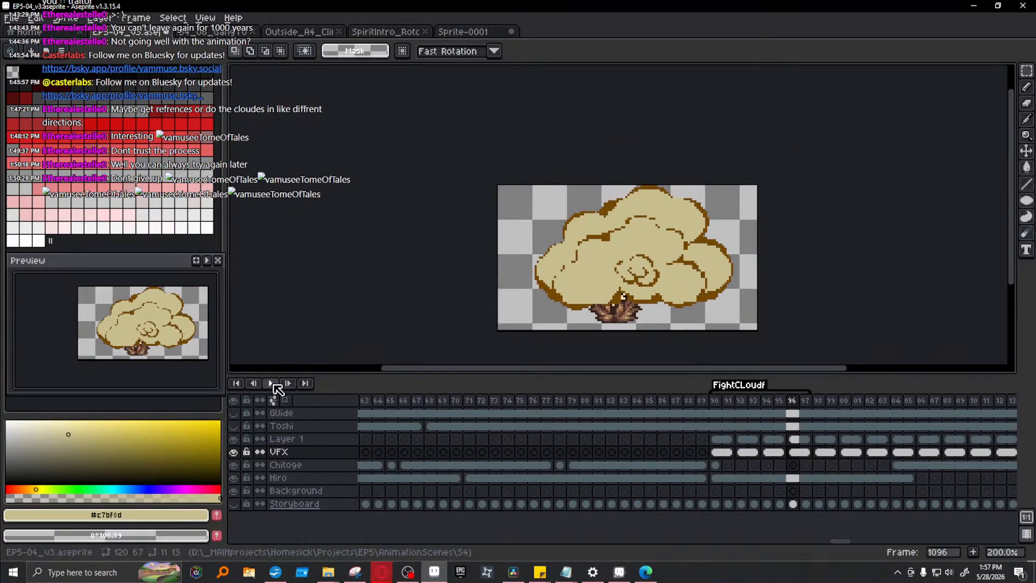
- Play back the FightCLoudf loop, check the cloud frames from 1090 to 1104, and save the file
{"action": "left_click", "coordinate": [272, 383]}
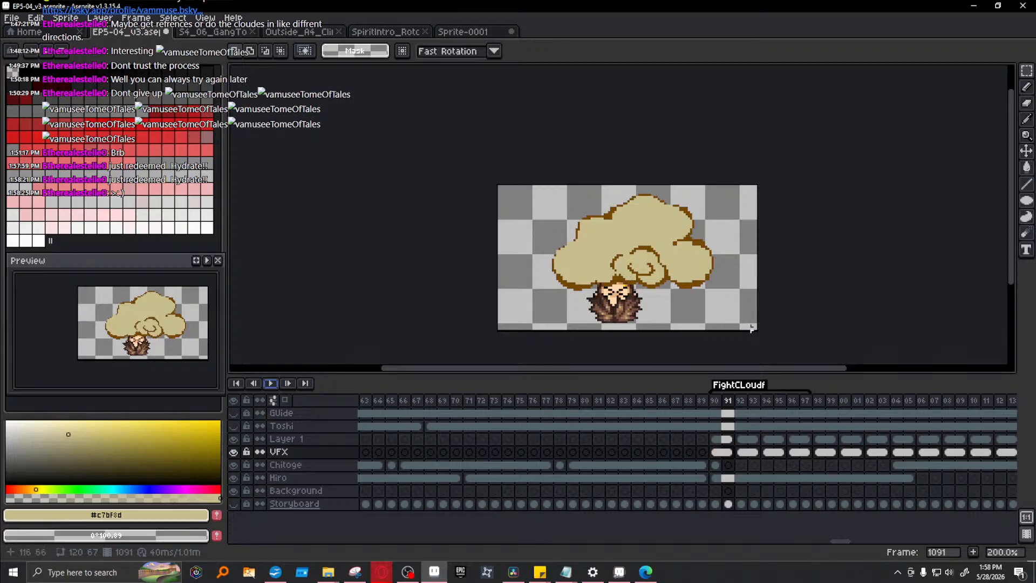
{"action": "left_click", "coordinate": [717, 401]}
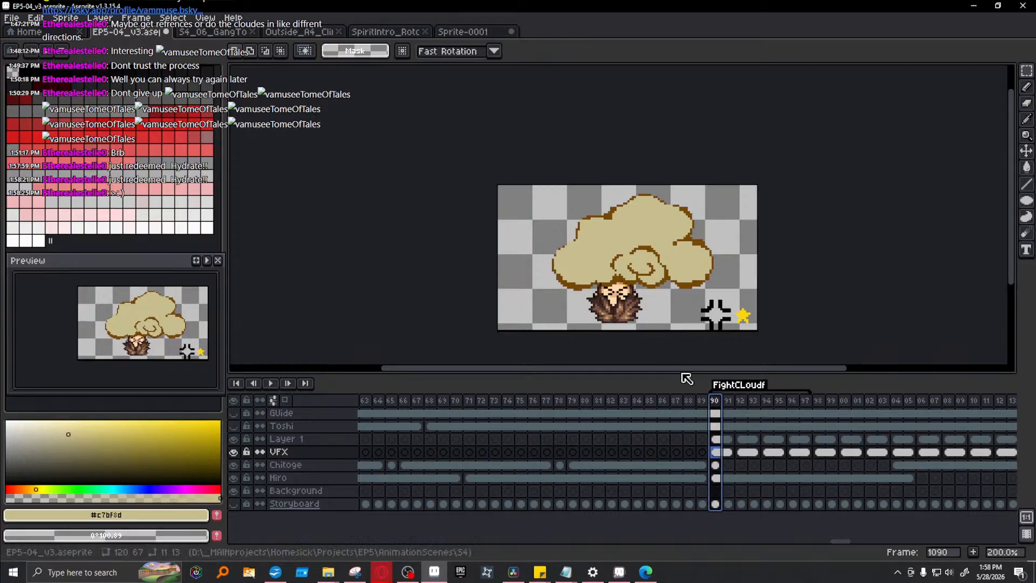
{"action": "scroll", "coordinate": [689, 326], "scroll_direction": "up", "scroll_amount": 2}
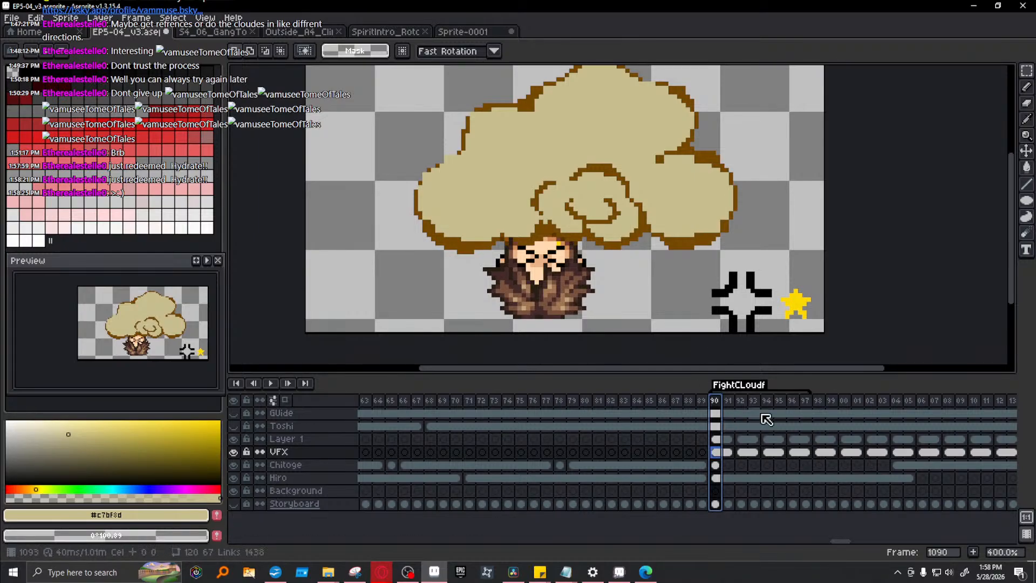
{"action": "left_click", "coordinate": [780, 401]}
{"action": "left_click", "coordinate": [897, 401]}
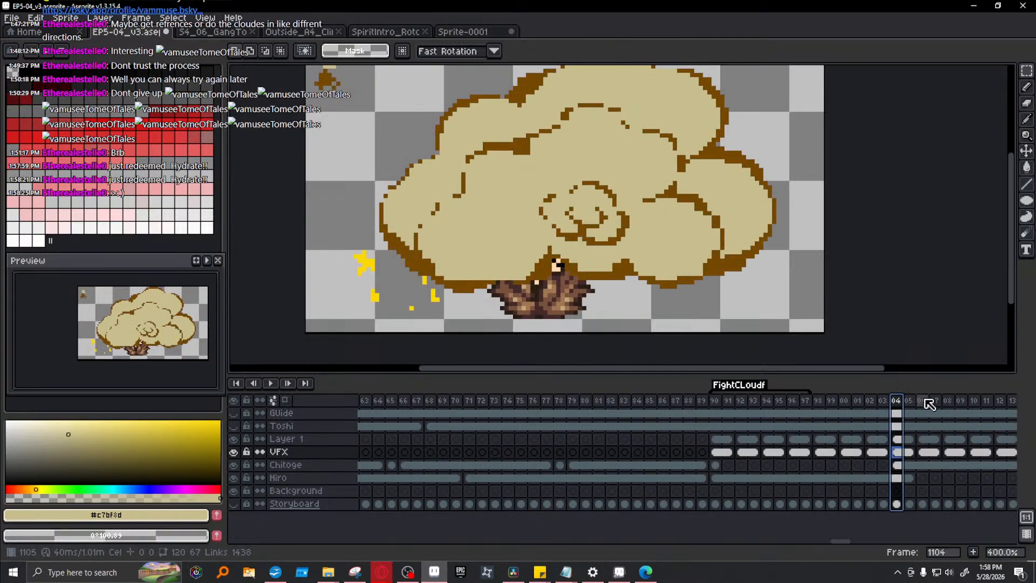
{"action": "left_click", "coordinate": [924, 401]}
{"action": "left_click", "coordinate": [871, 412]}
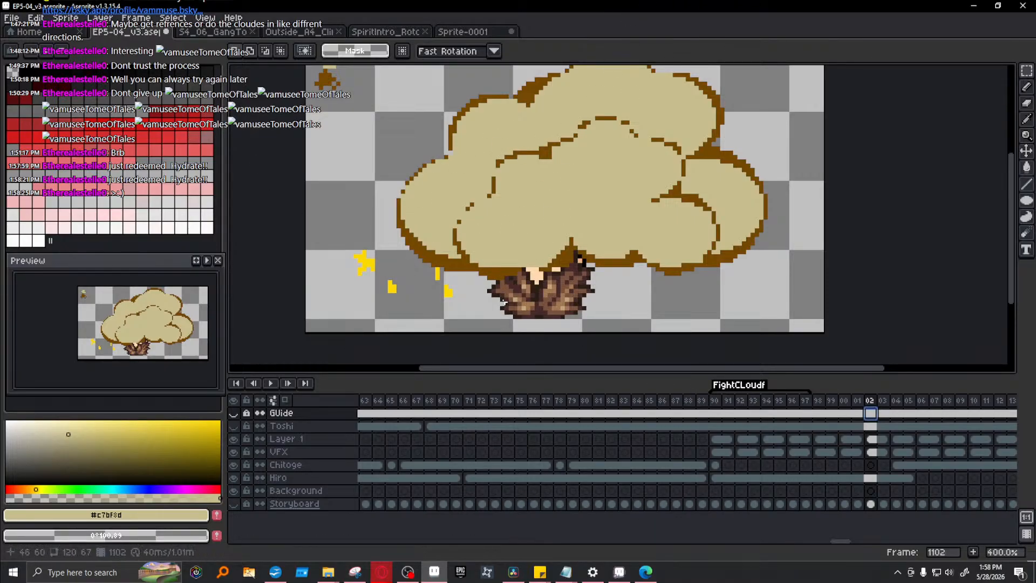
{"action": "key", "text": "ctrl+s"}
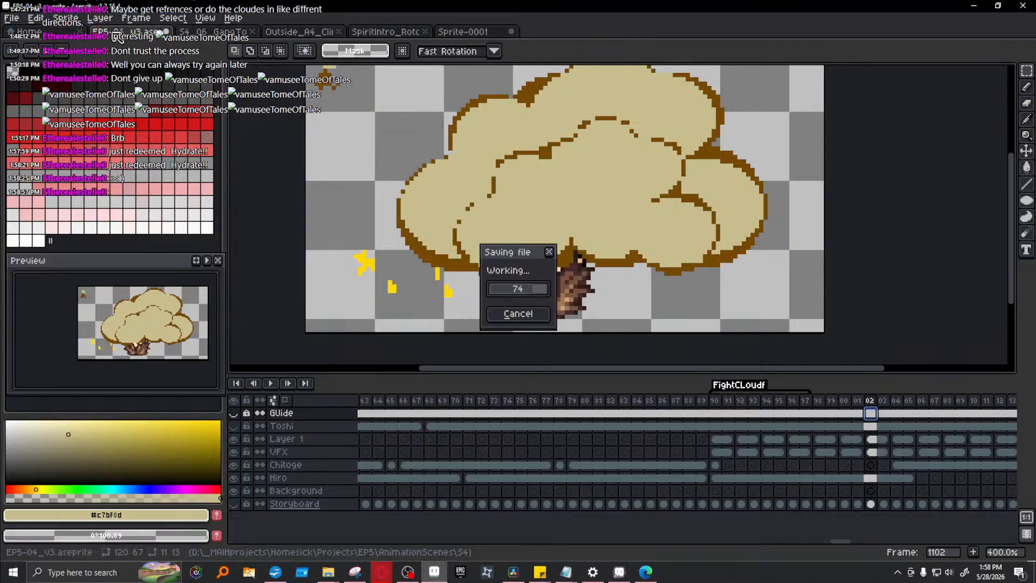
- Open EP5-15.aseprite from the S15 folder in AnimationScenes and close it again
{"action": "left_click", "coordinate": [15, 20]}
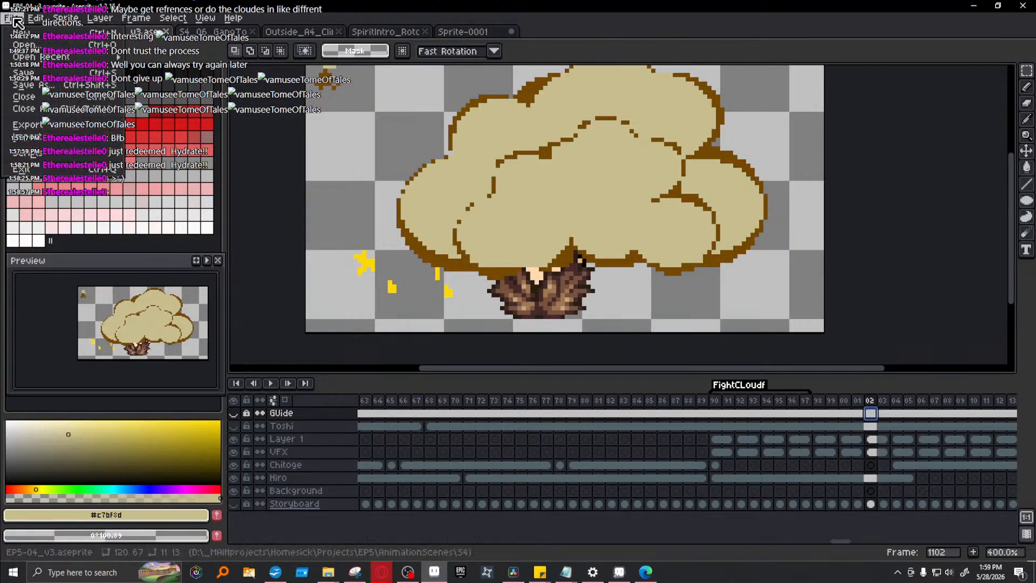
{"action": "left_click", "coordinate": [51, 45]}
{"action": "left_click", "coordinate": [318, 150]}
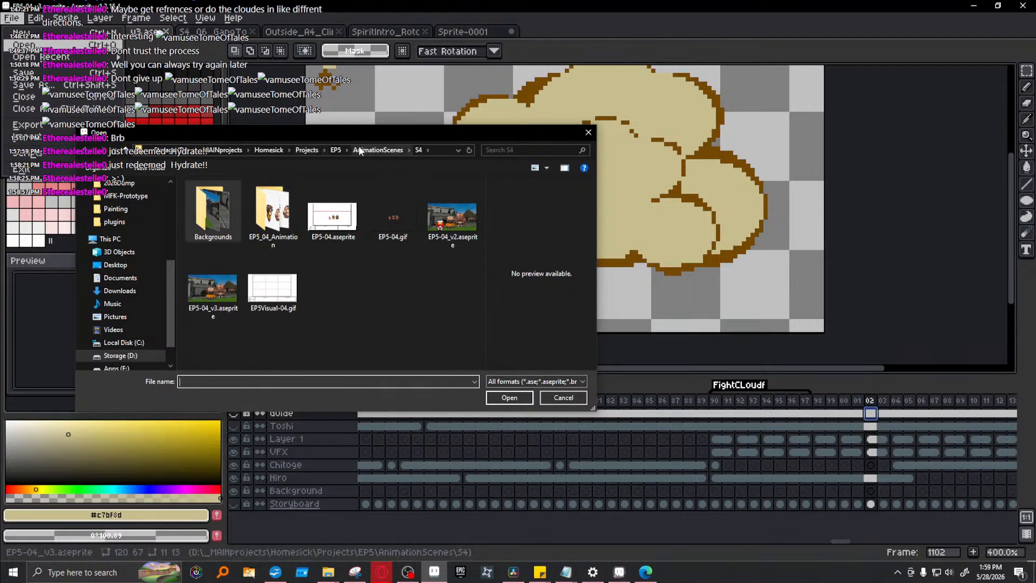
{"action": "left_click", "coordinate": [360, 152]}
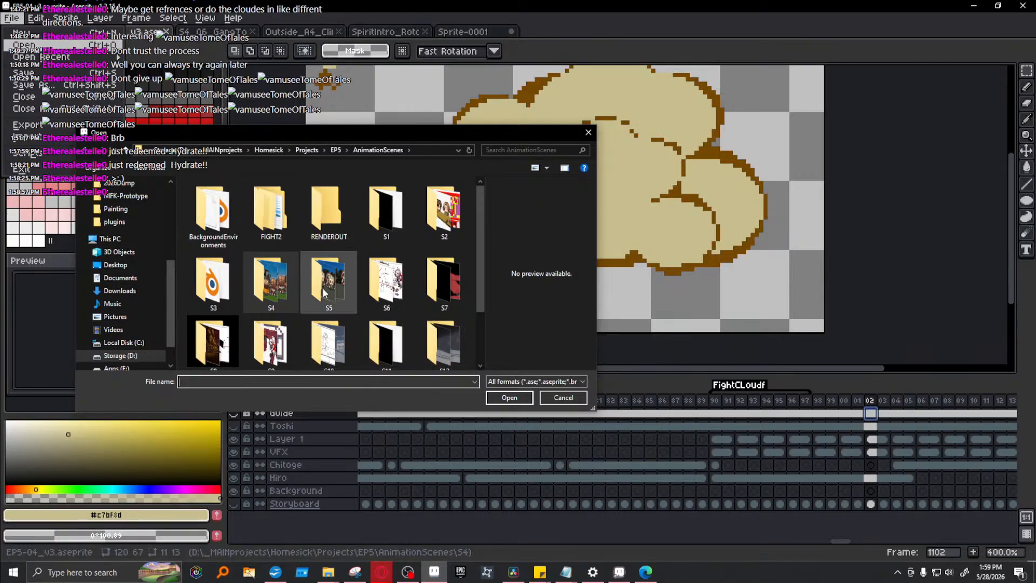
{"action": "scroll", "coordinate": [406, 308], "scroll_direction": "down", "scroll_amount": 1}
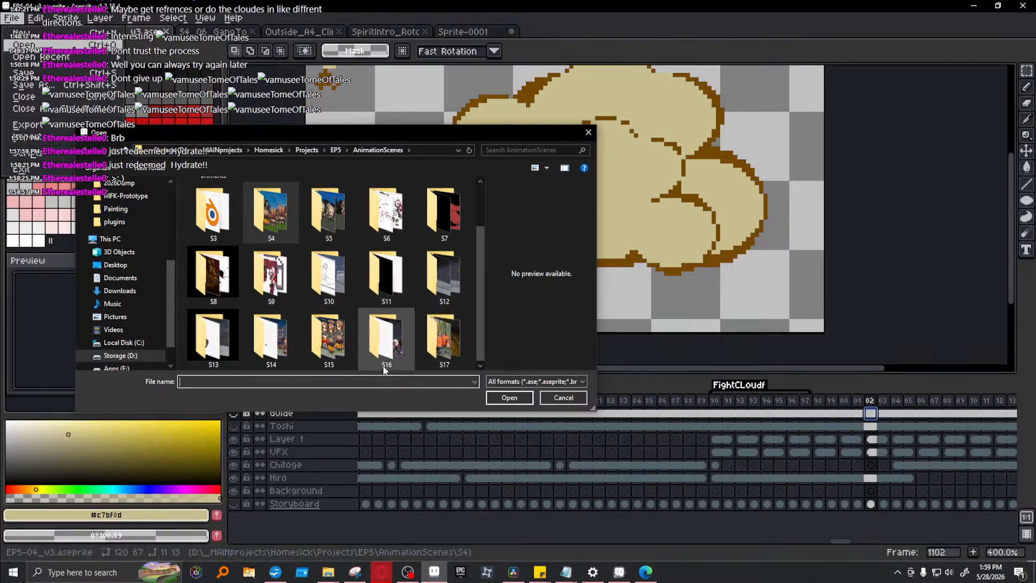
{"action": "double_click", "coordinate": [335, 337]}
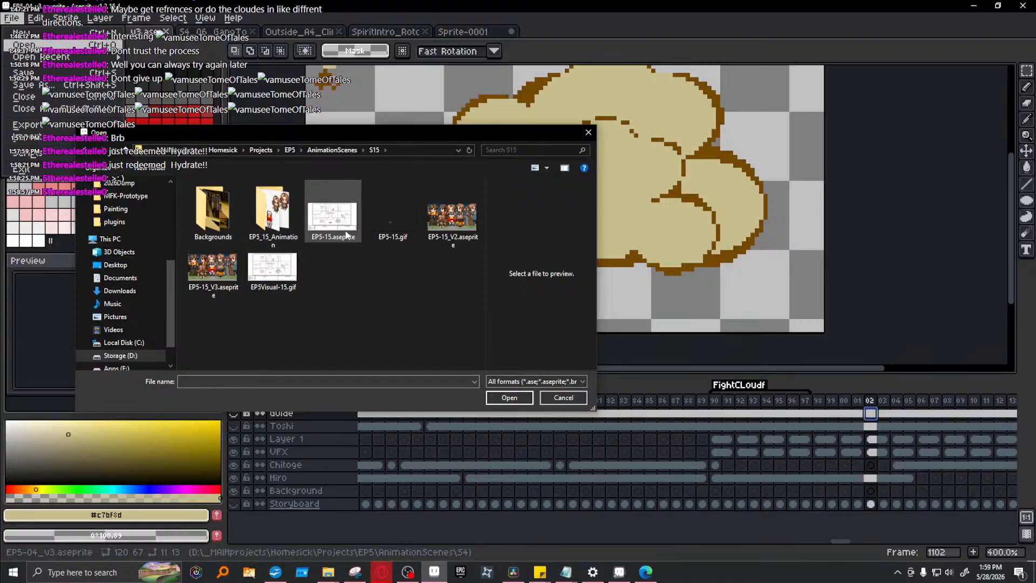
{"action": "double_click", "coordinate": [338, 239]}
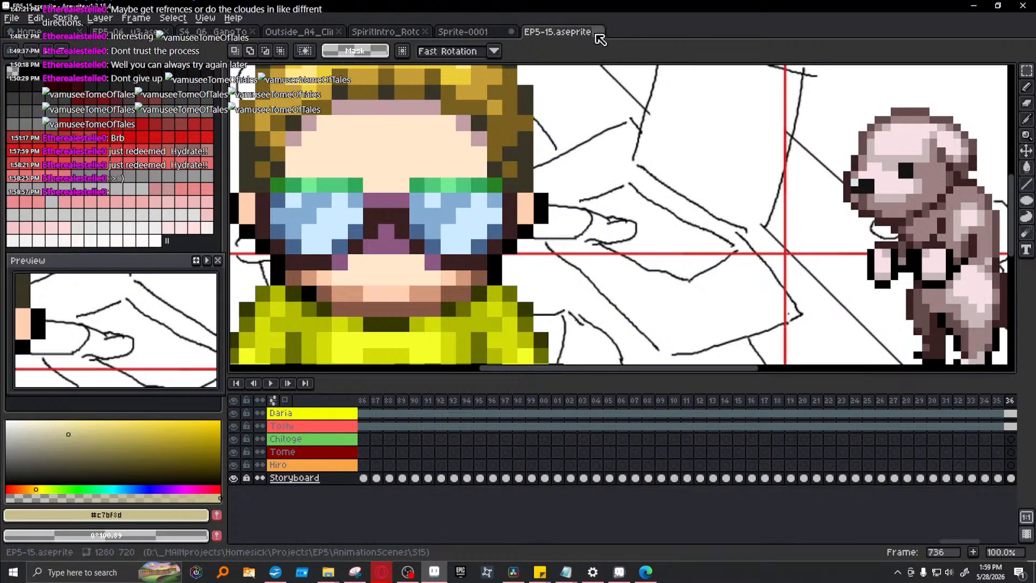
{"action": "left_click", "coordinate": [599, 32]}
- Open EP5-15_V3.aseprite from the S15 folder
{"action": "left_click", "coordinate": [24, 21]}
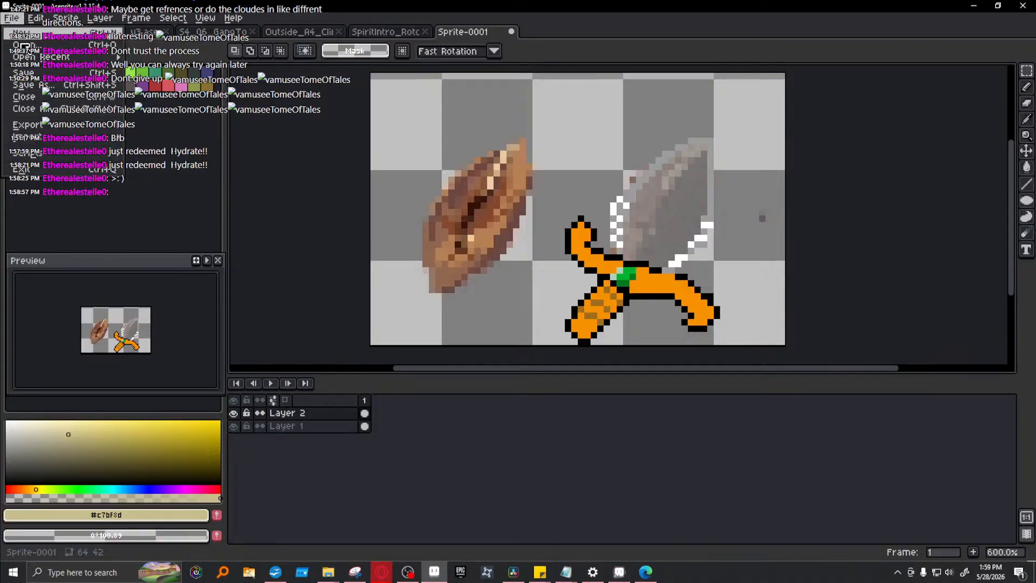
{"action": "left_click", "coordinate": [24, 45]}
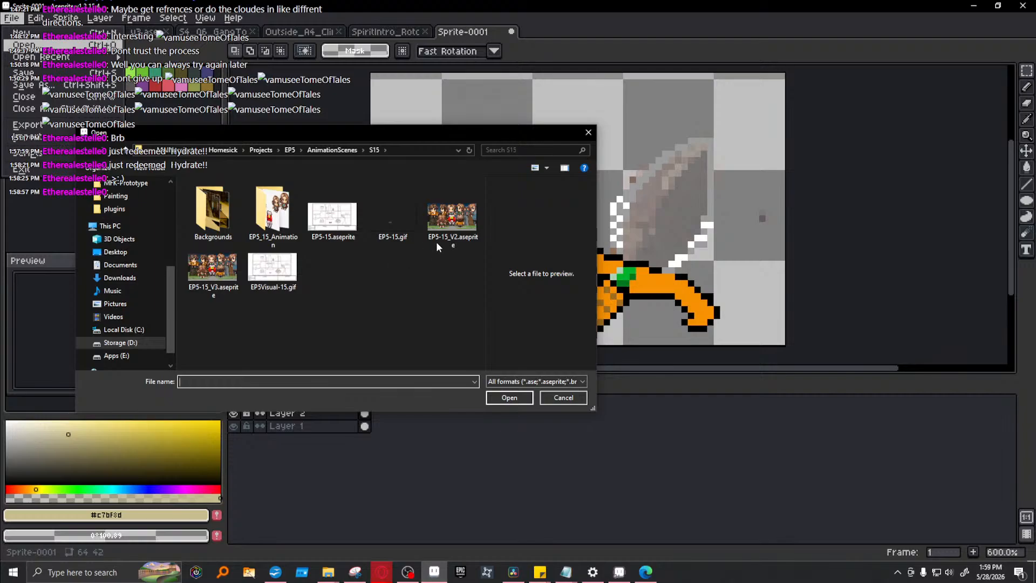
{"action": "double_click", "coordinate": [205, 270]}
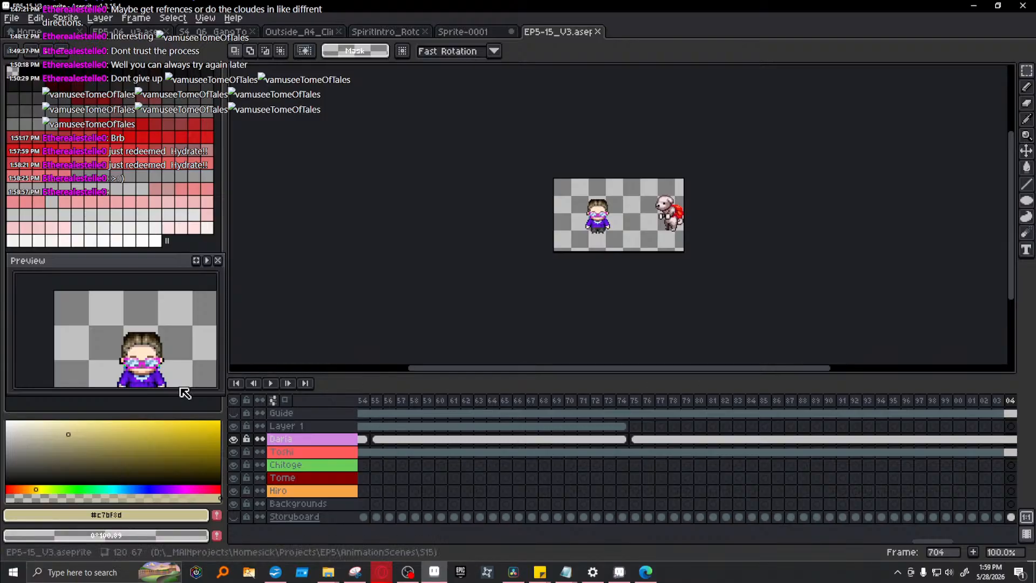
- Select the brown-haired boy in orange at frame 533 with a rectangular marquee of about 30 by 37 pixels
{"action": "left_click", "coordinate": [272, 383]}
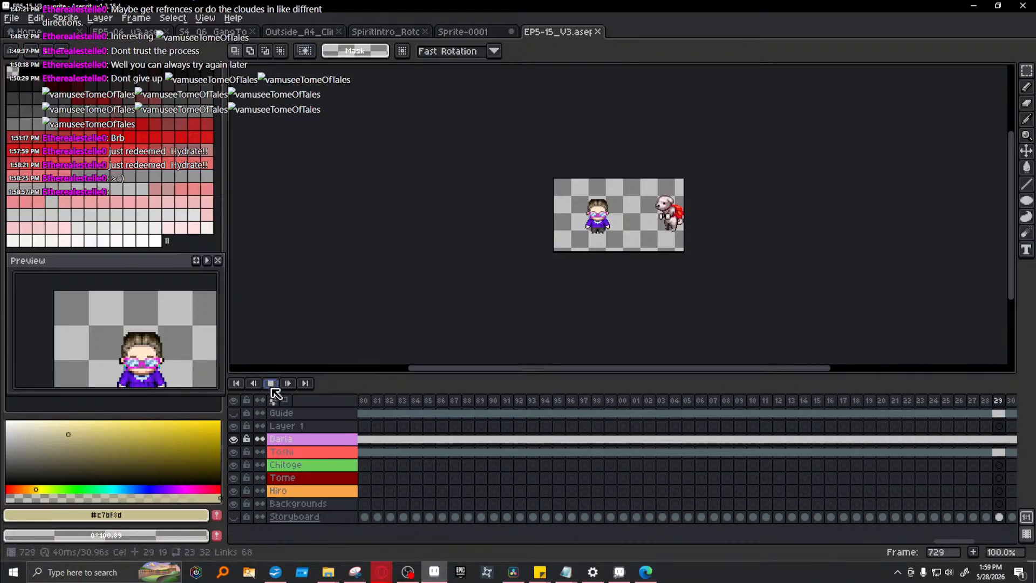
{"action": "left_click", "coordinate": [954, 542]}
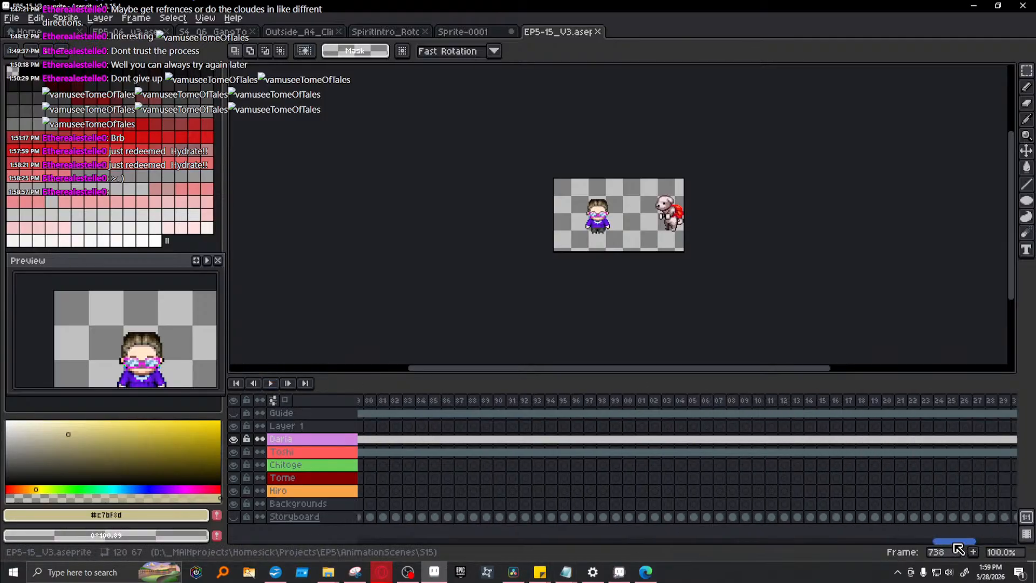
{"action": "left_click_drag", "start_coordinate": [925, 546], "coordinate": [811, 553]}
{"action": "left_click", "coordinate": [451, 400]}
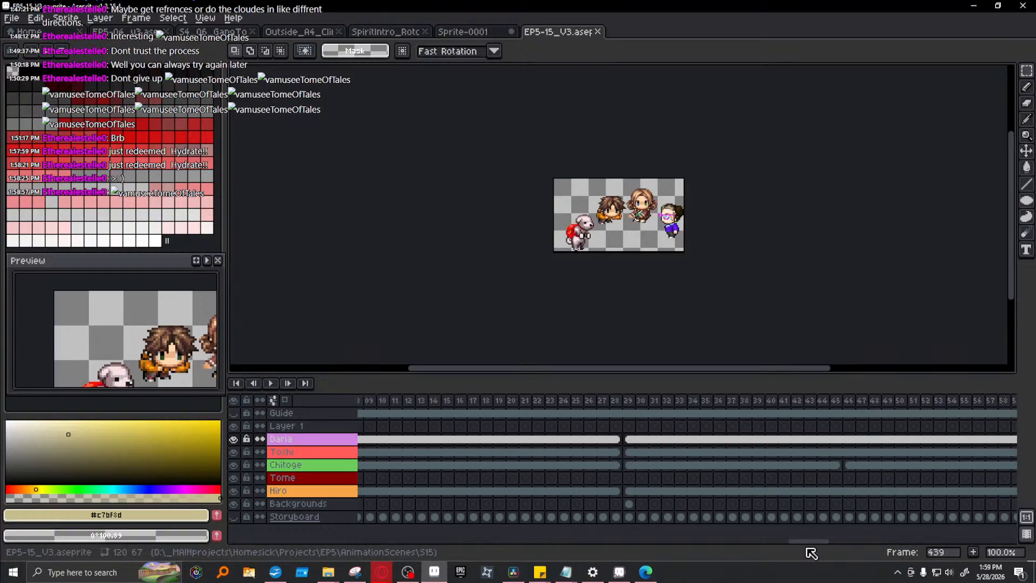
{"action": "left_click", "coordinate": [680, 400]}
{"action": "scroll", "coordinate": [696, 288], "scroll_direction": "up", "scroll_amount": 4}
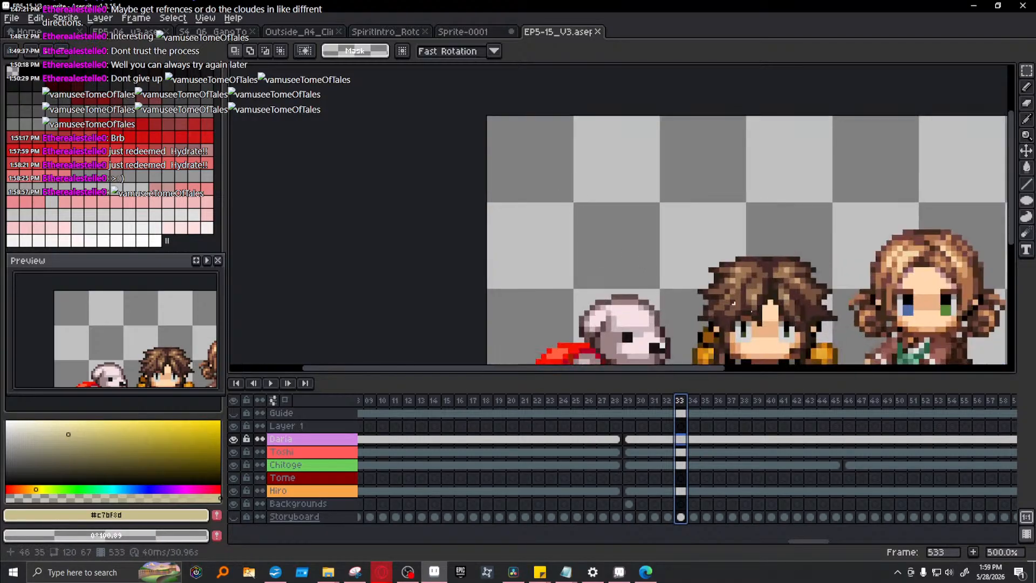
{"action": "left_click_drag", "start_coordinate": [824, 309], "coordinate": [729, 219]}
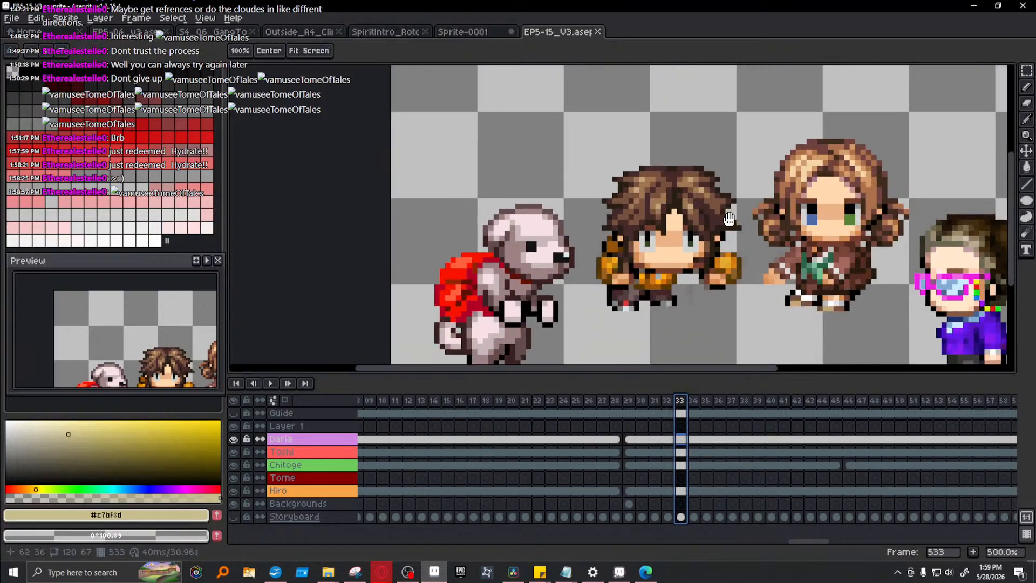
{"action": "left_click", "coordinate": [1027, 71]}
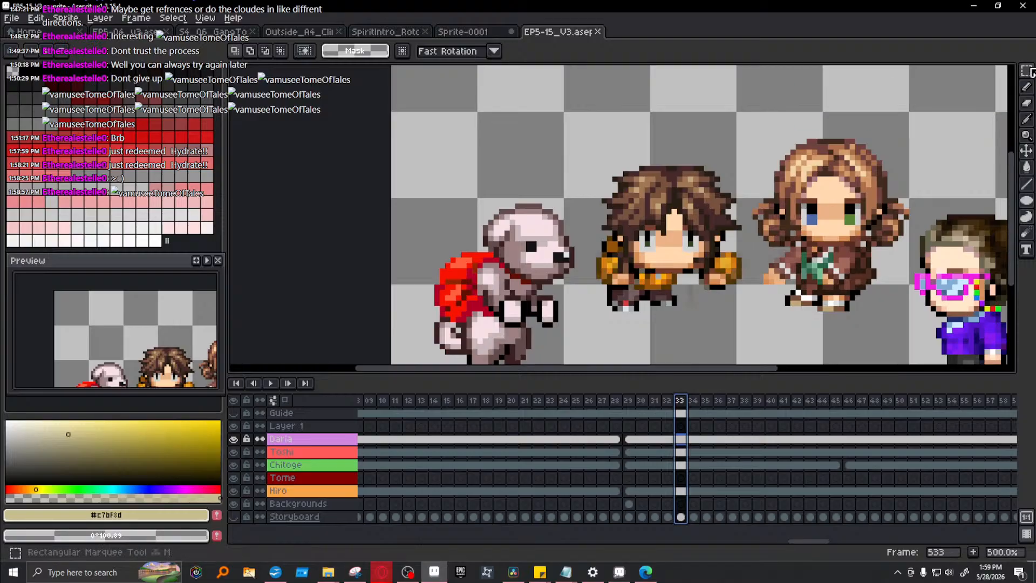
{"action": "left_click_drag", "start_coordinate": [585, 132], "coordinate": [750, 335]}
{"action": "left_click", "coordinate": [703, 263]}
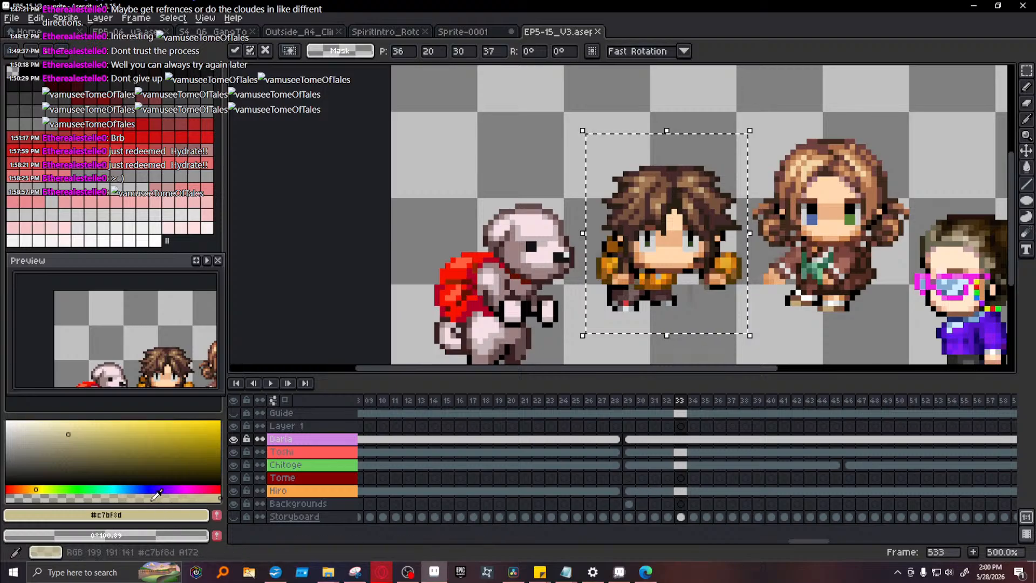
- In EP5-04_v3.aseprite, delete the Layer 1 and VFX cels from frame 1098 through frame 1439
{"action": "left_click", "coordinate": [151, 32]}
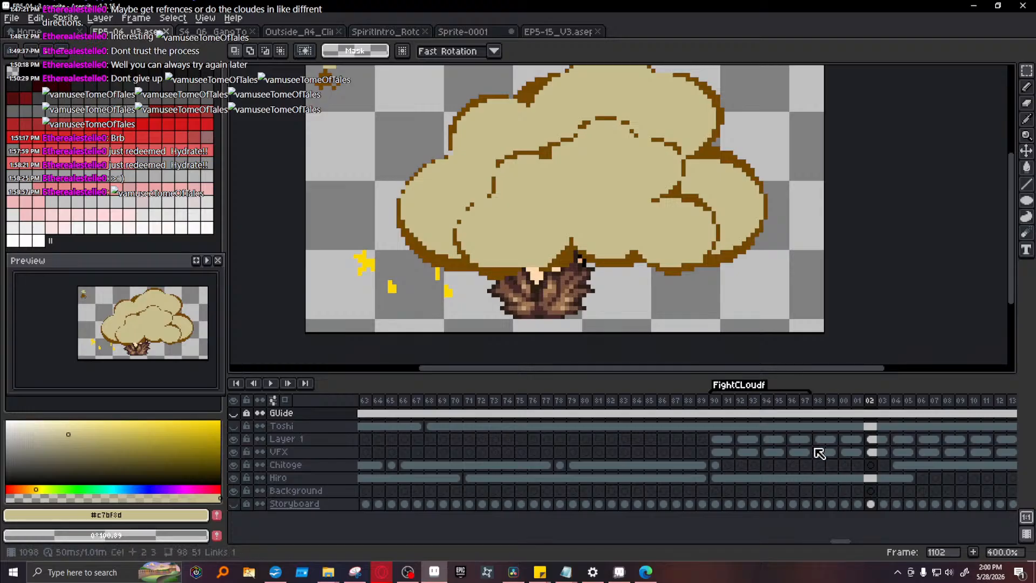
{"action": "left_click_drag", "start_coordinate": [824, 459], "coordinate": [841, 440]}
{"action": "key", "text": "Delete"}
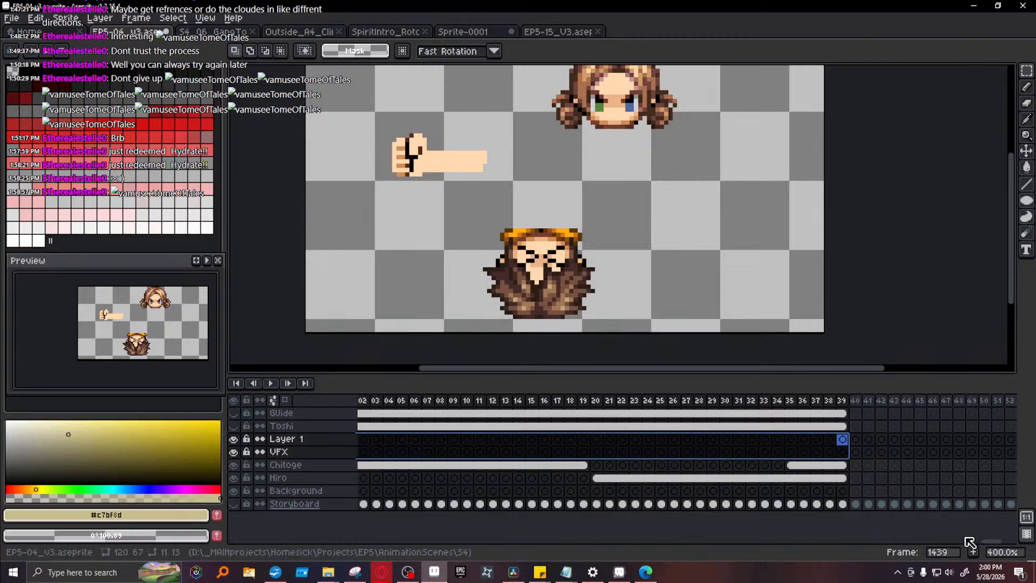
- Examine the frames following the cloud loop, from 1101 to 1130, to find where the Hiro sprite is needed
{"action": "left_click_drag", "start_coordinate": [995, 545], "coordinate": [858, 537]}
{"action": "left_click", "coordinate": [544, 400]}
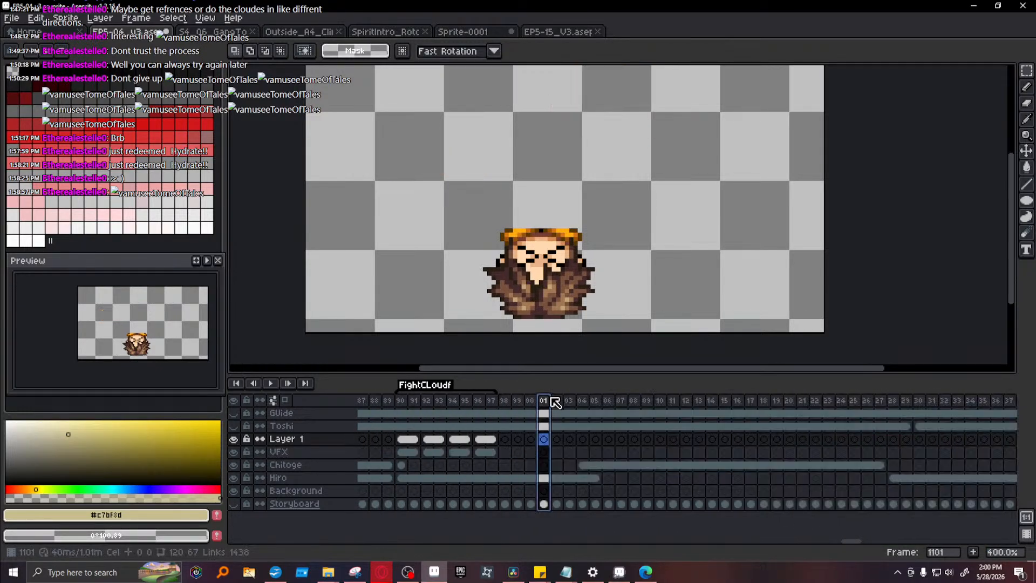
{"action": "left_click", "coordinate": [612, 400]}
{"action": "left_click", "coordinate": [922, 402]}
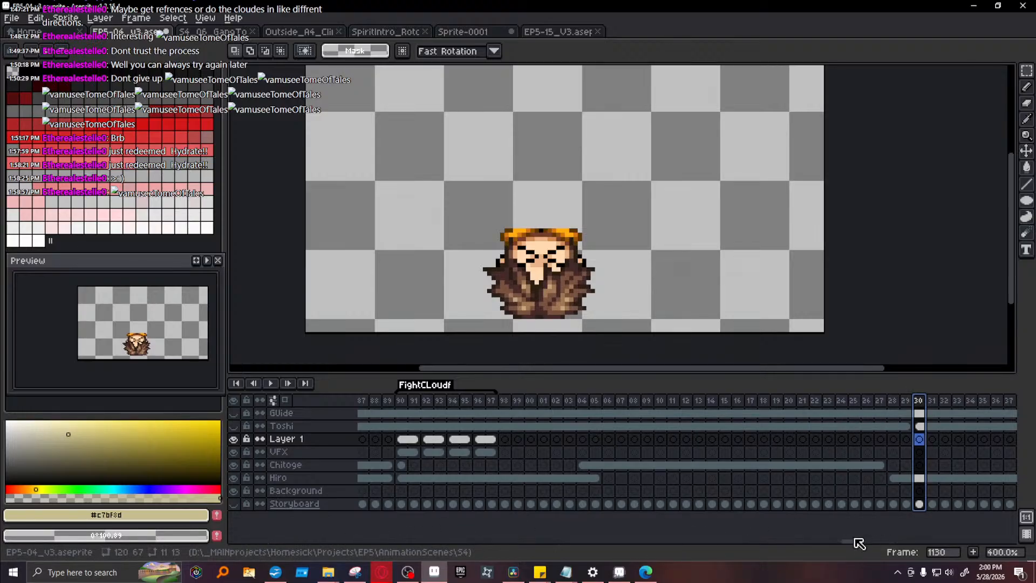
{"action": "left_click_drag", "start_coordinate": [861, 541], "coordinate": [874, 542]}
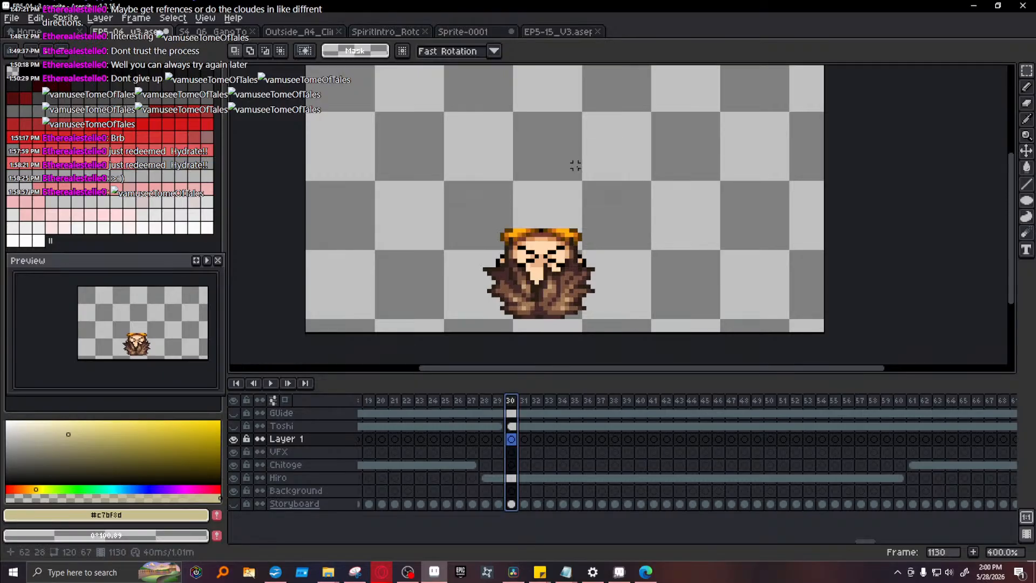
{"action": "key", "text": "ctrl+z"}
{"action": "key", "text": "ctrl+z"}
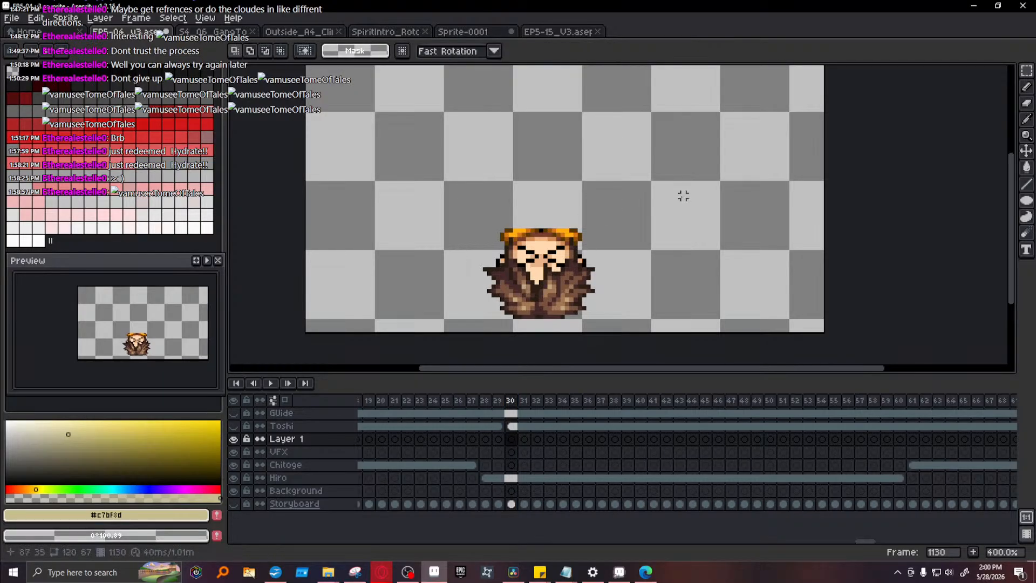
- In EP5-15_V3.aseprite, copy the marquee-selected boy from the Hiro layer's cel at frame 533
{"action": "left_click", "coordinate": [558, 31]}
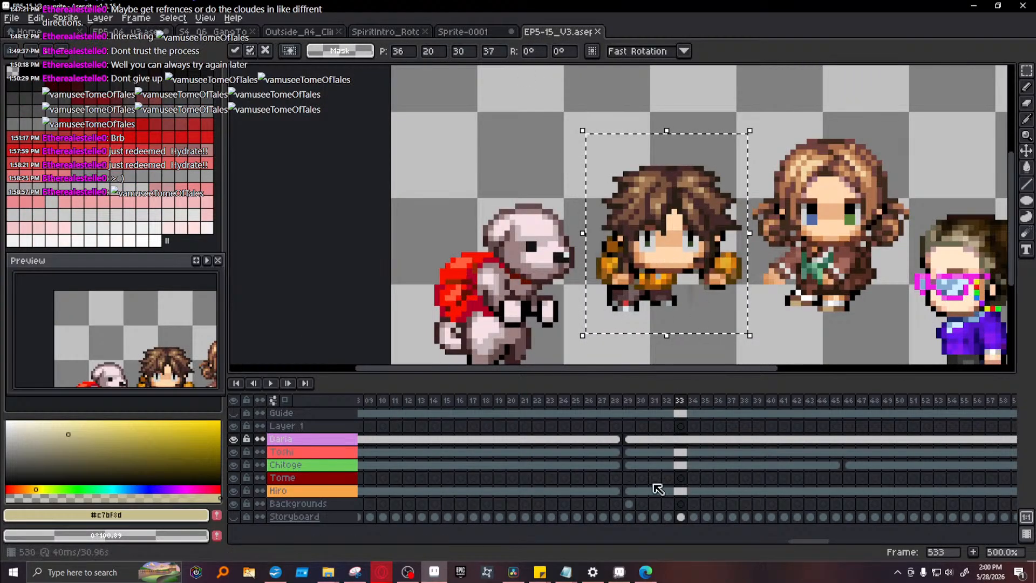
{"action": "left_click", "coordinate": [684, 492]}
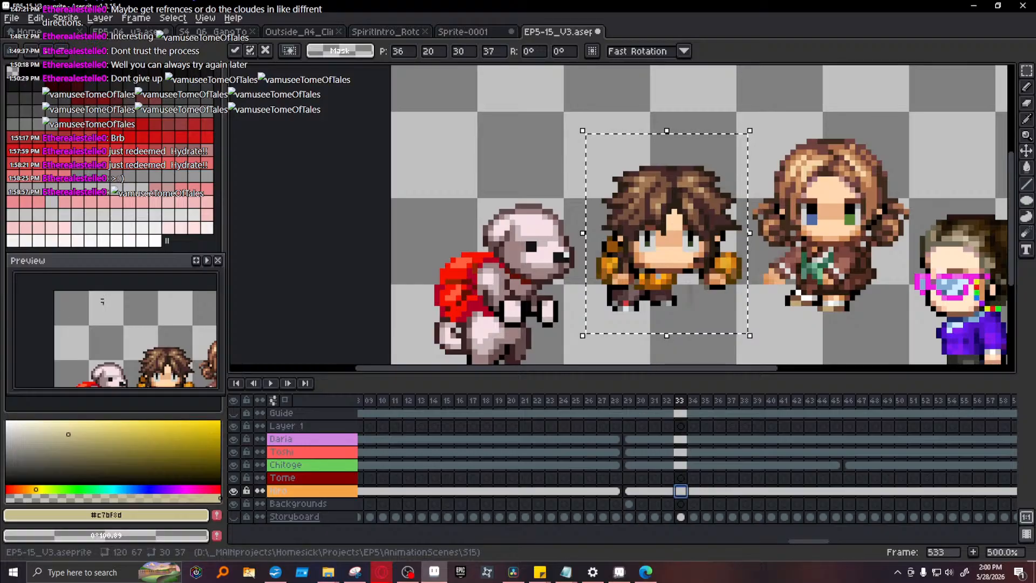
{"action": "left_click", "coordinate": [900, 578]}
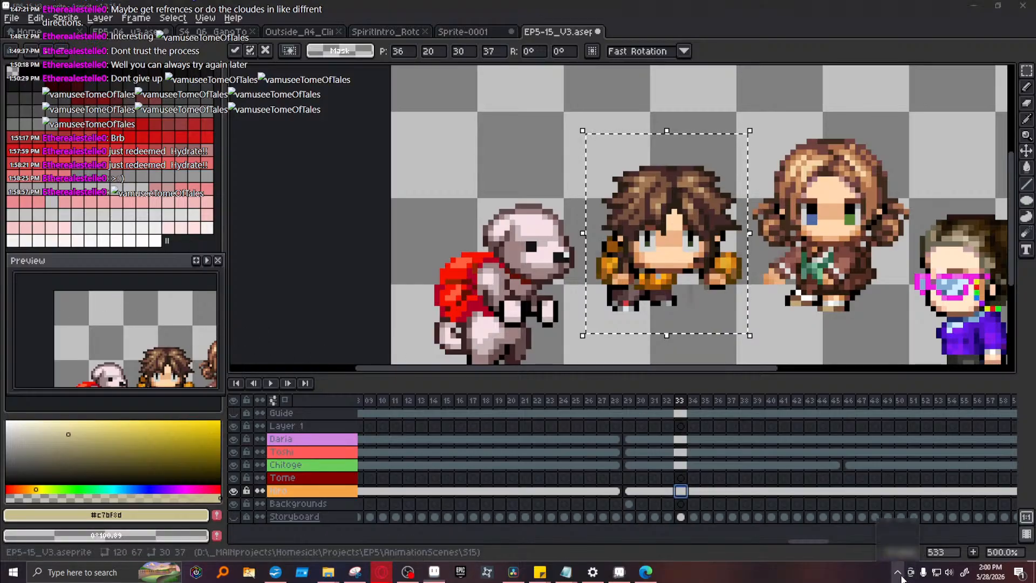
{"action": "left_click", "coordinate": [887, 551]}
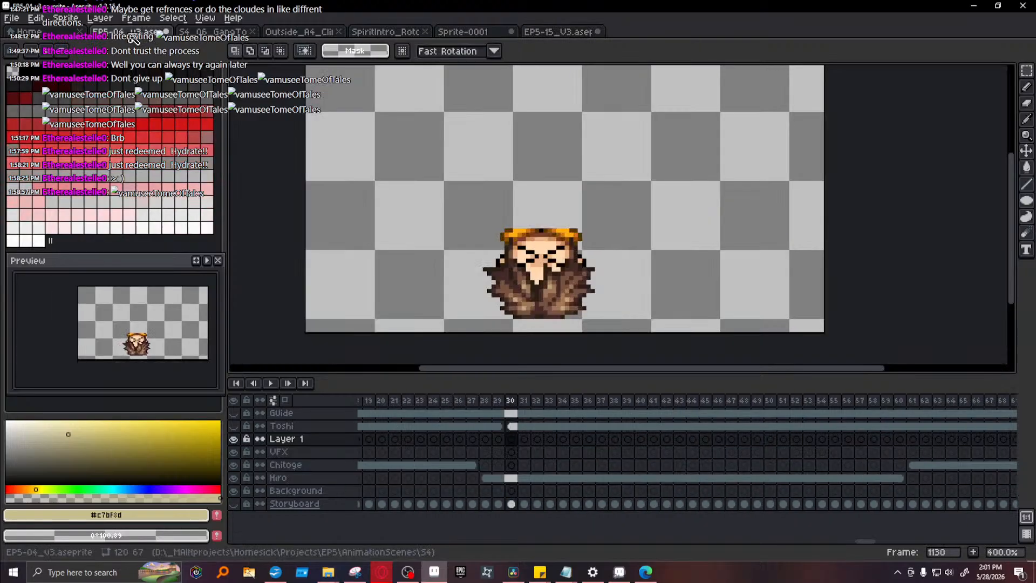
- Try to paste the copied boy into the Hiro cel at frame 1130 of EP5-04_v3.aseprite
{"action": "left_click", "coordinate": [147, 33]}
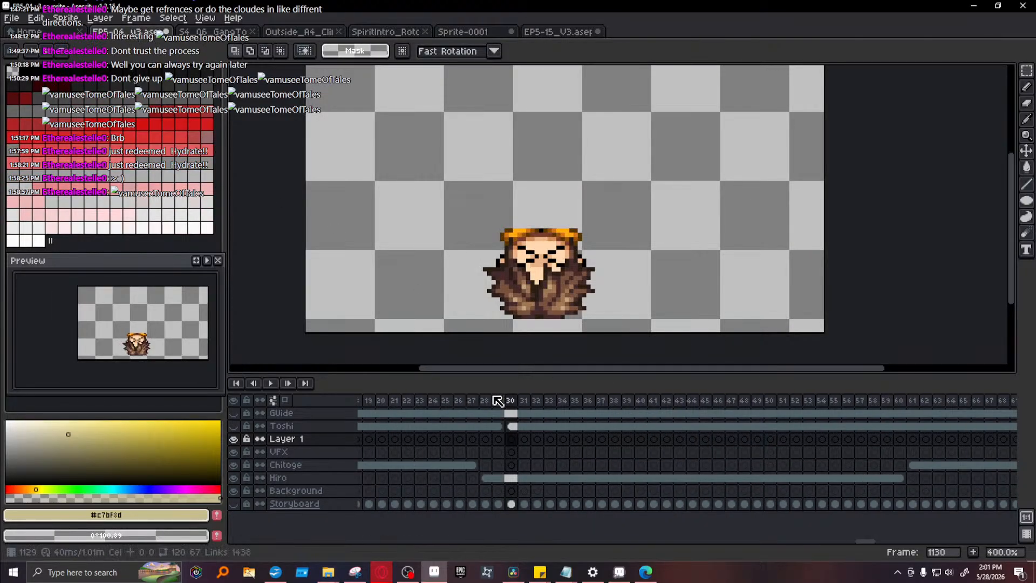
{"action": "left_click", "coordinate": [512, 478]}
{"action": "key", "text": "ctrl+v"}
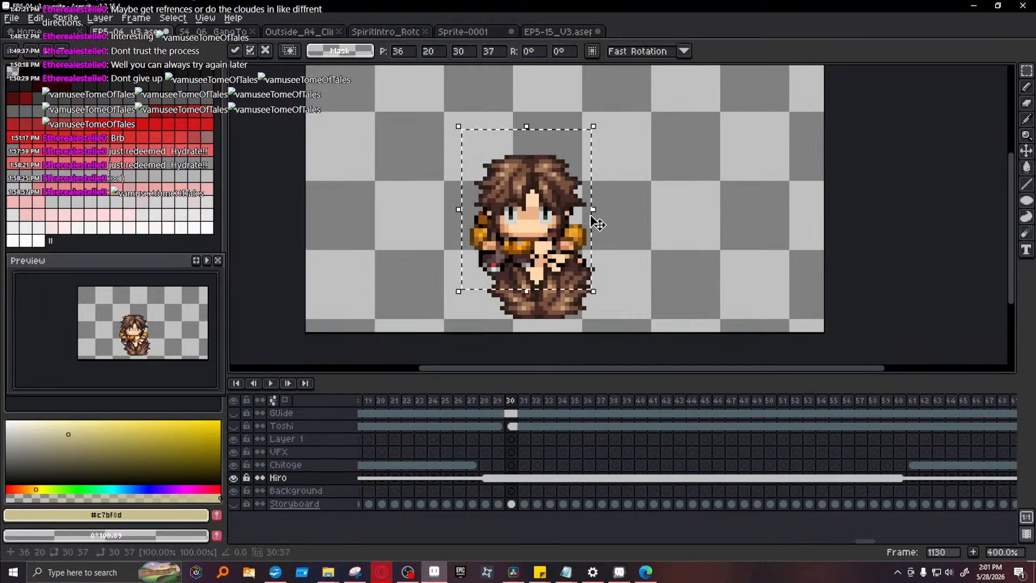
{"action": "key", "text": "Escape"}
- Unlink the Hiro layer's cel at frame 1128 from the linked cels that follow it
{"action": "left_click", "coordinate": [497, 479]}
{"action": "left_click", "coordinate": [486, 479]}
{"action": "right_click", "coordinate": [487, 479]}
{"action": "left_click", "coordinate": [528, 510]}
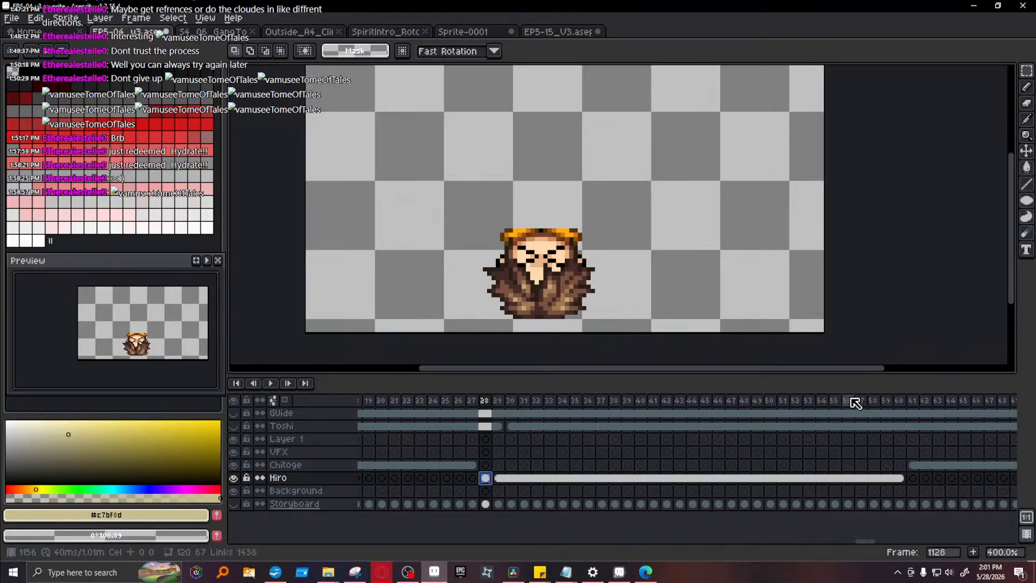
- Propagate the Hiro layer's frame 1128 cel as linked cels through the following frames up to 1160
{"action": "key", "text": "alt+n"}
{"action": "key", "text": "alt+n"}
{"action": "key", "text": "alt+n"}
{"action": "key", "text": "alt+n"}
{"action": "key", "text": "alt+n"}
{"action": "key", "text": "alt+n"}
{"action": "key", "text": "alt+n"}
{"action": "key", "text": "alt+n"}
{"action": "key", "text": "alt+n"}
{"action": "key", "text": "alt+n"}
{"action": "key", "text": "alt+n"}
{"action": "key", "text": "alt+n"}
{"action": "key", "text": "alt+n"}
{"action": "key", "text": "alt+n"}
{"action": "key", "text": "alt+n"}
{"action": "key", "text": "alt+n"}
{"action": "key", "text": "alt+n"}
{"action": "key", "text": "alt+n"}
{"action": "key", "text": "alt+n"}
{"action": "key", "text": "alt+n"}
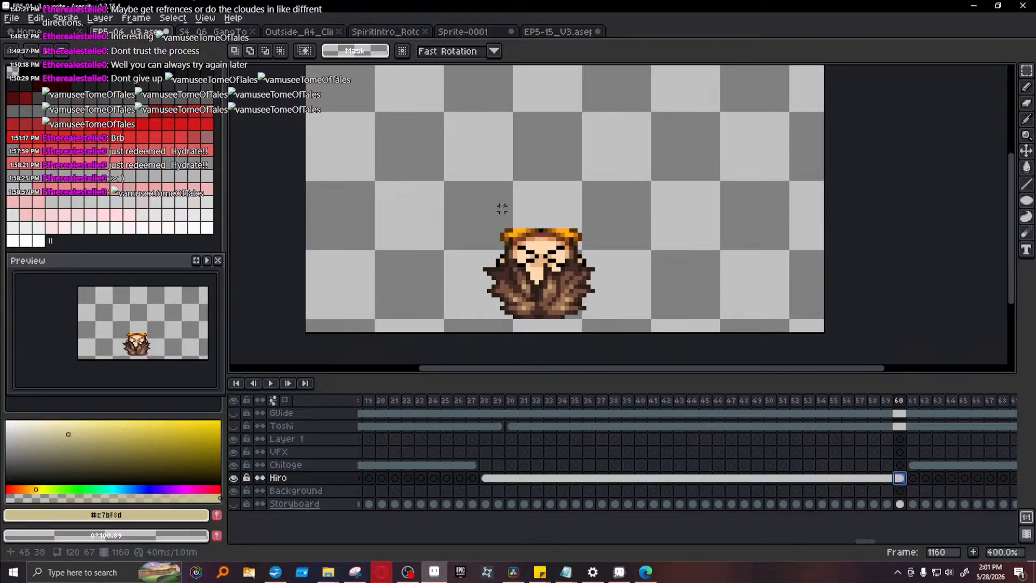
- Paste the copied boy into the linked Hiro cel at frame 1160, up and to the right of the upside-down head
{"action": "key", "text": "ctrl+v"}
{"action": "left_click_drag", "start_coordinate": [502, 210], "coordinate": [639, 205]}
{"action": "left_click", "coordinate": [502, 277]}
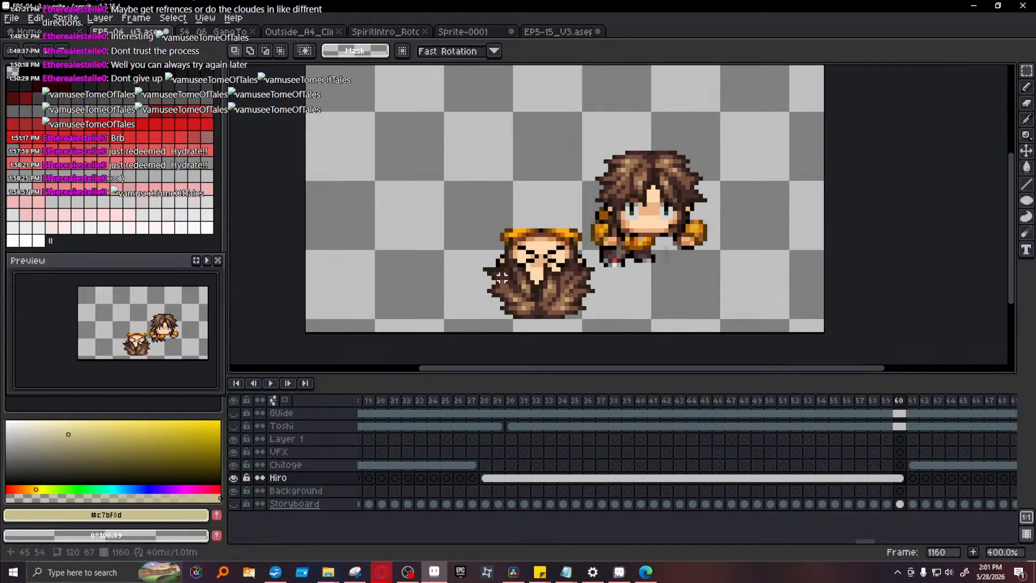
- Turn the upside-down head upright and move it further left of the pasted boy in the linked Hiro cels
{"action": "scroll", "coordinate": [539, 261], "scroll_direction": "up", "scroll_amount": 2}
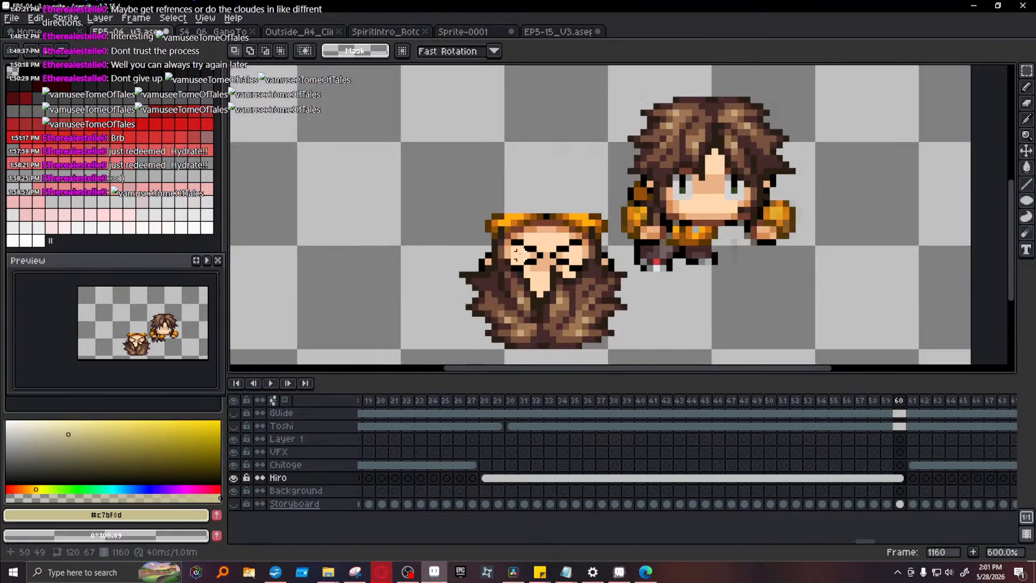
{"action": "left_click_drag", "start_coordinate": [463, 186], "coordinate": [445, 230]}
{"action": "left_click_drag", "start_coordinate": [520, 144], "coordinate": [307, 306]}
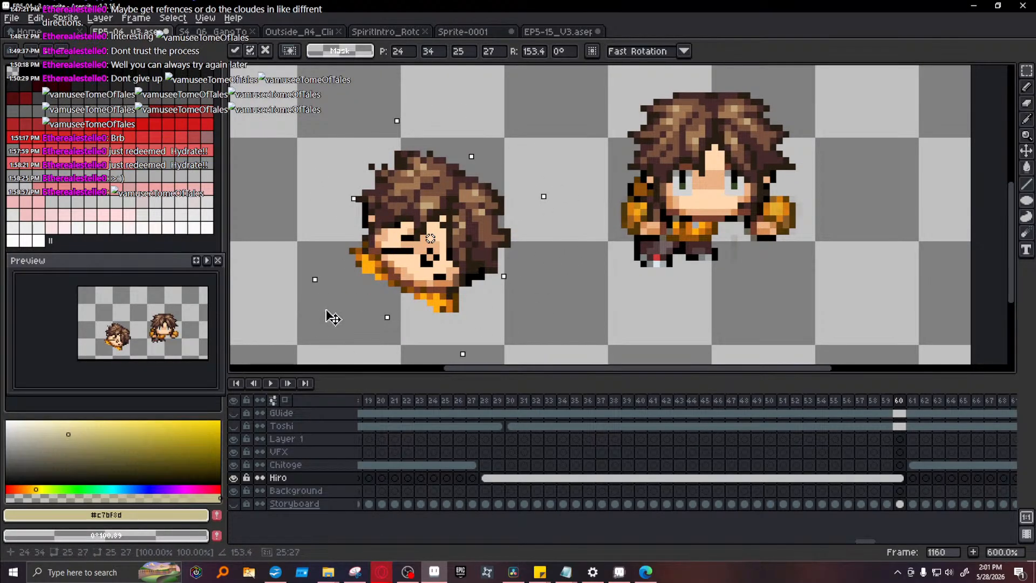
{"action": "key", "text": "ctrl+z"}
{"action": "left_click", "coordinate": [764, 283]}
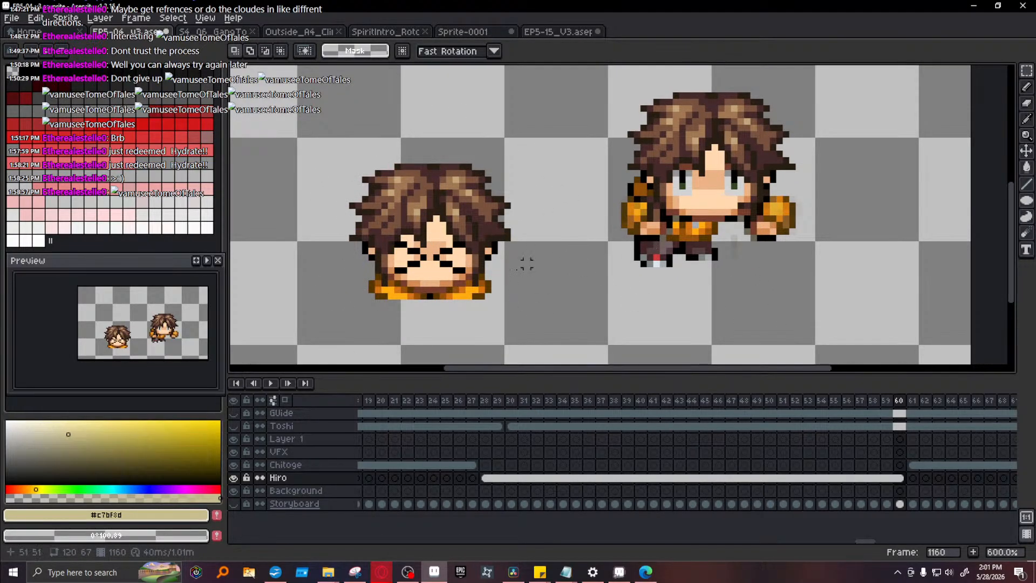
- Unlink the Hiro cel at frame 1128 and delete the closed-eyed head from the linked cels starting at frame 1129
{"action": "left_click", "coordinate": [486, 478]}
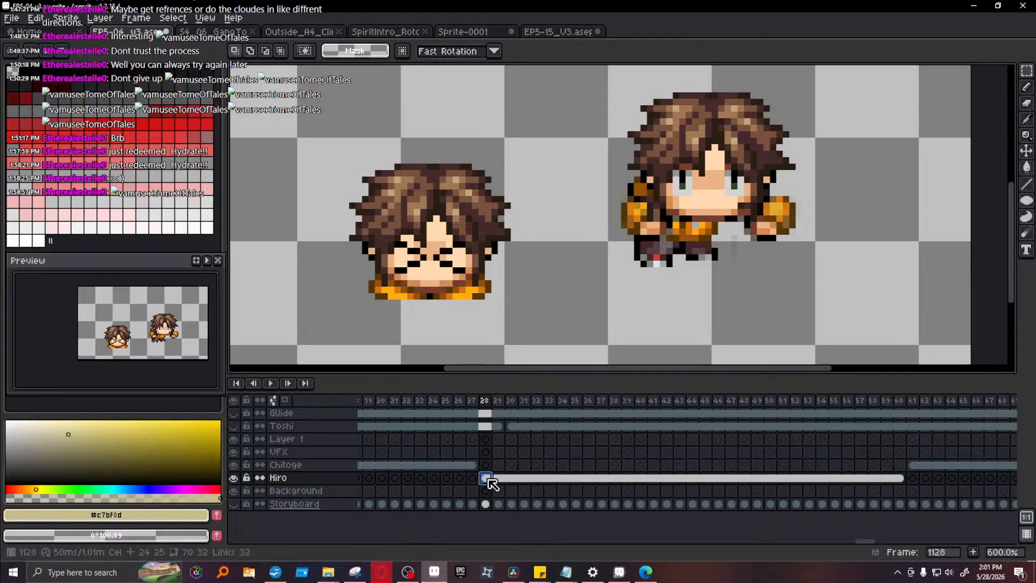
{"action": "right_click", "coordinate": [489, 478]}
{"action": "left_click", "coordinate": [545, 513]}
{"action": "left_click", "coordinate": [510, 479]}
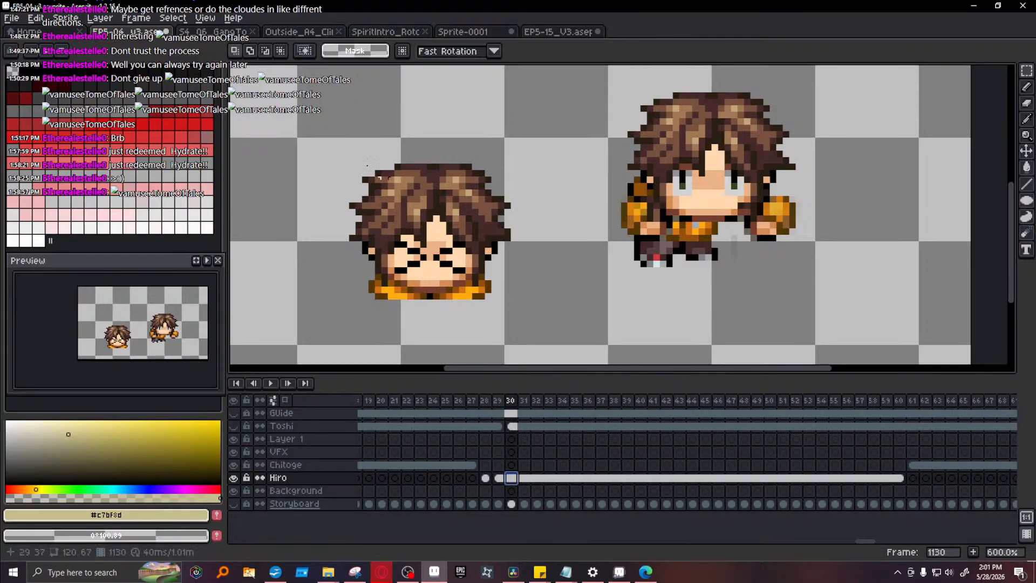
{"action": "key", "text": "Delete"}
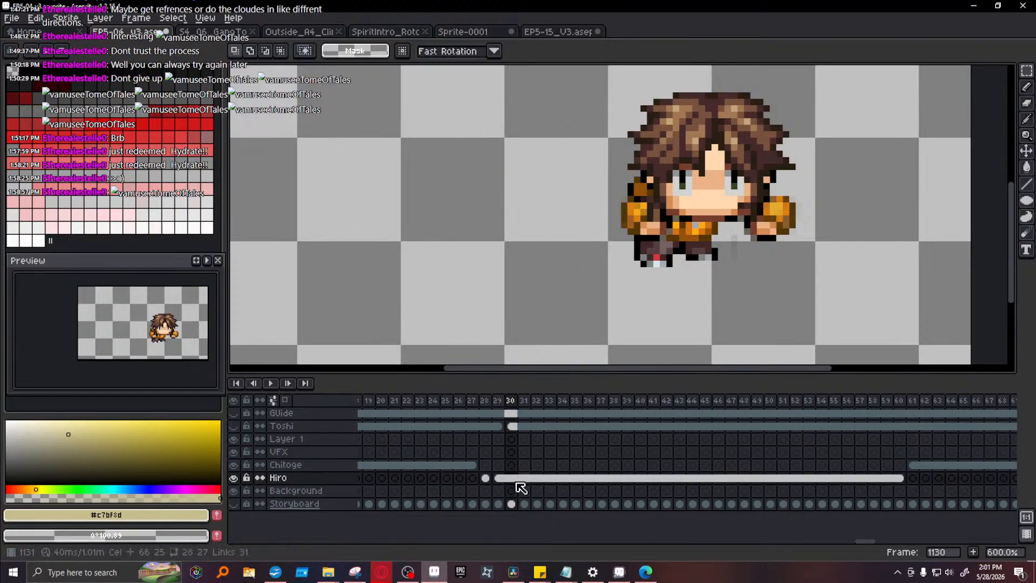
- Carry the Hiro cel of frame 1128, containing both heads, over to frames 1129 and 1130 as linked cels
{"action": "left_click", "coordinate": [486, 478]}
{"action": "key", "text": "Right"}
{"action": "key", "text": "Right"}
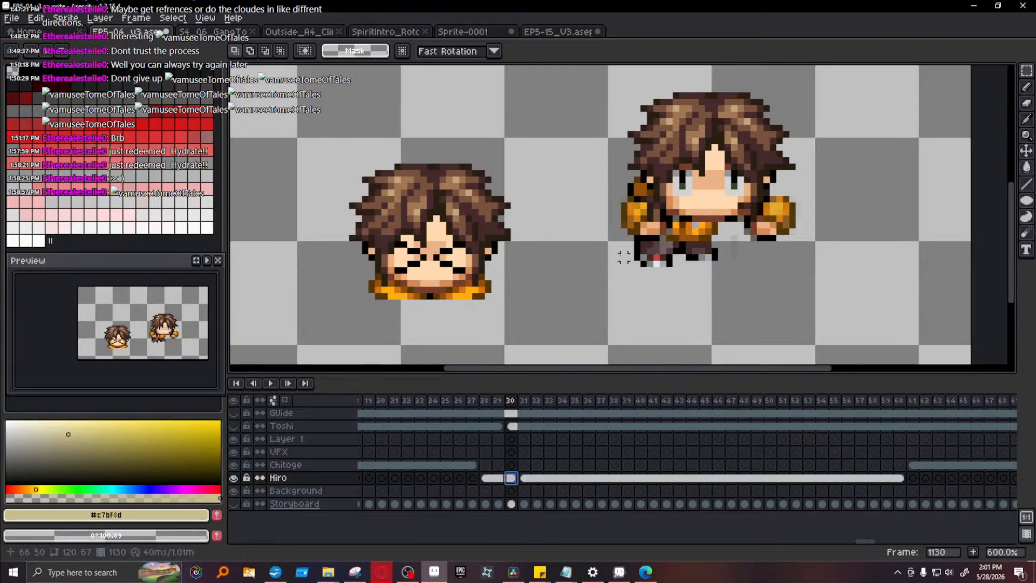
- Erase the boy's legs and boots from the linked Hiro cels running from frame 1131 to 1160
{"action": "left_click", "coordinate": [537, 478]}
{"action": "left_click_drag", "start_coordinate": [610, 285], "coordinate": [604, 245]}
{"action": "key", "text": "Delete"}
{"action": "key", "text": "Delete"}
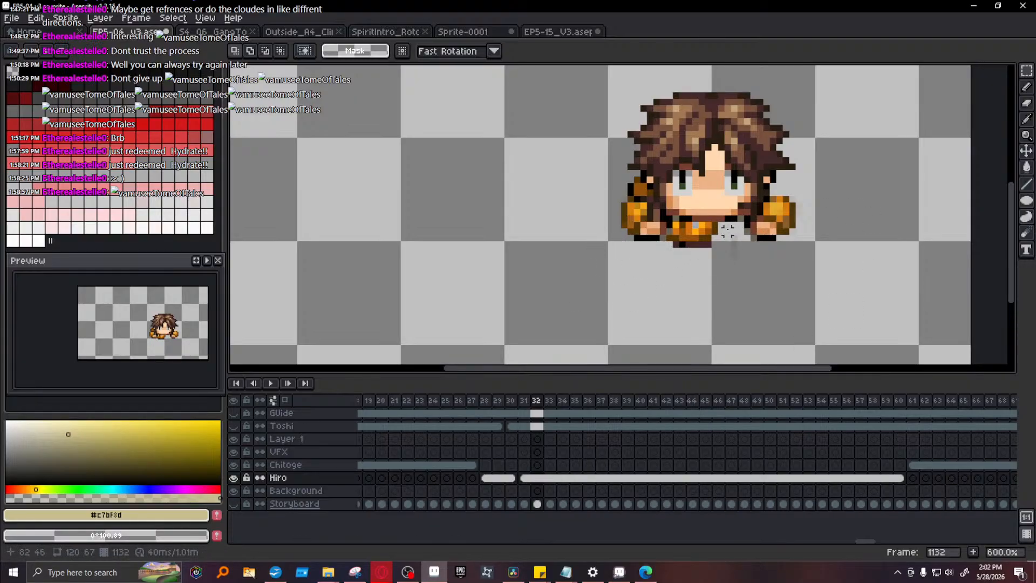
- Erase the boy's legs and boots in the linked Hiro cels at frames 1128 to 1130 and compare them with the later frames
{"action": "left_click", "coordinate": [498, 478]}
{"action": "left_click_drag", "start_coordinate": [571, 304], "coordinate": [733, 250]}
{"action": "key", "text": "Delete"}
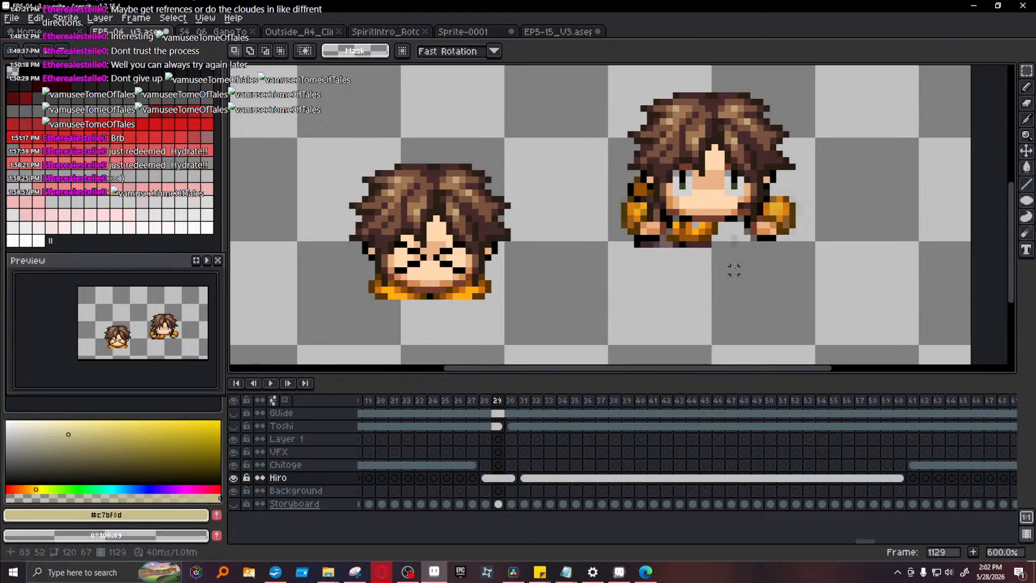
{"action": "left_click_drag", "start_coordinate": [669, 244], "coordinate": [615, 265]}
{"action": "key", "text": "Delete"}
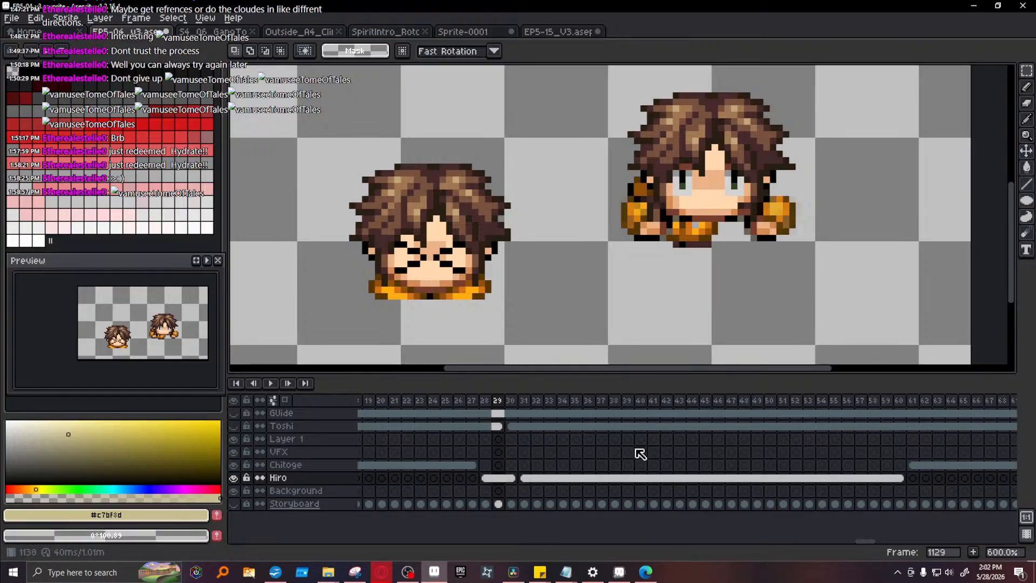
{"action": "left_click", "coordinate": [524, 478]}
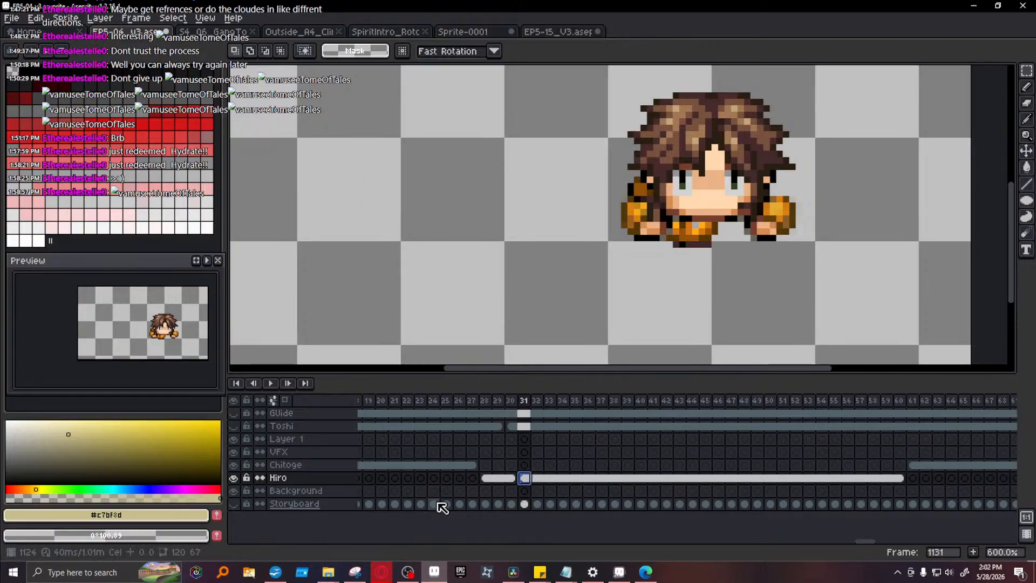
{"action": "left_click", "coordinate": [501, 480]}
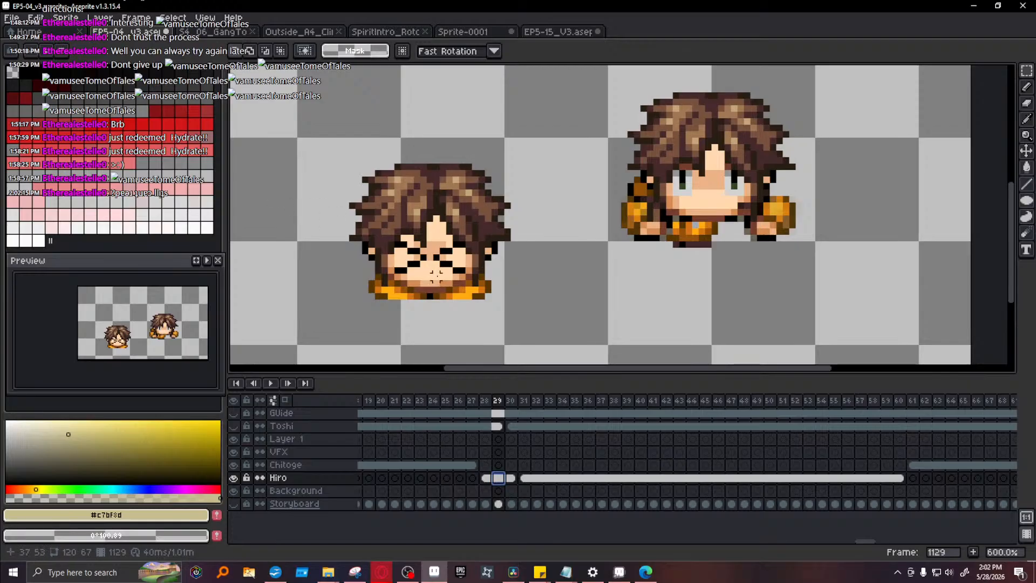
{"action": "left_click", "coordinate": [526, 478]}
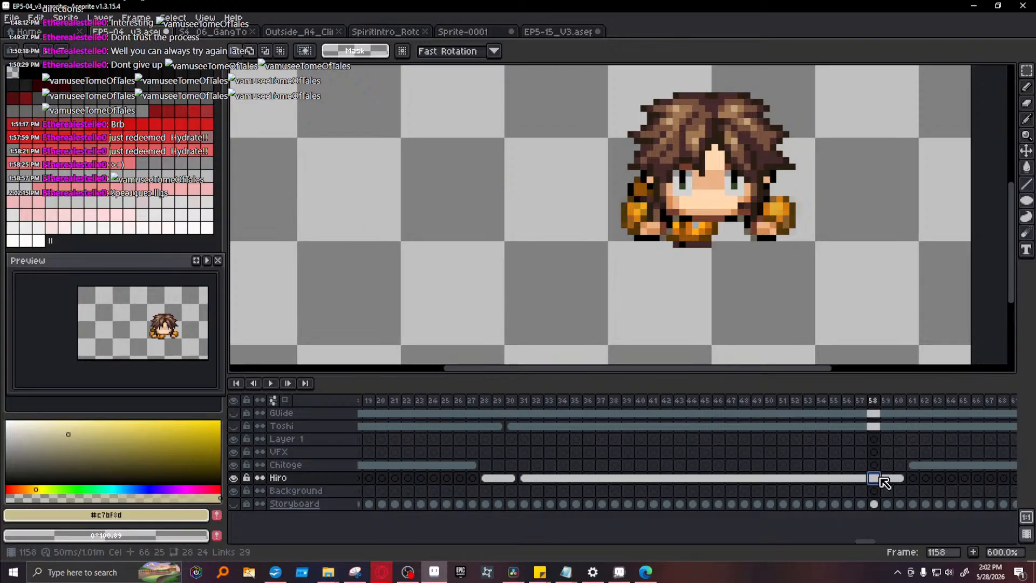
- Copy the 13 by 7 pixel closed-eyed face at frame 1128 onto the boy's face at position 73, 36
{"action": "left_click", "coordinate": [486, 478]}
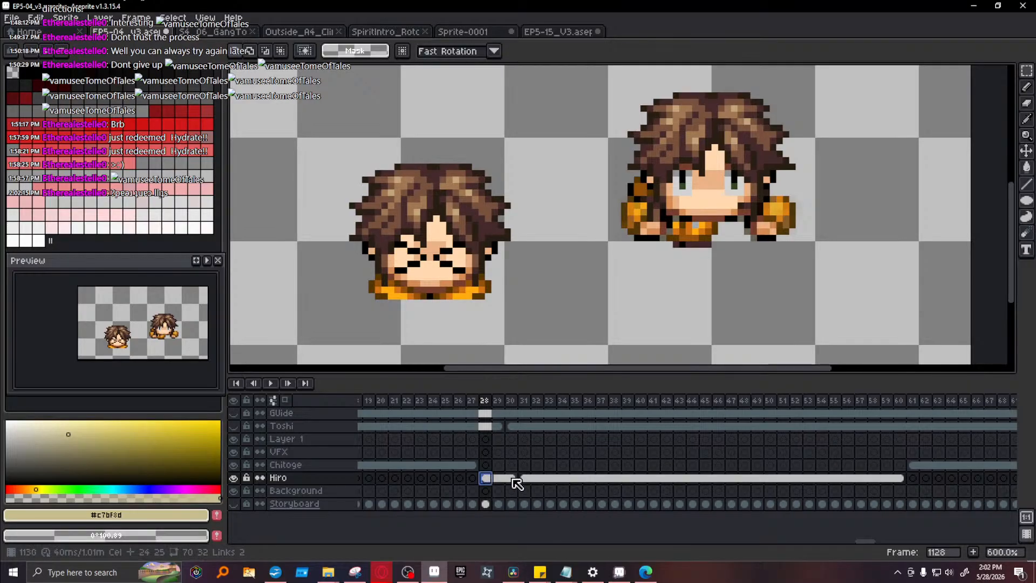
{"action": "scroll", "coordinate": [389, 276], "scroll_direction": "up", "scroll_amount": 1}
{"action": "left_click_drag", "start_coordinate": [388, 277], "coordinate": [493, 222]}
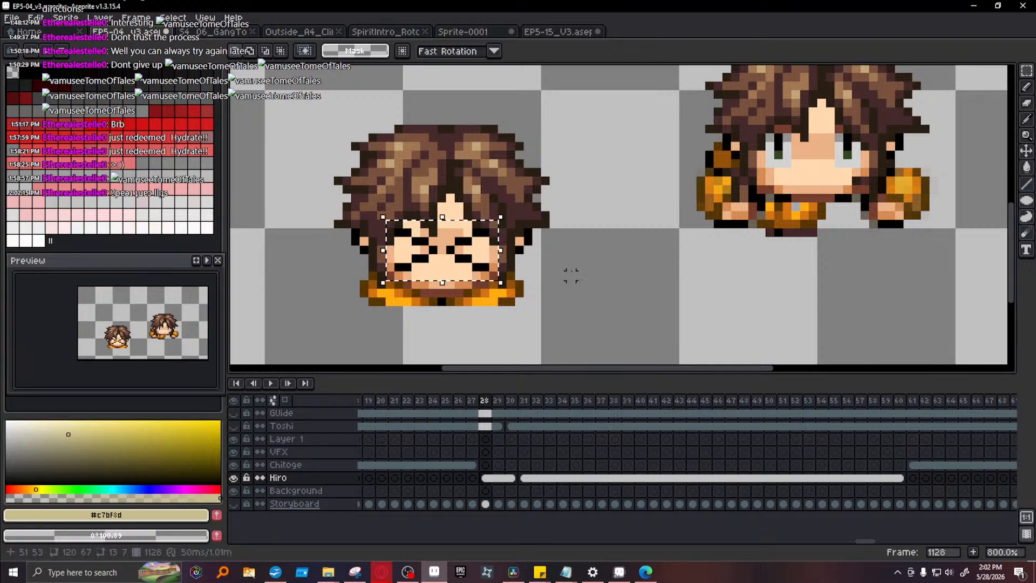
{"action": "left_click", "coordinate": [429, 259]}
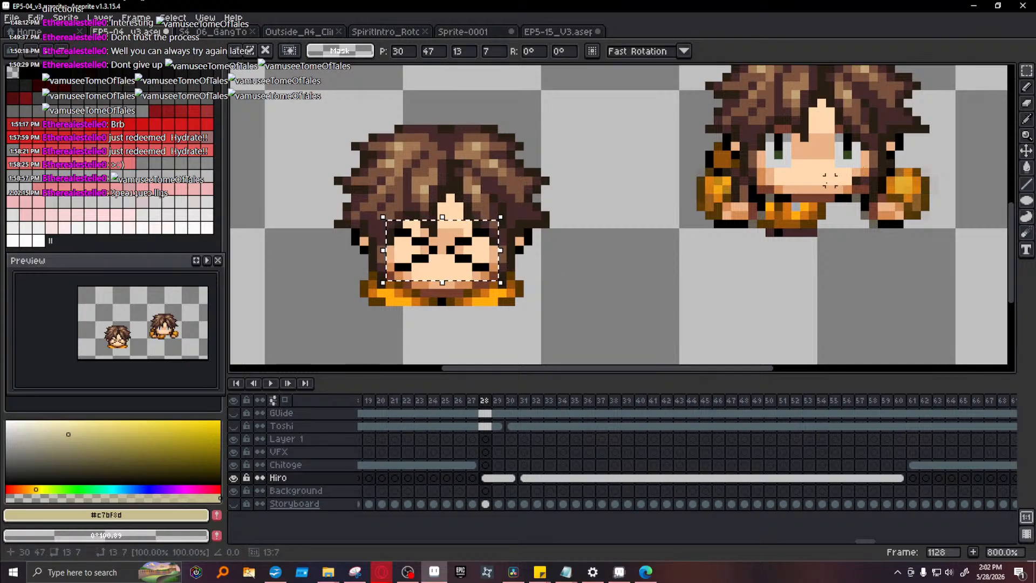
{"action": "left_click_drag", "start_coordinate": [429, 259], "coordinate": [823, 169]}
{"action": "scroll", "coordinate": [605, 240], "scroll_direction": "down", "scroll_amount": 1}
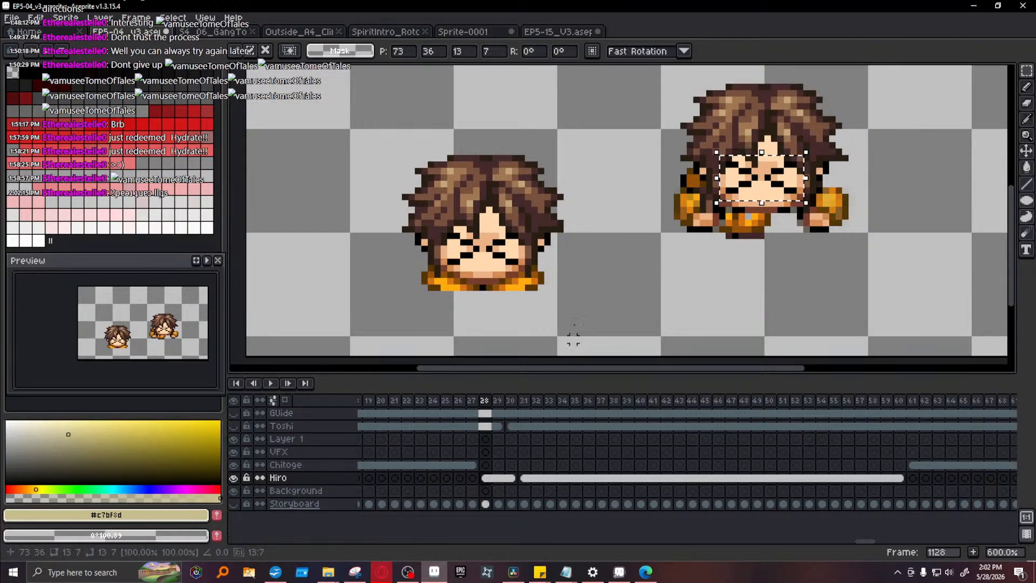
{"action": "key", "text": "Return"}
- Go to the Hiro cel at frame 1131 and close the Poisoned folder's File Explorer window
{"action": "left_click", "coordinate": [530, 482]}
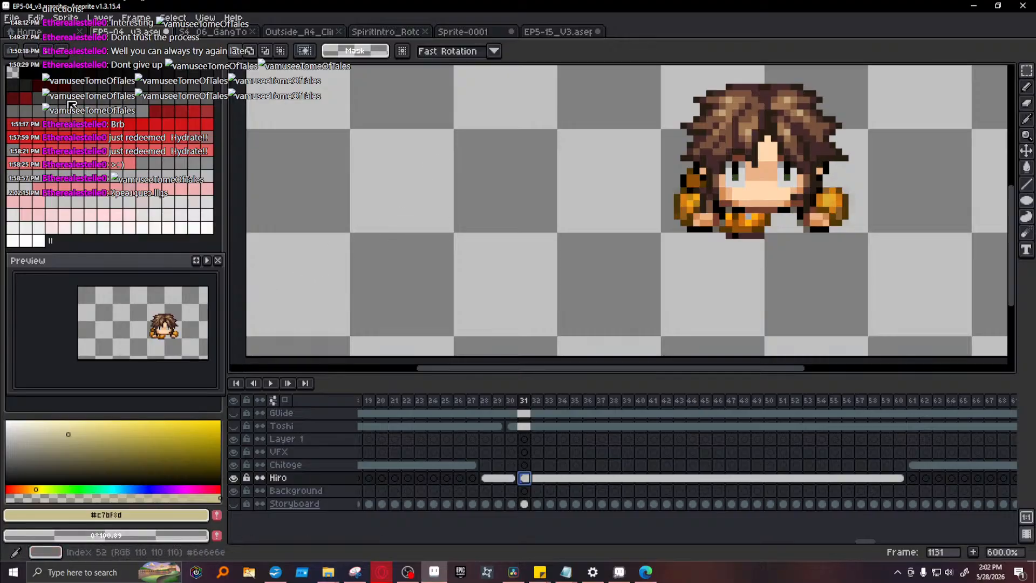
{"action": "left_click", "coordinate": [331, 573]}
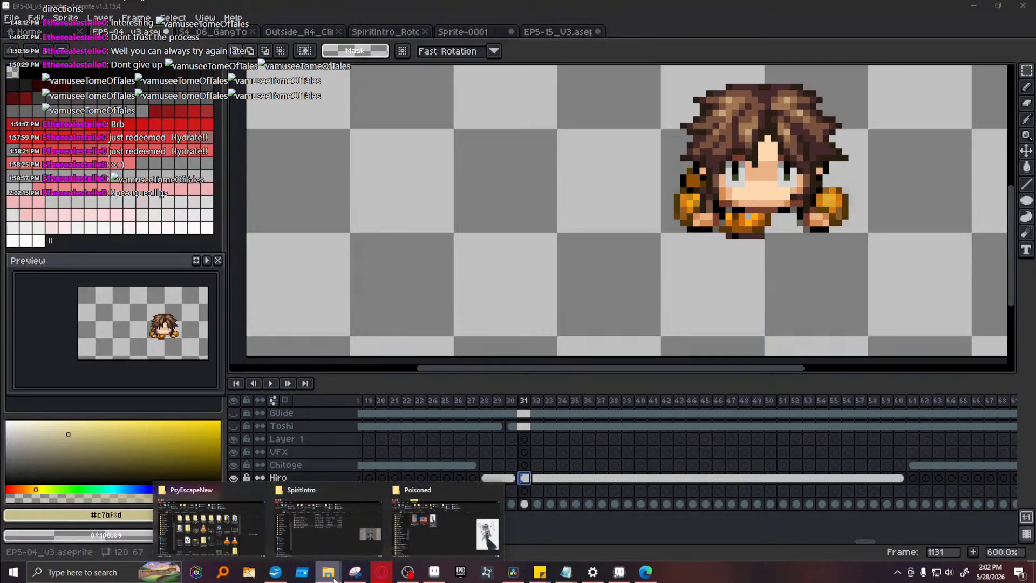
{"action": "left_click", "coordinate": [494, 490]}
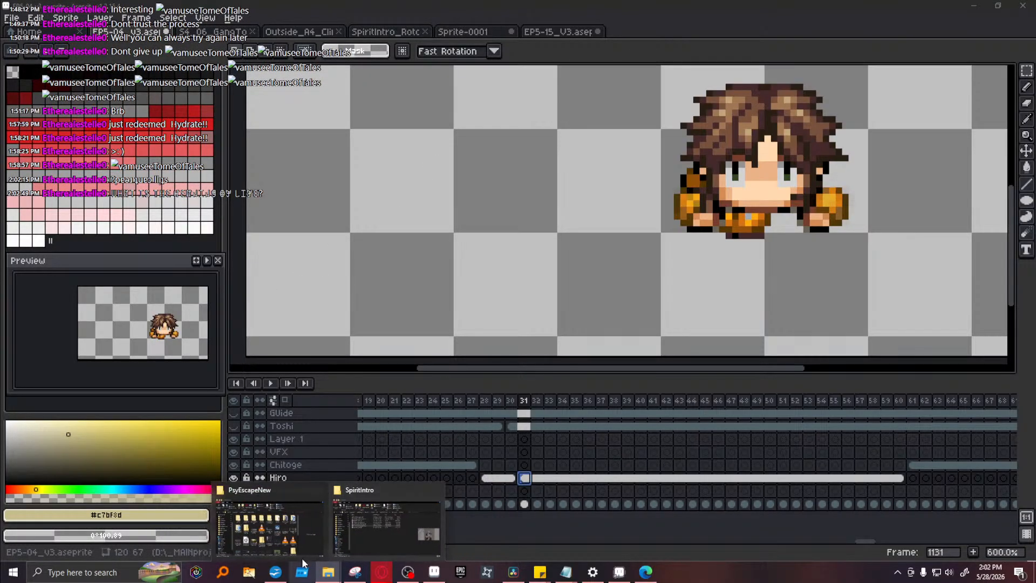